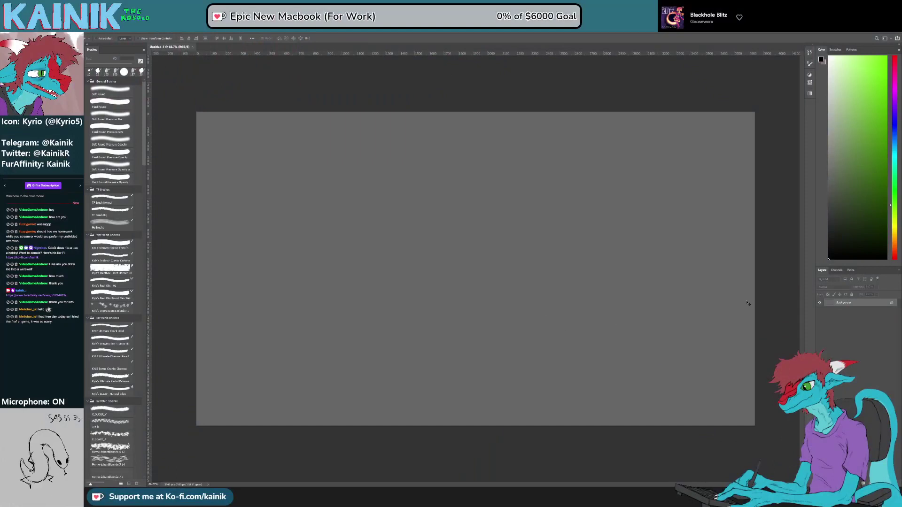
Step: Unlock the background layer and add a new blank layer above it
click(891, 303)
key(x)
key(g)
click(454, 372)
key(ctrl+z)
key(ctrl+shift+alt+n)
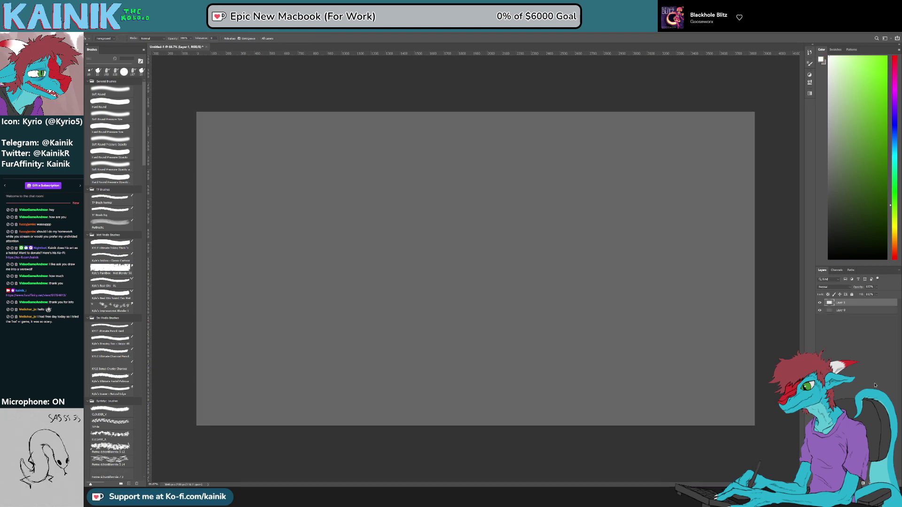
Step: Reset the colours to the default black foreground, make a trial brush stroke on the blank layer, and undo it
key(d)
key(b)
scroll(423, 287, up, 2)
scroll(423, 287, down, 1)
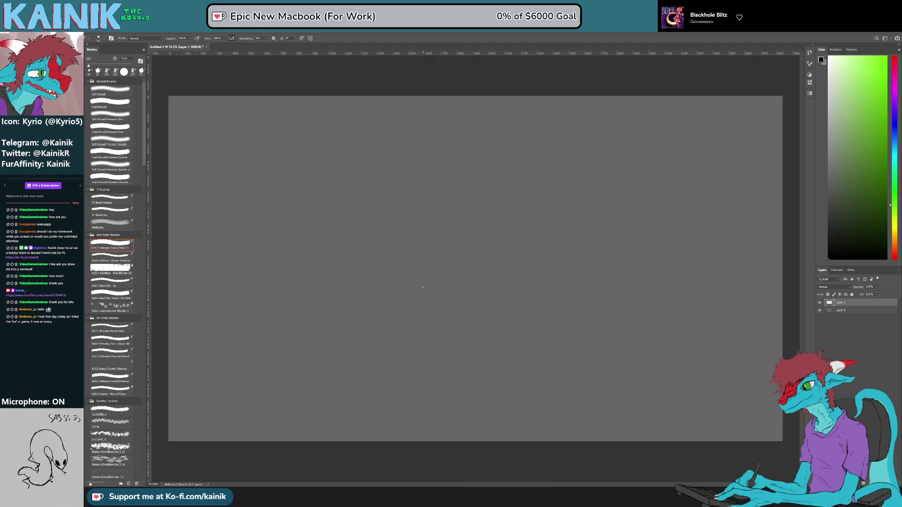
mouse_move(458, 163)
mouse_down()
mouse_move(455, 217)
mouse_move(475, 242)
mouse_up()
key(ctrl+z)
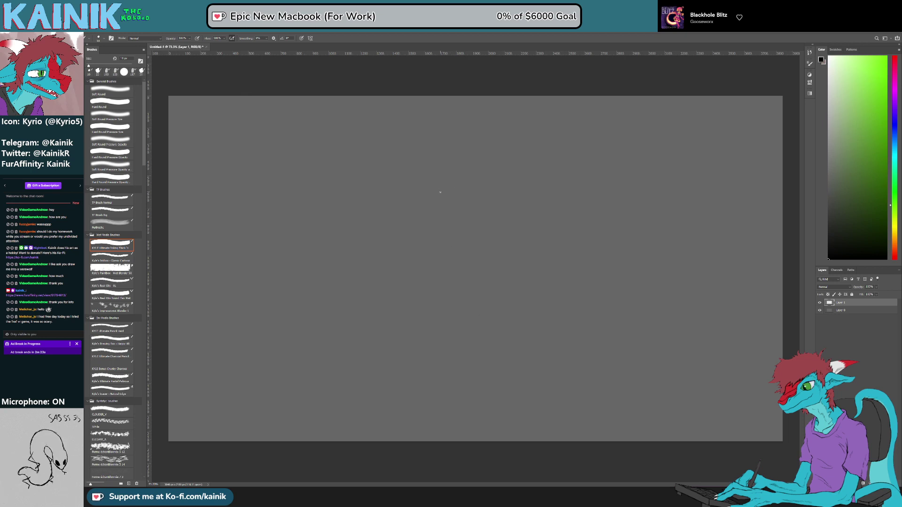
Step: Sketch a figure's rounded head, narrow neck and upper torso down the middle of the canvas
mouse_move(418, 233)
mouse_down()
mouse_move(405, 204)
mouse_move(423, 184)
mouse_move(443, 197)
mouse_move(444, 223)
mouse_move(429, 185)
mouse_move(455, 188)
mouse_up()
drag(461, 199, 456, 224)
drag(460, 222, 434, 238)
drag(428, 241, 452, 268)
mouse_move(404, 245)
mouse_down()
mouse_move(392, 206)
mouse_move(474, 197)
mouse_move(449, 246)
mouse_up()
mouse_move(466, 224)
mouse_down()
mouse_move(455, 244)
mouse_move(388, 213)
mouse_move(385, 199)
mouse_move(422, 170)
mouse_move(451, 170)
mouse_move(474, 190)
mouse_move(463, 188)
mouse_move(476, 208)
mouse_move(459, 240)
mouse_move(449, 247)
mouse_move(431, 238)
mouse_move(426, 250)
mouse_move(423, 238)
mouse_move(449, 284)
mouse_move(456, 285)
mouse_move(446, 267)
mouse_move(477, 282)
mouse_move(463, 316)
mouse_move(476, 300)
mouse_up()
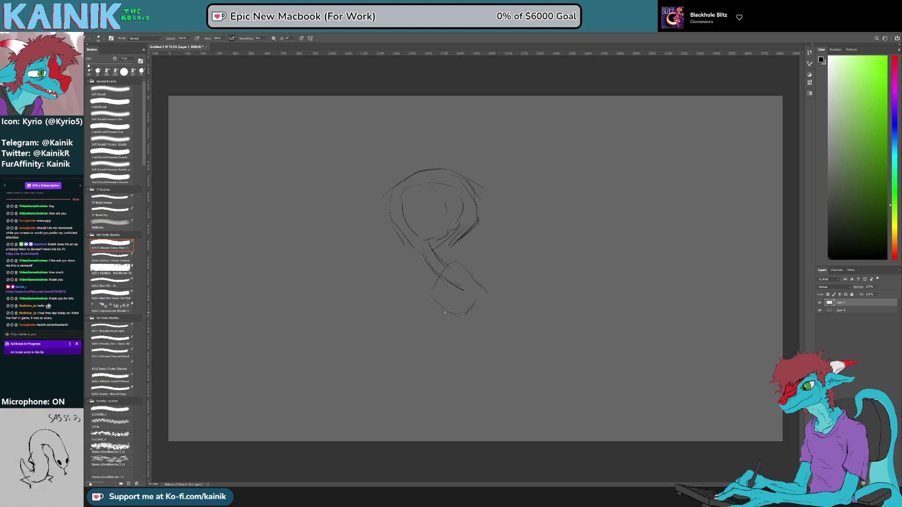
Step: Sketch the figure's leg tapering to a small foot below the torso, erasing stray lines along the lower leg
mouse_move(412, 356)
mouse_down()
mouse_move(440, 290)
mouse_move(419, 335)
mouse_move(430, 360)
mouse_up()
drag(463, 321, 450, 355)
mouse_move(449, 352)
mouse_down()
mouse_move(429, 364)
mouse_move(430, 380)
mouse_up()
mouse_move(455, 350)
mouse_down()
mouse_move(418, 361)
mouse_move(446, 373)
mouse_move(455, 358)
mouse_move(454, 369)
mouse_move(438, 373)
mouse_move(450, 375)
mouse_move(443, 407)
mouse_move(445, 389)
mouse_move(427, 415)
mouse_move(451, 418)
mouse_up()
key(e)
key(b)
key(e)
mouse_move(456, 365)
mouse_down()
mouse_move(457, 412)
mouse_move(430, 409)
mouse_move(459, 417)
mouse_up()
key(b)
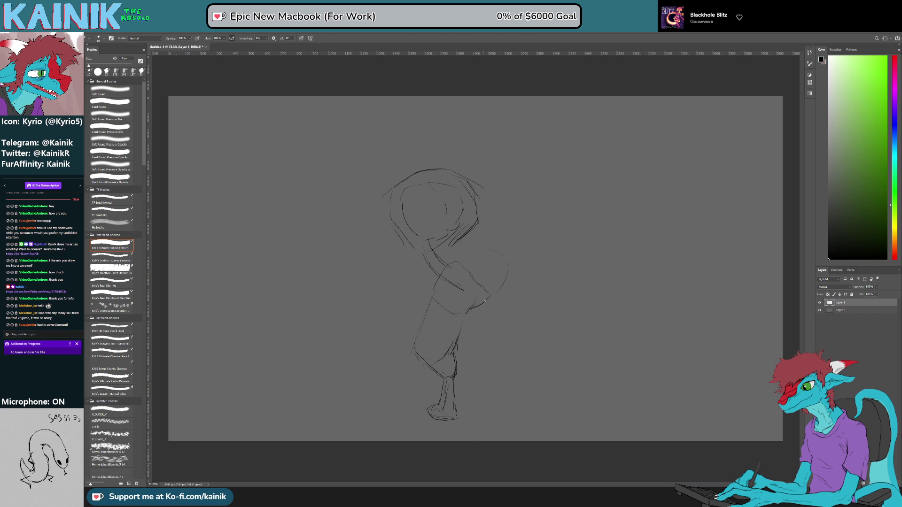
Step: Sketch a rounded shape projecting from the right side of the figure's torso and rework its inner edge
mouse_move(470, 313)
mouse_down()
mouse_move(481, 276)
mouse_move(460, 273)
mouse_move(472, 255)
mouse_move(501, 255)
mouse_move(494, 298)
mouse_up()
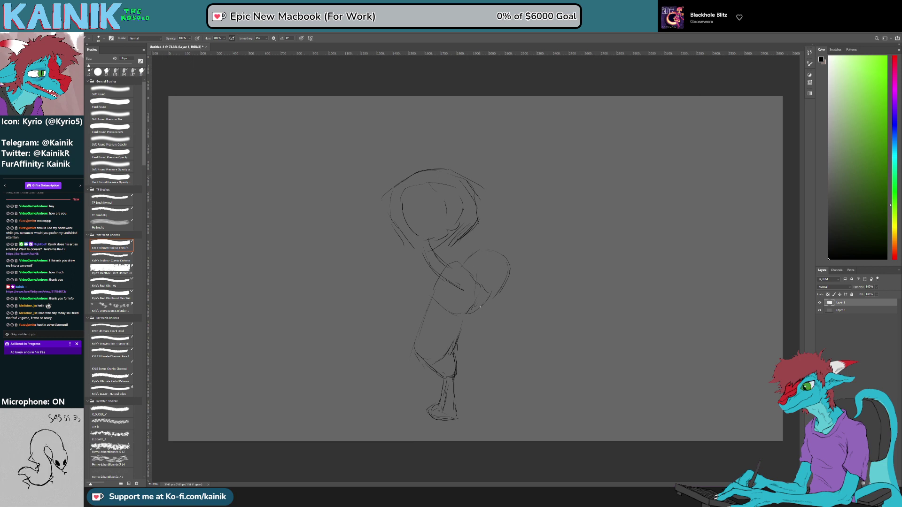
mouse_move(472, 257)
mouse_down()
mouse_move(480, 305)
mouse_move(494, 322)
mouse_up()
drag(472, 258, 461, 300)
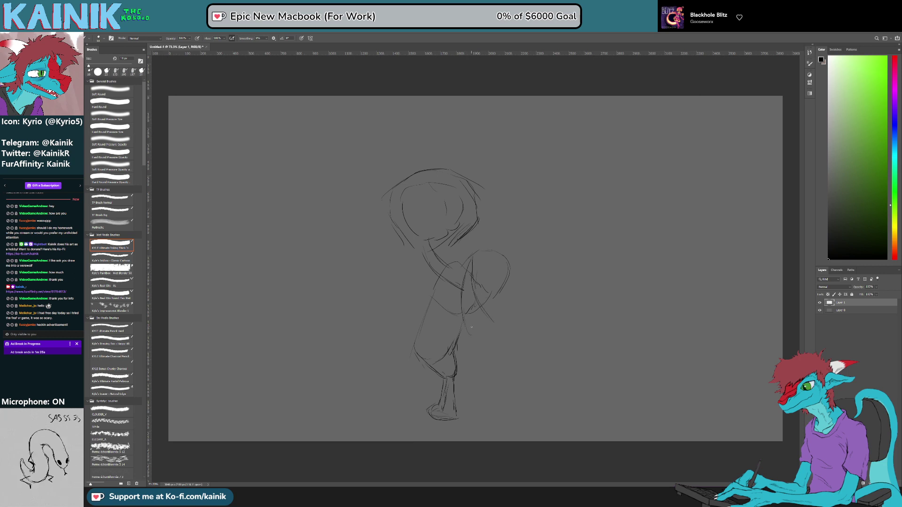
key(e)
drag(468, 264, 464, 291)
key(b)
drag(471, 259, 499, 305)
drag(510, 268, 491, 309)
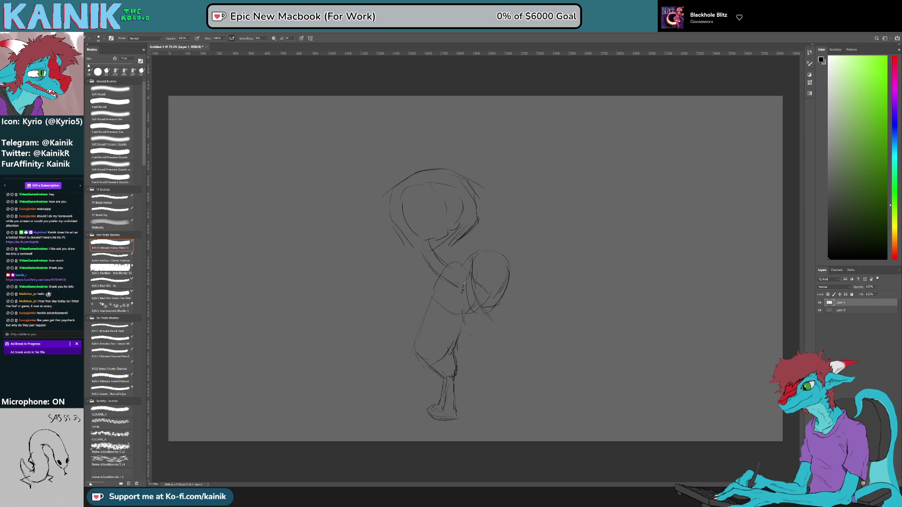
Step: Erase the inner lines and lower right edge of the rounded shape beside the torso
key(e)
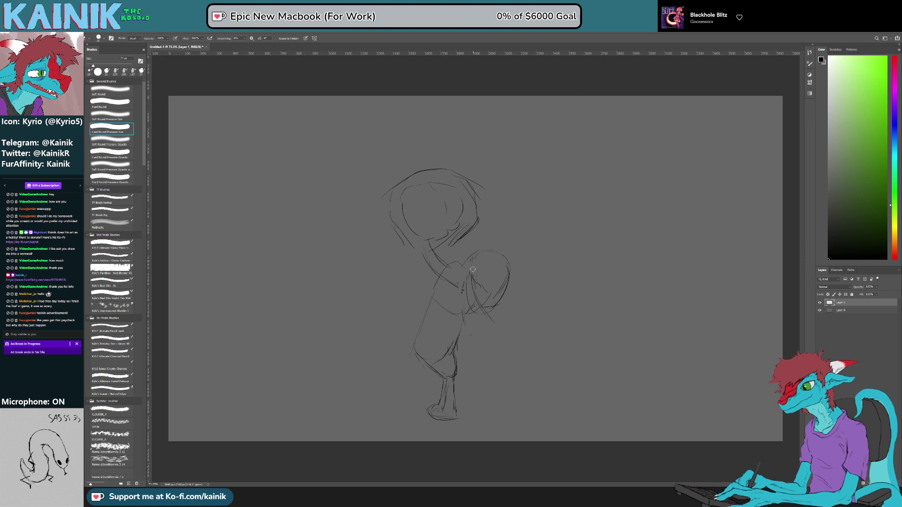
mouse_move(477, 298)
mouse_down()
mouse_move(484, 320)
mouse_move(500, 303)
mouse_move(486, 313)
mouse_move(472, 281)
mouse_move(477, 259)
mouse_move(483, 292)
mouse_move(491, 281)
mouse_move(495, 302)
mouse_up()
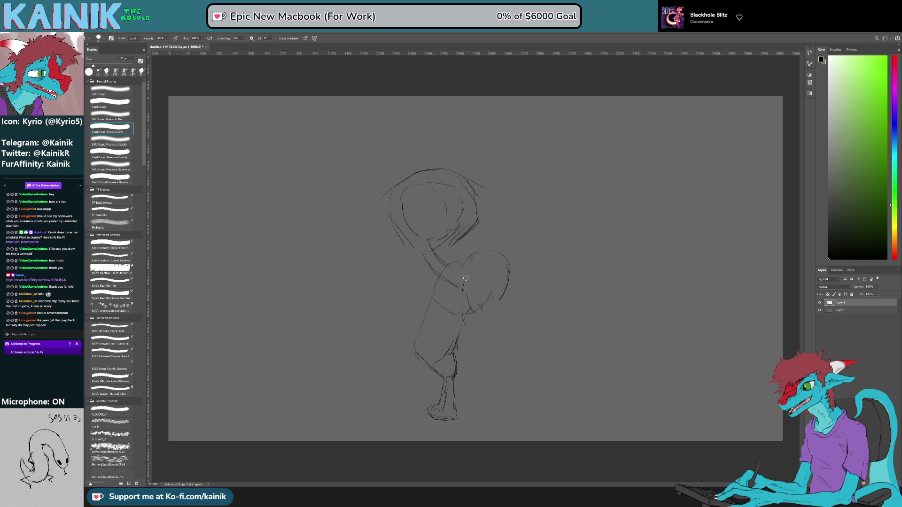
mouse_move(487, 297)
mouse_down()
mouse_move(481, 307)
mouse_move(493, 321)
mouse_up()
drag(509, 272, 501, 293)
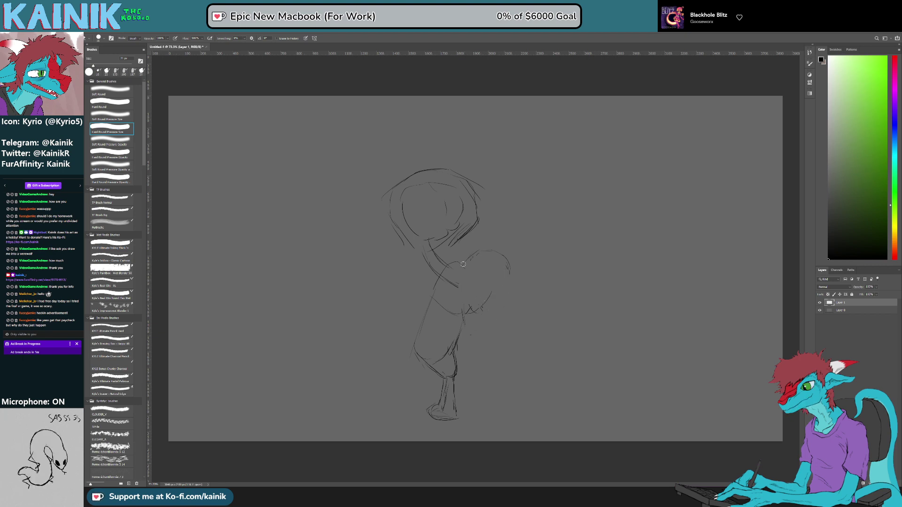
key(b)
key(b)
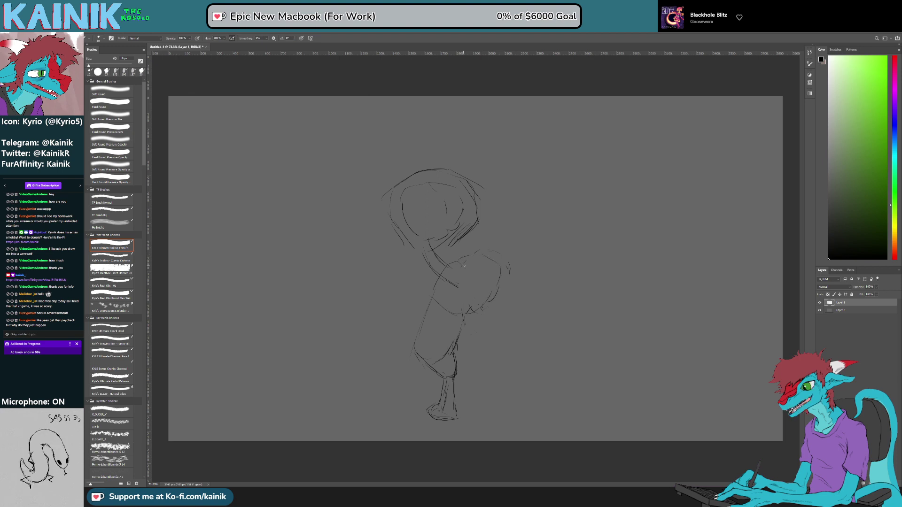
Step: Redraw the contours of the rounded shape beside the torso and erase its excess lines
mouse_move(480, 308)
mouse_down()
mouse_move(477, 266)
mouse_move(511, 273)
mouse_move(505, 300)
mouse_move(491, 311)
mouse_move(475, 282)
mouse_up()
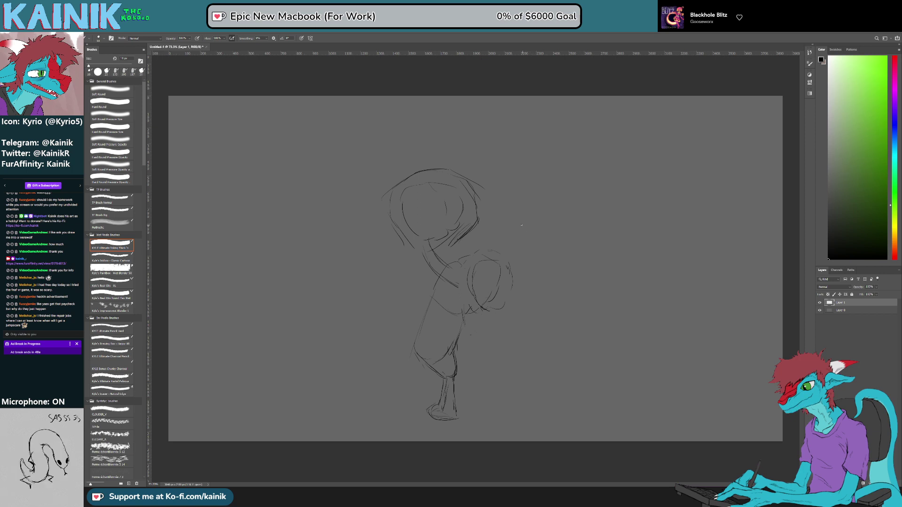
drag(486, 311, 519, 294)
mouse_move(485, 266)
mouse_down()
mouse_move(506, 263)
mouse_move(516, 300)
mouse_move(506, 309)
mouse_up()
mouse_move(462, 260)
mouse_down()
mouse_move(498, 260)
mouse_move(480, 262)
mouse_move(485, 279)
mouse_move(475, 293)
mouse_move(466, 275)
mouse_move(487, 319)
mouse_move(515, 298)
mouse_move(507, 320)
mouse_move(509, 267)
mouse_up()
key(e)
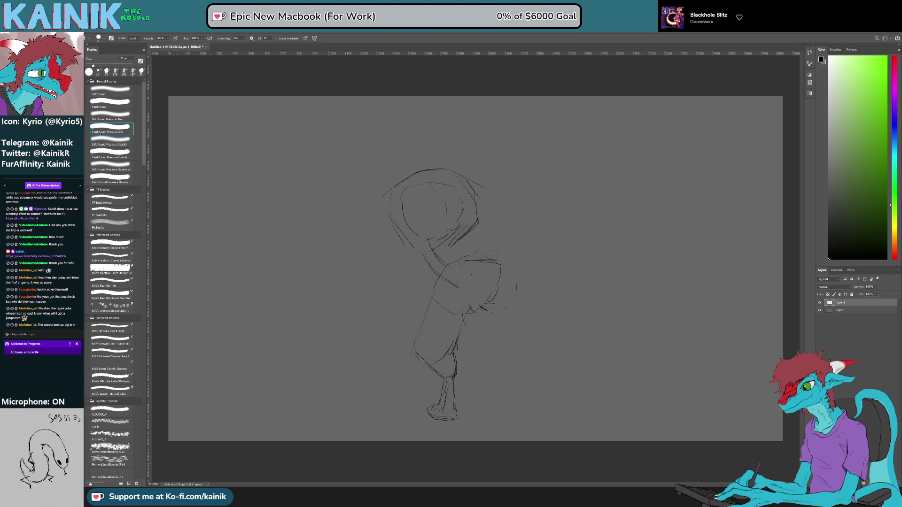
Step: Lasso the entire figure sketch and delete it from the layer
key(l)
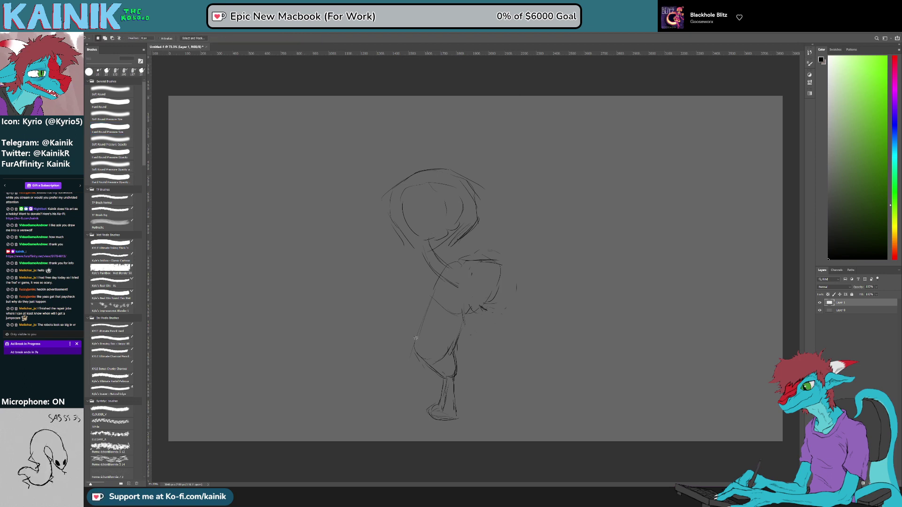
mouse_move(319, 162)
mouse_down()
mouse_move(585, 436)
mouse_move(319, 164)
mouse_up()
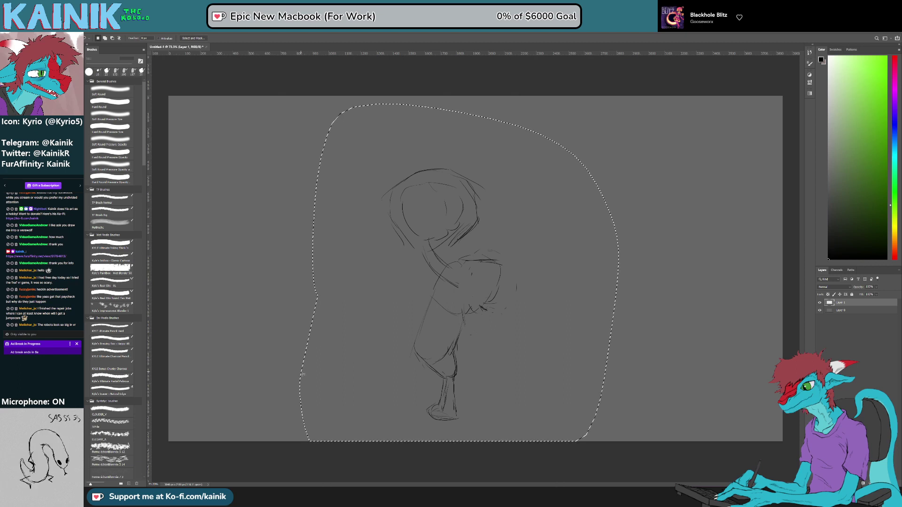
key(ctrl+d)
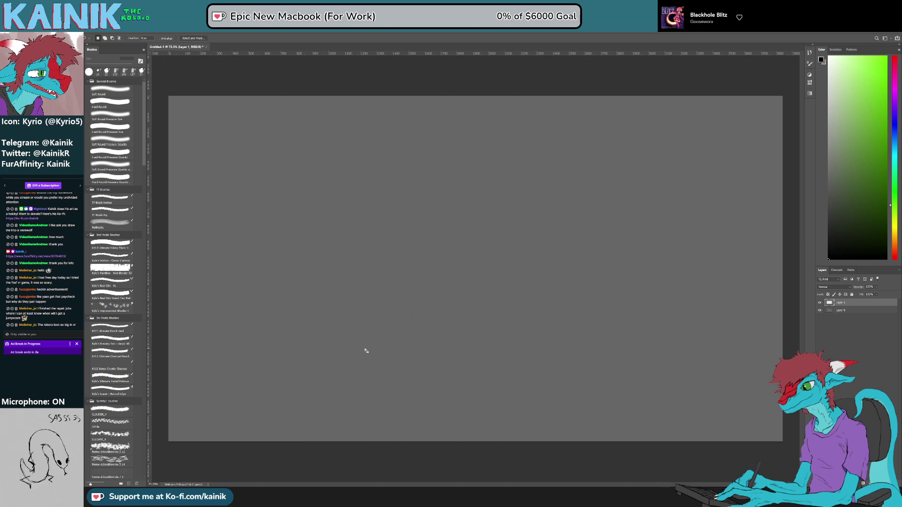
Step: Sketch a circular head near the centre of the canvas and clean up its outline
key(b)
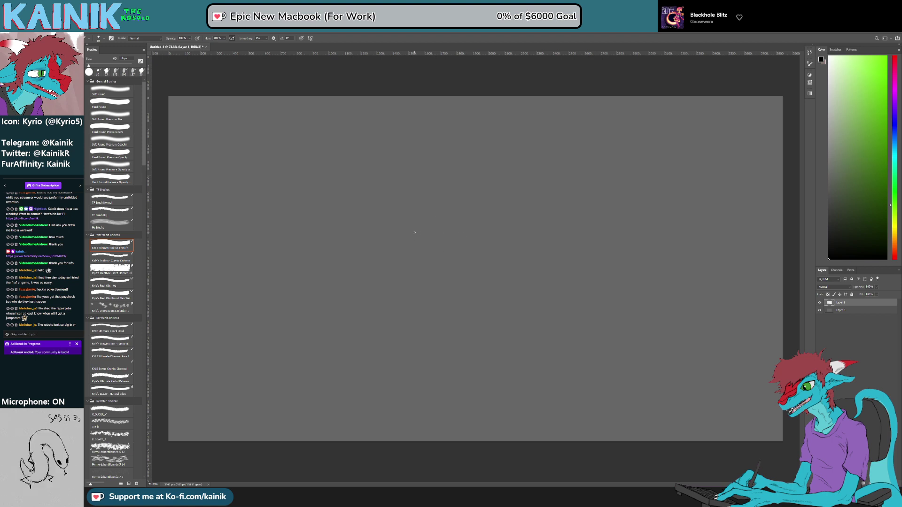
drag(411, 233, 418, 253)
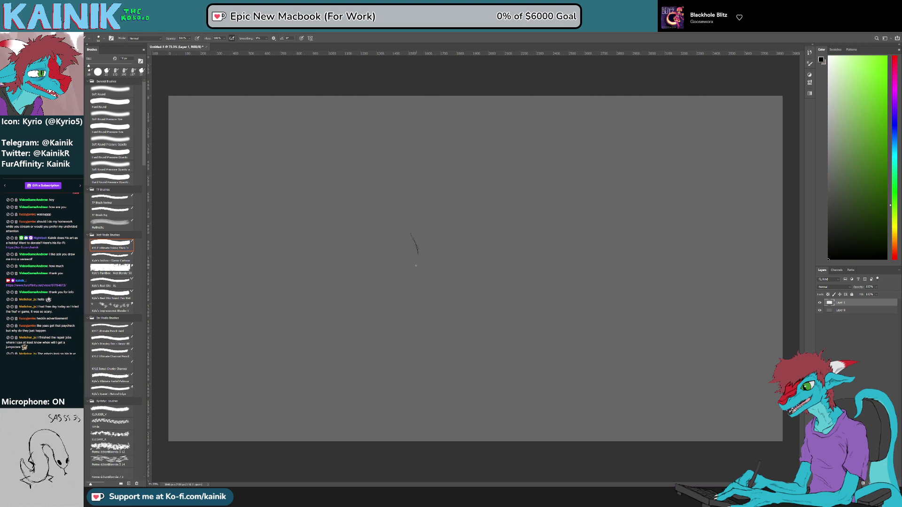
mouse_move(415, 256)
mouse_down()
mouse_move(419, 209)
mouse_move(475, 214)
mouse_move(452, 264)
mouse_up()
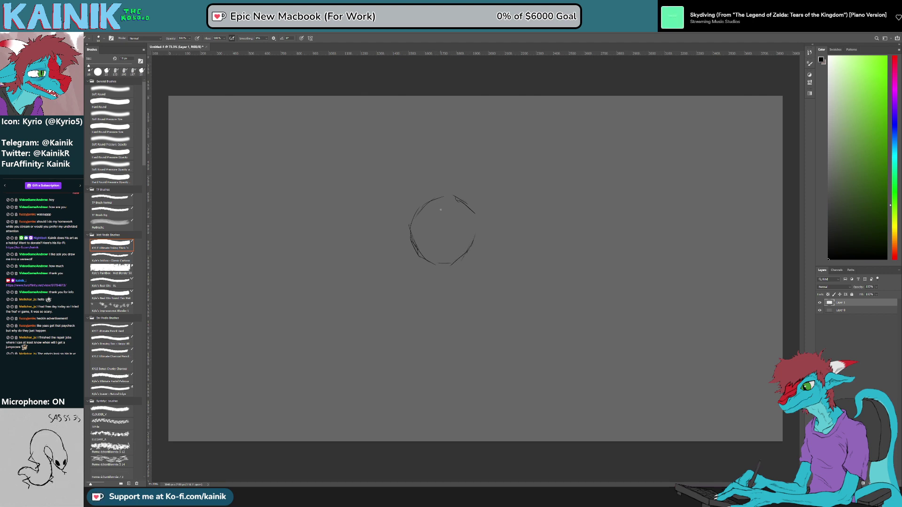
mouse_move(432, 261)
mouse_down()
mouse_move(405, 230)
mouse_move(431, 267)
mouse_move(438, 249)
mouse_move(424, 238)
mouse_move(431, 262)
mouse_move(457, 253)
mouse_up()
key(e)
key(b)
key(b)
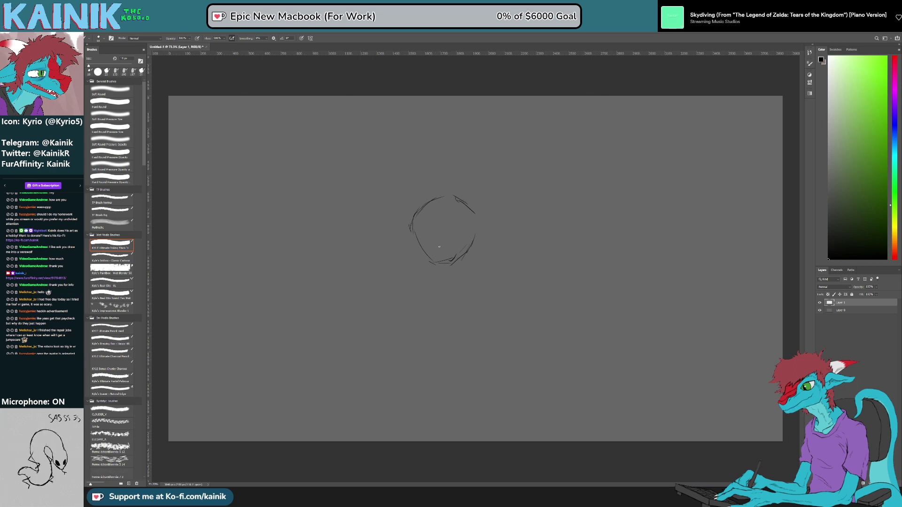
Step: Sketch the neck and rounded body below the circular head, erasing and narrowing the head's outline
drag(445, 255, 441, 298)
mouse_move(445, 271)
mouse_down()
mouse_move(442, 301)
mouse_move(417, 299)
mouse_up()
mouse_move(439, 274)
mouse_down()
mouse_move(455, 278)
mouse_move(476, 307)
mouse_up()
mouse_move(420, 291)
mouse_down()
mouse_move(424, 317)
mouse_move(438, 324)
mouse_up()
mouse_move(423, 314)
mouse_down()
mouse_move(447, 324)
mouse_move(465, 318)
mouse_up()
drag(466, 325, 472, 317)
key(e)
mouse_move(412, 227)
mouse_down()
mouse_move(433, 263)
mouse_move(429, 203)
mouse_move(453, 193)
mouse_move(469, 236)
mouse_up()
key(b)
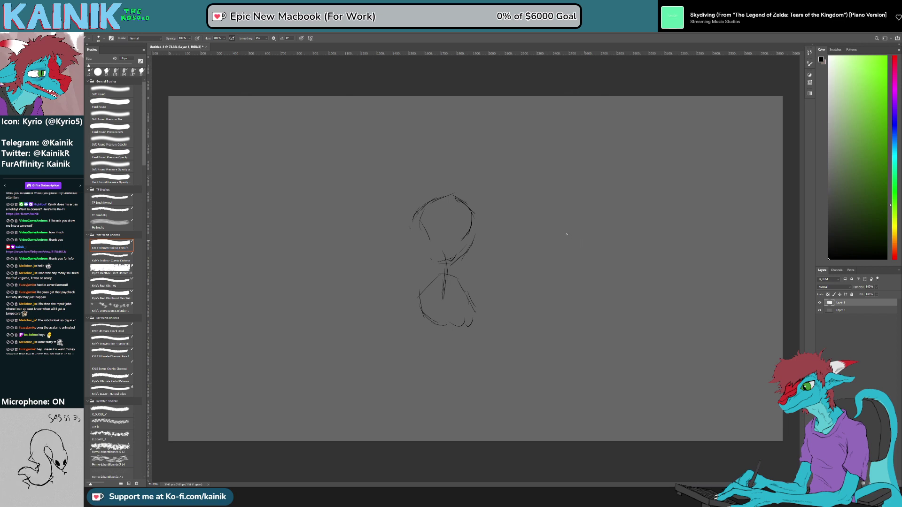
Step: Lasso the head-and-body sketch, delete it and clear the selection
key(e)
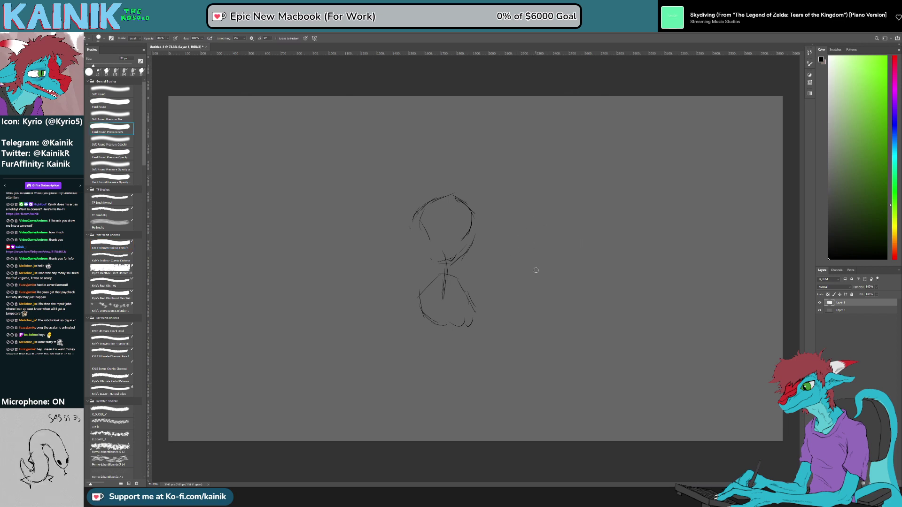
key(l)
mouse_move(348, 200)
mouse_down()
mouse_move(458, 366)
mouse_move(320, 297)
mouse_up()
key(Delete)
key(ctrl+d)
key(b)
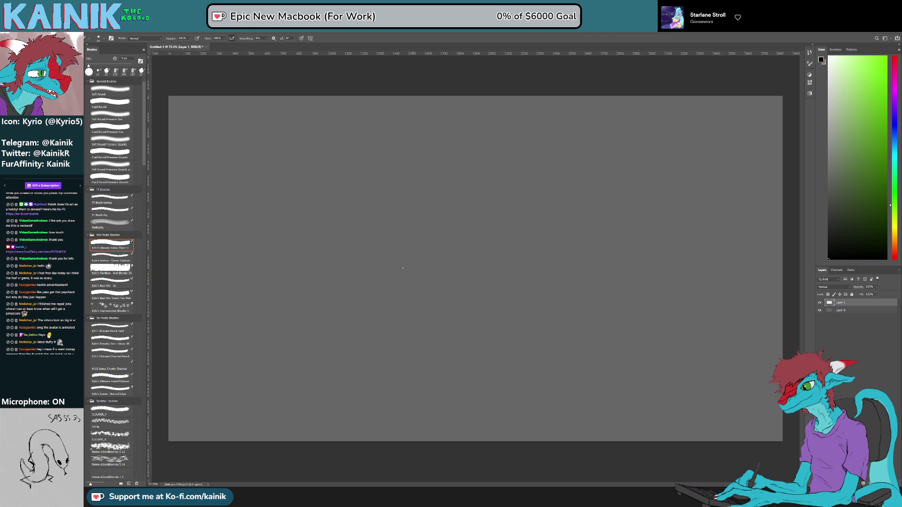
mouse_move(295, 439)
mouse_down()
mouse_move(293, 404)
mouse_move(343, 361)
mouse_move(515, 345)
mouse_move(575, 362)
mouse_up()
drag(587, 373, 644, 418)
key(m)
drag(249, 295, 720, 444)
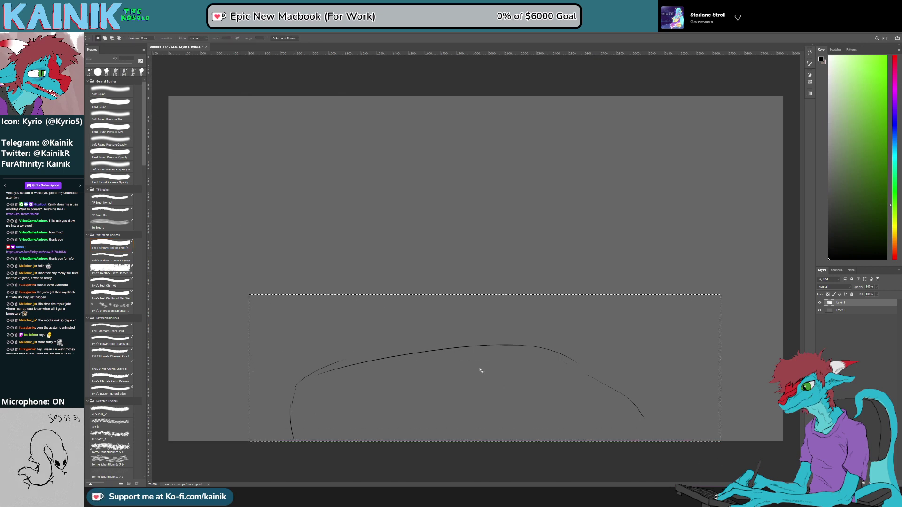
key(Delete)
key(ctrl+d)
Step: Sketch large overlapping rounded contours across the middle of the canvas as the upper part of a new figure
key(b)
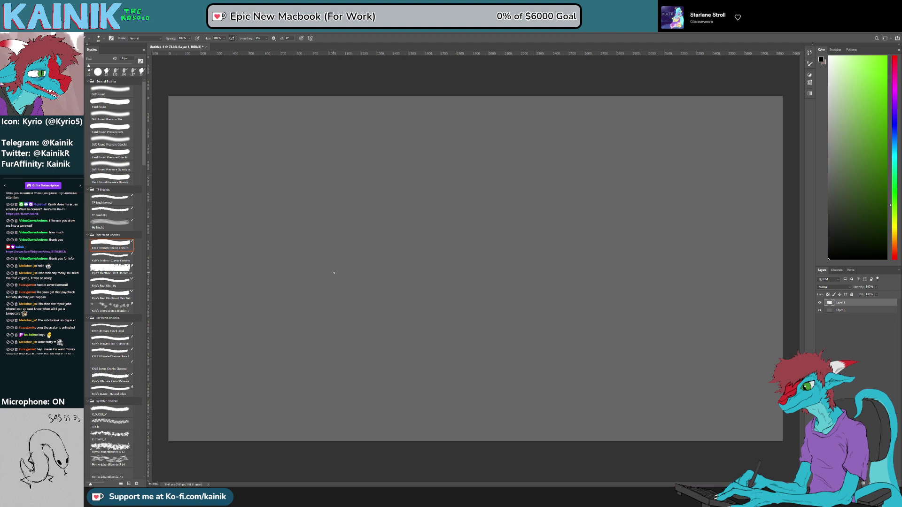
drag(342, 234, 367, 274)
drag(344, 215, 425, 187)
mouse_move(431, 241)
mouse_down()
mouse_move(379, 279)
mouse_move(407, 232)
mouse_up()
drag(427, 214, 491, 203)
mouse_move(432, 306)
mouse_down()
mouse_move(498, 255)
mouse_move(516, 242)
mouse_up()
mouse_move(379, 279)
mouse_down()
mouse_move(414, 218)
mouse_move(482, 194)
mouse_move(511, 234)
mouse_move(448, 321)
mouse_up()
drag(522, 251, 505, 296)
drag(405, 311, 393, 324)
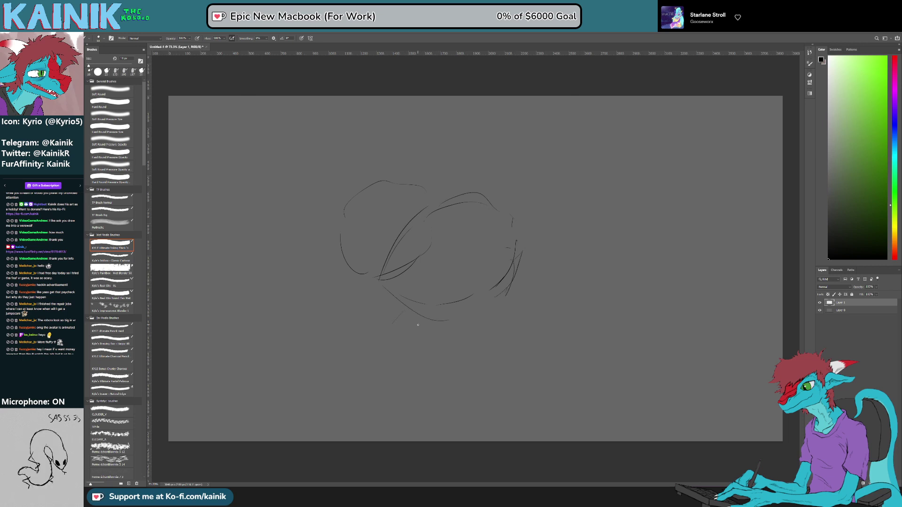
Step: Sketch the figure's lower body with long curves down the right side, along the base and out to the left
drag(407, 390, 474, 408)
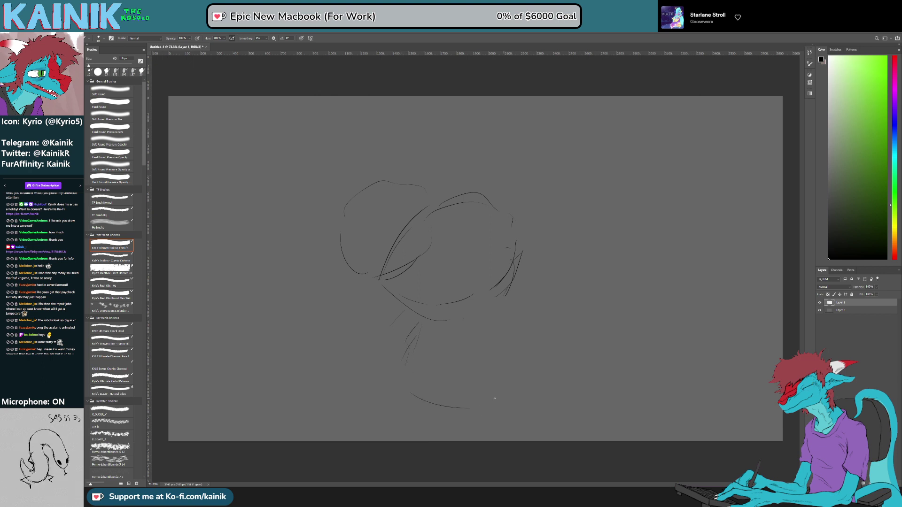
mouse_move(513, 297)
mouse_down()
mouse_move(527, 343)
mouse_move(516, 377)
mouse_move(482, 409)
mouse_up()
drag(467, 197, 519, 242)
drag(517, 243, 528, 270)
drag(525, 307, 519, 371)
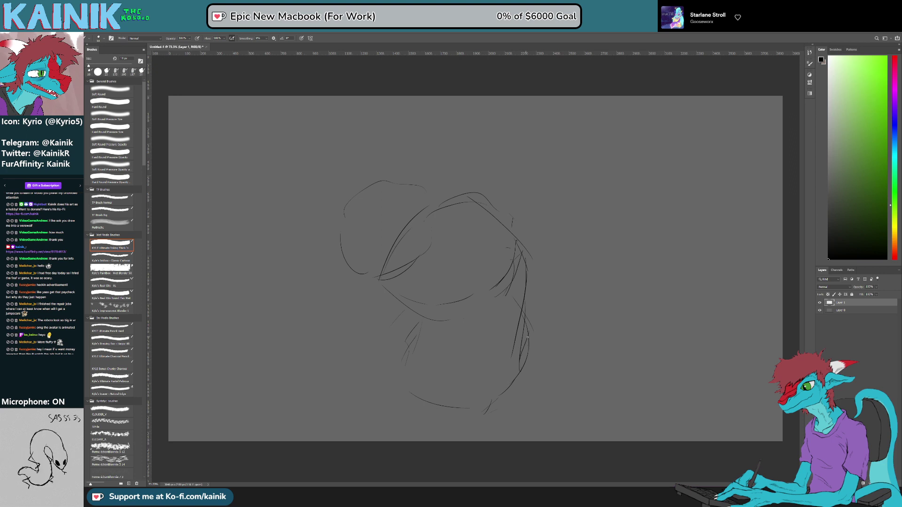
mouse_move(523, 323)
mouse_down()
mouse_move(526, 350)
mouse_move(490, 406)
mouse_up()
mouse_move(284, 297)
mouse_down()
mouse_move(346, 376)
mouse_move(409, 393)
mouse_up()
drag(287, 321, 314, 369)
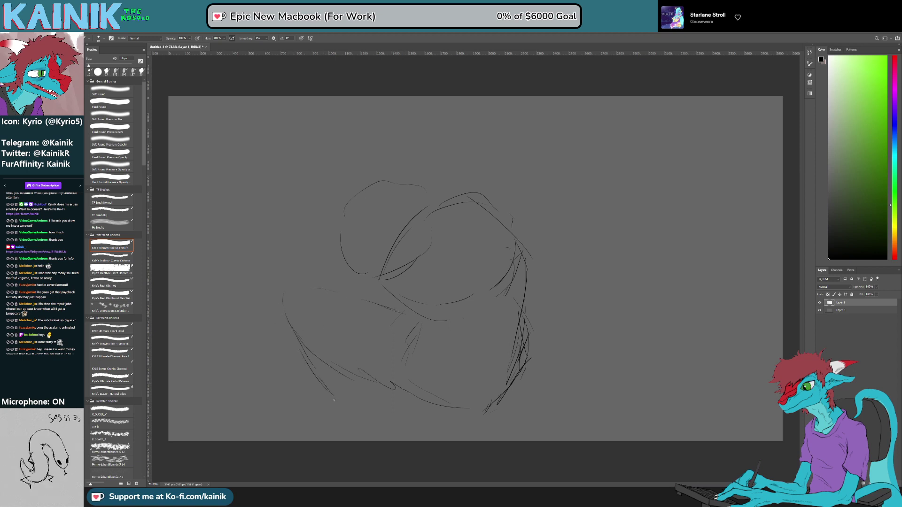
Step: Move the sketch up and to the right, and extend the canvas above and below into a square
key(v)
mouse_move(452, 277)
mouse_down()
mouse_move(473, 237)
mouse_move(479, 253)
mouse_up()
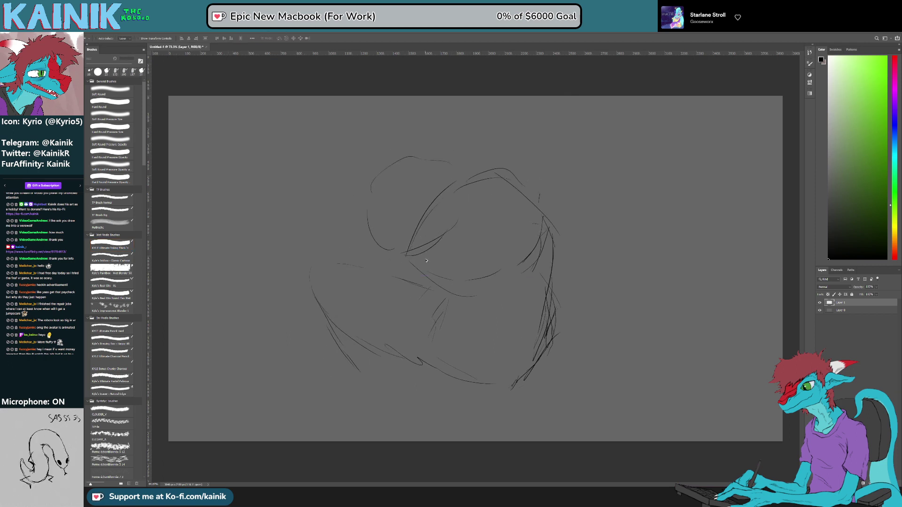
key(ctrl+minus)
click(108, 75)
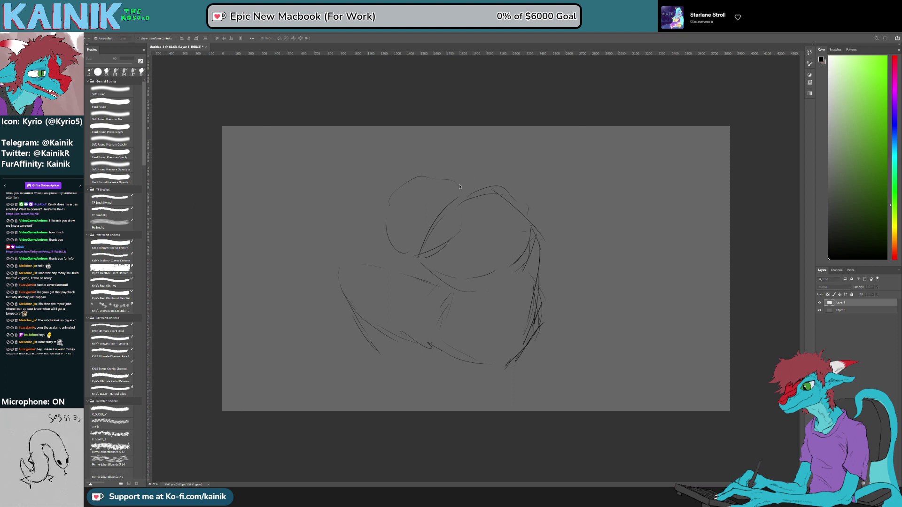
click(523, 149)
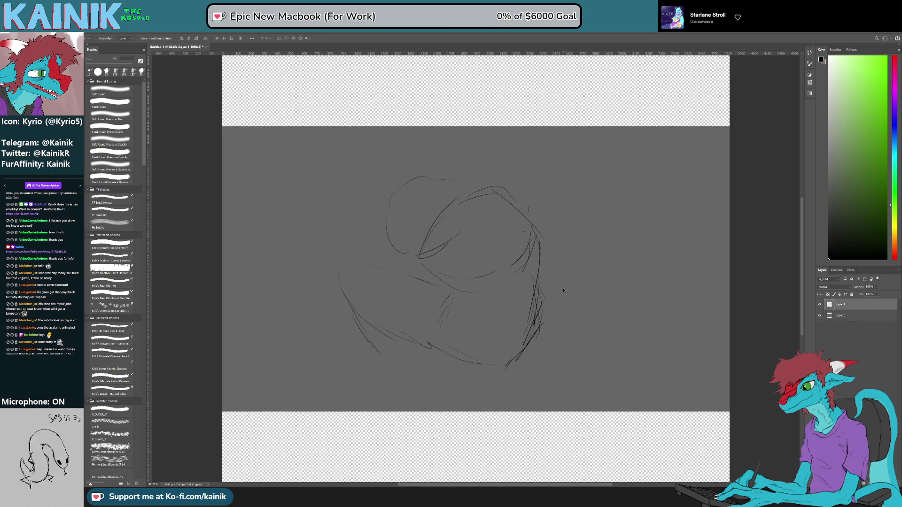
Step: Fill the empty canvas strips above and below the sketch with the background's grey on the background layer
scroll(548, 257, down, 2)
key(alt+bracketleft)
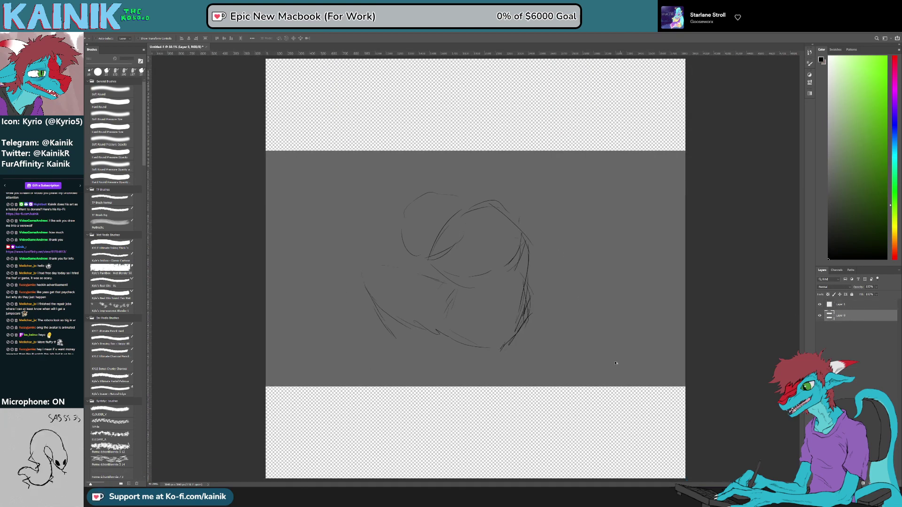
key(b)
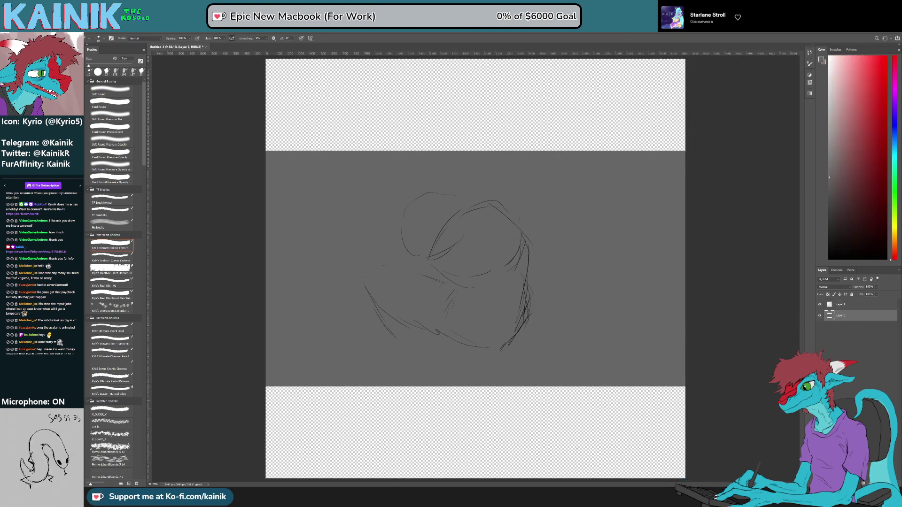
key(g)
click(524, 443)
click(473, 141)
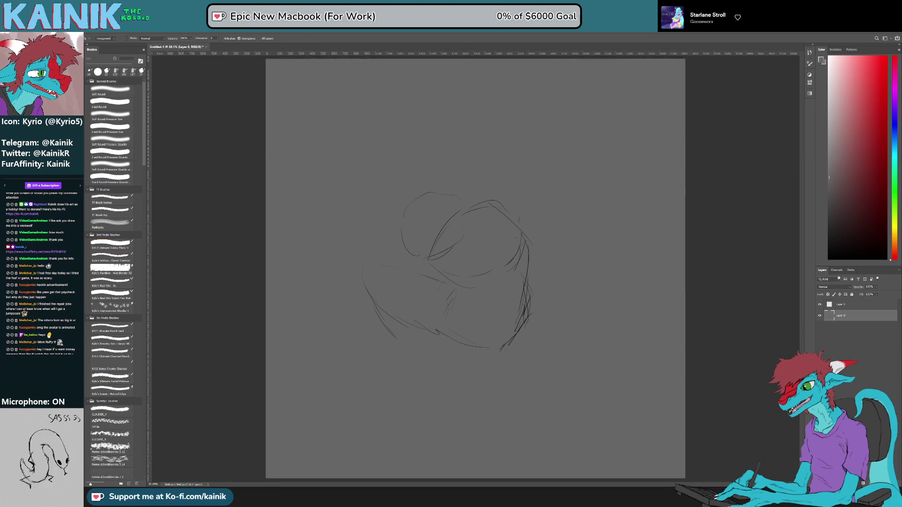
Step: On the sketch layer, erase the overlapping inner curve and redraw the left contour of the large round form
click(845, 303)
scroll(425, 301, up, 3)
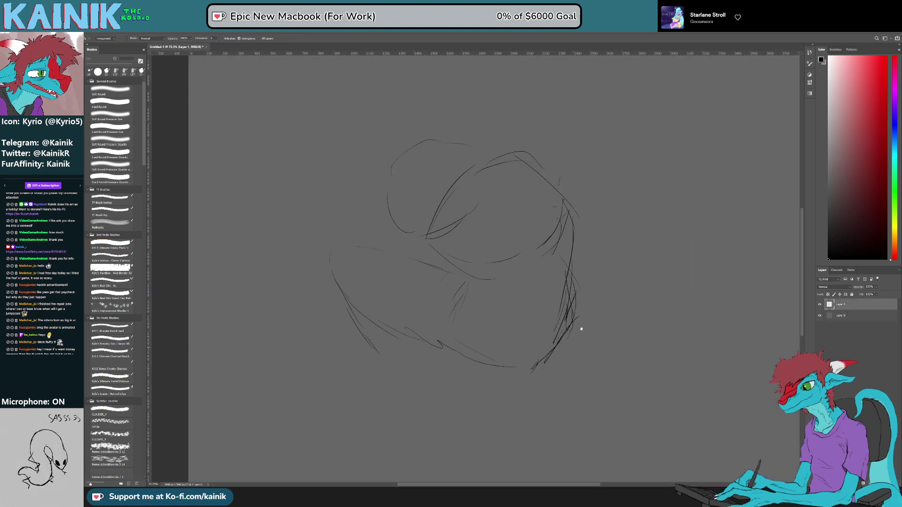
key(b)
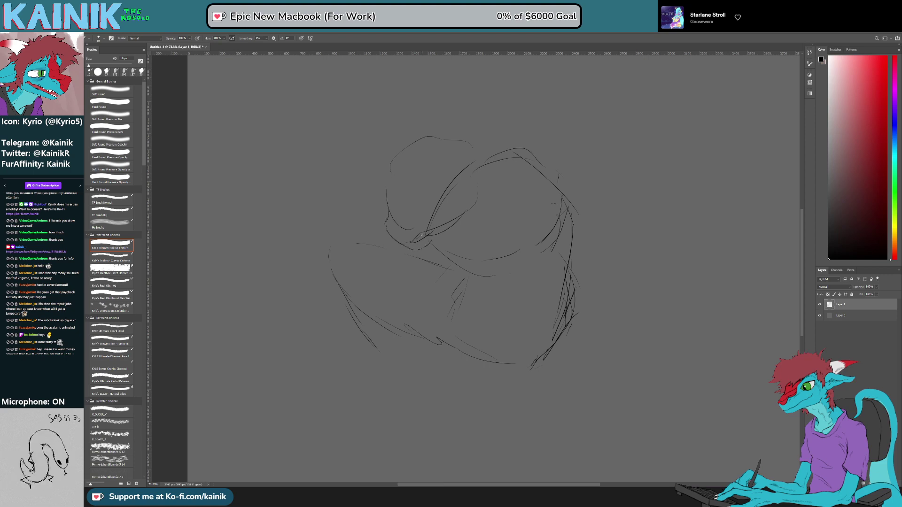
key(e)
drag(419, 236, 466, 212)
key(b)
mouse_move(434, 243)
mouse_down()
mouse_move(459, 160)
mouse_move(493, 160)
mouse_up()
mouse_move(461, 164)
mouse_down()
mouse_move(515, 151)
mouse_move(457, 165)
mouse_up()
drag(435, 220, 441, 254)
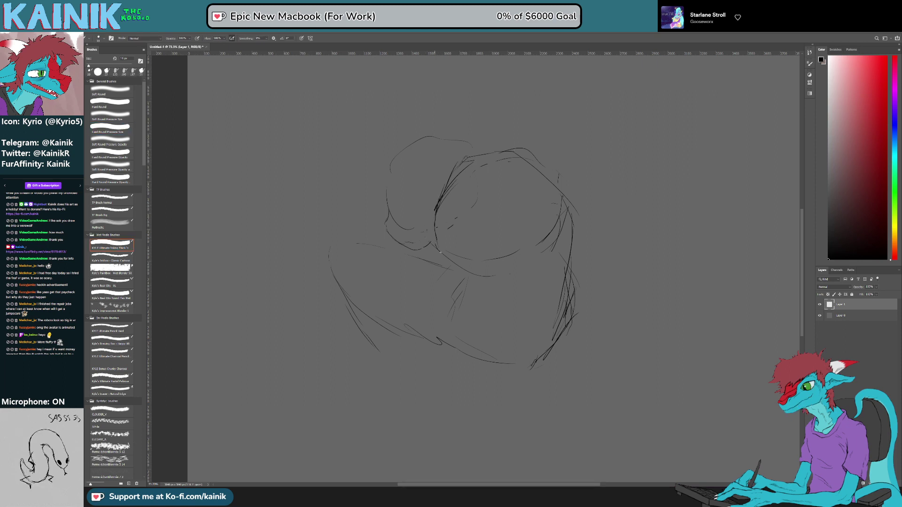
Step: Erase the stray marks inside the large round form and thin out its left contour
key(e)
mouse_move(438, 211)
mouse_down()
mouse_move(450, 173)
mouse_move(438, 201)
mouse_move(453, 175)
mouse_move(451, 190)
mouse_move(445, 182)
mouse_move(437, 202)
mouse_up()
key(b)
key(b)
key(e)
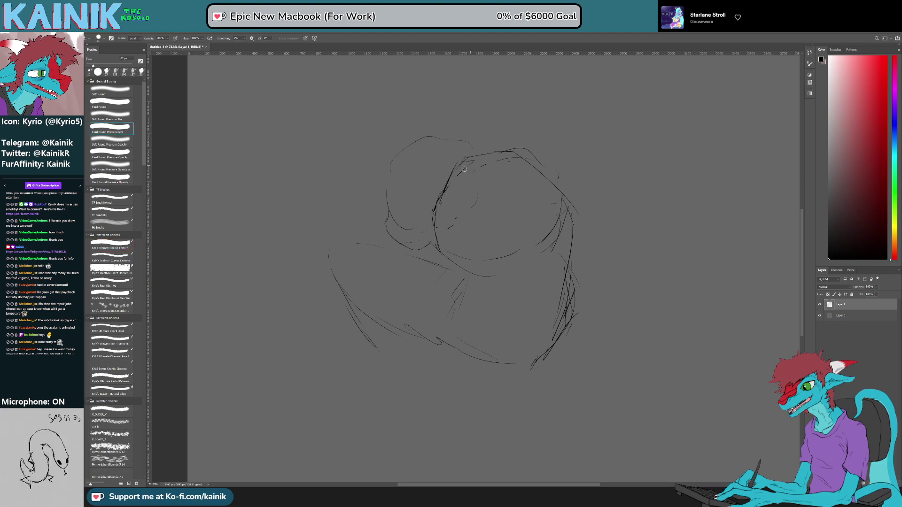
drag(450, 222, 437, 242)
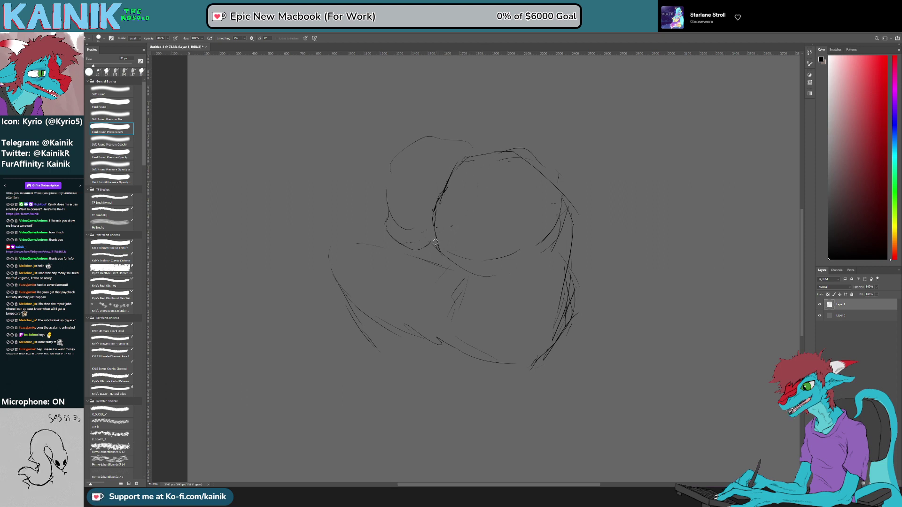
Step: Redraw the underside of the smaller head form where it meets the body and erase its inner line
key(b)
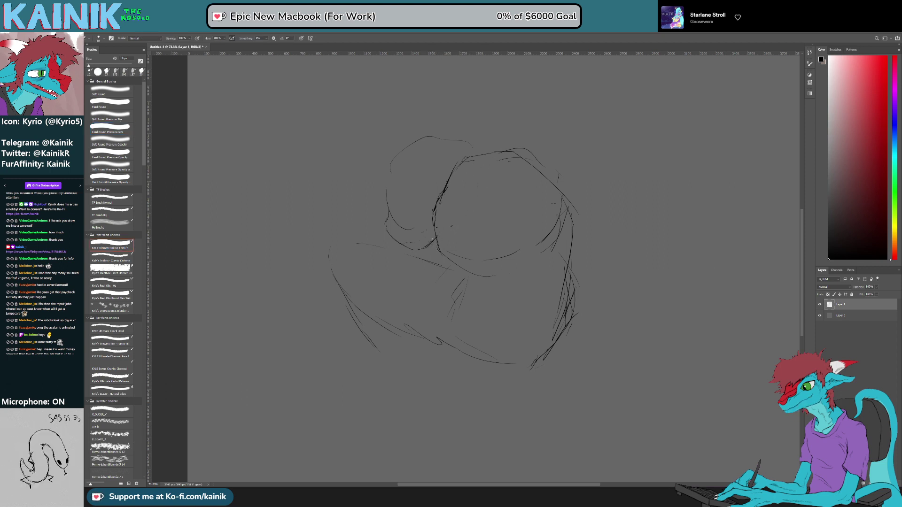
drag(426, 246, 437, 250)
key(e)
key(b)
key(e)
key(b)
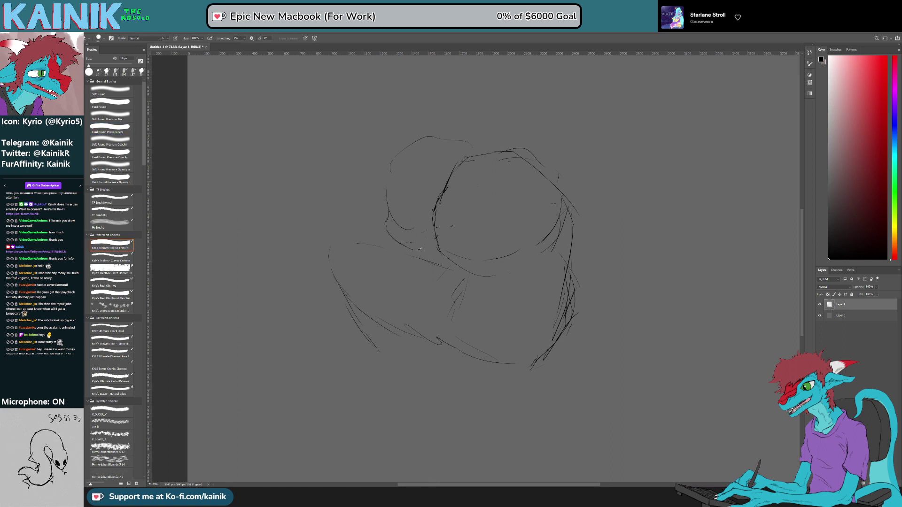
key(e)
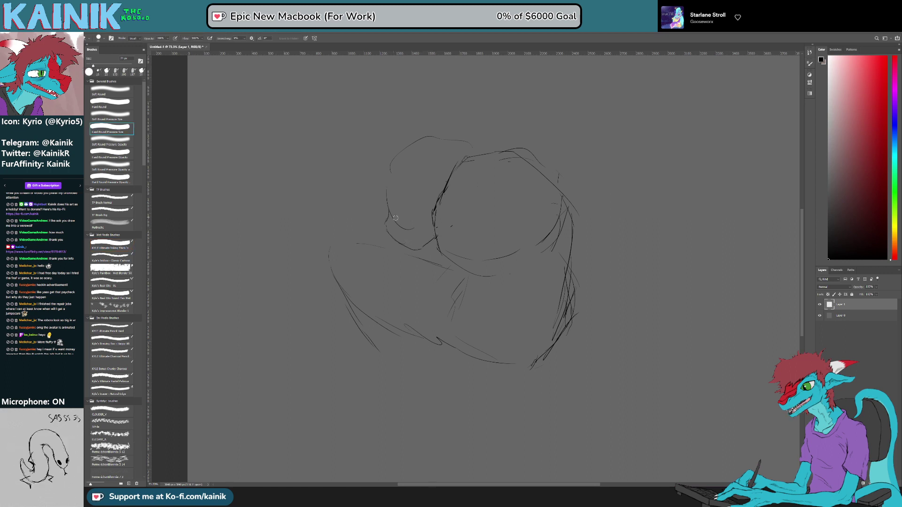
drag(390, 211, 400, 226)
Step: Rotate the canvas and rework the chin line so it joins the large round form
key(r)
drag(504, 307, 421, 272)
mouse_move(523, 234)
mouse_down()
mouse_move(528, 223)
mouse_move(522, 241)
mouse_up()
key(b)
key(r)
mouse_move(493, 348)
mouse_down()
mouse_move(574, 262)
mouse_move(568, 175)
mouse_move(558, 168)
mouse_up()
key(e)
key(b)
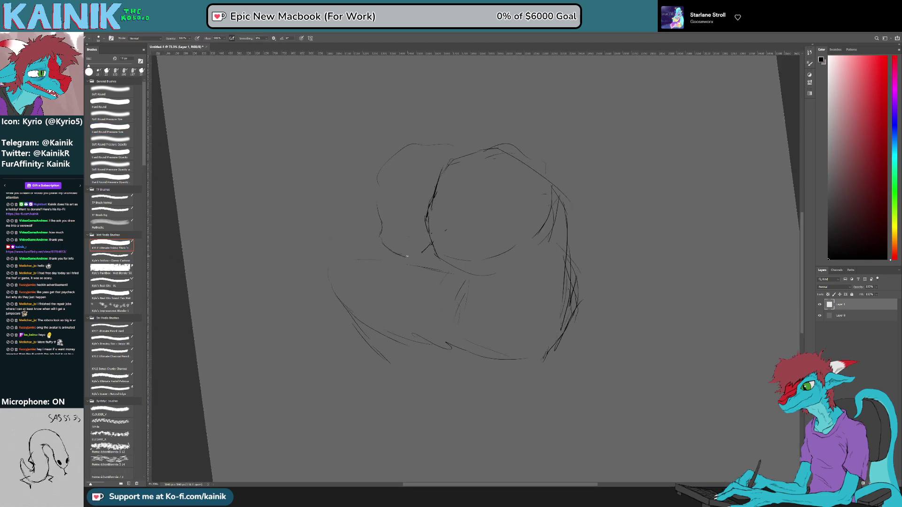
drag(416, 255, 425, 248)
key(e)
key(b)
Step: Rotate the canvas and refine the muzzle tip at the head's lower front corner
key(r)
drag(508, 330, 463, 211)
key(e)
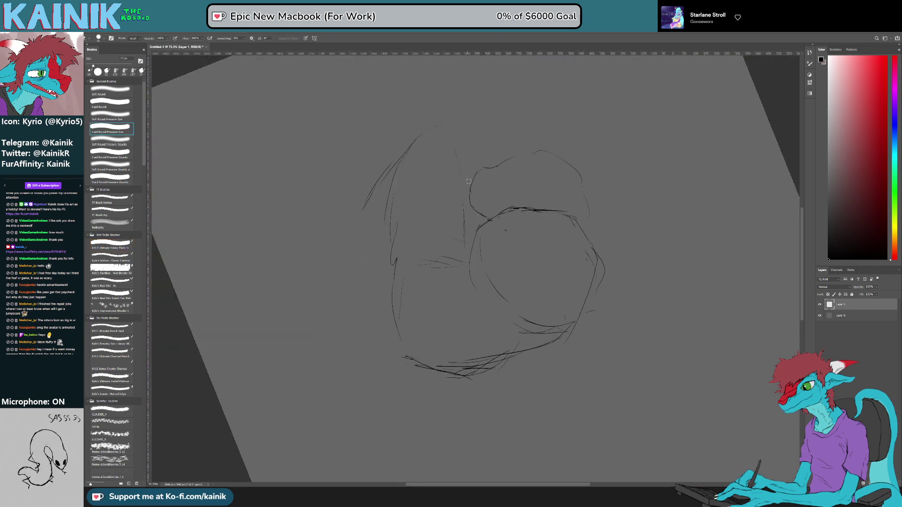
key(b)
mouse_move(473, 178)
mouse_down()
mouse_move(472, 204)
mouse_move(472, 180)
mouse_move(471, 190)
mouse_up()
key(e)
key(b)
Step: Redraw the head's front and forehead contour as a darker curve
key(r)
drag(491, 260, 431, 192)
key(e)
key(b)
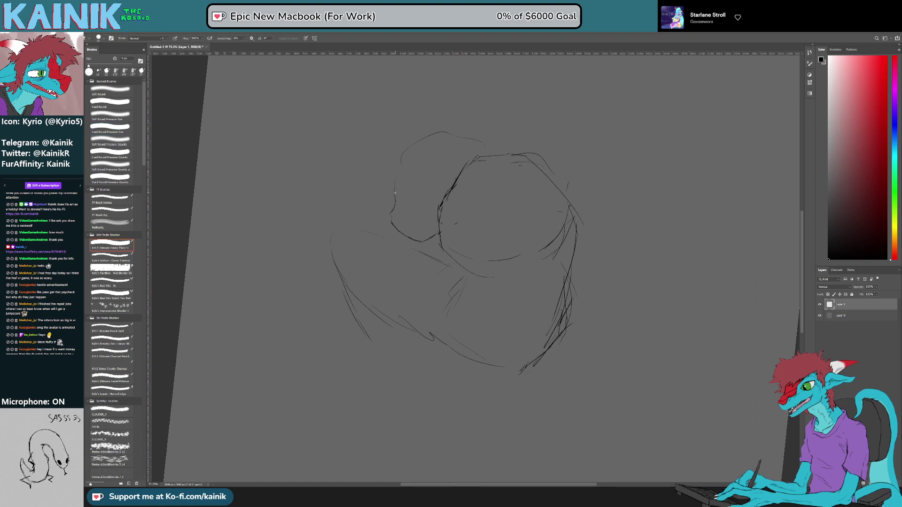
drag(410, 144, 398, 166)
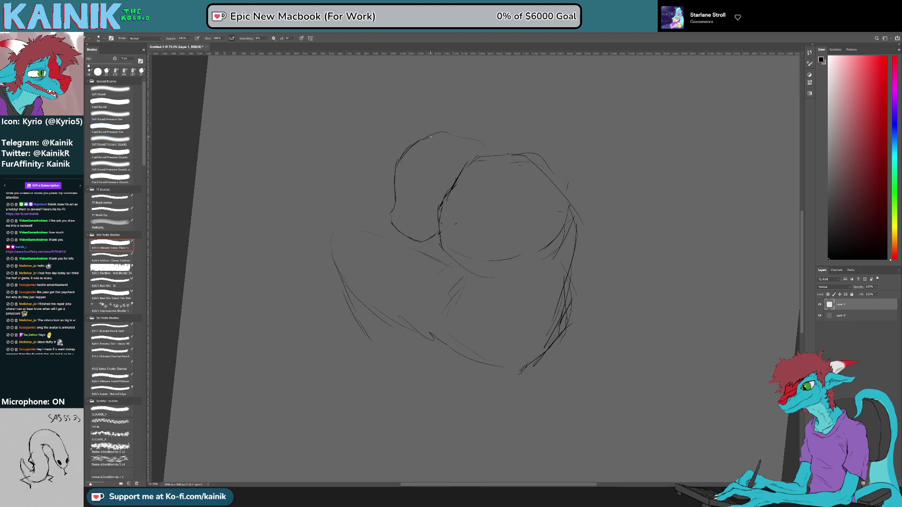
mouse_move(477, 142)
mouse_down()
mouse_move(492, 157)
mouse_move(473, 140)
mouse_move(490, 152)
mouse_move(374, 183)
mouse_up()
Step: Erase the loose line behind the head and strengthen the curve over its crown
key(e)
key(b)
key(r)
key(b)
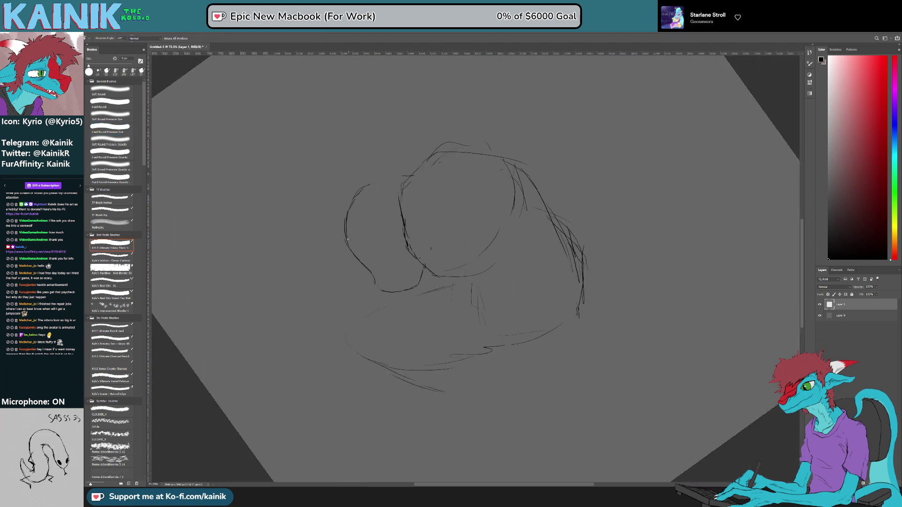
mouse_move(348, 220)
mouse_down()
mouse_move(360, 187)
mouse_move(381, 181)
mouse_up()
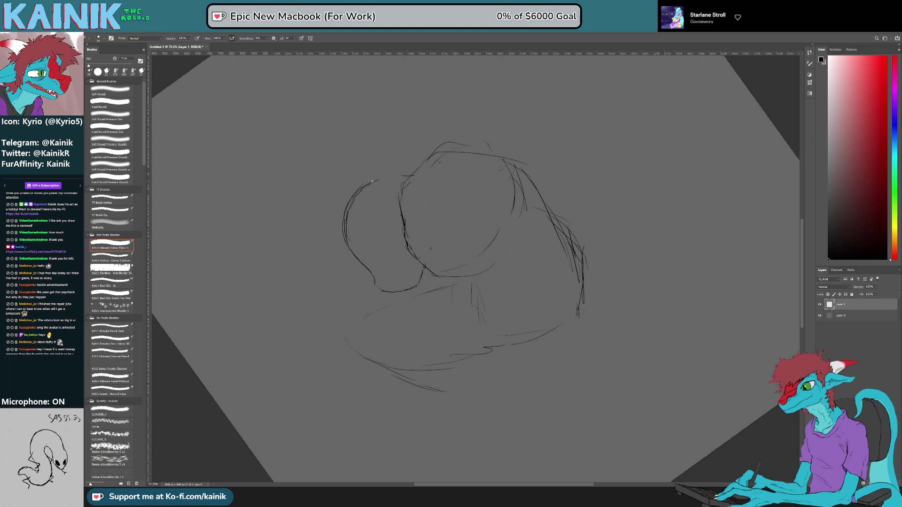
Step: Sketch a neck curve between the head and the large round form and clean up their junction
key(r)
drag(615, 218, 588, 314)
key(b)
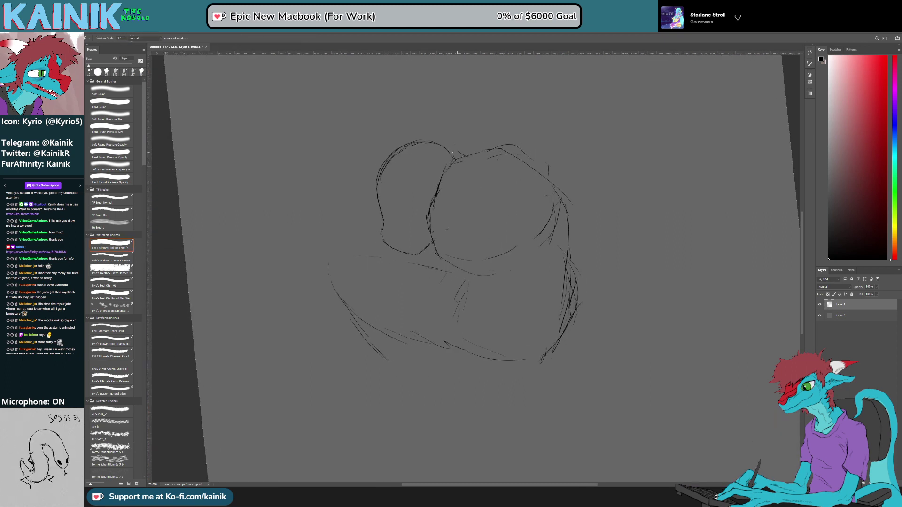
drag(457, 152, 432, 185)
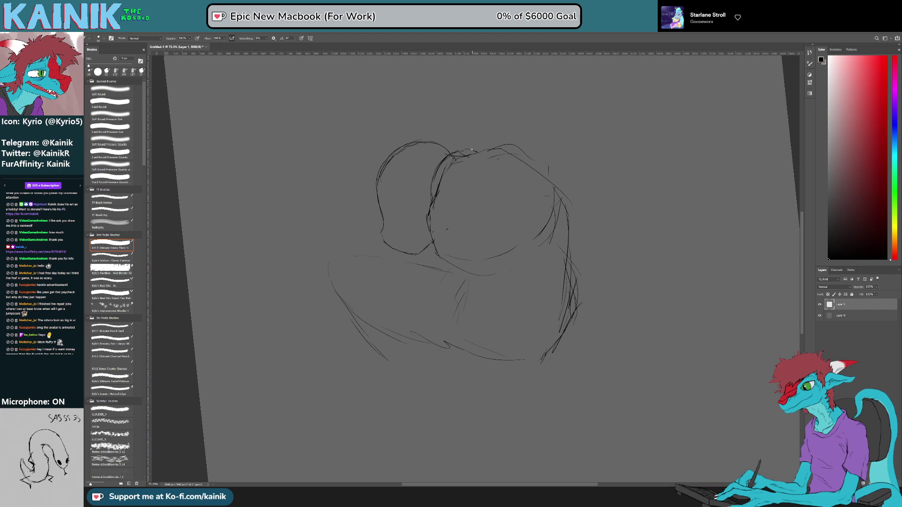
key(e)
drag(454, 155, 473, 150)
key(b)
key(e)
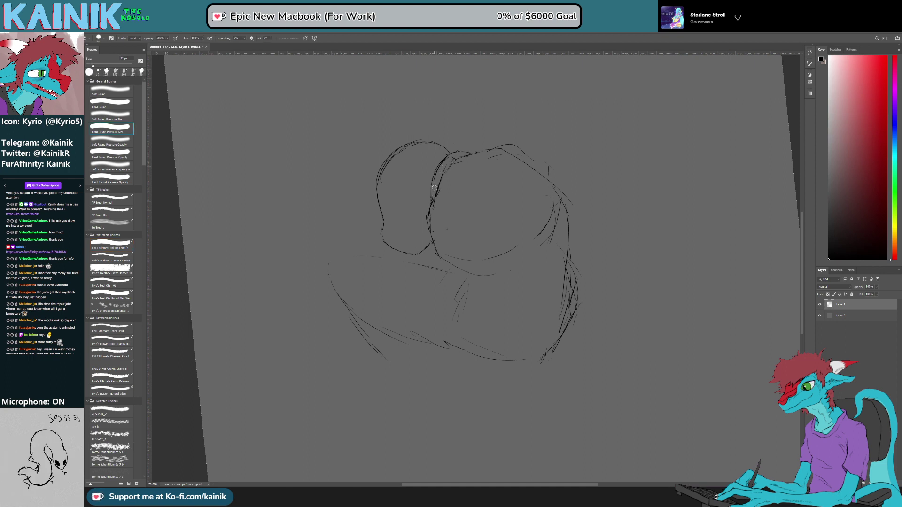
Step: Erase the doubled lines along the top of the head and redraw its outline from several canvas angles
key(r)
drag(412, 213, 480, 164)
key(e)
mouse_move(418, 152)
mouse_down()
mouse_move(403, 198)
mouse_move(421, 143)
mouse_move(445, 134)
mouse_up()
key(b)
key(b)
key(e)
key(b)
key(r)
mouse_move(604, 126)
mouse_down()
mouse_move(642, 173)
mouse_move(664, 234)
mouse_up()
key(e)
drag(536, 141, 561, 158)
key(b)
Step: Refine the face profile with a dip above the muzzle and trim excess lines around the chin
key(r)
mouse_move(570, 121)
mouse_down()
mouse_move(412, 161)
mouse_move(410, 147)
mouse_move(428, 142)
mouse_up()
key(b)
key(r)
mouse_move(554, 155)
mouse_down()
mouse_move(613, 235)
mouse_move(615, 264)
mouse_up()
key(e)
drag(533, 144, 541, 147)
key(b)
key(r)
mouse_move(606, 127)
mouse_down()
mouse_move(433, 217)
mouse_move(408, 252)
mouse_move(423, 252)
mouse_move(428, 244)
mouse_move(413, 254)
mouse_move(426, 242)
mouse_up()
key(b)
key(e)
key(b)
key(e)
key(b)
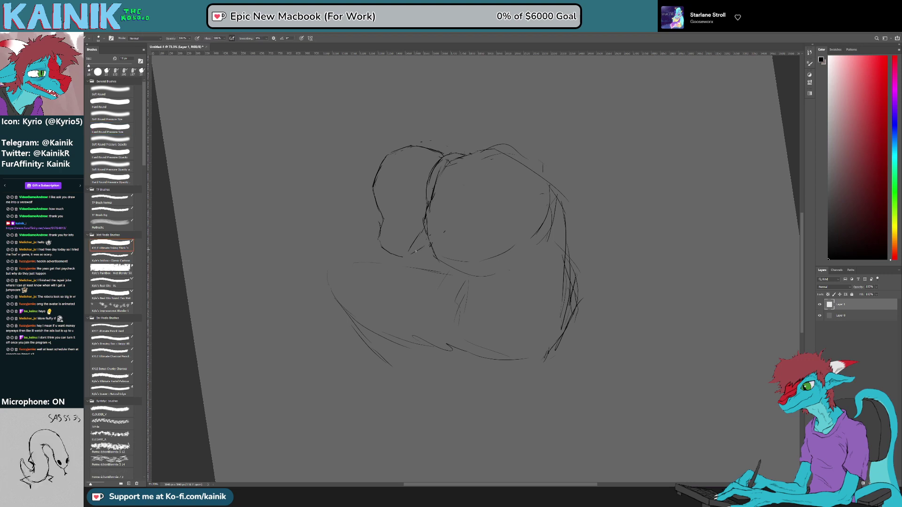
Step: Erase the lines behind the chin and redraw the jaw line towards the neck
key(e)
key(b)
key(e)
mouse_move(415, 250)
mouse_down()
mouse_move(427, 244)
mouse_move(411, 249)
mouse_move(419, 232)
mouse_up()
key(b)
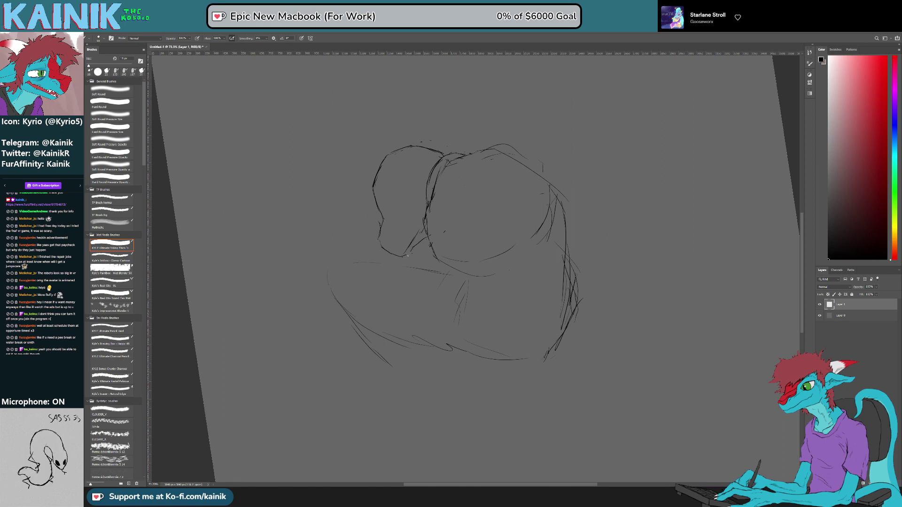
Step: Rotate the canvas, clean up the chin and jaw lines, and turn the figure back upright
key(r)
mouse_move(623, 284)
mouse_down()
mouse_move(517, 428)
mouse_move(472, 428)
mouse_up()
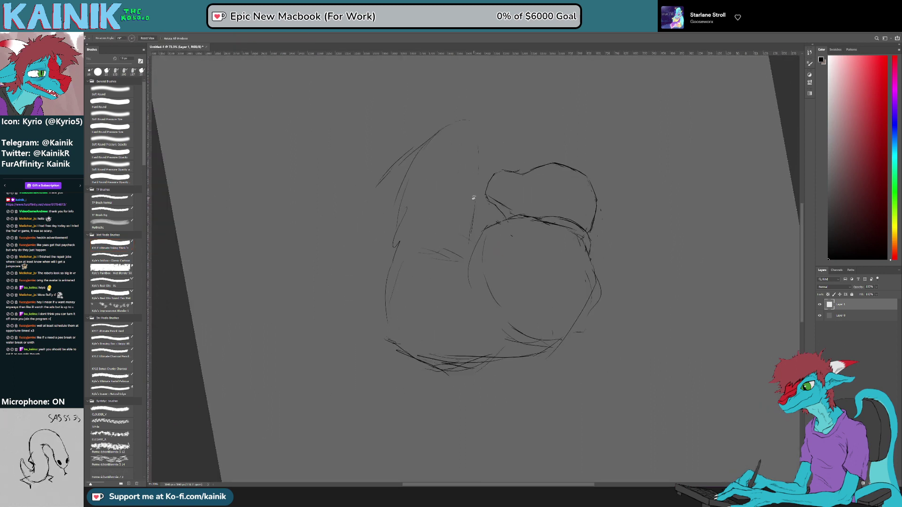
key(e)
mouse_move(489, 205)
mouse_down()
mouse_move(486, 194)
mouse_move(575, 252)
mouse_move(365, 157)
mouse_move(337, 199)
mouse_up()
key(b)
key(e)
key(r)
key(b)
key(r)
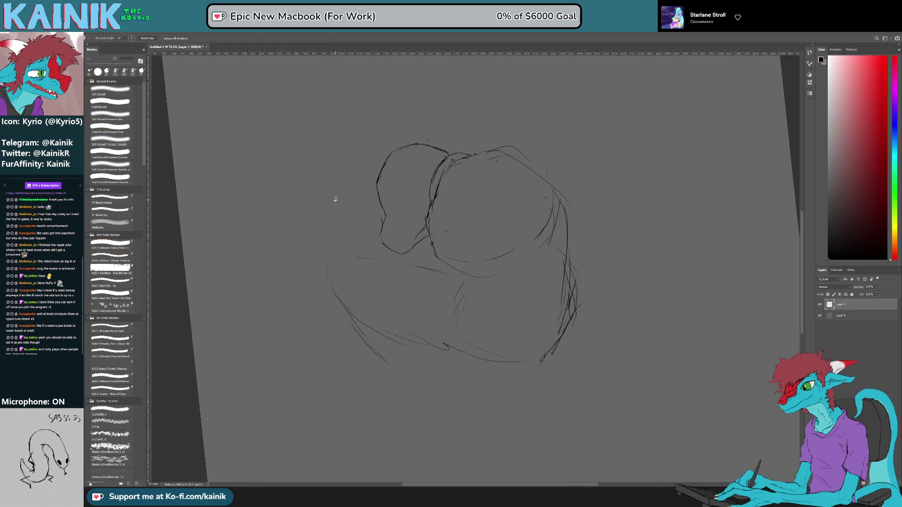
Step: Redraw the jaw's rear edge and smooth the dip between forehead and muzzle
key(b)
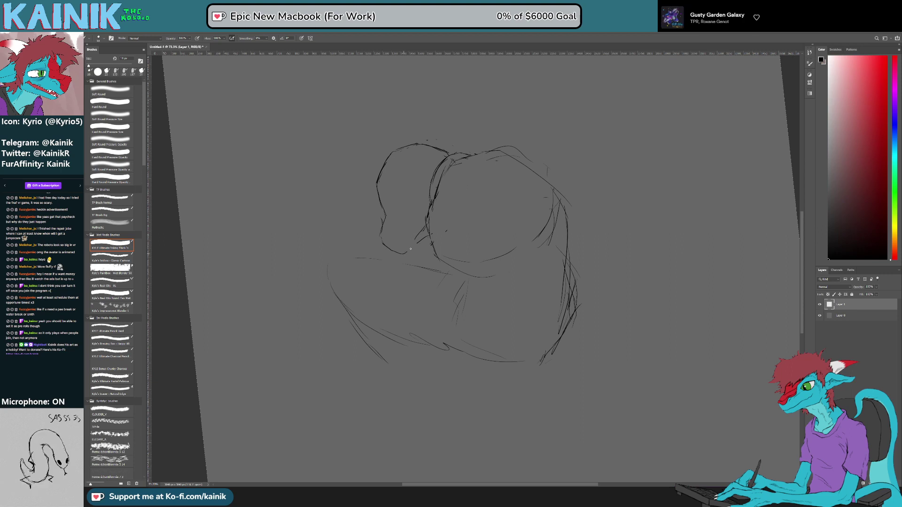
key(e)
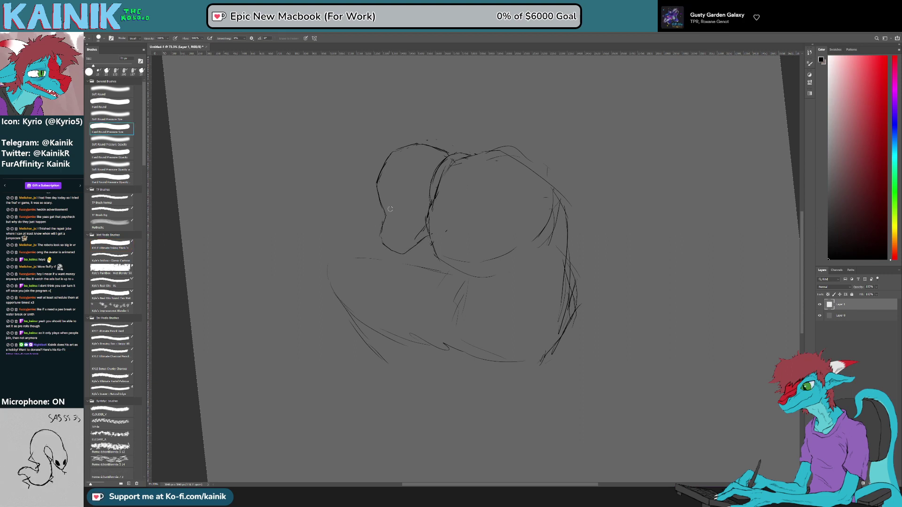
drag(560, 123, 589, 141)
key(b)
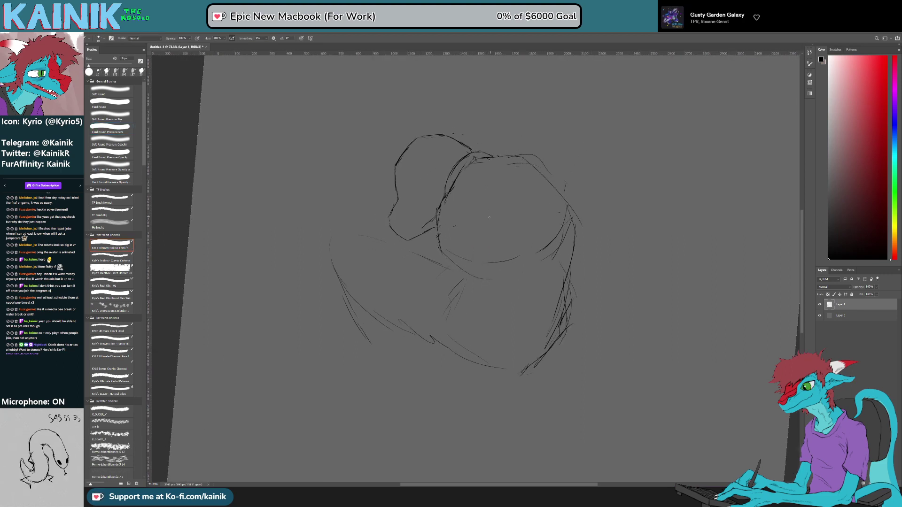
Step: Sketch a small rounded ear on top of the head and erase its excess lines
drag(442, 230, 424, 279)
key(ctrl+z)
mouse_move(575, 184)
mouse_down()
mouse_move(570, 147)
mouse_move(427, 121)
mouse_up()
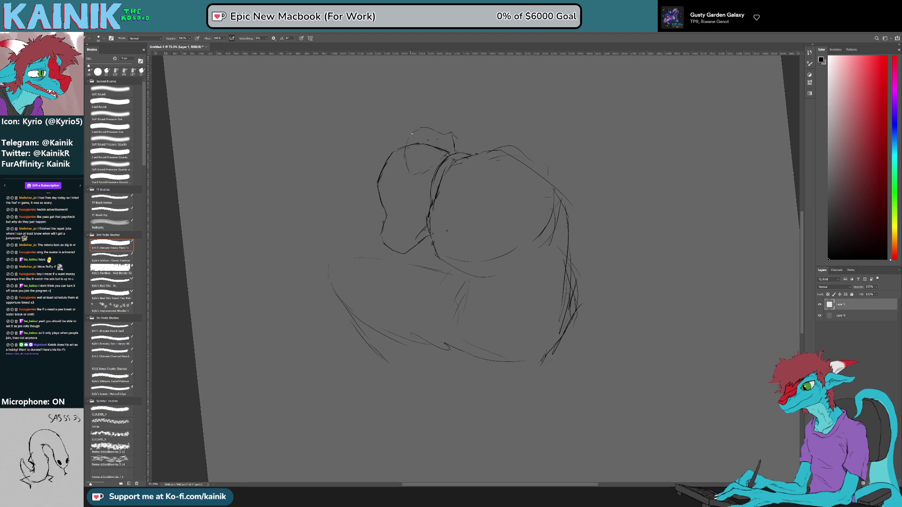
key(e)
mouse_move(446, 133)
mouse_down()
mouse_move(454, 142)
mouse_move(431, 167)
mouse_up()
key(b)
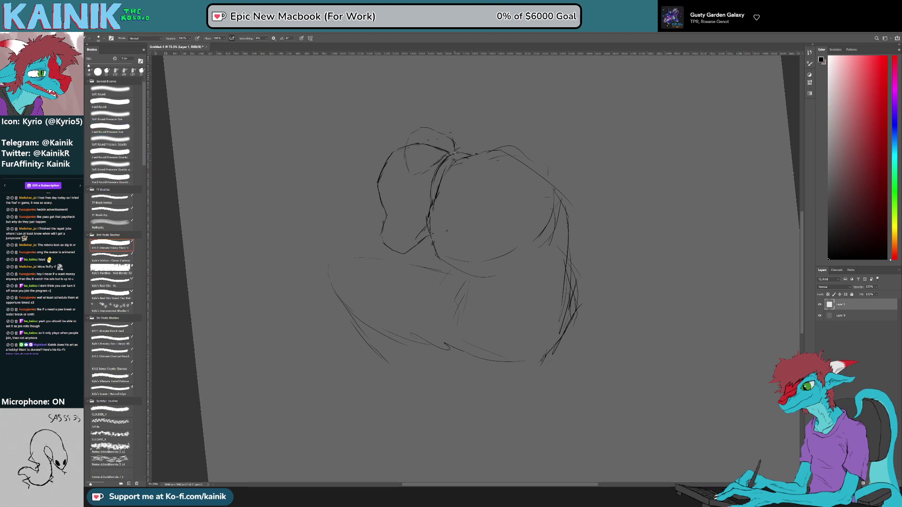
Step: Clean up the ear's outline and redraw its lower edge as a closed curve across the head
drag(595, 189, 604, 158)
key(e)
mouse_move(432, 97)
mouse_down()
mouse_move(422, 101)
mouse_move(458, 109)
mouse_up()
key(b)
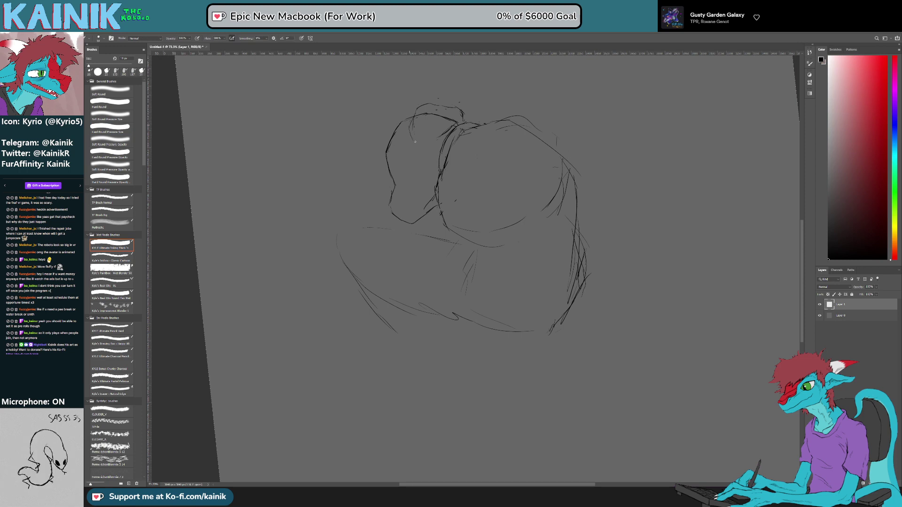
key(e)
mouse_move(416, 141)
mouse_down()
mouse_move(405, 121)
mouse_move(412, 135)
mouse_up()
key(b)
key(e)
key(b)
Step: Rework the lower contour of the bent thigh with short strokes
drag(555, 187, 531, 153)
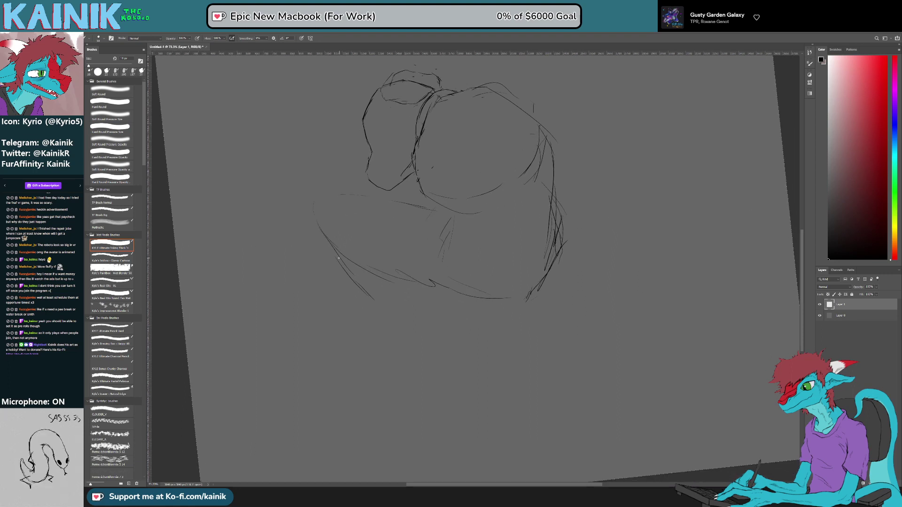
drag(396, 282, 417, 283)
key(e)
key(b)
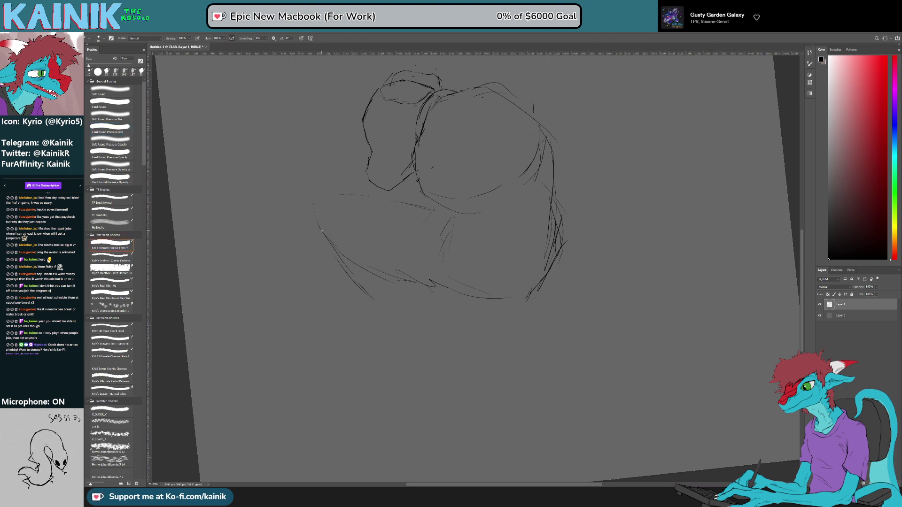
Step: Draw the front lower leg and its foot beneath the bent thigh
mouse_move(334, 249)
mouse_down()
mouse_move(378, 295)
mouse_move(423, 315)
mouse_move(404, 357)
mouse_up()
key(r)
drag(584, 306, 602, 329)
key(b)
mouse_move(392, 351)
mouse_down()
mouse_move(364, 362)
mouse_move(363, 377)
mouse_move(431, 365)
mouse_move(466, 309)
mouse_move(456, 321)
mouse_move(447, 287)
mouse_move(465, 289)
mouse_move(448, 334)
mouse_up()
Step: Sketch the rear lower leg and foot below the body's right side
mouse_move(535, 294)
mouse_down()
mouse_move(504, 342)
mouse_move(518, 371)
mouse_up()
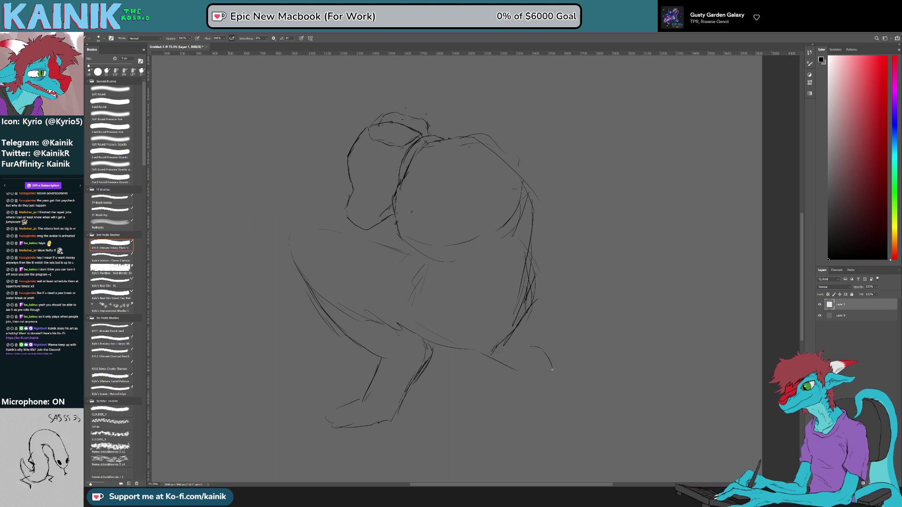
drag(518, 371, 519, 390)
drag(556, 428, 562, 408)
drag(549, 365, 561, 413)
Step: Lasso the rear leg and foot, move them up and left towards the body, and clear the selection
key(l)
mouse_move(529, 441)
mouse_down()
mouse_move(490, 395)
mouse_move(575, 350)
mouse_move(528, 441)
mouse_up()
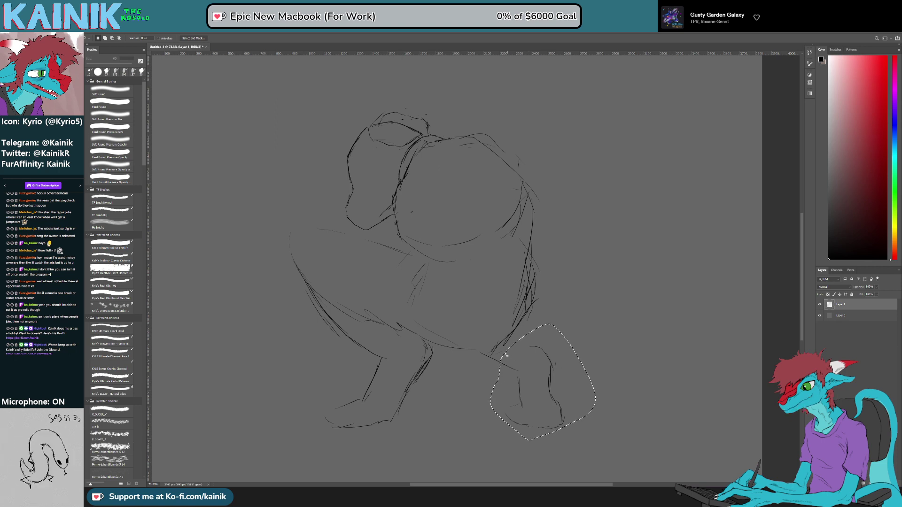
mouse_move(473, 368)
mouse_down()
mouse_move(538, 376)
mouse_move(531, 371)
mouse_up()
key(ctrl+t)
key(Return)
key(ctrl+d)
Step: Join the moved rear leg to the body's underside with short strokes
key(b)
drag(487, 346, 491, 347)
key(b)
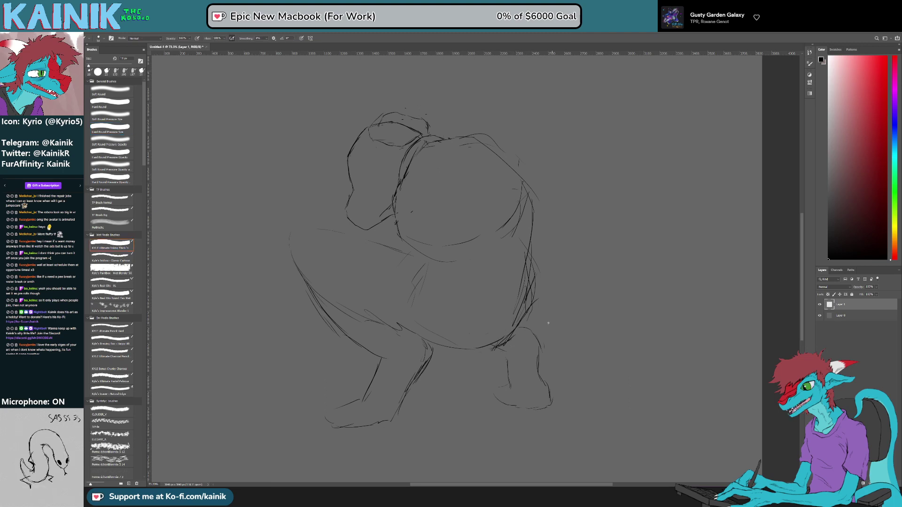
Step: Erase the doubled lines along the back's lower edge and redraw it as one curve down to the hip
key(e)
mouse_move(525, 249)
mouse_down()
mouse_move(525, 198)
mouse_move(523, 239)
mouse_up()
key(b)
drag(525, 224, 525, 246)
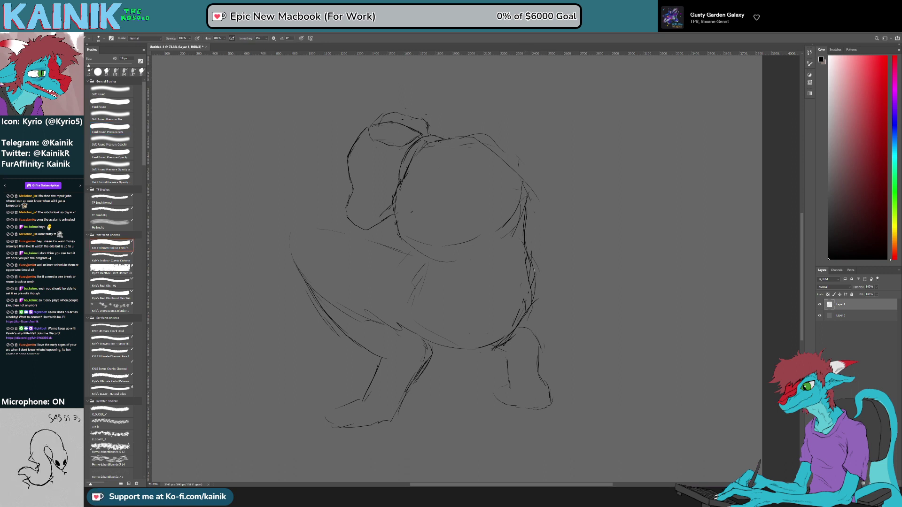
key(e)
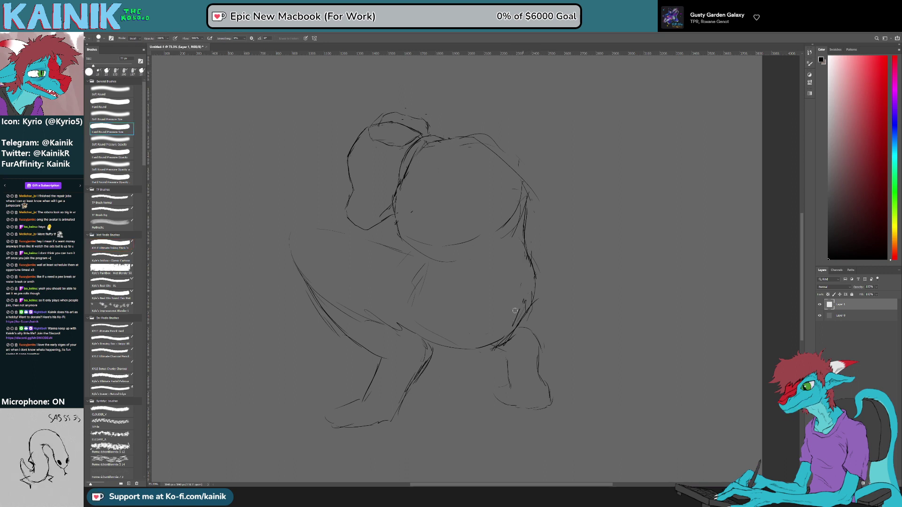
mouse_move(517, 324)
mouse_down()
mouse_move(524, 309)
mouse_move(514, 328)
mouse_up()
key(b)
drag(535, 269, 535, 292)
Step: Sketch the crease where the bent thigh meets the belly with short strokes, erasing the excess lines
mouse_move(428, 253)
mouse_down()
mouse_move(442, 243)
mouse_move(419, 284)
mouse_move(423, 259)
mouse_move(426, 284)
mouse_up()
key(e)
key(b)
key(b)
key(e)
key(b)
mouse_move(431, 243)
mouse_down()
mouse_move(427, 301)
mouse_move(417, 262)
mouse_move(424, 289)
mouse_up()
key(e)
key(b)
key(e)
key(b)
Step: Redraw the bent thigh's upper edge as a firm line and round it off into the knee
key(r)
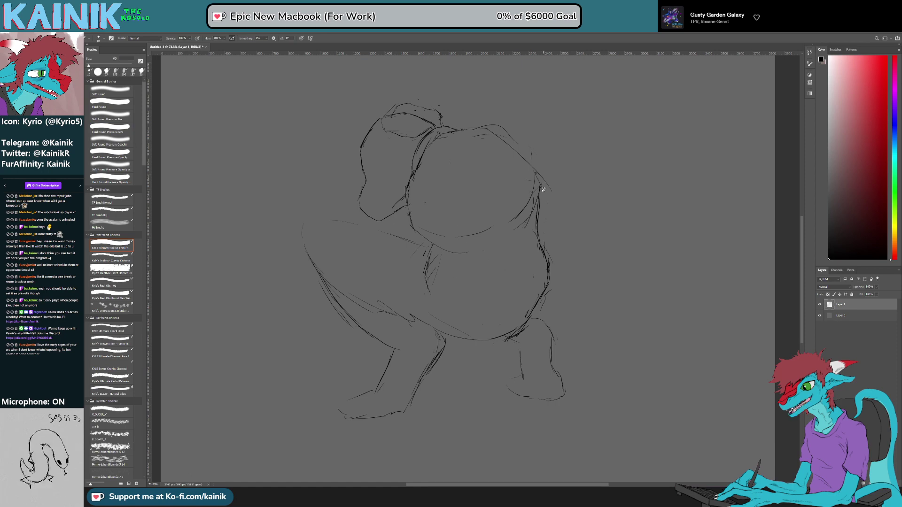
drag(542, 189, 453, 199)
key(b)
mouse_move(432, 293)
mouse_down()
mouse_move(393, 318)
mouse_move(395, 295)
mouse_move(422, 268)
mouse_up()
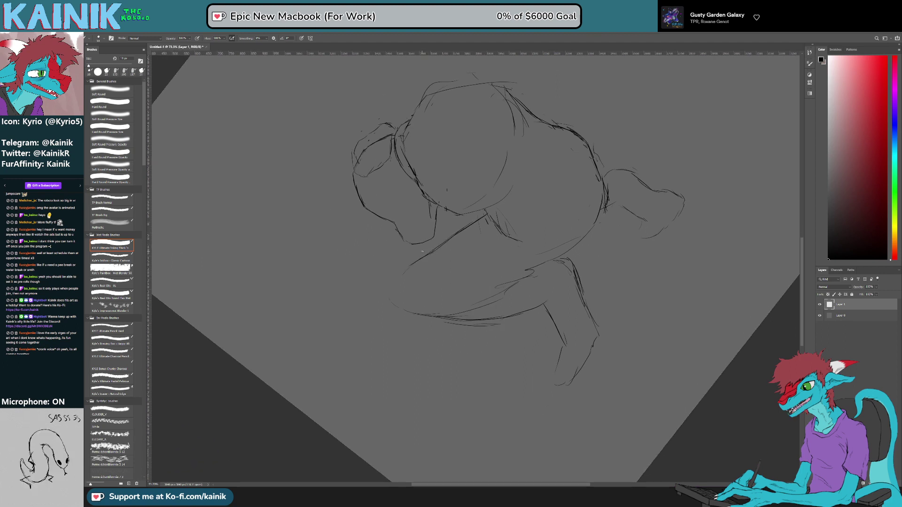
key(r)
drag(445, 373, 400, 347)
drag(417, 235, 395, 244)
mouse_move(421, 293)
mouse_down()
mouse_move(395, 302)
mouse_move(417, 227)
mouse_up()
Step: Erase the doubled lines around the knee and redraw its front edge and the thigh's underside
key(e)
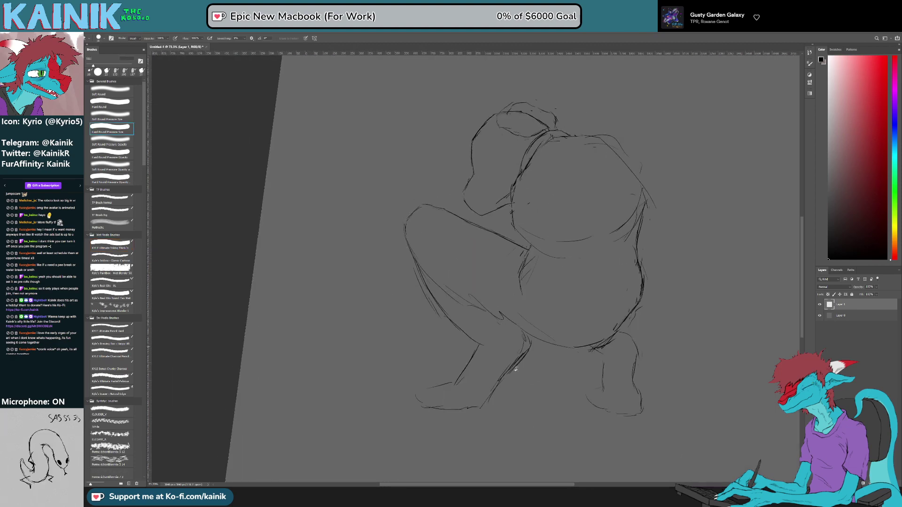
drag(506, 346, 420, 261)
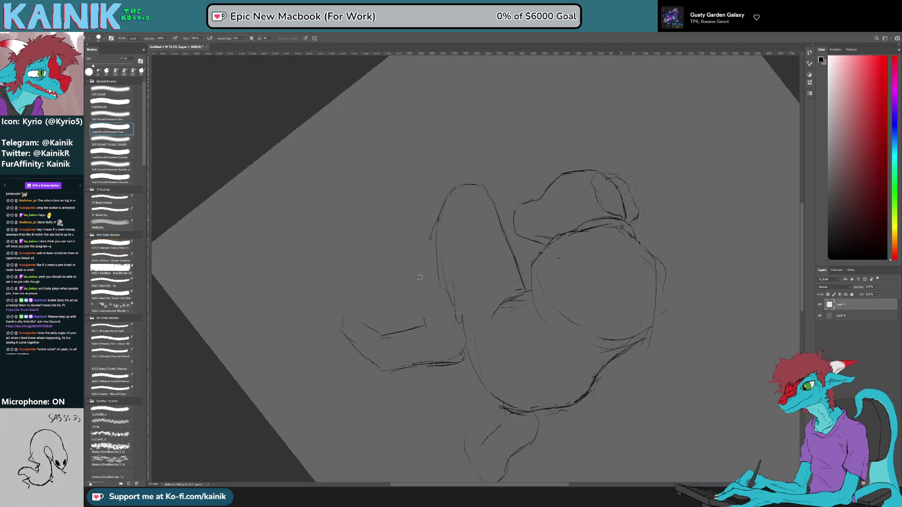
key(b)
drag(446, 199, 424, 258)
key(e)
key(b)
key(r)
mouse_move(461, 356)
mouse_down()
mouse_move(477, 267)
mouse_move(520, 276)
mouse_move(485, 332)
mouse_move(548, 249)
mouse_move(522, 300)
mouse_move(461, 311)
mouse_up()
key(e)
key(b)
key(e)
key(b)
Step: Clean up the bend beneath the thigh and join the thigh's underside to the front lower leg
key(r)
drag(583, 372, 519, 318)
key(b)
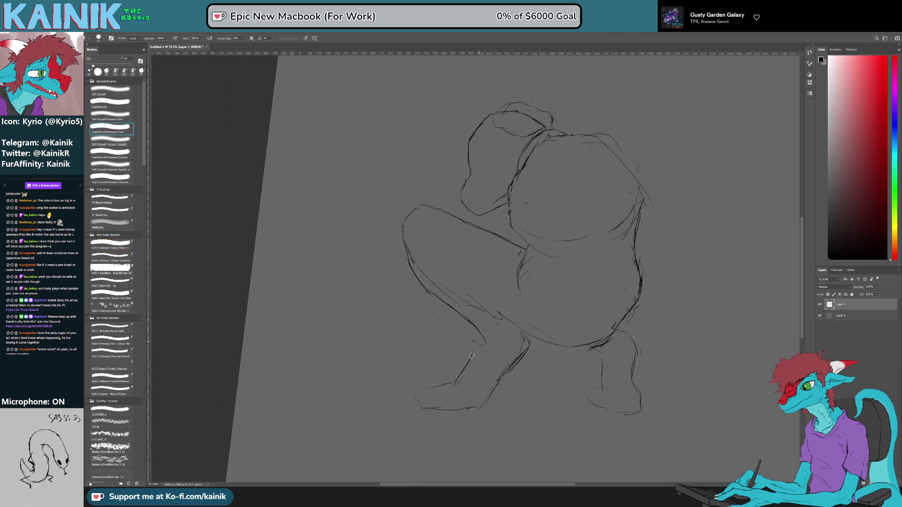
key(b)
key(e)
key(b)
drag(483, 338, 480, 345)
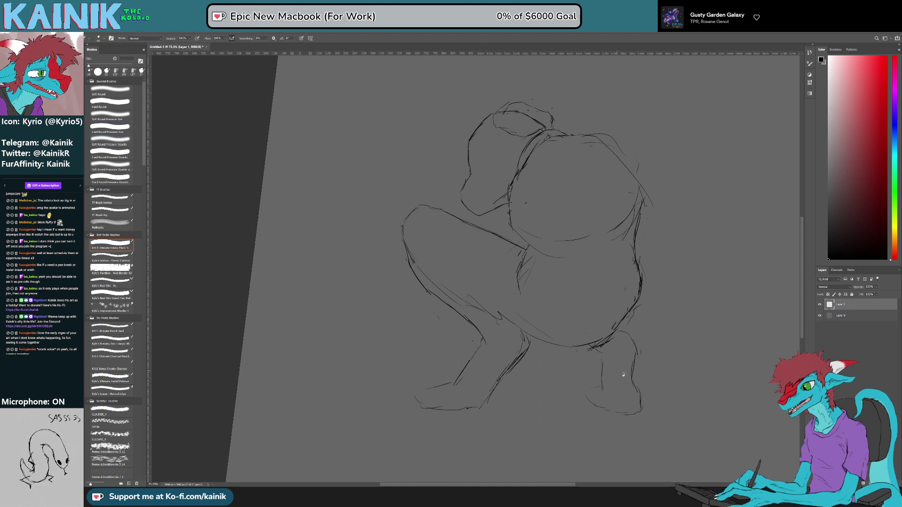
Step: Strengthen the rear edge of the front lower leg and trim the stray line at its top
key(r)
mouse_move(677, 352)
mouse_down()
mouse_move(684, 312)
mouse_move(545, 343)
mouse_up()
key(b)
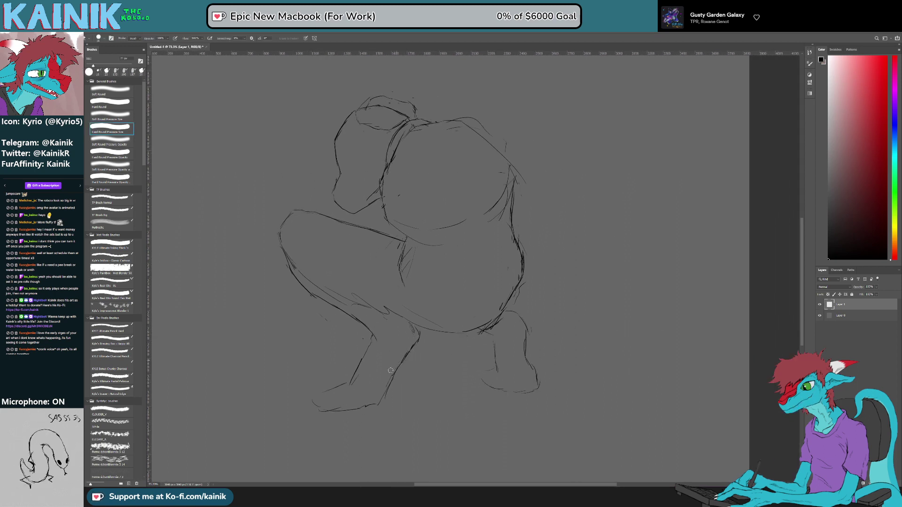
click(111, 245)
drag(409, 350, 399, 366)
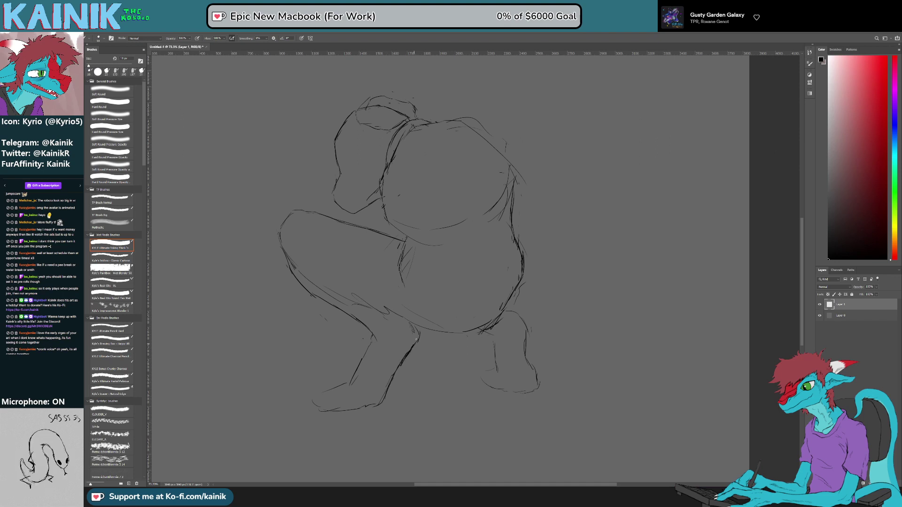
key(e)
drag(419, 331, 419, 342)
Step: Redraw the front foot as a closed, pointed outline at the end of the lower leg
key(b)
mouse_move(338, 378)
mouse_down()
mouse_move(323, 396)
mouse_move(367, 450)
mouse_move(437, 416)
mouse_up()
key(r)
key(b)
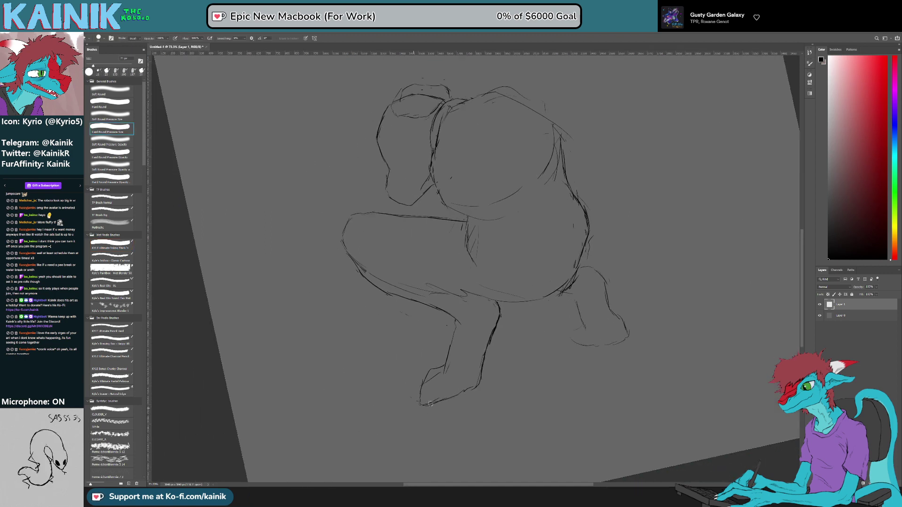
Step: Sketch an arm reaching down from the torso to a bent elbow, with the forearm rising towards the knee
key(r)
mouse_move(542, 417)
mouse_down()
mouse_move(480, 439)
mouse_move(503, 388)
mouse_move(467, 421)
mouse_up()
key(b)
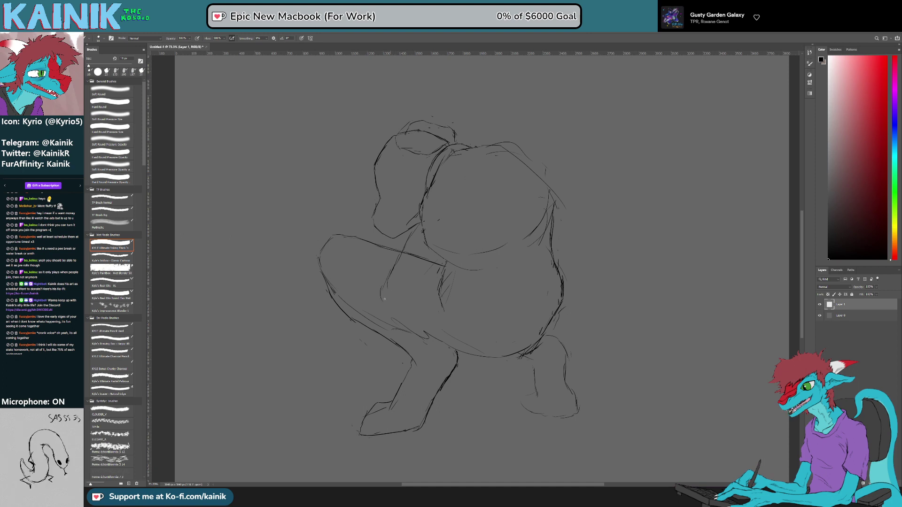
drag(406, 308, 463, 258)
mouse_move(350, 231)
mouse_down()
mouse_move(373, 232)
mouse_move(374, 242)
mouse_move(351, 243)
mouse_move(375, 296)
mouse_up()
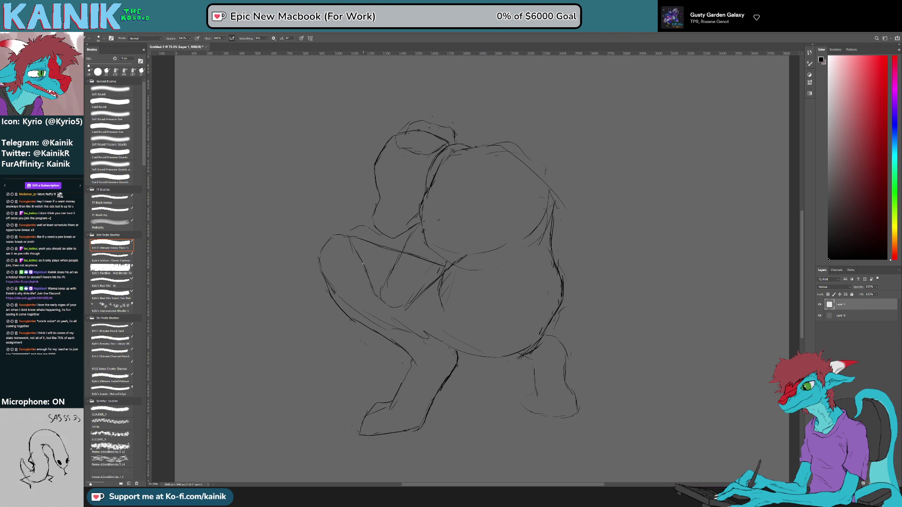
Step: Add light guide strokes above the knee for the hand at the end of the forearm
key(r)
mouse_move(338, 245)
mouse_down()
mouse_move(505, 365)
mouse_move(504, 394)
mouse_move(483, 263)
mouse_move(388, 252)
mouse_up()
key(r)
key(e)
key(b)
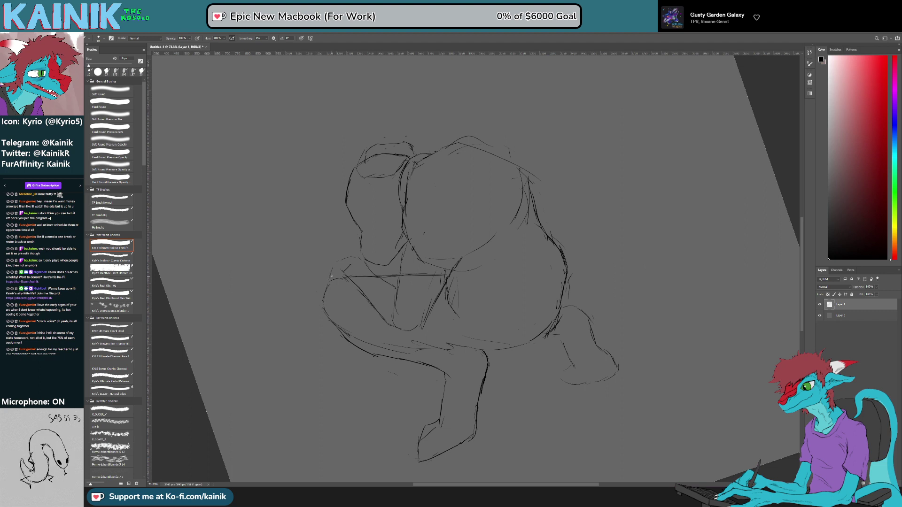
key(r)
drag(660, 262, 655, 323)
Step: Erase the thigh lines that run through the upper arm and firm up the arm's outline
key(e)
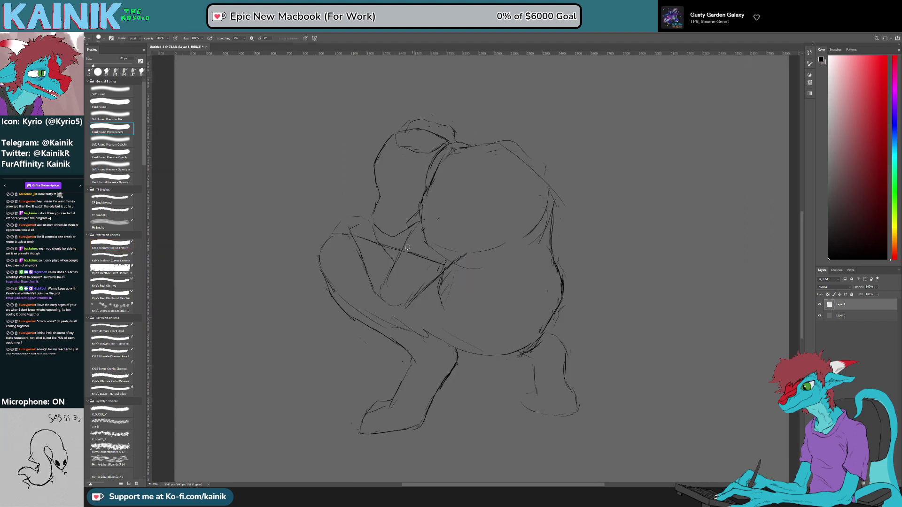
click(416, 249)
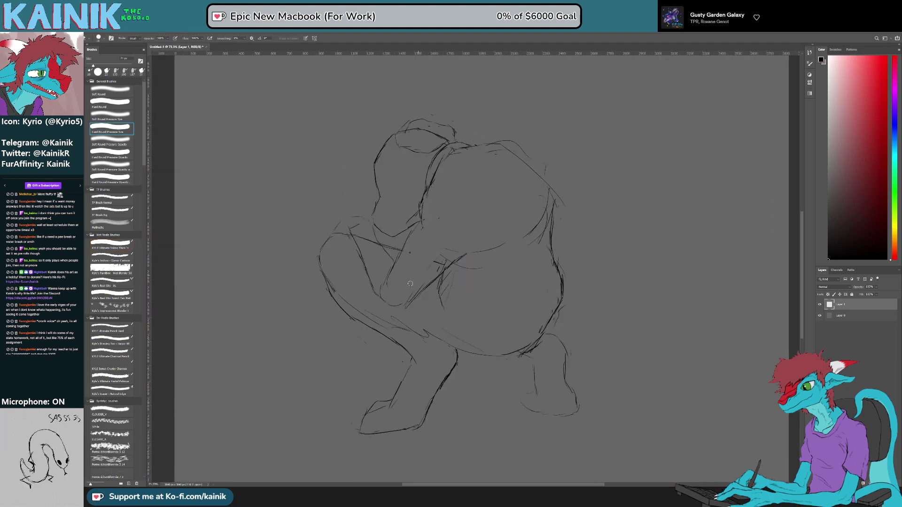
drag(441, 270, 464, 255)
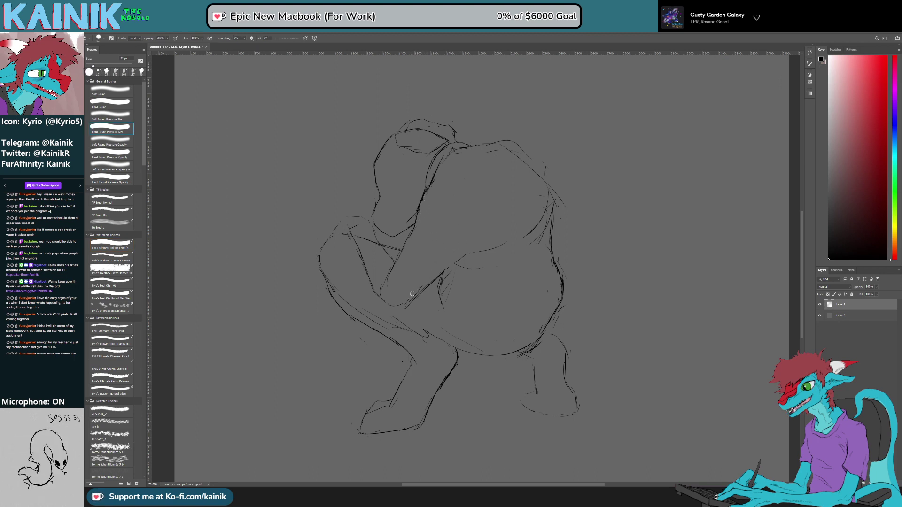
Step: Clean up the inner elbow and redraw the line between the upper arm and forearm
key(b)
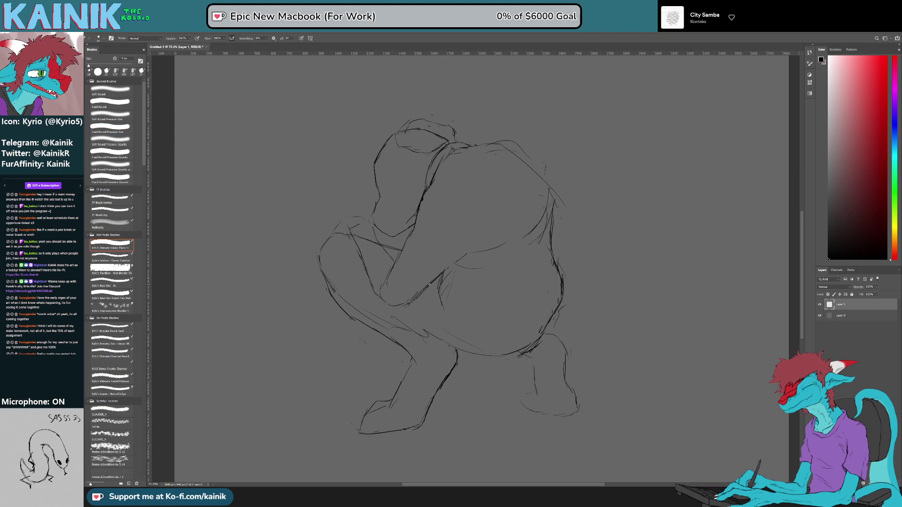
key(e)
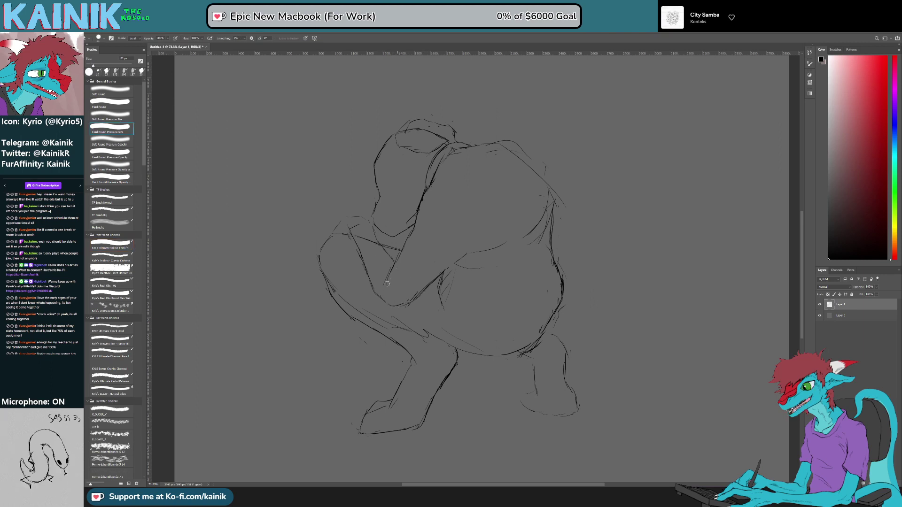
key(b)
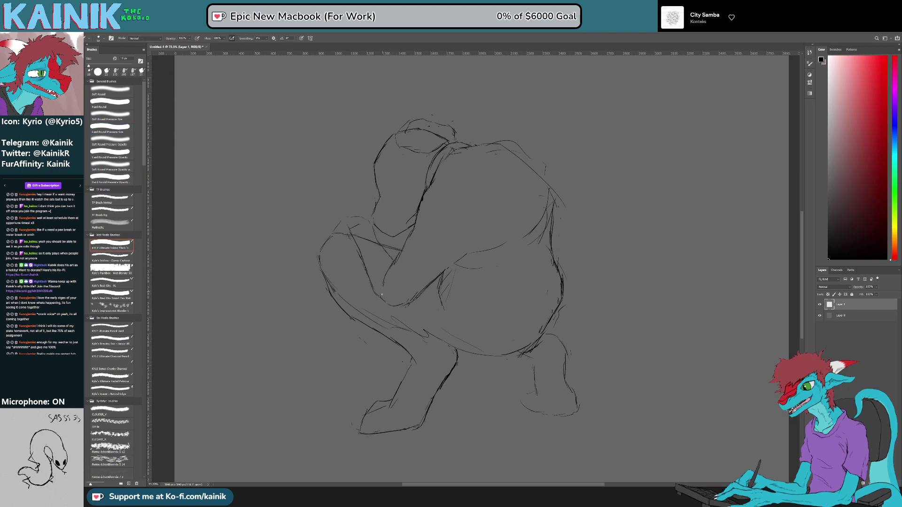
key(e)
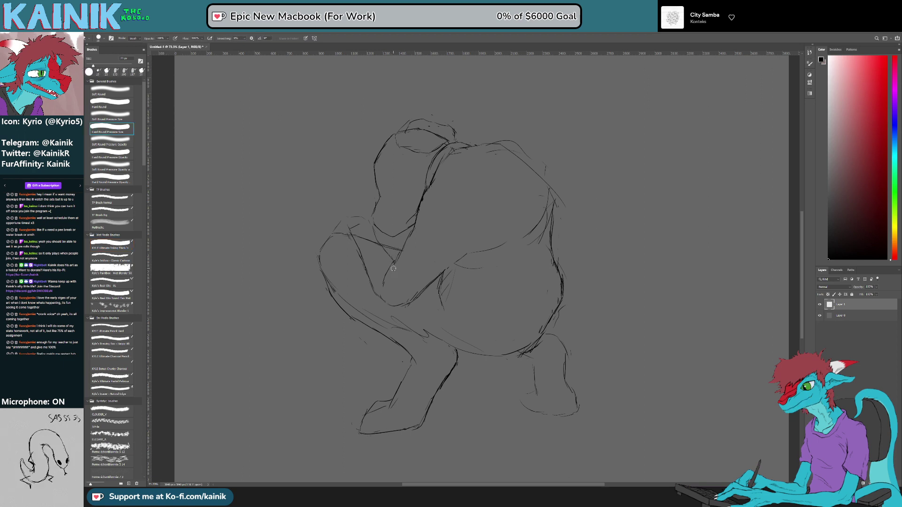
key(b)
key(e)
key(b)
drag(393, 266, 384, 278)
Step: Erase the thigh line crossing the forearm and the stray marks around the knee
key(e)
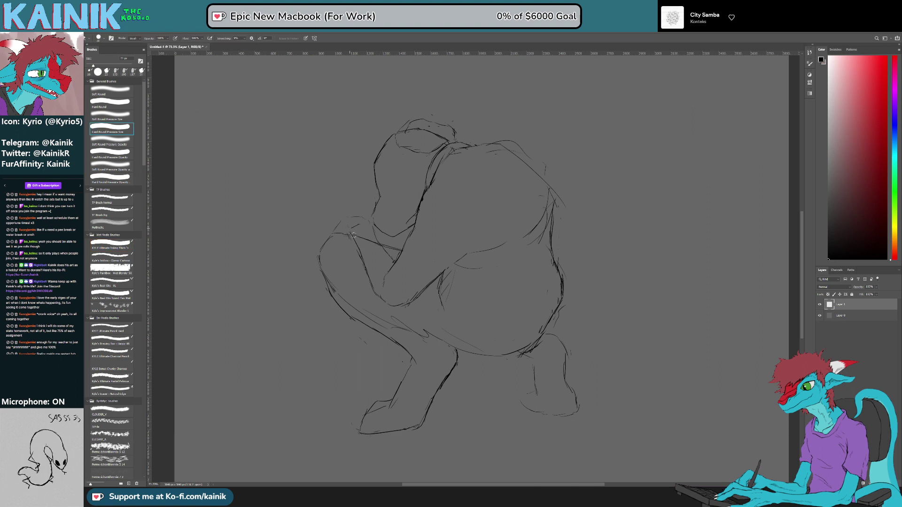
drag(368, 241, 376, 247)
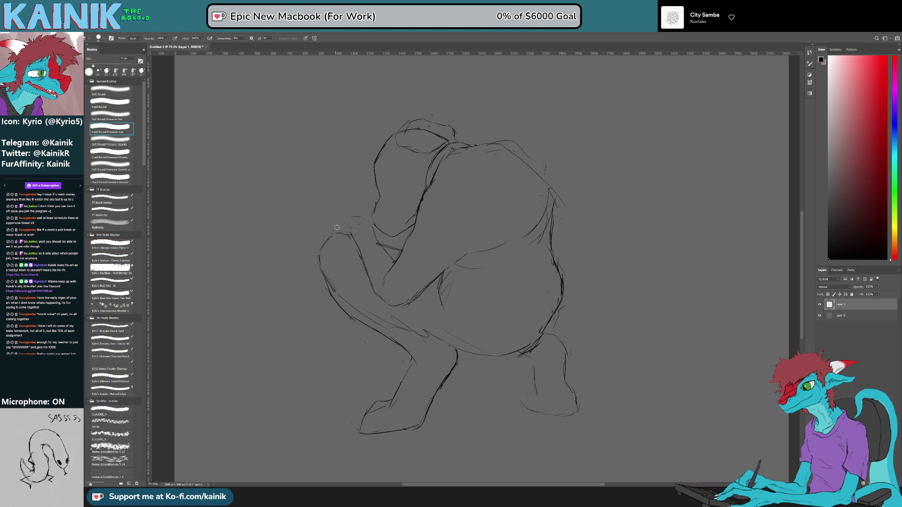
key(b)
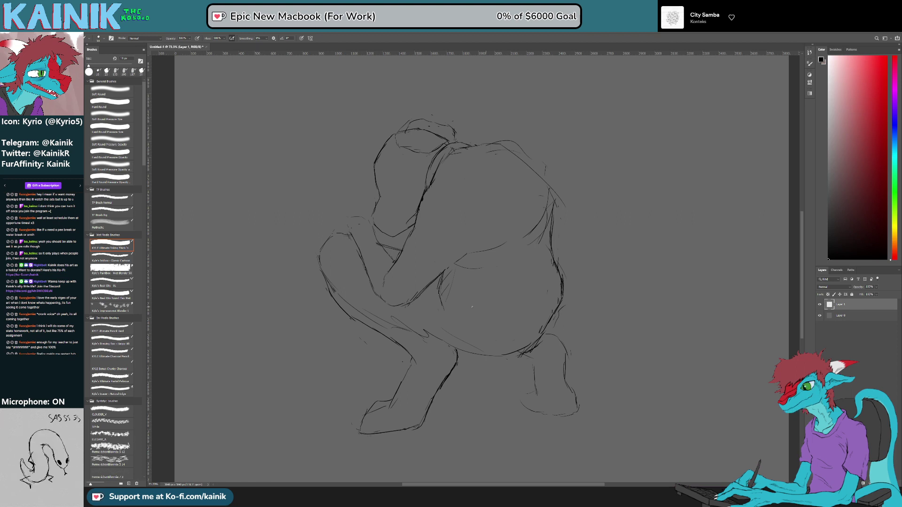
key(e)
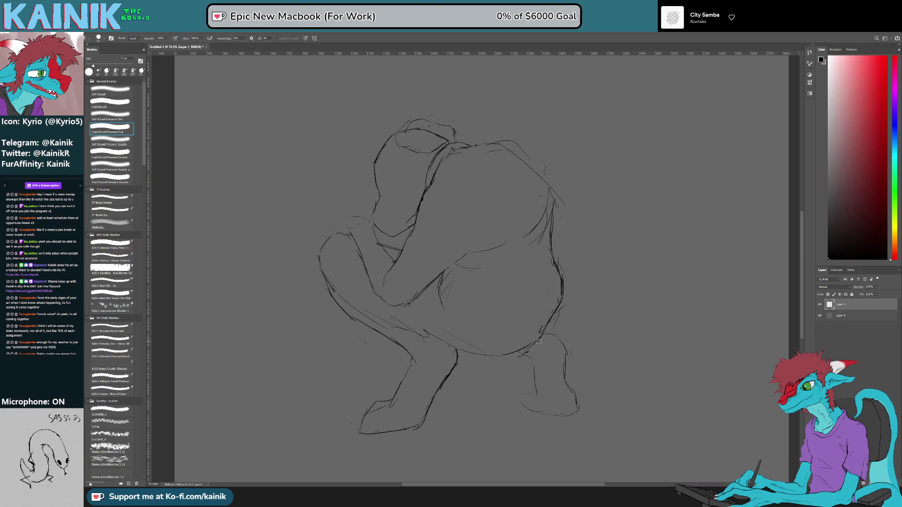
key(b)
drag(439, 291, 465, 320)
drag(444, 275, 478, 293)
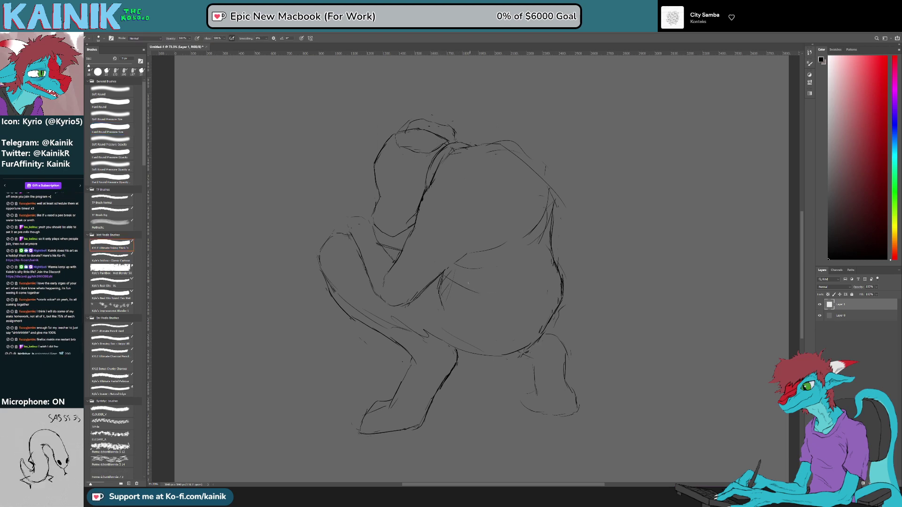
key(z)
key(ctrl+z)
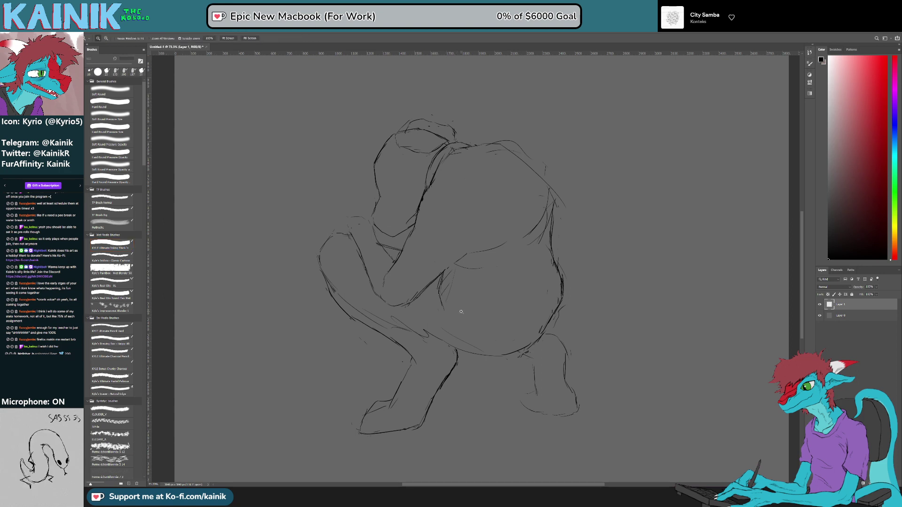
Step: Check the whole figure at a smaller scale and save the document as Doggo TF.psd
drag(462, 312, 445, 328)
drag(483, 302, 460, 332)
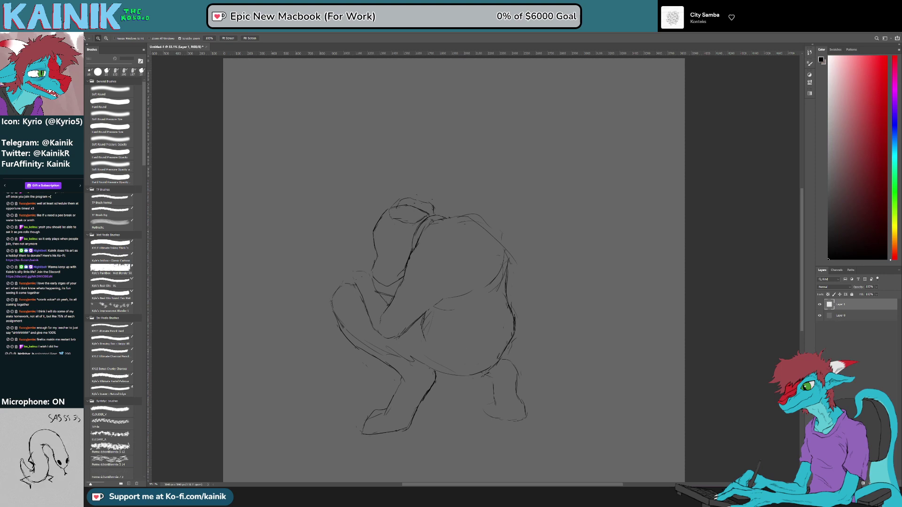
key(ctrl+s)
click(523, 168)
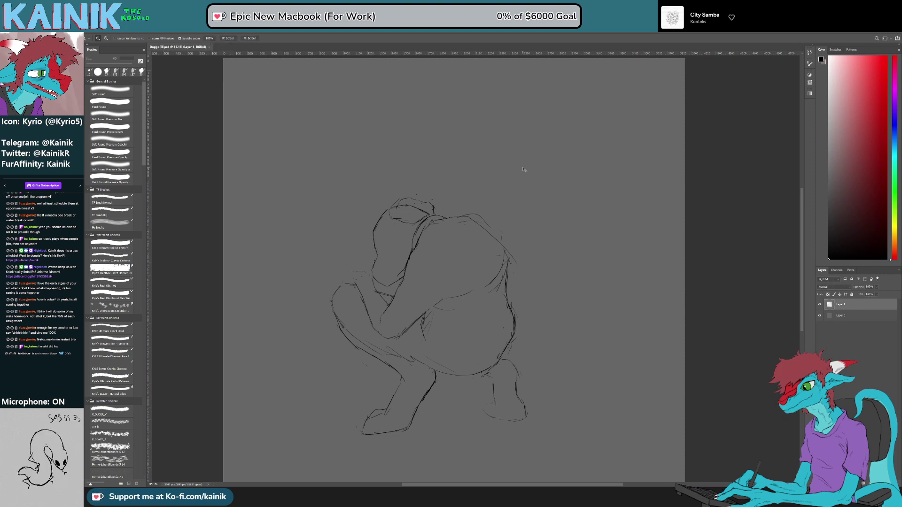
Step: Draw a short angled fold on the body just behind the elbow
drag(557, 376, 551, 377)
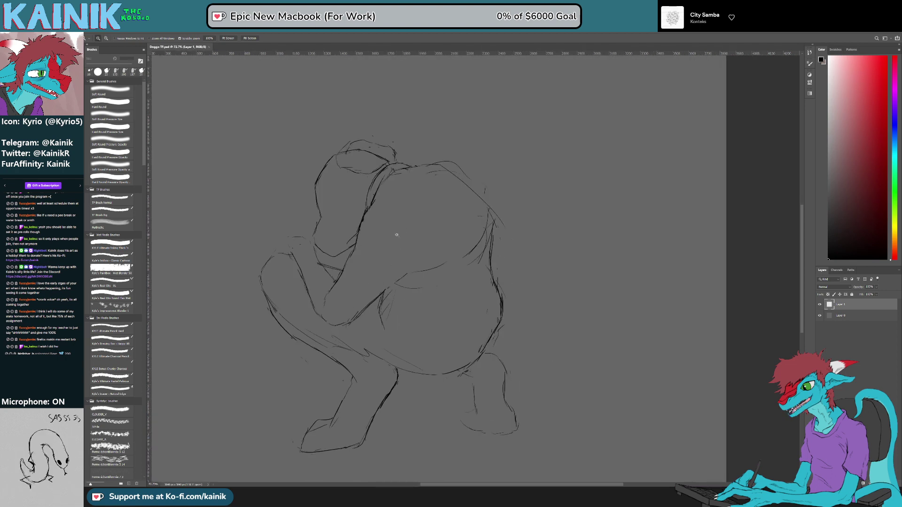
click(383, 317)
key(b)
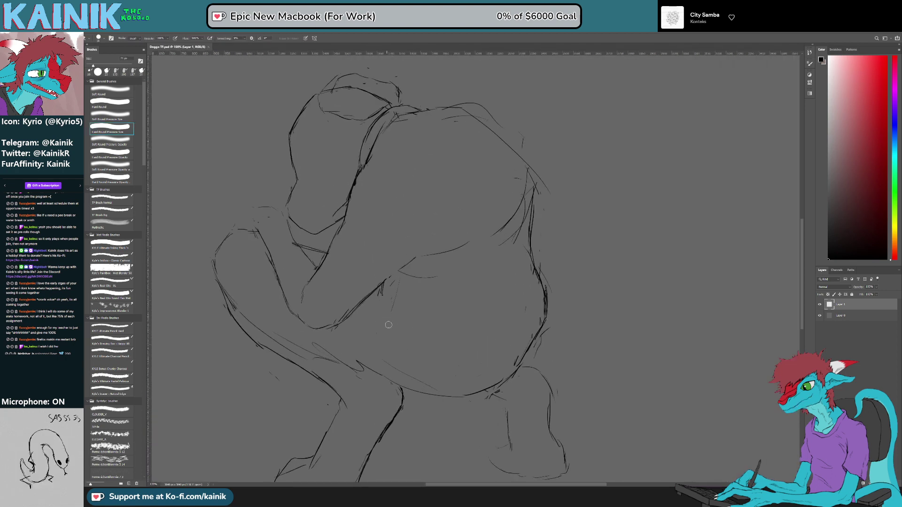
key(b)
mouse_move(396, 270)
mouse_down()
mouse_move(411, 294)
mouse_move(403, 318)
mouse_up()
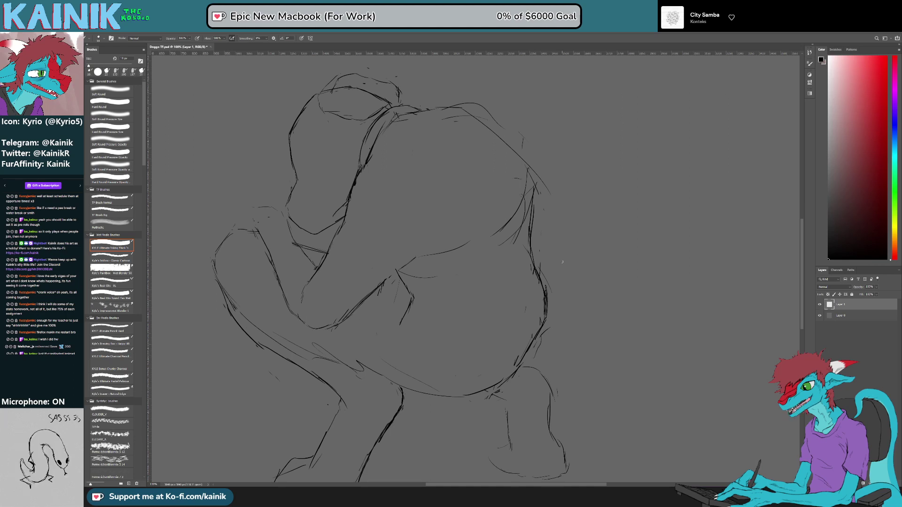
Step: Erase the outline between the upper back and waist and redraw it farther inward
key(e)
mouse_move(525, 188)
mouse_down()
mouse_move(524, 239)
mouse_move(535, 234)
mouse_move(537, 192)
mouse_move(541, 227)
mouse_move(526, 184)
mouse_move(511, 274)
mouse_move(535, 306)
mouse_move(514, 263)
mouse_up()
key(b)
key(e)
key(b)
drag(519, 210, 515, 255)
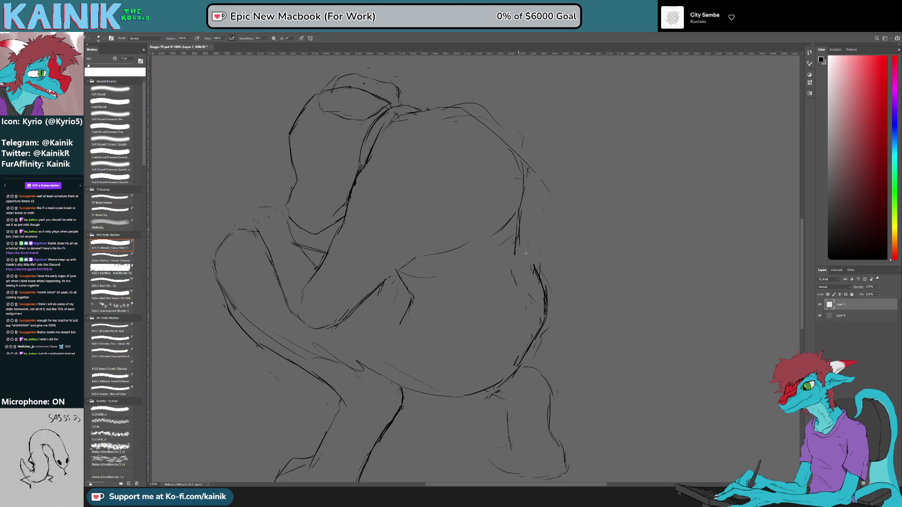
Step: Slim the lower back outline down to the hip and erase the leftover ribcage curve inside the torso
key(e)
mouse_move(545, 284)
mouse_down()
mouse_move(550, 321)
mouse_move(536, 337)
mouse_up()
key(b)
key(e)
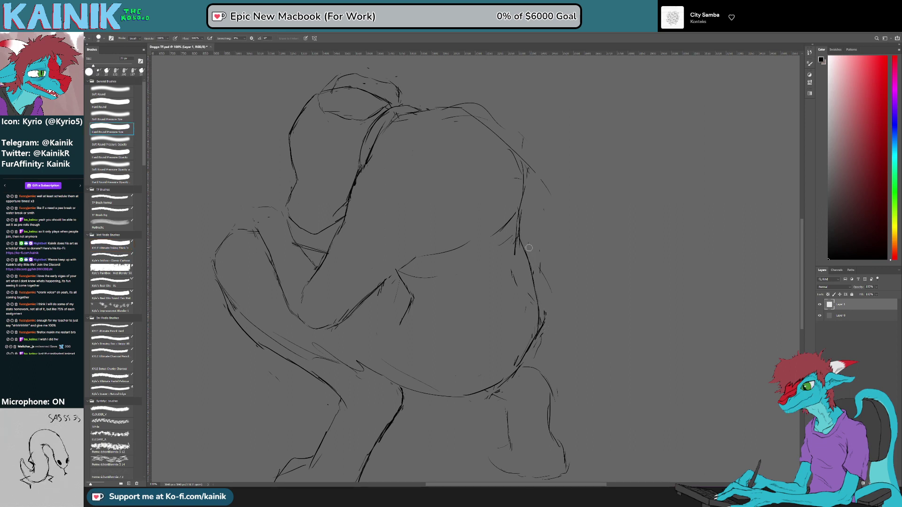
drag(511, 237, 512, 217)
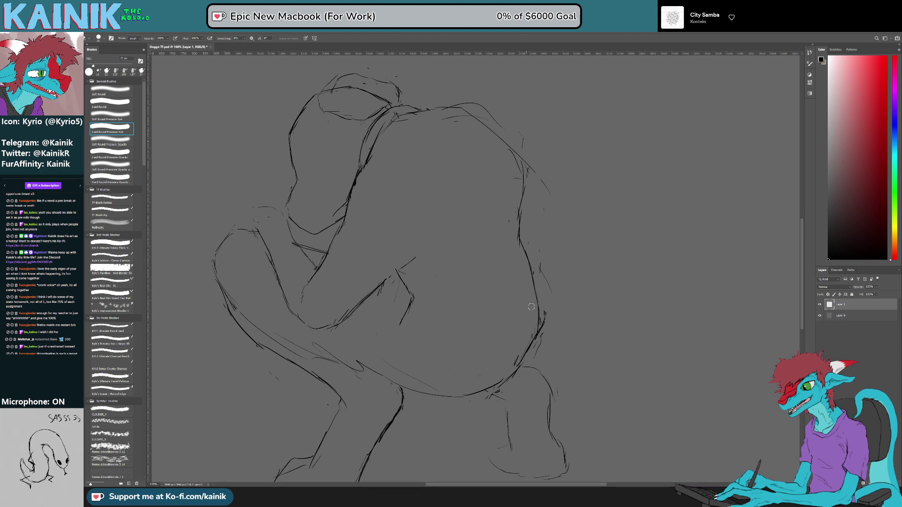
Step: Erase the stray construction lines outside the hip, shoulder and back, leaving a single outline along the back
mouse_move(543, 321)
mouse_down()
mouse_move(544, 352)
mouse_move(546, 319)
mouse_up()
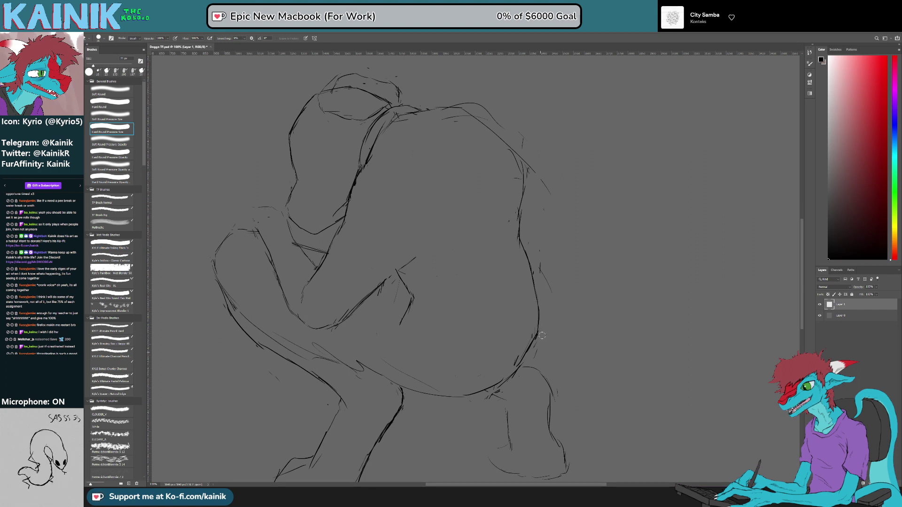
mouse_move(533, 176)
mouse_down()
mouse_move(524, 190)
mouse_move(391, 93)
mouse_move(399, 318)
mouse_up()
key(r)
key(b)
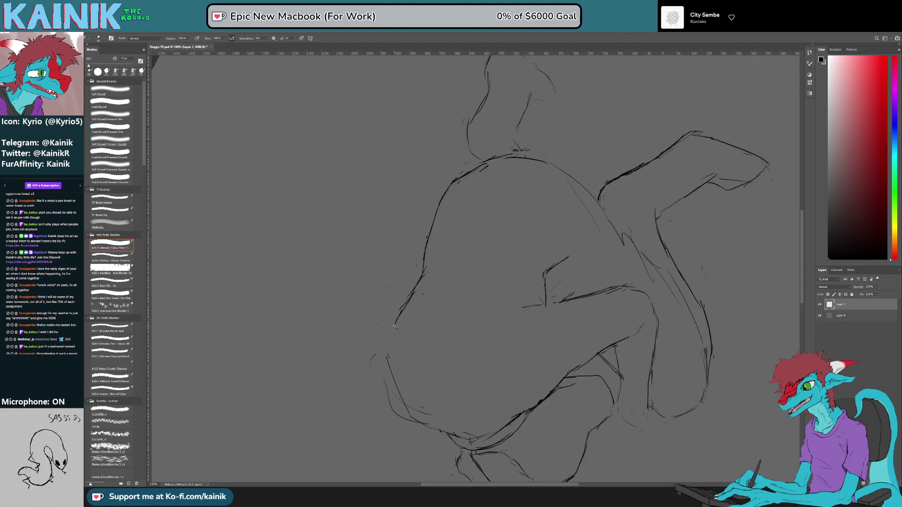
key(r)
mouse_move(406, 425)
mouse_down()
mouse_move(313, 285)
mouse_move(329, 188)
mouse_move(339, 178)
mouse_up()
key(e)
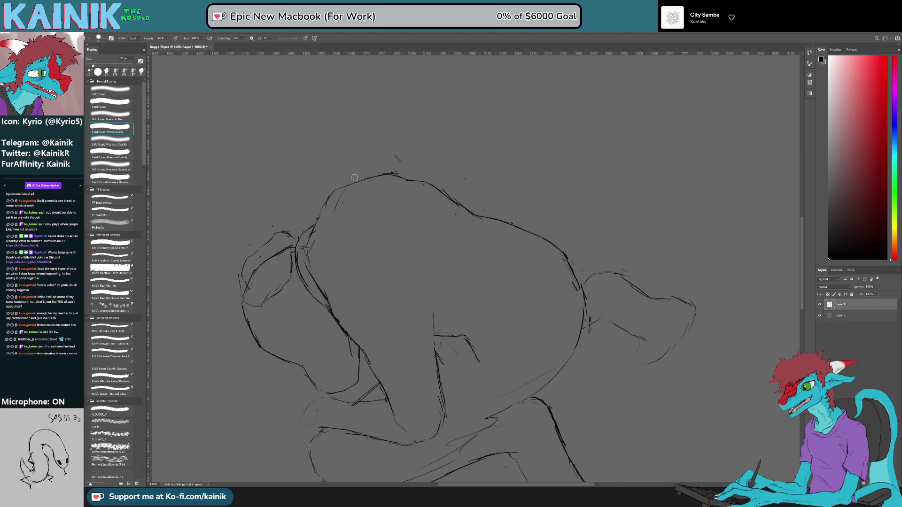
mouse_move(394, 154)
mouse_down()
mouse_move(463, 172)
mouse_move(480, 189)
mouse_move(474, 282)
mouse_move(518, 214)
mouse_up()
drag(531, 170, 571, 195)
key(b)
mouse_move(422, 322)
mouse_down()
mouse_move(451, 298)
mouse_move(503, 310)
mouse_up()
key(z)
drag(455, 294, 401, 295)
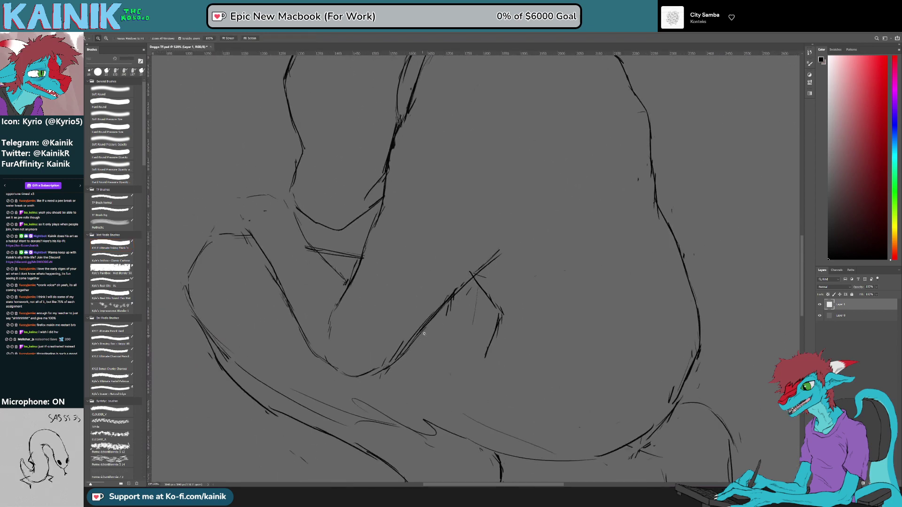
key(ctrl+z)
key(b)
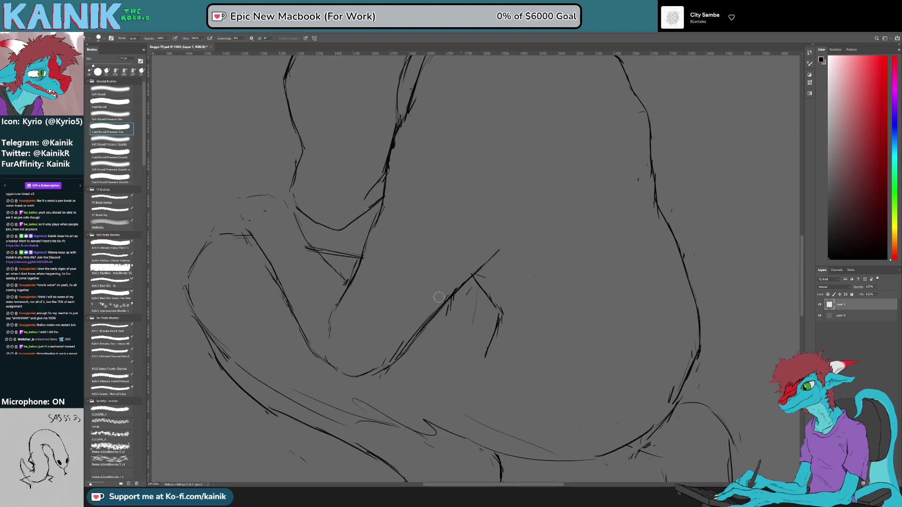
Step: Clean up the doubled line at the base of the neck and redraw it as a bold curve over the shoulder
scroll(421, 294, up, 5)
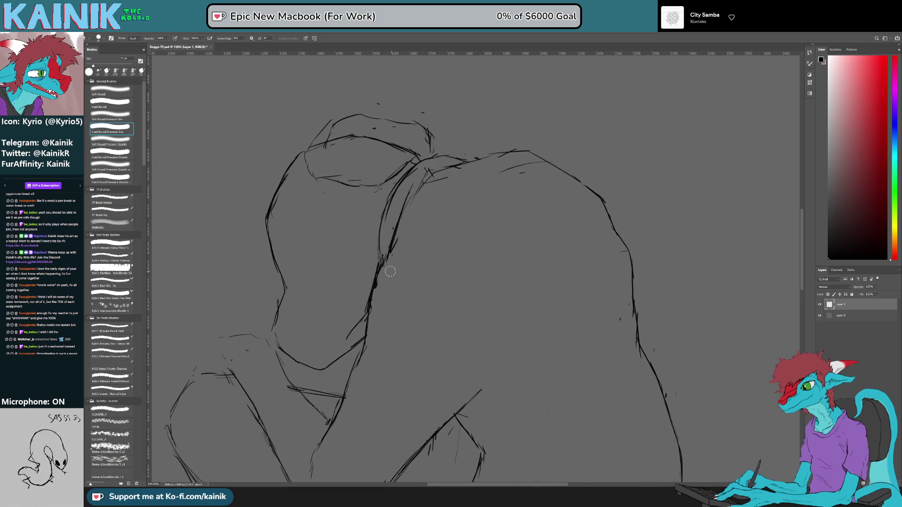
key(b)
key(space)
mouse_move(406, 228)
mouse_down()
mouse_move(379, 293)
mouse_move(402, 201)
mouse_move(421, 183)
mouse_up()
key(e)
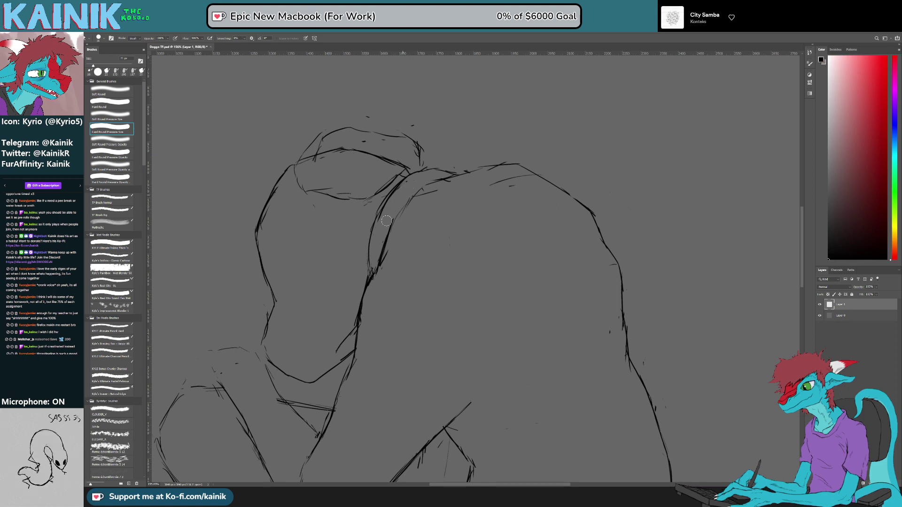
key(period)
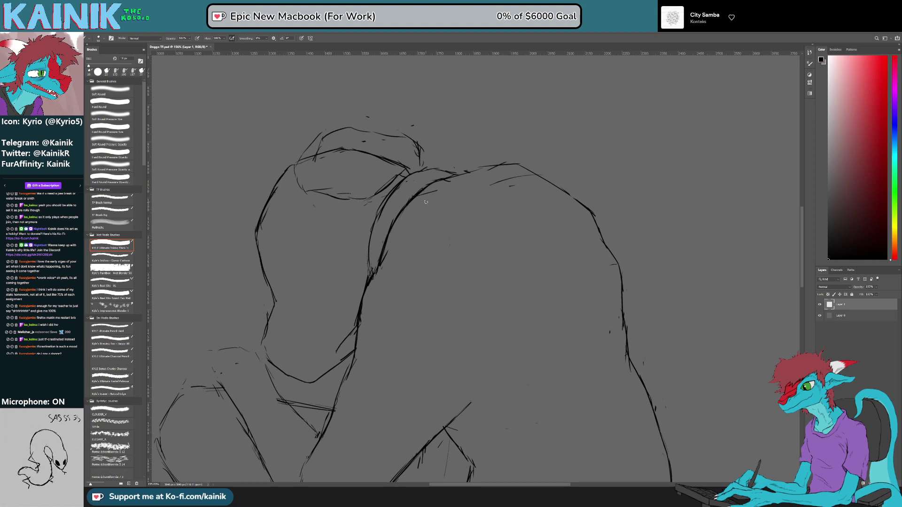
drag(414, 216, 486, 193)
Step: Erase the line crossing the rounded shape atop the head, redraw its front edge, and remove the stray mark in the empty area
key(e)
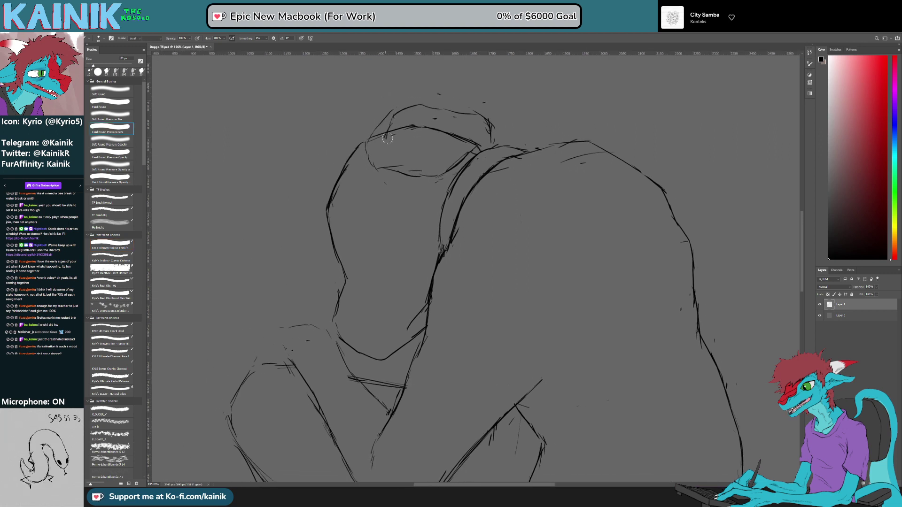
drag(397, 129, 468, 139)
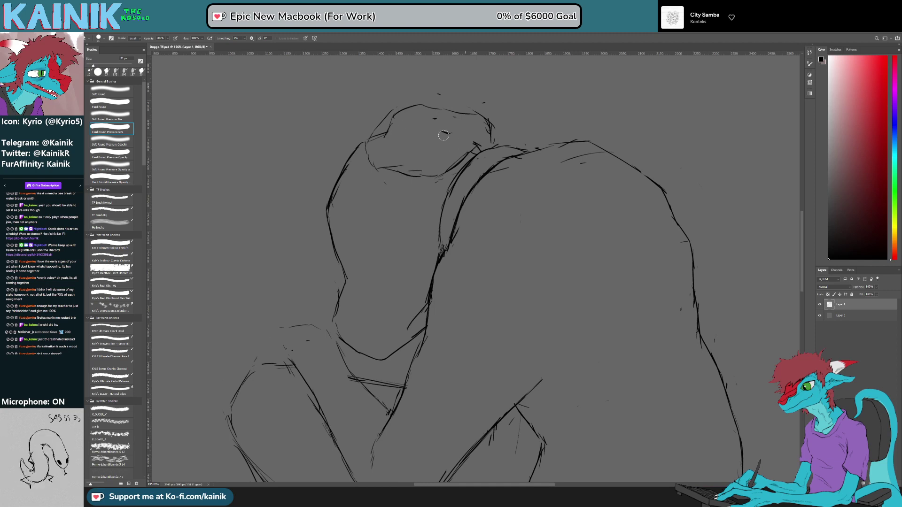
drag(392, 107, 374, 138)
key(b)
mouse_move(169, 81)
mouse_down()
mouse_move(162, 66)
mouse_move(174, 72)
mouse_up()
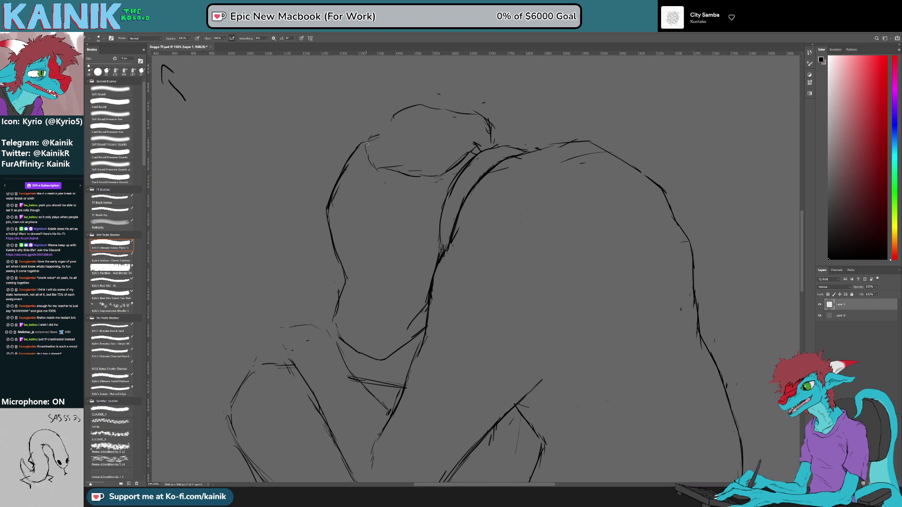
mouse_move(395, 116)
mouse_down()
mouse_move(369, 138)
mouse_move(397, 114)
mouse_up()
key(e)
key(b)
drag(366, 140, 384, 114)
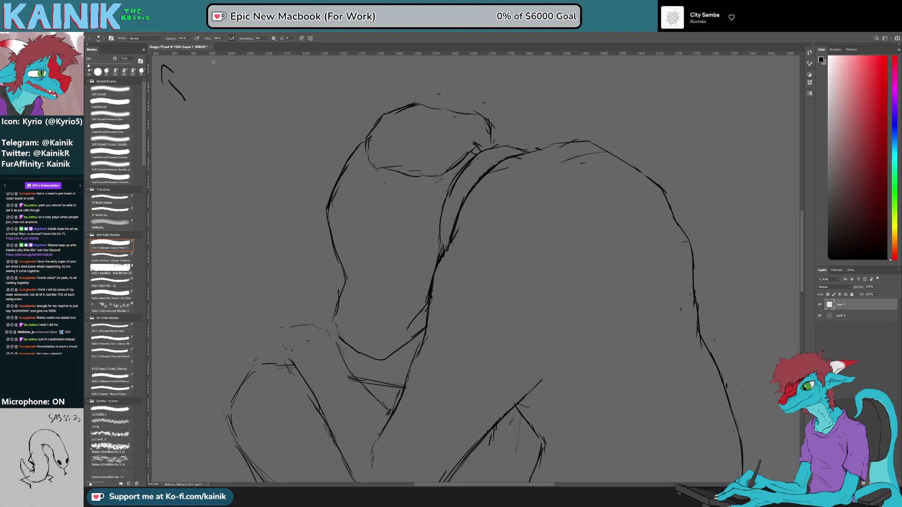
key(e)
mouse_move(162, 82)
mouse_down()
mouse_move(163, 68)
mouse_move(184, 87)
mouse_up()
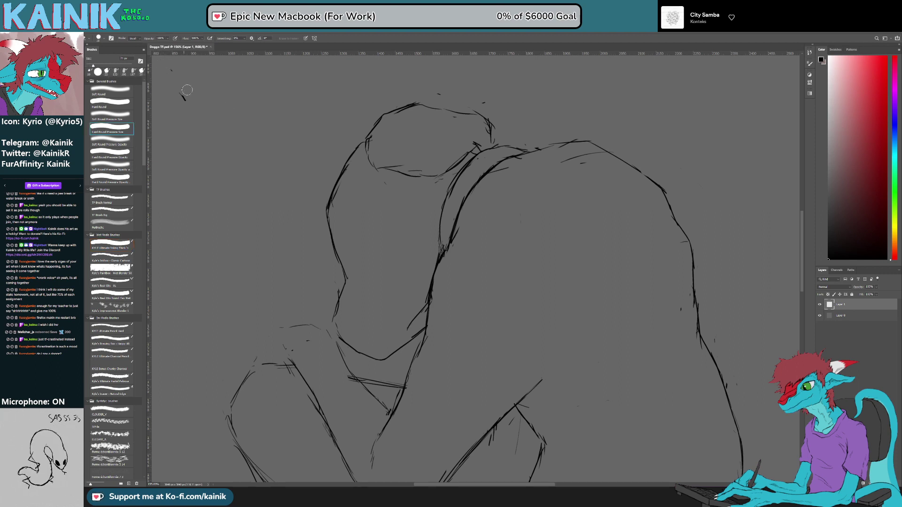
Step: Redraw the underside of the bent arm as a smoother curve from the elbow up to the armpit fold
mouse_move(460, 295)
mouse_down()
mouse_move(413, 135)
mouse_move(377, 84)
mouse_up()
key(b)
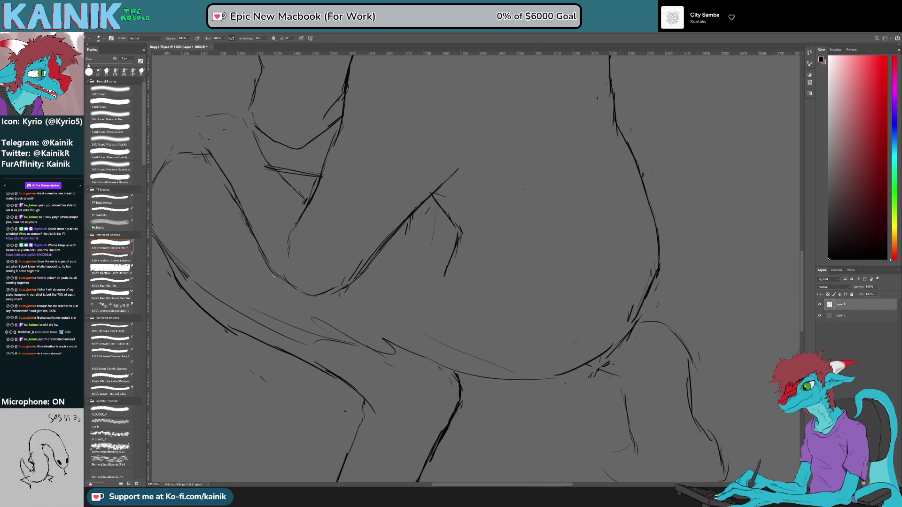
mouse_move(303, 298)
mouse_down()
mouse_move(328, 281)
mouse_move(332, 296)
mouse_move(352, 271)
mouse_move(340, 296)
mouse_move(387, 246)
mouse_move(330, 304)
mouse_move(369, 248)
mouse_move(334, 287)
mouse_move(413, 203)
mouse_up()
key(e)
key(b)
key(e)
key(b)
drag(370, 257, 448, 175)
drag(393, 203, 437, 282)
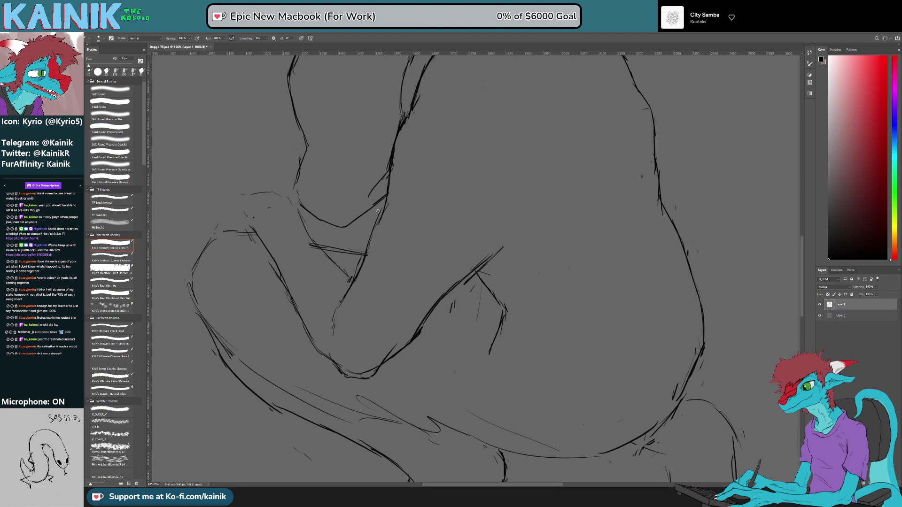
Step: Draw a curved sleeve hem across the upper arm and reshape the sleeve's underside so it sits wider than the arm
mouse_move(514, 269)
mouse_down()
mouse_move(423, 168)
mouse_move(452, 317)
mouse_up()
drag(304, 297, 345, 370)
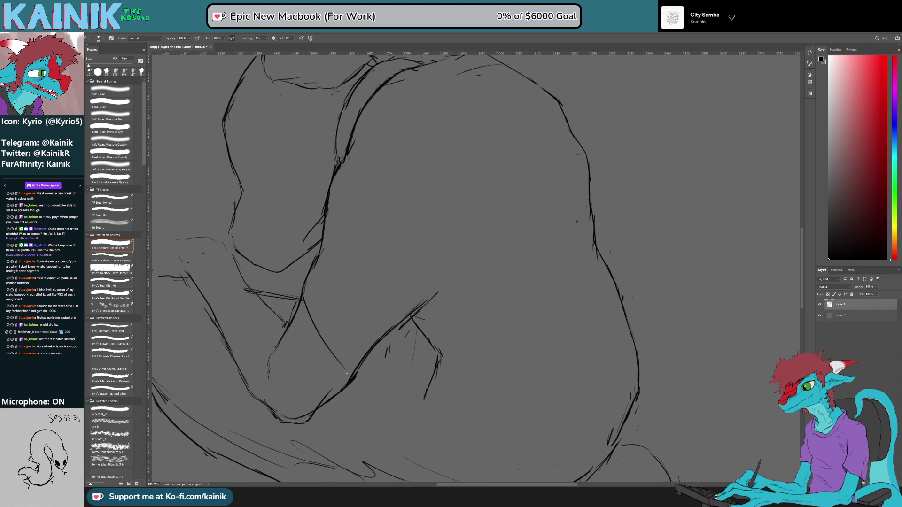
mouse_move(300, 297)
mouse_down()
mouse_move(344, 374)
mouse_move(379, 356)
mouse_move(439, 296)
mouse_up()
key(e)
mouse_move(301, 299)
mouse_down()
mouse_move(349, 376)
mouse_move(361, 346)
mouse_move(360, 360)
mouse_move(384, 333)
mouse_move(387, 302)
mouse_up()
key(b)
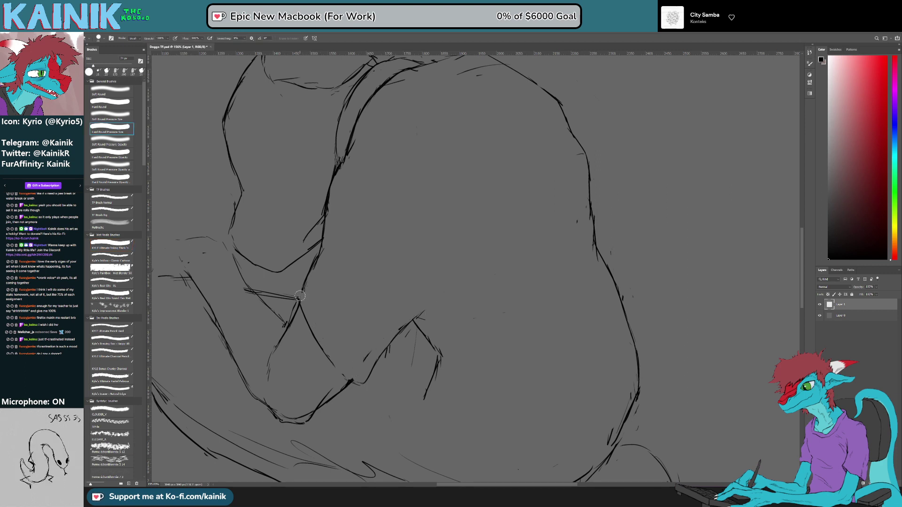
mouse_move(370, 350)
mouse_down()
mouse_move(360, 387)
mouse_move(349, 376)
mouse_up()
key(b)
key(e)
key(b)
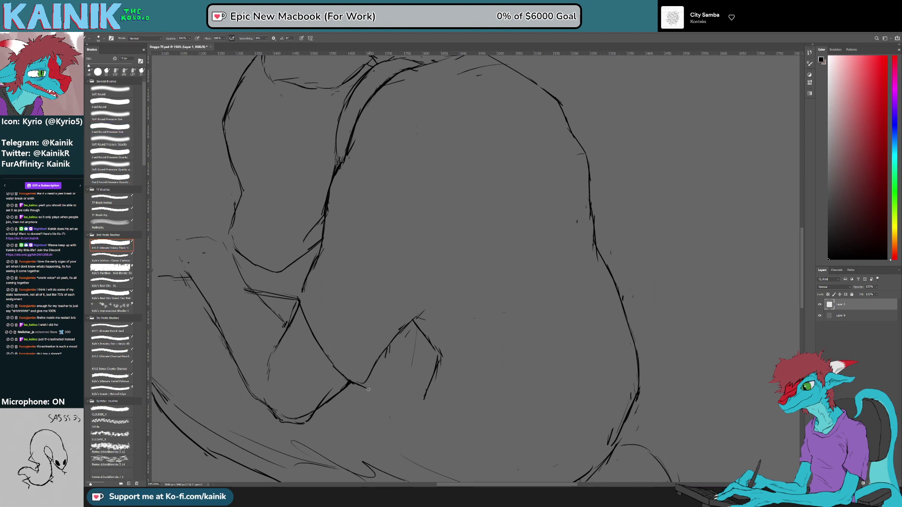
Step: Add fold lines beside the sleeve hem and redraw the sleeve's front edge with a small fabric bump
key(e)
mouse_move(309, 299)
mouse_down()
mouse_move(314, 263)
mouse_move(331, 349)
mouse_move(319, 327)
mouse_up()
key(b)
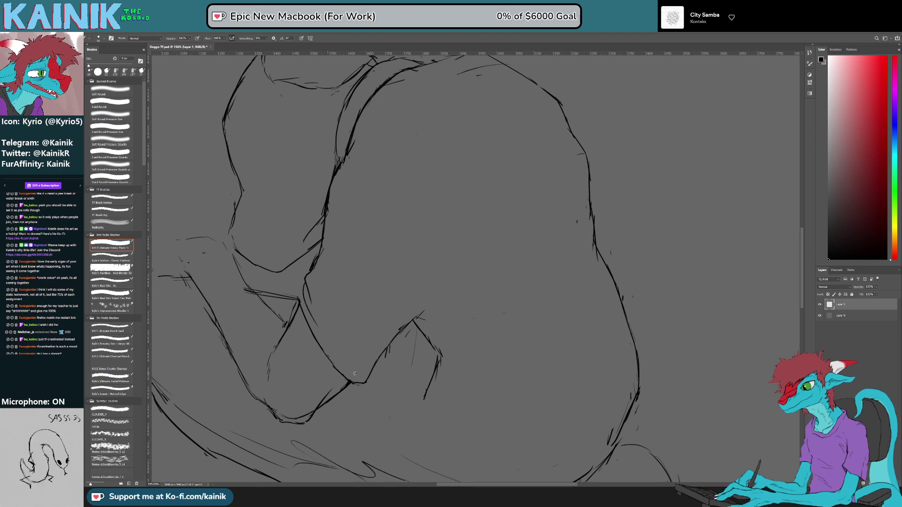
key(ctrl+z)
drag(305, 281, 317, 324)
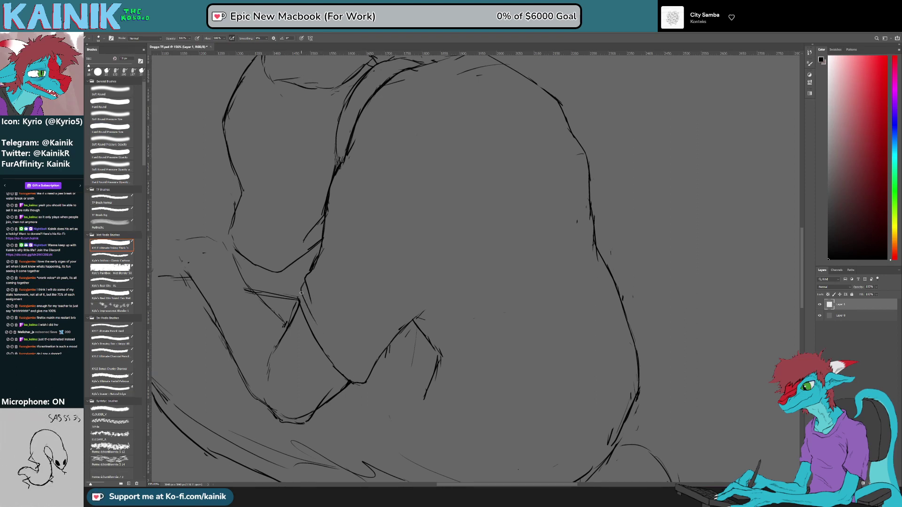
key(e)
drag(302, 283, 317, 304)
key(b)
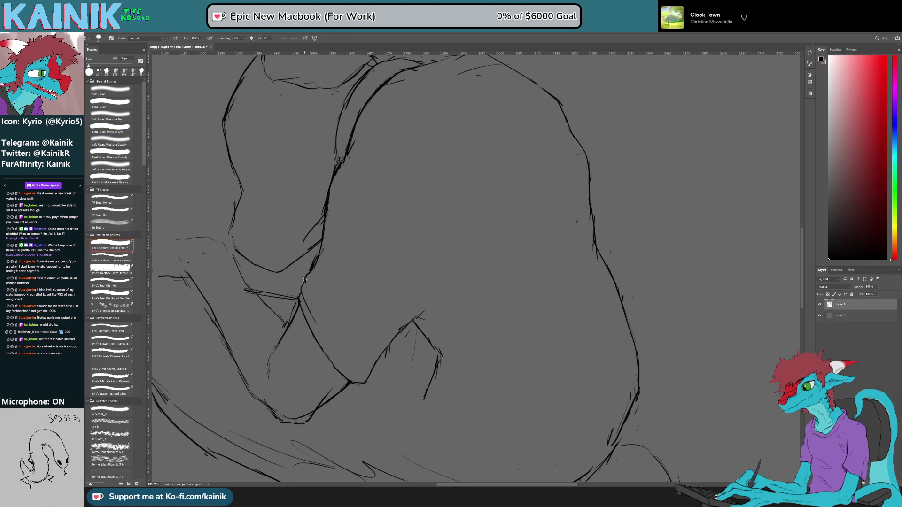
key(e)
drag(314, 271, 322, 244)
key(b)
key(b)
Step: Draw a second curve behind the neck from the shoulder top to form the shirt collar and clean up its overlaps
mouse_move(365, 224)
mouse_down()
mouse_move(447, 196)
mouse_move(394, 321)
mouse_up()
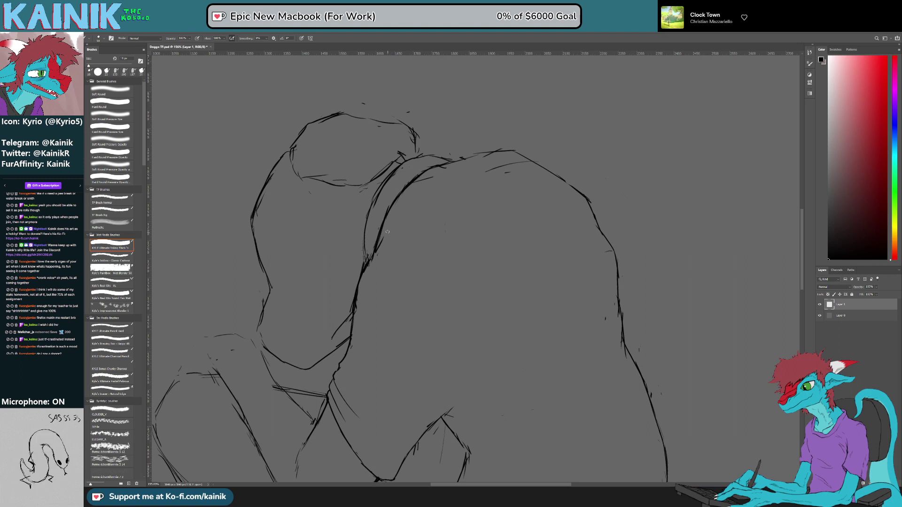
key(e)
mouse_move(387, 236)
mouse_down()
mouse_move(381, 247)
mouse_move(436, 177)
mouse_move(387, 230)
mouse_move(426, 190)
mouse_move(404, 194)
mouse_up()
key(b)
key(ctrl+z)
key(e)
key(b)
key(e)
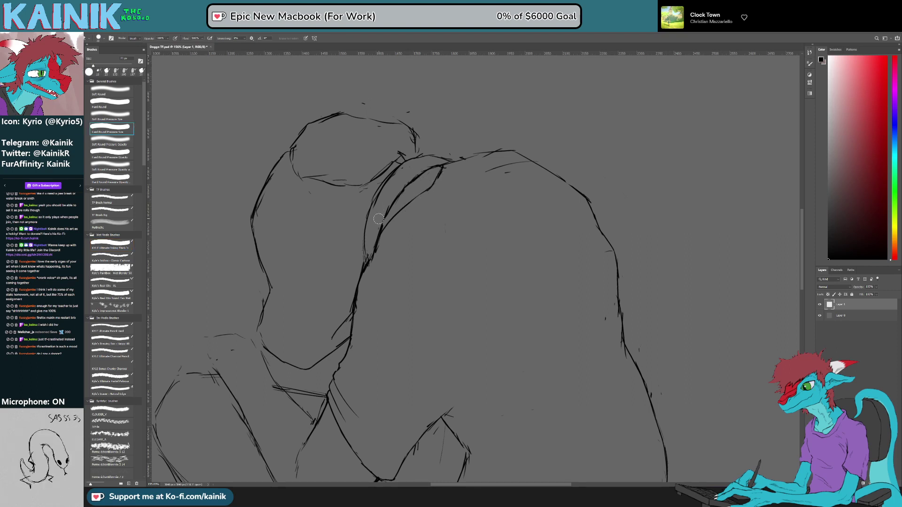
key(b)
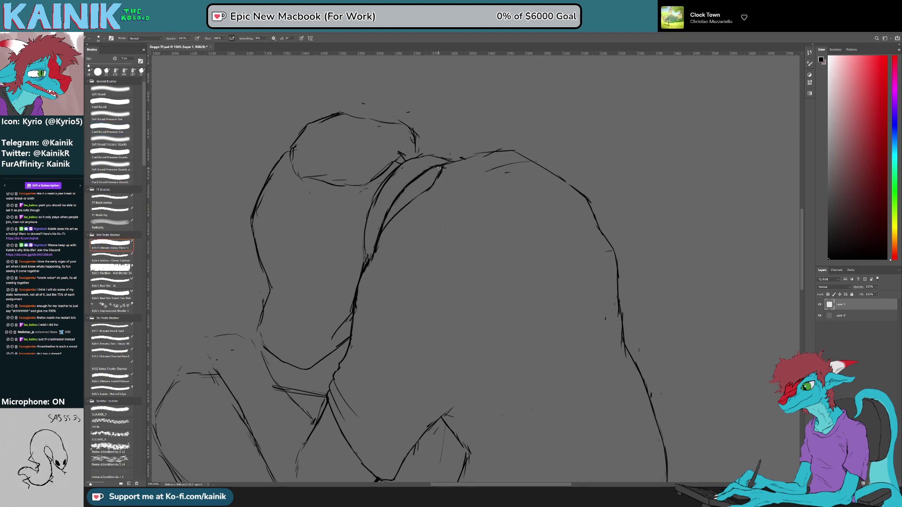
key(e)
Step: Draw a long curved shirt hem across the hip from below the elbow to the back outline
mouse_move(429, 195)
mouse_down()
mouse_move(427, 151)
mouse_move(401, 106)
mouse_up()
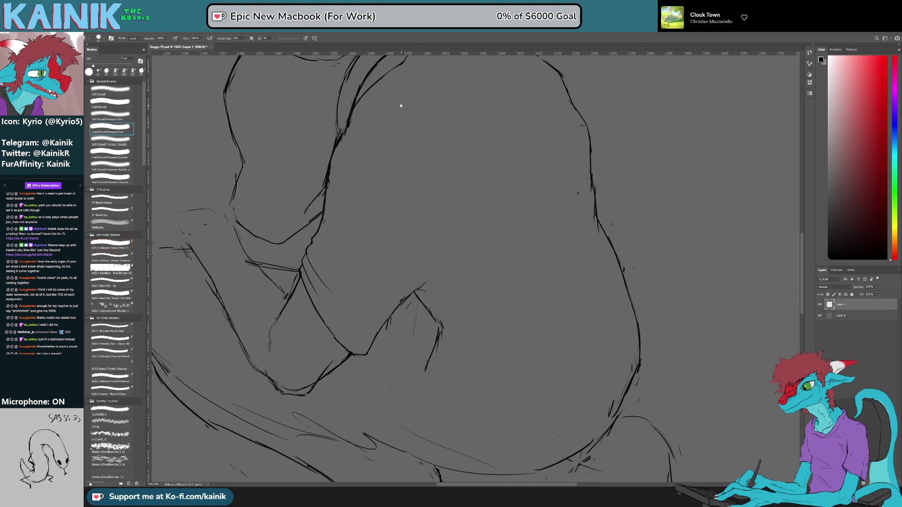
key(b)
mouse_move(427, 372)
mouse_down()
mouse_move(492, 404)
mouse_move(554, 382)
mouse_up()
key(ctrl+z)
mouse_move(483, 405)
mouse_down()
mouse_move(581, 341)
mouse_move(617, 337)
mouse_up()
key(r)
mouse_move(644, 370)
mouse_down()
mouse_move(667, 336)
mouse_move(671, 279)
mouse_up()
key(e)
mouse_move(573, 357)
mouse_down()
mouse_move(554, 377)
mouse_move(578, 336)
mouse_move(476, 412)
mouse_move(407, 394)
mouse_up()
key(r)
key(e)
mouse_move(408, 303)
mouse_down()
mouse_move(388, 316)
mouse_move(401, 291)
mouse_move(401, 307)
mouse_move(502, 311)
mouse_up()
key(b)
Step: Reshape the lower back outline with a small bump and draw bunched fabric folds above the shirt hem
key(r)
mouse_move(581, 277)
mouse_down()
mouse_move(560, 201)
mouse_move(543, 184)
mouse_up()
key(e)
mouse_move(523, 278)
mouse_down()
mouse_move(480, 335)
mouse_move(517, 308)
mouse_up()
key(b)
key(e)
mouse_move(458, 343)
mouse_down()
mouse_move(454, 334)
mouse_move(545, 280)
mouse_move(602, 259)
mouse_up()
key(b)
key(ctrl+z)
key(ctrl+z)
key(e)
key(b)
mouse_move(610, 220)
mouse_down()
mouse_move(624, 243)
mouse_move(612, 234)
mouse_move(551, 276)
mouse_up()
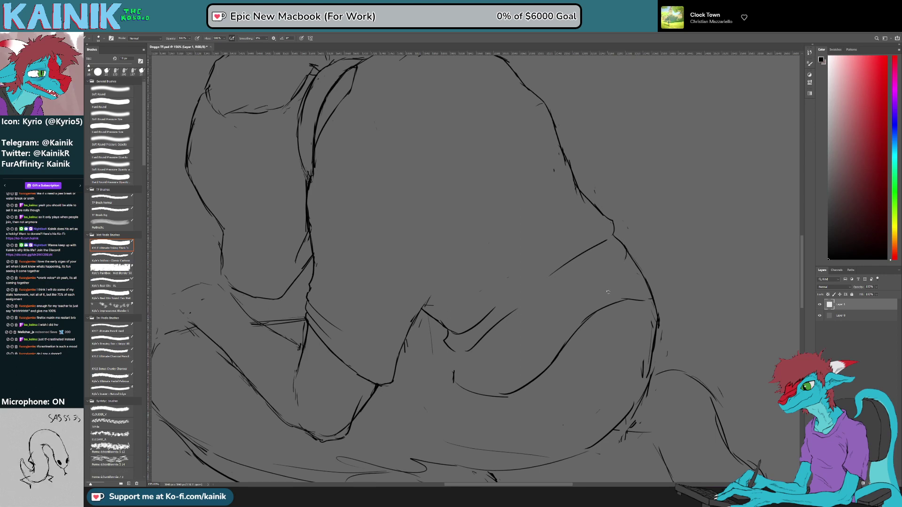
Step: Redraw the lower back outline as a bulge of bunched shirt fabric running down to the hem's back corner
key(e)
mouse_move(619, 239)
mouse_down()
mouse_move(629, 261)
mouse_move(612, 221)
mouse_move(622, 241)
mouse_up()
key(ctrl+z)
key(e)
key(b)
drag(647, 276, 535, 251)
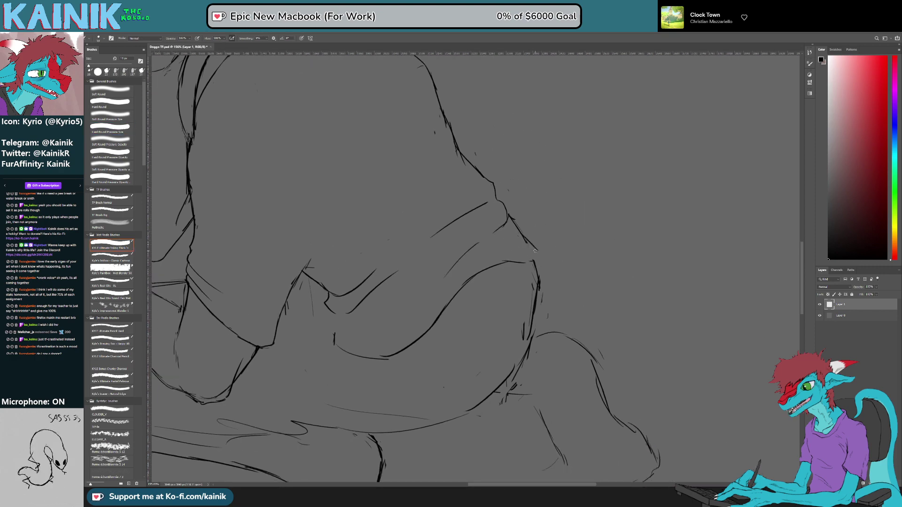
Step: Close the shirt's front edge beneath the elbow with a small notch and start an inner line along the hem
mouse_move(328, 312)
mouse_down()
mouse_move(342, 339)
mouse_move(386, 346)
mouse_move(428, 298)
mouse_up()
key(e)
drag(442, 282, 487, 239)
key(b)
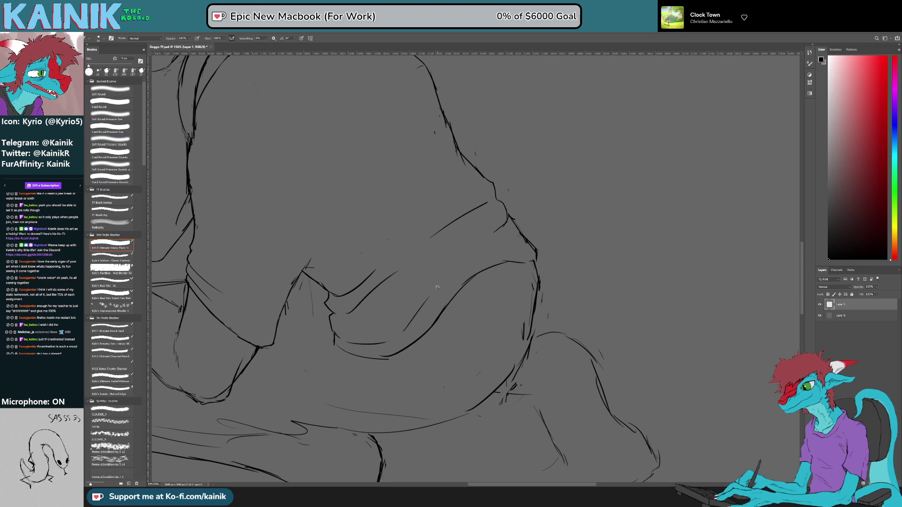
drag(441, 284, 474, 260)
key(e)
mouse_move(403, 331)
mouse_down()
mouse_move(430, 296)
mouse_move(417, 321)
mouse_up()
key(b)
Step: Refine the inner hem line into a thin curve parallel to the shirt's bottom edge and tidy its front end
drag(423, 288, 484, 286)
key(e)
mouse_move(463, 331)
mouse_down()
mouse_move(442, 343)
mouse_move(475, 323)
mouse_move(408, 341)
mouse_move(477, 321)
mouse_move(450, 356)
mouse_move(433, 356)
mouse_move(465, 342)
mouse_up()
key(b)
key(ctrl+z)
key(ctrl+z)
key(e)
key(b)
key(e)
key(b)
key(e)
key(b)
key(b)
key(e)
mouse_move(395, 343)
mouse_down()
mouse_move(391, 326)
mouse_move(400, 344)
mouse_up()
key(b)
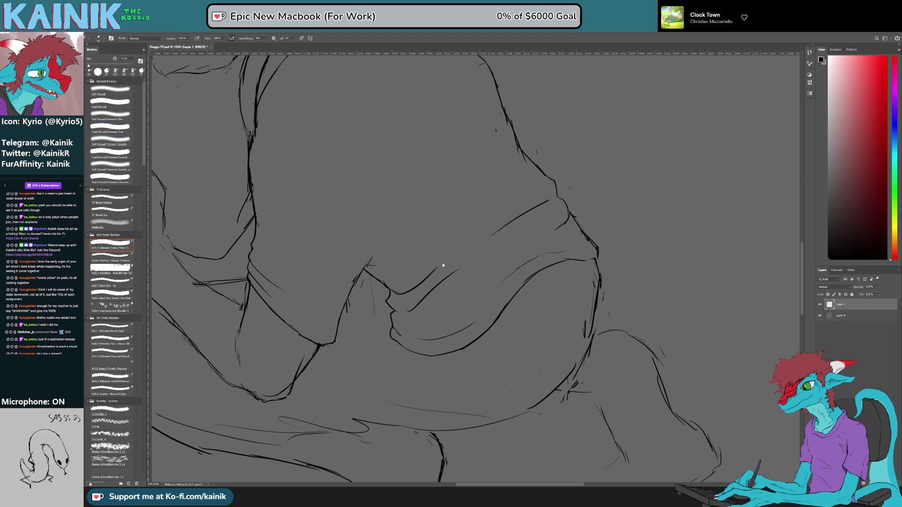
Step: Clean up the bunched folds below the armpit and draw a fold line running upward from the armpit corner
drag(426, 284, 445, 349)
key(e)
mouse_move(393, 330)
mouse_down()
mouse_move(396, 314)
mouse_move(450, 285)
mouse_move(473, 298)
mouse_move(474, 324)
mouse_up()
key(b)
Step: Erase the stray mark inside the back and save the document with the canvas view turned upright
key(e)
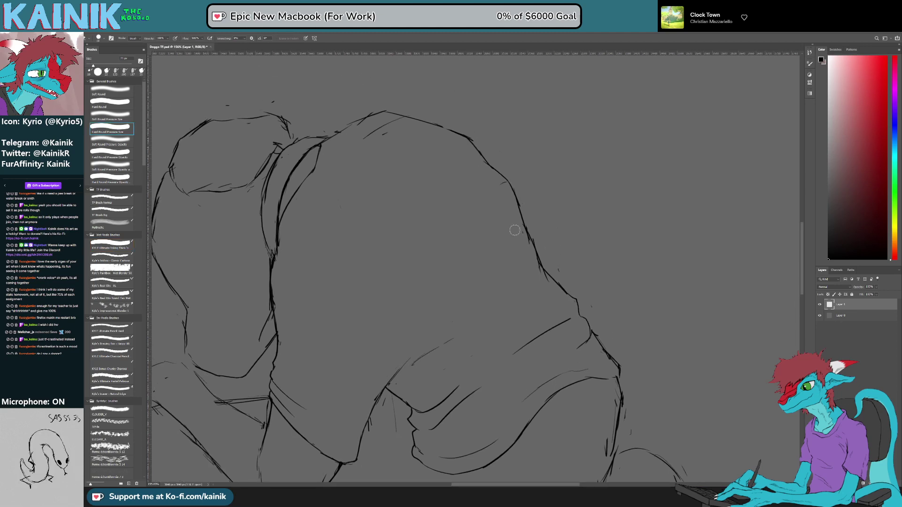
drag(520, 253, 517, 280)
scroll(517, 279, down, 6)
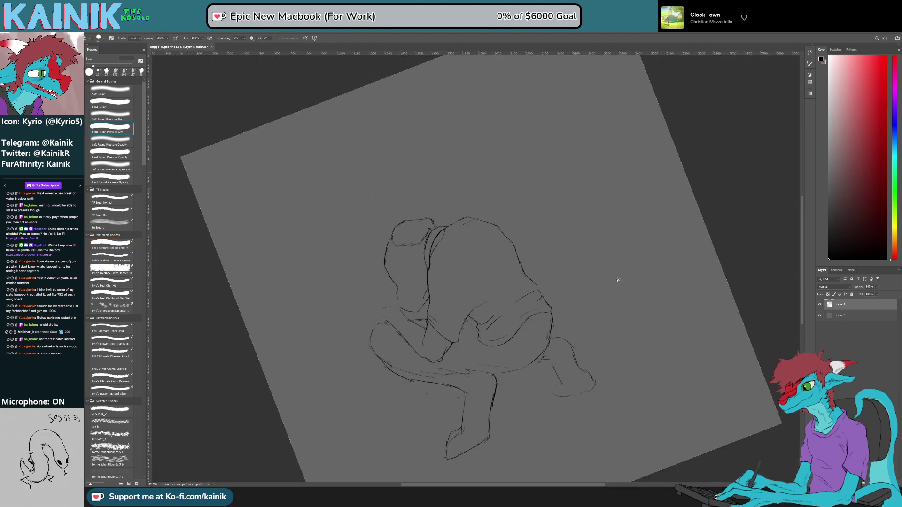
key(r)
drag(613, 283, 634, 361)
scroll(456, 349, up, 2)
key(ctrl+s)
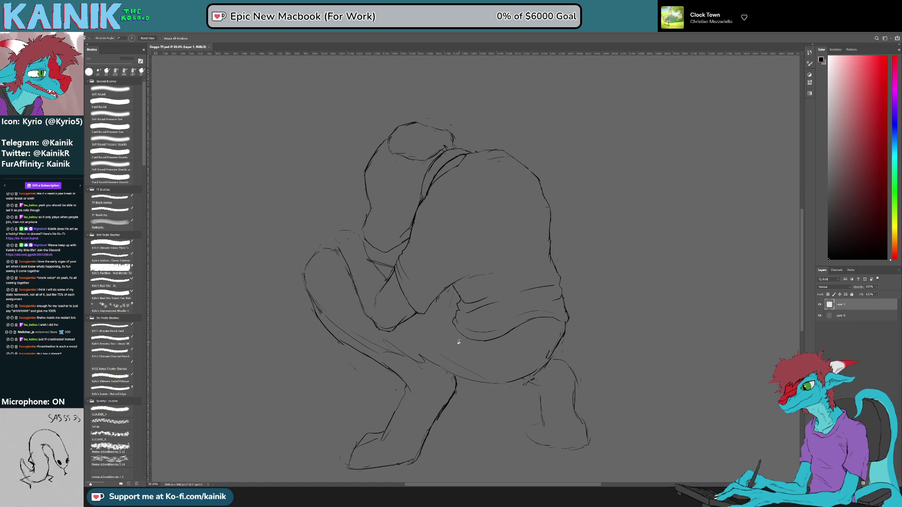
Step: Draw a small narrow pointed shape in the middle of the head
scroll(391, 182, up, 10)
key(b)
key(b)
mouse_move(367, 243)
mouse_down()
mouse_move(370, 219)
mouse_move(385, 206)
mouse_move(378, 256)
mouse_up()
drag(378, 255, 390, 207)
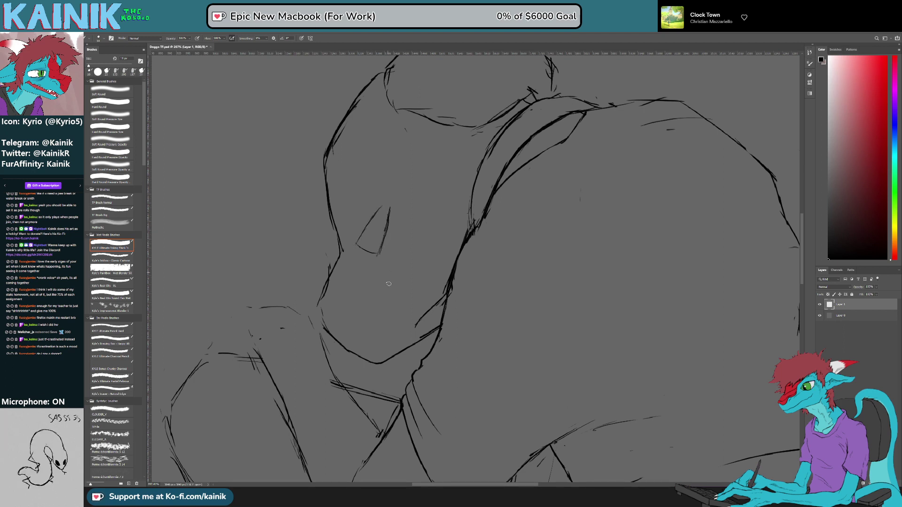
Step: Erase most of the head's lower chin line and sketch a light curve in the muzzle area
key(e)
drag(379, 360, 424, 337)
key(b)
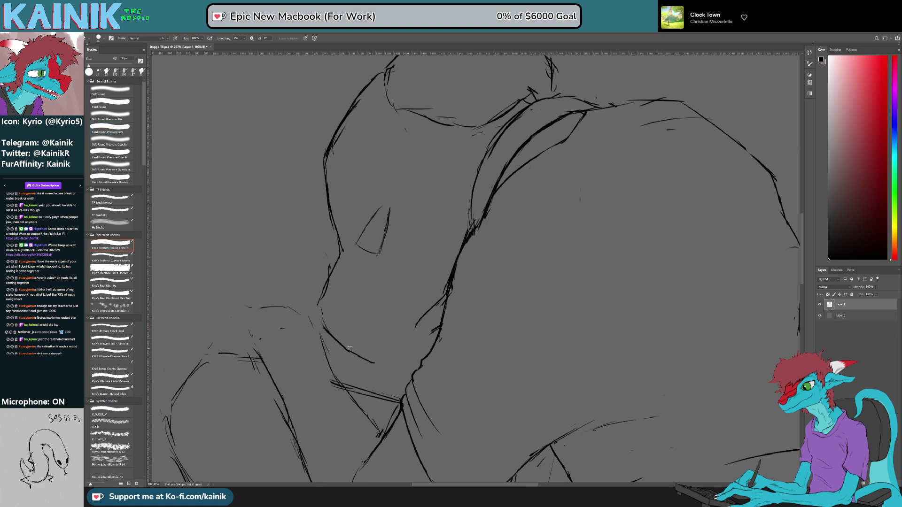
key(e)
mouse_move(371, 359)
mouse_down()
mouse_move(354, 342)
mouse_move(394, 315)
mouse_move(390, 328)
mouse_move(387, 315)
mouse_move(421, 290)
mouse_move(357, 347)
mouse_move(366, 320)
mouse_move(354, 316)
mouse_move(381, 293)
mouse_up()
key(b)
key(e)
key(b)
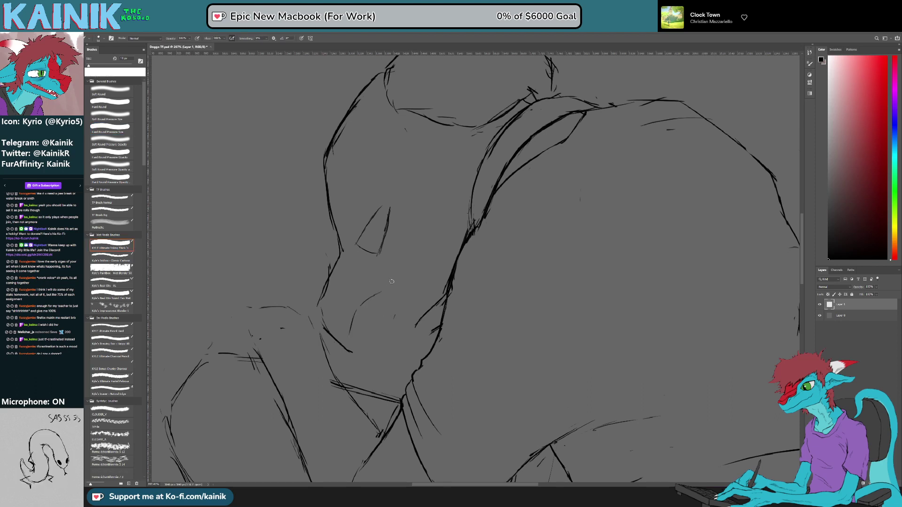
Step: Replace the light curve with two slanted lines for the open mouth, giving the lower jaw a short hooked tip
key(e)
mouse_move(350, 332)
mouse_down()
mouse_move(370, 299)
mouse_move(383, 316)
mouse_move(399, 301)
mouse_up()
key(b)
mouse_move(359, 342)
mouse_down()
mouse_move(425, 259)
mouse_move(390, 348)
mouse_up()
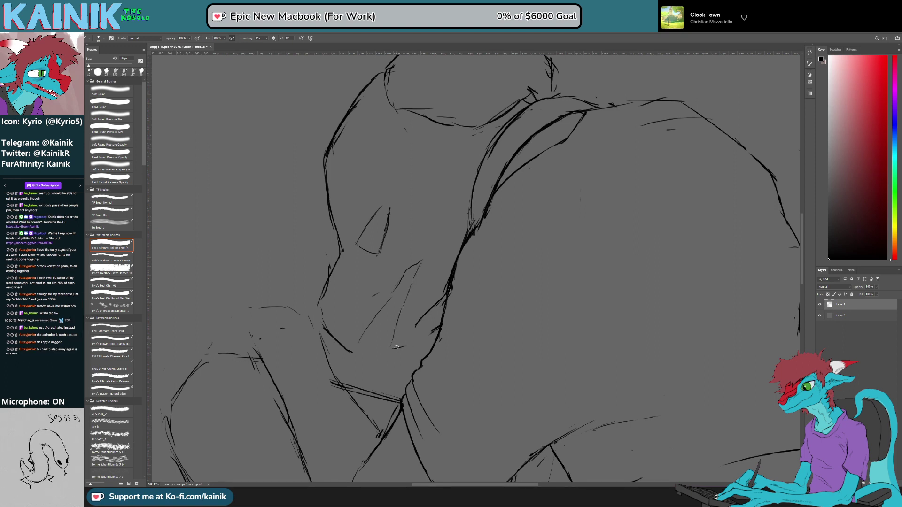
key(e)
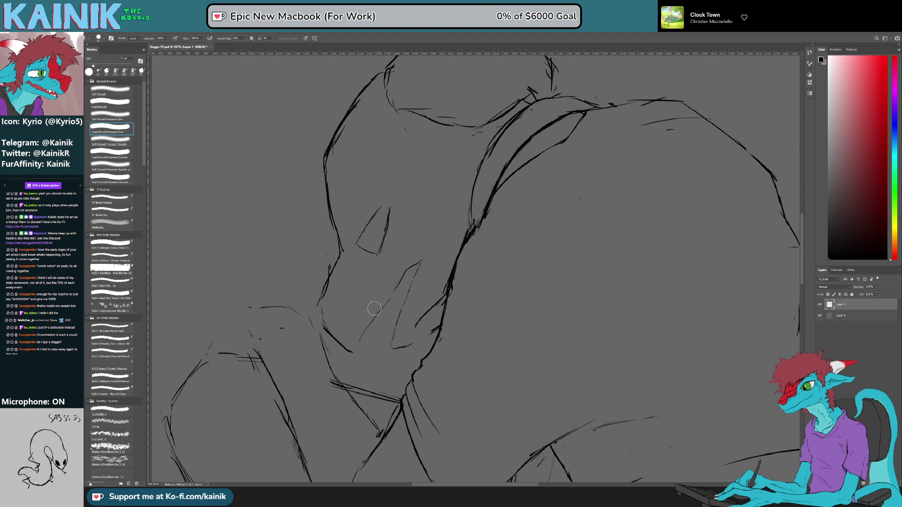
key(b)
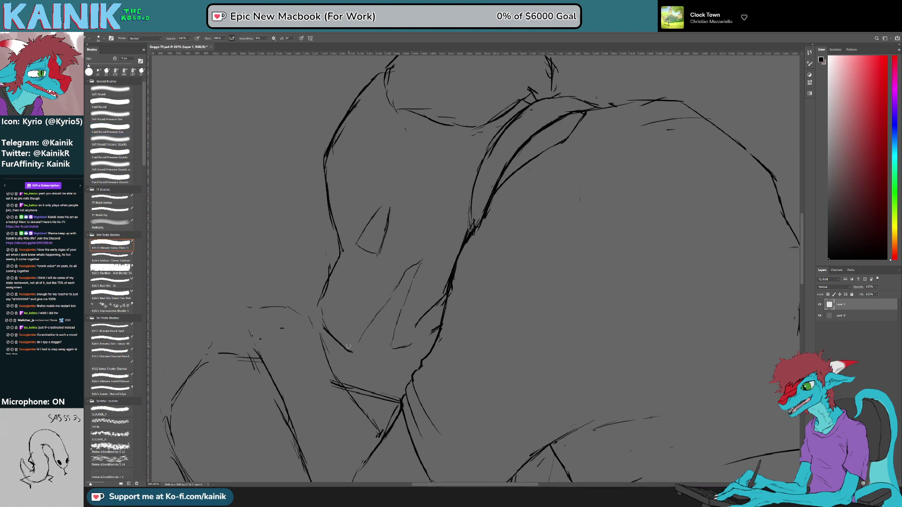
Step: Draw a second line beside the upper mouth line to form a narrow lip with a rounded tip
mouse_move(363, 348)
mouse_down()
mouse_move(396, 306)
mouse_move(367, 350)
mouse_move(379, 331)
mouse_up()
key(ctrl+z)
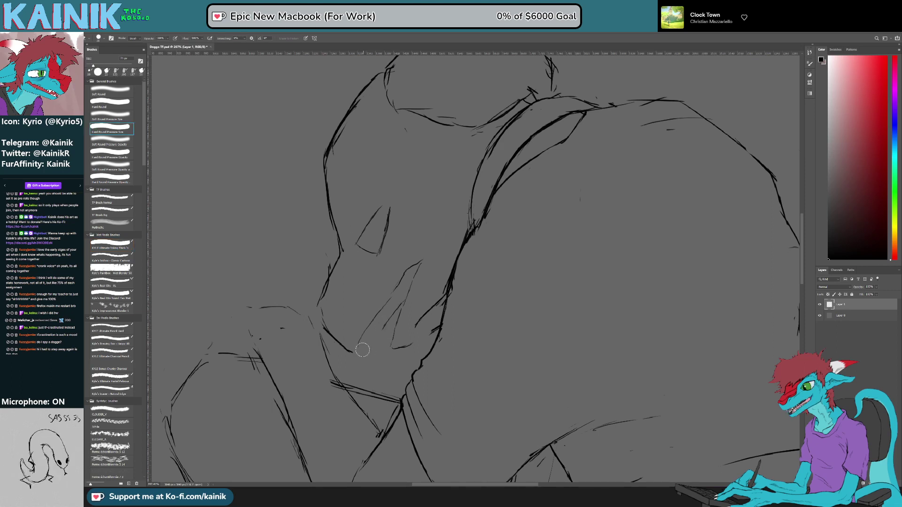
mouse_move(358, 349)
mouse_down()
mouse_move(383, 323)
mouse_move(378, 332)
mouse_up()
key(e)
key(b)
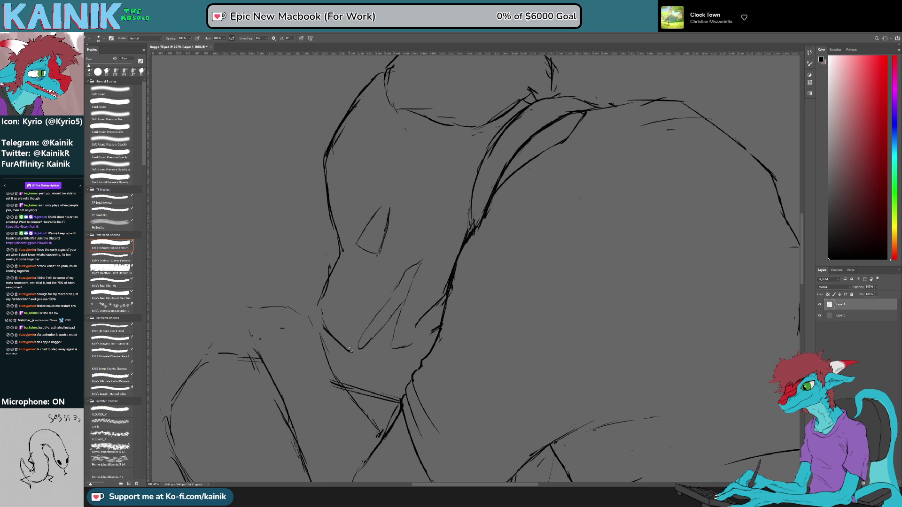
Step: Erase the old front edge of the muzzle and draw a new line running toward the lip tip
key(r)
drag(350, 350, 326, 266)
key(e)
drag(324, 228, 320, 256)
key(b)
drag(314, 226, 330, 274)
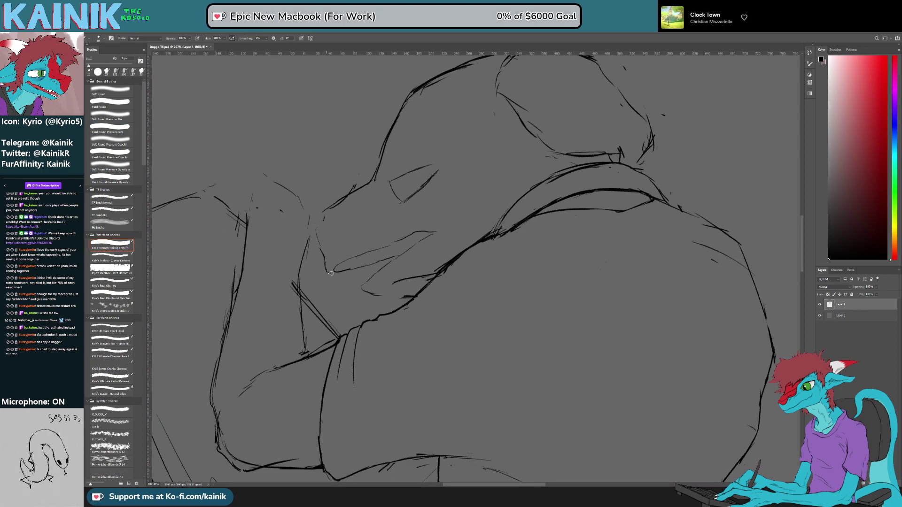
Step: Draw a small oval nose at the end of the muzzle and connect it to the upper lip
key(r)
drag(324, 340, 399, 367)
key(e)
mouse_move(327, 325)
mouse_down()
mouse_move(332, 268)
mouse_move(339, 266)
mouse_move(328, 328)
mouse_move(328, 308)
mouse_move(334, 342)
mouse_move(327, 317)
mouse_move(323, 334)
mouse_move(334, 330)
mouse_move(341, 343)
mouse_move(323, 332)
mouse_up()
key(b)
key(e)
key(b)
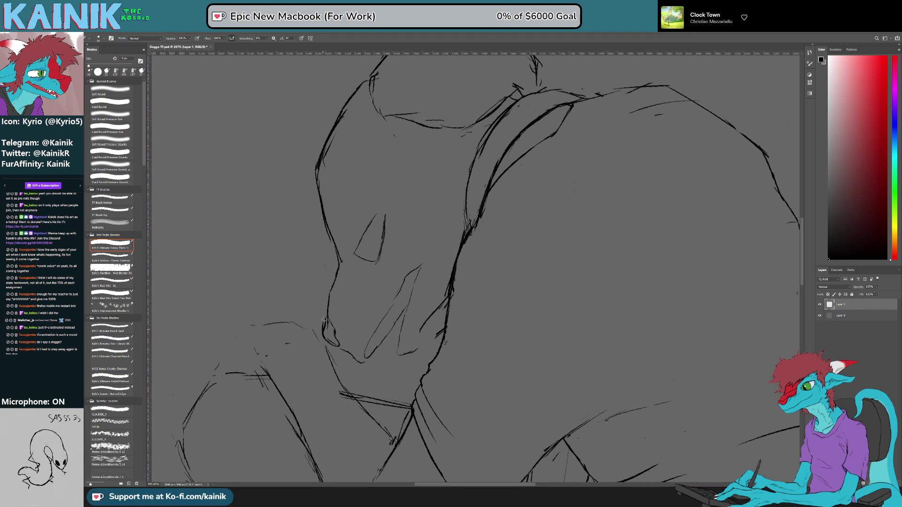
key(e)
key(b)
key(e)
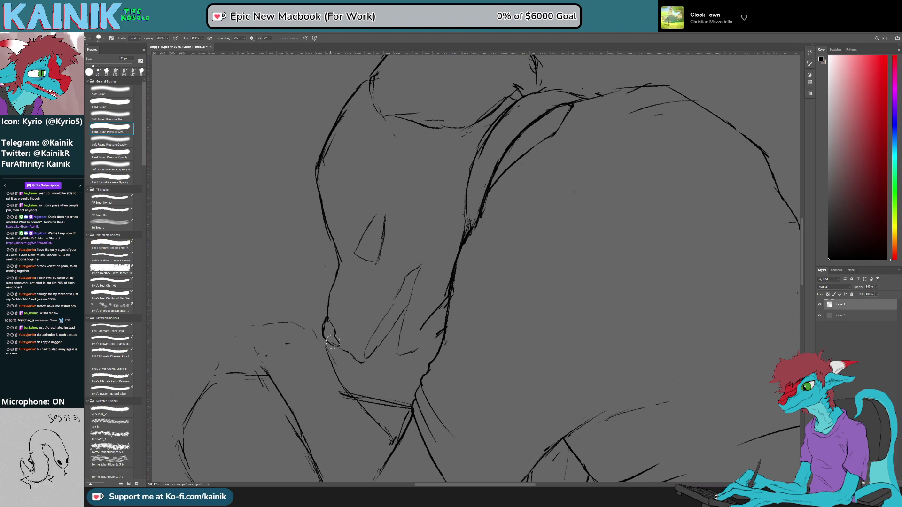
Step: Clean up and redraw the muzzle's bridge line directly above the nose
mouse_move(327, 311)
mouse_down()
mouse_move(339, 260)
mouse_move(326, 315)
mouse_move(341, 278)
mouse_move(328, 307)
mouse_move(338, 274)
mouse_up()
key(b)
key(e)
key(b)
key(e)
key(b)
key(b)
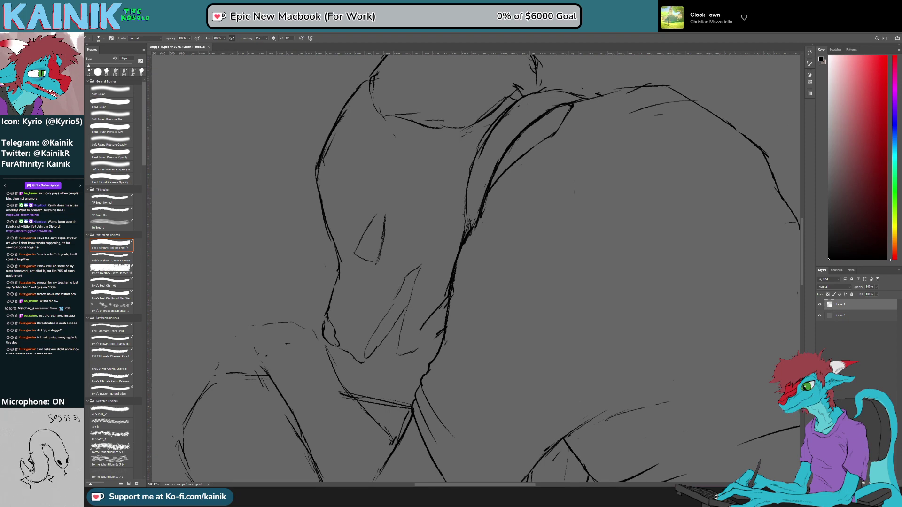
Step: Draw a large pointed hair tuft sweeping over the forehead with a wavy lower edge, and erase the head outline inside it
scroll(424, 207, down, 6)
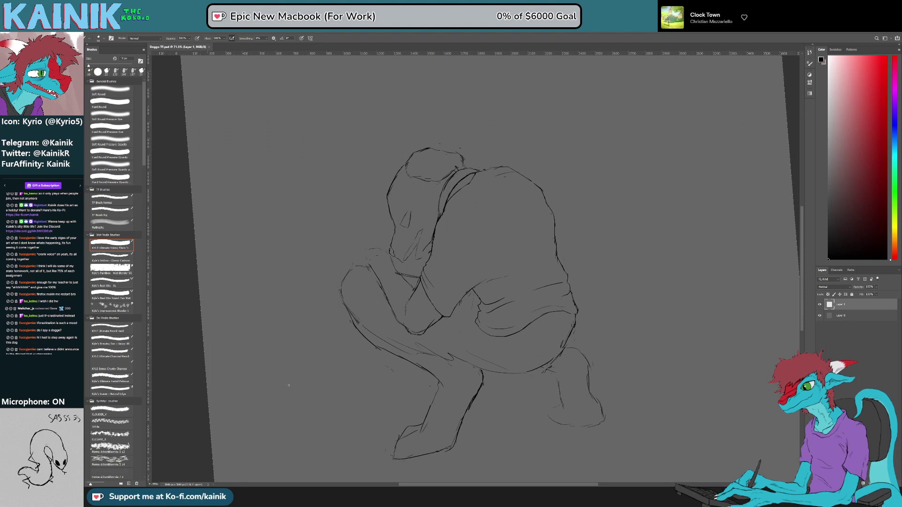
key(r)
drag(574, 298, 619, 318)
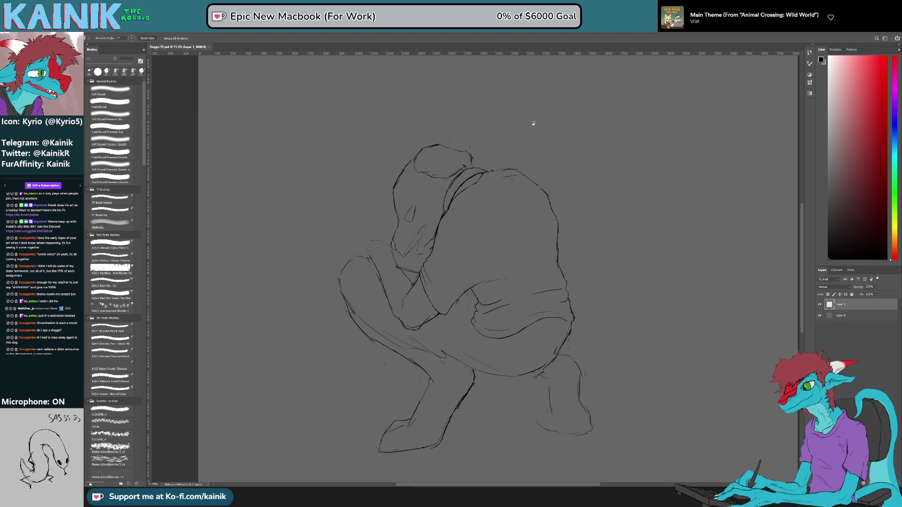
scroll(495, 128, up, 5)
drag(442, 210, 506, 145)
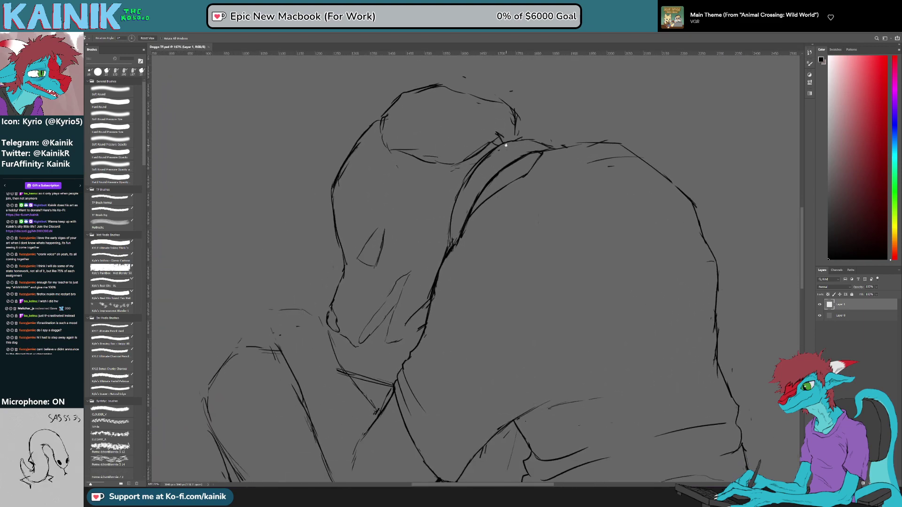
scroll(398, 203, up, 2)
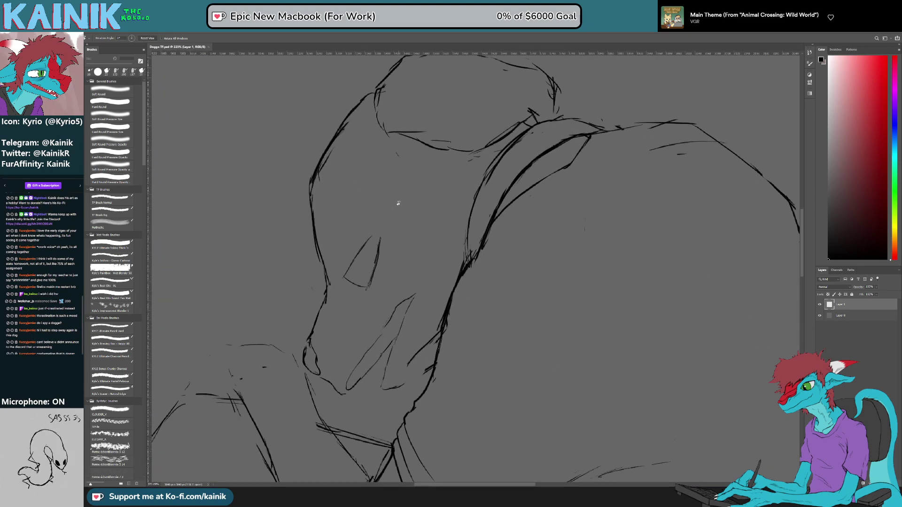
key(b)
mouse_move(447, 151)
mouse_down()
mouse_move(362, 123)
mouse_move(302, 158)
mouse_move(257, 213)
mouse_move(309, 234)
mouse_move(349, 211)
mouse_move(423, 209)
mouse_up()
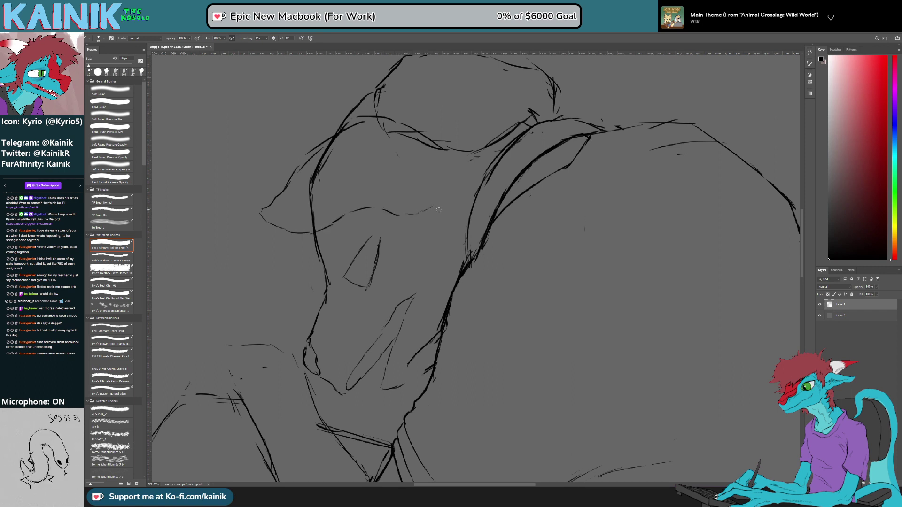
key(e)
mouse_move(313, 221)
mouse_down()
mouse_move(342, 152)
mouse_move(320, 162)
mouse_move(340, 139)
mouse_up()
drag(345, 105, 362, 95)
key(b)
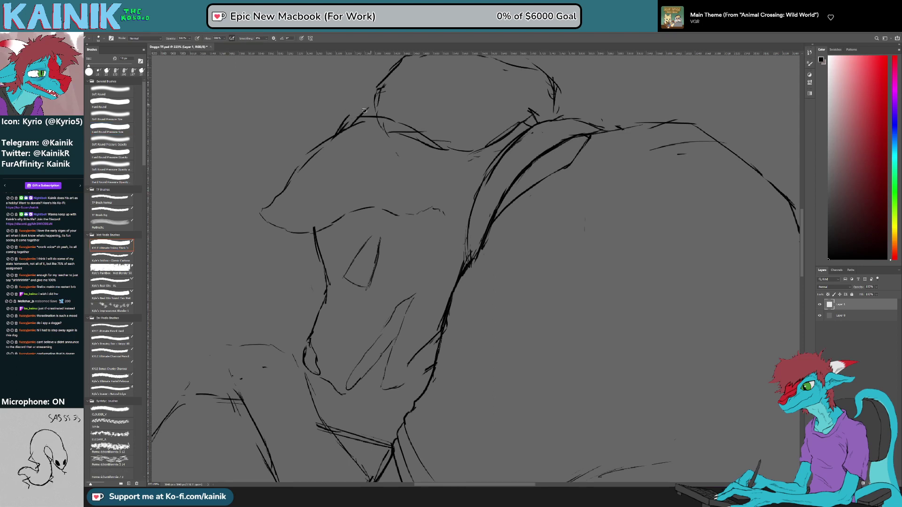
Step: Refine the pointed eye with a darker edge and inner curve, and add short hatching beneath and behind it
drag(367, 202, 389, 139)
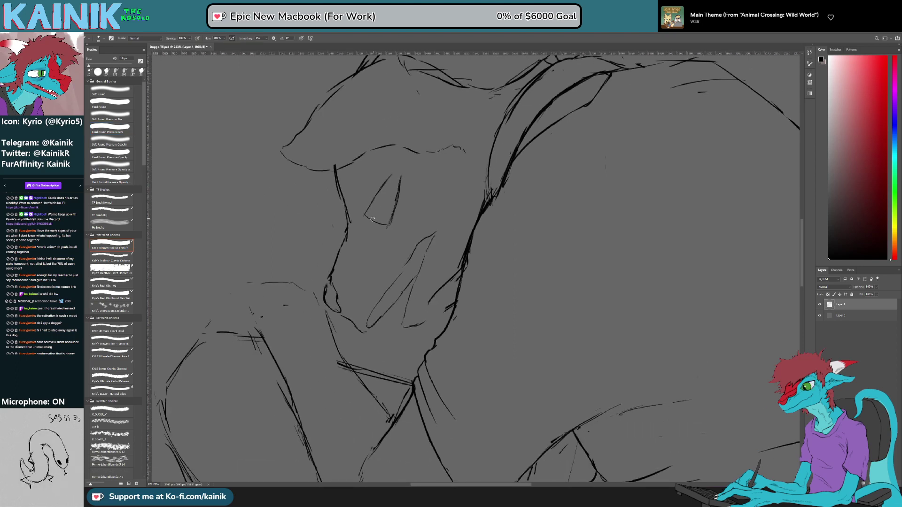
mouse_move(390, 220)
mouse_down()
mouse_move(364, 225)
mouse_move(380, 205)
mouse_move(366, 228)
mouse_move(399, 182)
mouse_move(369, 212)
mouse_move(381, 188)
mouse_move(363, 226)
mouse_move(394, 173)
mouse_up()
key(e)
key(b)
key(e)
key(b)
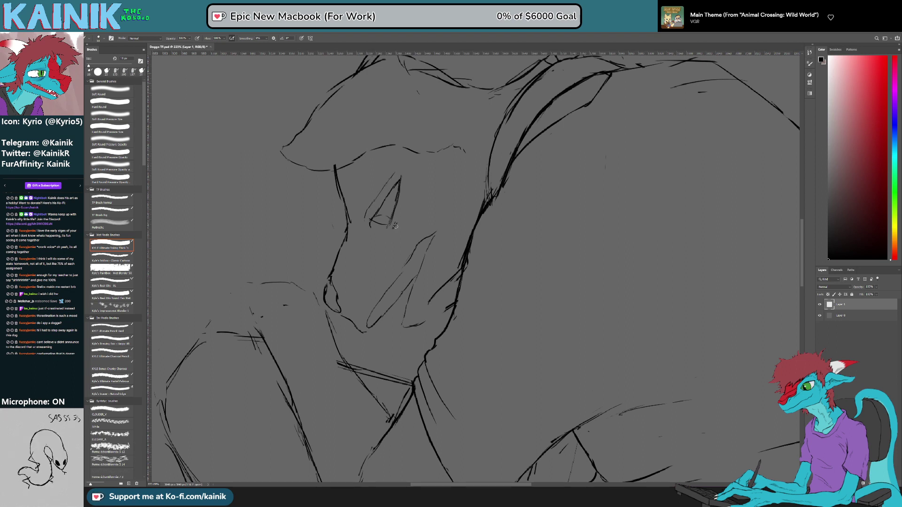
drag(403, 221, 412, 214)
drag(415, 174, 437, 208)
Step: Erase the forehead outline between the hair tuft and the muzzle and redraw it as a smoother line
key(r)
drag(611, 167, 638, 318)
key(space)
drag(514, 187, 461, 290)
key(e)
mouse_move(384, 247)
mouse_down()
mouse_move(403, 217)
mouse_move(397, 228)
mouse_move(418, 214)
mouse_up()
key(b)
key(r)
mouse_move(340, 255)
mouse_down()
mouse_move(341, 289)
mouse_move(383, 269)
mouse_move(380, 306)
mouse_up()
key(e)
key(b)
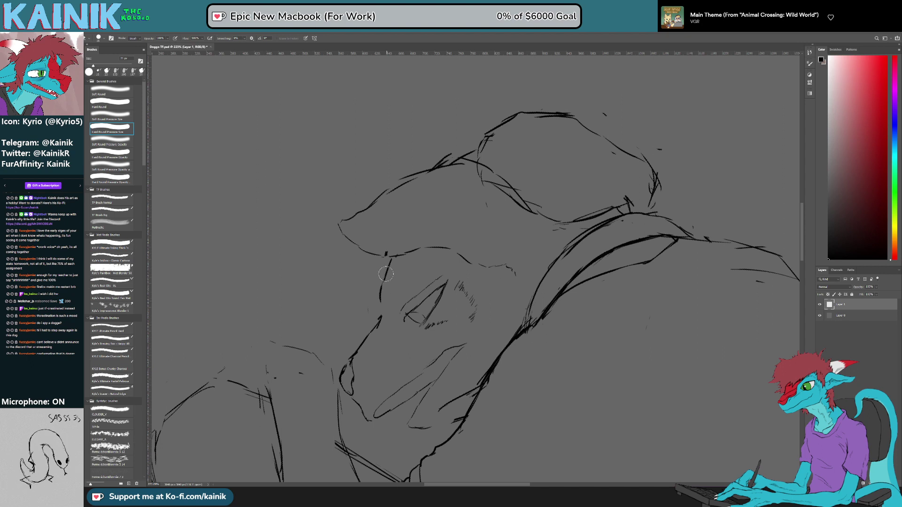
drag(388, 275, 378, 315)
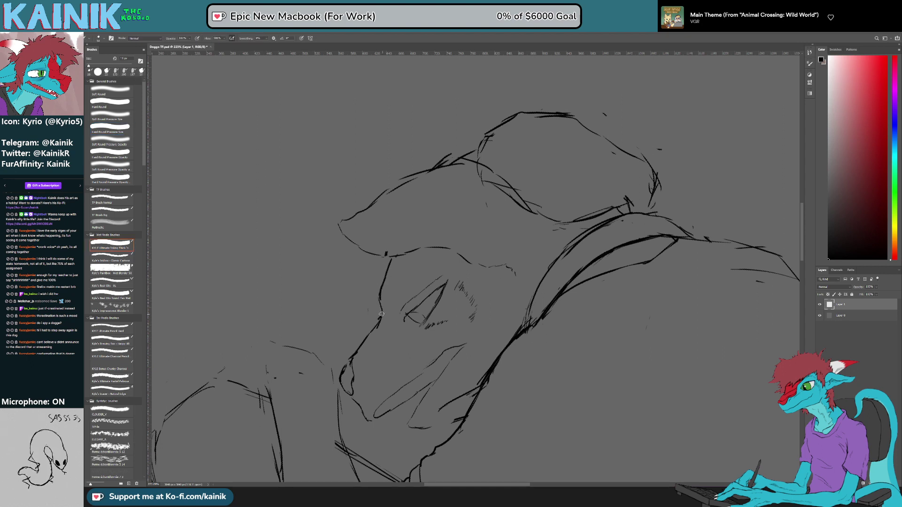
Step: Darken the upper lip's outline and double its inner line along the length of the mouth
key(r)
mouse_move(404, 389)
mouse_down()
mouse_move(457, 407)
mouse_move(461, 315)
mouse_up()
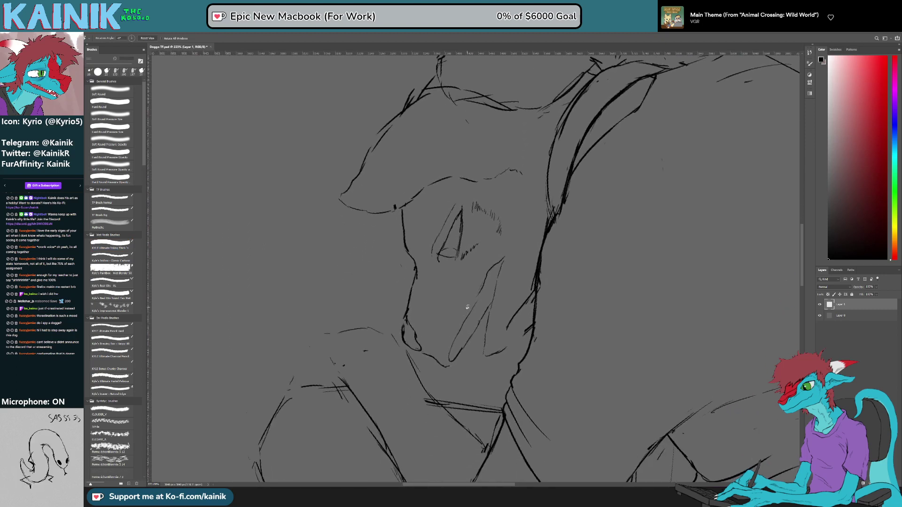
key(b)
key(b)
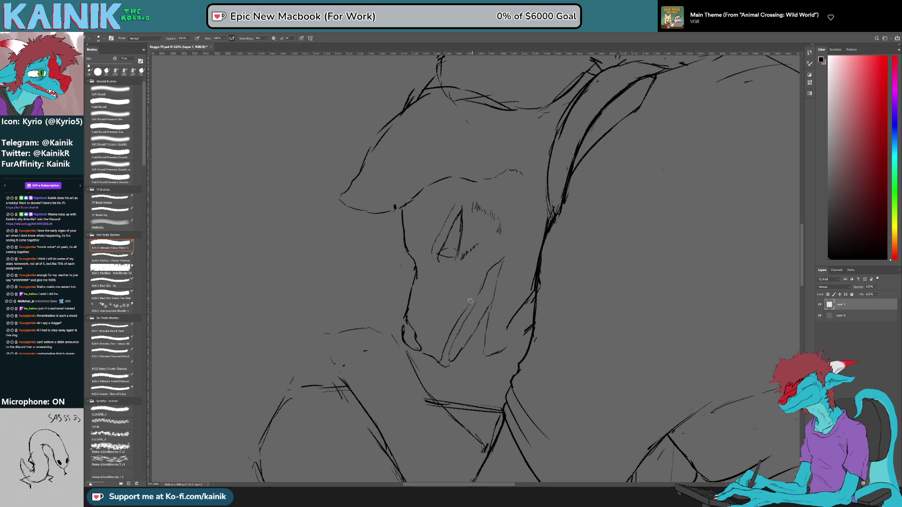
drag(487, 388, 406, 195)
key(e)
key(b)
mouse_move(409, 194)
mouse_down()
mouse_move(401, 214)
mouse_move(412, 237)
mouse_move(366, 269)
mouse_move(511, 379)
mouse_move(494, 329)
mouse_move(484, 354)
mouse_up()
key(r)
key(e)
key(b)
Step: Redraw the lower jaw with a darker rounded tip and join it to the mouth line and throat
key(r)
mouse_move(500, 319)
mouse_down()
mouse_move(456, 352)
mouse_move(491, 296)
mouse_up()
key(b)
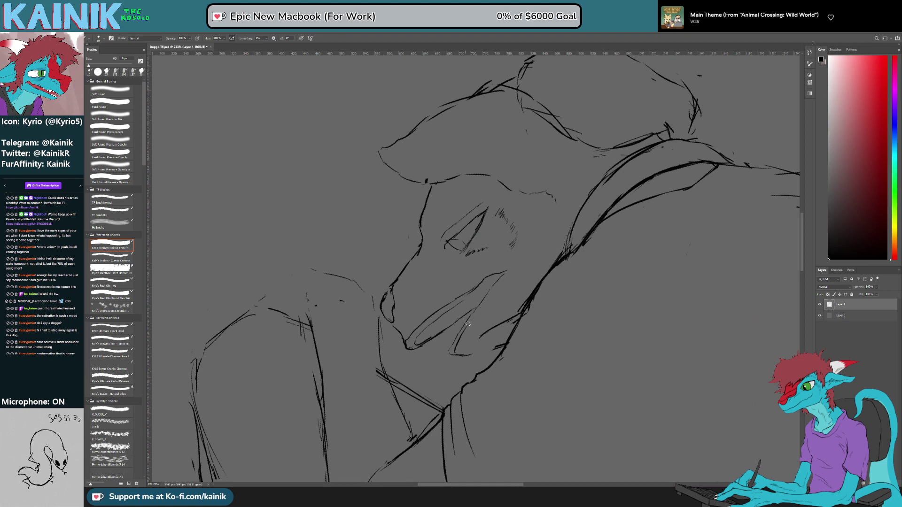
mouse_move(458, 333)
mouse_down()
mouse_move(448, 350)
mouse_move(520, 323)
mouse_move(536, 328)
mouse_move(402, 363)
mouse_move(396, 276)
mouse_move(489, 378)
mouse_move(593, 346)
mouse_up()
key(r)
key(b)
key(r)
key(e)
key(b)
key(r)
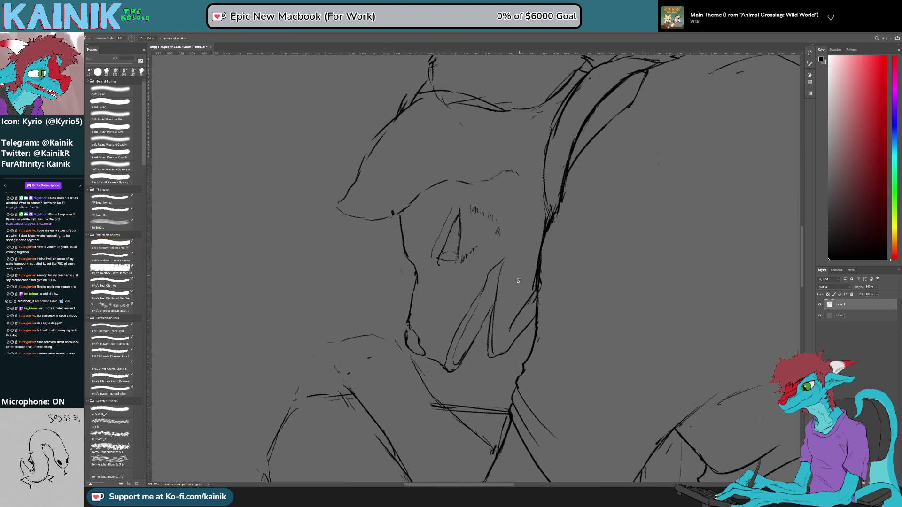
Step: Add light hatching strokes between the eye and the existing cheek shading
scroll(524, 264, up, 2)
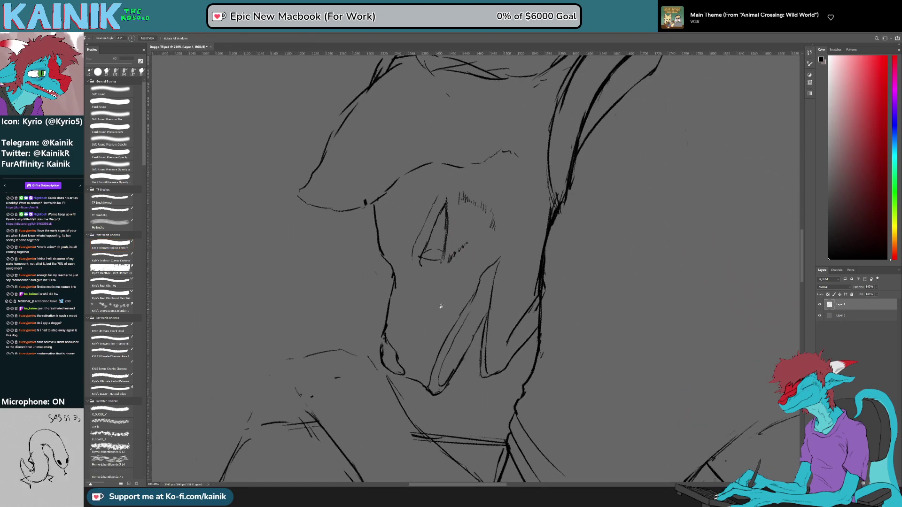
key(b)
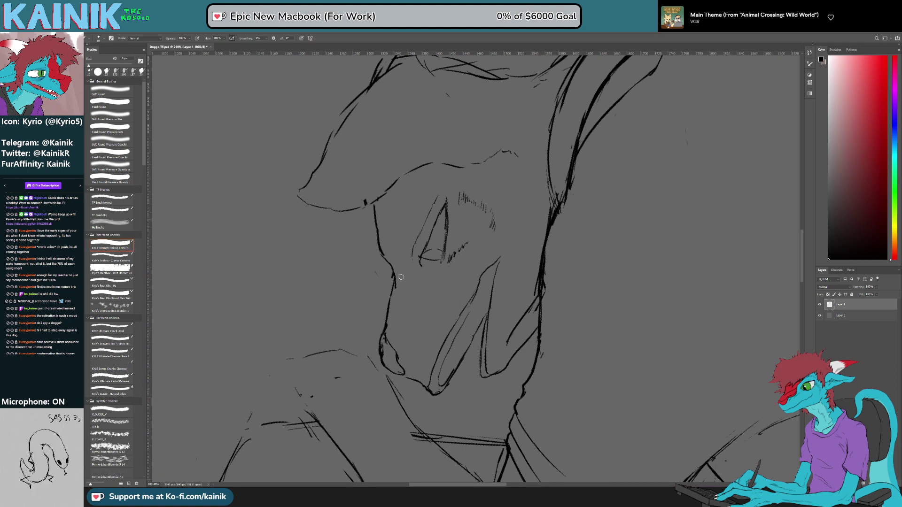
drag(454, 229, 457, 217)
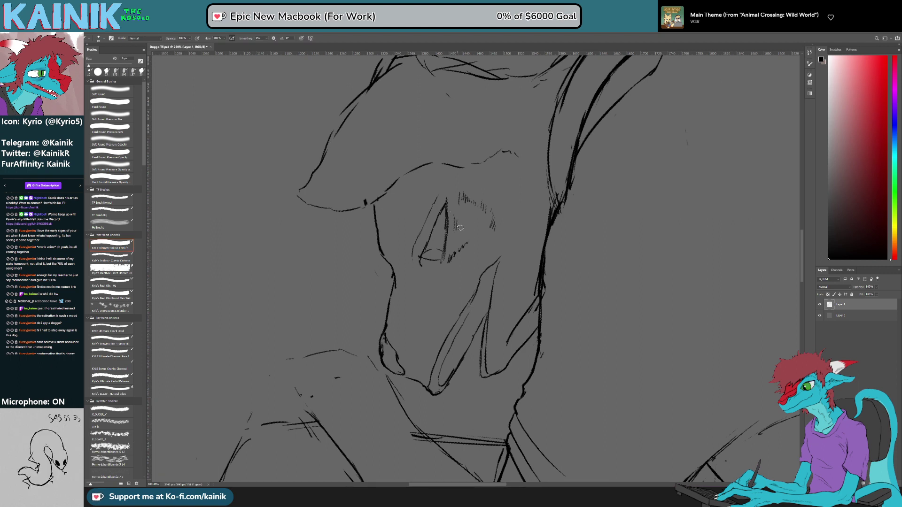
drag(538, 179, 530, 217)
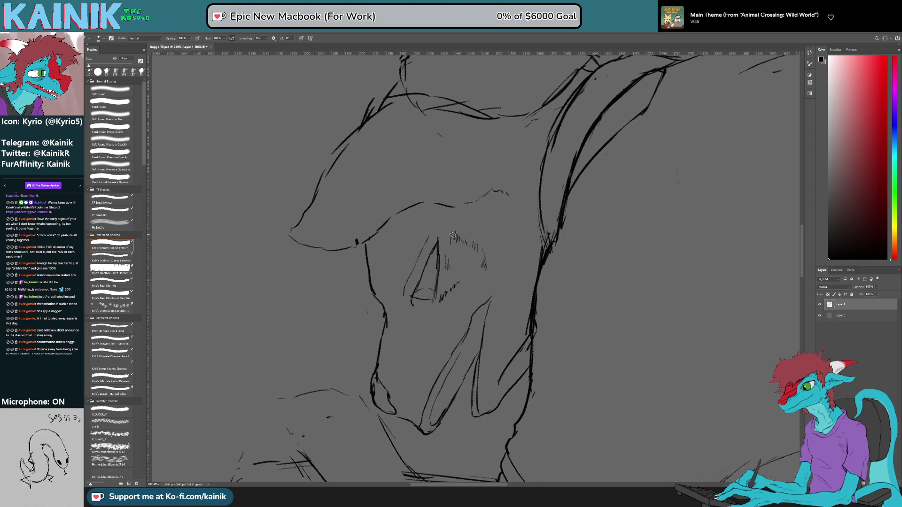
Step: Tidy the outline at the bend where the forehead meets the muzzle bridge
key(r)
mouse_move(446, 232)
mouse_down()
mouse_move(559, 221)
mouse_move(572, 256)
mouse_up()
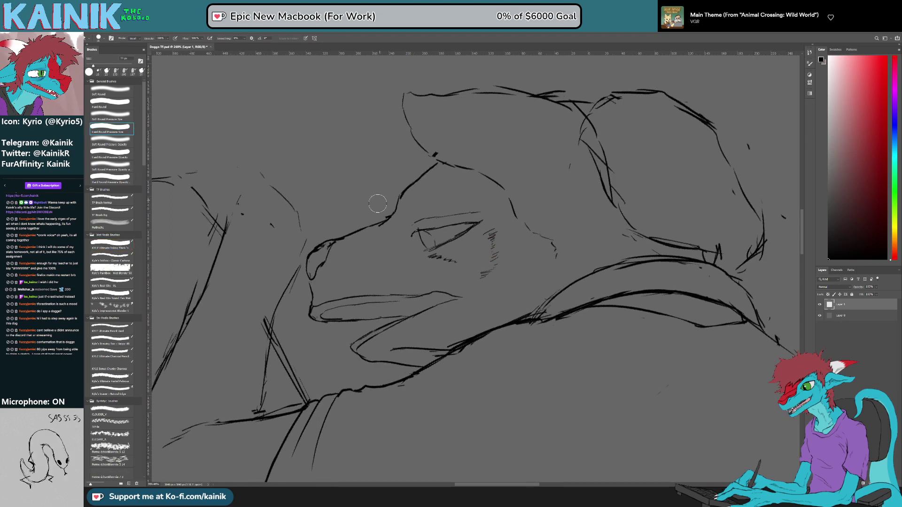
mouse_move(403, 191)
mouse_down()
mouse_move(388, 254)
mouse_move(369, 269)
mouse_move(400, 358)
mouse_move(416, 357)
mouse_move(424, 327)
mouse_move(403, 266)
mouse_up()
key(r)
key(e)
key(b)
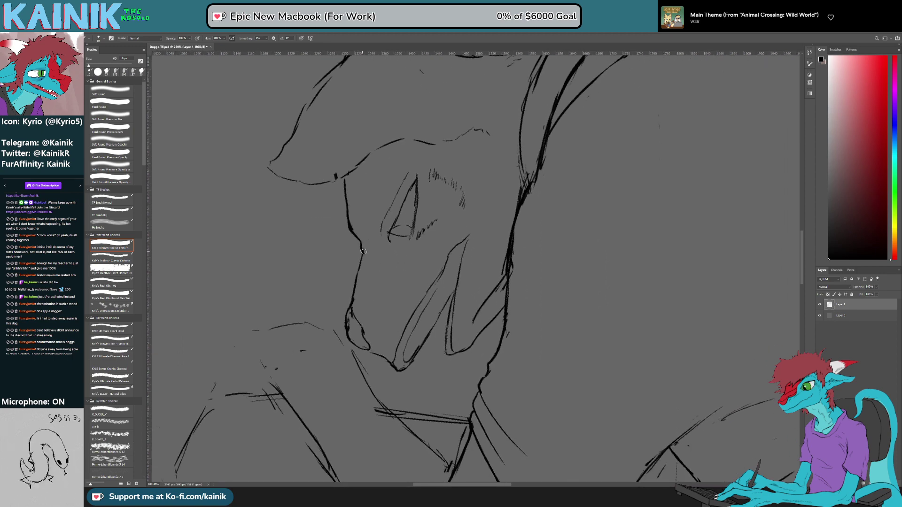
Step: Darken the mouth line up to its corner and add a small curved crease just behind the corner
key(r)
drag(524, 208, 506, 203)
key(b)
drag(471, 238, 459, 271)
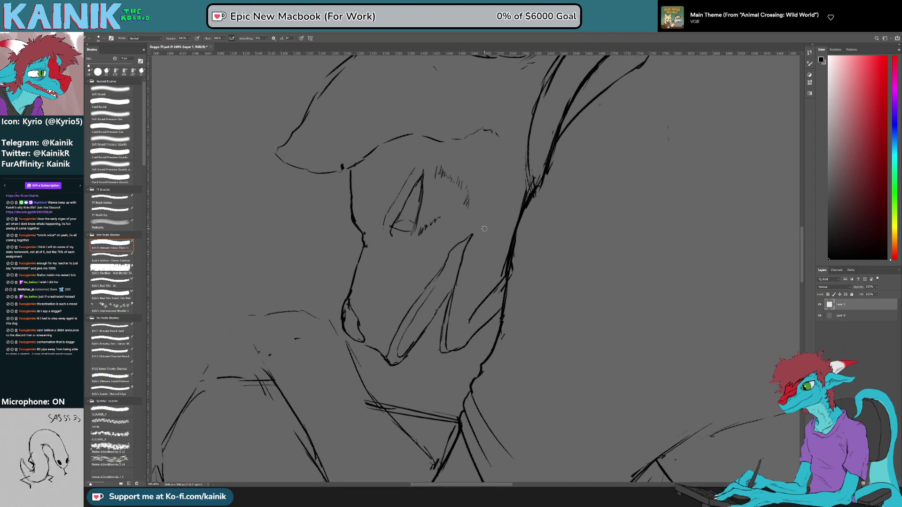
drag(479, 235, 481, 240)
key(e)
key(b)
mouse_move(482, 234)
mouse_down()
mouse_move(489, 239)
mouse_move(509, 199)
mouse_move(494, 213)
mouse_up()
Step: Draw an inner lip line along the front edge of the lower jaw, undoing the first attempt inside the mouth
key(e)
key(b)
drag(477, 279, 477, 245)
key(r)
drag(505, 350, 503, 371)
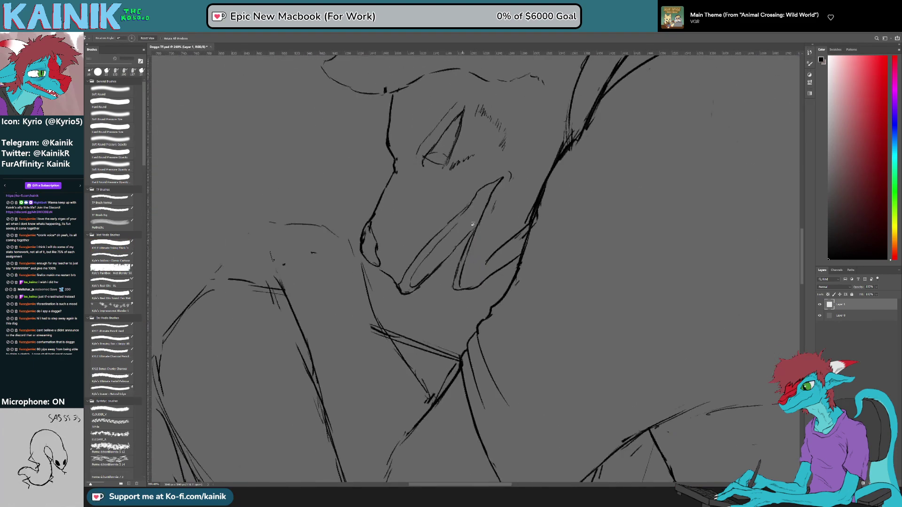
key(b)
drag(480, 219, 438, 283)
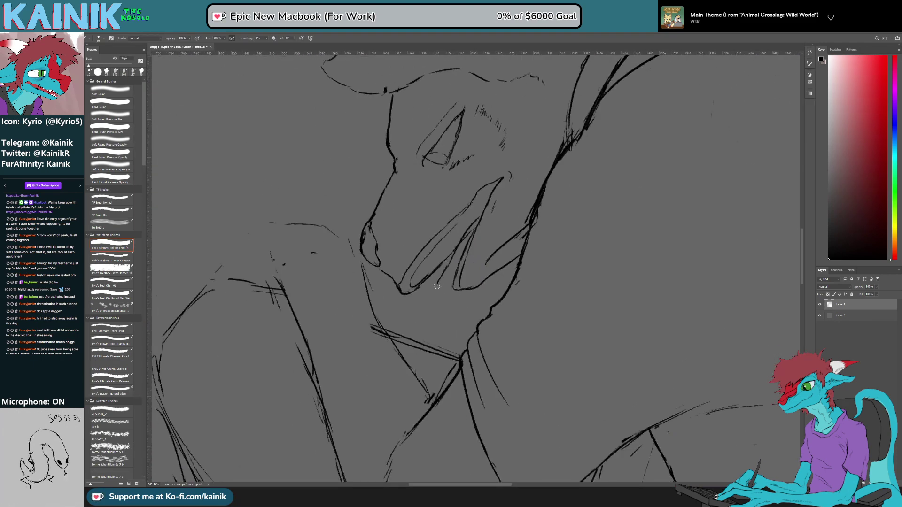
key(ctrl+z)
mouse_move(456, 274)
mouse_down()
mouse_move(454, 256)
mouse_move(484, 210)
mouse_up()
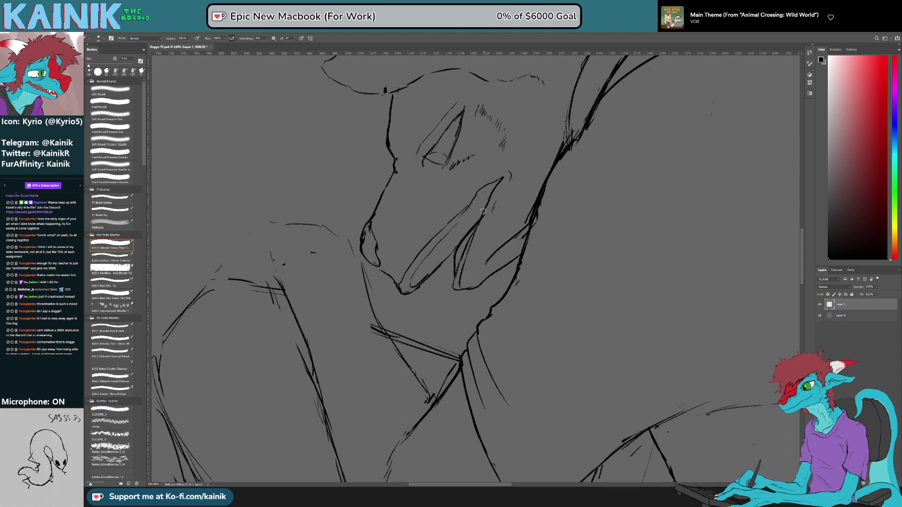
Step: Redraw the inner line of the lower jaw from the mouth corner toward the tip, undoing earlier attempts and erasing stray marks
key(ctrl+z)
mouse_move(457, 264)
mouse_down()
mouse_move(494, 192)
mouse_move(459, 264)
mouse_up()
key(ctrl+z)
key(ctrl+z)
mouse_move(493, 193)
mouse_down()
mouse_move(452, 276)
mouse_move(452, 259)
mouse_move(452, 283)
mouse_move(454, 258)
mouse_up()
key(r)
mouse_move(429, 353)
mouse_down()
mouse_move(394, 259)
mouse_move(447, 305)
mouse_up()
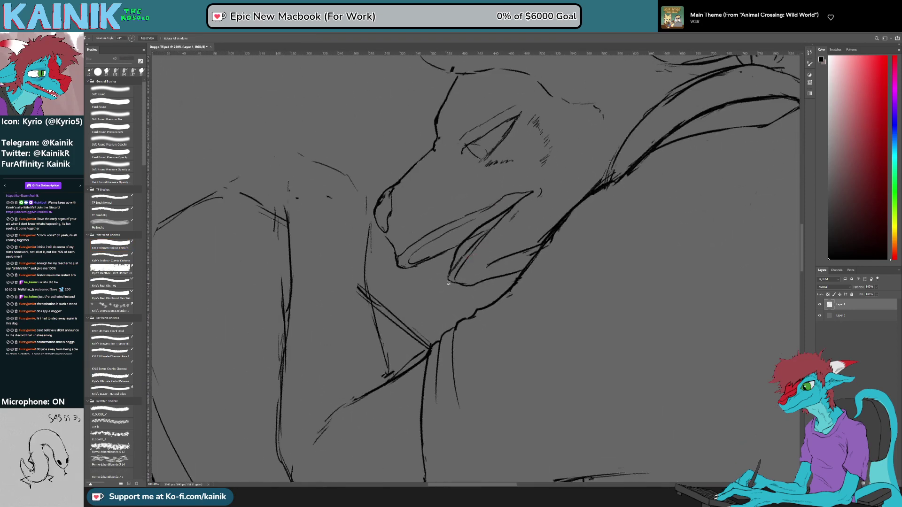
key(e)
drag(448, 271, 462, 245)
key(b)
Step: Sketch a row of jagged teeth inside the open mouth along the upper jaw
key(r)
mouse_move(418, 281)
mouse_down()
mouse_move(432, 309)
mouse_move(470, 152)
mouse_up()
key(b)
mouse_move(478, 211)
mouse_down()
mouse_move(490, 236)
mouse_move(502, 236)
mouse_up()
key(r)
mouse_move(427, 286)
mouse_down()
mouse_move(439, 260)
mouse_move(432, 238)
mouse_up()
key(b)
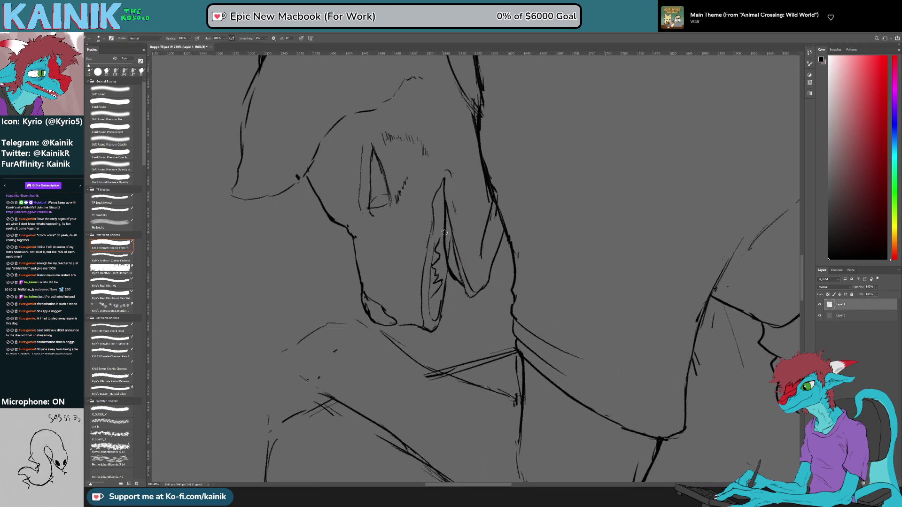
Step: Erase overlapping lines inside the mouth and extend the jagged gum line toward the mouth corner
key(r)
mouse_move(607, 272)
mouse_down()
mouse_move(616, 346)
mouse_move(429, 348)
mouse_move(390, 288)
mouse_up()
key(e)
mouse_move(517, 263)
mouse_down()
mouse_move(529, 307)
mouse_move(463, 266)
mouse_move(420, 205)
mouse_up()
key(b)
key(e)
key(b)
key(r)
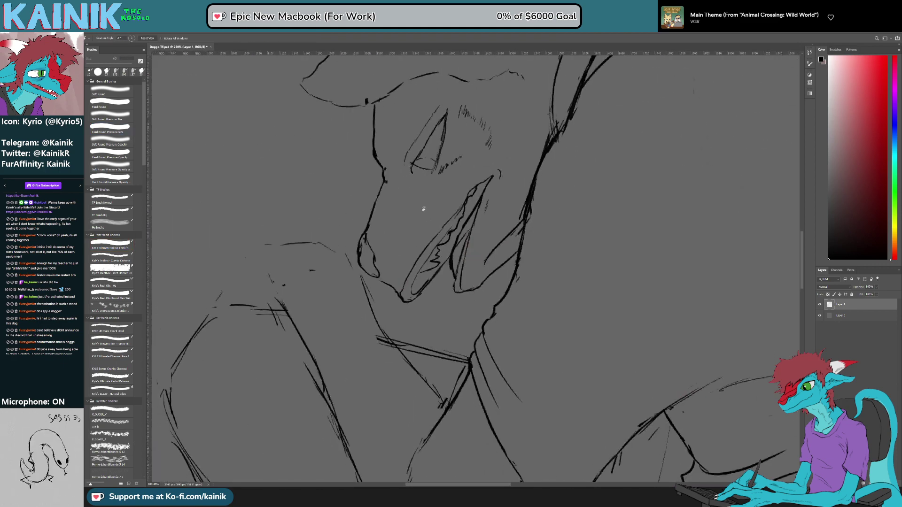
Step: Clean up the front teeth by alternately erasing and redrawing their edges
key(b)
key(e)
mouse_move(440, 266)
mouse_down()
mouse_move(437, 247)
mouse_move(430, 277)
mouse_move(420, 274)
mouse_move(443, 254)
mouse_move(443, 268)
mouse_move(416, 279)
mouse_move(433, 262)
mouse_up()
key(b)
key(e)
key(b)
key(e)
key(b)
Step: Define the pointed upper fangs near the front of the muzzle and erase excess strokes around them
key(r)
mouse_move(583, 266)
mouse_down()
mouse_move(527, 365)
mouse_move(417, 390)
mouse_up()
key(b)
drag(486, 213, 496, 244)
key(e)
key(b)
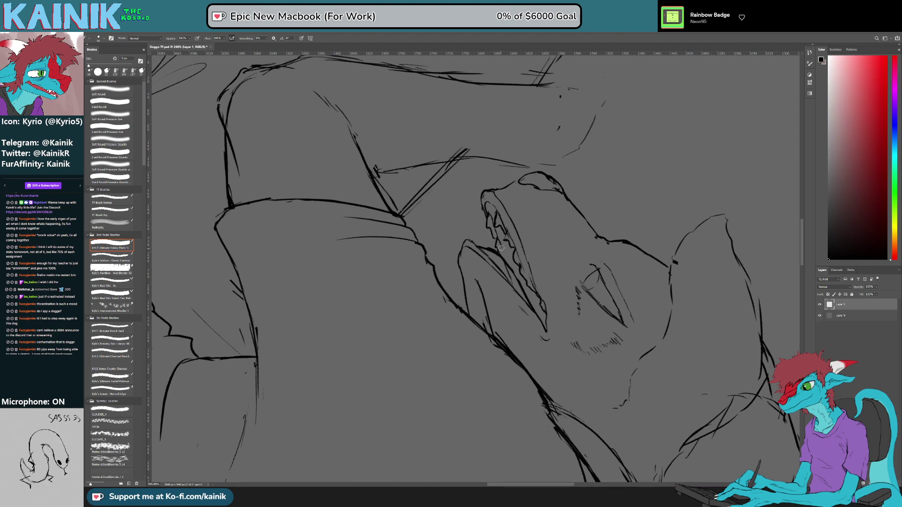
Step: Add light hatching along the muzzle behind the nose, in front of the eye and on the brow
key(r)
drag(554, 366, 517, 289)
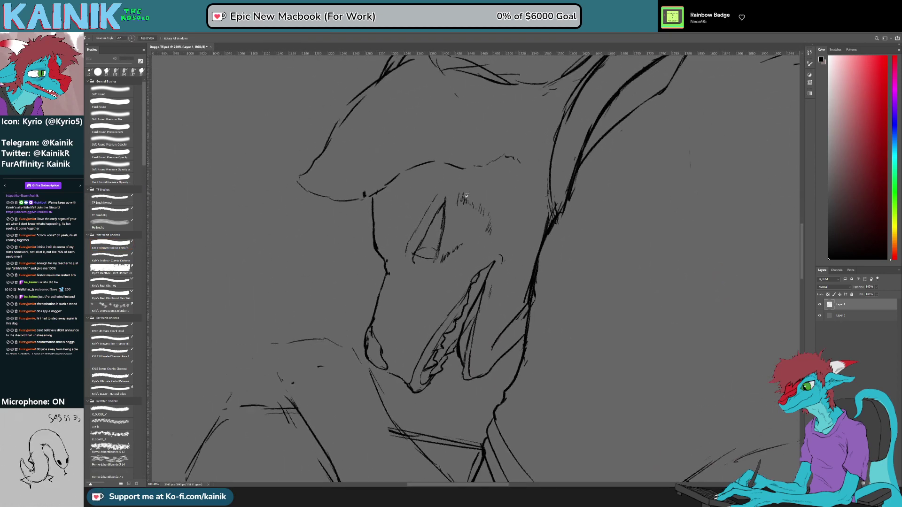
key(b)
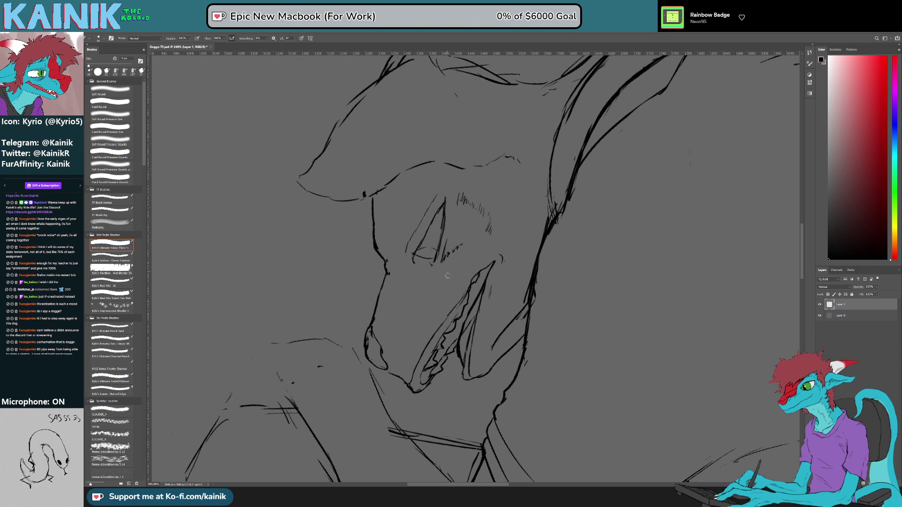
key(r)
drag(658, 278, 638, 352)
key(b)
mouse_move(368, 284)
mouse_down()
mouse_move(368, 294)
mouse_move(376, 275)
mouse_up()
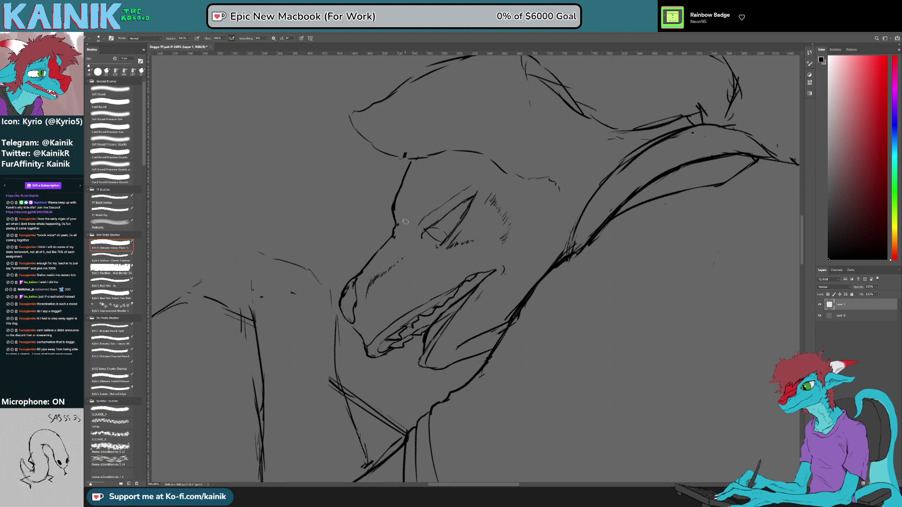
drag(409, 223, 415, 224)
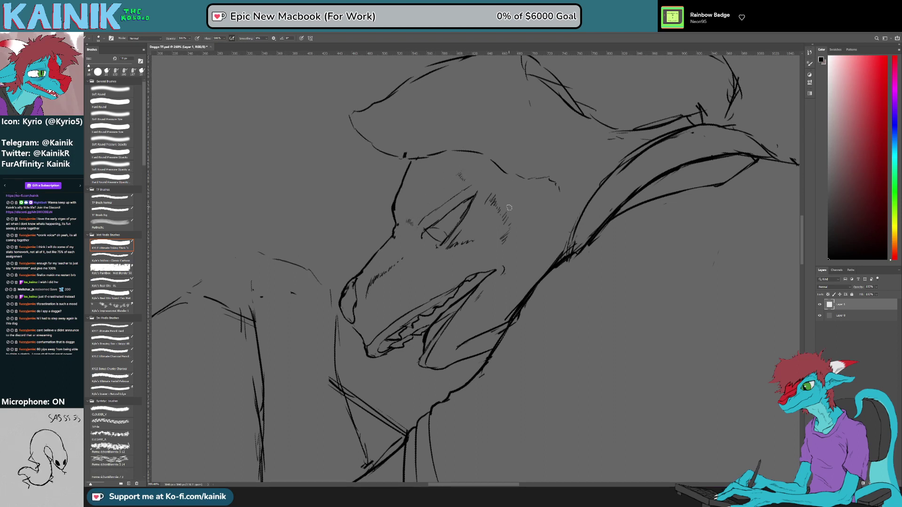
Step: Erase and rework the underside of the lower jaw where it runs back toward the throat
key(e)
mouse_move(466, 358)
mouse_down()
mouse_move(499, 338)
mouse_move(459, 359)
mouse_move(502, 331)
mouse_move(463, 341)
mouse_move(486, 330)
mouse_move(491, 314)
mouse_move(473, 337)
mouse_move(516, 295)
mouse_up()
key(b)
key(e)
key(b)
key(b)
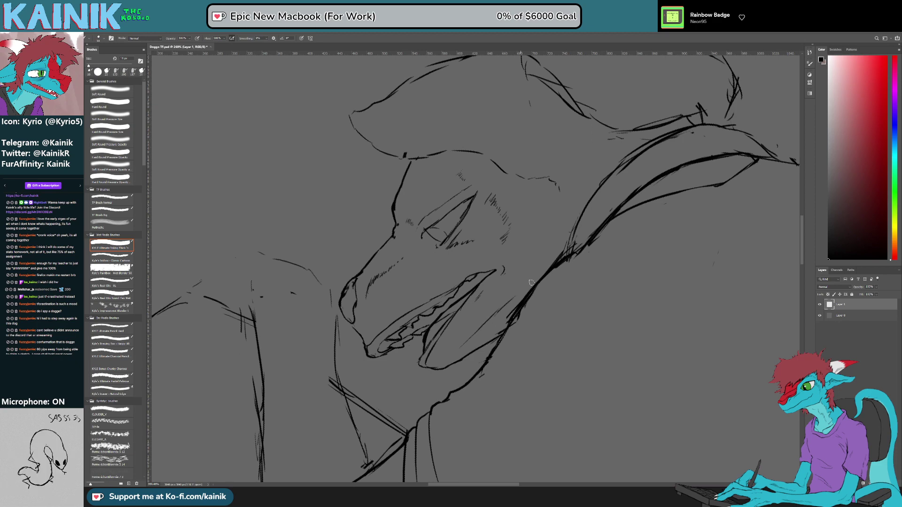
Step: Replace the dark mark where the ear meets the forehead with a firmer line along the ear's lower edge
key(r)
mouse_move(641, 229)
mouse_down()
mouse_move(651, 276)
mouse_move(609, 152)
mouse_up()
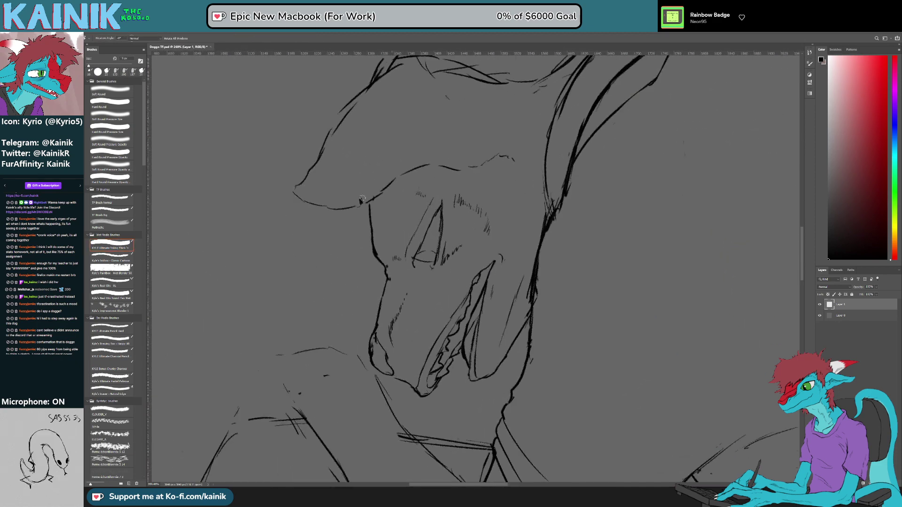
key(e)
key(b)
drag(362, 203, 402, 175)
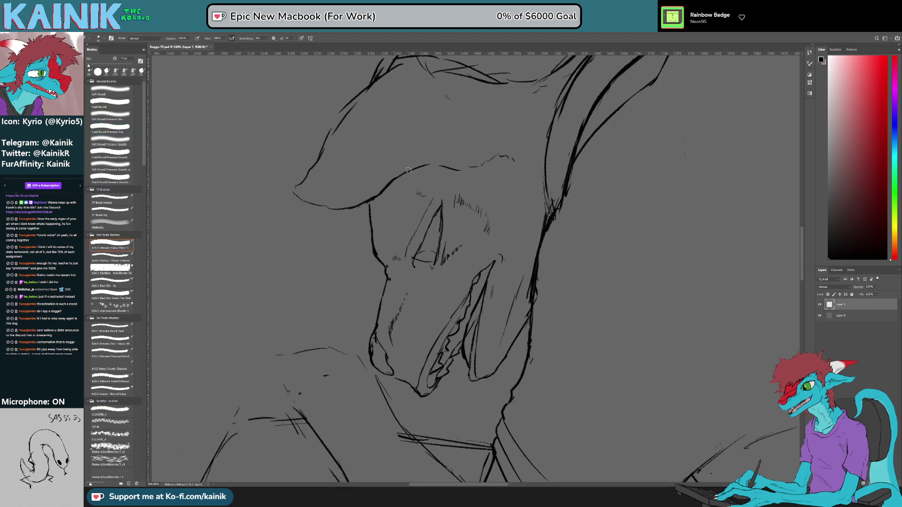
Step: Add a few short hatching strokes just above the corner of the mouth
key(r)
drag(491, 116, 443, 103)
key(b)
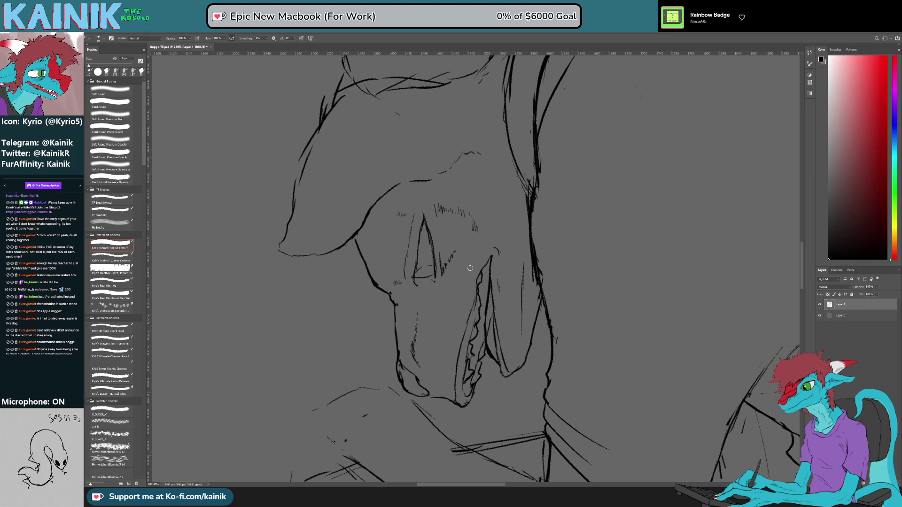
drag(479, 255, 469, 273)
key(e)
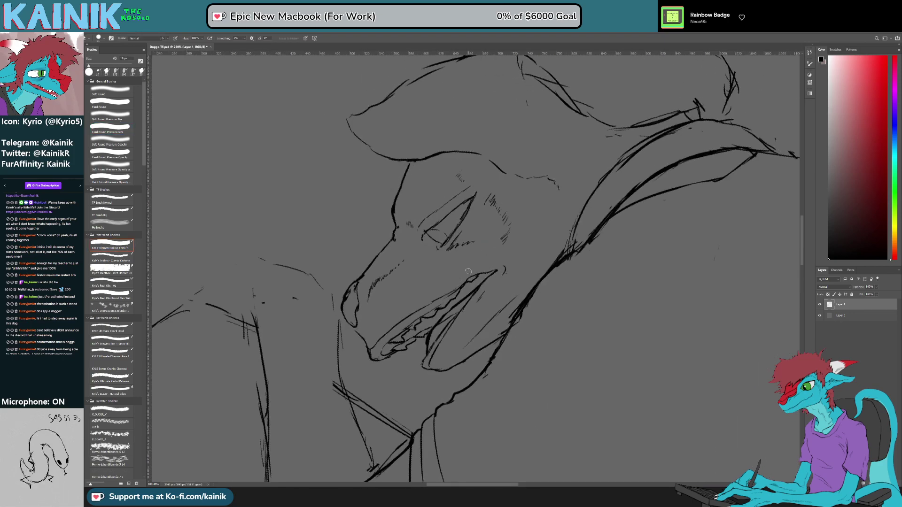
key(b)
drag(590, 252, 466, 284)
Step: Rework the ear's lower edge above the forehead, undoing the last two strokes
key(r)
mouse_move(672, 246)
mouse_down()
mouse_move(428, 190)
mouse_move(412, 170)
mouse_move(425, 167)
mouse_move(438, 170)
mouse_move(388, 202)
mouse_up()
key(b)
key(ctrl+z)
key(ctrl+z)
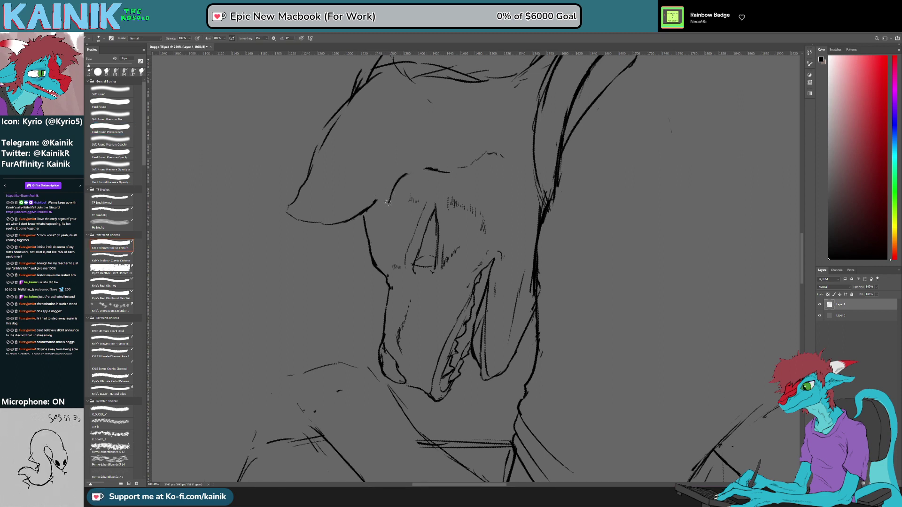
Step: Erase the rounded ear tip and redraw it as a jagged fur point, undoing the first attempt
key(e)
drag(310, 165, 281, 213)
key(b)
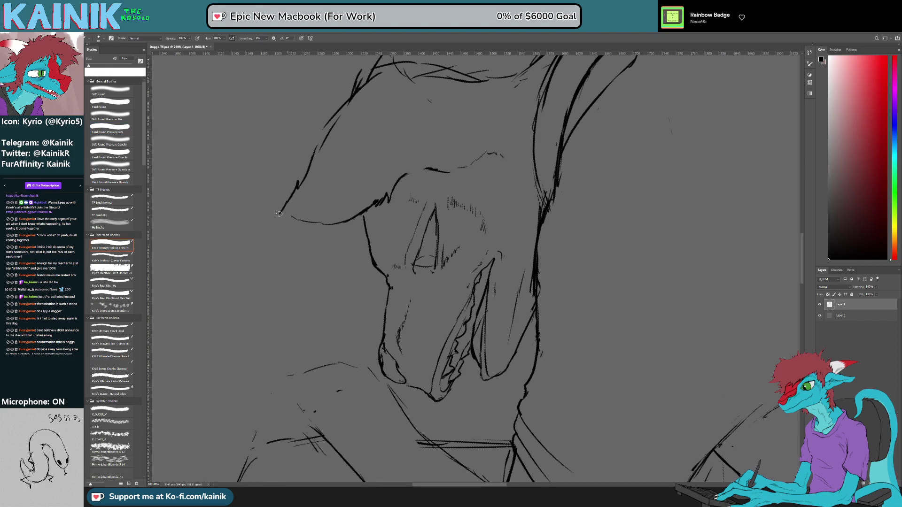
key(ctrl+z)
mouse_move(306, 178)
mouse_down()
mouse_move(283, 208)
mouse_move(299, 221)
mouse_move(294, 228)
mouse_up()
mouse_move(294, 228)
mouse_down()
mouse_move(322, 222)
mouse_move(307, 220)
mouse_move(319, 213)
mouse_up()
Step: Redraw the rear part of the ear's lower edge with small jagged fur tufts
key(e)
drag(468, 179, 445, 221)
key(b)
mouse_move(387, 217)
mouse_down()
mouse_move(473, 193)
mouse_move(454, 202)
mouse_up()
key(e)
key(b)
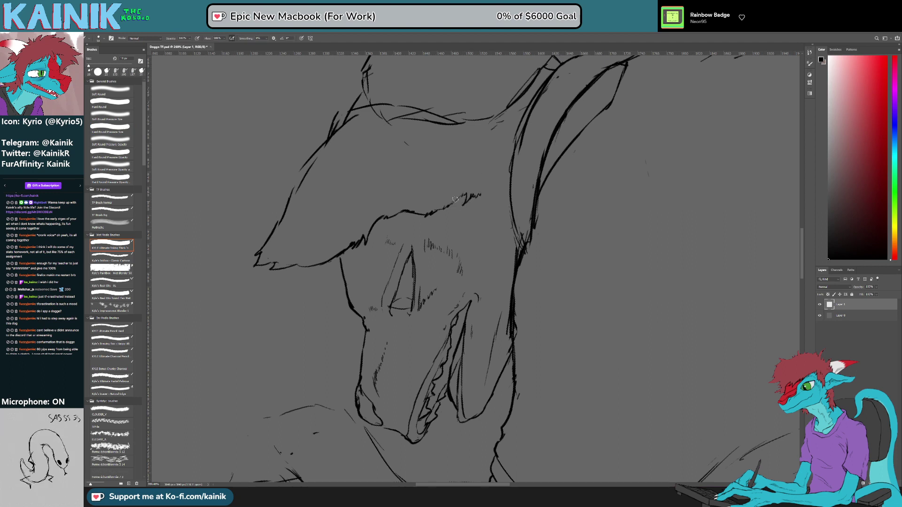
Step: Erase the smooth forehead outline below the ear and redraw it with a furry edge
key(e)
drag(342, 261, 343, 289)
key(b)
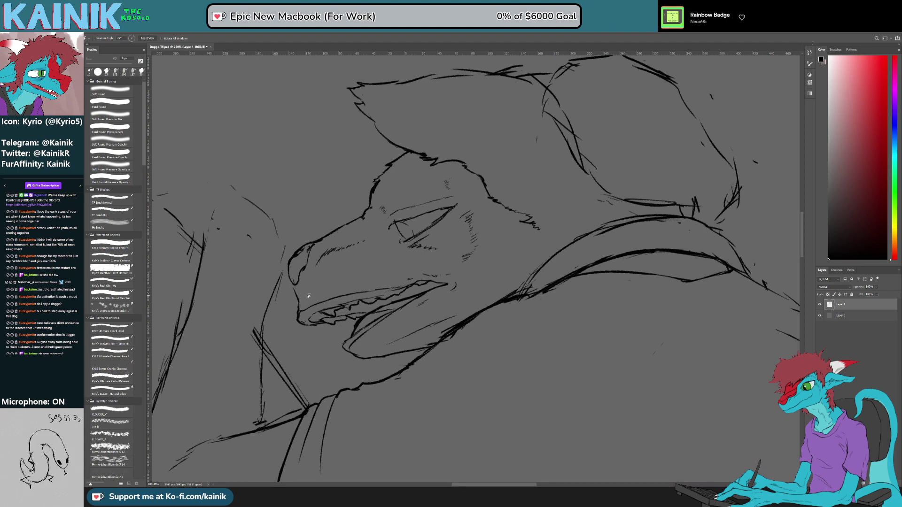
Step: Erase the upper lip line at the front of the muzzle and start a bolder one above the teeth
key(e)
mouse_move(294, 288)
mouse_down()
mouse_move(300, 326)
mouse_move(342, 265)
mouse_move(327, 254)
mouse_move(347, 339)
mouse_move(384, 327)
mouse_up()
key(b)
key(e)
key(r)
key(b)
mouse_move(365, 359)
mouse_down()
mouse_move(381, 357)
mouse_move(389, 322)
mouse_move(365, 349)
mouse_move(425, 288)
mouse_up()
key(e)
key(b)
key(e)
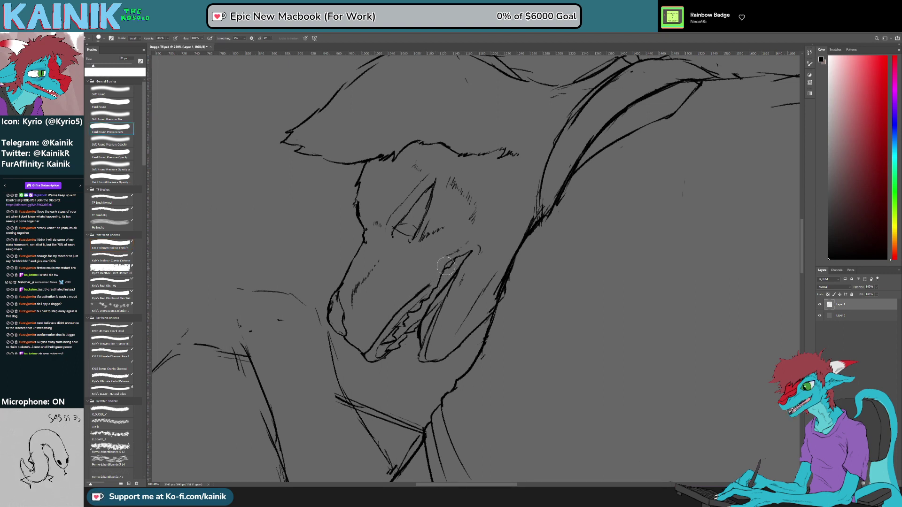
Step: Continue the bold upper lip line above the teeth toward the mouth corner
key(b)
key(r)
mouse_move(560, 314)
mouse_down()
mouse_move(511, 379)
mouse_move(396, 317)
mouse_up()
key(b)
mouse_move(501, 248)
mouse_down()
mouse_move(413, 139)
mouse_move(318, 206)
mouse_move(438, 324)
mouse_move(417, 353)
mouse_up()
key(e)
key(b)
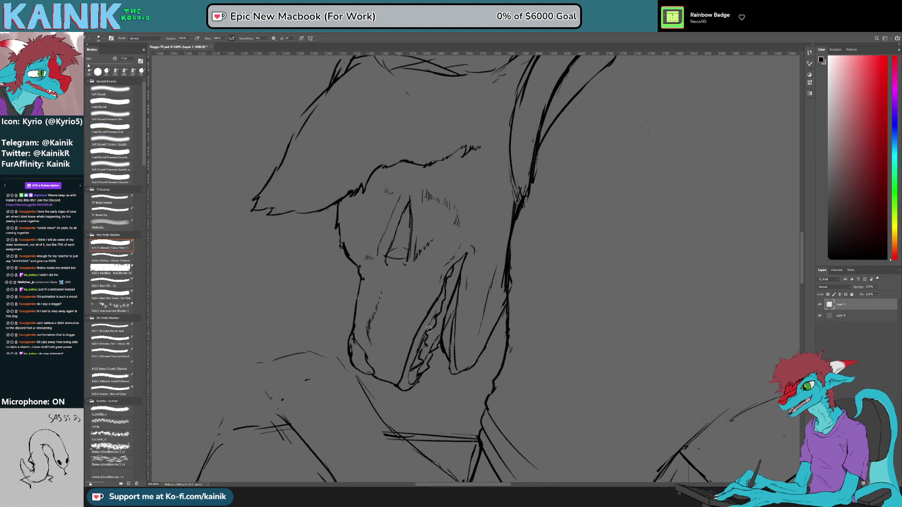
drag(426, 342, 443, 297)
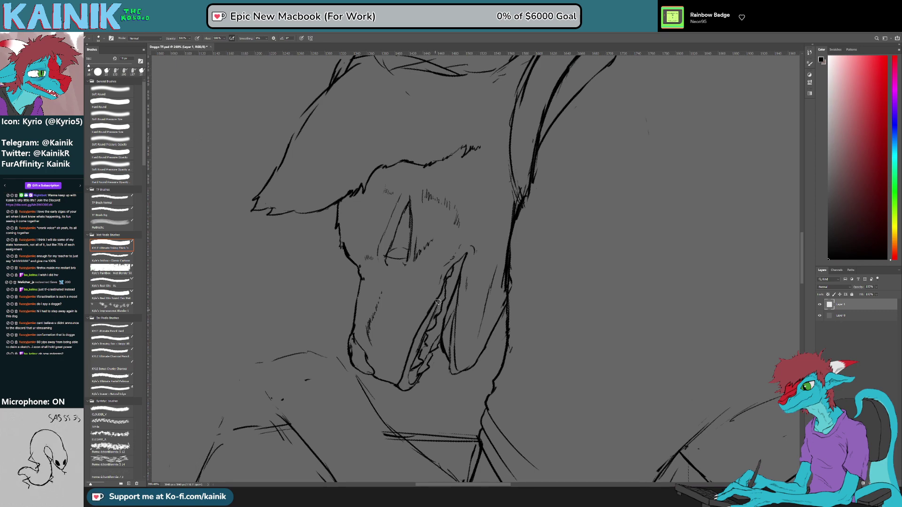
Step: Erase excess strokes along the upper lip near the mouth corner and tidy the line
key(r)
drag(550, 308, 533, 327)
key(e)
mouse_move(426, 290)
mouse_down()
mouse_move(425, 301)
mouse_move(443, 274)
mouse_up()
key(b)
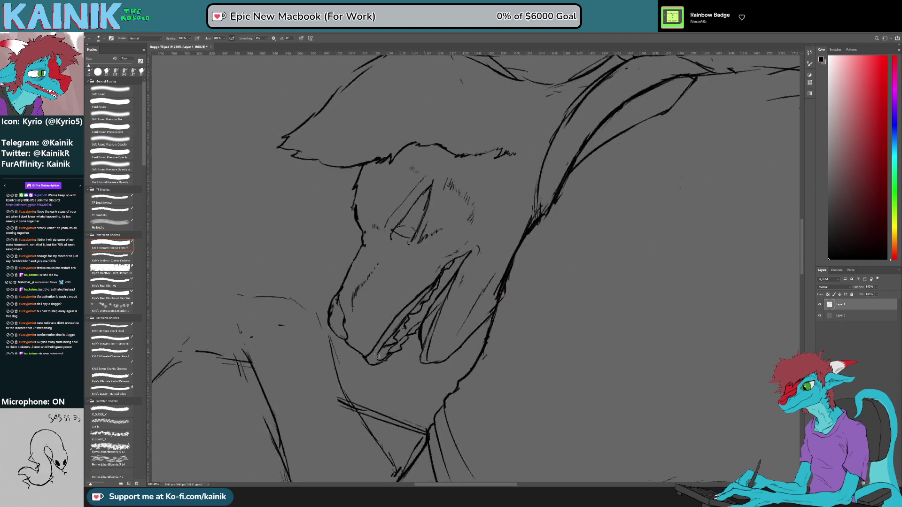
Step: Firm up the outline around the tip of the lower jaw
key(r)
drag(384, 372, 441, 430)
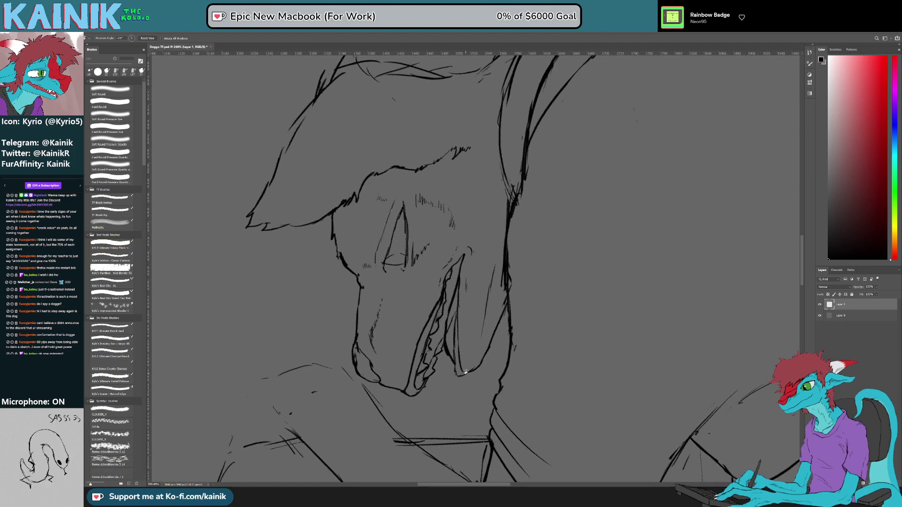
key(b)
key(r)
drag(499, 381, 434, 227)
key(b)
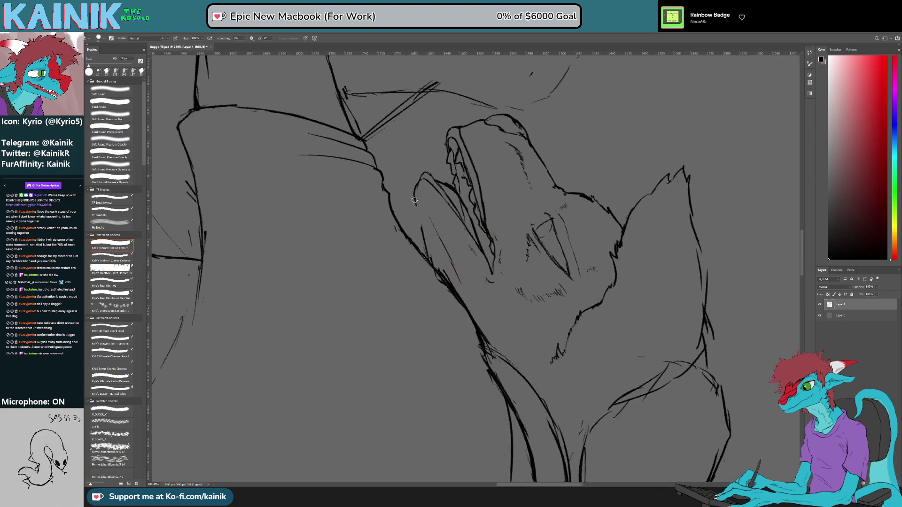
Step: Lasso the rounded outline on top of the head, move it down closer to the ear and deselect it
key(r)
drag(407, 244, 542, 391)
scroll(449, 235, down, 4)
scroll(442, 226, down, 2)
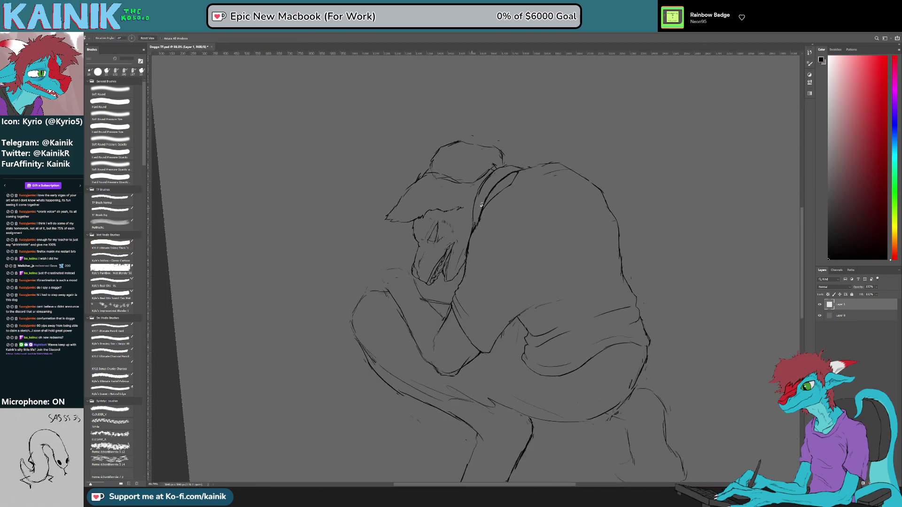
scroll(498, 195, up, 3)
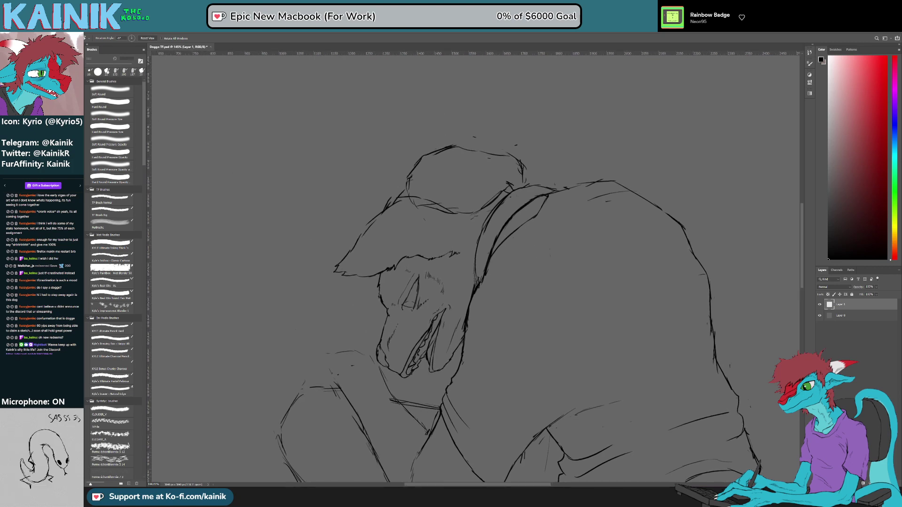
key(l)
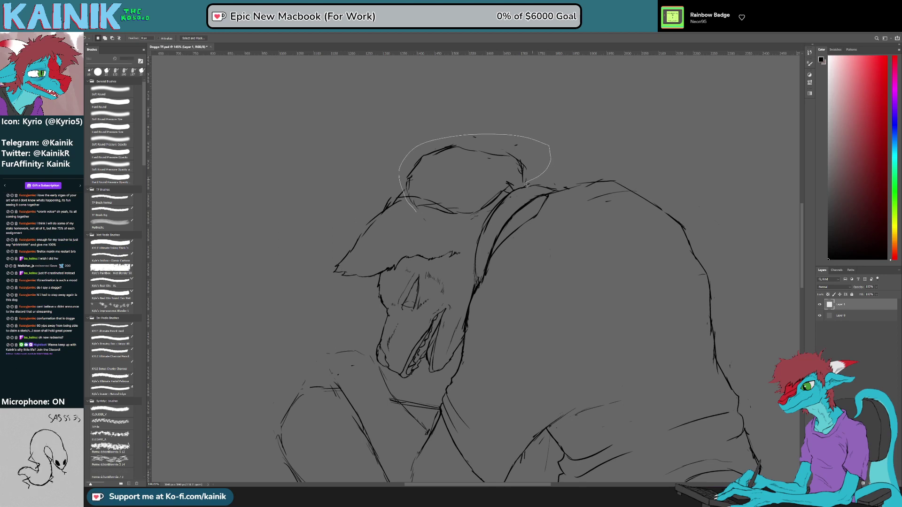
drag(495, 203, 480, 218)
key(ctrl+t)
drag(462, 173, 448, 193)
key(Return)
key(Return)
key(ctrl+d)
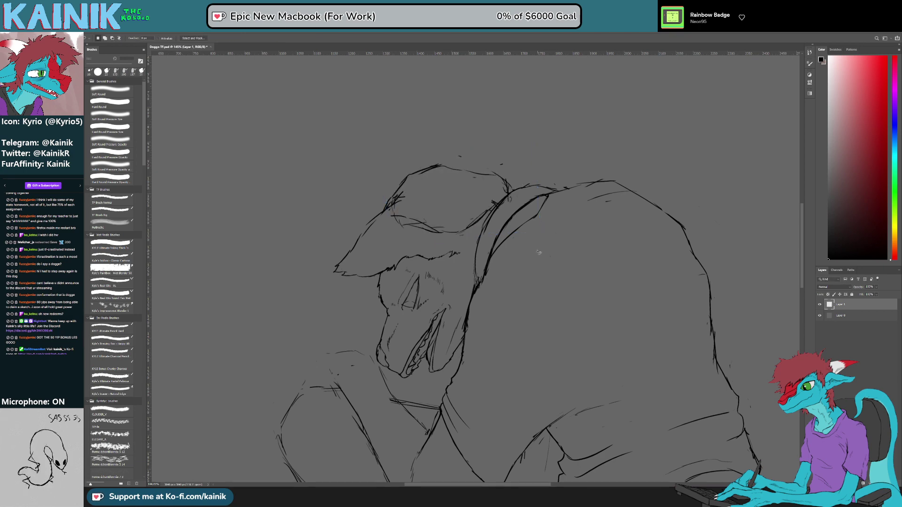
Step: Draw a curved stroke over the front of the rounded outline and a small rounded lobe at its base
scroll(538, 253, up, 6)
drag(539, 253, 573, 272)
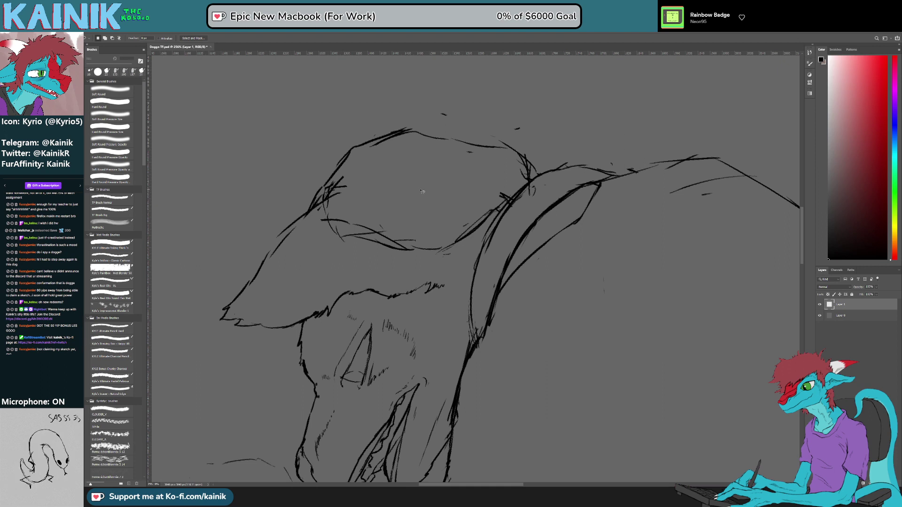
key(b)
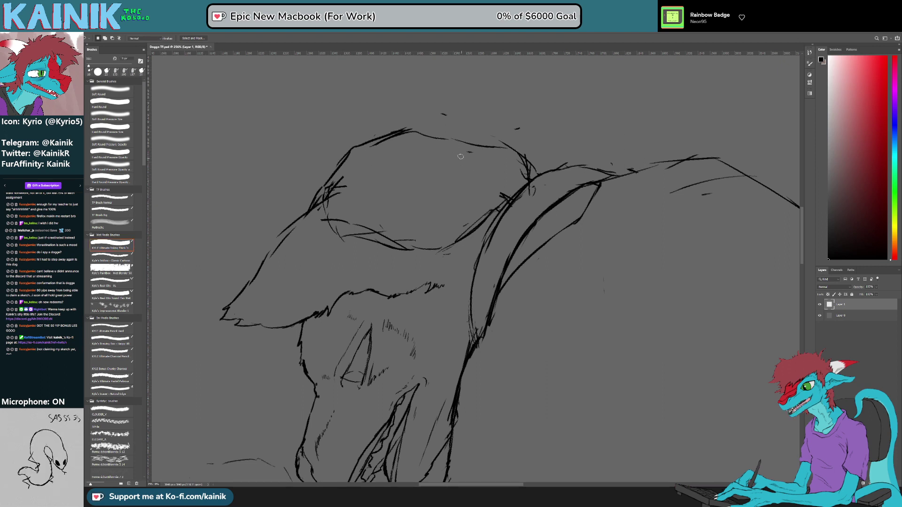
key(b)
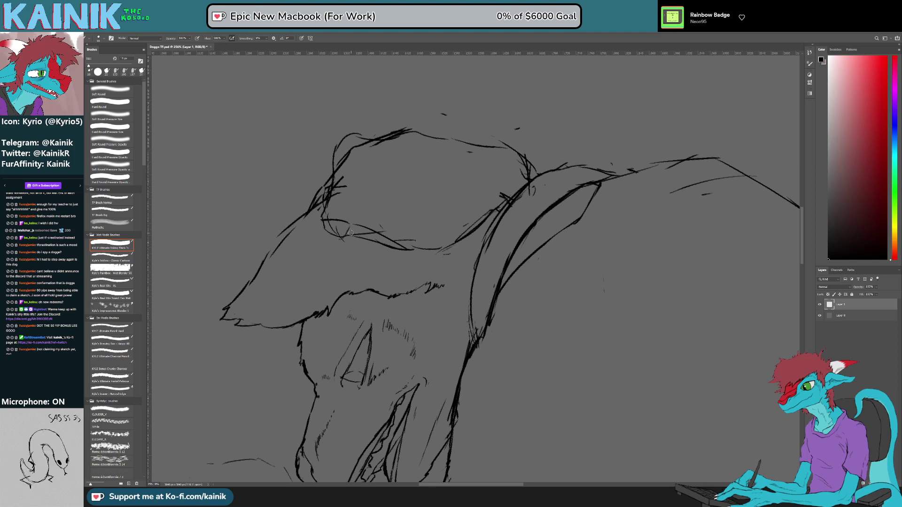
key(e)
key(b)
mouse_move(323, 207)
mouse_down()
mouse_move(341, 233)
mouse_move(332, 235)
mouse_move(346, 231)
mouse_up()
drag(349, 232, 359, 216)
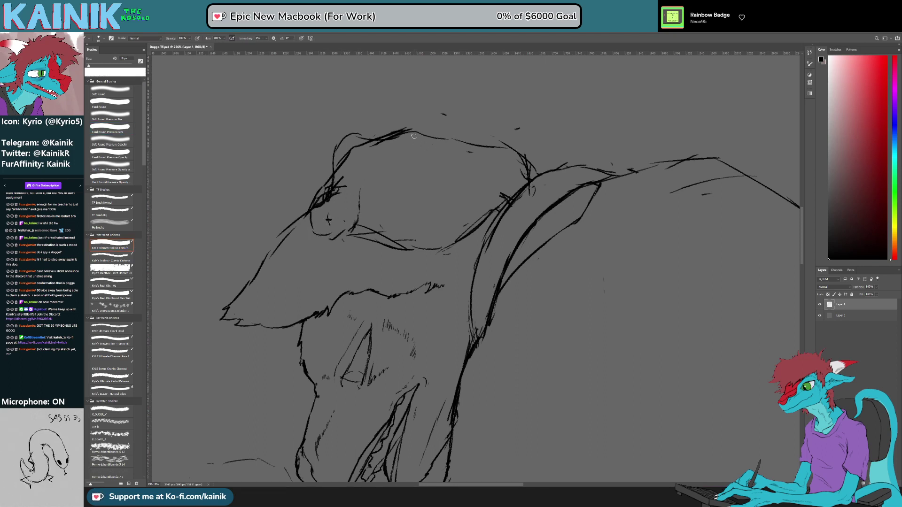
Step: Sketch the upper contour and inner side of a finger-like shape behind the small lobe, erasing overlapping lines
drag(388, 134, 450, 140)
drag(390, 168, 376, 207)
mouse_move(372, 241)
mouse_down()
mouse_move(420, 227)
mouse_move(421, 215)
mouse_up()
key(e)
mouse_move(384, 191)
mouse_down()
mouse_move(394, 156)
mouse_move(367, 195)
mouse_up()
key(b)
mouse_move(373, 154)
mouse_down()
mouse_move(370, 204)
mouse_move(358, 224)
mouse_move(394, 245)
mouse_move(402, 199)
mouse_move(400, 207)
mouse_move(431, 140)
mouse_move(375, 165)
mouse_move(426, 181)
mouse_move(432, 141)
mouse_up()
Step: Erase the old contour in front and redraw the front side of the finger-like shape
key(e)
mouse_move(391, 78)
mouse_down()
mouse_move(383, 109)
mouse_move(332, 134)
mouse_move(351, 137)
mouse_move(341, 155)
mouse_move(366, 155)
mouse_move(353, 134)
mouse_move(342, 143)
mouse_up()
key(b)
mouse_move(354, 78)
mouse_down()
mouse_move(337, 129)
mouse_move(357, 180)
mouse_up()
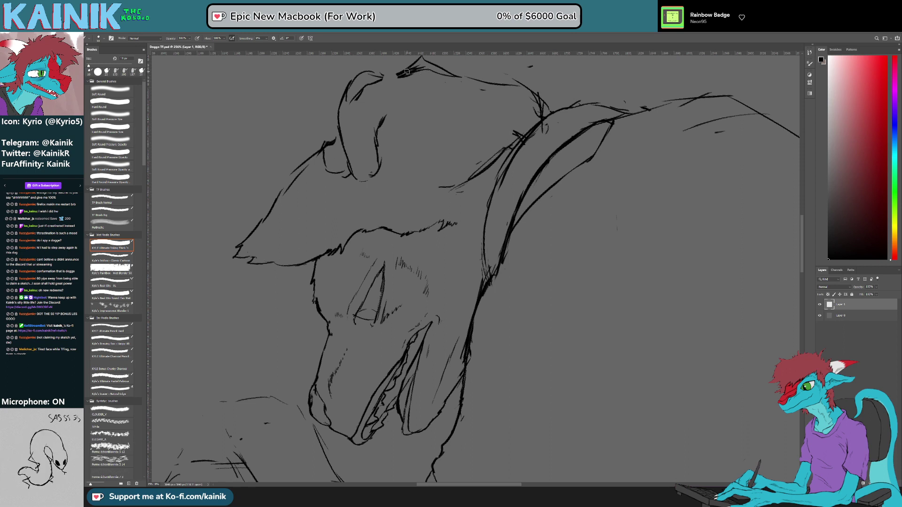
drag(449, 85, 447, 104)
drag(450, 137, 427, 187)
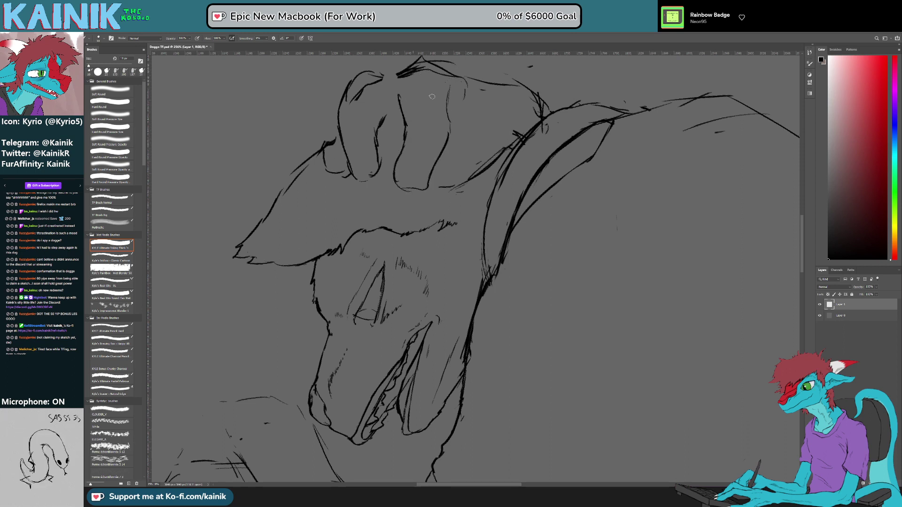
key(e)
drag(398, 96, 443, 155)
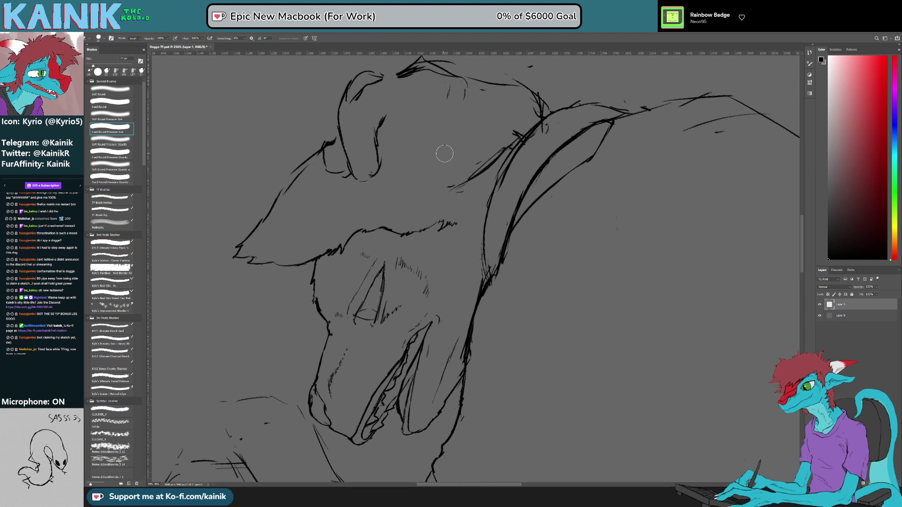
Step: Rework the first finger's inner side and tip, and draw the near side of a second finger beside it, erasing overlapping strokes
key(b)
mouse_move(392, 78)
mouse_down()
mouse_move(402, 145)
mouse_move(390, 113)
mouse_move(391, 171)
mouse_move(405, 190)
mouse_up()
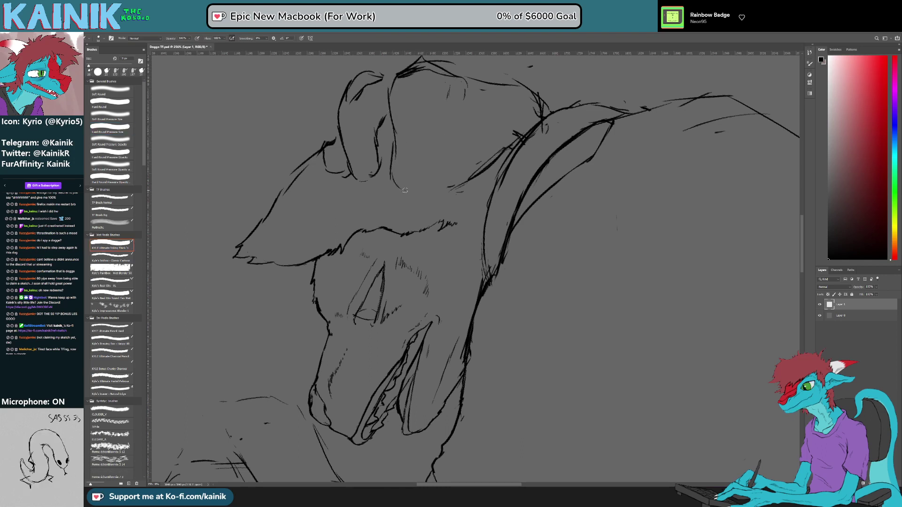
key(e)
drag(397, 113, 424, 175)
key(b)
mouse_move(388, 92)
mouse_down()
mouse_move(395, 162)
mouse_move(426, 167)
mouse_move(432, 125)
mouse_move(433, 163)
mouse_up()
mouse_move(441, 96)
mouse_down()
mouse_move(428, 141)
mouse_move(390, 101)
mouse_up()
key(e)
mouse_move(383, 119)
mouse_down()
mouse_move(378, 164)
mouse_move(363, 151)
mouse_move(371, 112)
mouse_move(345, 150)
mouse_move(354, 179)
mouse_move(384, 152)
mouse_up()
key(b)
drag(404, 77, 374, 136)
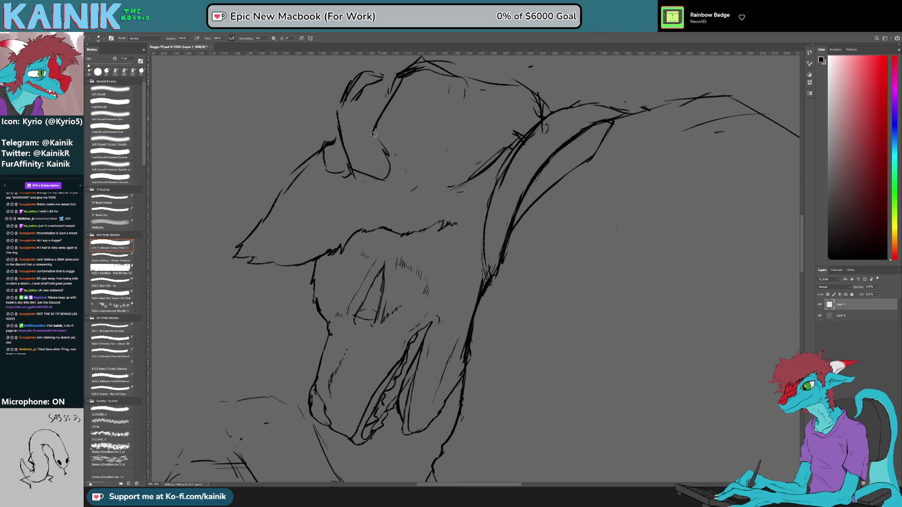
Step: Finish the second finger's tip, sketch a third finger beside it, and add an outer stroke beside the first finger
drag(416, 178, 427, 161)
drag(429, 124, 441, 107)
mouse_move(476, 70)
mouse_down()
mouse_move(444, 71)
mouse_move(437, 104)
mouse_up()
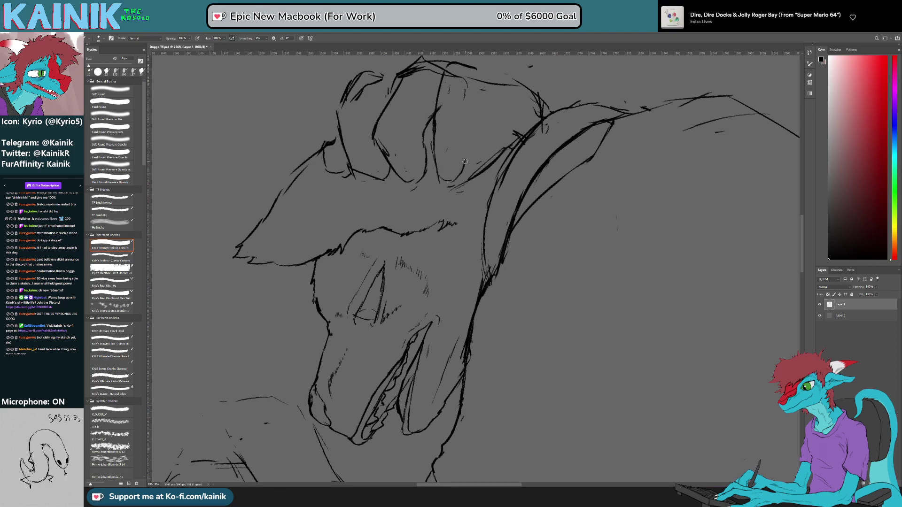
drag(470, 139, 477, 120)
drag(349, 85, 323, 121)
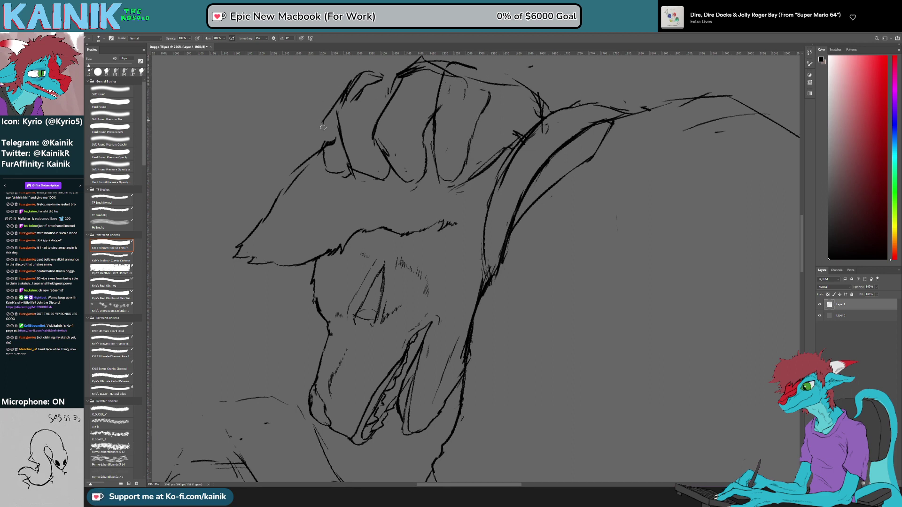
Step: Lasso the three fingers, rotate and reposition them on top of the head with Free Transform, and deselect them
mouse_move(385, 204)
mouse_down()
mouse_move(409, 286)
mouse_move(400, 290)
mouse_up()
key(r)
mouse_move(564, 339)
mouse_down()
mouse_move(413, 371)
mouse_move(622, 322)
mouse_move(607, 337)
mouse_up()
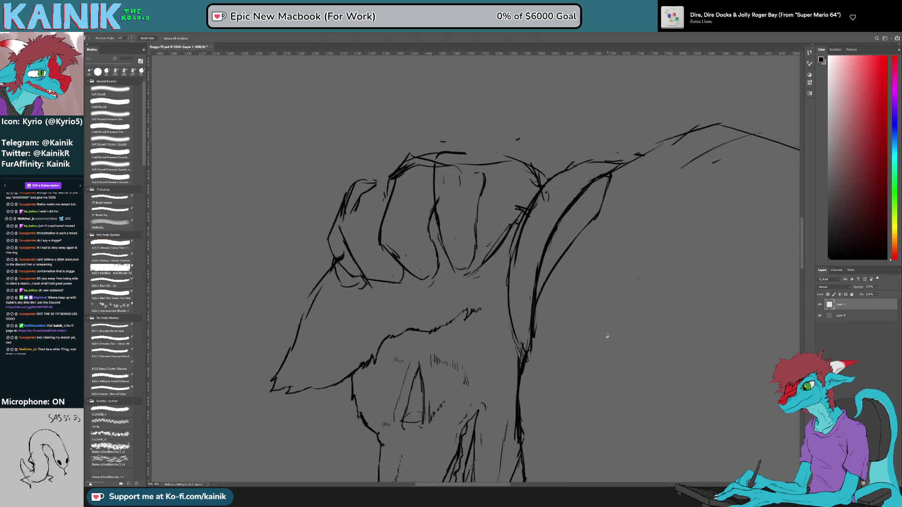
key(l)
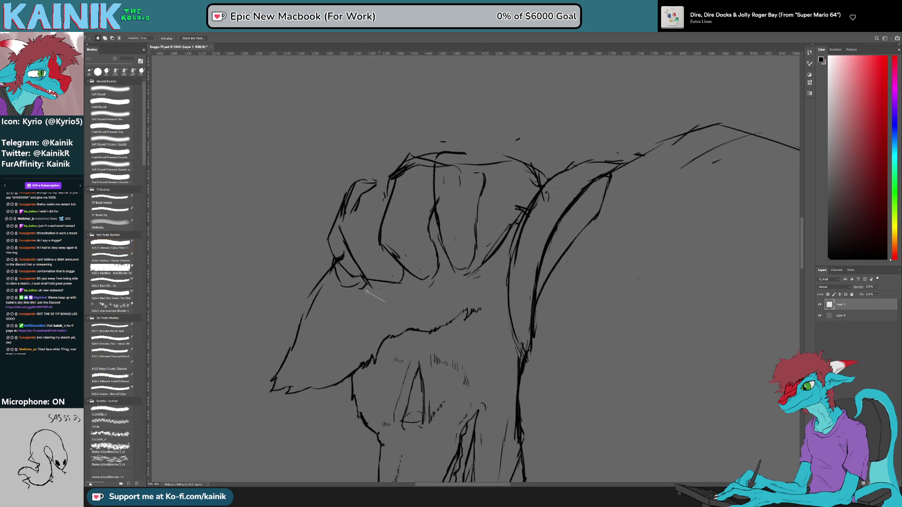
mouse_move(319, 236)
mouse_down()
mouse_move(379, 156)
mouse_move(471, 148)
mouse_up()
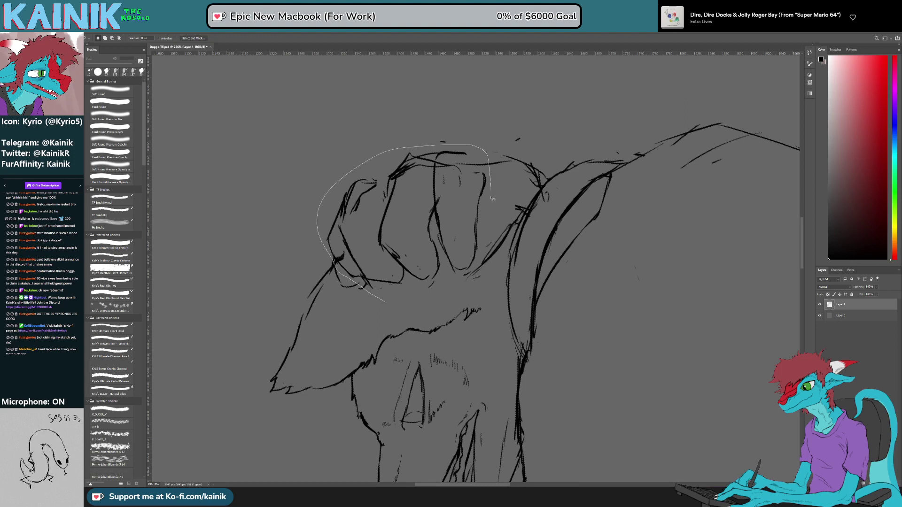
drag(474, 272, 423, 297)
key(ctrl+t)
drag(349, 325, 370, 290)
drag(530, 272, 537, 250)
key(Return)
key(ctrl+d)
Step: Extend the ear's upper contour to meet the first finger
key(r)
drag(622, 341, 577, 329)
key(b)
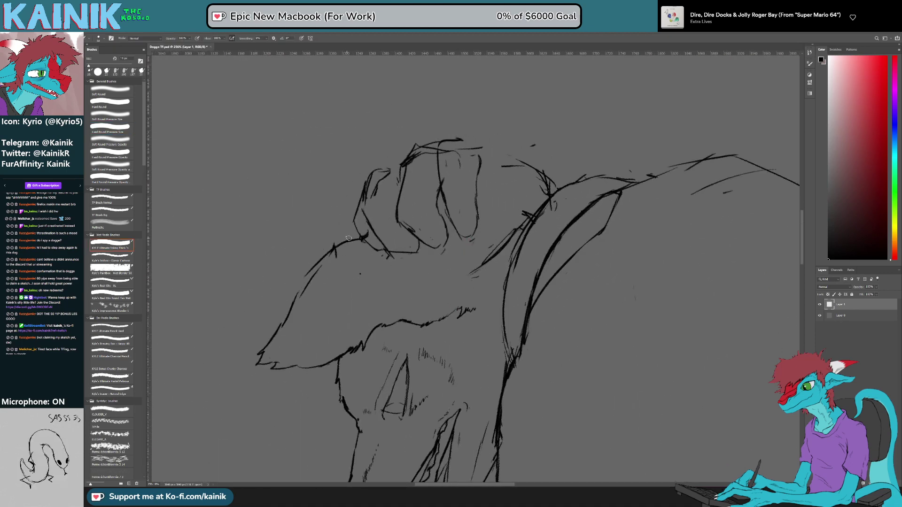
key(r)
mouse_move(621, 266)
mouse_down()
mouse_move(620, 298)
mouse_move(515, 392)
mouse_up()
key(b)
mouse_move(526, 255)
mouse_down()
mouse_move(522, 287)
mouse_move(498, 249)
mouse_move(479, 155)
mouse_up()
key(r)
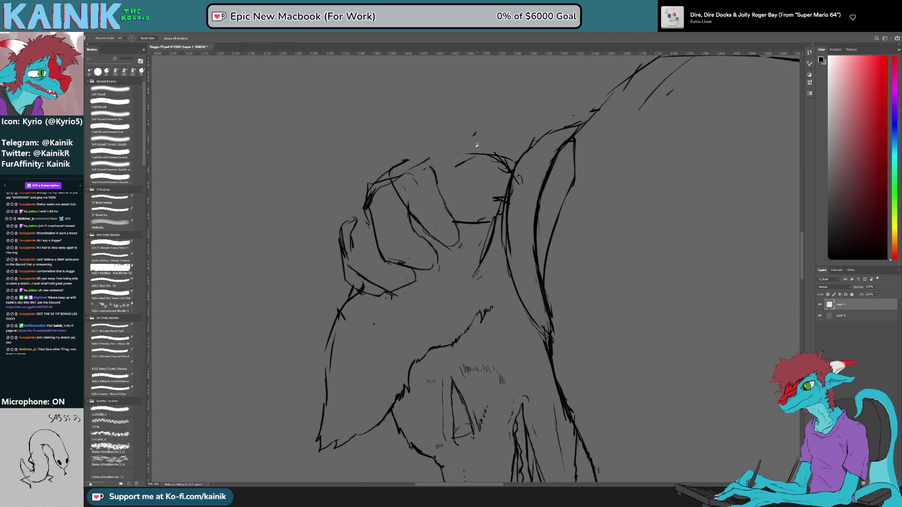
key(ctrl+z)
key(ctrl+z)
Step: Sketch the hand's contour from the third finger towards the collar, erasing the lines that get in the way
key(b)
drag(441, 192, 501, 182)
key(r)
mouse_move(606, 254)
mouse_down()
mouse_move(586, 359)
mouse_move(493, 399)
mouse_up()
key(e)
drag(551, 235, 568, 277)
key(b)
drag(534, 241, 539, 280)
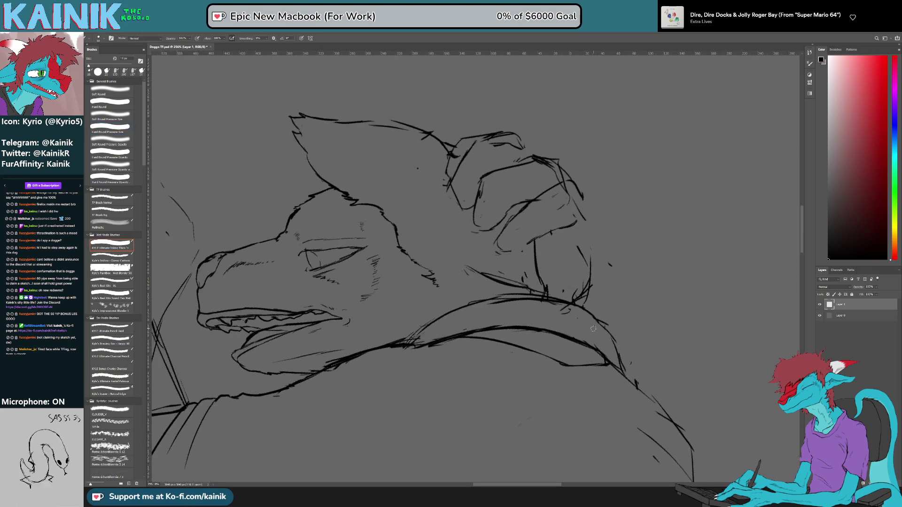
Step: Lasso the whole head together with the hand, move them up relative to the body with Free Transform, and deselect them
key(z)
drag(593, 319, 540, 320)
key(r)
drag(630, 304, 571, 174)
drag(649, 244, 584, 272)
key(l)
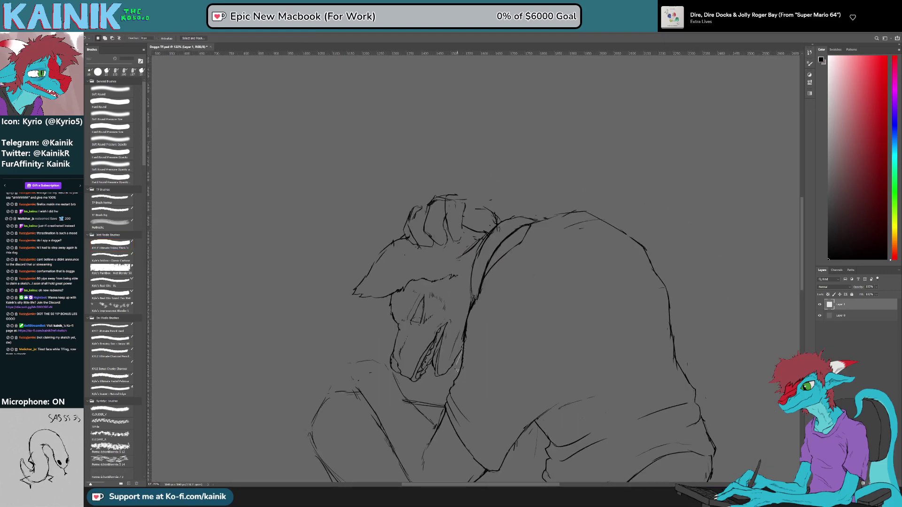
drag(399, 378, 393, 374)
drag(332, 275, 531, 187)
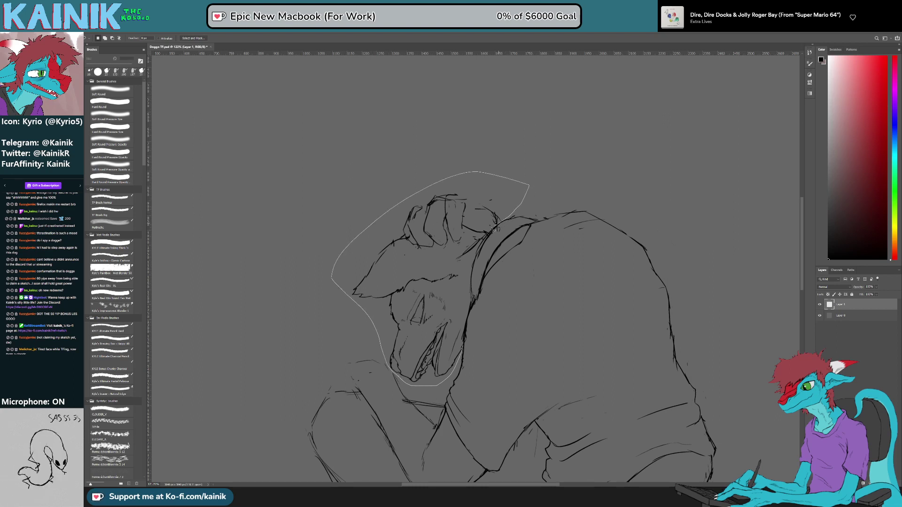
mouse_move(472, 256)
mouse_down()
mouse_move(460, 282)
mouse_move(436, 290)
mouse_move(439, 281)
mouse_up()
key(ctrl+t)
key(Return)
key(ctrl+d)
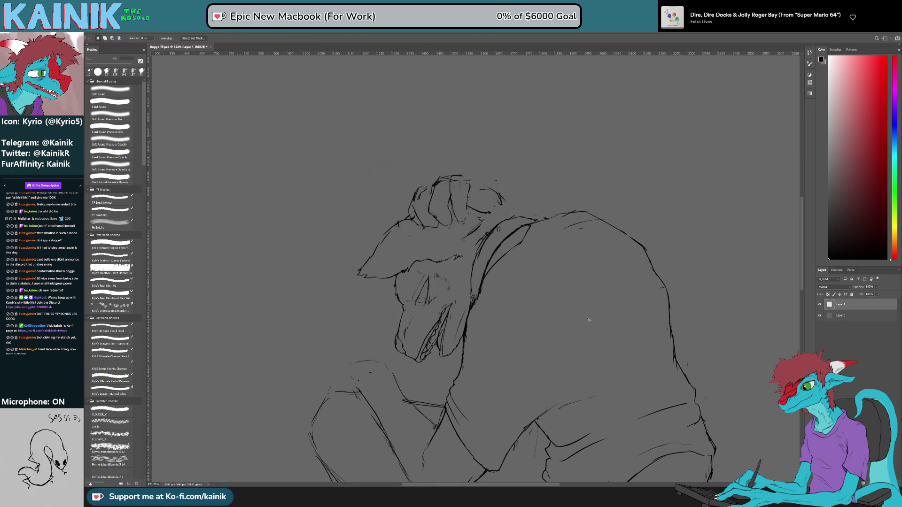
Step: Erase leftover lines between the cheek and the hand, and sketch short neck fur strokes and a line from hand to collar
key(r)
mouse_move(626, 368)
mouse_down()
mouse_move(540, 447)
mouse_move(555, 287)
mouse_move(628, 327)
mouse_up()
drag(557, 316, 626, 359)
key(b)
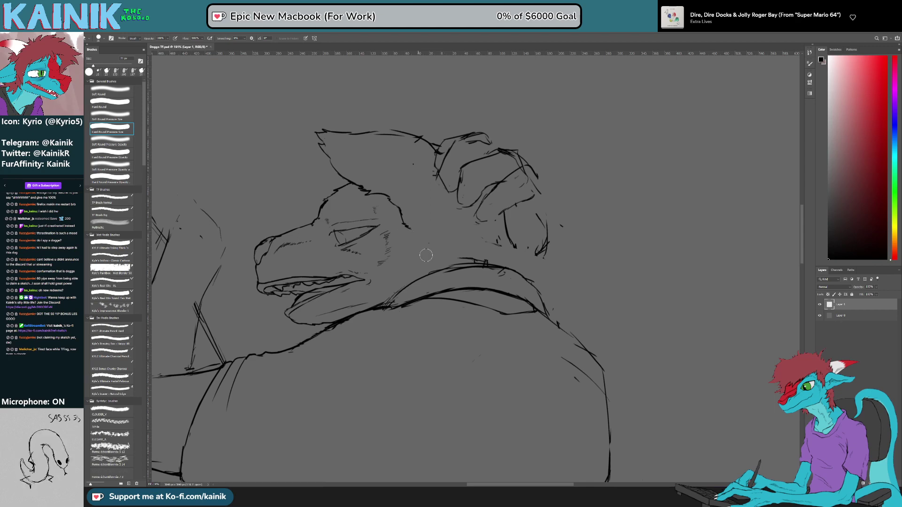
key(b)
key(e)
mouse_move(506, 219)
mouse_down()
mouse_move(516, 243)
mouse_move(507, 259)
mouse_up()
key(b)
key(r)
mouse_move(590, 267)
mouse_down()
mouse_move(497, 146)
mouse_move(571, 199)
mouse_up()
key(b)
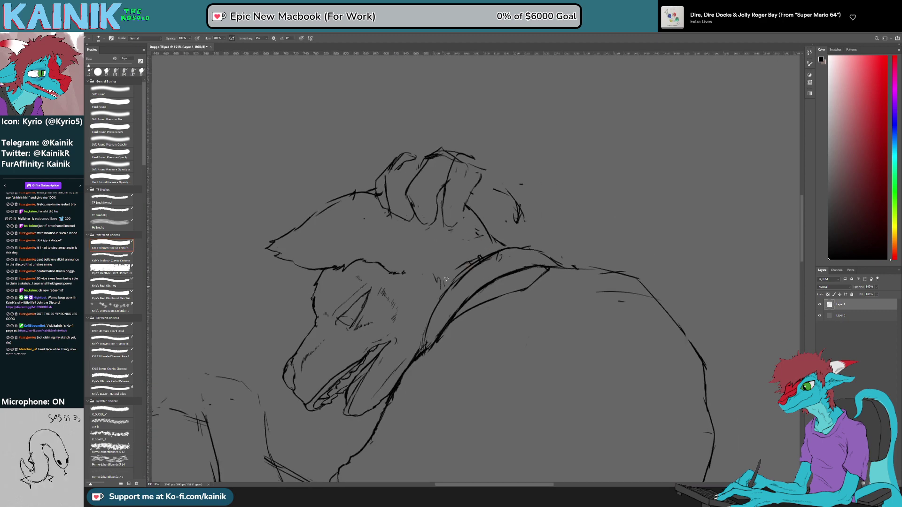
Step: Erase the overlapping lines where the neck meets the collar
key(e)
mouse_move(482, 252)
mouse_down()
mouse_move(473, 265)
mouse_move(482, 256)
mouse_up()
key(r)
drag(582, 208, 475, 147)
key(e)
drag(417, 241, 595, 301)
Step: Lasso the fingers, rotate them slightly and move them down closer to the ear with Free Transform, and deselect them
key(r)
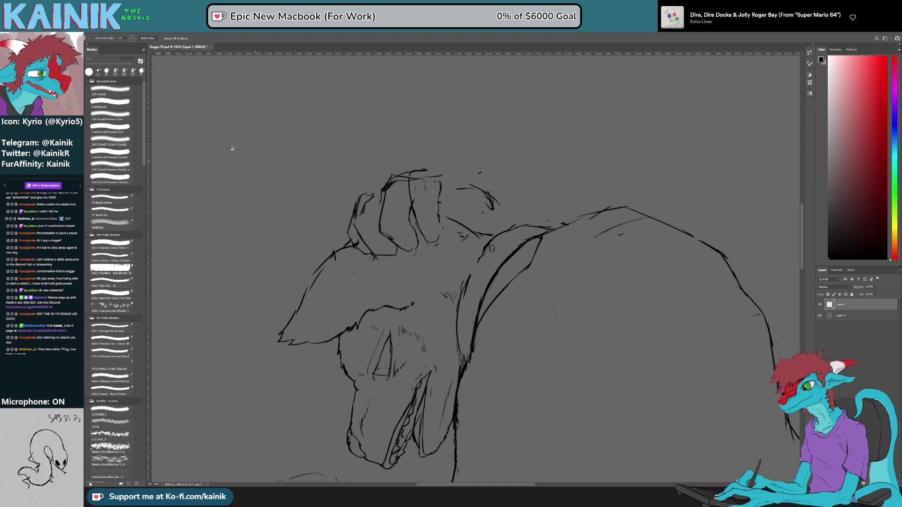
key(l)
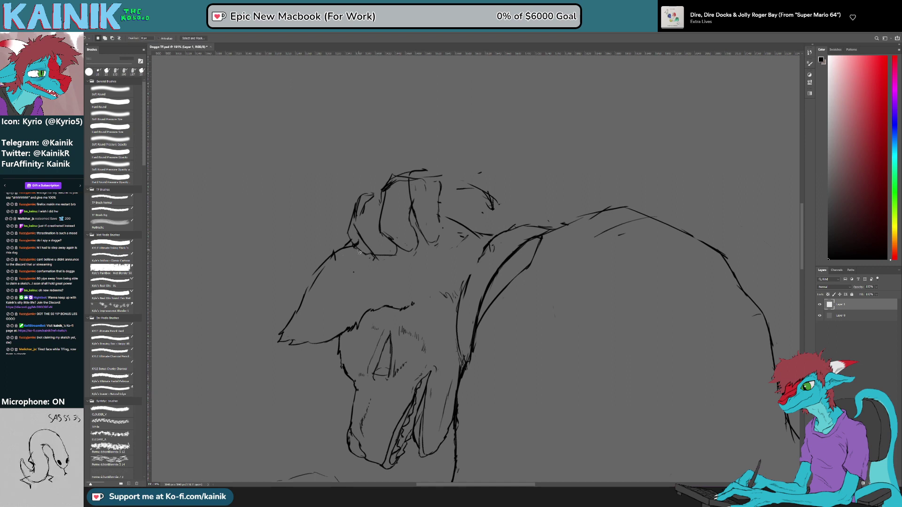
mouse_move(420, 163)
mouse_down()
mouse_move(440, 168)
mouse_move(450, 191)
mouse_up()
drag(357, 264, 357, 262)
key(ctrl+t)
drag(389, 222, 394, 245)
drag(426, 153, 438, 150)
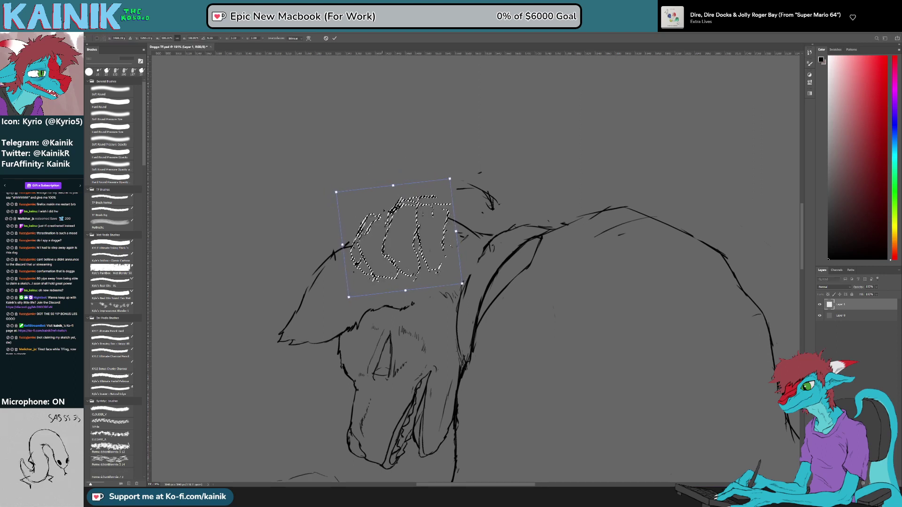
drag(381, 209, 384, 207)
key(Return)
key(ctrl+d)
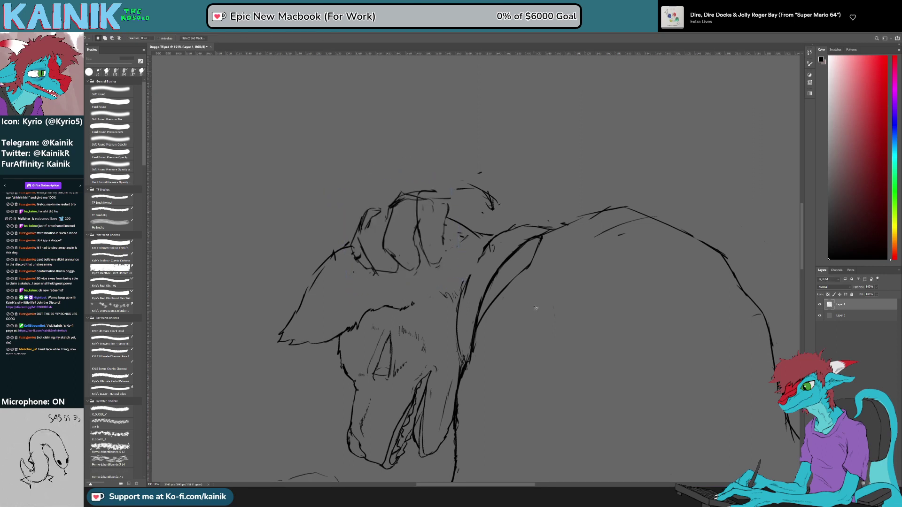
Step: Sketch a small rounded shape between the third finger and the collar
key(r)
mouse_move(587, 202)
mouse_down()
mouse_move(622, 210)
mouse_move(590, 201)
mouse_up()
key(b)
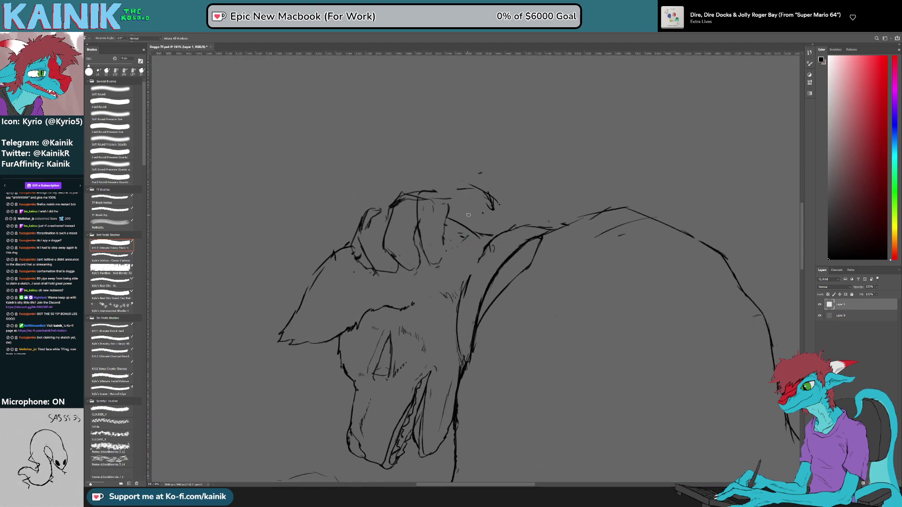
key(b)
mouse_move(463, 214)
mouse_down()
mouse_move(457, 233)
mouse_move(574, 322)
mouse_move(574, 303)
mouse_up()
key(r)
key(b)
drag(471, 198, 468, 206)
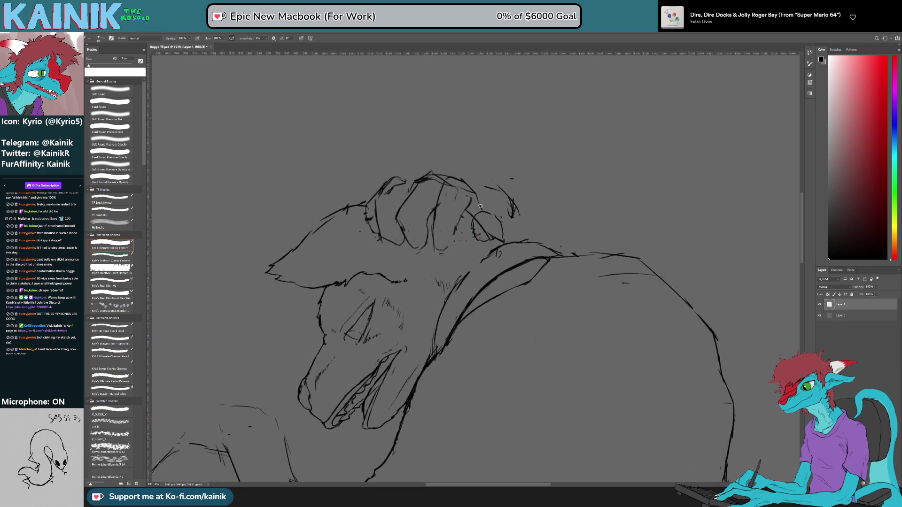
Step: Erase the third finger's rough lines and redraw it with a rounded knuckle and clean sides
key(r)
mouse_move(598, 272)
mouse_down()
mouse_move(560, 342)
mouse_move(593, 234)
mouse_up()
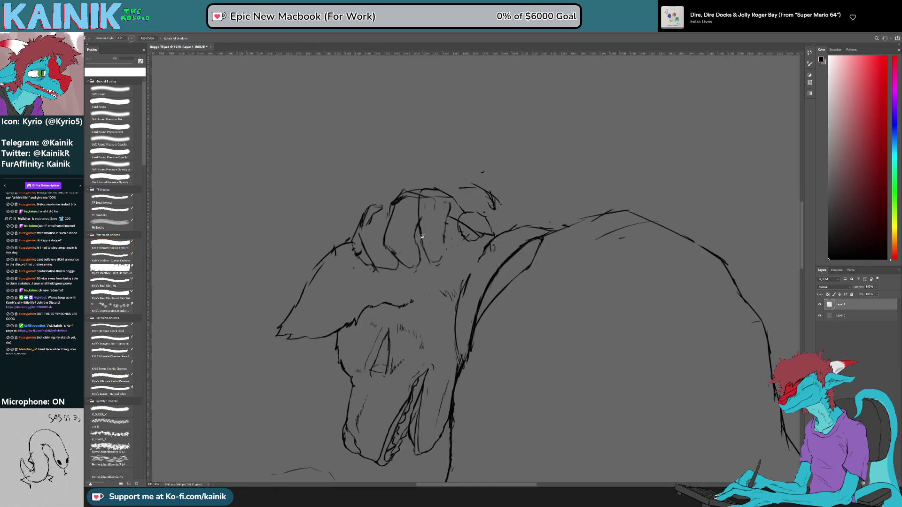
key(b)
key(e)
mouse_move(433, 200)
mouse_down()
mouse_move(418, 222)
mouse_move(418, 200)
mouse_move(434, 178)
mouse_move(424, 170)
mouse_move(429, 186)
mouse_move(446, 199)
mouse_move(433, 183)
mouse_move(455, 201)
mouse_up()
key(b)
key(e)
key(b)
key(e)
key(b)
drag(448, 237, 450, 211)
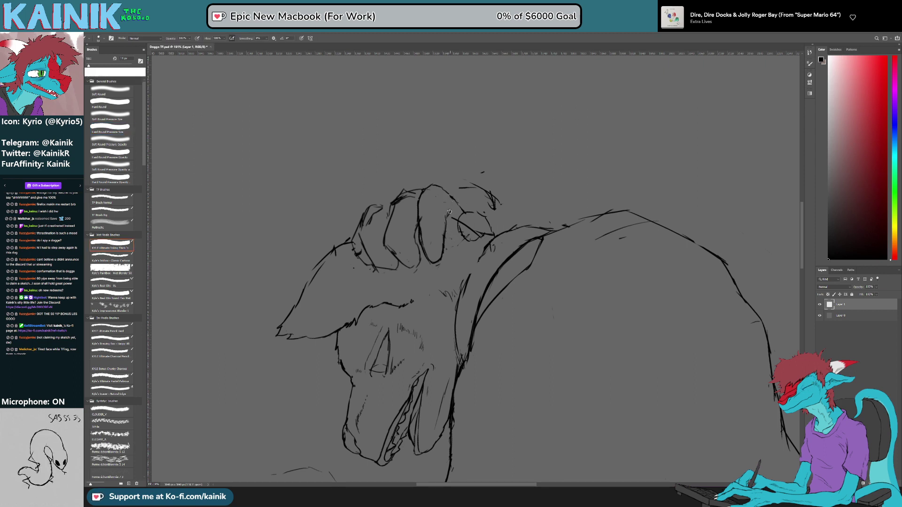
Step: Clear the lines inside the rounded shape near the collar and redraw the second finger's upper contour
key(e)
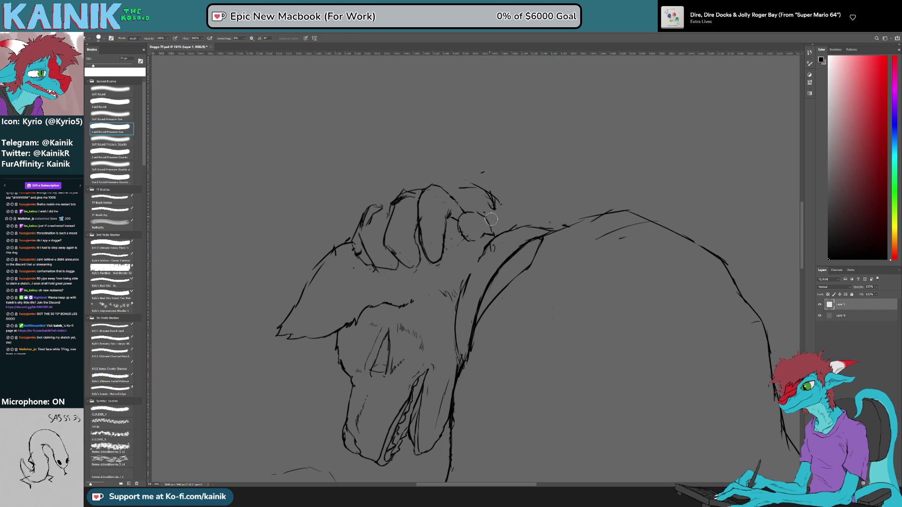
key(b)
key(b)
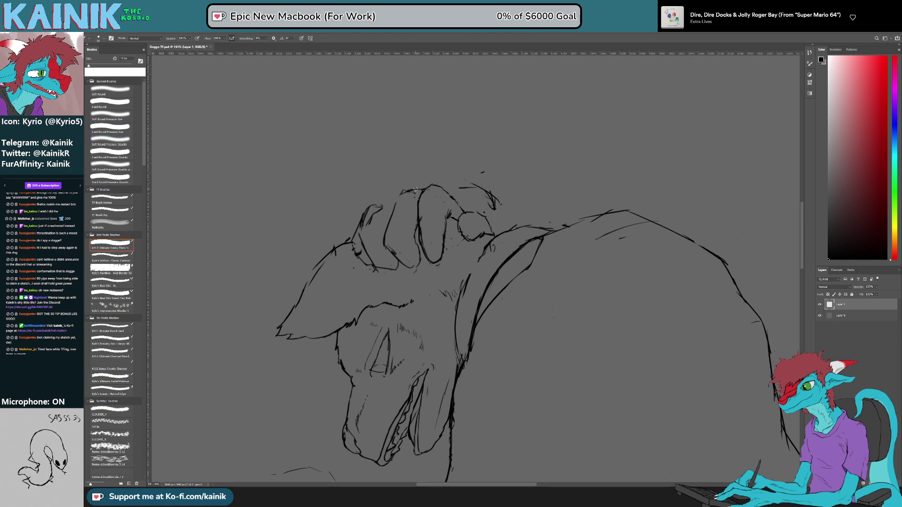
key(e)
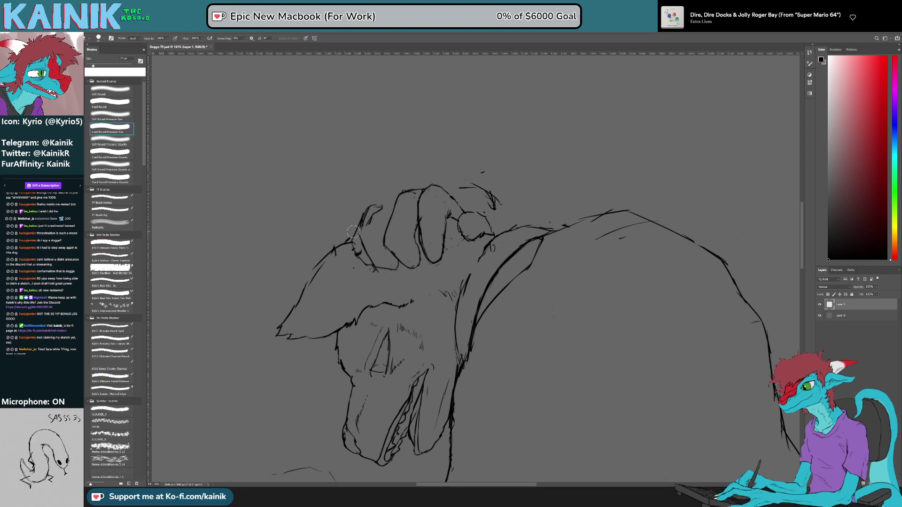
Step: Clean up the first finger next to the ear, erasing its rough lines and redrawing its knuckle, side and tip
key(b)
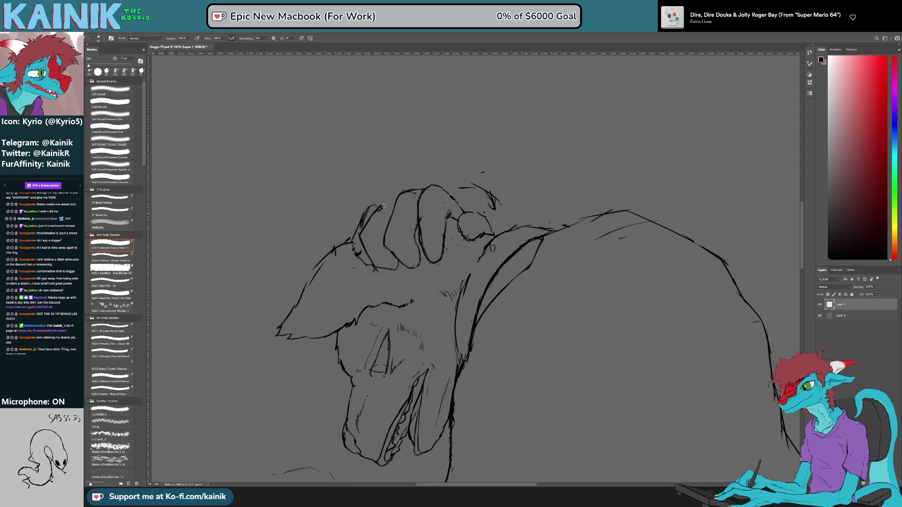
key(e)
drag(381, 207, 393, 202)
key(b)
key(e)
mouse_move(375, 267)
mouse_down()
mouse_move(365, 225)
mouse_move(378, 264)
mouse_move(397, 270)
mouse_move(374, 263)
mouse_move(396, 265)
mouse_up()
key(b)
key(e)
key(b)
key(e)
mouse_move(366, 211)
mouse_down()
mouse_move(358, 231)
mouse_move(377, 207)
mouse_move(362, 256)
mouse_up()
key(b)
key(e)
key(b)
Step: Rework the eye with a small iris and darken its outline
key(r)
mouse_move(385, 292)
mouse_down()
mouse_move(504, 326)
mouse_move(451, 326)
mouse_move(363, 372)
mouse_move(341, 246)
mouse_move(477, 262)
mouse_move(439, 304)
mouse_move(417, 258)
mouse_move(410, 305)
mouse_up()
key(e)
key(r)
key(b)
key(r)
key(b)
key(b)
key(e)
key(b)
drag(412, 274, 412, 335)
key(r)
key(r)
mouse_move(498, 357)
mouse_down()
mouse_move(407, 394)
mouse_move(441, 203)
mouse_up()
key(b)
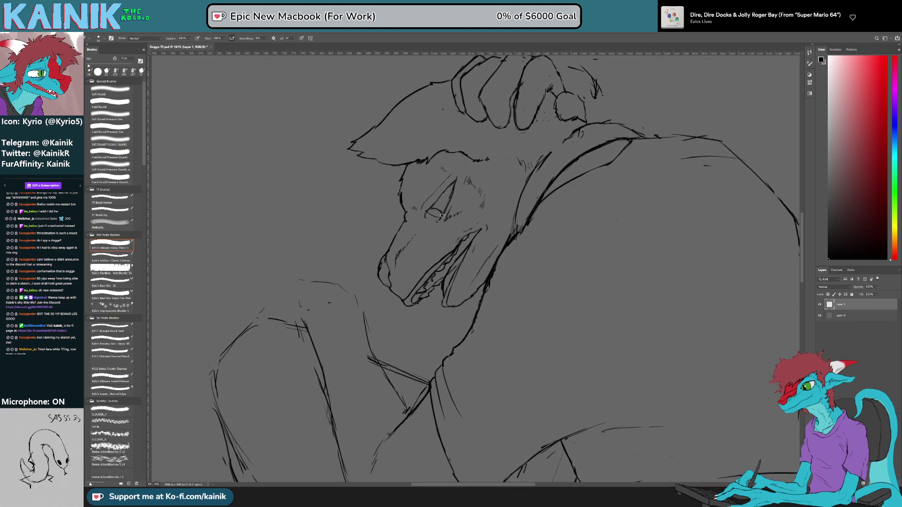
drag(442, 215, 438, 220)
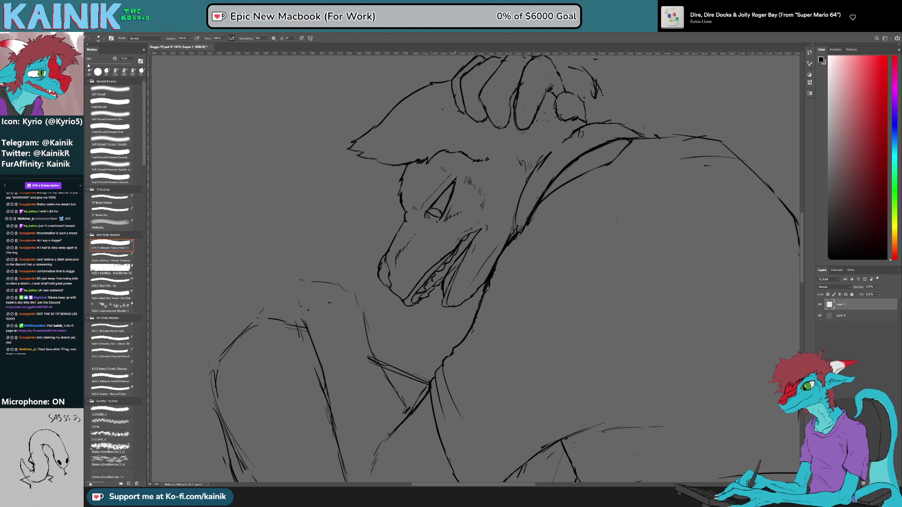
Step: Erase stray marks along the front of the nose and muzzle
mouse_move(496, 375)
mouse_down()
mouse_move(530, 405)
mouse_move(557, 327)
mouse_up()
key(e)
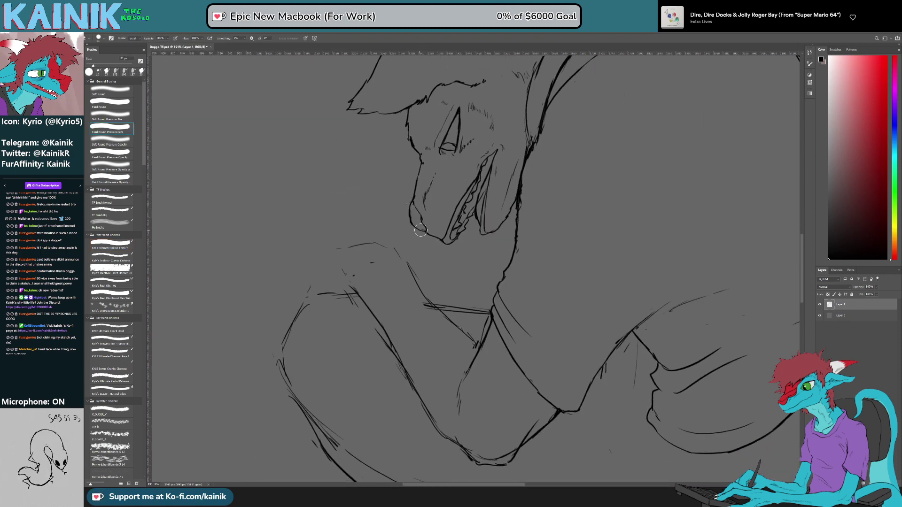
mouse_move(422, 231)
mouse_down()
mouse_move(425, 220)
mouse_move(402, 261)
mouse_up()
key(b)
Step: Examine the proportions of the whole crouching figure and return to a close view of the head and jaw
drag(445, 348, 363, 224)
scroll(368, 228, down, 10)
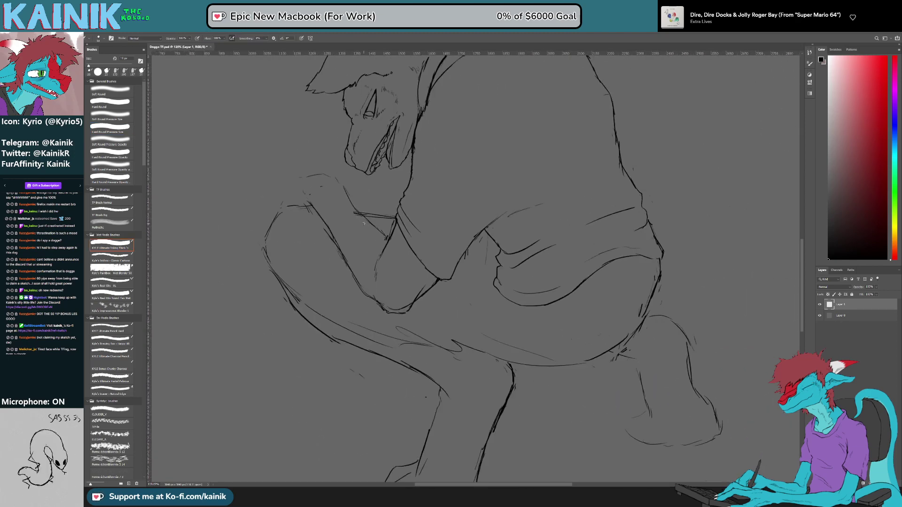
scroll(571, 255, up, 1)
key(r)
drag(606, 267, 666, 301)
scroll(443, 187, up, 6)
scroll(343, 146, up, 5)
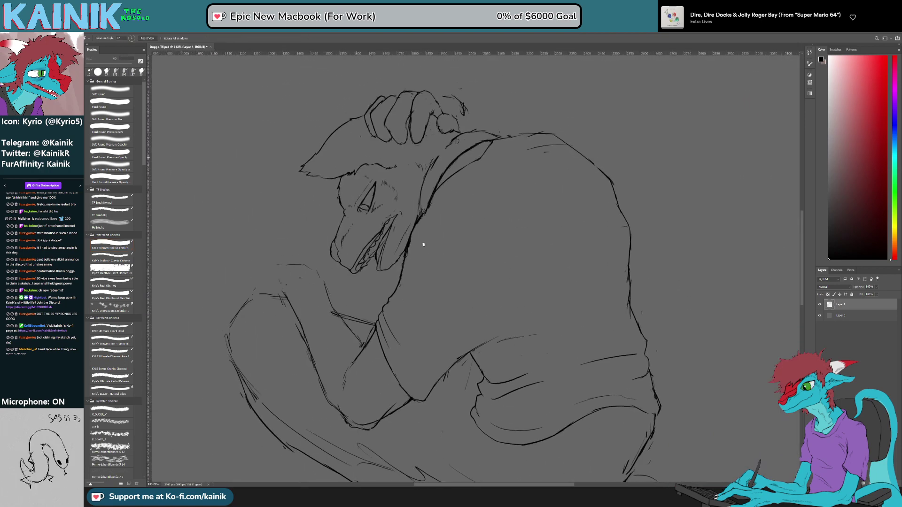
key(b)
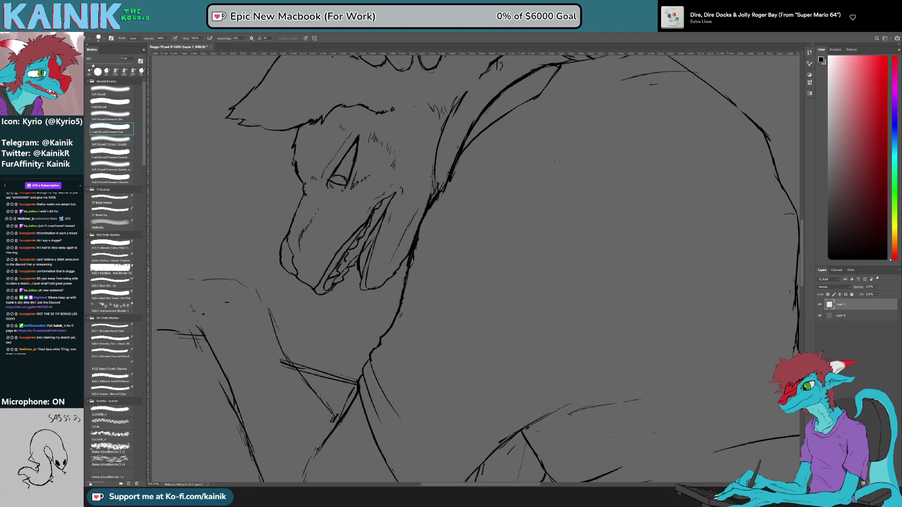
key(b)
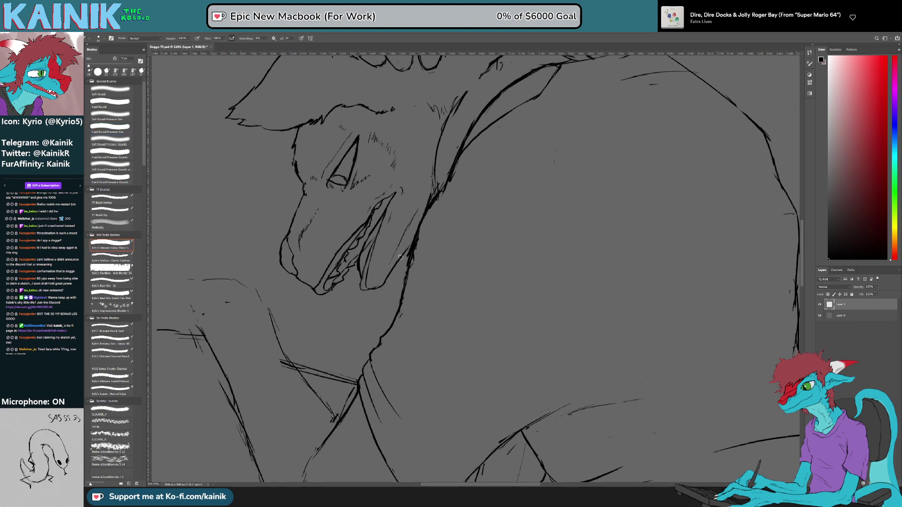
key(r)
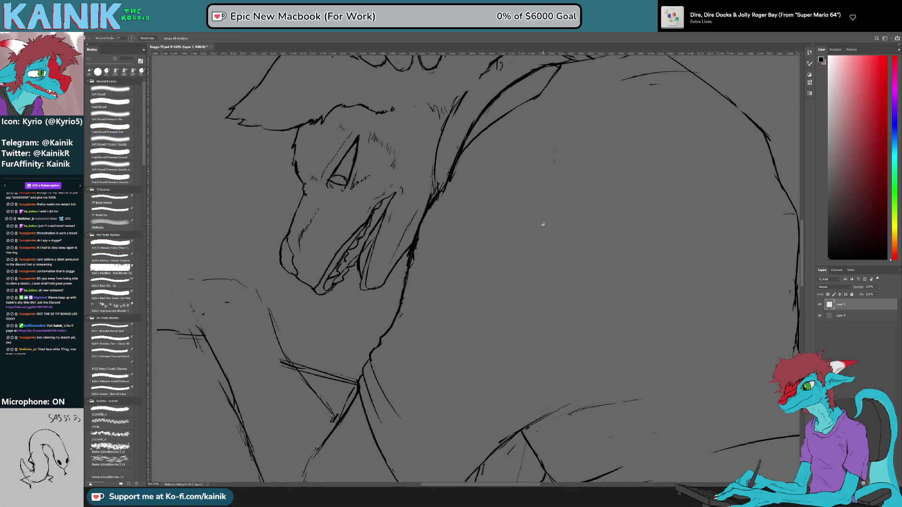
Step: Draw short, jagged fur tufts on the side of the head between the ear and the neck
scroll(539, 221, down, 5)
scroll(642, 289, up, 1)
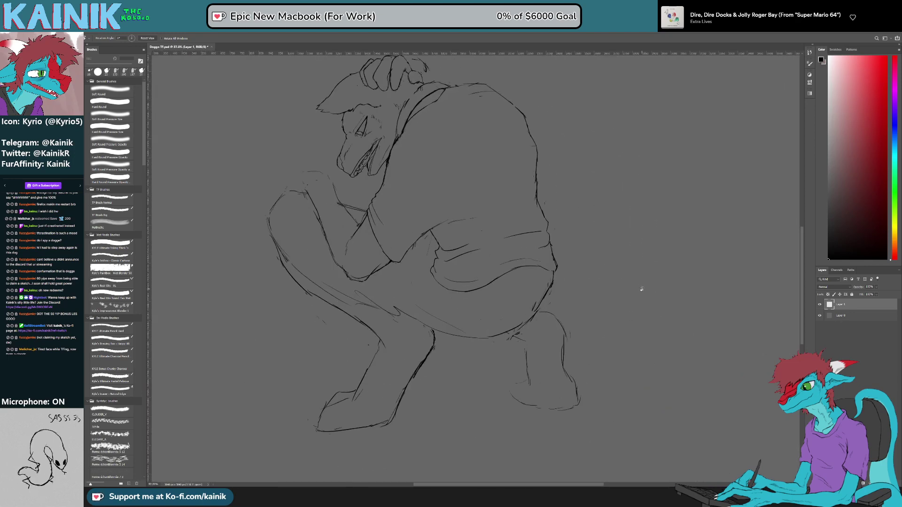
drag(591, 230, 597, 260)
scroll(403, 128, up, 5)
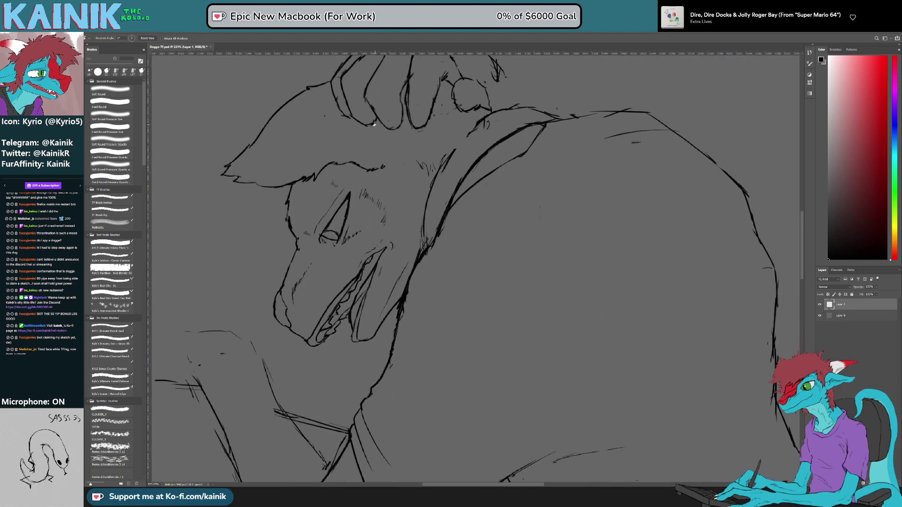
key(b)
mouse_move(393, 166)
mouse_down()
mouse_move(398, 190)
mouse_move(425, 182)
mouse_up()
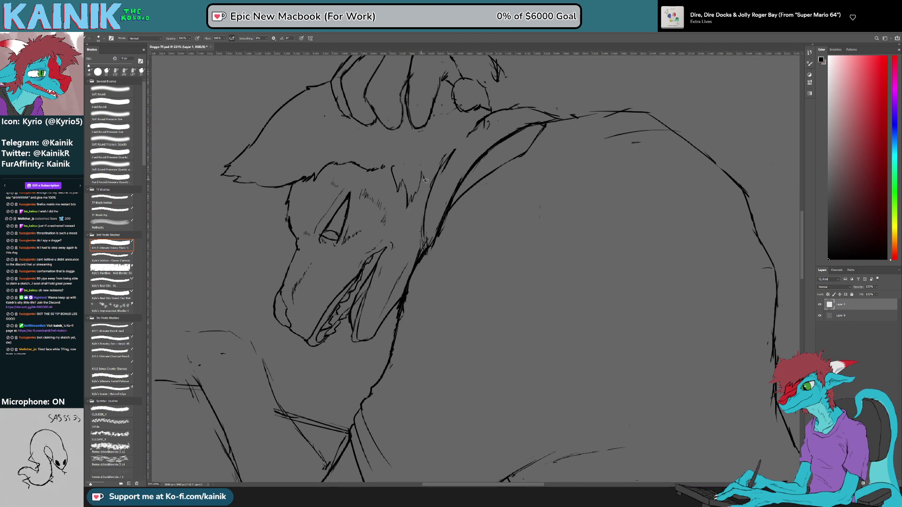
drag(448, 135, 428, 184)
key(e)
key(b)
key(e)
key(b)
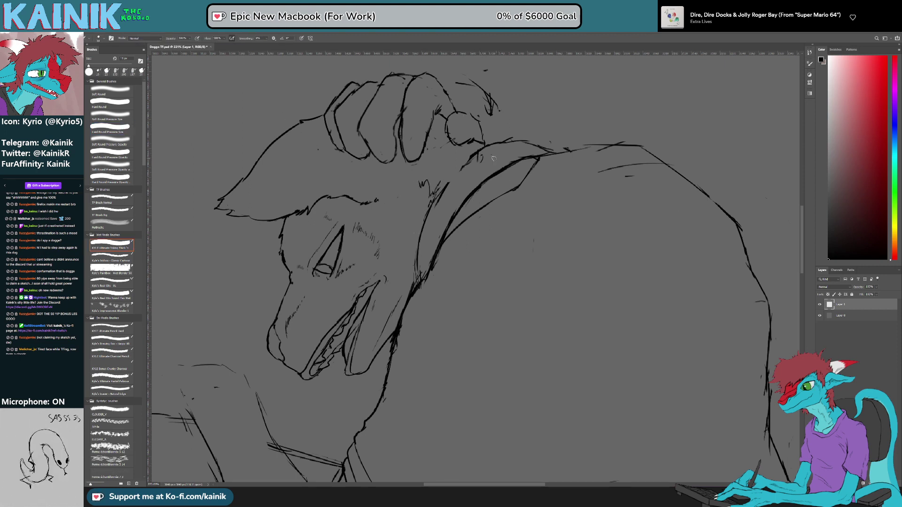
Step: Erase the small stray mark inside the furry neck area below the thumb
mouse_move(478, 184)
mouse_down()
mouse_move(496, 146)
mouse_move(478, 190)
mouse_move(508, 151)
mouse_move(489, 166)
mouse_up()
key(ctrl+z)
key(e)
key(b)
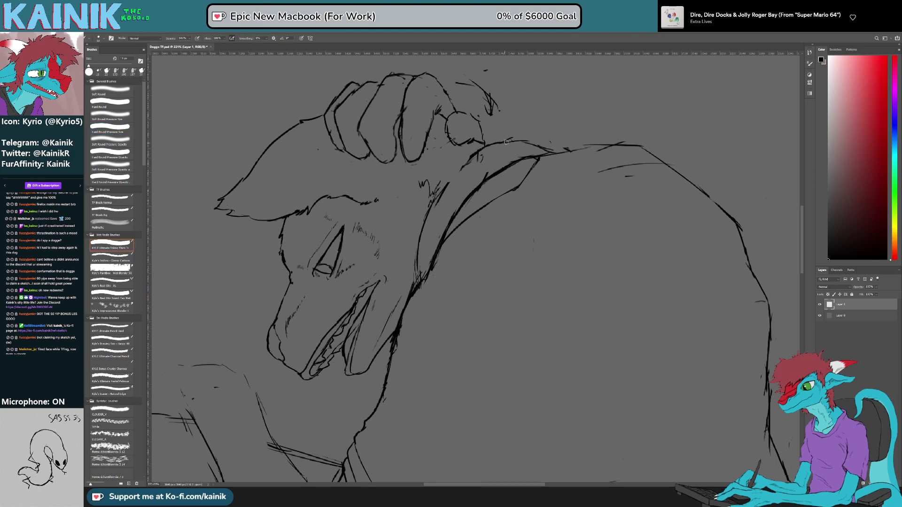
Step: Rework the thumb on top of the head and add a fur stroke running from it towards the shoulders
mouse_move(501, 127)
mouse_down()
mouse_move(487, 120)
mouse_move(355, 222)
mouse_up()
key(e)
key(r)
key(e)
key(b)
mouse_move(368, 189)
mouse_down()
mouse_move(353, 218)
mouse_move(454, 322)
mouse_move(552, 174)
mouse_up()
key(r)
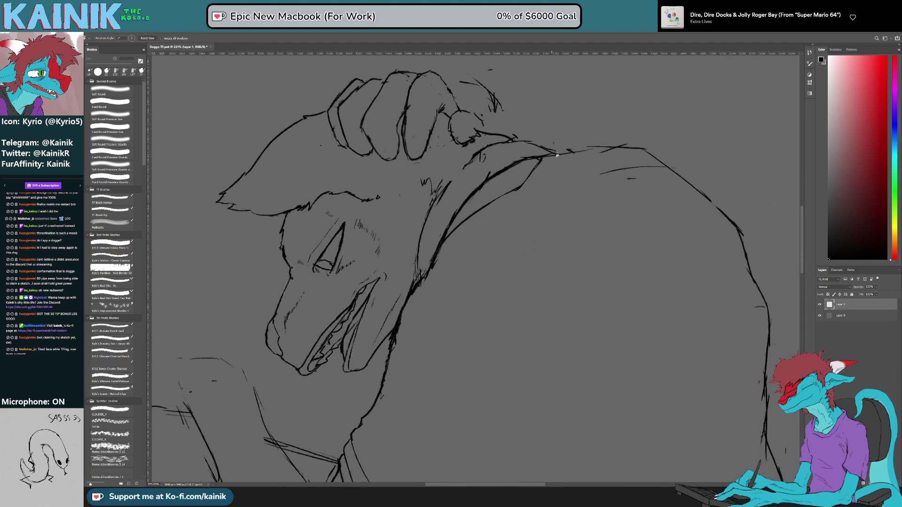
Step: Turn the neckline's smooth edges into jagged fur, with pointed tufts where it meets the upper back
key(b)
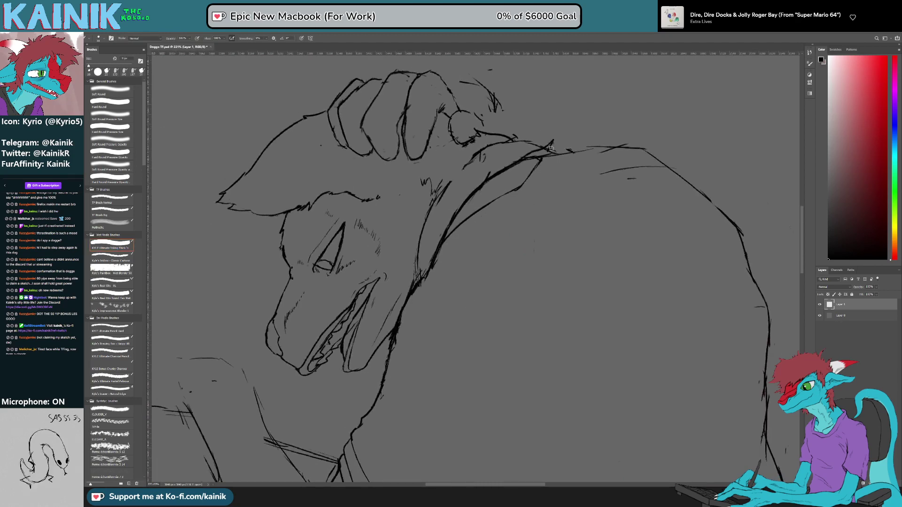
key(e)
mouse_move(534, 161)
mouse_down()
mouse_move(458, 201)
mouse_move(481, 184)
mouse_up()
key(b)
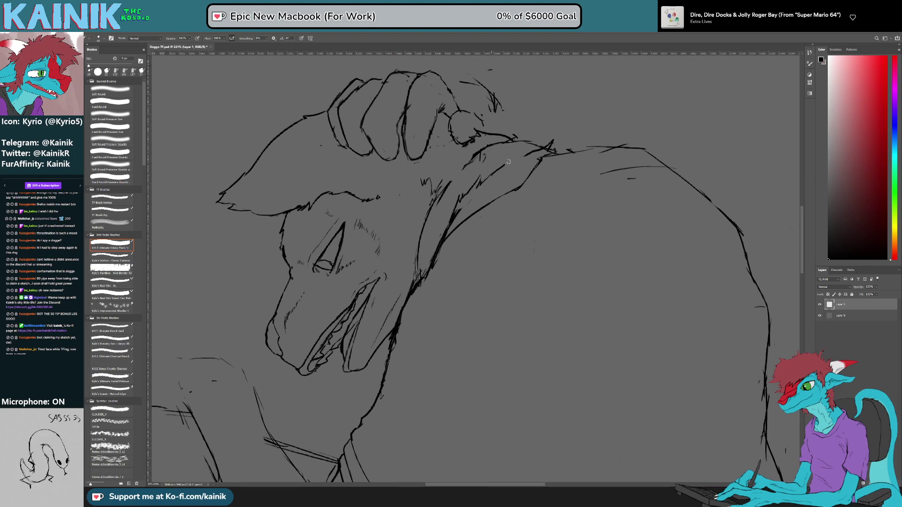
key(e)
drag(458, 226, 501, 195)
key(b)
drag(455, 230, 511, 192)
drag(489, 286, 514, 219)
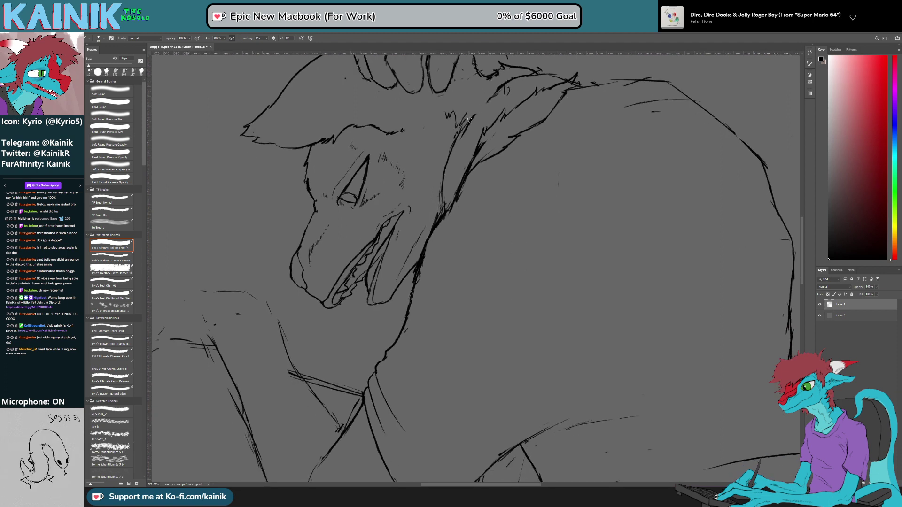
Step: Erase the rough inner lines of the neck fur and redraw them cleanly behind the jaw
key(e)
mouse_move(473, 125)
mouse_down()
mouse_move(511, 91)
mouse_move(501, 93)
mouse_up()
key(b)
key(e)
key(e)
mouse_move(442, 181)
mouse_down()
mouse_move(442, 214)
mouse_move(485, 241)
mouse_move(478, 319)
mouse_up()
key(b)
key(e)
key(b)
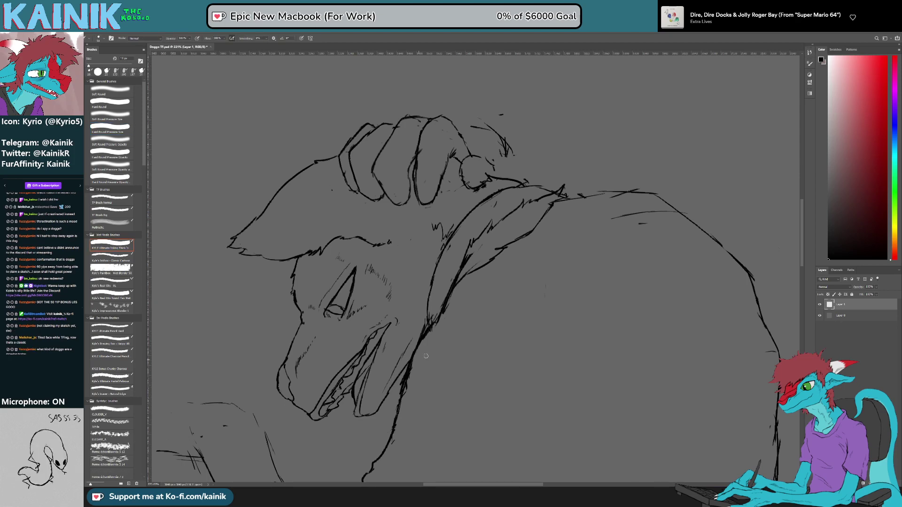
Step: Erase the rough upper back outline next to the neck fur and redraw it as a cleaner curve
drag(423, 256, 326, 263)
drag(493, 319, 513, 325)
scroll(494, 341, up, 5)
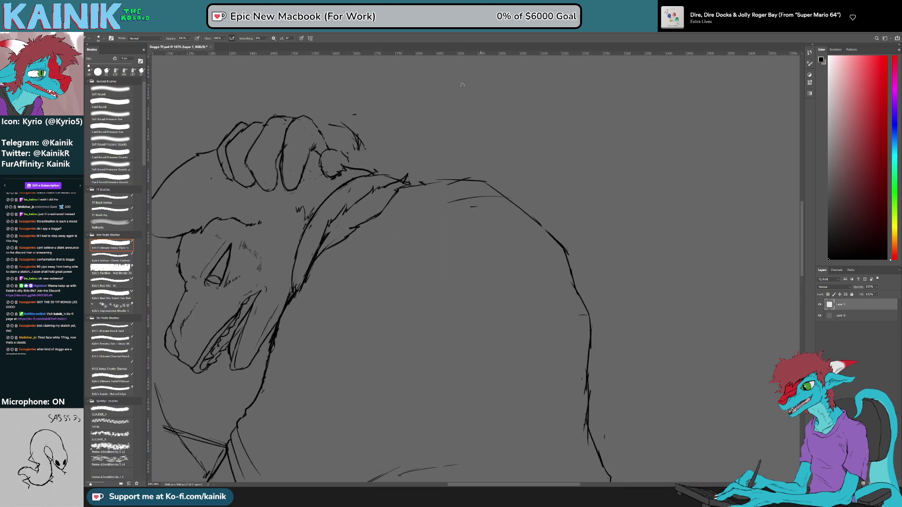
key(e)
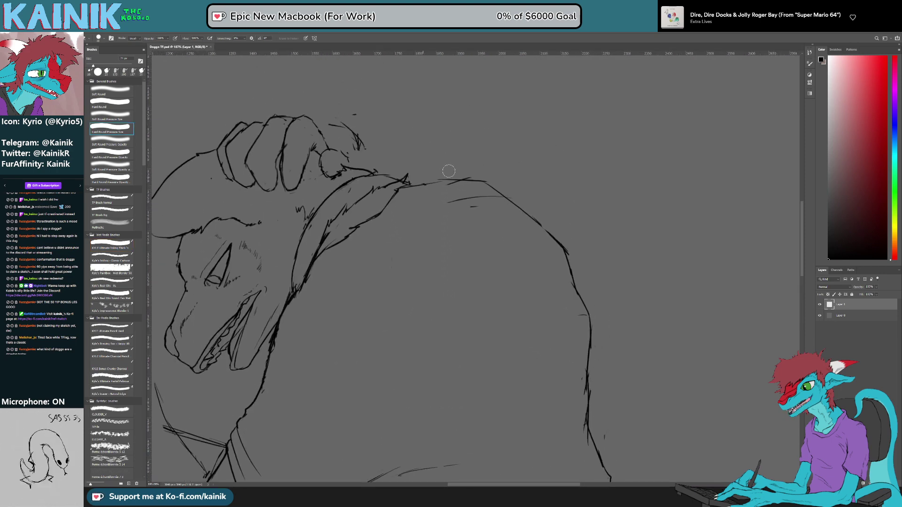
key(r)
mouse_move(474, 174)
mouse_down()
mouse_move(377, 164)
mouse_move(366, 220)
mouse_up()
drag(376, 269, 374, 275)
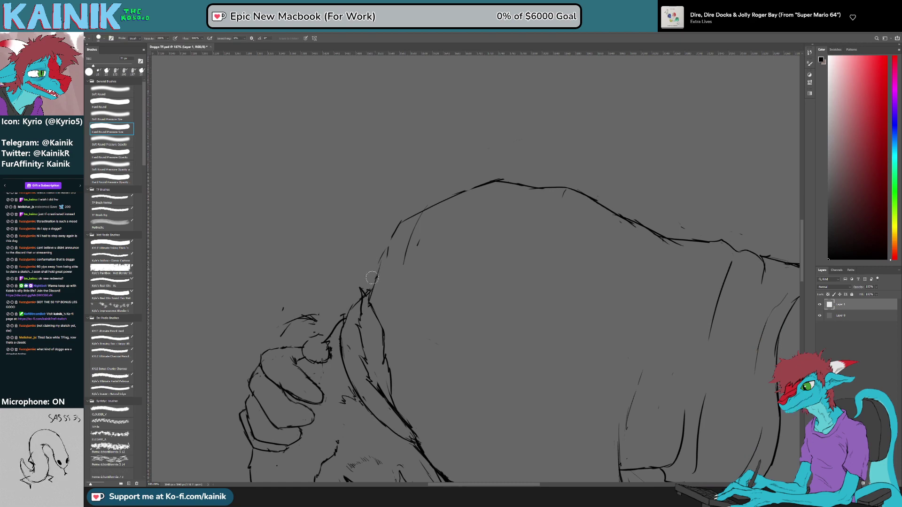
mouse_move(414, 230)
mouse_down()
mouse_move(406, 263)
mouse_move(419, 242)
mouse_move(369, 299)
mouse_up()
key(b)
mouse_move(387, 240)
mouse_down()
mouse_move(374, 278)
mouse_move(477, 263)
mouse_move(473, 207)
mouse_move(555, 251)
mouse_up()
Step: Draw the outline of the bent hand resting over the knee and erase its rough marks
key(r)
drag(495, 368, 526, 143)
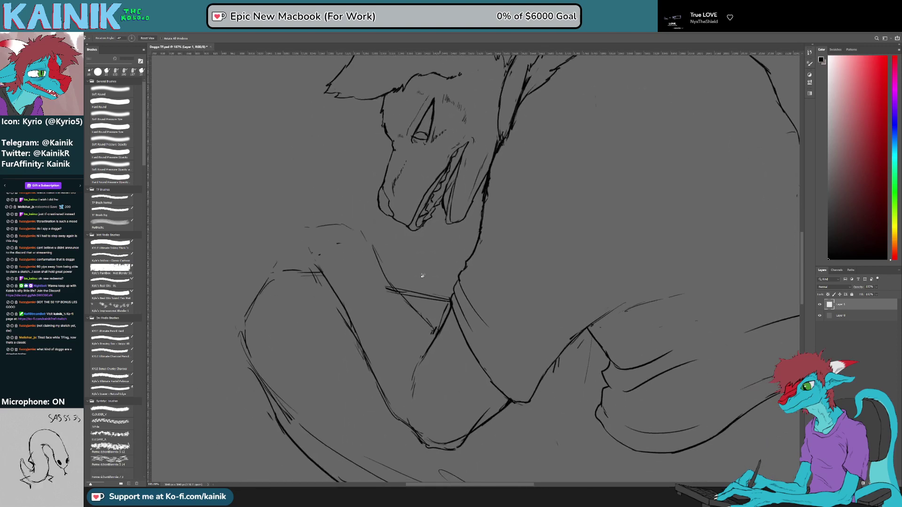
key(b)
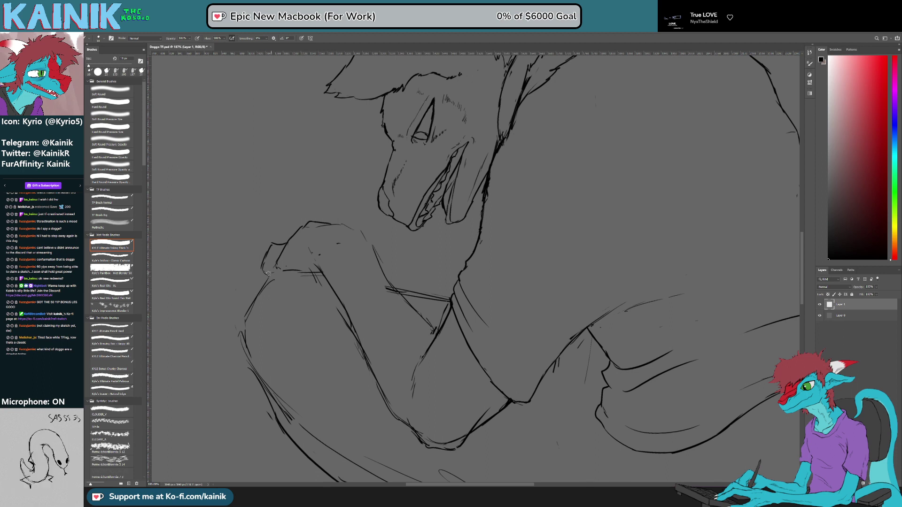
drag(271, 263, 252, 300)
key(e)
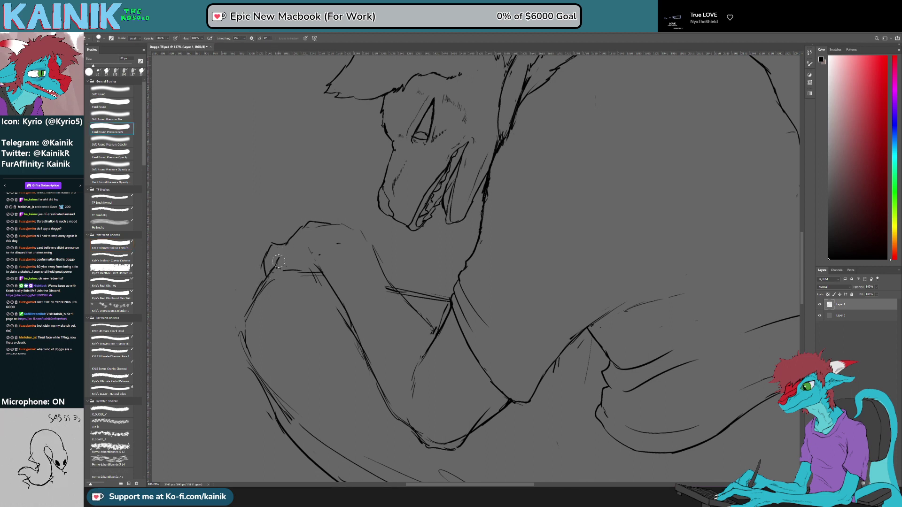
key(b)
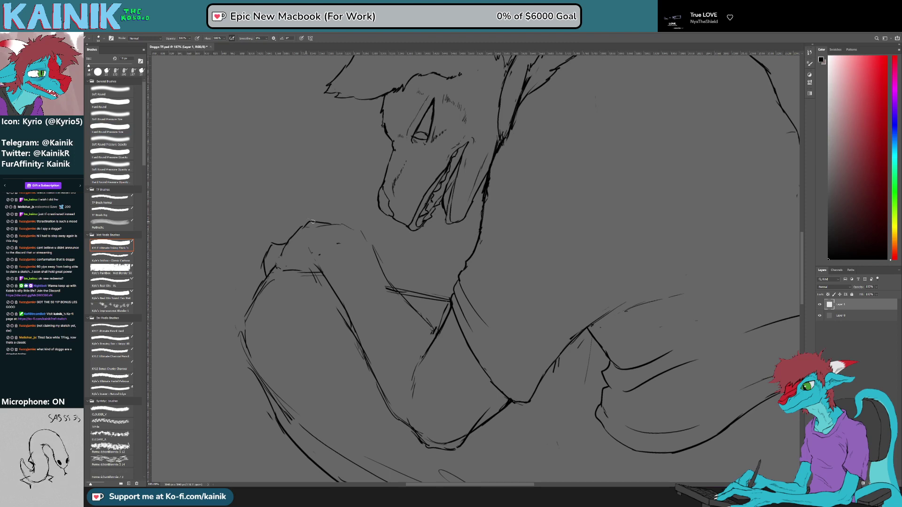
mouse_move(303, 260)
mouse_down()
mouse_move(356, 188)
mouse_move(306, 236)
mouse_up()
key(e)
drag(325, 202, 297, 246)
key(b)
Step: Refine the contour of the bent wrist above the knee, erasing the loose sketch lines around it
key(r)
drag(369, 386, 309, 284)
key(e)
mouse_move(328, 177)
mouse_down()
mouse_move(340, 142)
mouse_move(330, 179)
mouse_up()
key(b)
key(r)
mouse_move(370, 271)
mouse_down()
mouse_move(398, 340)
mouse_move(445, 368)
mouse_up()
key(e)
key(b)
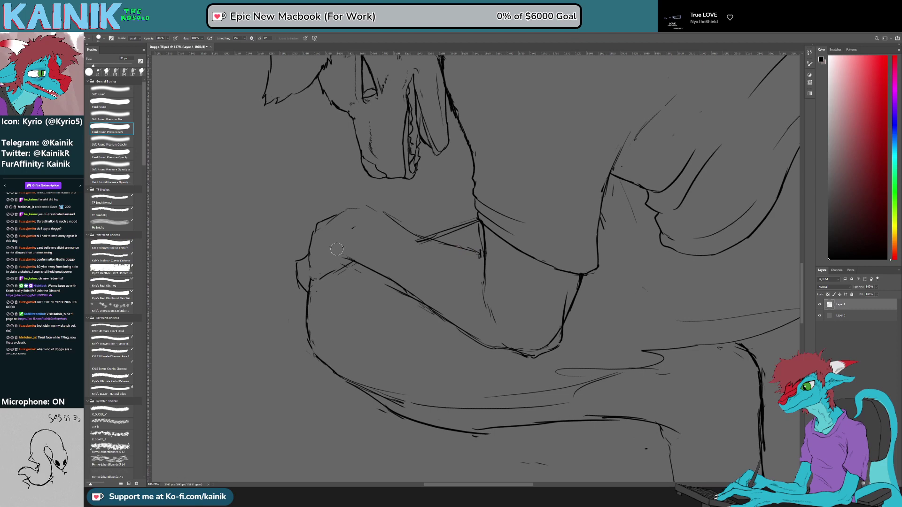
key(r)
drag(324, 266, 371, 378)
key(b)
drag(342, 349, 344, 333)
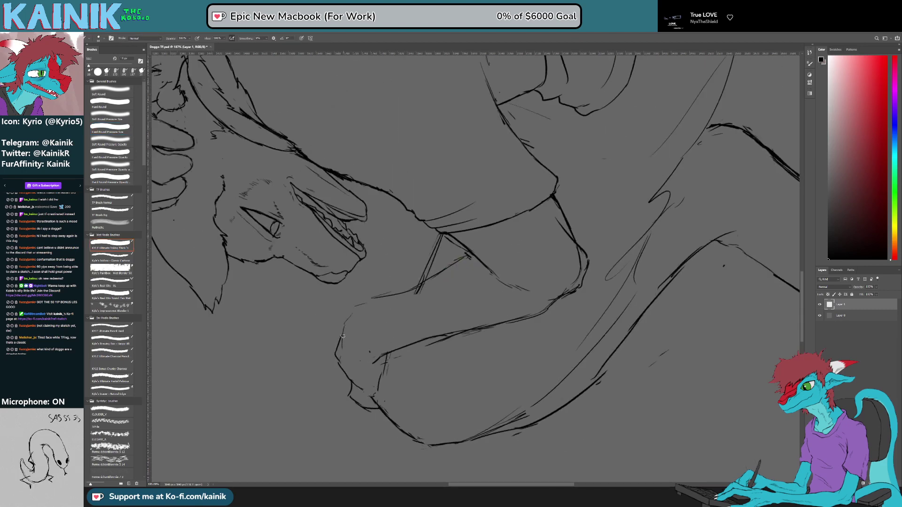
Step: Redraw the forearm's upper edge from the wrist to the inner elbow and erase its old construction strokes
key(r)
mouse_move(536, 350)
mouse_down()
mouse_move(471, 376)
mouse_move(372, 275)
mouse_up()
key(e)
key(b)
mouse_move(520, 179)
mouse_down()
mouse_move(517, 165)
mouse_move(514, 178)
mouse_up()
key(r)
mouse_move(525, 222)
mouse_down()
mouse_move(462, 209)
mouse_move(417, 288)
mouse_up()
key(e)
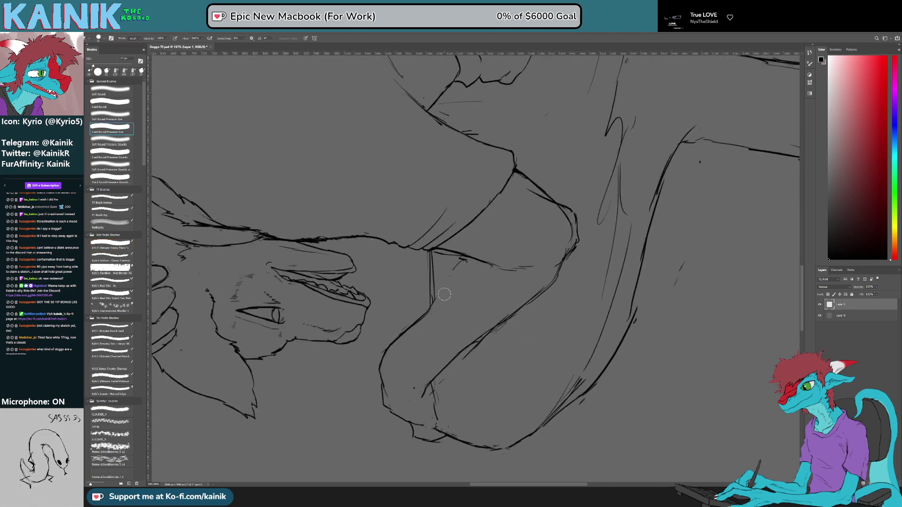
key(b)
key(r)
mouse_move(550, 296)
mouse_down()
mouse_move(431, 352)
mouse_move(409, 335)
mouse_move(462, 297)
mouse_move(449, 316)
mouse_up()
key(e)
key(b)
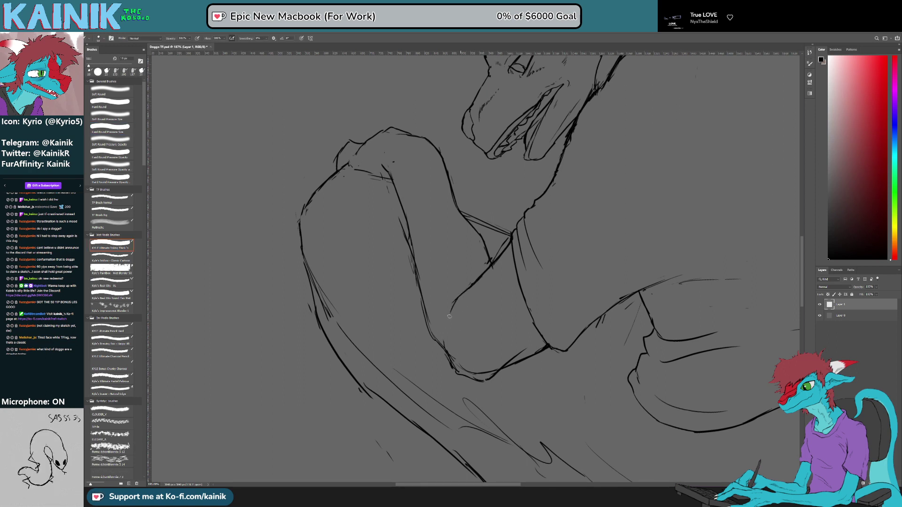
Step: Erase the doubled lines on the forearm's lower edge and redraw it as one line towards the elbow
key(e)
mouse_move(408, 233)
mouse_down()
mouse_move(410, 264)
mouse_move(419, 263)
mouse_up()
key(b)
drag(408, 229, 423, 305)
key(e)
drag(418, 259, 427, 301)
Step: Clean up the elbow contour and redraw it up to the sleeve hem
key(r)
mouse_move(403, 383)
mouse_down()
mouse_move(570, 294)
mouse_move(458, 353)
mouse_move(486, 374)
mouse_move(546, 349)
mouse_move(519, 359)
mouse_move(526, 353)
mouse_up()
key(b)
key(r)
key(e)
key(b)
key(e)
key(b)
key(e)
key(b)
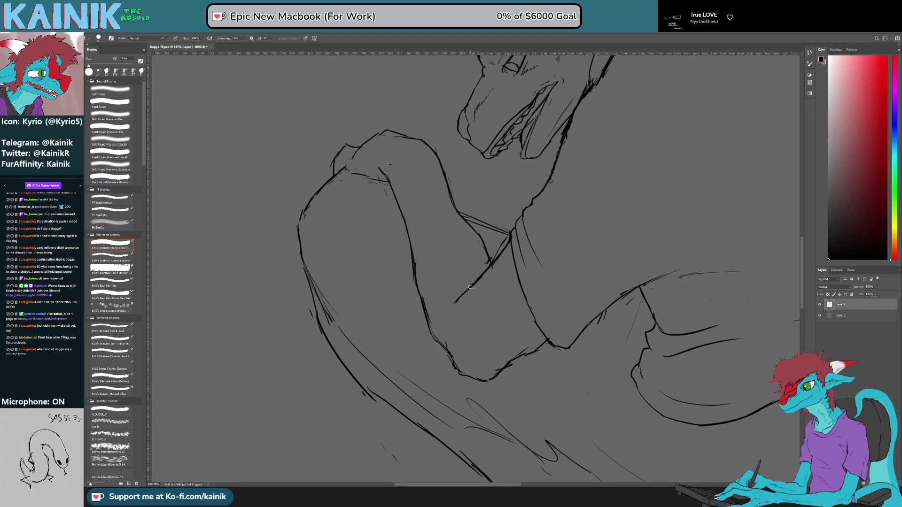
Step: Erase the doubled line between the inner elbow and the sleeve hem and redraw the arm crease
key(r)
mouse_move(507, 266)
mouse_down()
mouse_move(495, 380)
mouse_move(550, 353)
mouse_move(574, 324)
mouse_up()
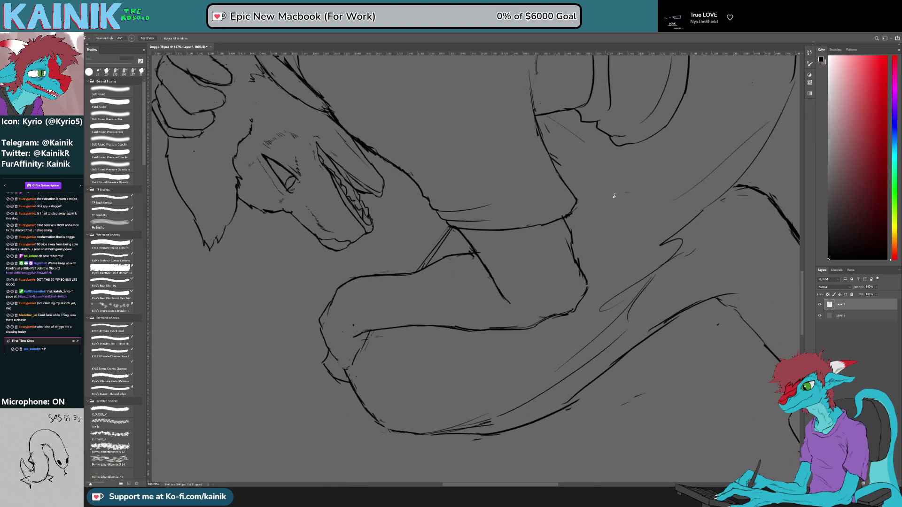
drag(606, 198, 592, 176)
key(e)
mouse_move(431, 241)
mouse_down()
mouse_move(426, 279)
mouse_move(441, 249)
mouse_move(434, 258)
mouse_move(437, 239)
mouse_move(420, 284)
mouse_up()
key(b)
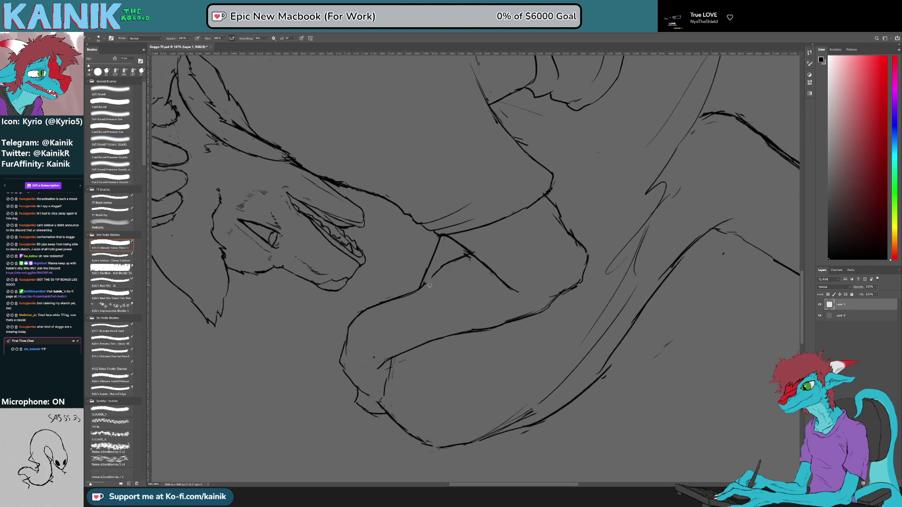
Step: Redraw the top and front of the knee below the hand and erase the surplus lines
key(r)
drag(504, 395, 353, 230)
drag(321, 190, 316, 239)
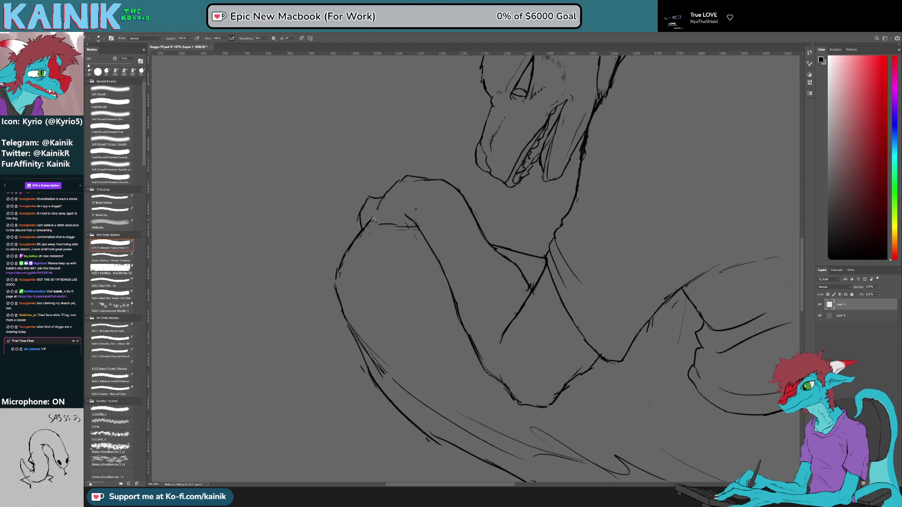
key(e)
drag(409, 236, 415, 236)
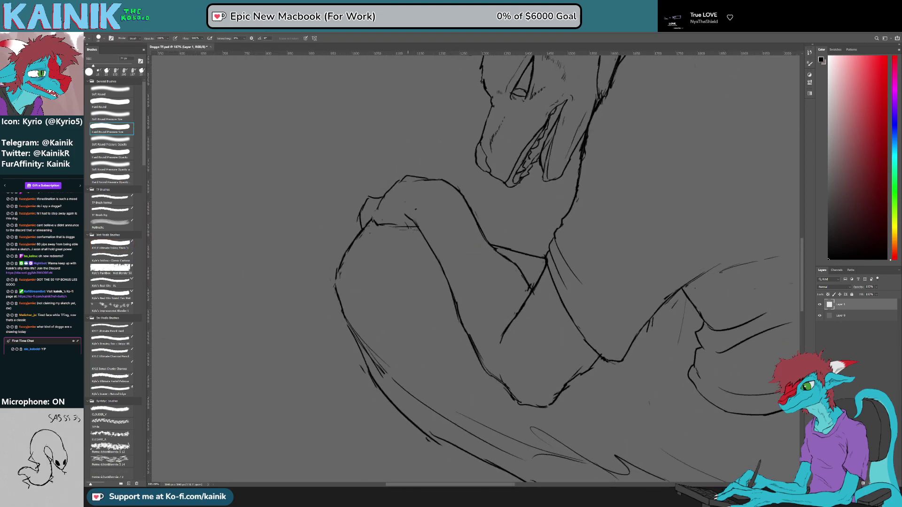
key(b)
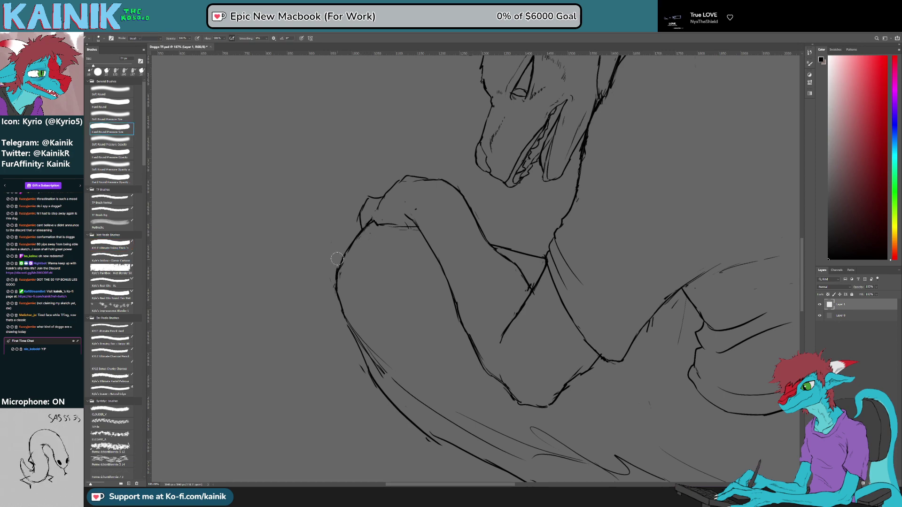
Step: Erase the back edge of the near lower leg, redraw it further inward and join it to the thigh
key(r)
drag(339, 300, 290, 306)
drag(312, 277, 401, 89)
drag(345, 314, 414, 368)
drag(486, 358, 488, 216)
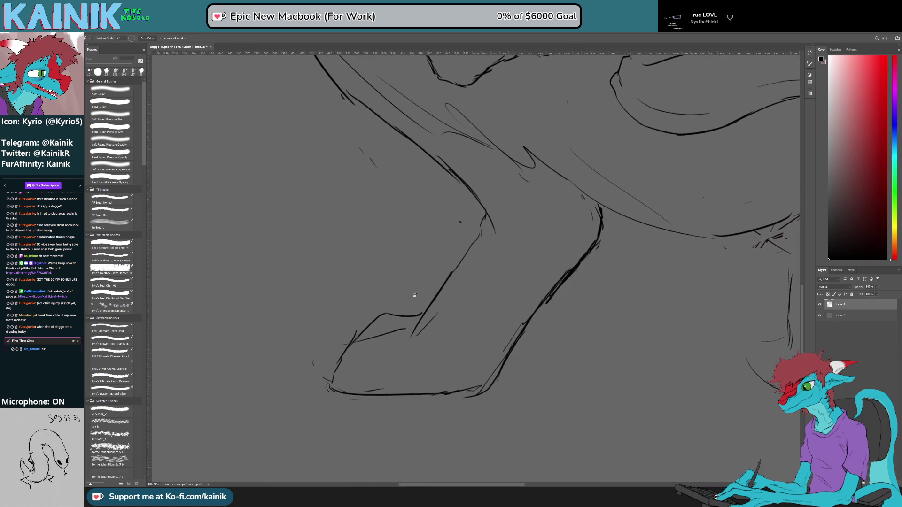
key(b)
key(e)
drag(593, 208, 584, 256)
key(b)
mouse_move(511, 345)
mouse_down()
mouse_move(585, 226)
mouse_move(581, 195)
mouse_up()
key(e)
key(b)
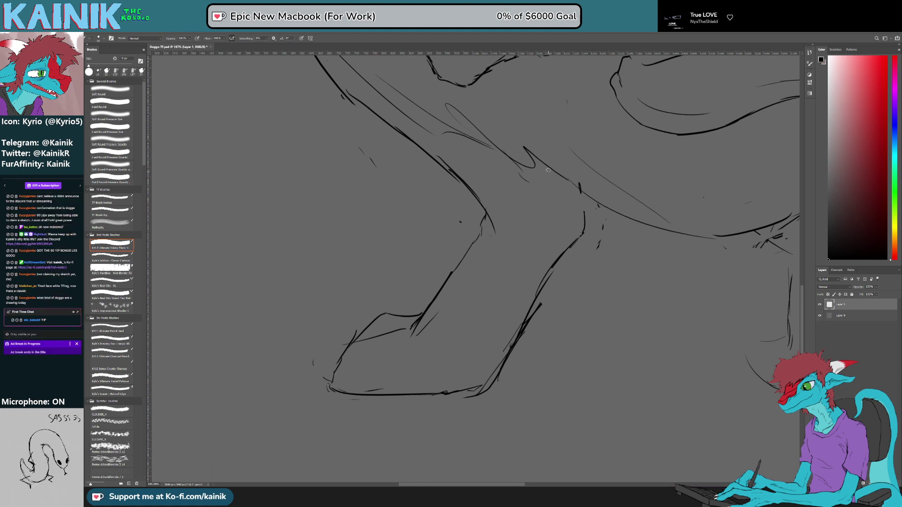
drag(566, 187, 579, 199)
Step: Clean up the bend at the front of the near leg and redraw the shin line down to the ankle
key(e)
mouse_move(490, 207)
mouse_down()
mouse_move(483, 240)
mouse_move(478, 206)
mouse_up()
key(b)
key(e)
key(b)
key(r)
mouse_move(441, 275)
mouse_down()
mouse_move(461, 358)
mouse_move(544, 309)
mouse_up()
key(e)
mouse_move(445, 291)
mouse_down()
mouse_move(444, 313)
mouse_move(445, 288)
mouse_move(426, 287)
mouse_move(418, 313)
mouse_up()
key(b)
Step: Erase the overlapping strokes around the near ankle and tidy where the shin meets the foot
key(r)
mouse_move(494, 321)
mouse_down()
mouse_move(439, 218)
mouse_move(499, 213)
mouse_up()
key(e)
drag(529, 281, 543, 278)
key(b)
key(r)
mouse_move(527, 371)
mouse_down()
mouse_move(596, 297)
mouse_move(605, 254)
mouse_up()
drag(454, 300, 491, 274)
drag(415, 338, 441, 347)
key(e)
mouse_move(445, 258)
mouse_down()
mouse_move(437, 289)
mouse_move(437, 278)
mouse_up()
key(b)
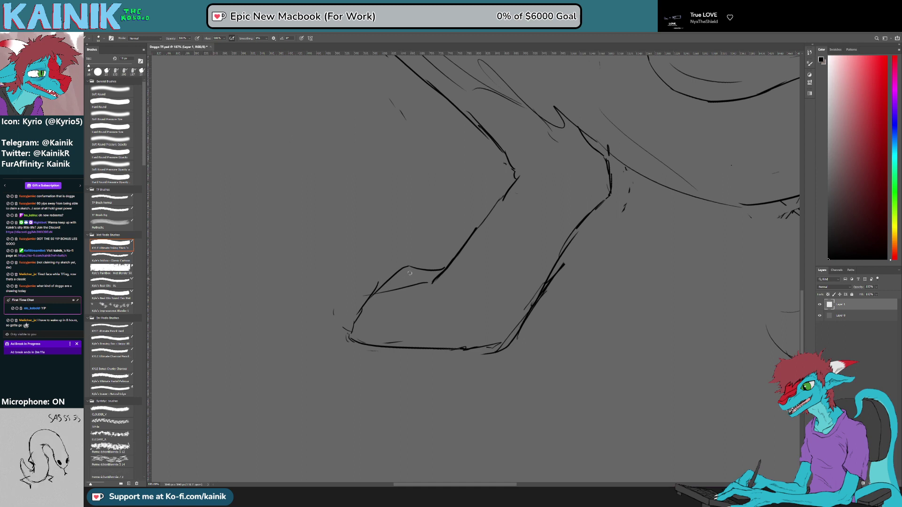
Step: Erase the rough top and toe lines of the near foot and redraw them as a rounded contour
key(e)
mouse_move(426, 281)
mouse_down()
mouse_move(372, 296)
mouse_move(347, 335)
mouse_up()
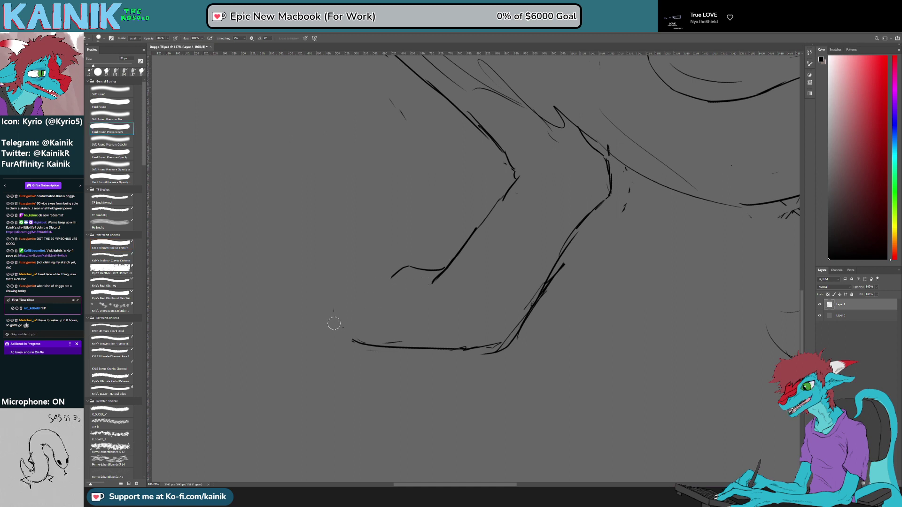
key(b)
mouse_move(397, 270)
mouse_down()
mouse_move(359, 327)
mouse_move(364, 343)
mouse_up()
key(e)
key(b)
Step: Erase the rough sole line of the near foot and redraw it from the toes to the heel
drag(388, 419, 498, 439)
key(e)
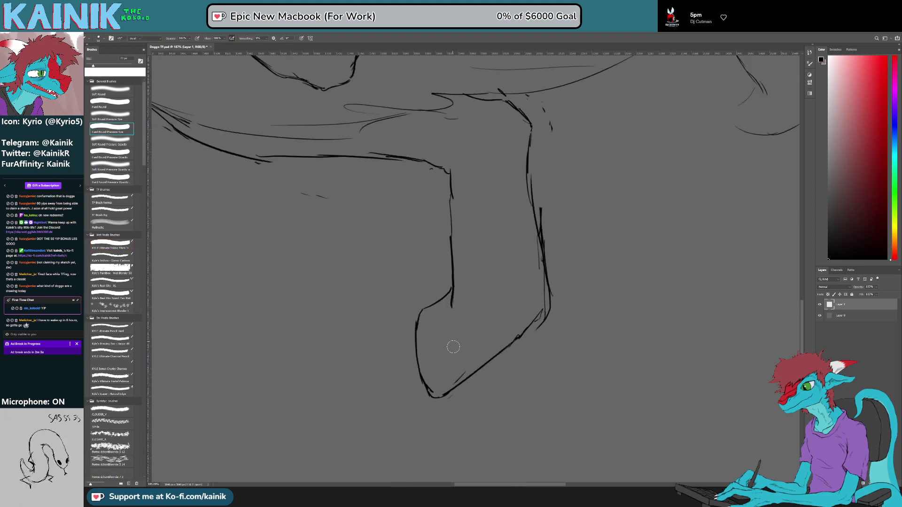
drag(509, 347, 533, 328)
key(b)
drag(491, 362, 546, 309)
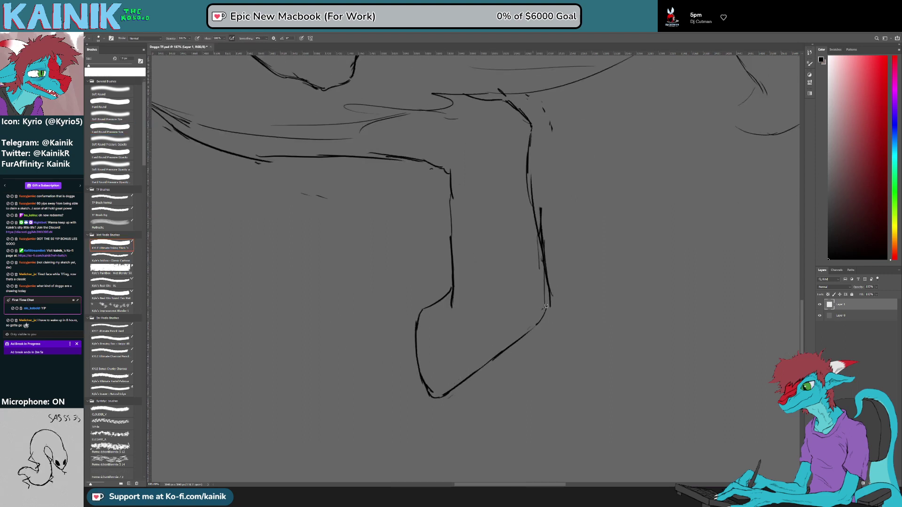
Step: Thin out the doubled strokes along the rear shin line of the near leg and redraw it down to the heel
drag(631, 331, 594, 386)
key(e)
drag(559, 249, 551, 281)
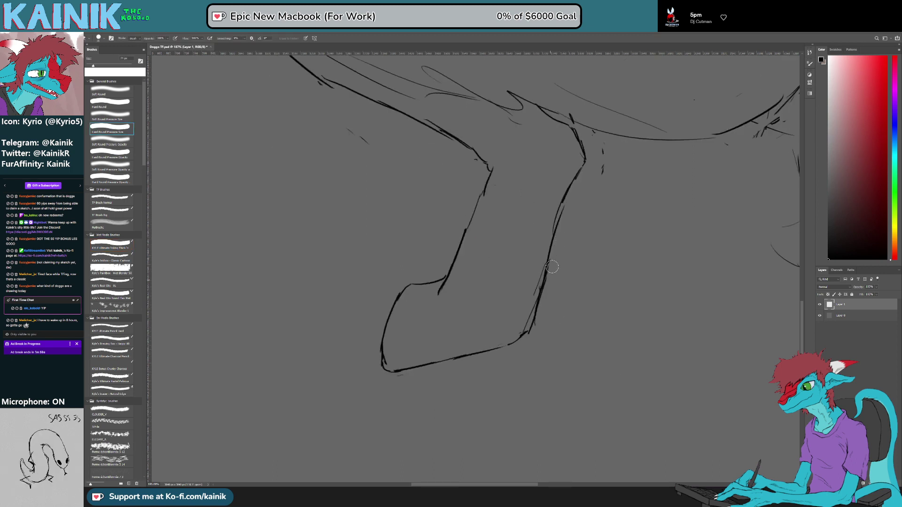
mouse_move(527, 314)
mouse_down()
mouse_move(526, 325)
mouse_move(538, 267)
mouse_move(522, 337)
mouse_up()
key(b)
mouse_move(571, 280)
mouse_down()
mouse_move(533, 341)
mouse_move(542, 413)
mouse_up()
key(e)
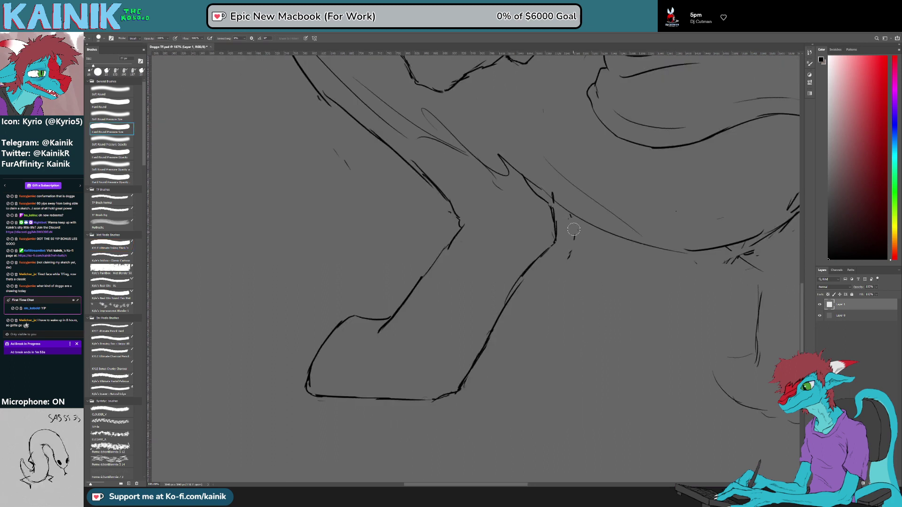
Step: Erase the stray marks beside the knee and redraw the near ankle notch where the shin meets the foot
drag(568, 216, 562, 229)
key(b)
key(e)
key(b)
mouse_move(401, 309)
mouse_down()
mouse_move(380, 333)
mouse_move(409, 297)
mouse_move(370, 318)
mouse_move(380, 326)
mouse_move(349, 318)
mouse_up()
key(e)
key(b)
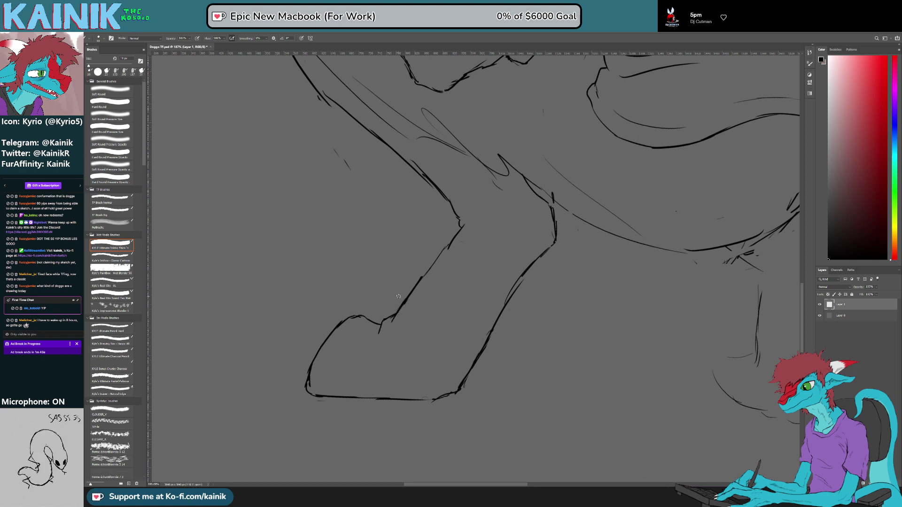
Step: Erase the rough upper and toe lines of the near foot and redraw the front slope
key(e)
mouse_move(359, 319)
mouse_down()
mouse_move(323, 343)
mouse_move(329, 322)
mouse_move(313, 357)
mouse_move(348, 318)
mouse_up()
key(b)
key(e)
key(b)
key(e)
drag(314, 361, 313, 397)
key(b)
mouse_move(322, 350)
mouse_down()
mouse_move(290, 385)
mouse_move(320, 396)
mouse_up()
key(e)
key(b)
Step: Shorten the near foot by erasing its front contour and redrawing the toe line closer to the ankle
key(r)
mouse_move(363, 445)
mouse_down()
mouse_move(318, 413)
mouse_move(283, 357)
mouse_up()
key(e)
mouse_move(270, 280)
mouse_down()
mouse_move(308, 359)
mouse_move(295, 341)
mouse_move(270, 366)
mouse_move(284, 418)
mouse_up()
key(b)
key(r)
key(e)
key(b)
key(r)
key(e)
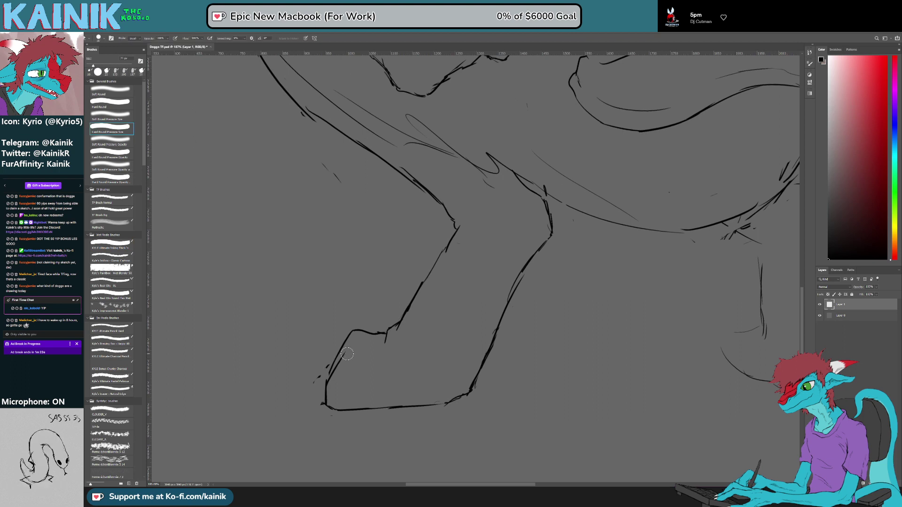
Step: Clear the leftover marks in front of the toes and draw a heel bulge behind the near ankle
drag(335, 369, 331, 380)
key(b)
drag(496, 336, 511, 378)
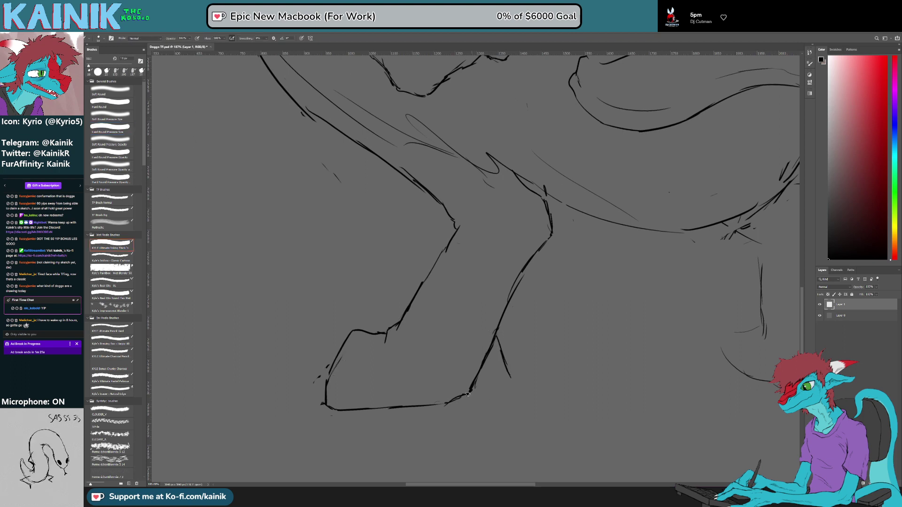
key(e)
drag(330, 361, 318, 380)
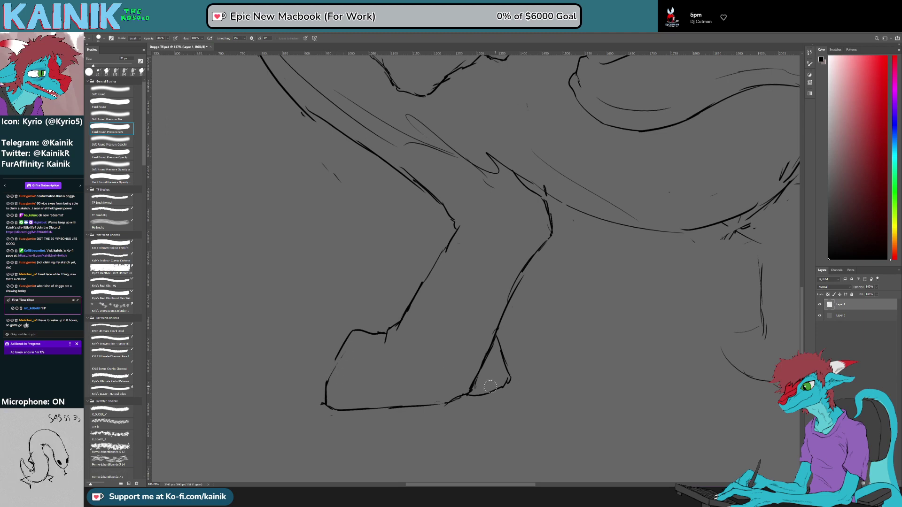
drag(495, 386, 513, 376)
key(b)
mouse_move(469, 395)
mouse_down()
mouse_move(506, 390)
mouse_move(530, 429)
mouse_move(507, 440)
mouse_move(586, 436)
mouse_move(573, 434)
mouse_up()
key(r)
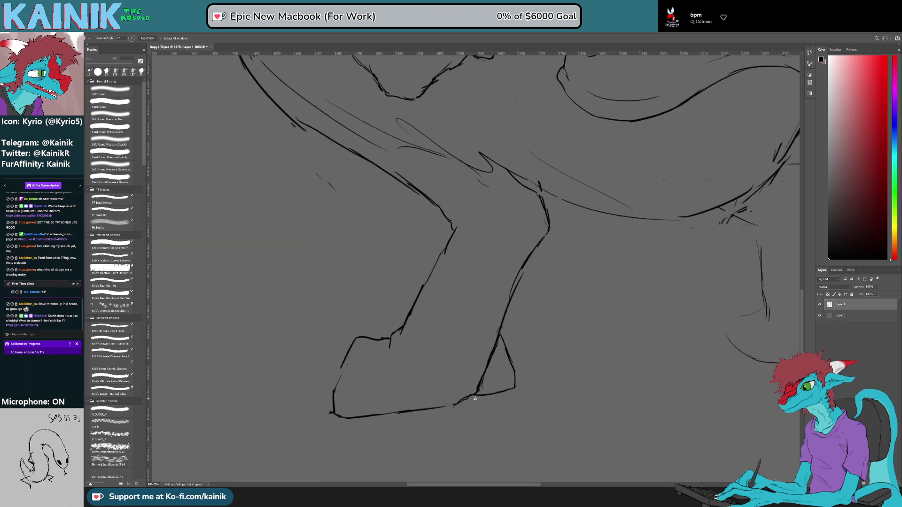
Step: Erase the slanted sole and toe line of the near foot and redraw them with a flat sole
key(e)
mouse_move(453, 405)
mouse_down()
mouse_move(341, 403)
mouse_move(336, 382)
mouse_move(338, 396)
mouse_move(347, 354)
mouse_up()
key(b)
key(e)
key(b)
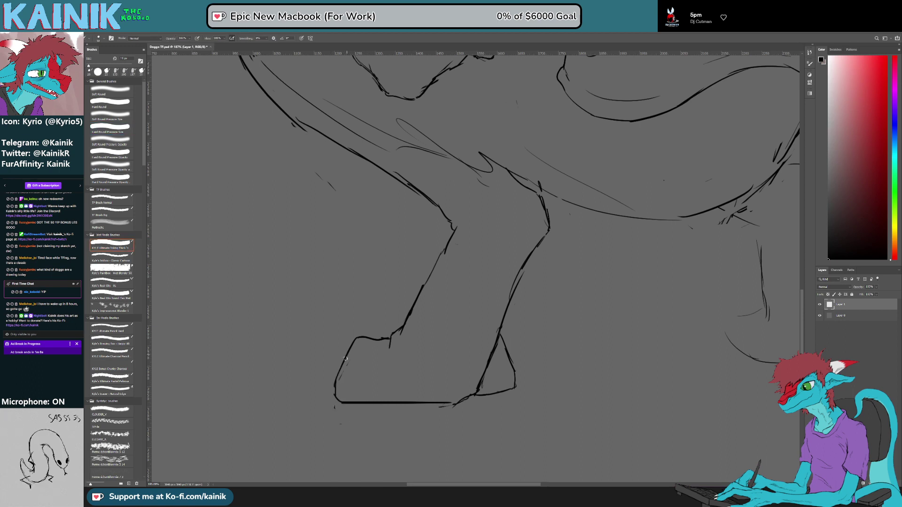
Step: Redraw the underside of the heel and break the flat sole line with a short toe notch
key(e)
mouse_move(482, 396)
mouse_down()
mouse_move(515, 387)
mouse_move(477, 396)
mouse_up()
key(b)
key(e)
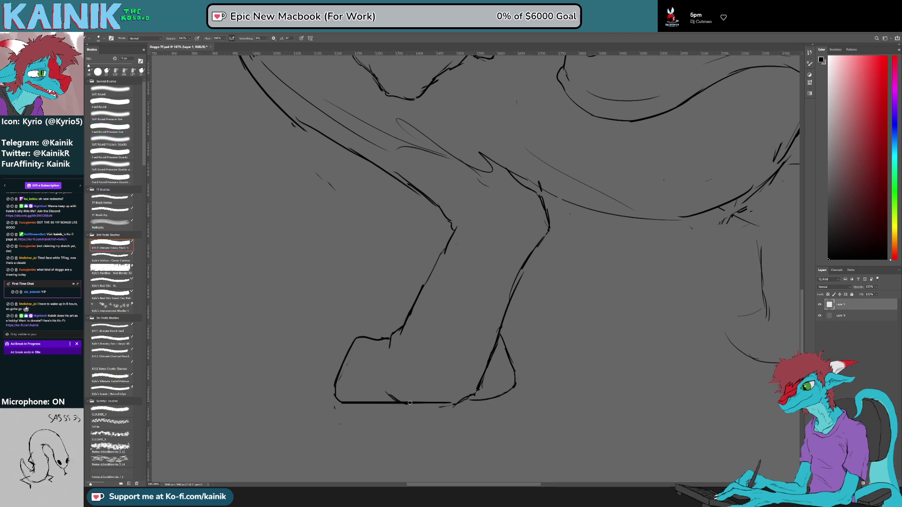
key(e)
drag(392, 402, 376, 402)
key(b)
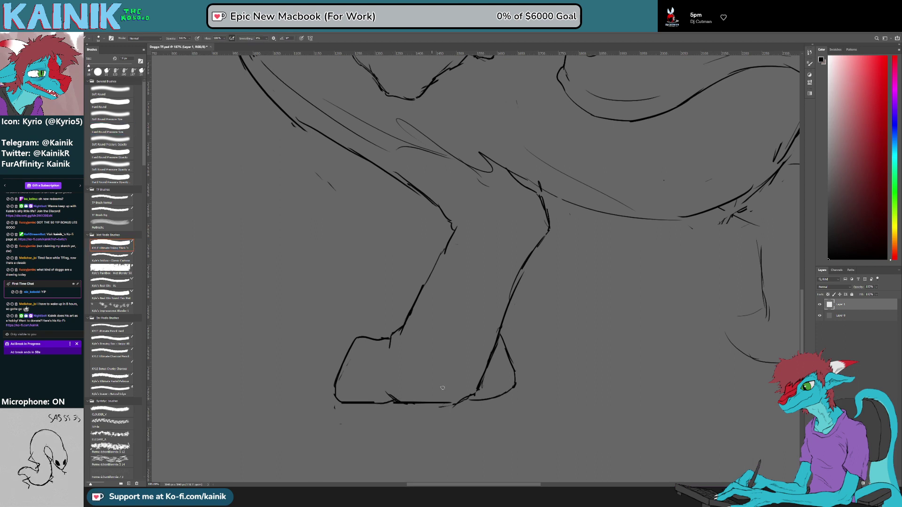
Step: Add a narrow second contour in front of the toes and redraw the back of the heel straighter
mouse_move(327, 380)
mouse_down()
mouse_move(323, 389)
mouse_move(343, 346)
mouse_move(333, 394)
mouse_up()
key(e)
key(b)
key(e)
mouse_move(505, 344)
mouse_down()
mouse_move(519, 386)
mouse_move(488, 401)
mouse_move(500, 399)
mouse_up()
key(b)
drag(503, 336, 513, 394)
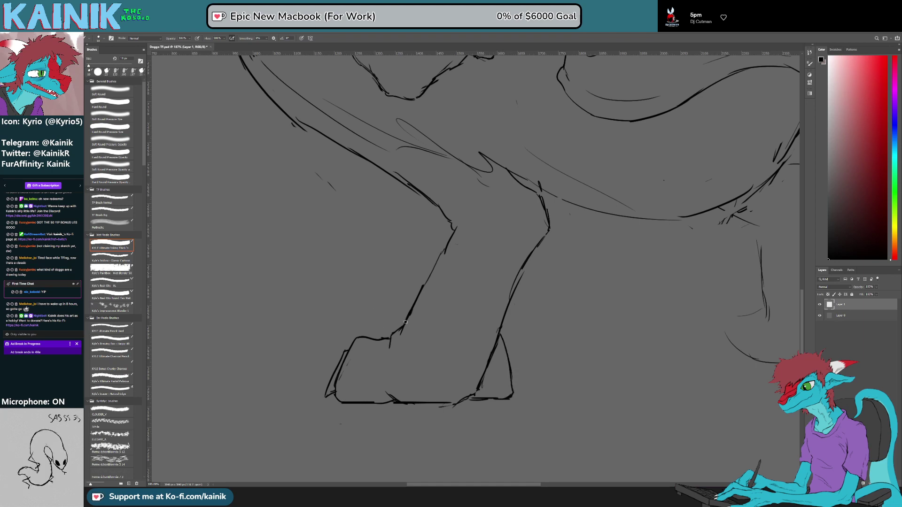
Step: Tidy the foot's top line, hatch the inner shin, and redraw the back contour of the near leg from knee to ankle
key(e)
drag(370, 339, 390, 338)
key(b)
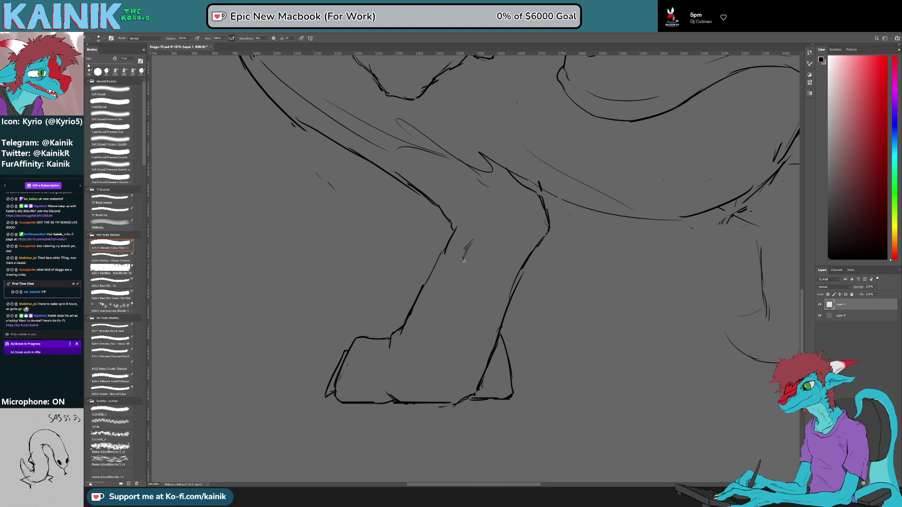
key(e)
drag(548, 220, 516, 284)
key(b)
key(e)
key(b)
mouse_move(492, 353)
mouse_down()
mouse_move(507, 291)
mouse_move(528, 263)
mouse_move(517, 282)
mouse_up()
key(e)
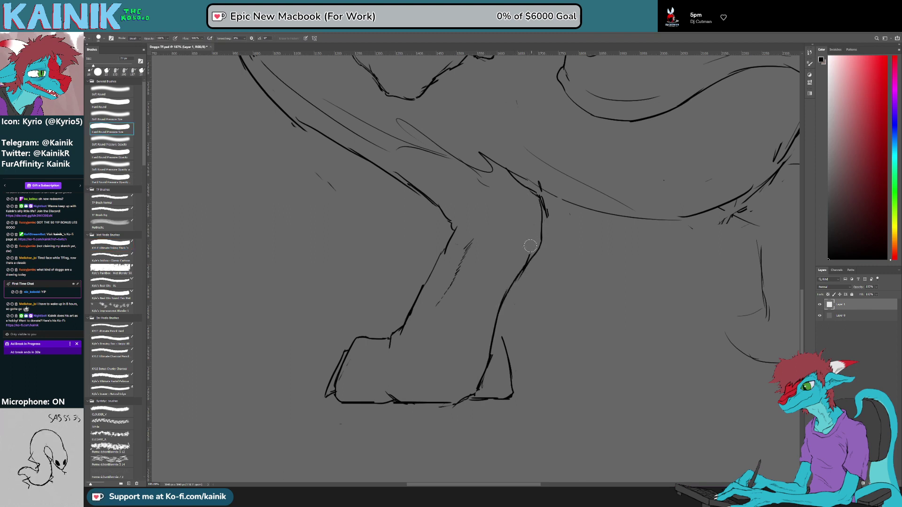
Step: Redraw the front bend of the near leg as a soft curve and close the top of the heel against the ankle
drag(444, 251, 460, 214)
key(b)
drag(438, 258, 442, 199)
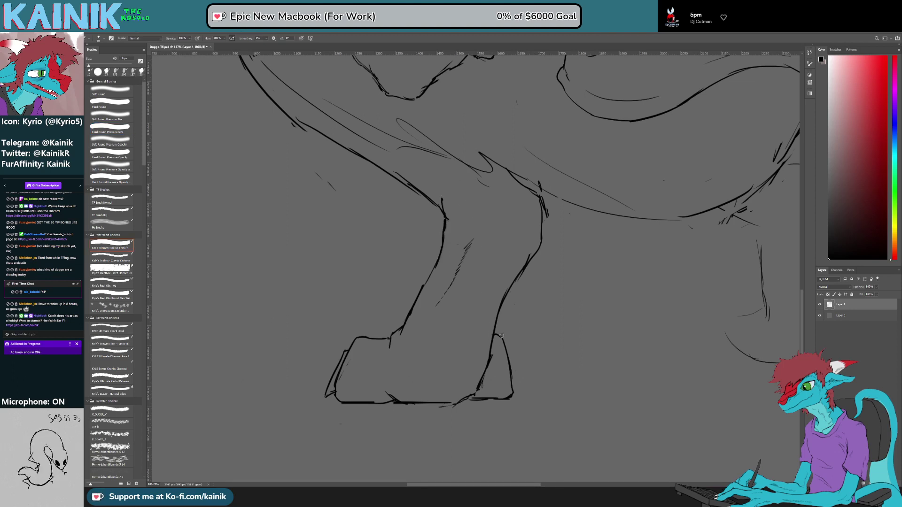
key(e)
key(b)
drag(496, 333, 507, 350)
key(e)
key(b)
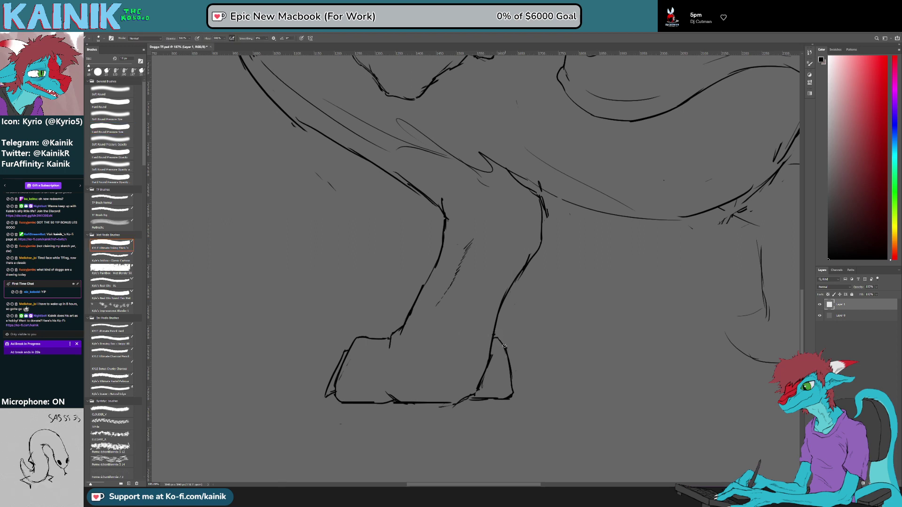
Step: Erase the rough front shin line and redraw it as a smooth curve down to the foot
key(e)
mouse_move(437, 261)
mouse_down()
mouse_move(406, 325)
mouse_move(419, 312)
mouse_move(393, 337)
mouse_up()
key(b)
key(e)
key(b)
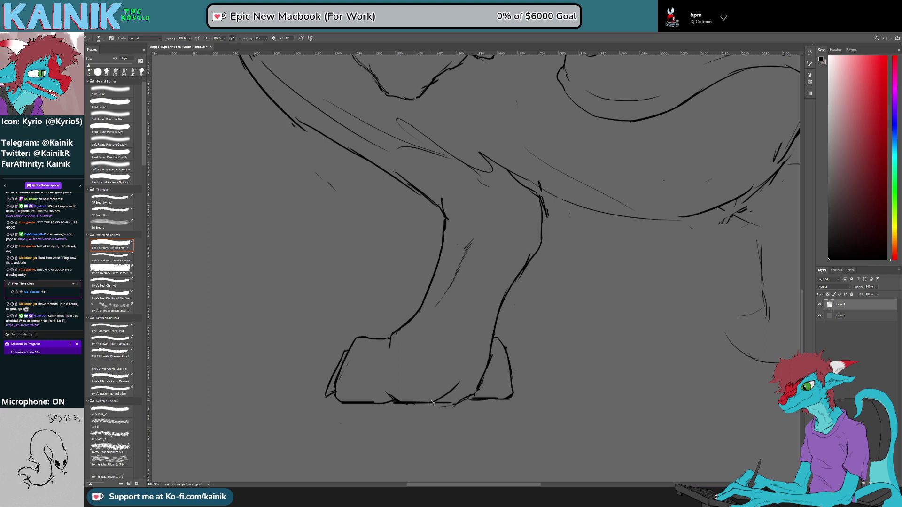
Step: Redraw the sole between the toe notch and the ankle as a slightly uneven line
mouse_move(401, 404)
mouse_down()
mouse_move(447, 377)
mouse_move(440, 400)
mouse_move(458, 400)
mouse_up()
key(e)
key(b)
key(e)
key(b)
Step: Try a thin slanted line across the near foot just above the sole
drag(393, 390, 447, 381)
key(e)
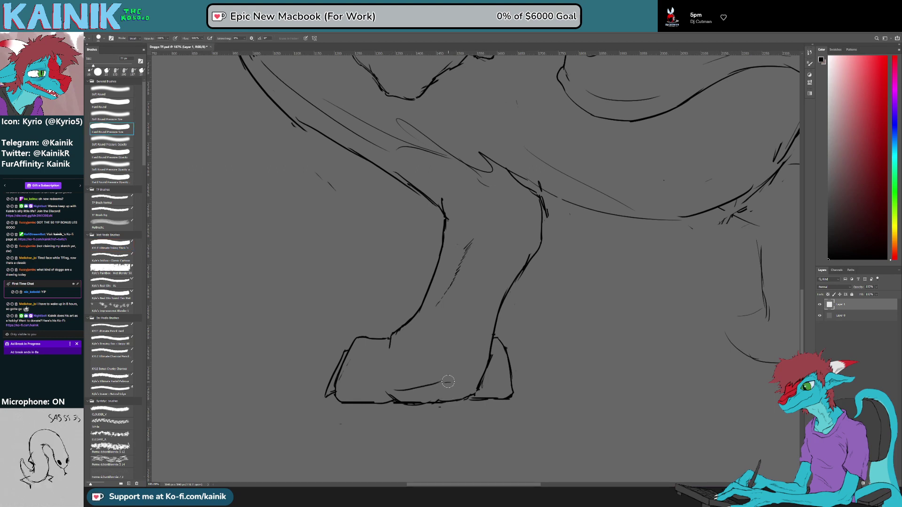
key(b)
key(b)
drag(429, 386, 455, 387)
drag(393, 394, 466, 387)
key(e)
key(b)
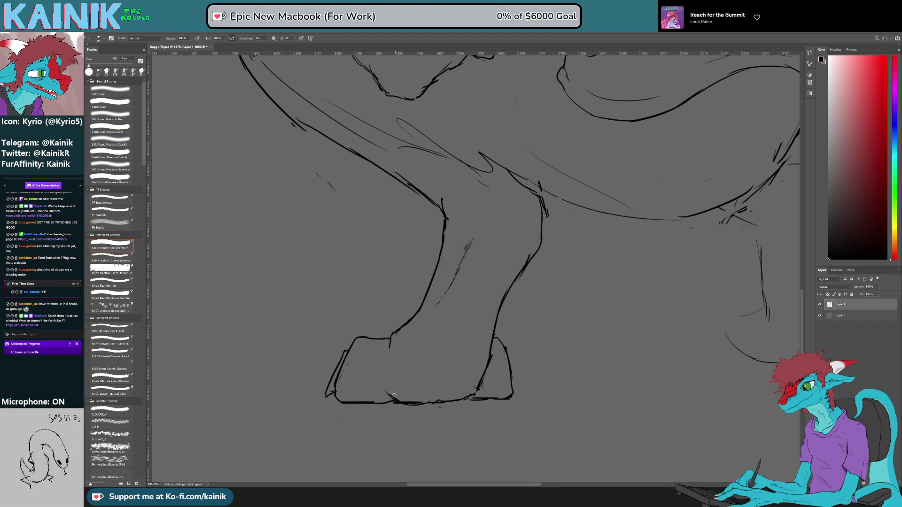
Step: Try a line parallel to the sole from the toe notch to the heel, and erase it
drag(394, 396, 445, 391)
key(e)
mouse_move(472, 401)
mouse_down()
mouse_move(439, 400)
mouse_move(463, 398)
mouse_move(453, 392)
mouse_move(460, 401)
mouse_move(437, 401)
mouse_move(477, 390)
mouse_move(450, 390)
mouse_move(451, 402)
mouse_move(467, 401)
mouse_move(440, 401)
mouse_move(475, 400)
mouse_up()
key(b)
key(e)
key(b)
key(ctrl+z)
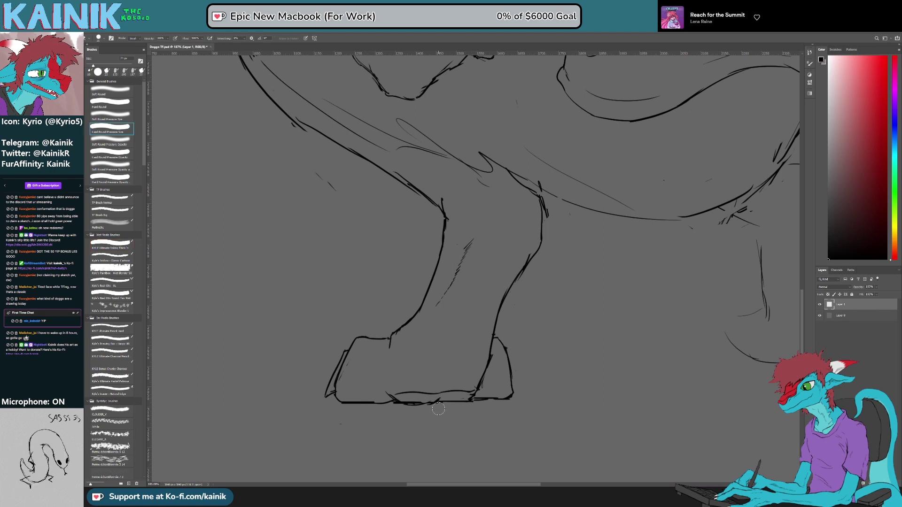
key(e)
drag(398, 394, 460, 389)
Step: Add an inner line above the front of the sole and sharpen the upper corners of the foot and heel
key(b)
drag(336, 400, 383, 398)
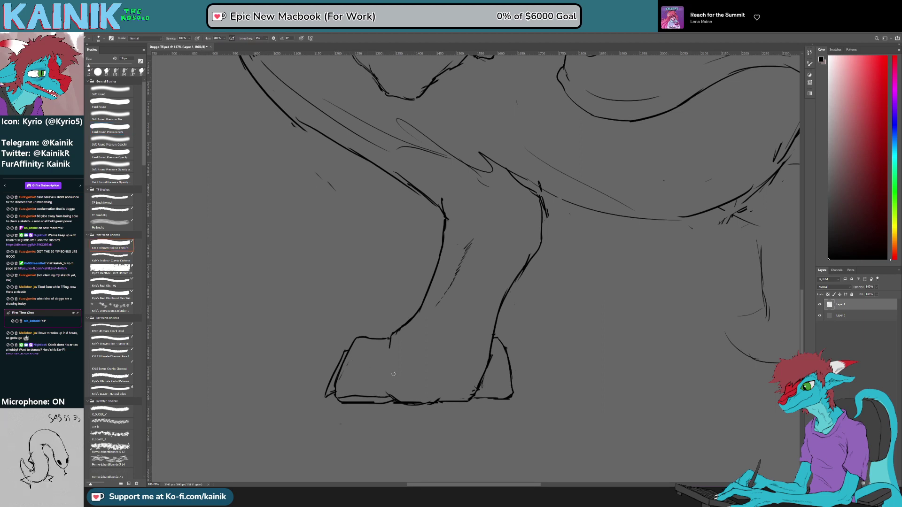
key(e)
key(b)
mouse_move(357, 337)
mouse_down()
mouse_move(373, 338)
mouse_move(354, 335)
mouse_up()
key(e)
key(b)
drag(496, 337, 506, 345)
key(e)
key(b)
key(e)
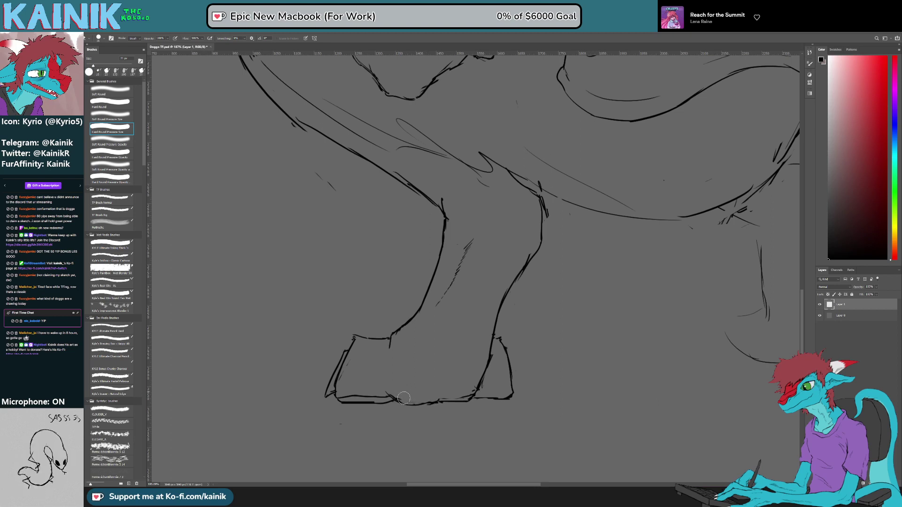
Step: Extend the inner sole line from the toe notch back to the ankle line
key(b)
key(b)
mouse_move(395, 396)
mouse_down()
mouse_move(452, 386)
mouse_move(440, 392)
mouse_move(469, 395)
mouse_move(436, 398)
mouse_move(470, 399)
mouse_up()
key(e)
key(b)
key(e)
key(b)
key(e)
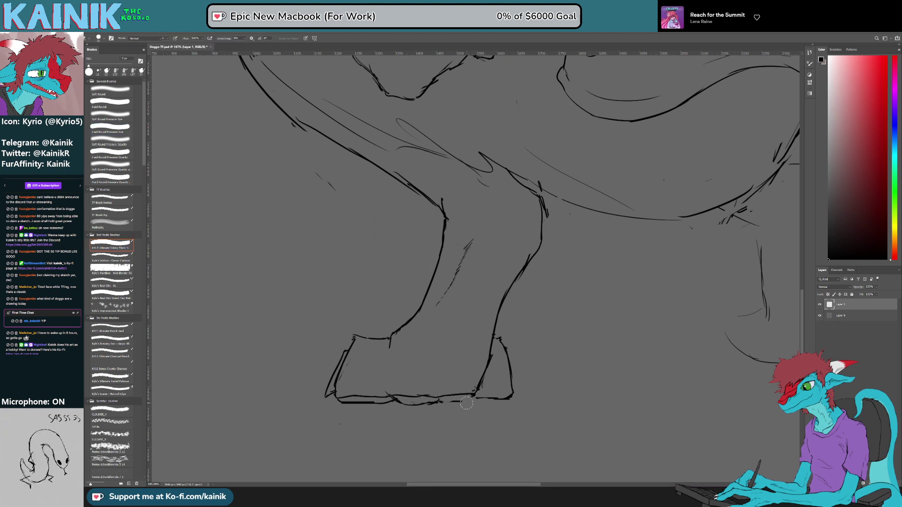
Step: Clean up the wavy lower sole edge and continue the inner sole line across the heel
key(b)
key(e)
drag(400, 402, 430, 404)
key(b)
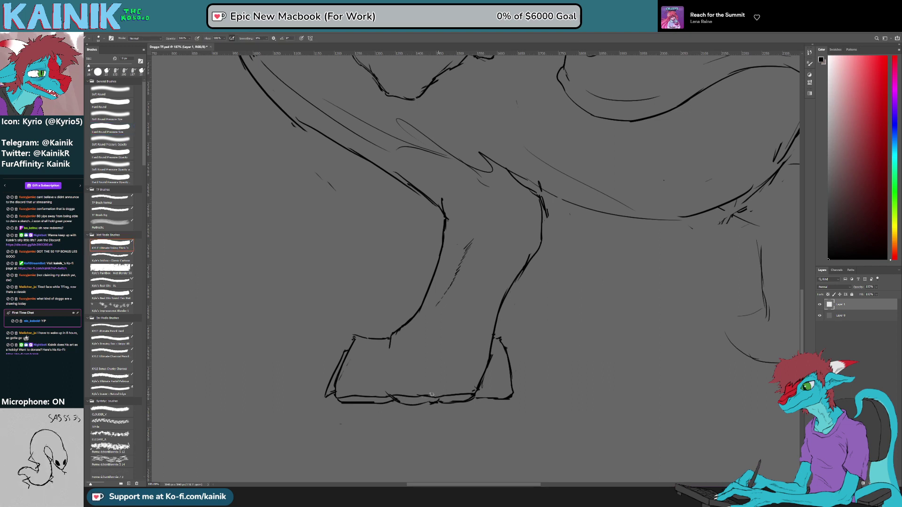
key(e)
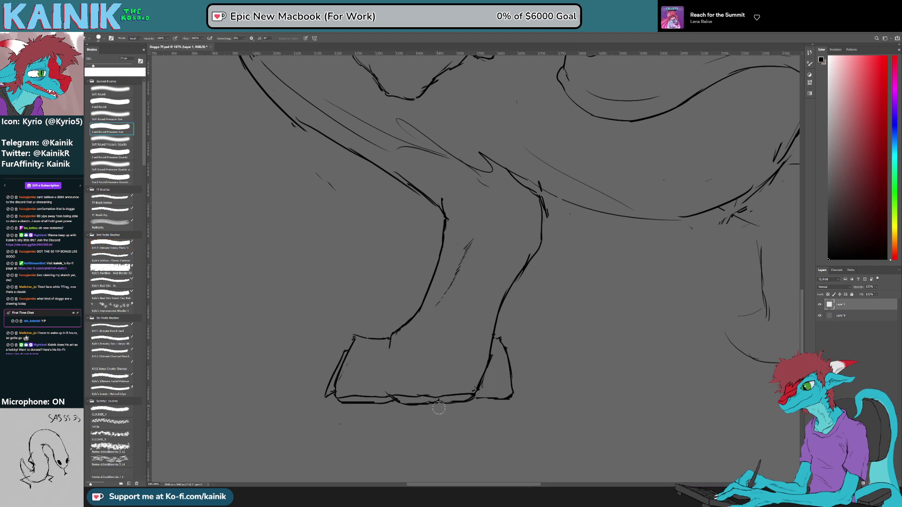
key(b)
drag(477, 395, 505, 393)
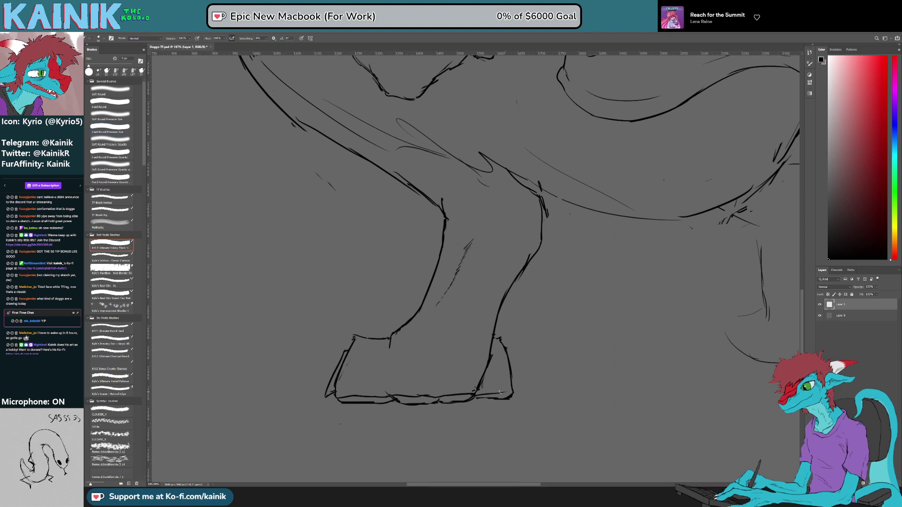
key(e)
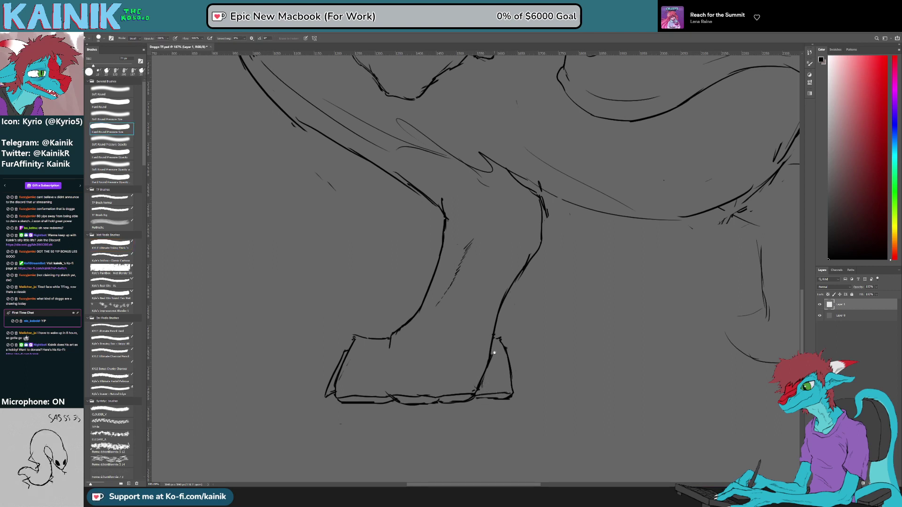
Step: Hatch a small shadow inside the toe corner of the near foot and erase the old hatching on the shin
scroll(409, 365, up, 3)
key(b)
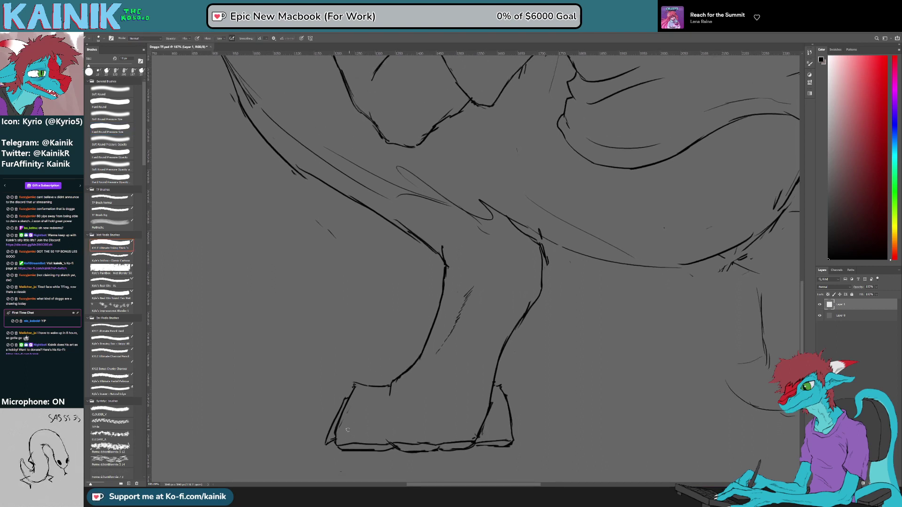
key(e)
drag(346, 419, 348, 432)
key(b)
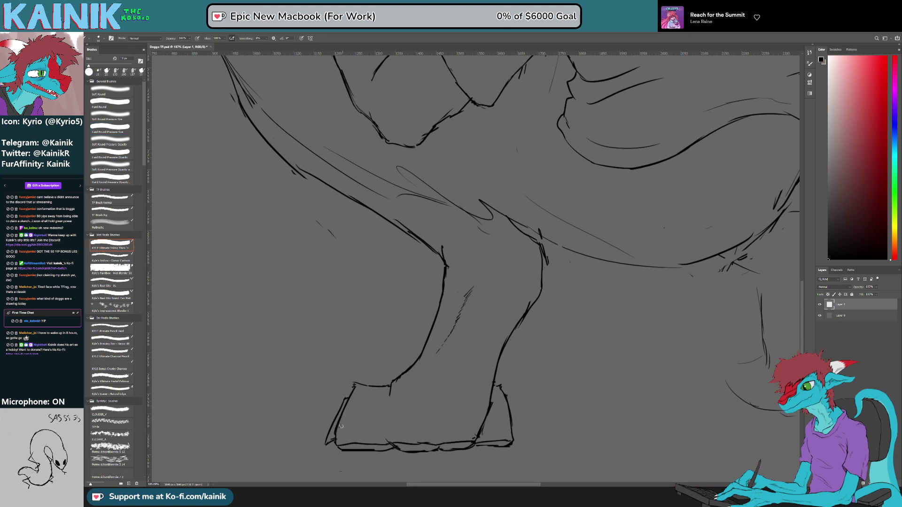
drag(350, 429, 357, 436)
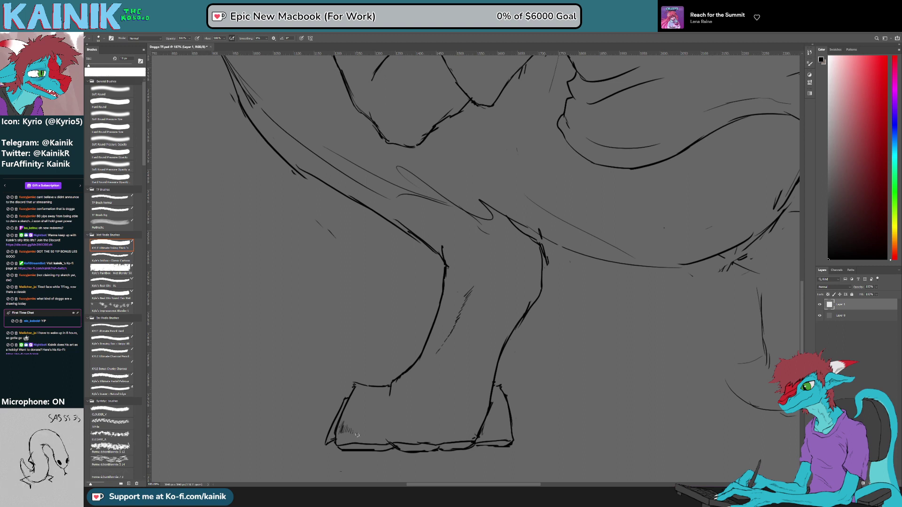
key(e)
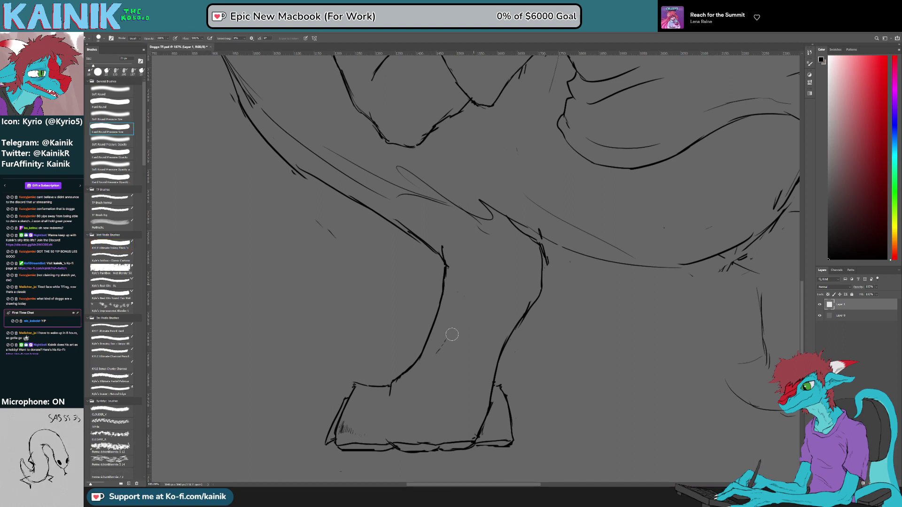
Step: Draw a curved inner contour line at the top of the near shin and hatch shading strokes along the shin below it
key(b)
drag(469, 241, 483, 276)
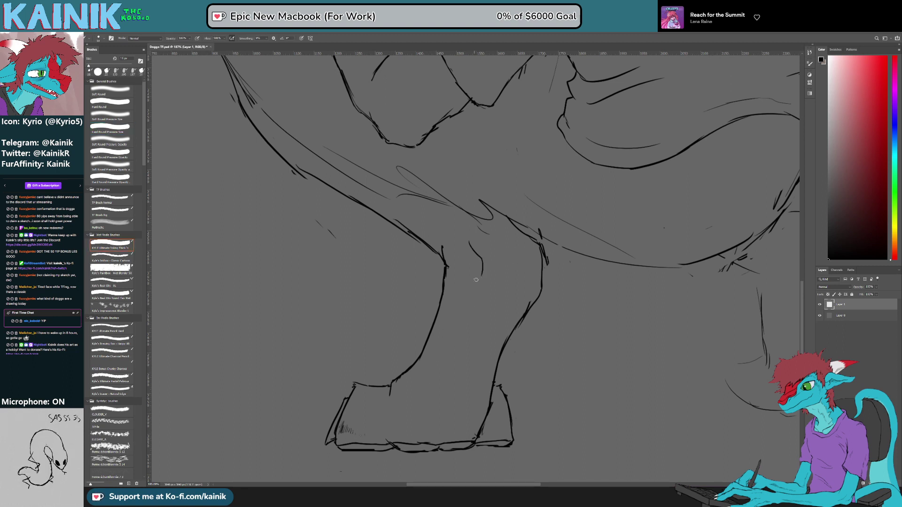
key(r)
mouse_move(445, 323)
mouse_down()
mouse_move(447, 409)
mouse_move(463, 320)
mouse_move(456, 343)
mouse_up()
mouse_move(459, 340)
mouse_down()
mouse_move(453, 349)
mouse_move(451, 333)
mouse_move(442, 369)
mouse_up()
key(e)
key(b)
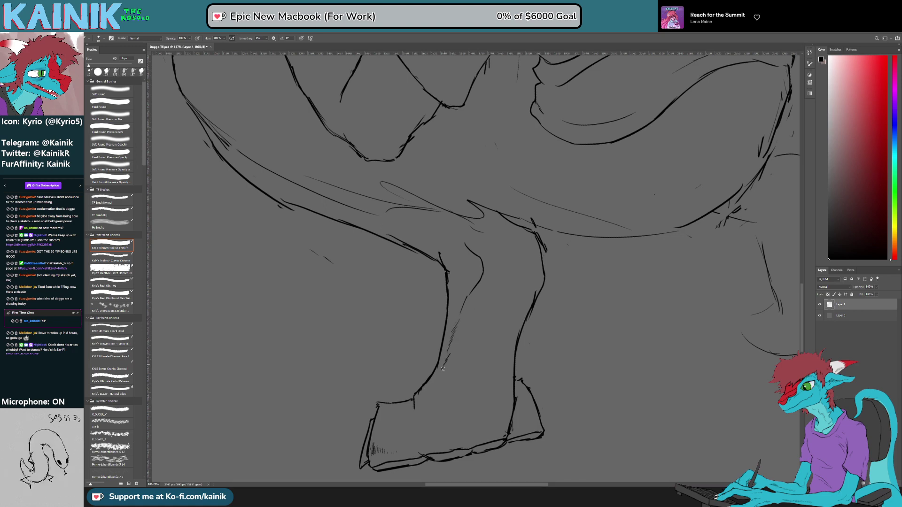
Step: Trim the top of the inner shin line, join its lower end to the hatching and start hatching above it
key(e)
mouse_move(455, 258)
mouse_down()
mouse_move(489, 238)
mouse_move(592, 323)
mouse_move(505, 237)
mouse_move(475, 241)
mouse_up()
key(r)
key(b)
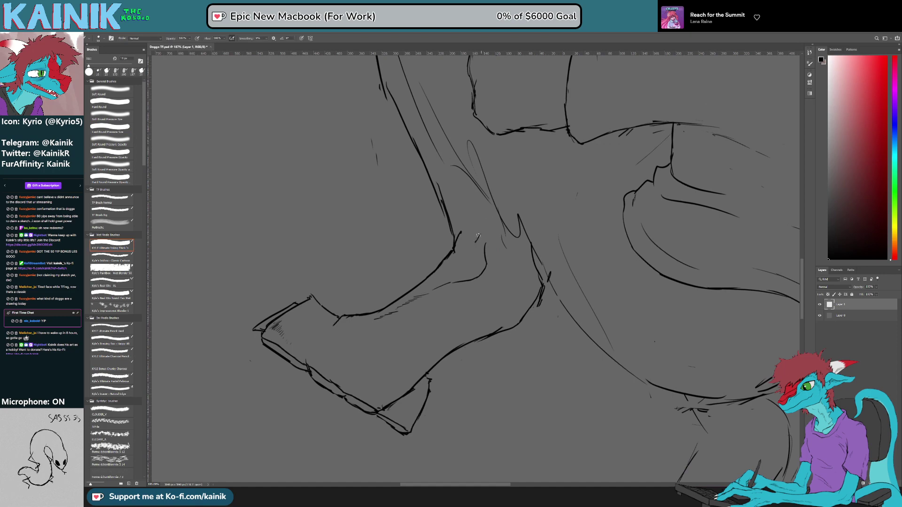
Step: Erase and redraw the back outline of the near shin, and hatch shading above the heel of the foot
key(r)
mouse_move(597, 299)
mouse_down()
mouse_move(579, 198)
mouse_move(565, 184)
mouse_move(583, 209)
mouse_up()
key(e)
mouse_move(543, 297)
mouse_down()
mouse_move(539, 277)
mouse_move(520, 328)
mouse_up()
key(b)
mouse_move(507, 359)
mouse_down()
mouse_move(530, 290)
mouse_move(528, 238)
mouse_move(537, 293)
mouse_up()
key(e)
key(b)
drag(527, 233, 530, 243)
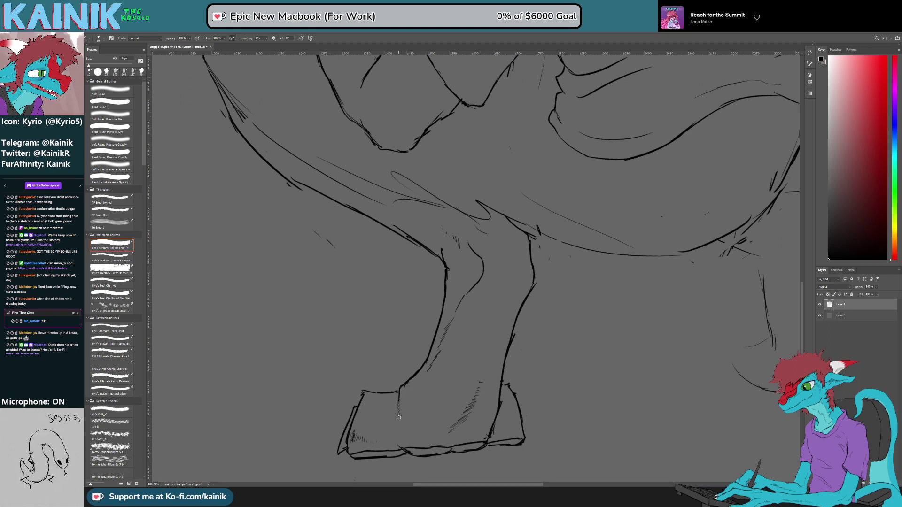
Step: Erase the front leg outline above the near shin and redraw it as one stroke joining the upper leg to the shin
key(r)
mouse_move(431, 351)
mouse_down()
mouse_move(480, 379)
mouse_move(550, 382)
mouse_up()
key(e)
drag(567, 295, 514, 334)
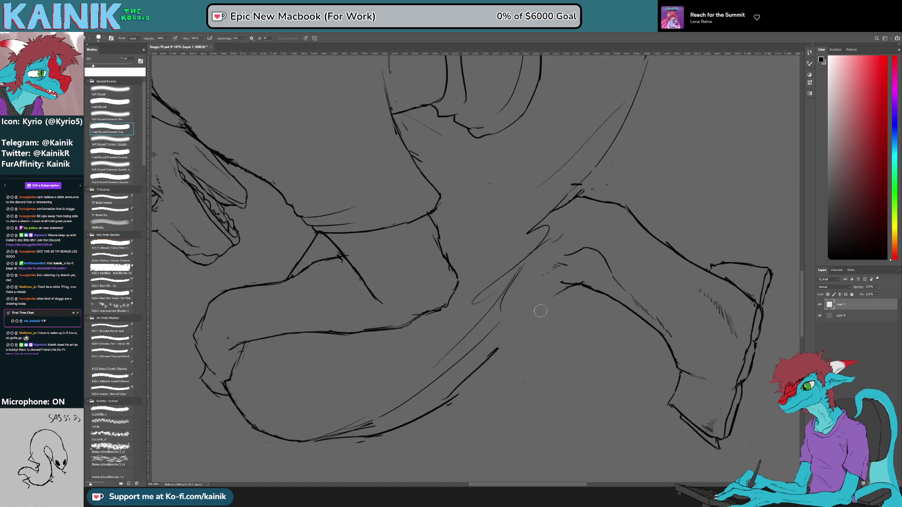
key(b)
drag(570, 285, 482, 355)
key(ctrl+z)
drag(571, 283, 492, 355)
Step: Clean up leftover strokes around the bend of the near leg and check the whole figure
key(r)
drag(630, 346, 460, 400)
key(e)
mouse_move(582, 399)
mouse_down()
mouse_move(542, 315)
mouse_move(520, 304)
mouse_up()
key(space)
scroll(522, 307, down, 10)
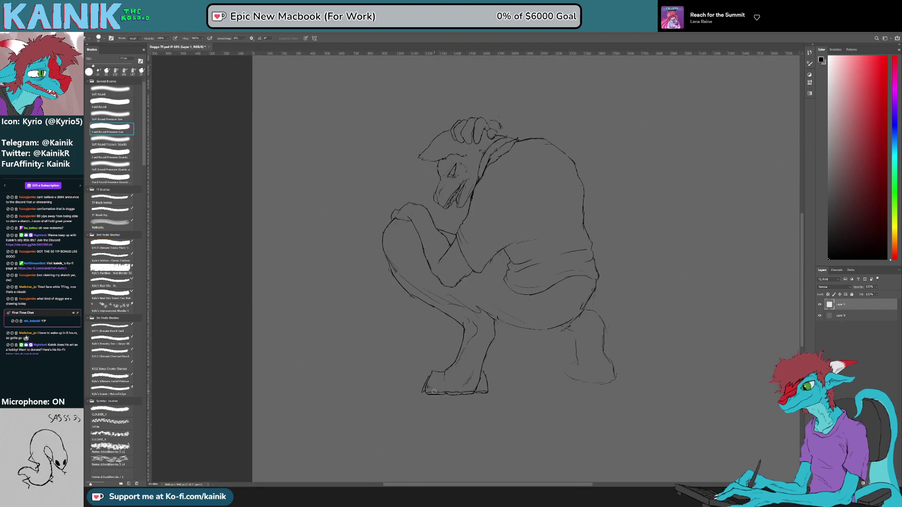
Step: Draw a curved fold line from below the resting forearm down across the near leg
scroll(435, 279, up, 8)
key(space)
mouse_move(440, 303)
mouse_down()
mouse_move(441, 337)
mouse_move(424, 367)
mouse_up()
key(b)
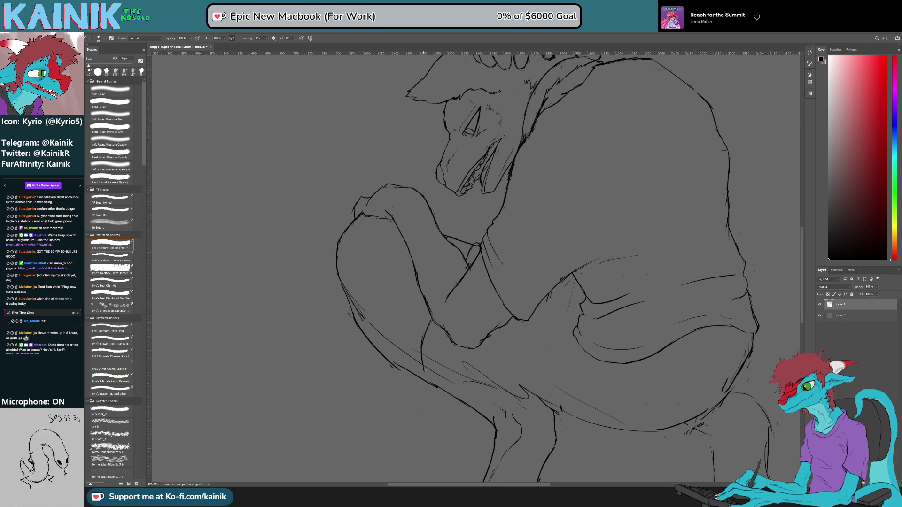
drag(432, 373, 454, 375)
Step: Extend the thigh's lower edge to the new fold line and erase the old construction strokes inside the leg
key(r)
mouse_move(451, 375)
mouse_down()
mouse_move(419, 363)
mouse_move(376, 311)
mouse_move(396, 352)
mouse_move(402, 400)
mouse_up()
key(e)
key(b)
key(r)
mouse_move(403, 402)
mouse_down()
mouse_move(479, 432)
mouse_move(606, 310)
mouse_up()
key(e)
drag(567, 342, 592, 322)
key(b)
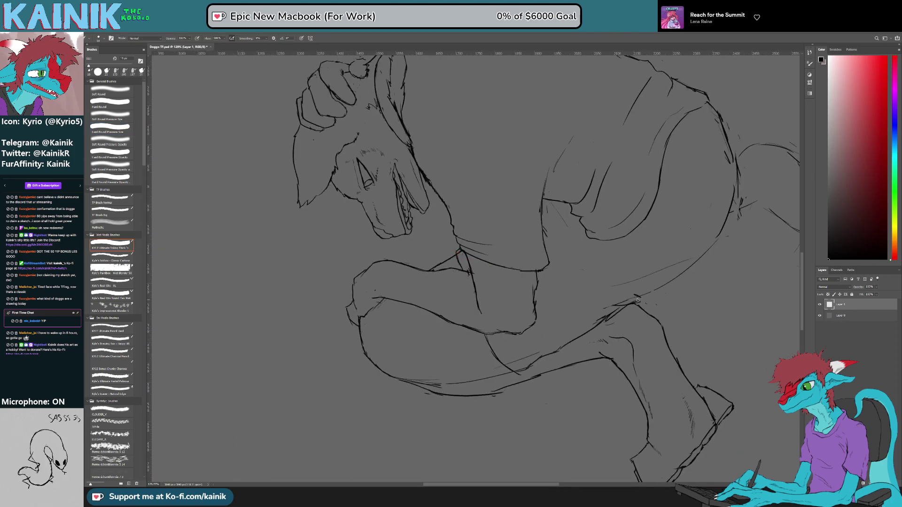
Step: Draw the waistband edge below the shirt hem, close its end at the back and erase the overlapping hip strokes
drag(695, 308, 491, 383)
drag(440, 290, 534, 209)
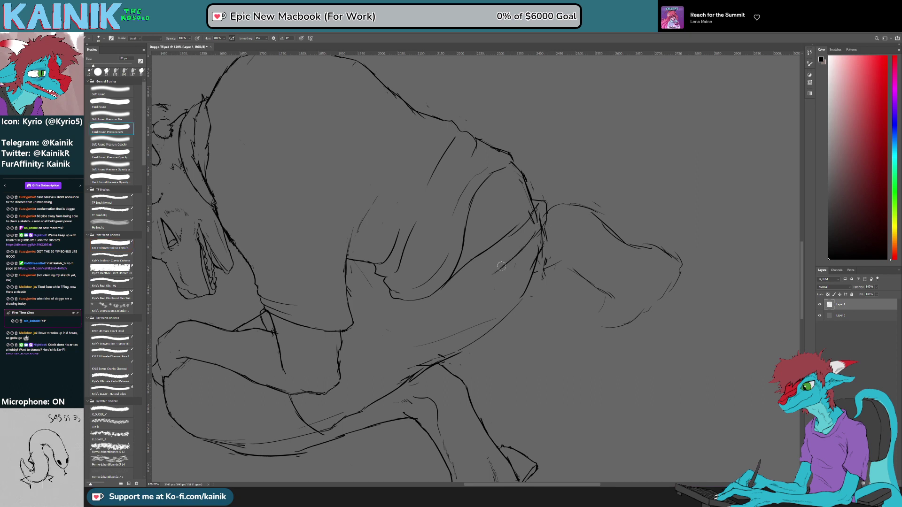
key(e)
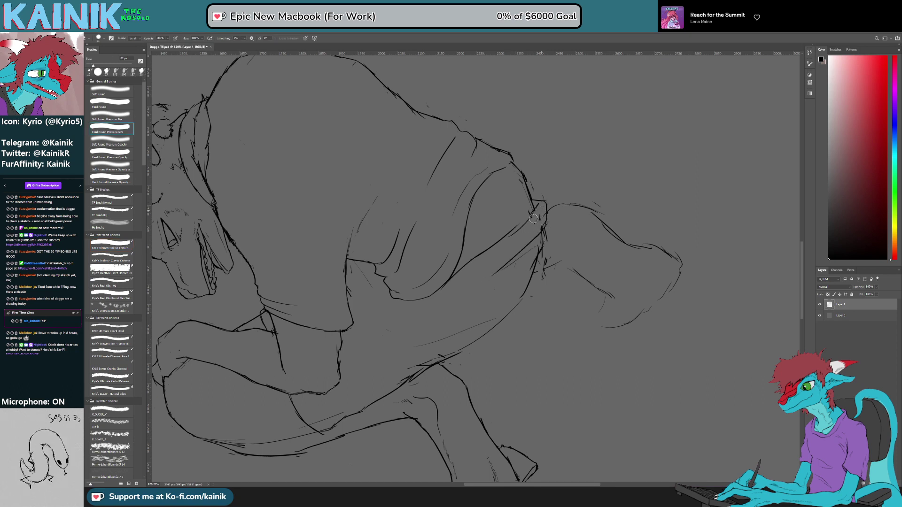
key(b)
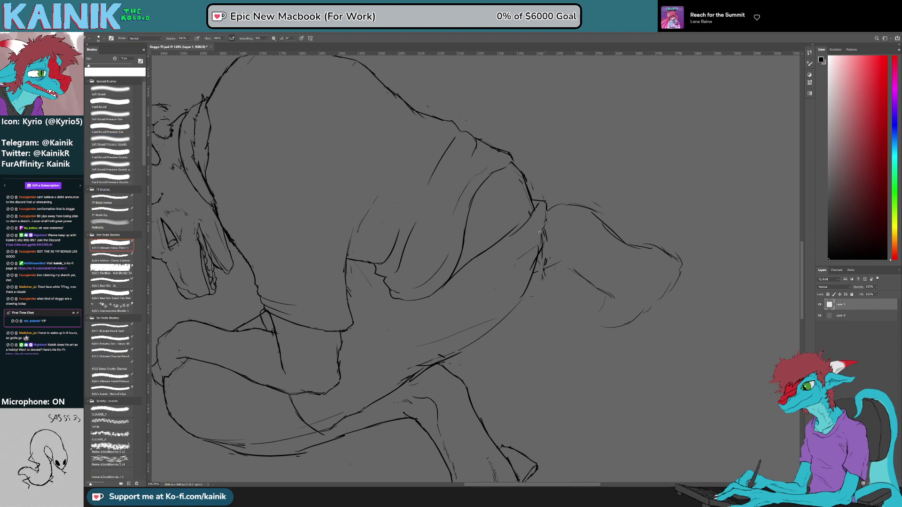
drag(521, 251, 499, 266)
key(e)
mouse_move(544, 236)
mouse_down()
mouse_move(540, 257)
mouse_move(545, 240)
mouse_up()
key(b)
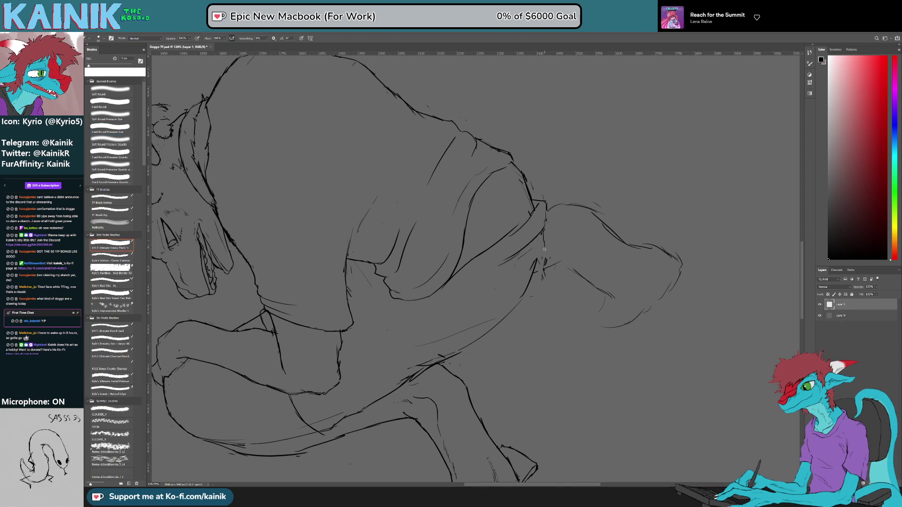
Step: Rework the hip outline below the waistband and add short fabric folds running from the back of the hip
key(r)
drag(559, 355, 516, 365)
drag(540, 290, 539, 263)
key(b)
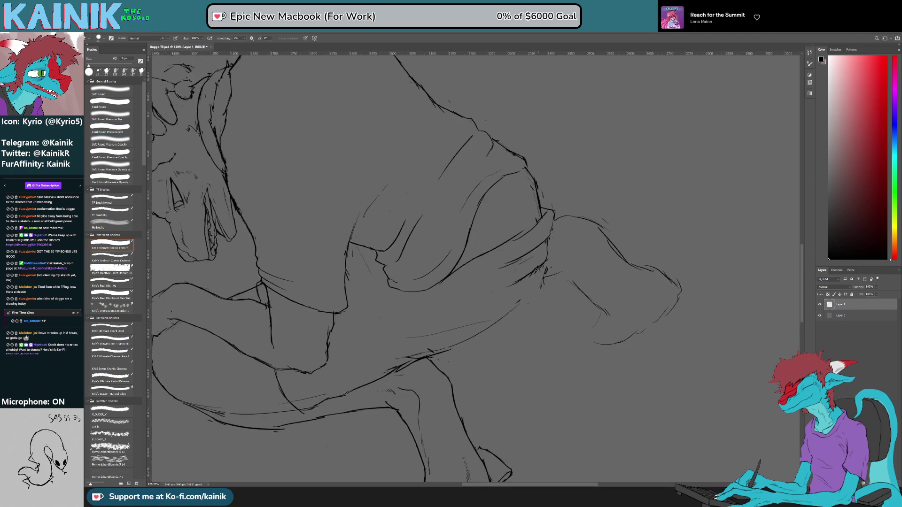
key(r)
mouse_move(541, 317)
mouse_down()
mouse_move(551, 267)
mouse_move(518, 303)
mouse_up()
key(e)
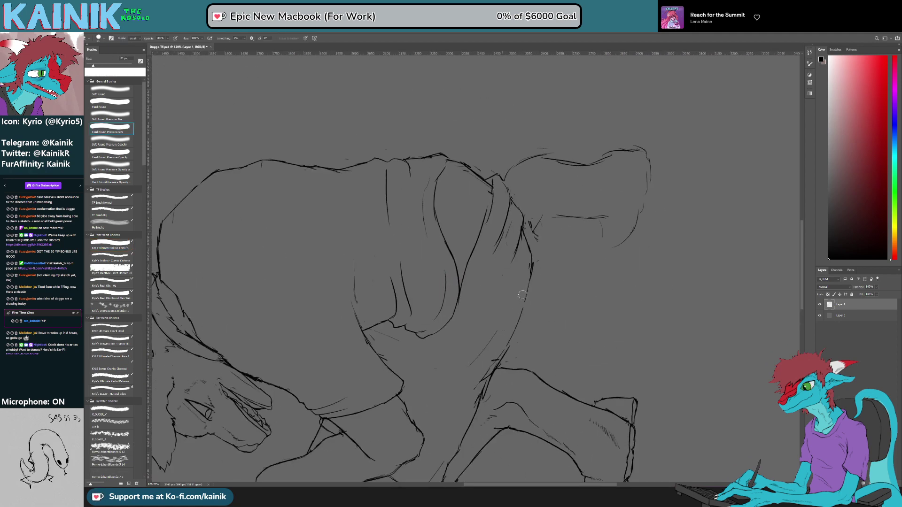
key(b)
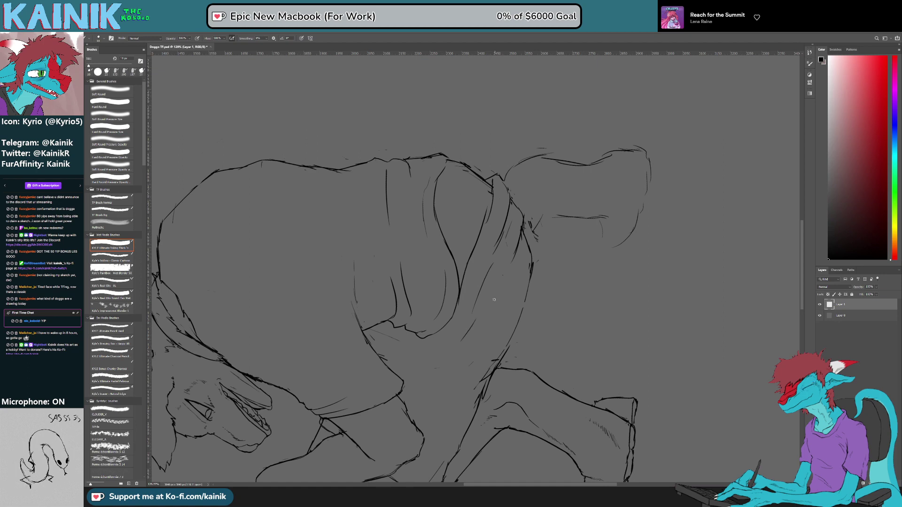
Step: Add long folds across the hip below the waistband and draw a short line between the sleeve and the shirt hem
key(r)
mouse_move(473, 362)
mouse_down()
mouse_move(407, 322)
mouse_move(409, 296)
mouse_move(420, 290)
mouse_up()
key(e)
key(b)
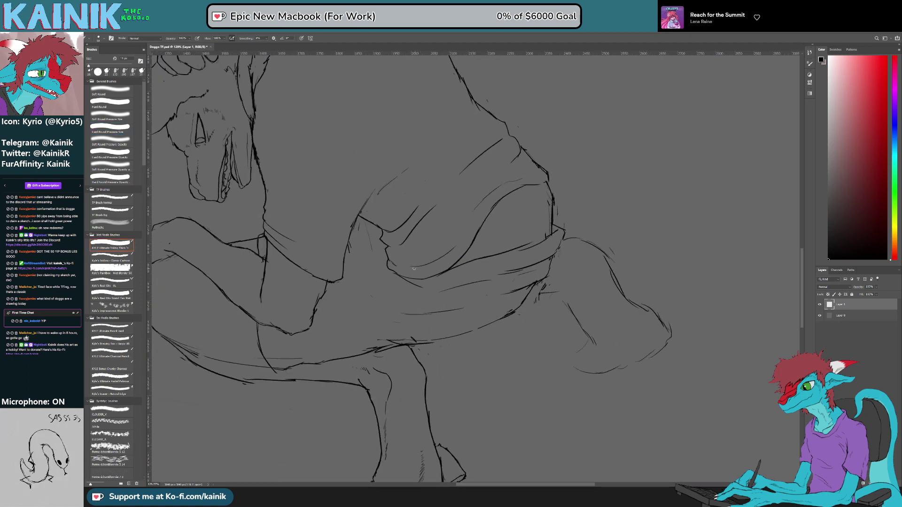
key(e)
key(b)
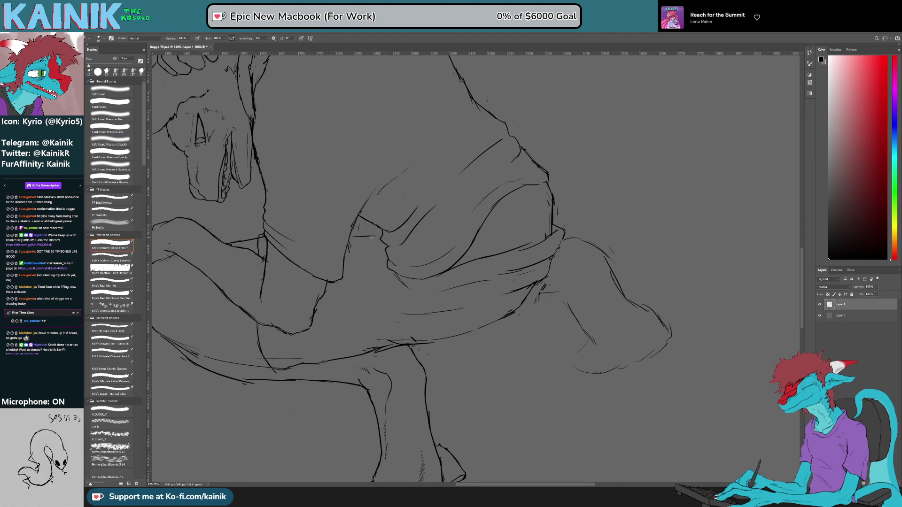
drag(374, 216, 499, 253)
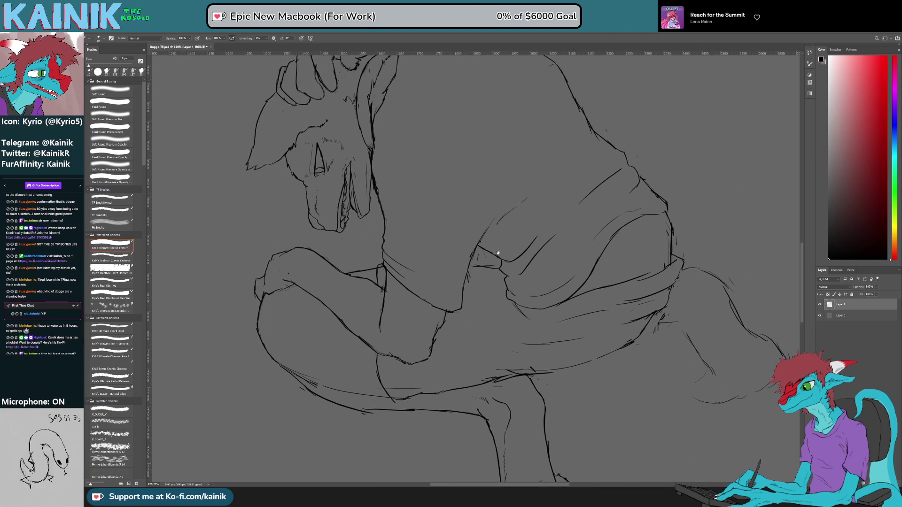
key(e)
key(b)
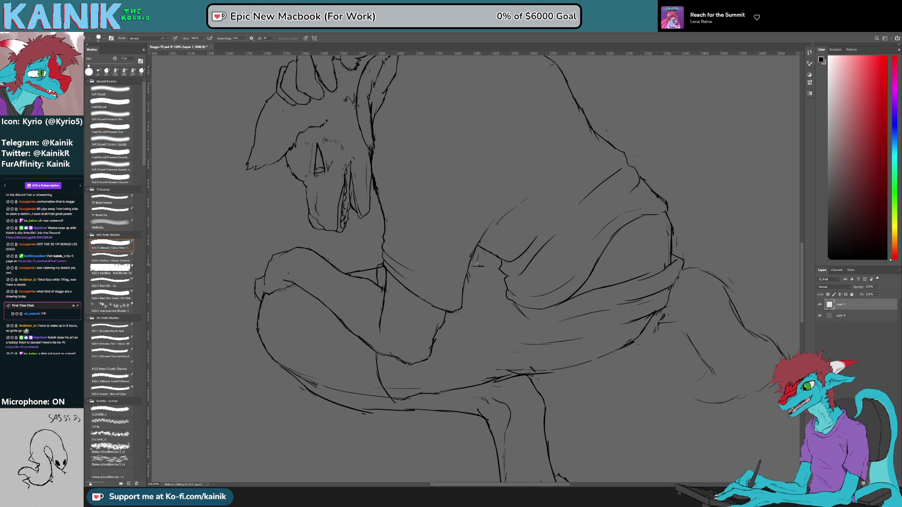
Step: Refine the shirt edge beside the sleeve and clean up the strokes where it meets the hem
key(r)
mouse_move(506, 256)
mouse_down()
mouse_move(508, 265)
mouse_move(484, 264)
mouse_move(493, 262)
mouse_up()
key(e)
key(b)
key(e)
key(b)
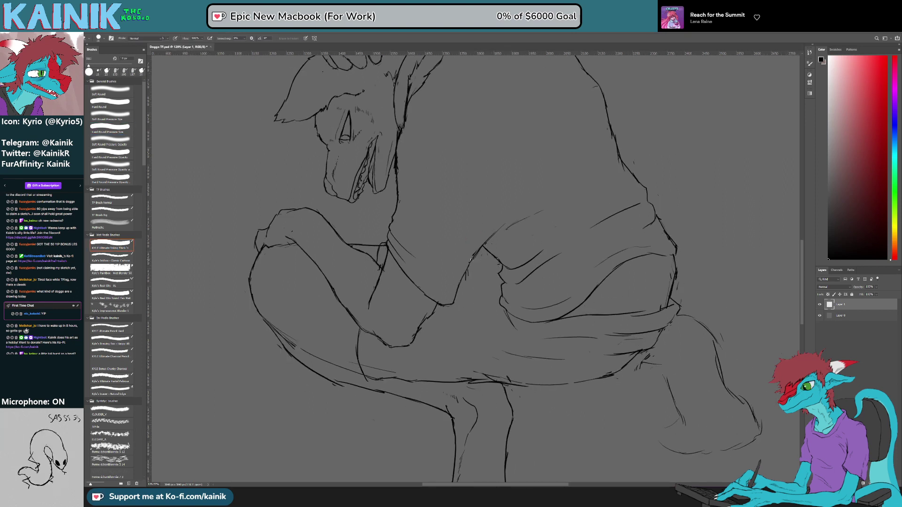
Step: Tidy the thigh lines beneath the elbow and draw a light fold running along the thigh towards the hip
mouse_move(590, 227)
mouse_down()
mouse_move(576, 234)
mouse_move(501, 207)
mouse_move(533, 181)
mouse_up()
key(r)
drag(428, 407, 515, 409)
key(e)
drag(396, 382, 421, 368)
key(b)
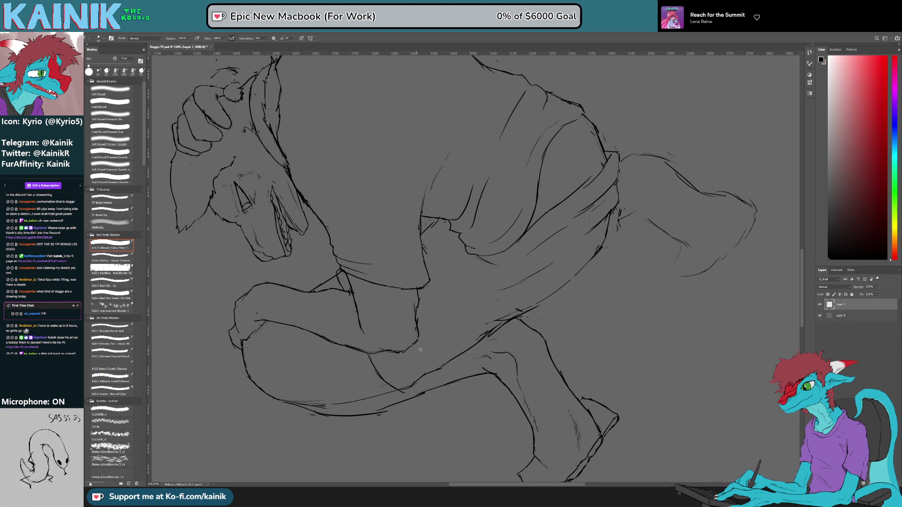
drag(417, 358, 442, 337)
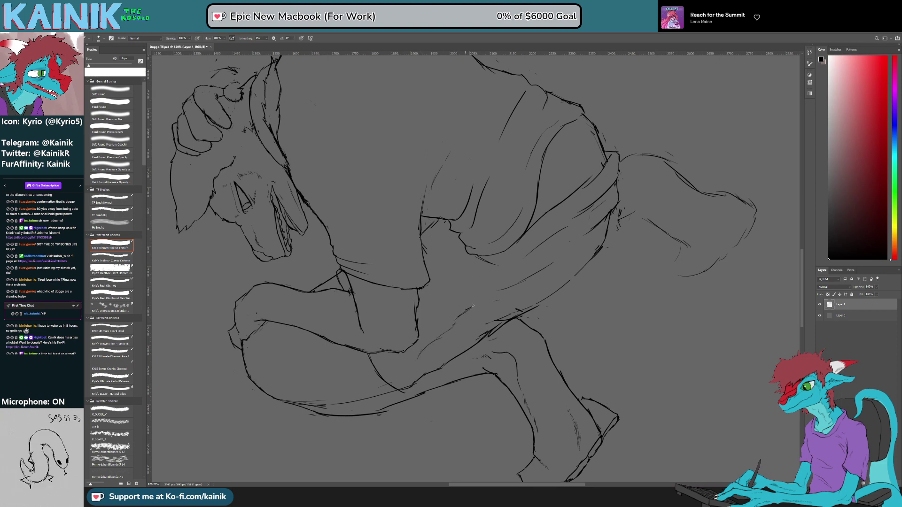
Step: Hatch a small shadow on the thigh below the shirt hem and erase the thigh's lower edge beside the near shin
key(r)
drag(586, 390, 543, 420)
key(b)
mouse_move(461, 274)
mouse_down()
mouse_move(472, 275)
mouse_move(472, 342)
mouse_move(448, 373)
mouse_move(506, 362)
mouse_up()
key(e)
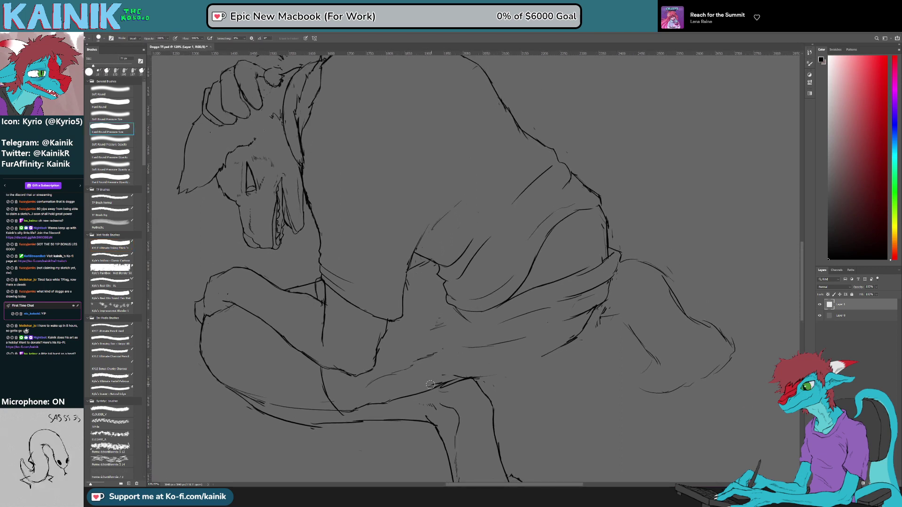
Step: Redraw the thigh's lower edge through the gap to the top of the near shin and remove the overlapping ends
key(r)
mouse_move(437, 403)
mouse_down()
mouse_move(484, 417)
mouse_move(491, 342)
mouse_up()
key(e)
key(b)
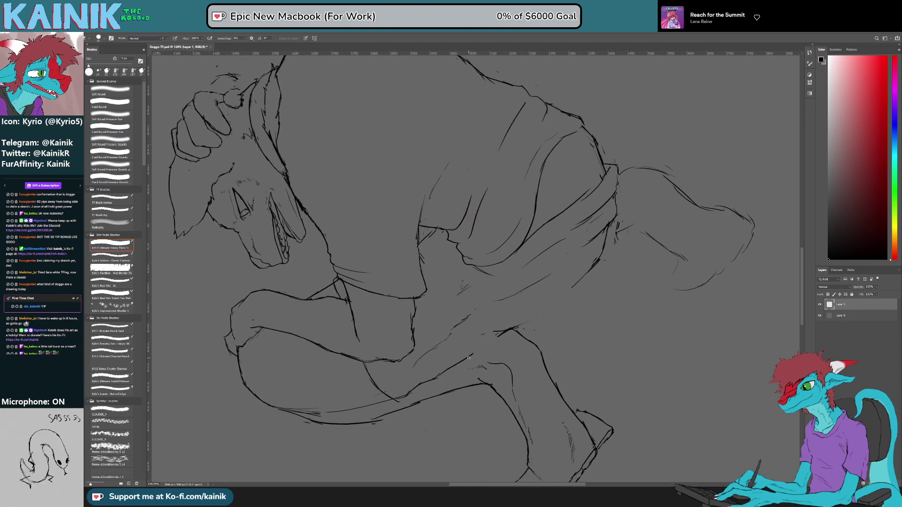
key(e)
key(b)
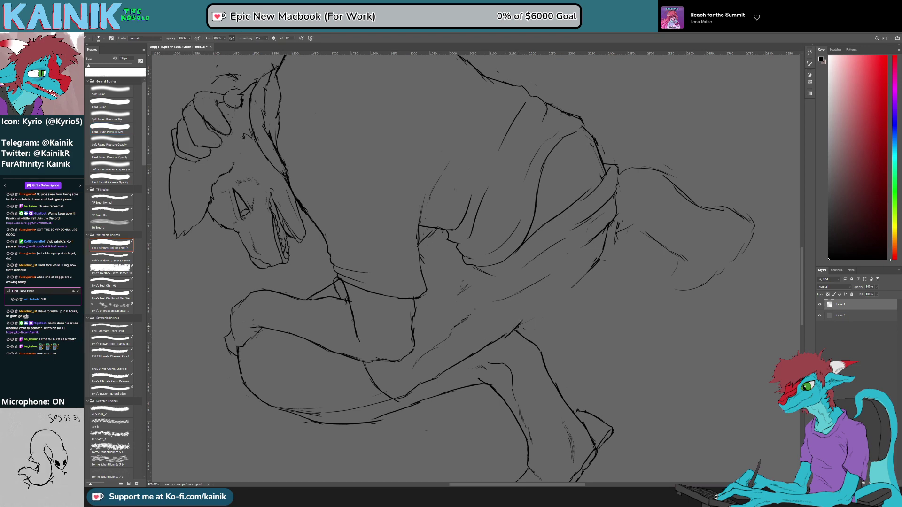
Step: Hatch shading at the top of the near shin and erase the corner of the front outline at the leg bend
key(r)
drag(594, 404, 489, 334)
key(space)
drag(610, 375, 600, 385)
key(b)
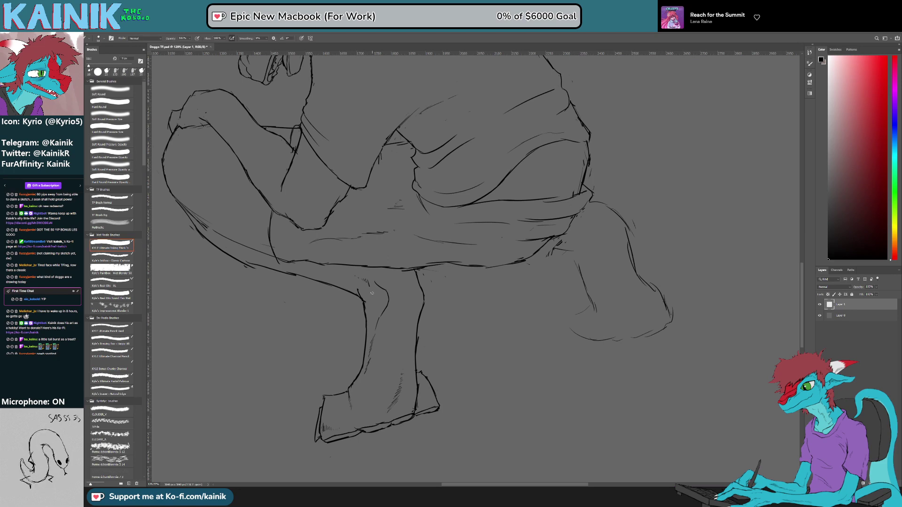
key(e)
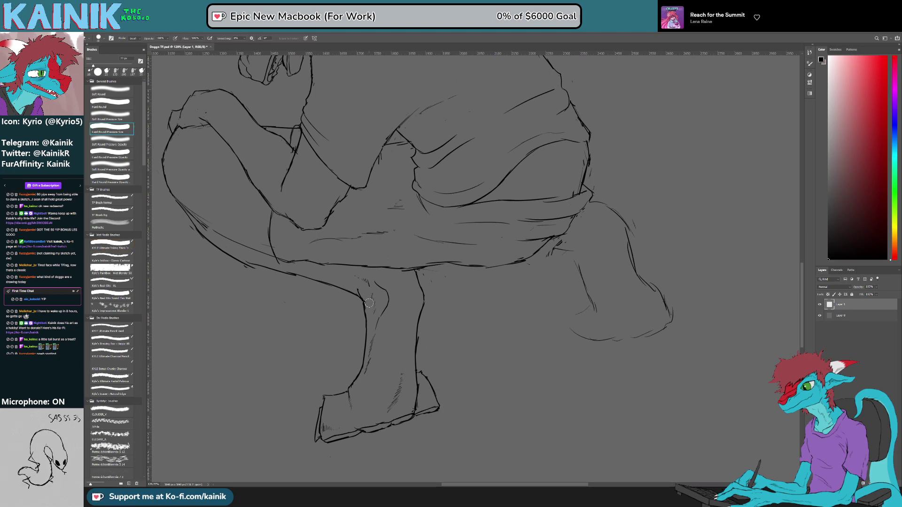
scroll(355, 316, up, 3)
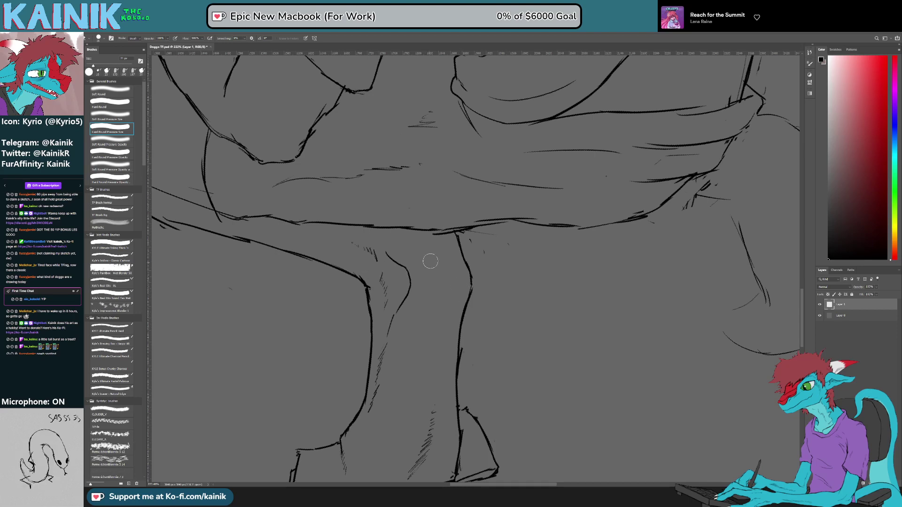
mouse_move(365, 284)
mouse_down()
mouse_move(369, 302)
mouse_move(351, 274)
mouse_up()
key(b)
mouse_move(375, 325)
mouse_down()
mouse_move(382, 261)
mouse_move(424, 204)
mouse_move(426, 260)
mouse_move(464, 332)
mouse_move(534, 392)
mouse_move(619, 409)
mouse_move(533, 419)
mouse_move(395, 415)
mouse_move(367, 351)
mouse_move(423, 278)
mouse_move(423, 255)
mouse_move(419, 296)
mouse_up()
Step: Redraw the front outline at the leg bend with small jagged creases and erase stray marks around it
key(r)
key(e)
key(b)
key(e)
drag(373, 279, 377, 292)
mouse_move(425, 215)
mouse_down()
mouse_move(427, 198)
mouse_move(428, 209)
mouse_up()
key(b)
key(r)
Step: Strengthen the outer outline of the near leg below the knee and add a pointed crease along it
drag(411, 250, 529, 358)
key(space)
drag(503, 366, 637, 318)
key(r)
mouse_move(590, 336)
mouse_down()
mouse_move(453, 290)
mouse_move(442, 328)
mouse_move(435, 323)
mouse_move(426, 338)
mouse_up()
key(e)
key(b)
key(b)
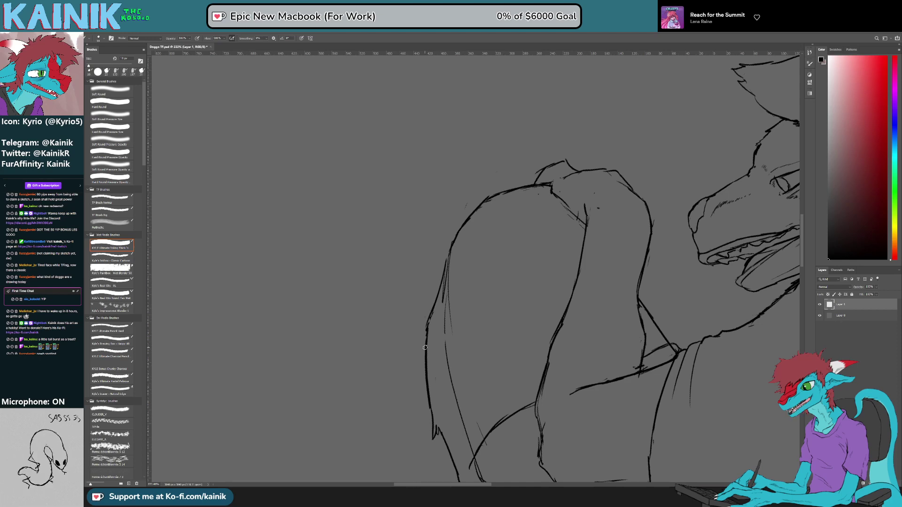
Step: Redraw the top of the near shin's back outline so it curves into the thigh's lower edge
scroll(425, 347, down, 6)
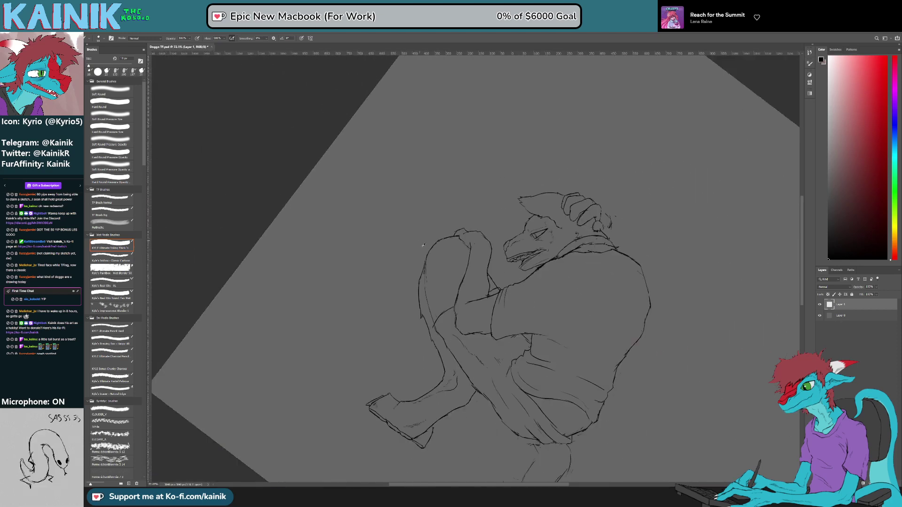
key(r)
drag(594, 445, 622, 330)
scroll(544, 390, up, 7)
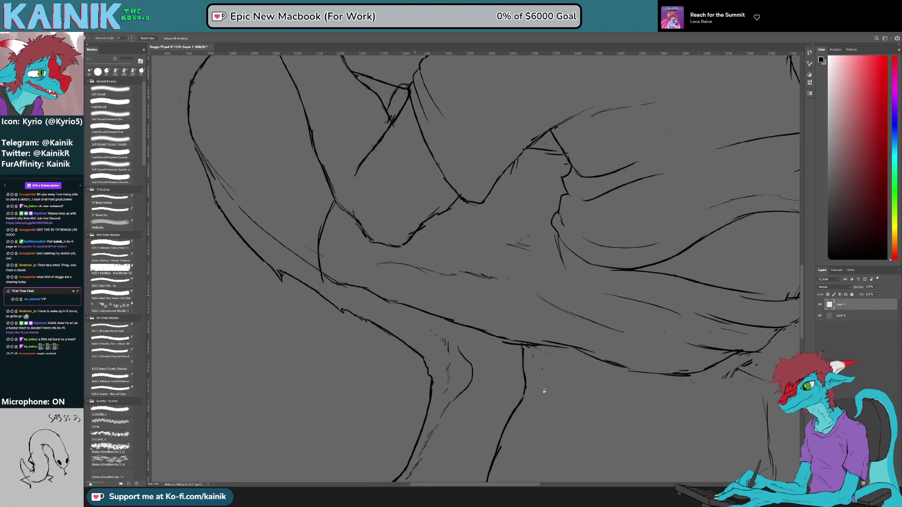
key(b)
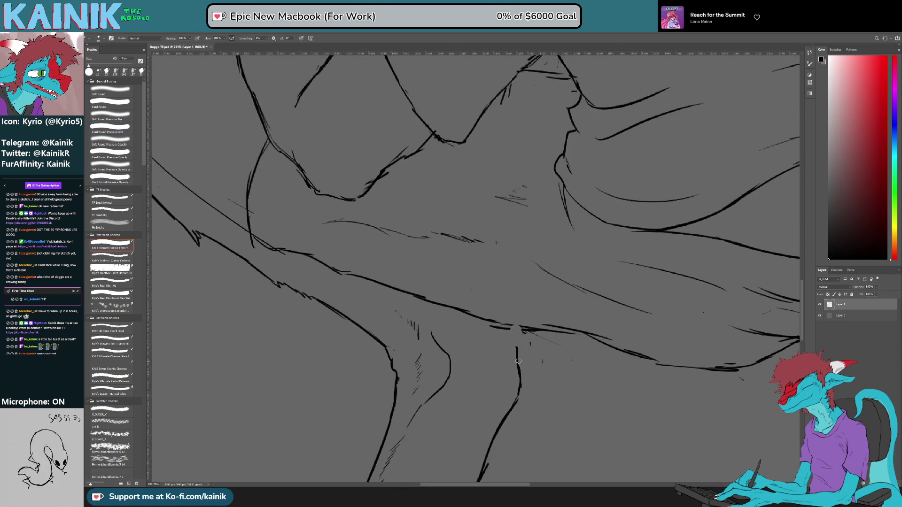
key(e)
drag(500, 329, 568, 331)
key(b)
drag(552, 399, 457, 291)
key(e)
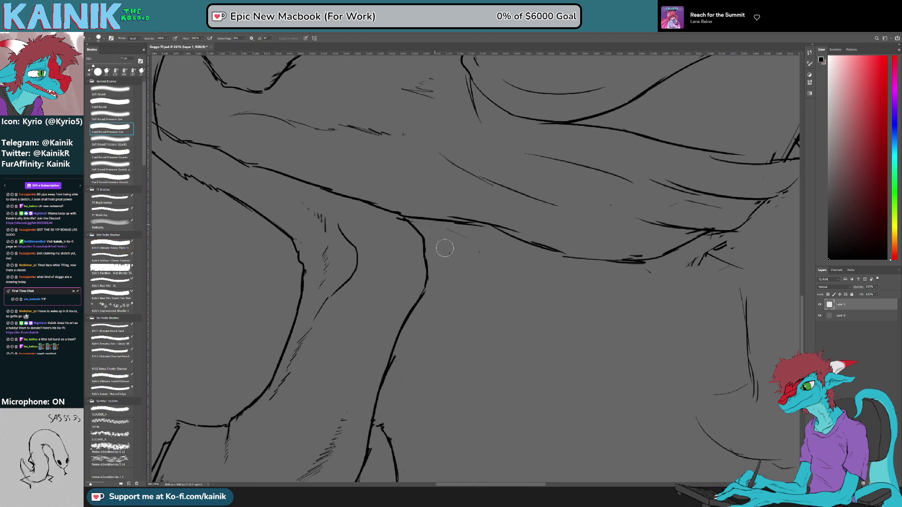
Step: Erase the stray line ends where the near leg's back outline meets the cuff above the foot
mouse_move(400, 344)
mouse_down()
mouse_move(422, 318)
mouse_move(456, 213)
mouse_up()
key(b)
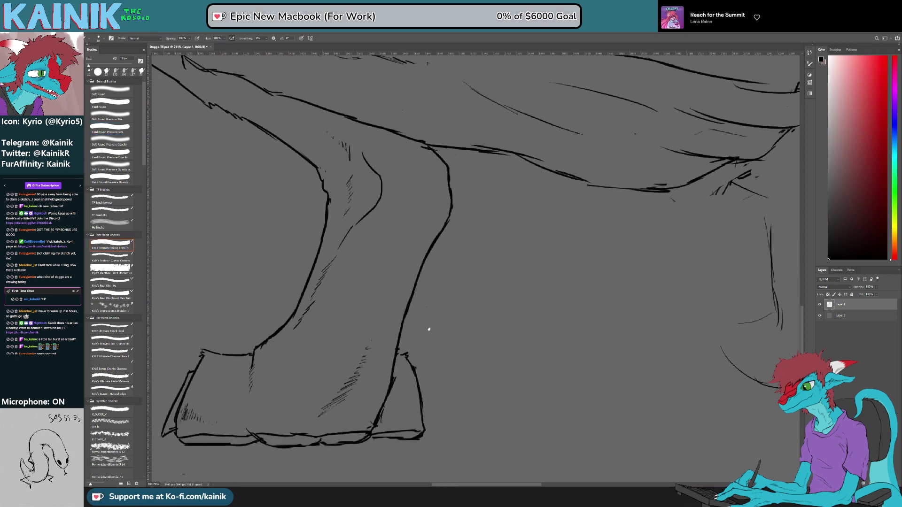
key(e)
mouse_move(382, 422)
mouse_down()
mouse_move(391, 408)
mouse_move(370, 425)
mouse_up()
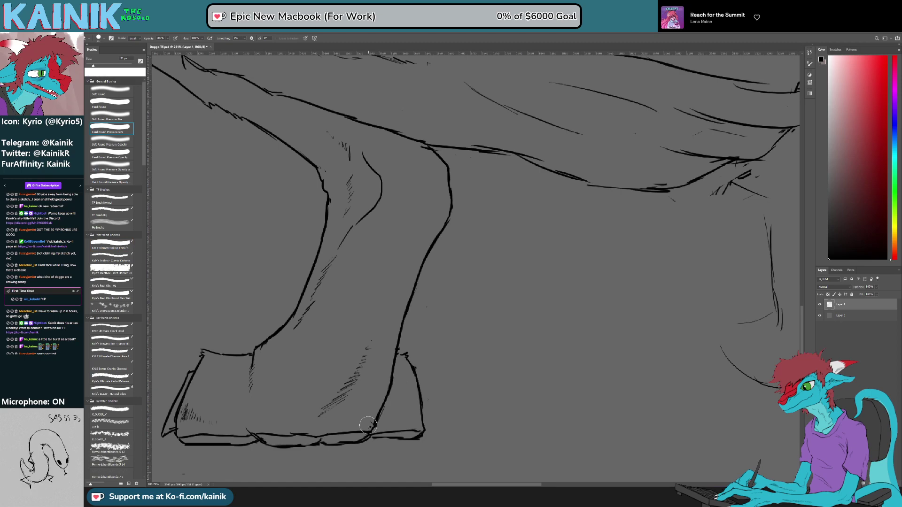
mouse_move(565, 265)
mouse_down()
mouse_move(383, 447)
mouse_move(348, 425)
mouse_move(424, 326)
mouse_up()
drag(453, 370, 345, 362)
Step: Sketch the tail's upper edge sweeping back from the hips and add jagged fur tufts towards its end
key(b)
key(b)
drag(439, 284, 550, 231)
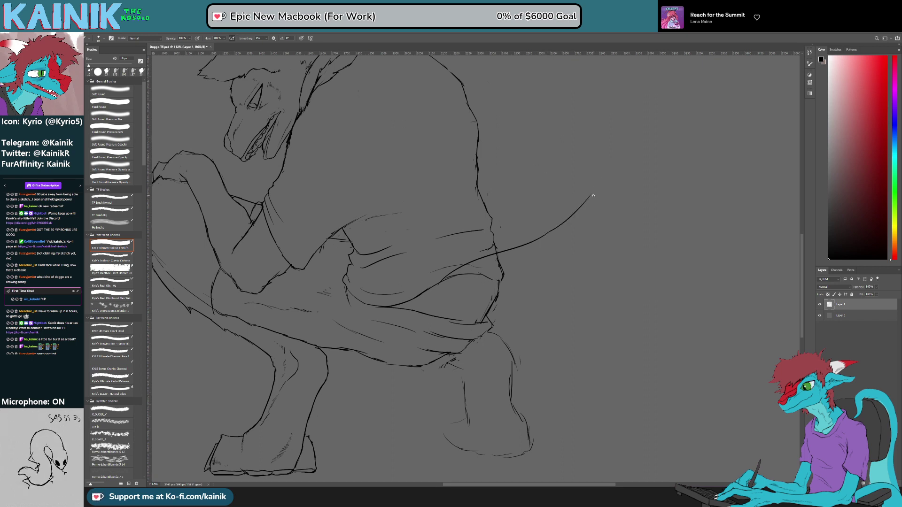
drag(620, 182, 609, 204)
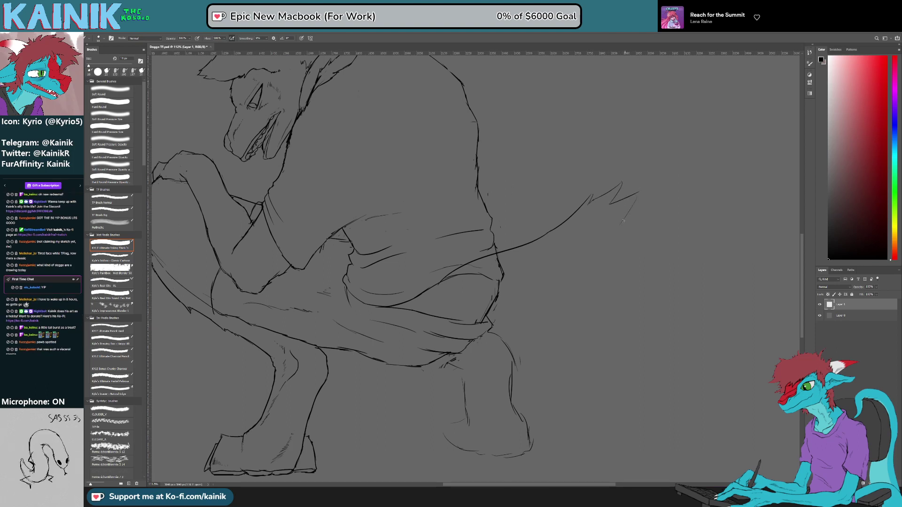
drag(639, 194, 616, 227)
mouse_move(617, 227)
mouse_down()
mouse_move(635, 215)
mouse_move(611, 252)
mouse_up()
Step: Reshape the tail tip into a point and draw the tufted outer and lower edges curving back to the hips
key(r)
drag(667, 316, 674, 274)
key(e)
mouse_move(596, 146)
mouse_down()
mouse_move(612, 140)
mouse_move(613, 185)
mouse_move(636, 127)
mouse_move(625, 254)
mouse_up()
key(b)
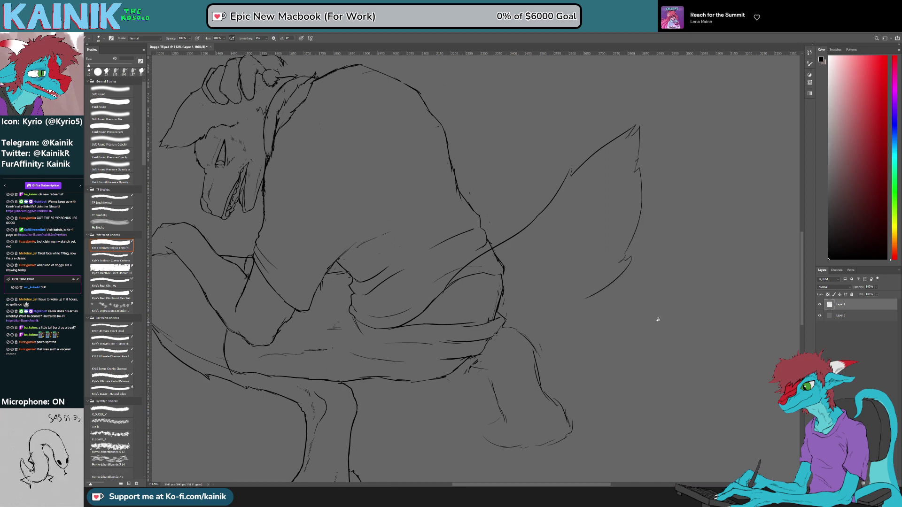
drag(656, 322, 658, 232)
mouse_move(583, 257)
mouse_down()
mouse_move(524, 301)
mouse_move(458, 413)
mouse_move(557, 417)
mouse_up()
Step: Erase the shirt and hip lines that cross the inside of the tail's base
key(e)
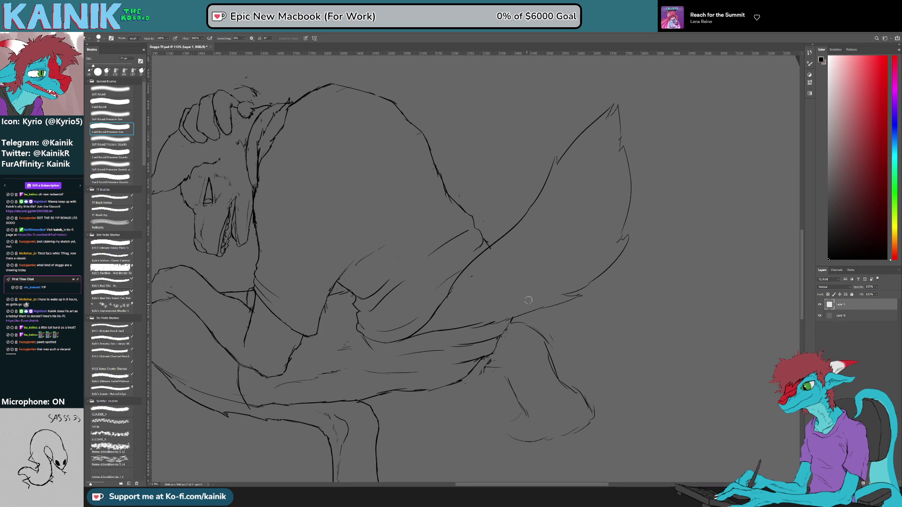
mouse_move(535, 245)
mouse_down()
mouse_move(487, 329)
mouse_move(639, 295)
mouse_up()
drag(612, 330, 513, 220)
key(r)
drag(603, 392, 591, 376)
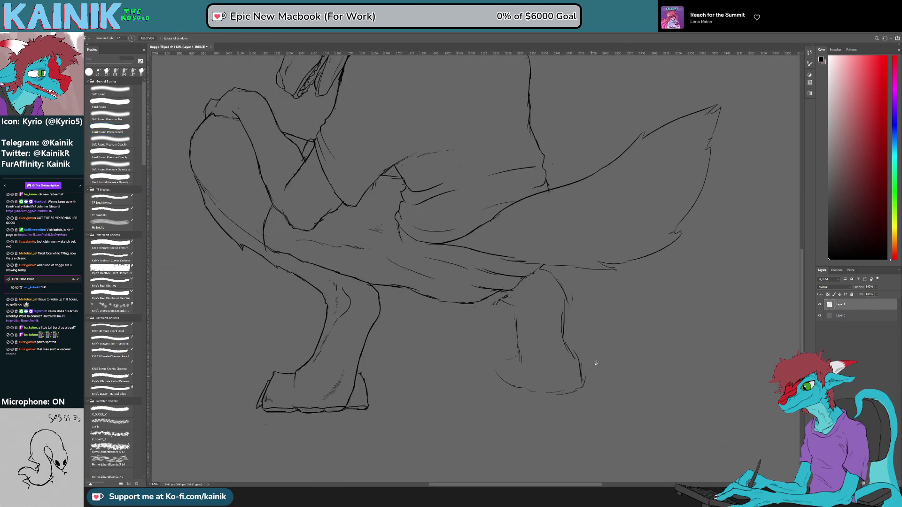
Step: Add a contour line and short fur strokes inside the tail along its length
key(b)
drag(518, 222, 552, 212)
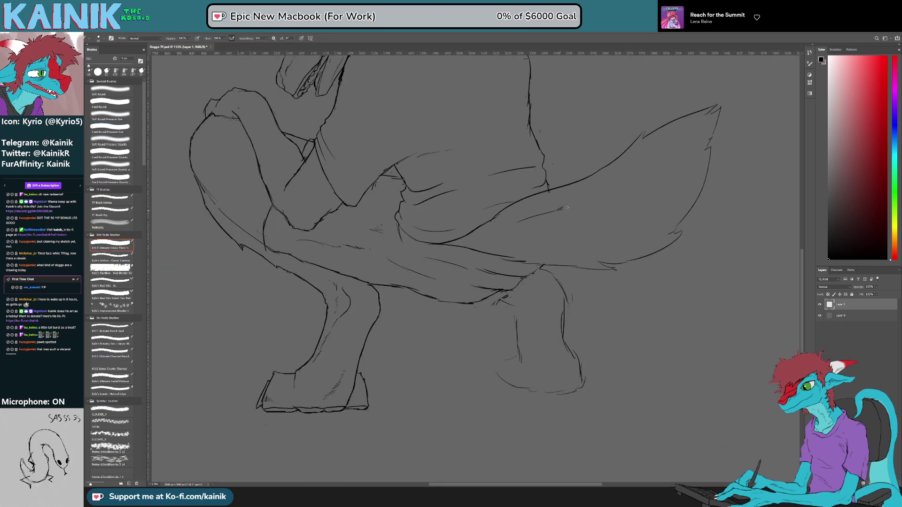
key(e)
key(b)
drag(601, 194, 580, 214)
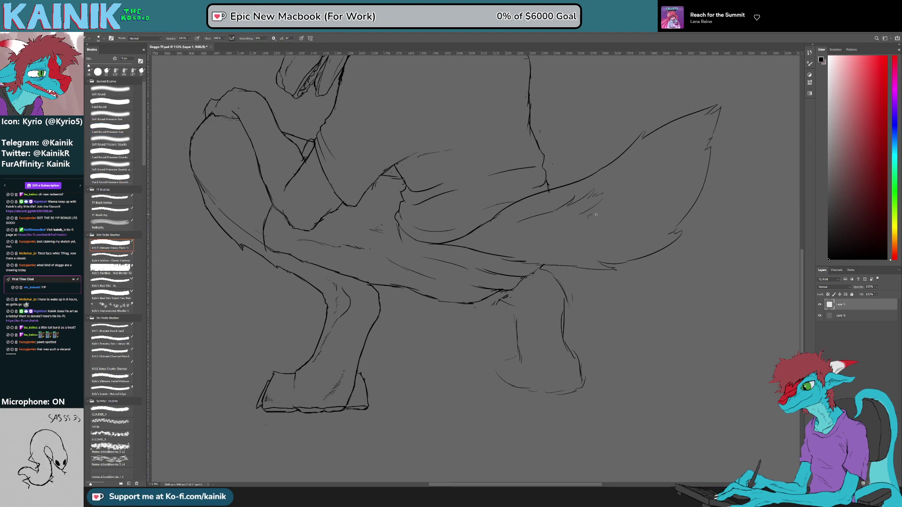
drag(648, 174, 618, 175)
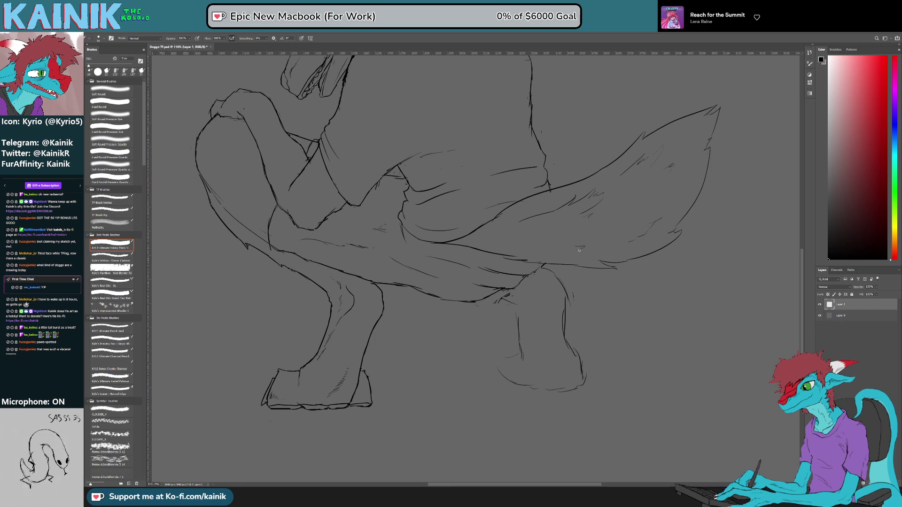
key(r)
mouse_move(549, 249)
mouse_down()
mouse_move(517, 256)
mouse_move(479, 233)
mouse_up()
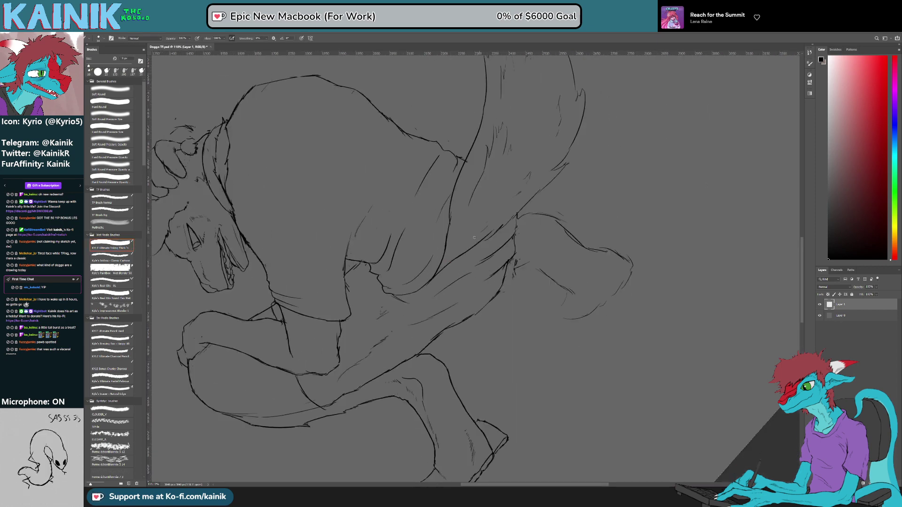
key(r)
drag(631, 250, 513, 279)
key(b)
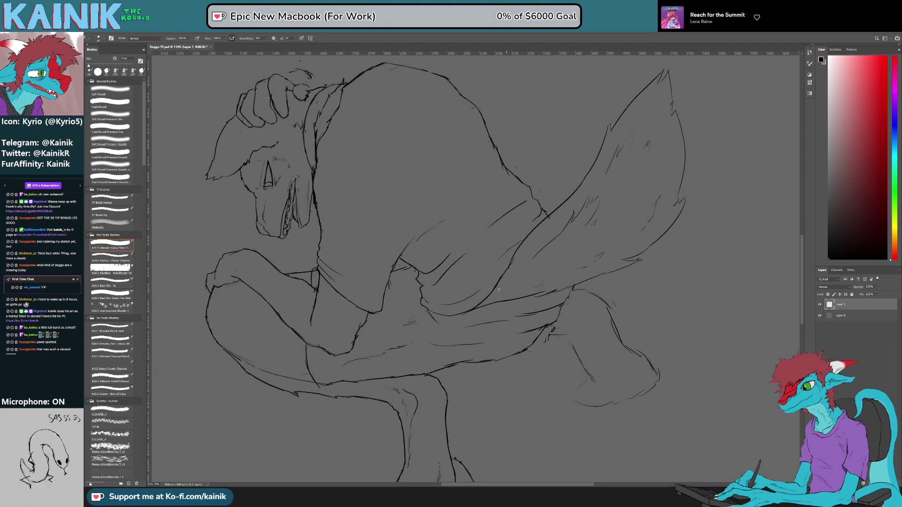
Step: Erase and retouch the tail's lower edge where it overlaps the back of the trousers
key(r)
drag(624, 317, 630, 239)
key(e)
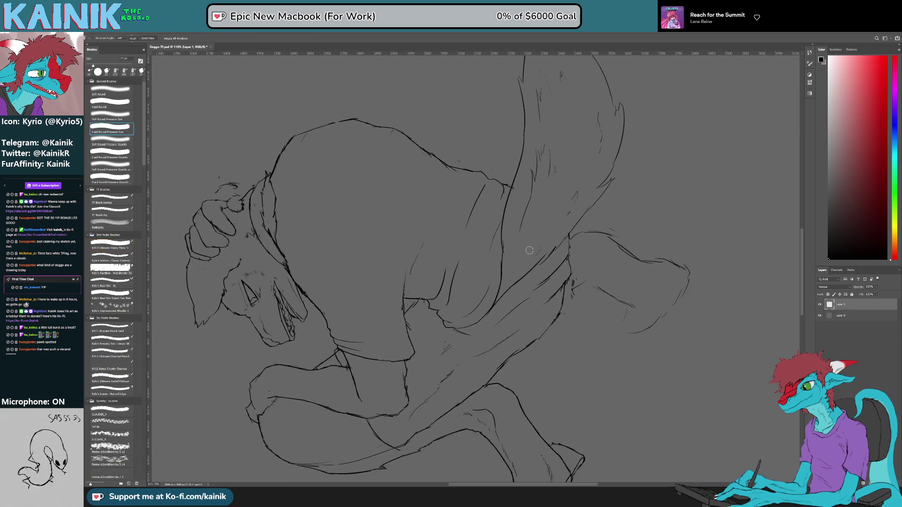
key(b)
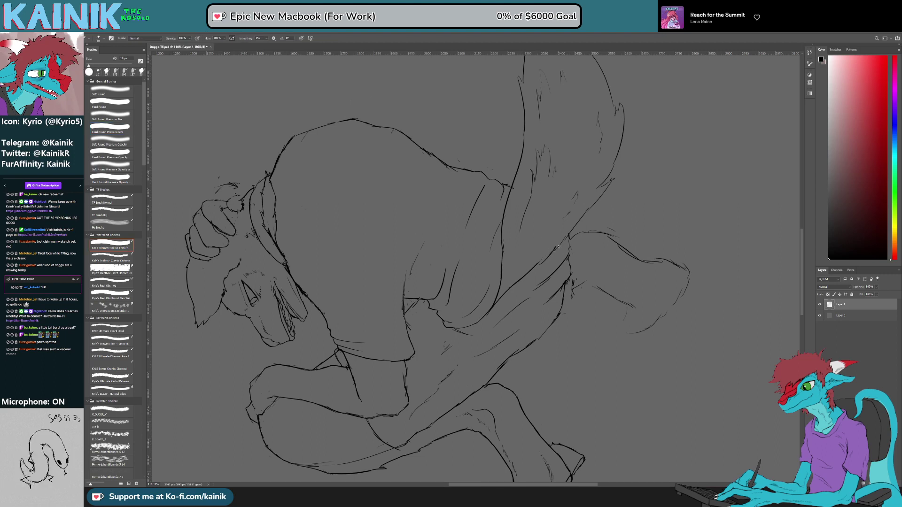
key(e)
key(b)
drag(569, 236, 568, 253)
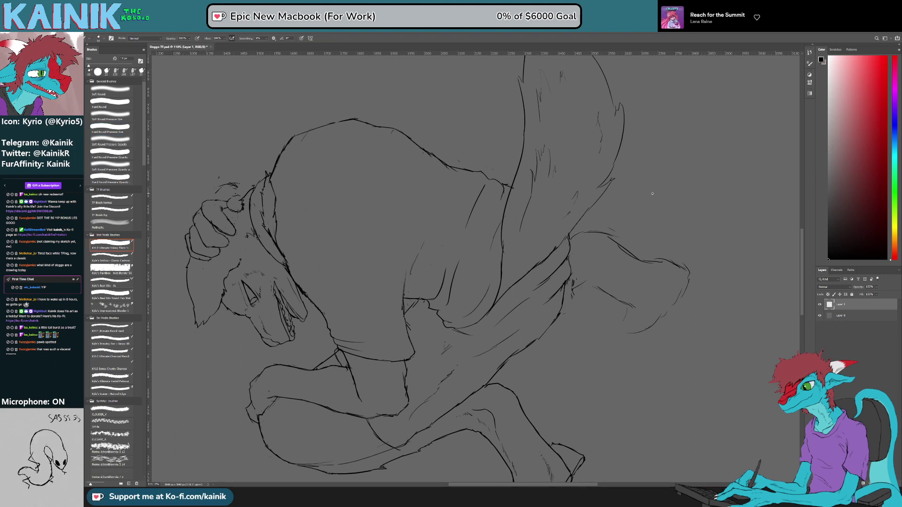
Step: Clean up the junction of the tail, trousers and far leg, redrawing the tail's underside and the leg's start
scroll(652, 193, up, 5)
key(e)
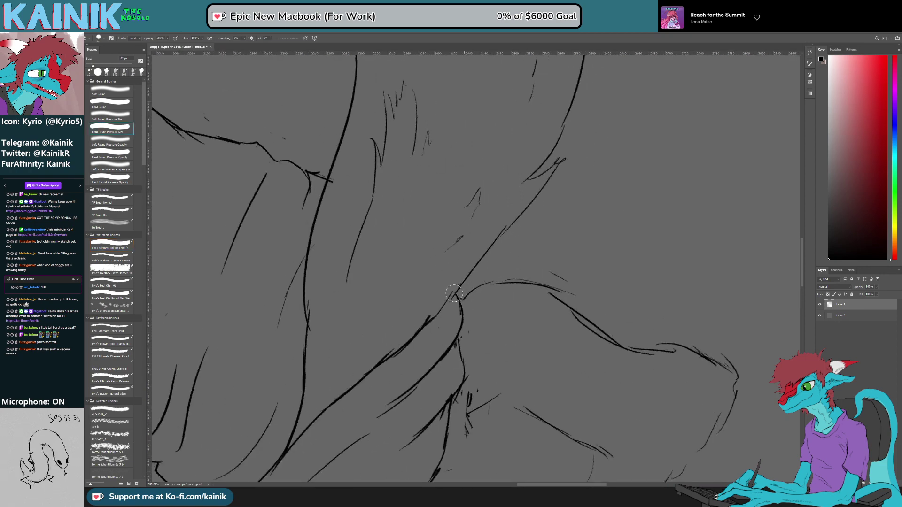
key(b)
drag(432, 318, 472, 269)
mouse_move(457, 404)
mouse_down()
mouse_move(564, 270)
mouse_move(560, 298)
mouse_move(582, 295)
mouse_up()
key(e)
key(r)
drag(651, 252, 585, 142)
key(b)
mouse_move(600, 180)
mouse_down()
mouse_move(545, 188)
mouse_move(553, 187)
mouse_move(538, 219)
mouse_up()
Step: Erase the rough lines on the far leg's upper part and redraw its outline below the trousers
drag(642, 254, 419, 377)
drag(510, 377, 425, 246)
key(e)
drag(497, 207, 517, 268)
key(b)
mouse_move(491, 197)
mouse_down()
mouse_move(524, 233)
mouse_move(513, 284)
mouse_move(480, 328)
mouse_up()
key(e)
mouse_move(509, 296)
mouse_down()
mouse_move(512, 284)
mouse_move(499, 304)
mouse_up()
Step: Redraw the far leg's upper back outline as a bold curve from the tail's underside down to the calf
key(r)
drag(531, 365, 580, 308)
key(b)
mouse_move(519, 325)
mouse_down()
mouse_move(497, 220)
mouse_move(502, 266)
mouse_up()
mouse_move(504, 171)
mouse_down()
mouse_move(497, 195)
mouse_move(472, 159)
mouse_move(483, 217)
mouse_up()
key(b)
drag(484, 150, 482, 214)
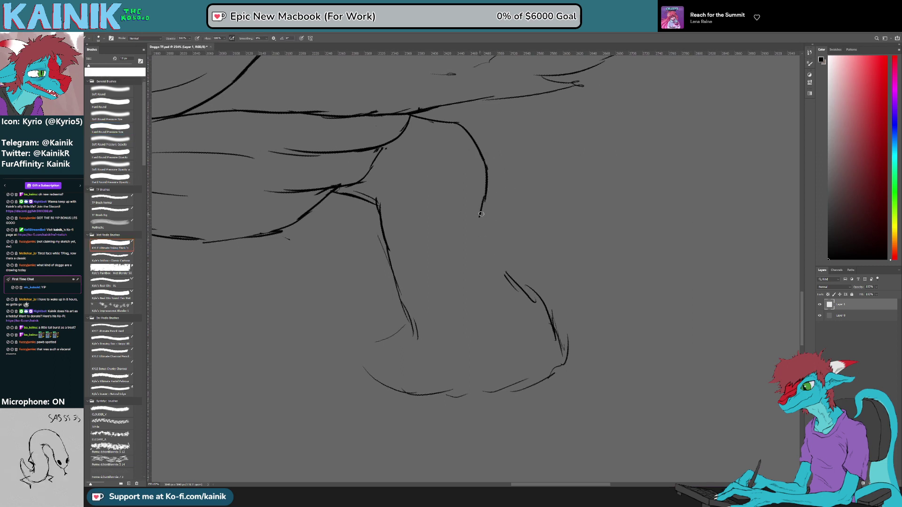
drag(497, 253, 502, 274)
Step: Erase the rough front line and redraw the far leg's lower back outline down to the heel
key(e)
mouse_move(381, 216)
mouse_down()
mouse_move(396, 292)
mouse_move(395, 271)
mouse_move(413, 325)
mouse_move(429, 275)
mouse_up()
key(b)
mouse_move(513, 234)
mouse_down()
mouse_move(555, 284)
mouse_move(557, 329)
mouse_move(545, 341)
mouse_move(553, 244)
mouse_move(573, 324)
mouse_move(549, 258)
mouse_move(549, 313)
mouse_up()
key(e)
key(b)
drag(549, 289, 544, 339)
Step: Redraw the far leg's front outline into the foot and outline the toe and sole
key(e)
key(b)
mouse_move(385, 300)
mouse_down()
mouse_move(400, 293)
mouse_move(388, 321)
mouse_move(391, 343)
mouse_move(384, 322)
mouse_move(390, 351)
mouse_up()
key(e)
key(b)
mouse_move(391, 347)
mouse_down()
mouse_move(421, 356)
mouse_move(475, 339)
mouse_move(514, 347)
mouse_move(554, 329)
mouse_up()
Step: Erase the leftover sketch lines at the far foot's sole and rework the heel
key(e)
mouse_move(420, 351)
mouse_down()
mouse_move(428, 360)
mouse_move(463, 349)
mouse_move(429, 350)
mouse_move(467, 342)
mouse_move(490, 349)
mouse_move(471, 355)
mouse_up()
key(b)
key(e)
key(r)
mouse_move(545, 336)
mouse_down()
mouse_move(574, 284)
mouse_move(520, 353)
mouse_up()
key(b)
drag(531, 336, 521, 350)
key(e)
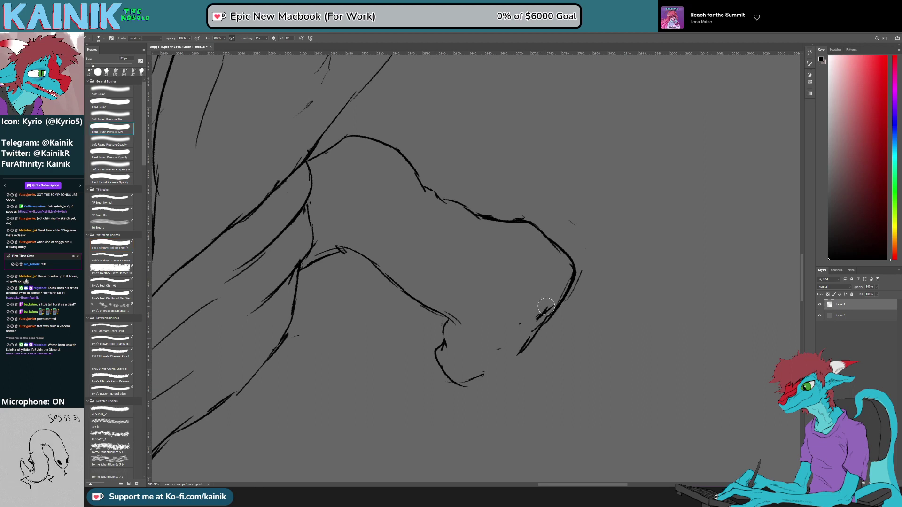
Step: Erase the doubled heel lines and redraw the far foot's heel and sole as one continuous outline
mouse_move(539, 308)
mouse_down()
mouse_move(556, 298)
mouse_move(518, 357)
mouse_up()
key(b)
drag(572, 286, 545, 330)
mouse_move(516, 356)
mouse_down()
mouse_move(500, 373)
mouse_move(438, 378)
mouse_up()
key(r)
key(e)
mouse_move(398, 344)
mouse_down()
mouse_move(373, 315)
mouse_move(397, 347)
mouse_up()
key(b)
key(e)
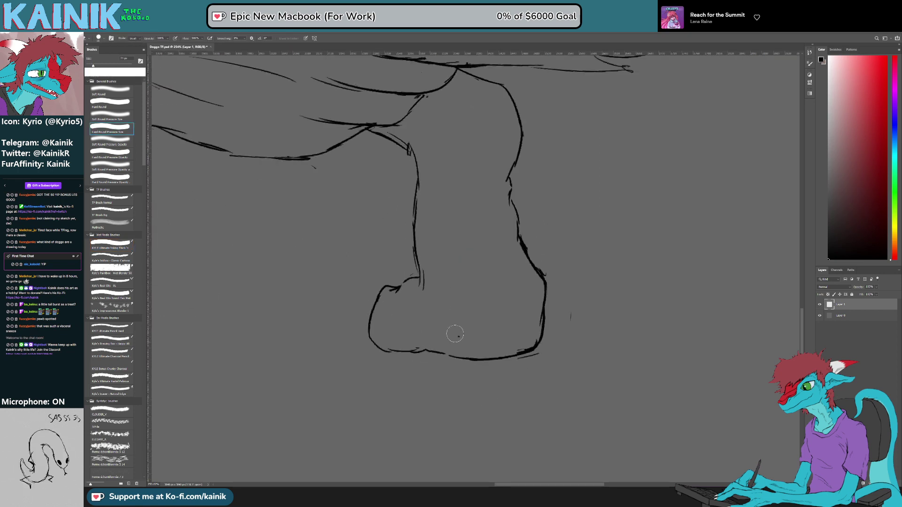
Step: Redraw the far foot's sole so its rear half rises towards the heel, erasing the rounded bottom line
key(b)
mouse_move(481, 357)
mouse_down()
mouse_move(530, 352)
mouse_move(519, 341)
mouse_move(537, 341)
mouse_up()
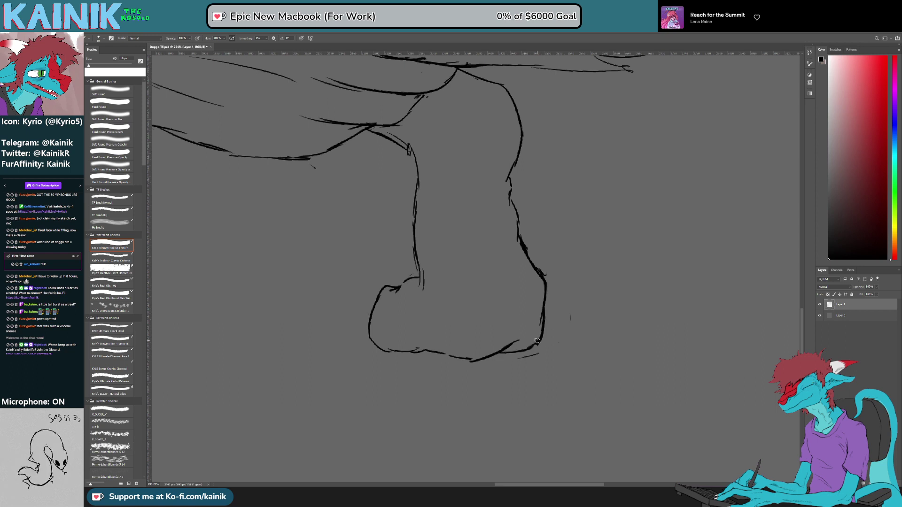
key(e)
drag(455, 356, 512, 335)
key(b)
drag(426, 353, 495, 335)
mouse_move(483, 342)
mouse_down()
mouse_move(538, 345)
mouse_move(544, 331)
mouse_up()
key(e)
key(b)
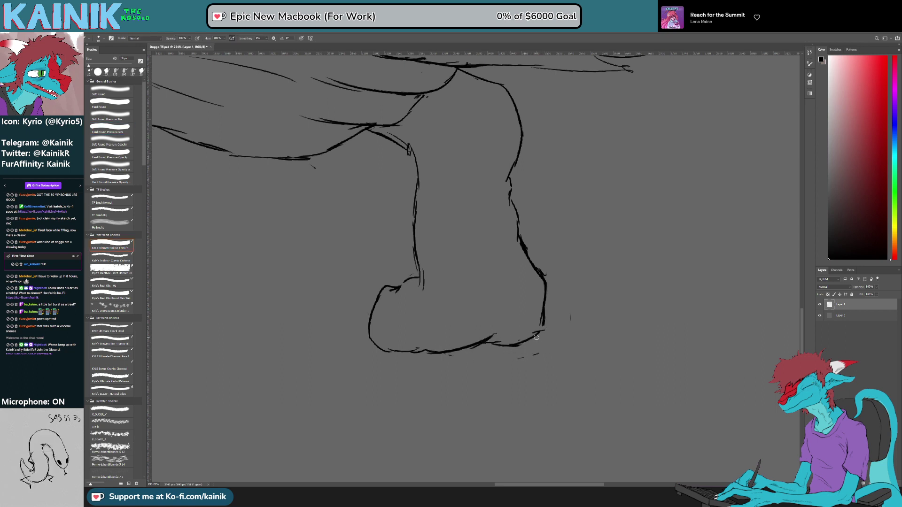
Step: Erase the stray marks beside the far heel and close its lower corner with a bold stroke
scroll(536, 337, down, 10)
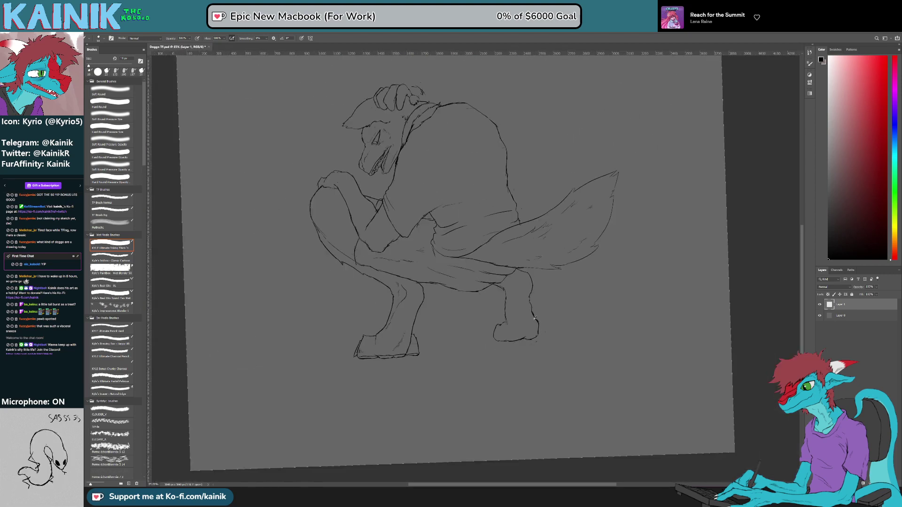
scroll(533, 297, up, 2)
scroll(532, 297, up, 8)
key(e)
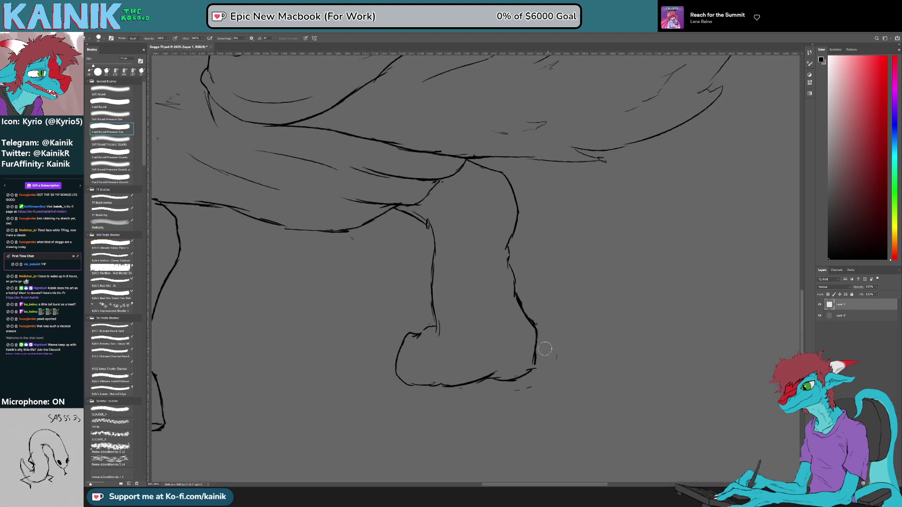
key(b)
drag(535, 359, 527, 375)
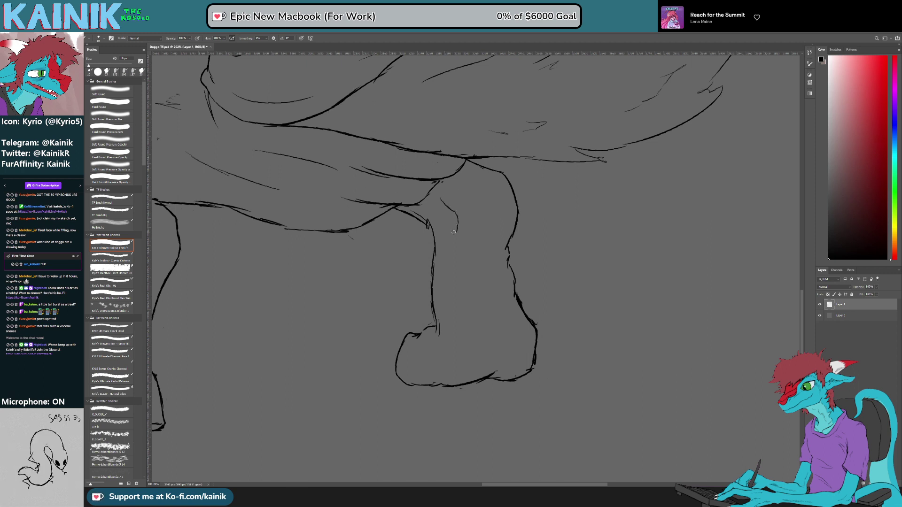
Step: Hatch a crease down the inside of the far leg and clean up its front outline below the trousers
drag(451, 250, 448, 256)
drag(452, 254, 449, 266)
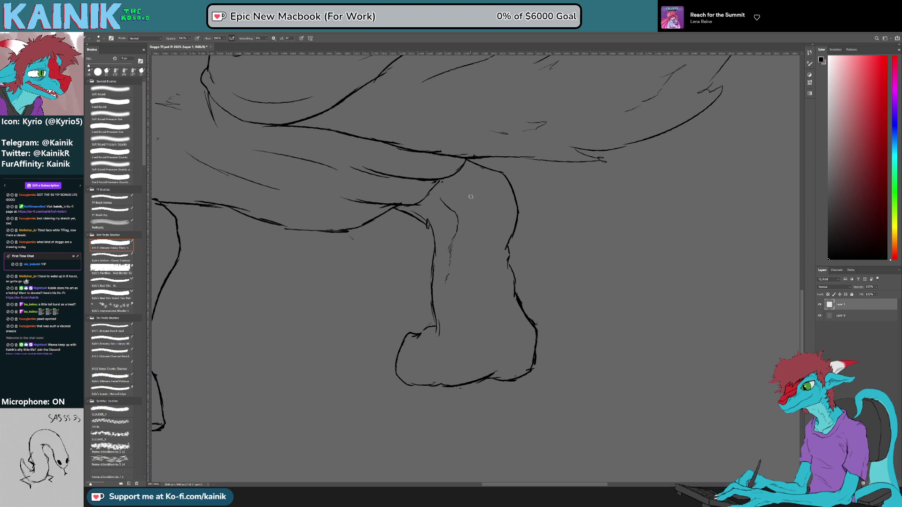
key(r)
drag(560, 200, 580, 302)
key(e)
drag(482, 203, 483, 173)
key(b)
key(h)
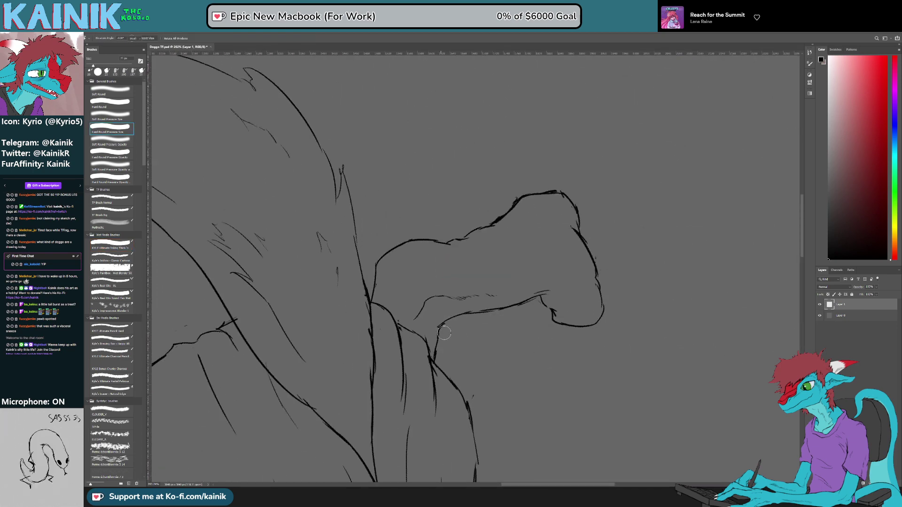
key(h)
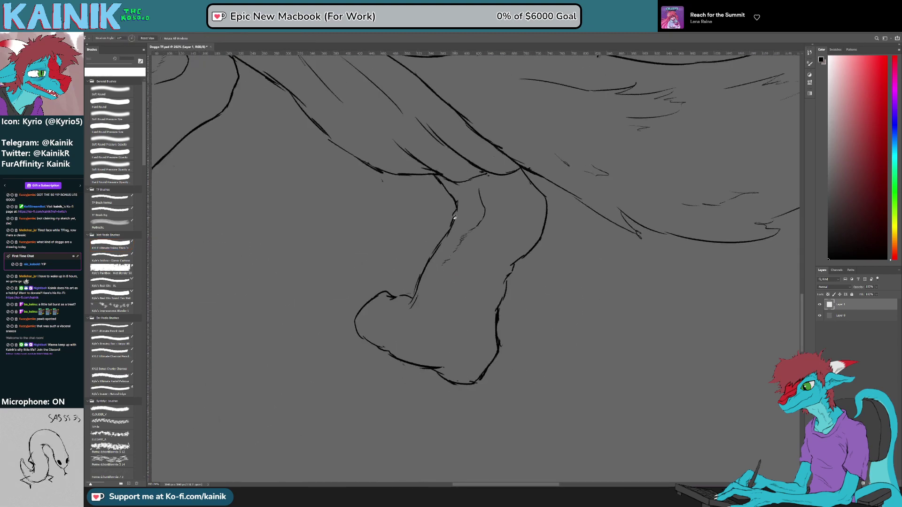
drag(453, 222, 449, 230)
Step: Add a crease and hatching at the far calf and shin, and touch up the front outline
key(r)
drag(579, 284, 579, 210)
mouse_move(503, 249)
mouse_down()
mouse_move(493, 264)
mouse_move(521, 315)
mouse_up()
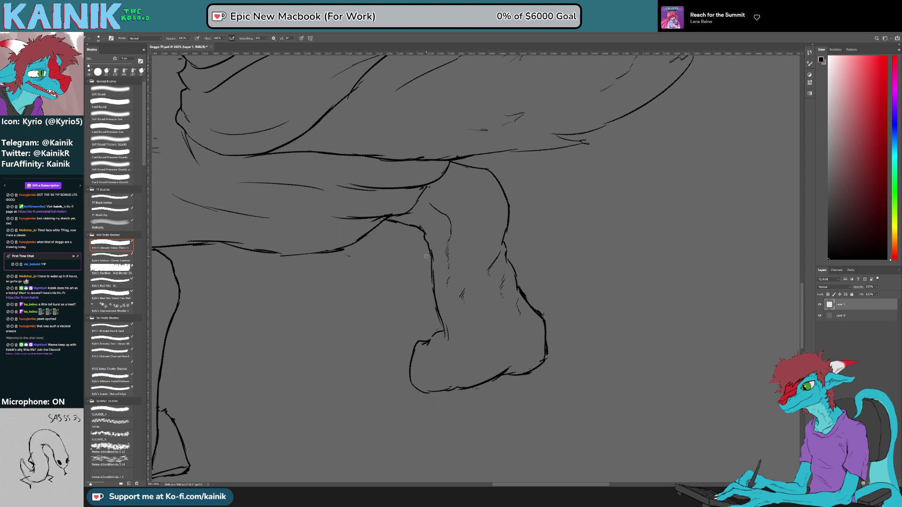
key(e)
key(b)
drag(431, 285, 440, 314)
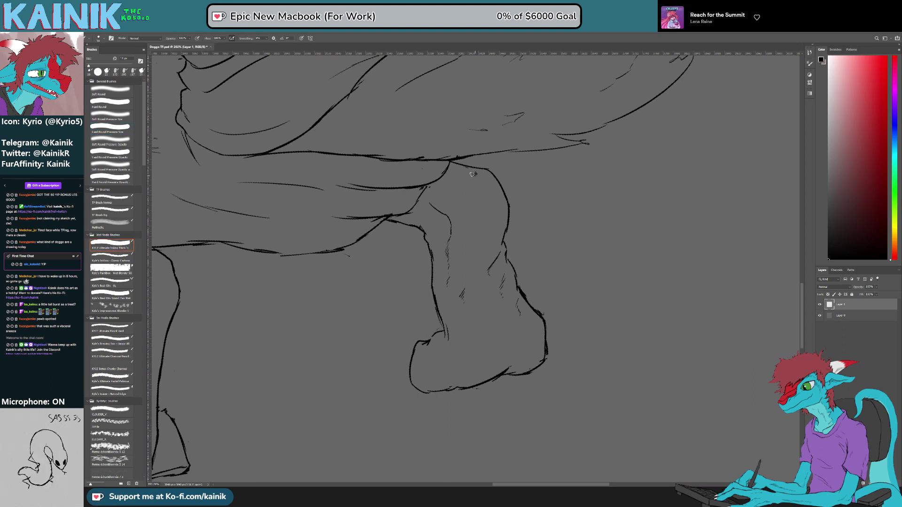
Step: Add a light broken contour line down the middle of the far leg's upper part
drag(460, 198, 465, 218)
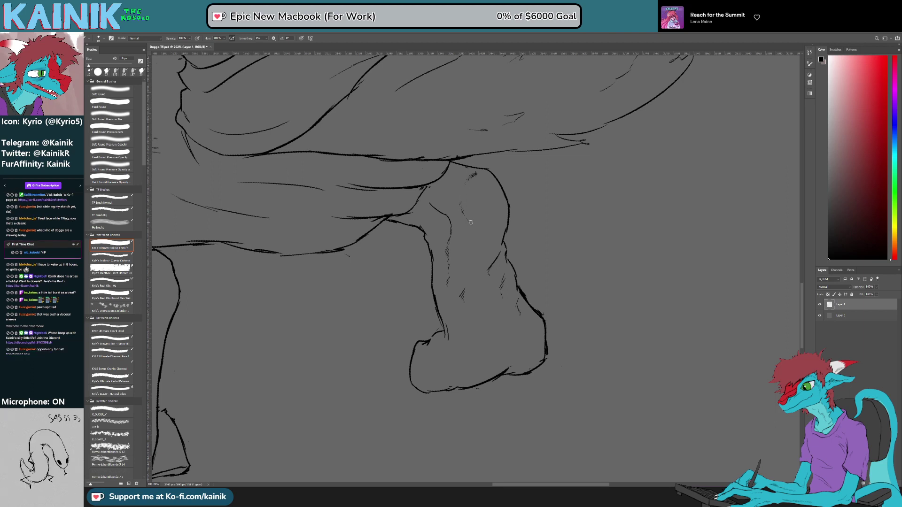
key(e)
mouse_move(470, 222)
mouse_down()
mouse_move(462, 210)
mouse_move(476, 247)
mouse_up()
key(b)
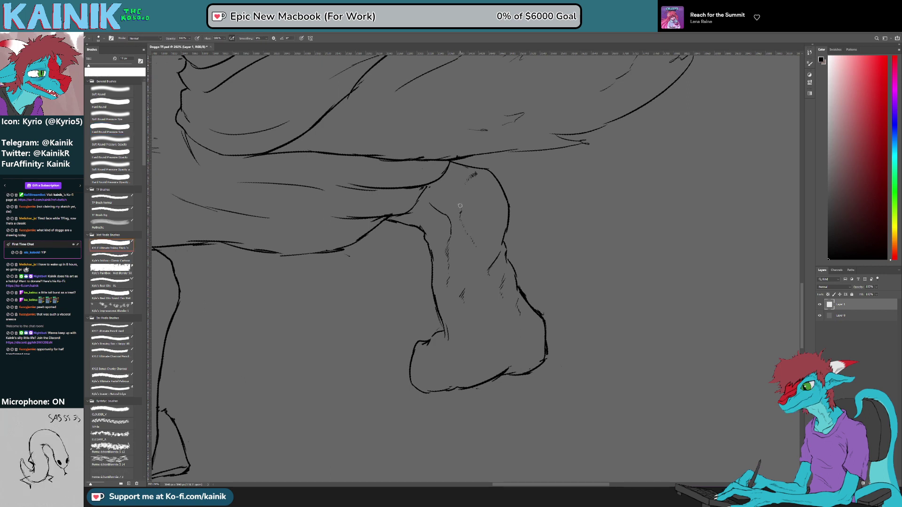
Step: Draw a curved contour across the lower side of the far foot towards the heel
key(r)
drag(604, 378, 596, 408)
mouse_move(435, 337)
mouse_down()
mouse_move(459, 309)
mouse_move(448, 296)
mouse_move(405, 327)
mouse_up()
key(b)
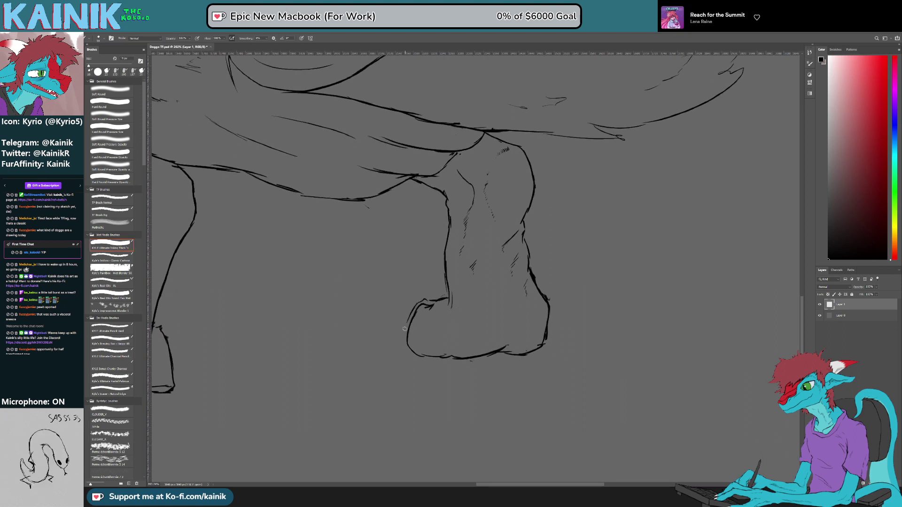
drag(456, 346, 476, 329)
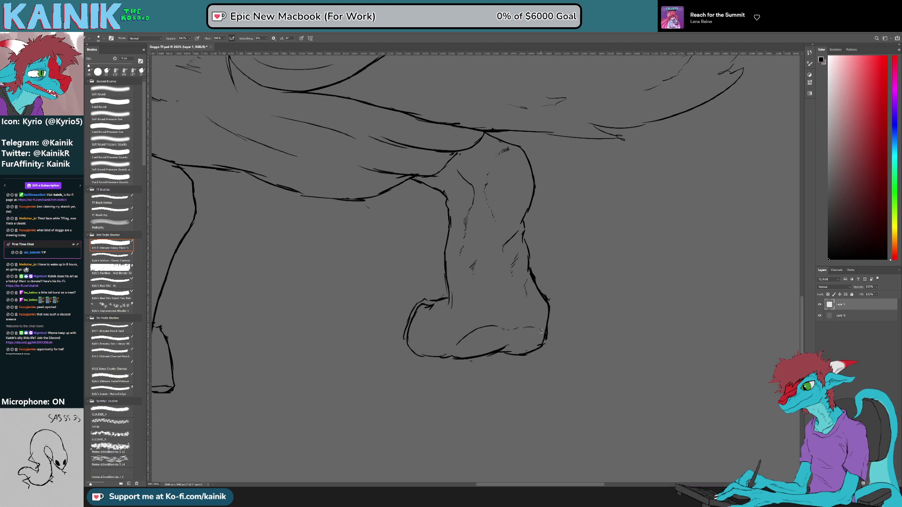
Step: Erase the line ends at the front of the far ankle and draw a jagged zigzag edge around the ankle
key(e)
mouse_move(451, 307)
mouse_down()
mouse_move(443, 276)
mouse_move(441, 304)
mouse_up()
key(b)
mouse_move(454, 260)
mouse_down()
mouse_move(446, 280)
mouse_move(453, 271)
mouse_up()
drag(461, 264, 459, 274)
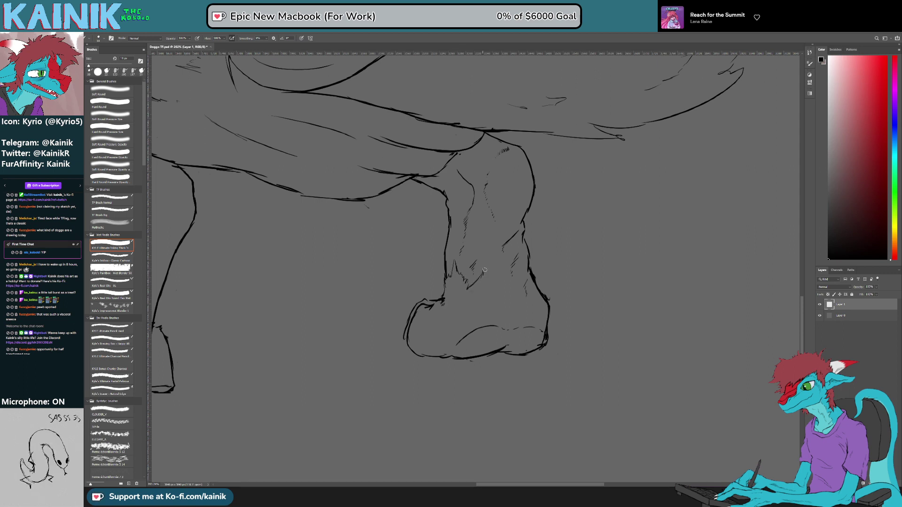
mouse_move(515, 277)
mouse_down()
mouse_move(515, 291)
mouse_move(534, 265)
mouse_move(535, 283)
mouse_up()
key(e)
key(b)
key(e)
key(b)
Step: Erase the far foot's smooth upper front outline and redraw it with small jagged tufts
key(e)
mouse_move(435, 303)
mouse_down()
mouse_move(411, 318)
mouse_move(439, 300)
mouse_move(416, 308)
mouse_move(416, 355)
mouse_up()
key(b)
mouse_move(417, 307)
mouse_down()
mouse_move(400, 337)
mouse_move(410, 317)
mouse_up()
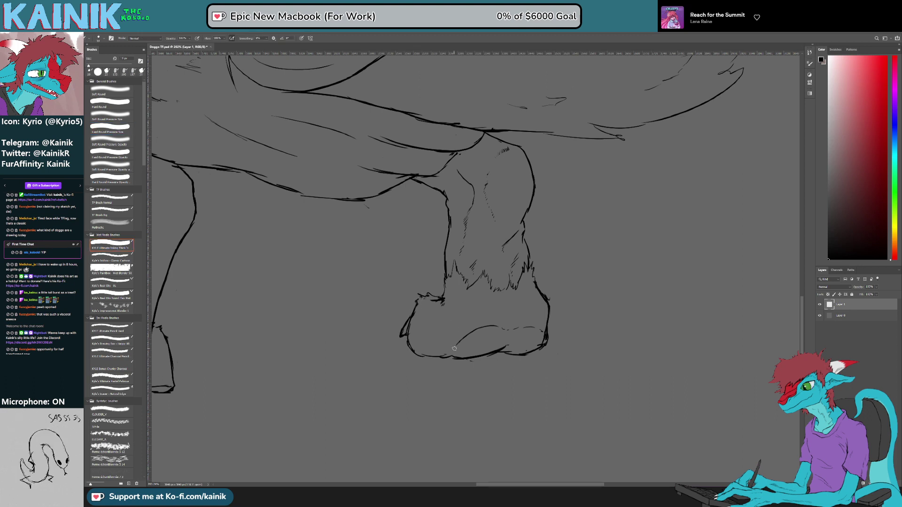
Step: Draw a curved toe contour along the lower front edge of the far foot
drag(414, 349, 447, 355)
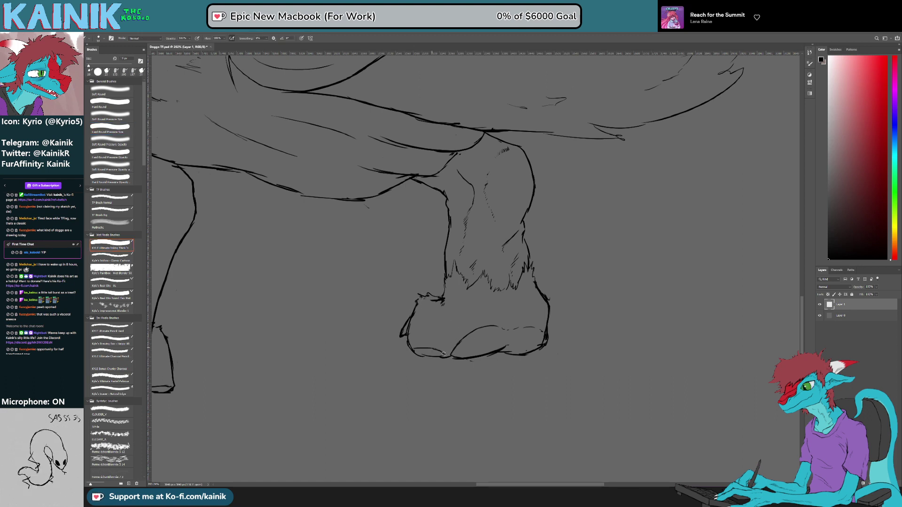
key(r)
drag(447, 395, 553, 372)
key(e)
key(b)
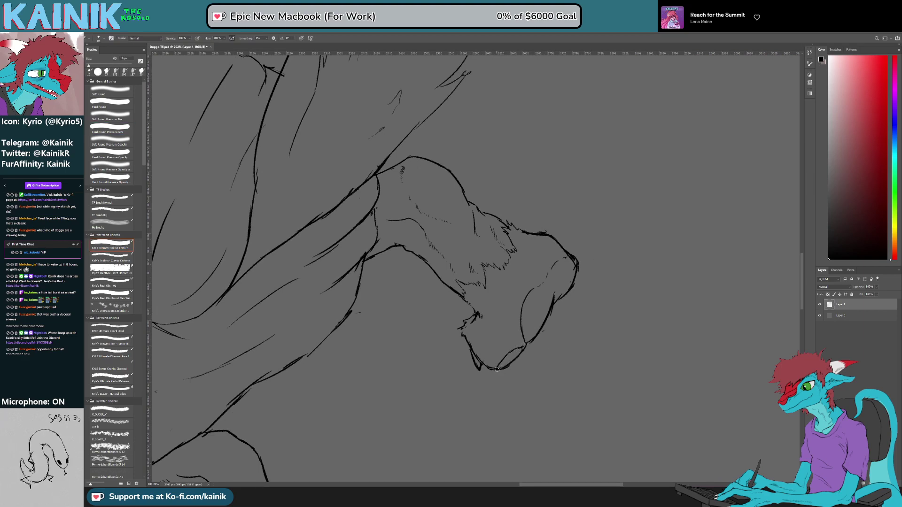
Step: Erase the heel end of the far foot's smooth lower contour and redraw it as jagged tufts above the sole
key(r)
mouse_move(560, 318)
mouse_down()
mouse_move(389, 374)
mouse_move(374, 361)
mouse_up()
key(e)
mouse_move(437, 310)
mouse_down()
mouse_move(438, 326)
mouse_move(497, 350)
mouse_move(498, 340)
mouse_up()
key(b)
key(r)
key(e)
key(b)
key(e)
key(b)
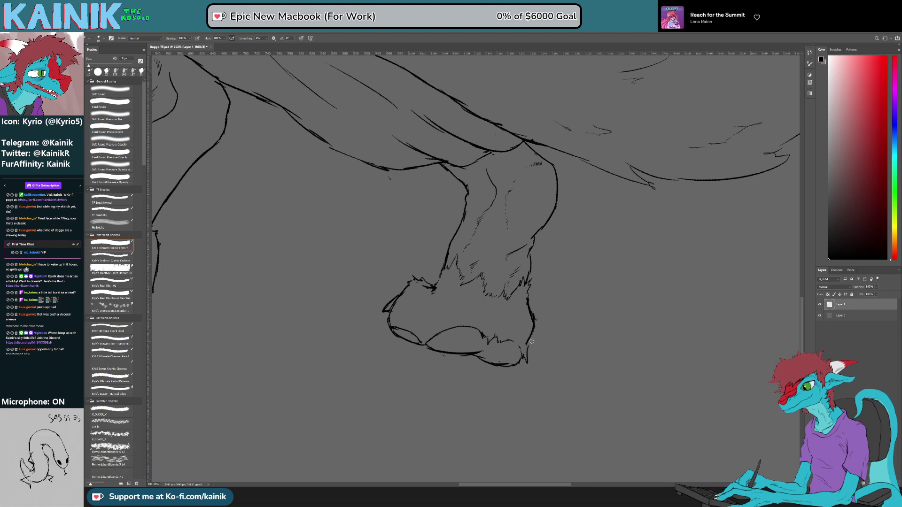
Step: Redraw the back outline of the far foot's heel with jagged fur tufts running up to the ankle
key(r)
mouse_move(531, 345)
mouse_down()
mouse_move(504, 354)
mouse_move(540, 320)
mouse_move(494, 192)
mouse_up()
key(r)
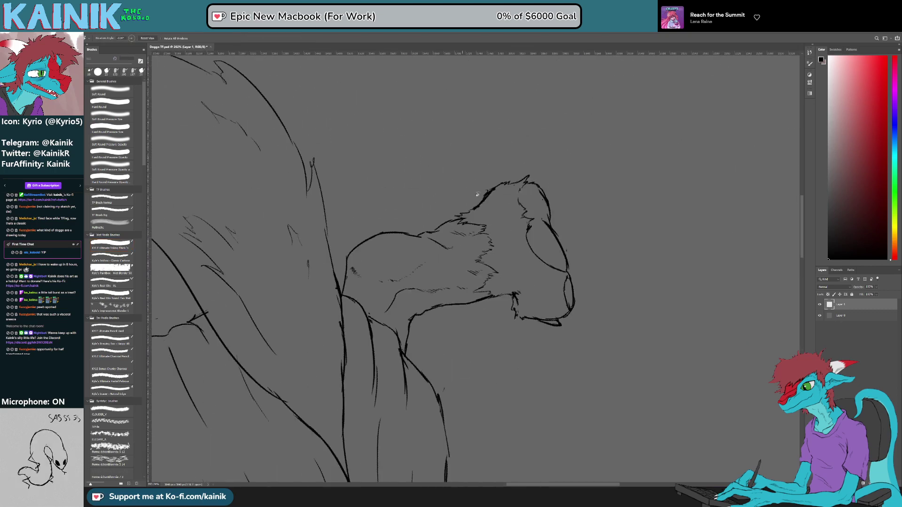
key(b)
key(r)
drag(568, 230, 506, 402)
key(b)
key(e)
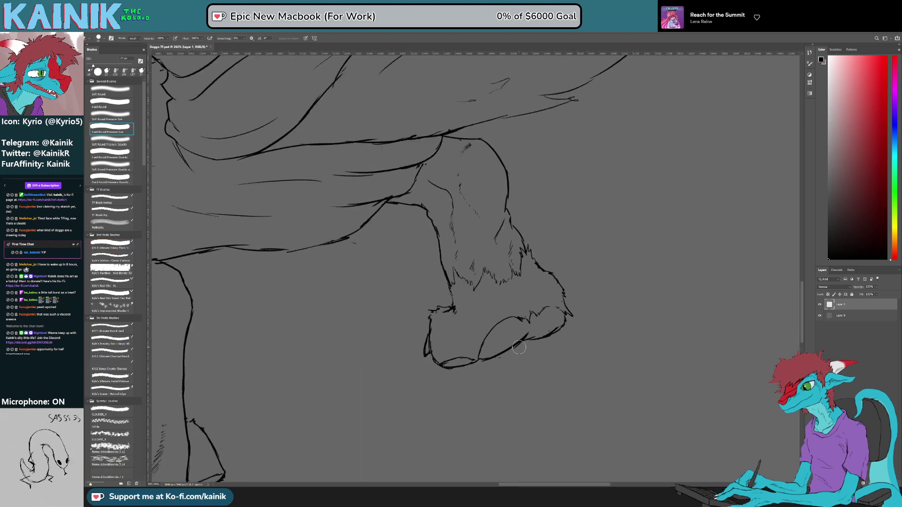
Step: Clean up the underside of the far foot's heel with the eraser and redraw its outline
key(b)
key(e)
mouse_move(523, 348)
mouse_down()
mouse_move(483, 361)
mouse_move(569, 337)
mouse_move(554, 323)
mouse_move(543, 332)
mouse_move(540, 217)
mouse_up()
key(b)
key(e)
key(b)
key(r)
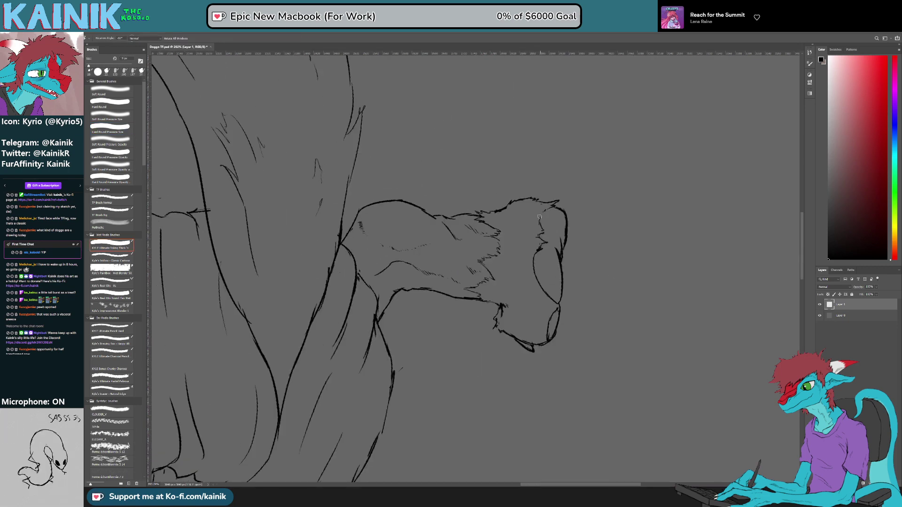
key(r)
mouse_move(613, 238)
mouse_down()
mouse_move(619, 298)
mouse_move(486, 413)
mouse_up()
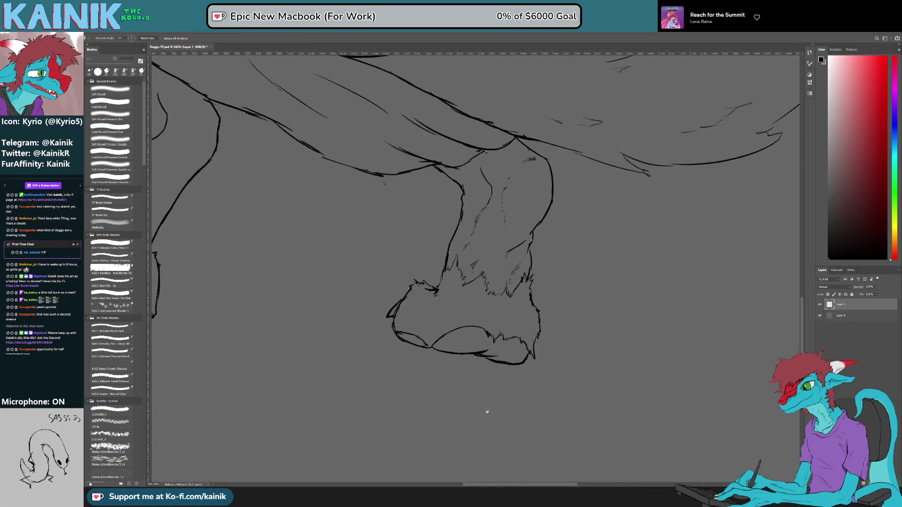
Step: Erase stray lines around the far foot's front toe and touch up its lower contour
key(e)
mouse_move(455, 329)
mouse_down()
mouse_move(433, 393)
mouse_move(463, 397)
mouse_up()
key(r)
key(b)
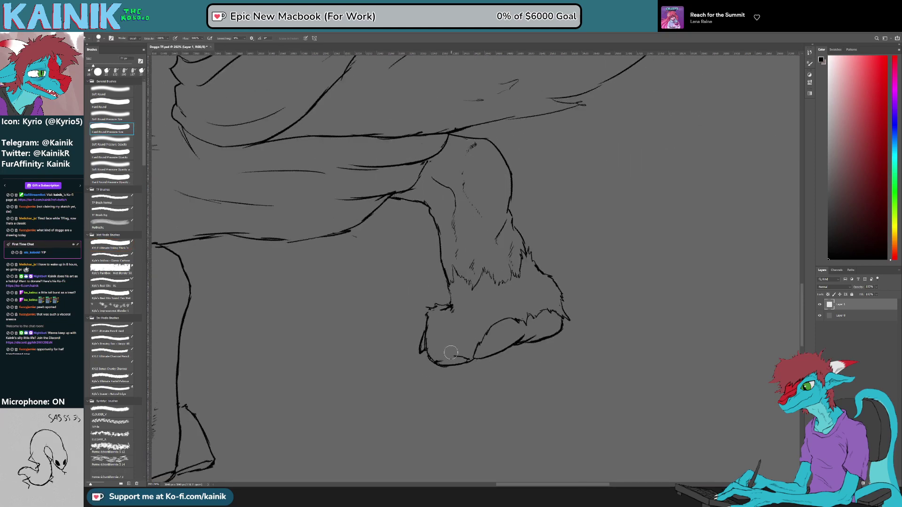
drag(458, 357, 466, 359)
key(e)
drag(435, 365, 519, 413)
key(b)
key(r)
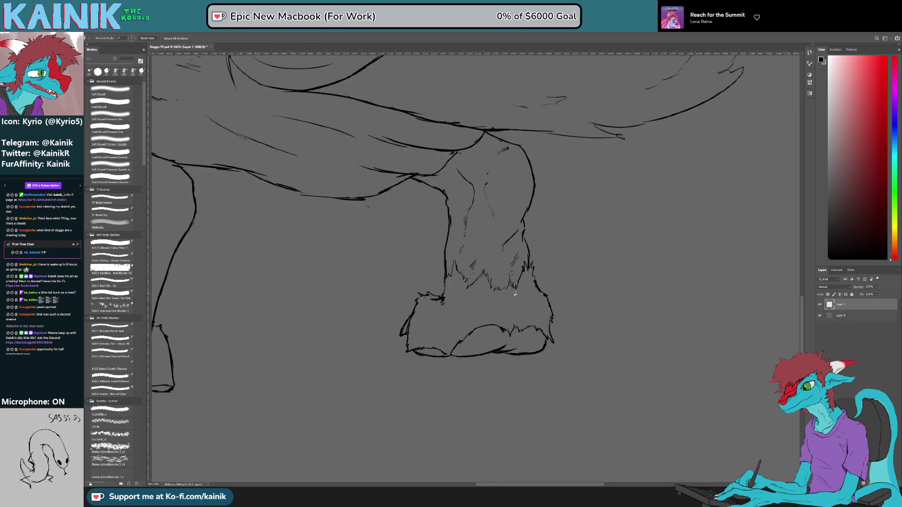
Step: Add short crease strokes at the top of the far leg and clean up its join with the body
key(b)
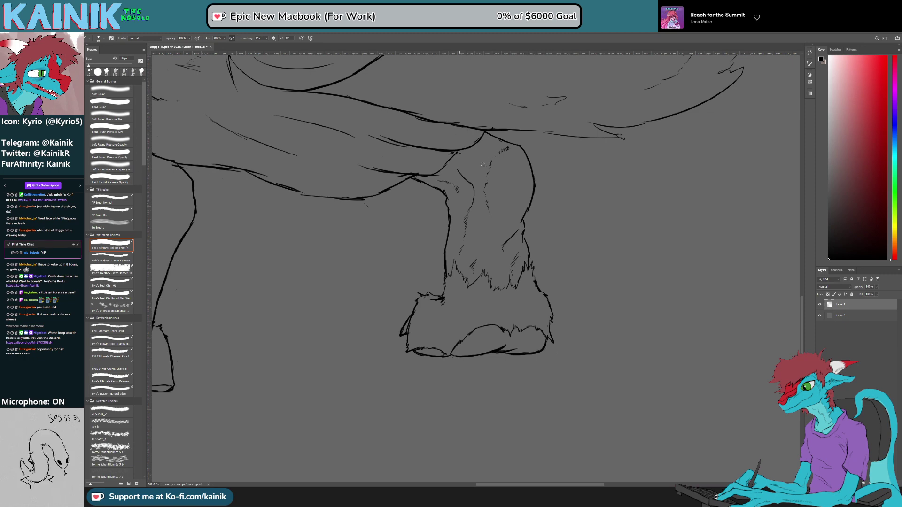
key(r)
drag(499, 139, 614, 252)
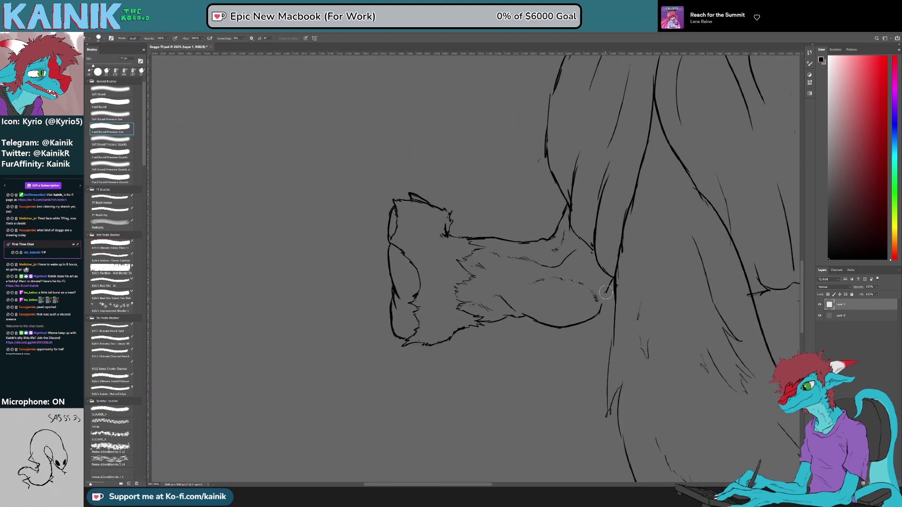
key(r)
drag(529, 354, 547, 240)
scroll(503, 346, down, 6)
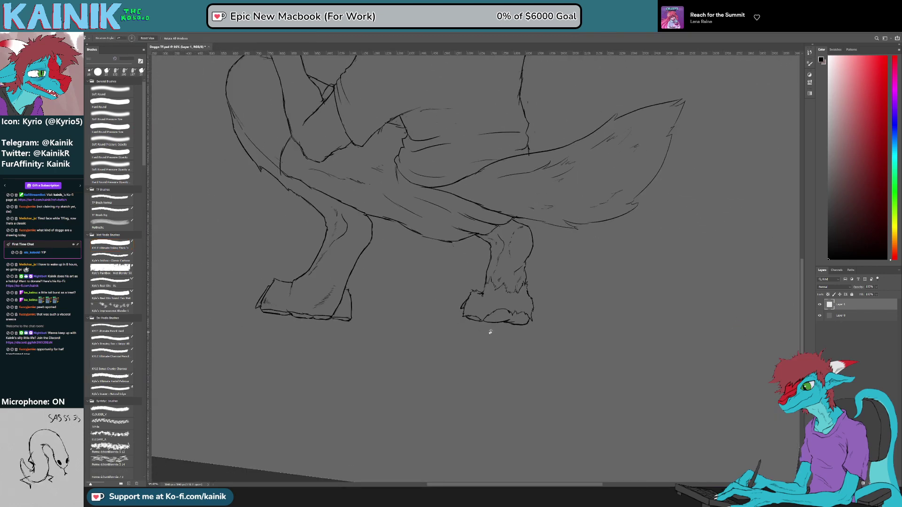
Step: Add small, light hatching strokes across the front of the far foot above the toe
scroll(579, 272, up, 3)
key(b)
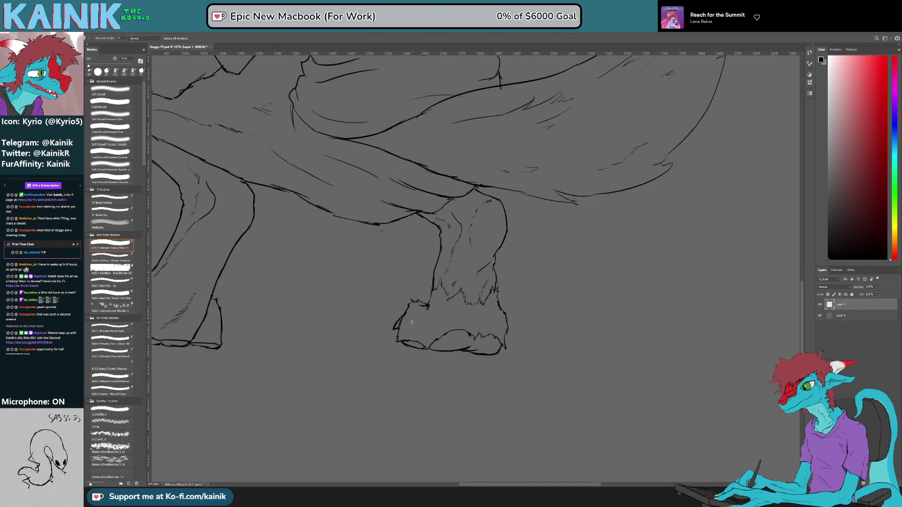
key(e)
drag(415, 329, 411, 333)
key(b)
key(e)
key(b)
drag(414, 330, 415, 334)
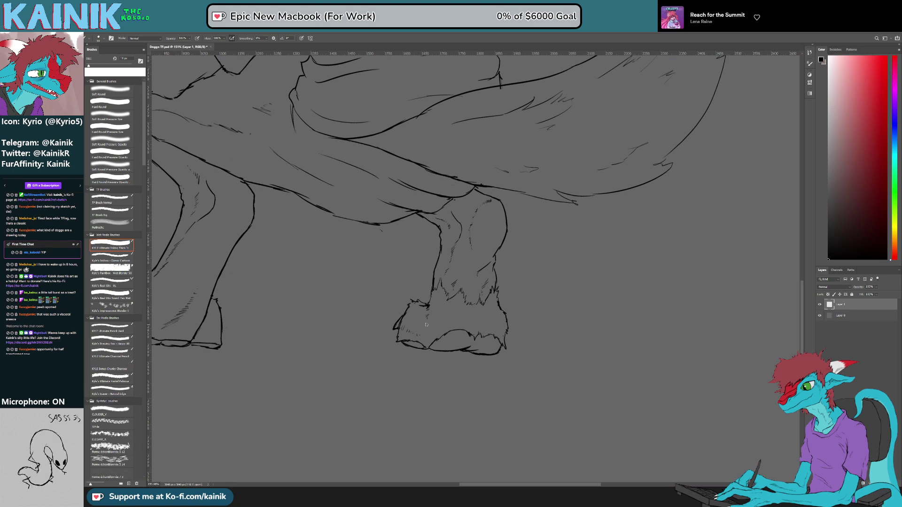
key(r)
mouse_move(417, 429)
mouse_down()
mouse_move(486, 413)
mouse_move(448, 410)
mouse_up()
key(b)
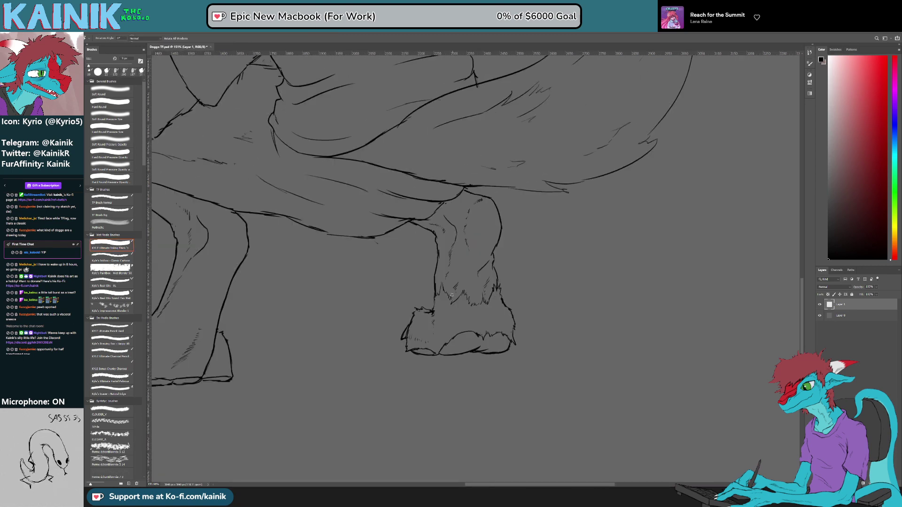
Step: Draw jagged fur tufts along the upper back outline of the near leg
scroll(473, 279, down, 6)
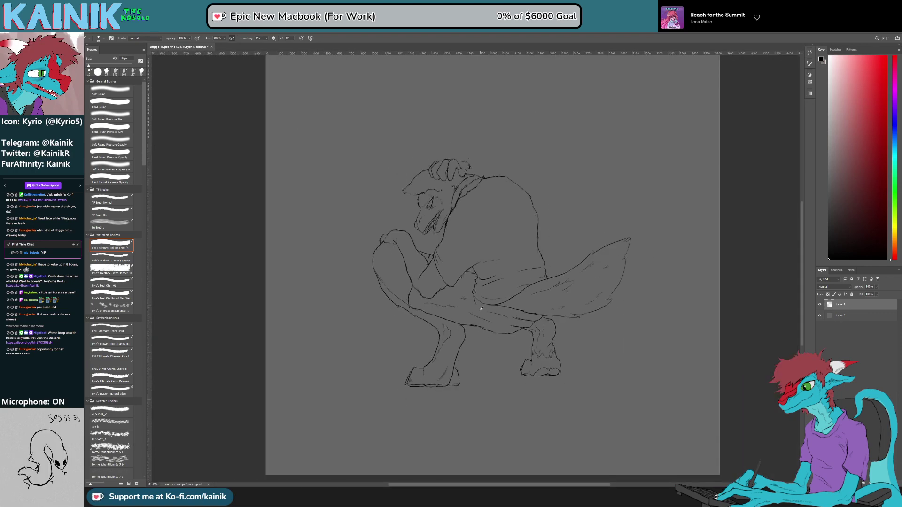
scroll(482, 305, up, 5)
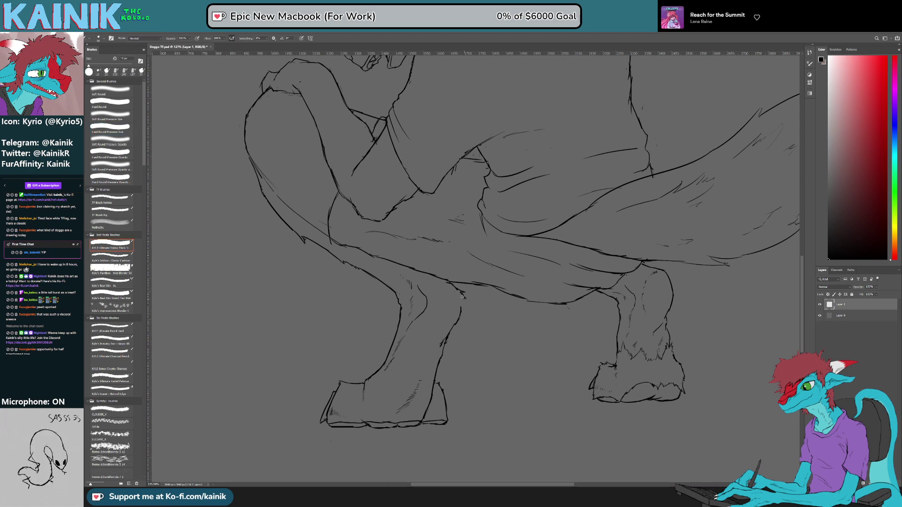
key(r)
mouse_move(515, 310)
mouse_down()
mouse_move(437, 374)
mouse_move(582, 316)
mouse_move(488, 338)
mouse_move(458, 332)
mouse_up()
key(b)
drag(460, 325, 454, 331)
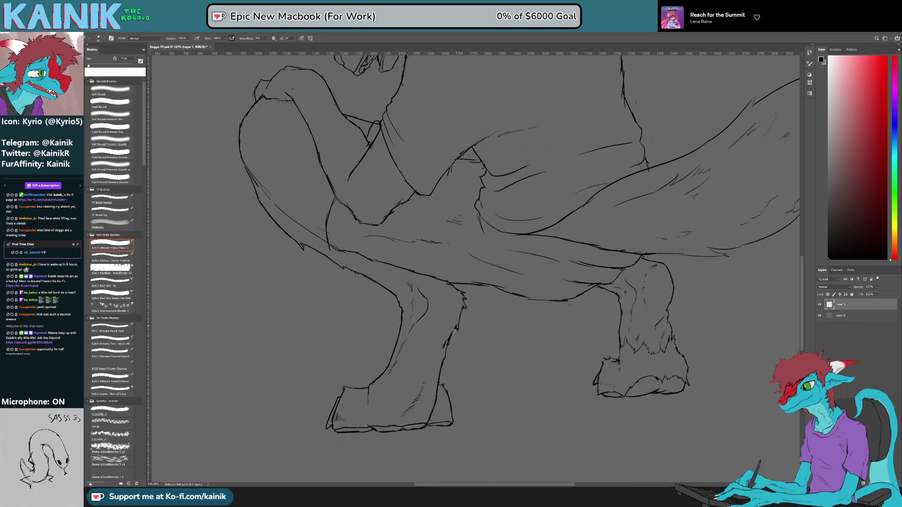
Step: Rework the near leg's front outline just above the foot
key(space)
mouse_move(428, 398)
mouse_down()
mouse_move(488, 327)
mouse_move(518, 310)
mouse_up()
key(r)
key(b)
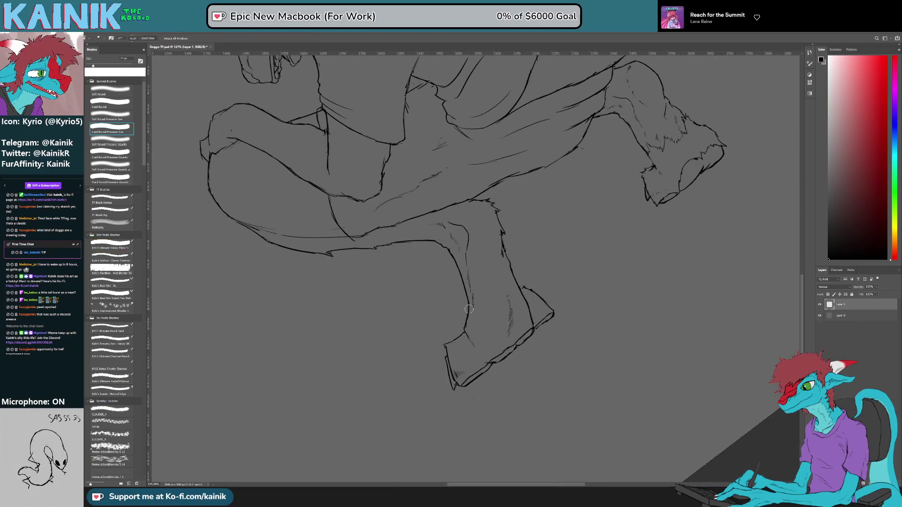
Step: Touch up the outline and fur of the hind leg with the shaggy paw beneath the tail
key(r)
mouse_move(466, 321)
mouse_down()
mouse_move(475, 262)
mouse_move(491, 335)
mouse_up()
key(b)
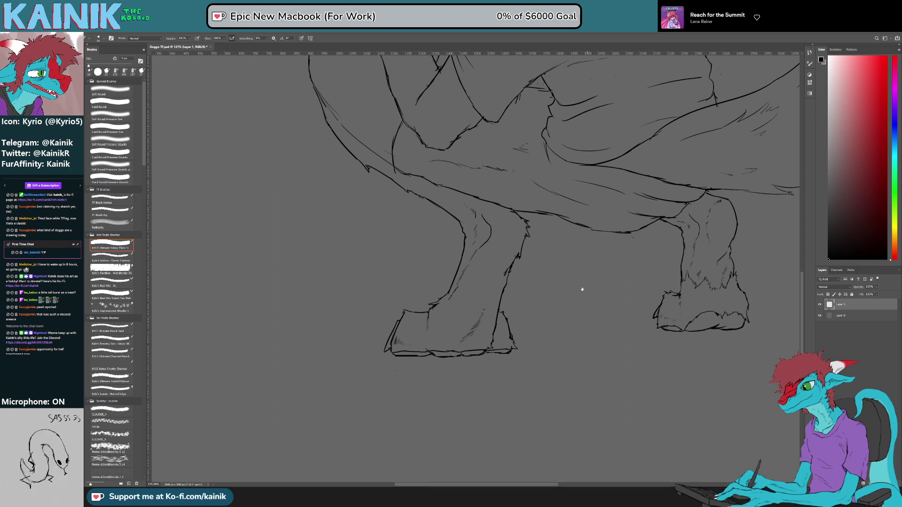
drag(587, 288, 555, 343)
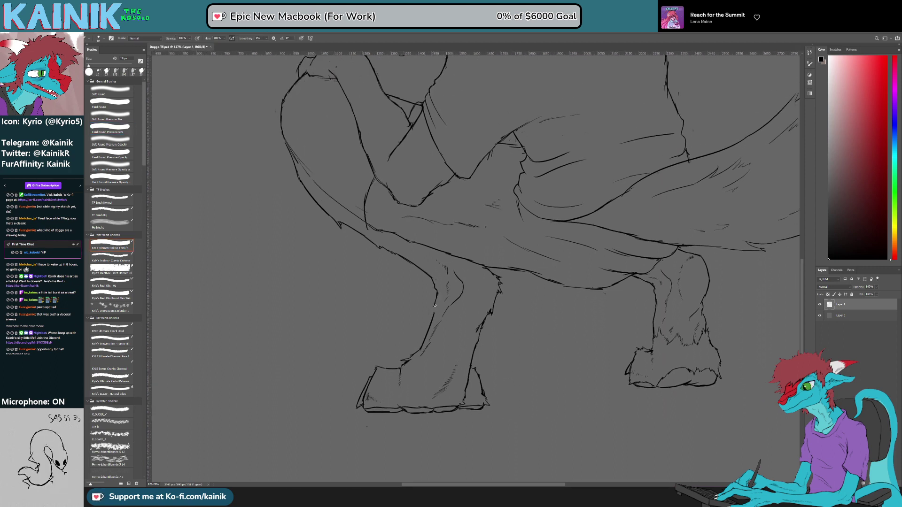
drag(546, 309, 399, 258)
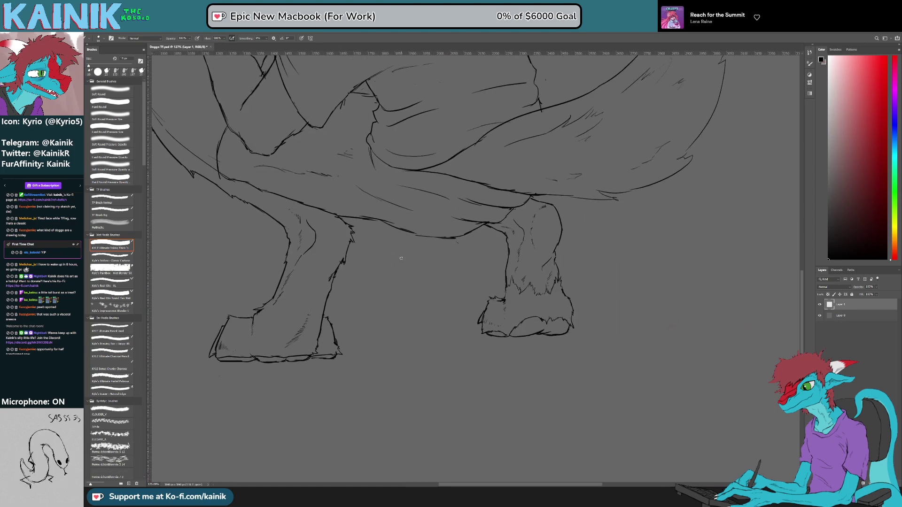
scroll(401, 258, up, 4)
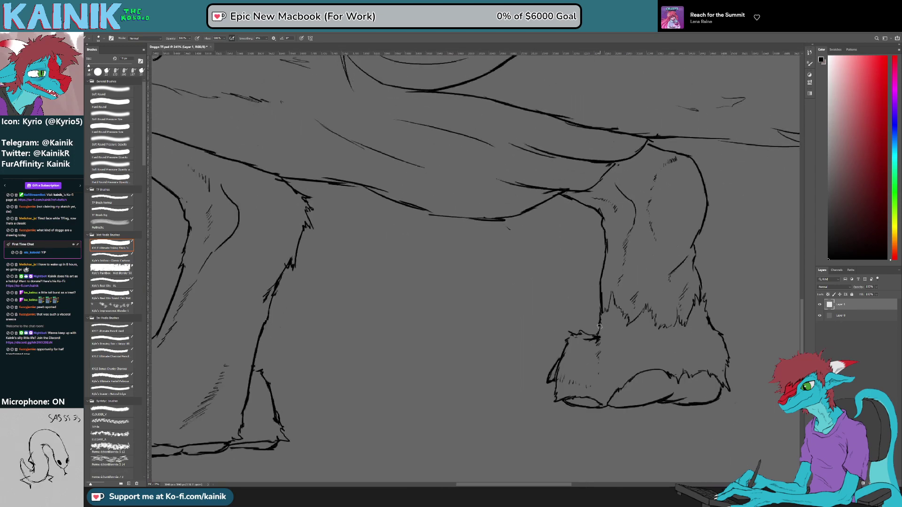
mouse_move(570, 336)
mouse_down()
mouse_move(542, 351)
mouse_move(402, 351)
mouse_up()
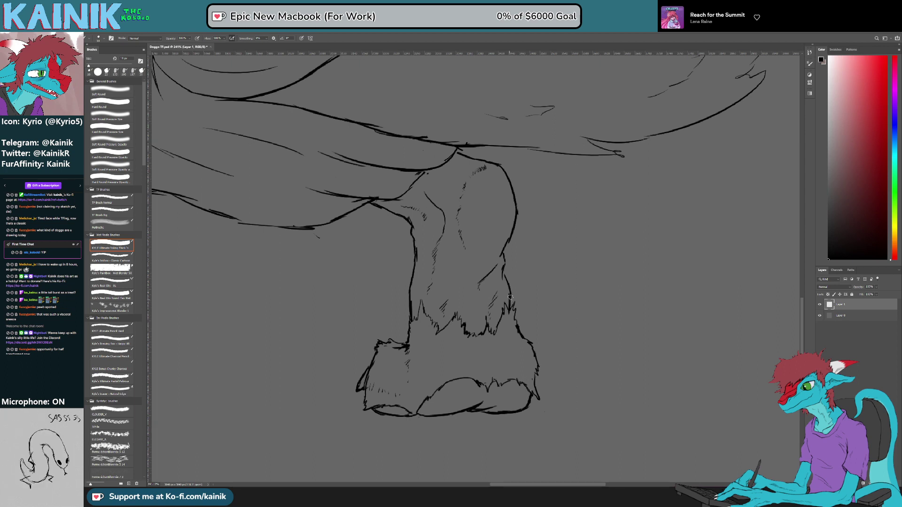
mouse_move(503, 250)
mouse_down()
mouse_move(518, 209)
mouse_move(514, 230)
mouse_up()
key(e)
drag(422, 264, 420, 254)
key(b)
Step: Rework the line where that hind leg meets the tail's underside, adding jagged fur tufts at the junction
mouse_move(410, 220)
mouse_down()
mouse_move(521, 301)
mouse_move(507, 302)
mouse_up()
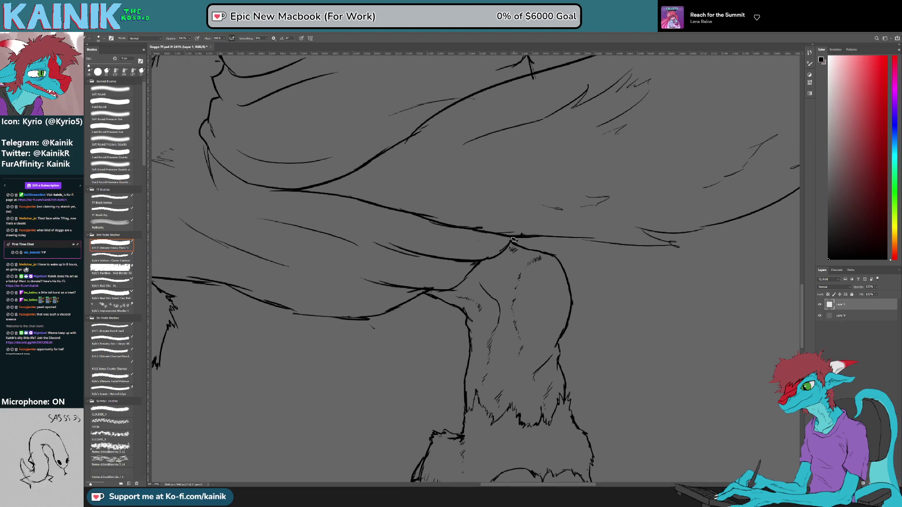
drag(571, 245, 497, 302)
mouse_move(543, 320)
mouse_down()
mouse_move(559, 266)
mouse_move(537, 255)
mouse_up()
mouse_move(390, 340)
mouse_down()
mouse_move(485, 282)
mouse_move(499, 287)
mouse_move(478, 292)
mouse_move(479, 282)
mouse_move(467, 301)
mouse_up()
key(e)
key(b)
key(e)
key(b)
mouse_move(372, 350)
mouse_down()
mouse_move(395, 330)
mouse_move(395, 342)
mouse_move(420, 330)
mouse_up()
key(e)
key(b)
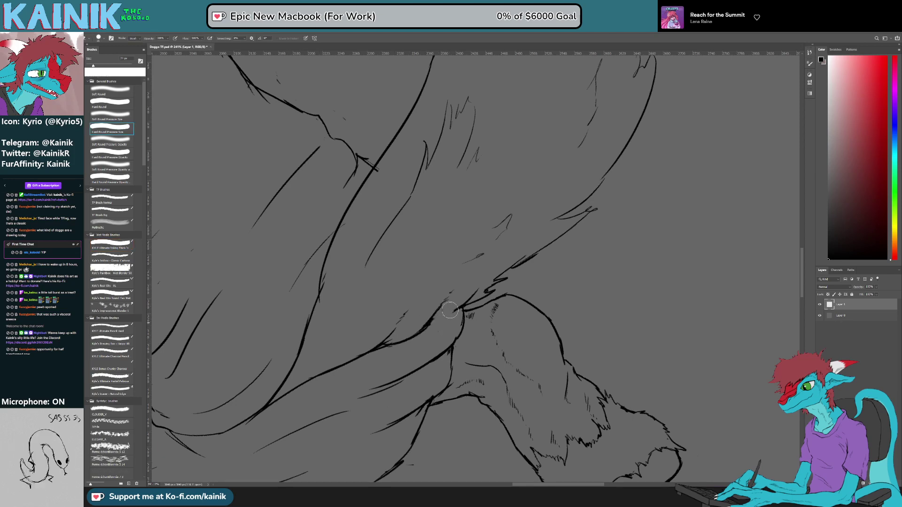
Step: Continue the fur strokes along the tail's lower edge towards its base, erasing the smooth line they replace
key(r)
drag(461, 310, 457, 400)
mouse_move(345, 374)
mouse_down()
mouse_move(467, 381)
mouse_move(536, 349)
mouse_up()
key(e)
drag(497, 301, 507, 295)
key(b)
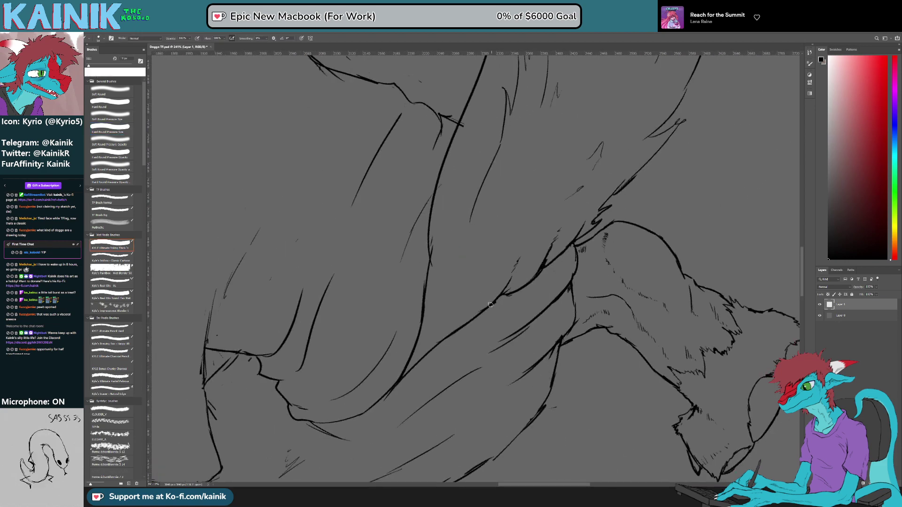
Step: Roughen the line where the tail's upper base meets the clothing with short fur strokes and clean up the excess
key(r)
mouse_move(430, 276)
mouse_down()
mouse_move(453, 252)
mouse_move(400, 272)
mouse_up()
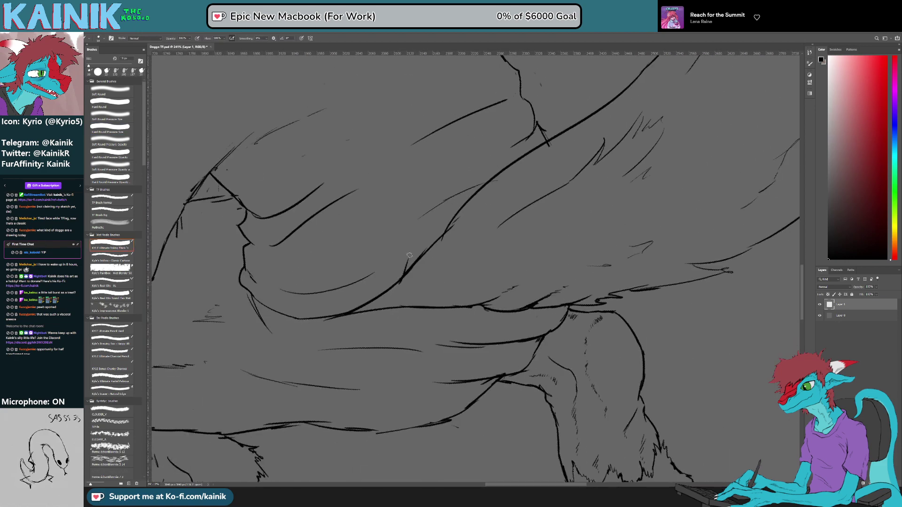
mouse_move(425, 235)
mouse_down()
mouse_move(433, 242)
mouse_move(447, 229)
mouse_up()
key(e)
mouse_move(413, 271)
mouse_down()
mouse_move(450, 223)
mouse_move(430, 243)
mouse_up()
key(b)
drag(456, 215, 440, 233)
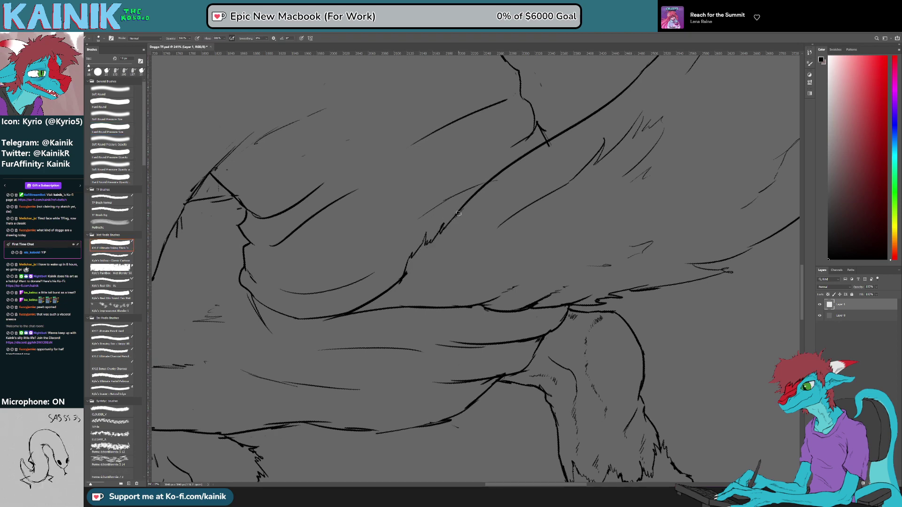
key(e)
key(b)
mouse_move(408, 268)
mouse_down()
mouse_move(426, 237)
mouse_move(428, 245)
mouse_up()
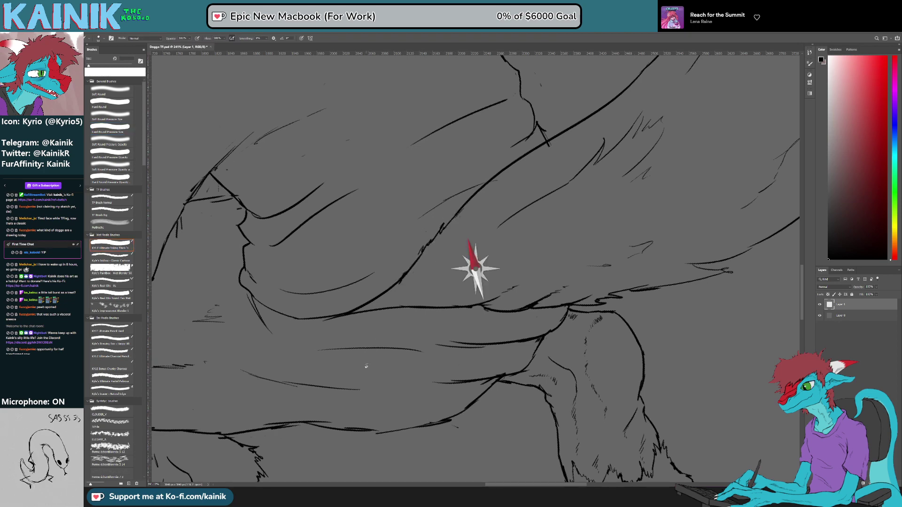
Step: Trim the overshooting shirt hem at the tail's upper edge and redraw the corner where they meet
drag(366, 366, 400, 393)
key(e)
key(b)
drag(414, 351, 331, 360)
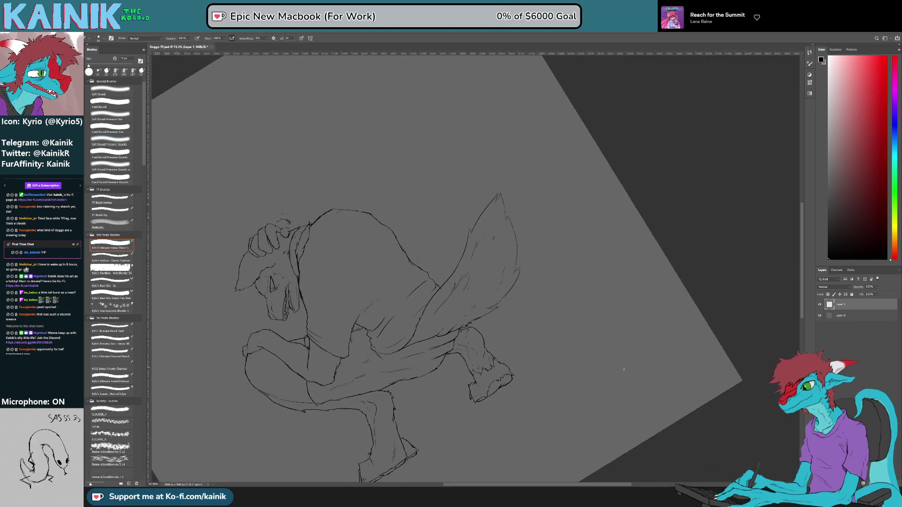
key(r)
drag(641, 354, 621, 411)
scroll(421, 266, up, 10)
key(b)
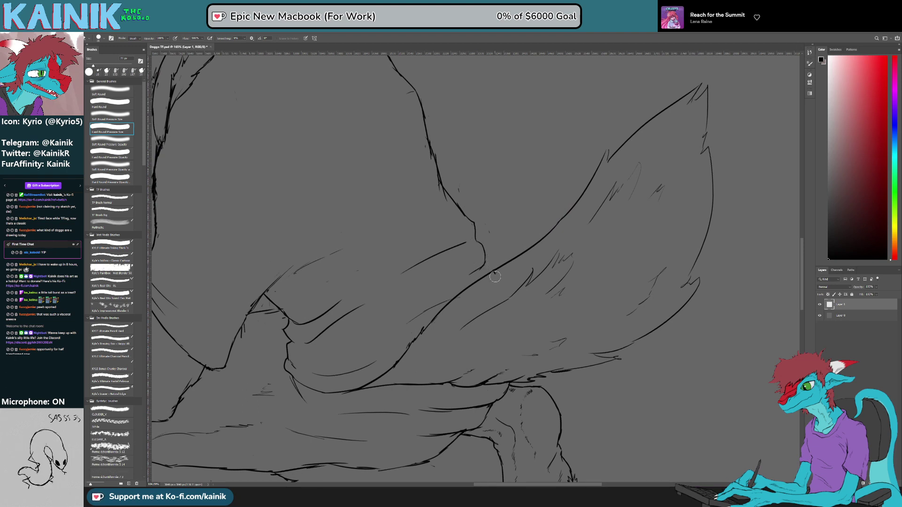
key(b)
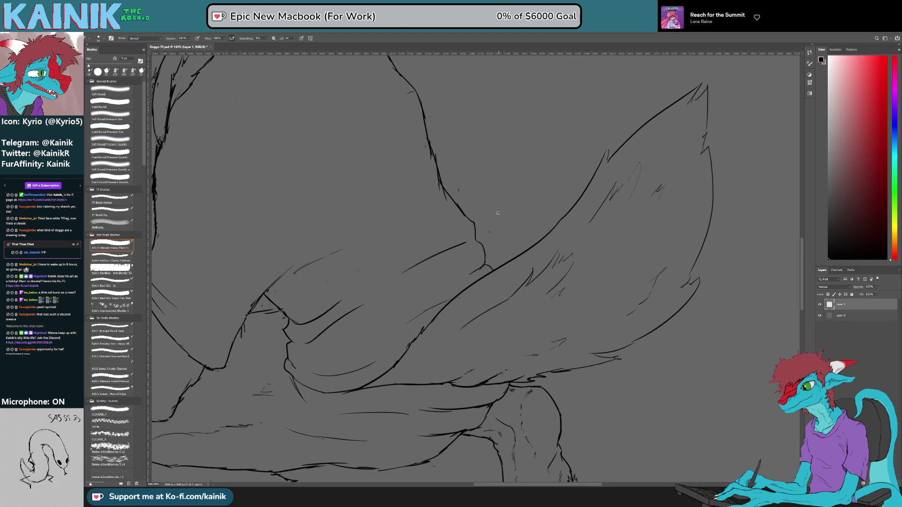
key(e)
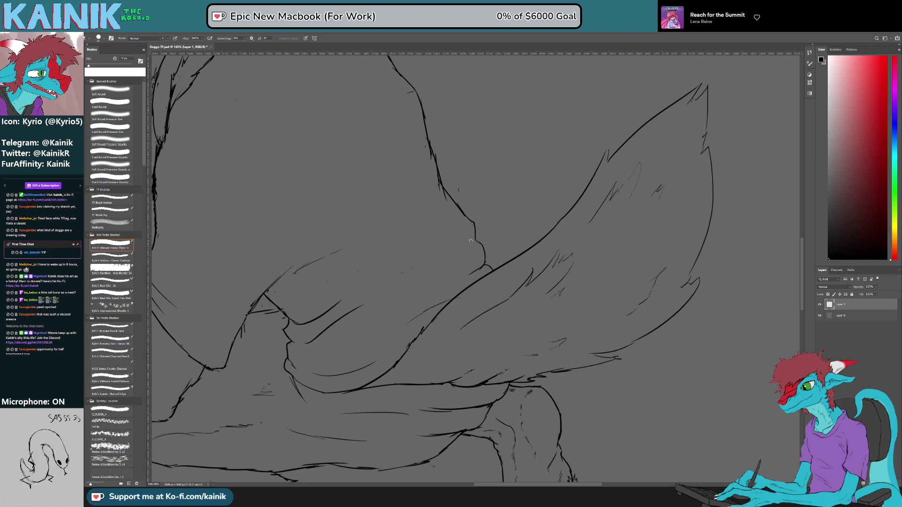
key(b)
drag(453, 195, 456, 308)
key(e)
drag(437, 270, 459, 306)
key(b)
Step: Add fur tufts to the elbow's outer contour and draw jagged fur strokes down the forearm from the sleeve
key(b)
mouse_move(432, 262)
mouse_down()
mouse_move(442, 289)
mouse_move(623, 186)
mouse_up()
drag(491, 290, 601, 215)
scroll(452, 285, up, 2)
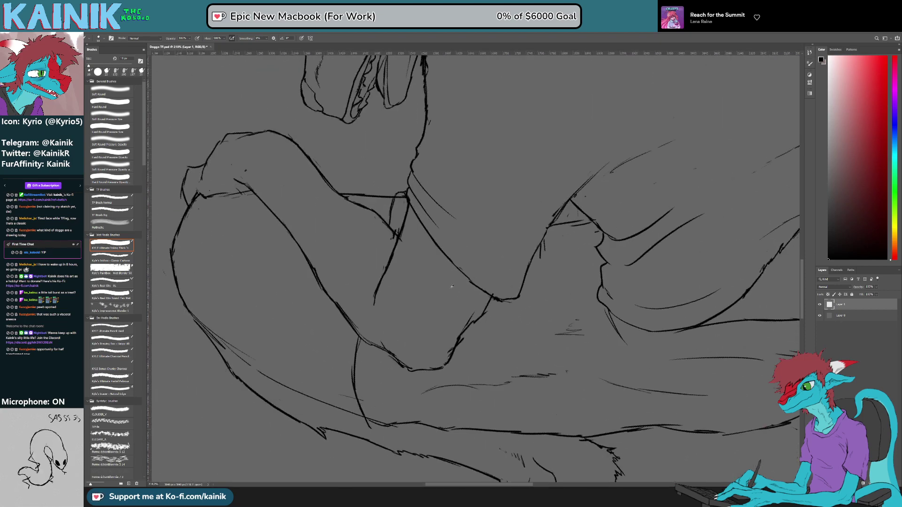
key(e)
drag(481, 313, 463, 340)
key(b)
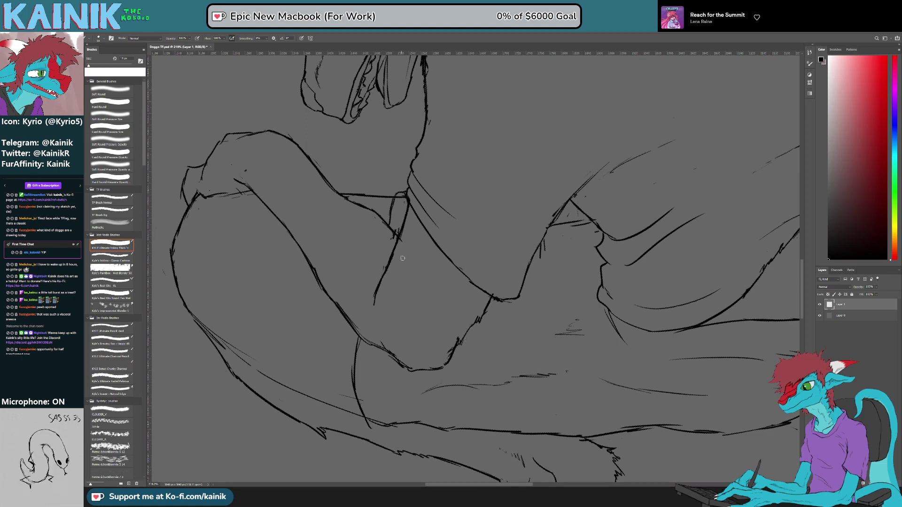
mouse_move(400, 241)
mouse_down()
mouse_move(383, 288)
mouse_move(405, 269)
mouse_move(398, 308)
mouse_move(406, 317)
mouse_move(400, 304)
mouse_move(407, 308)
mouse_move(415, 336)
mouse_up()
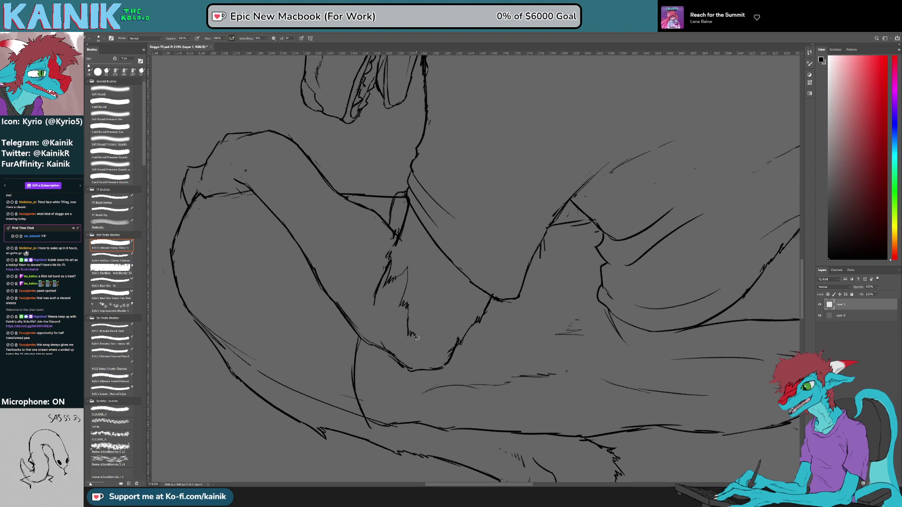
Step: Carry the jagged fur edge across the elbow and clean up the arm line just below the sleeve
mouse_move(438, 351)
mouse_down()
mouse_move(457, 341)
mouse_move(459, 349)
mouse_up()
key(e)
key(b)
key(e)
key(b)
key(e)
mouse_move(403, 235)
mouse_down()
mouse_move(396, 245)
mouse_move(391, 237)
mouse_move(399, 238)
mouse_up()
key(b)
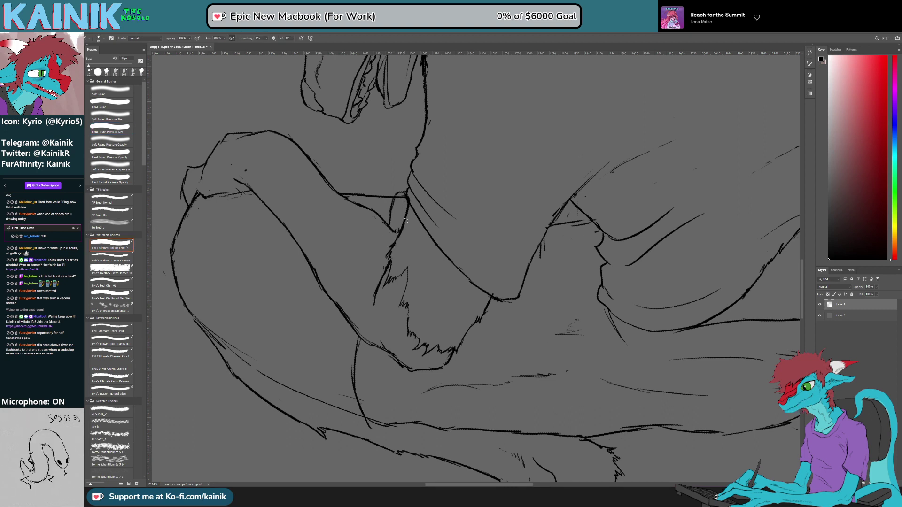
Step: Refine the jagged fur boundary on the forearm and add short fur strokes beside it near the elbow
key(e)
drag(407, 268, 430, 304)
key(b)
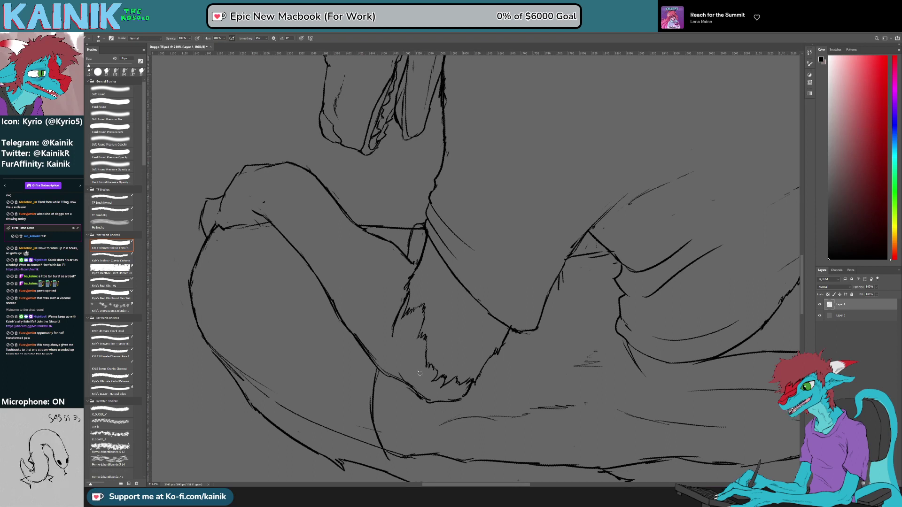
key(r)
mouse_move(417, 371)
mouse_down()
mouse_move(464, 424)
mouse_move(562, 367)
mouse_up()
drag(538, 377, 589, 294)
drag(456, 328, 452, 336)
mouse_move(463, 327)
mouse_down()
mouse_move(455, 334)
mouse_move(478, 315)
mouse_up()
key(e)
key(b)
drag(476, 323, 497, 312)
Step: Shade the forearm with hatching next to the fur boundary and trim the stray strokes
key(e)
key(r)
mouse_move(538, 283)
mouse_down()
mouse_move(376, 310)
mouse_move(390, 331)
mouse_move(399, 296)
mouse_up()
key(b)
key(r)
mouse_move(360, 267)
mouse_down()
mouse_move(357, 301)
mouse_move(591, 298)
mouse_up()
key(e)
drag(571, 241, 542, 266)
key(b)
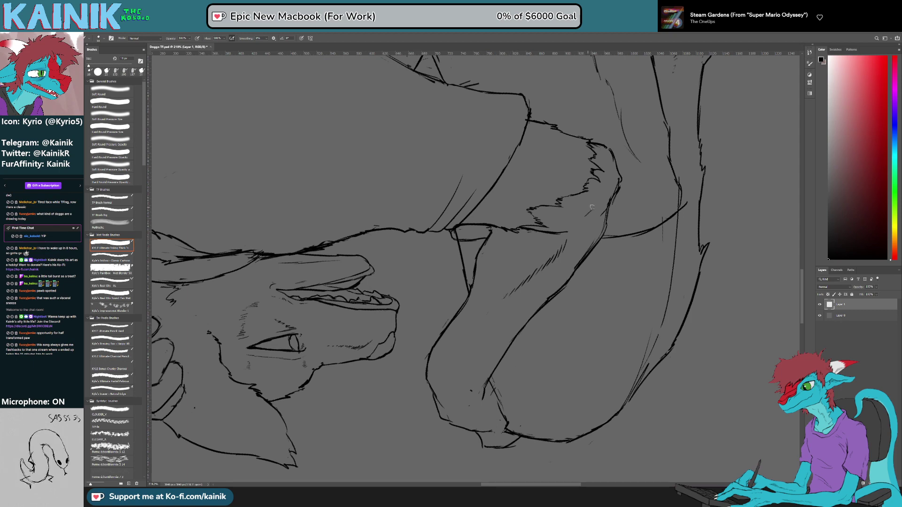
Step: Add a small patch of hatching on the wrist of the arm resting over the knee
key(r)
mouse_move(605, 291)
mouse_down()
mouse_move(558, 372)
mouse_move(507, 397)
mouse_up()
key(e)
click(364, 308)
key(b)
drag(362, 311, 361, 318)
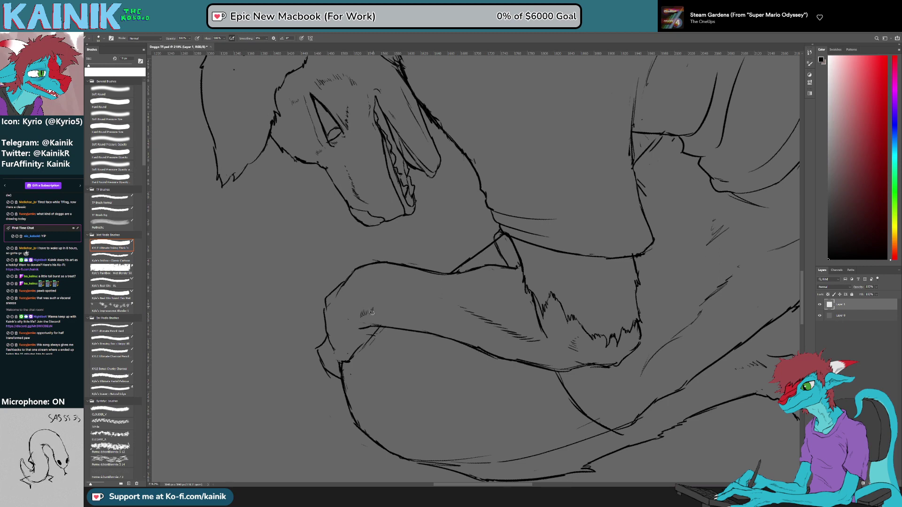
Step: Erase and redraw the outline along the back of the hand draped over the knee
key(r)
drag(385, 313, 304, 229)
key(e)
key(b)
key(e)
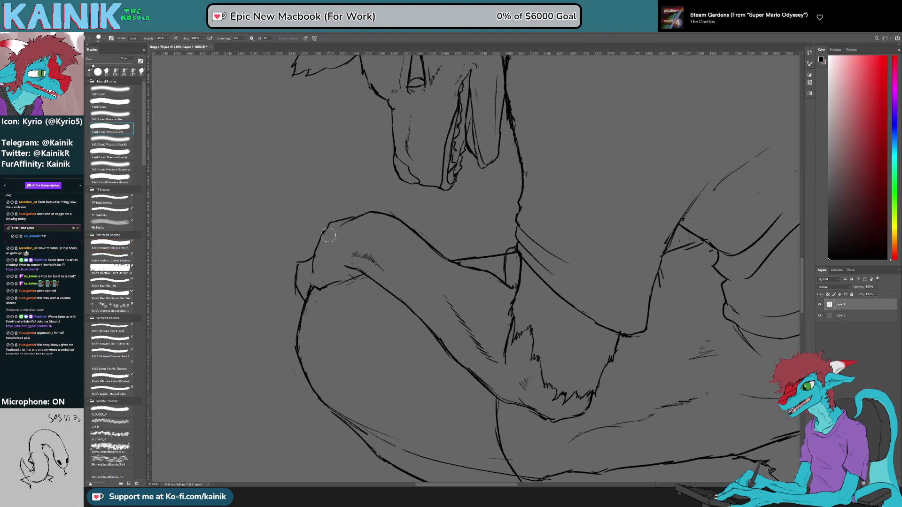
key(b)
drag(356, 217, 338, 232)
Step: Redraw the crease along the underside of the wrist where the hand rests on the knee
key(e)
drag(315, 284, 322, 285)
key(b)
key(e)
key(b)
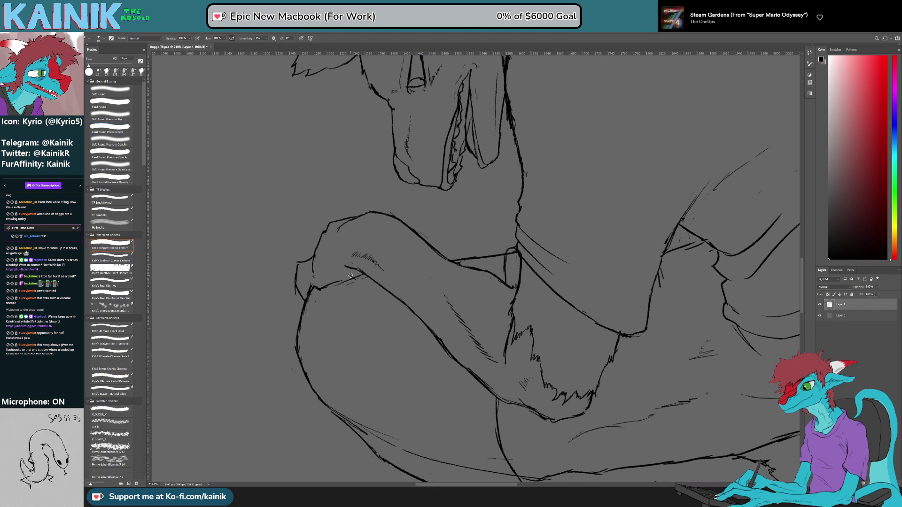
key(e)
key(b)
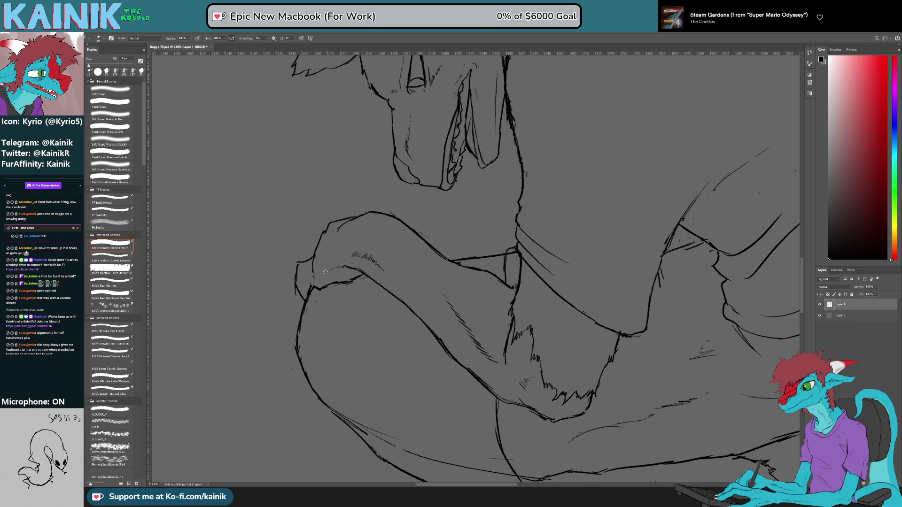
key(e)
key(b)
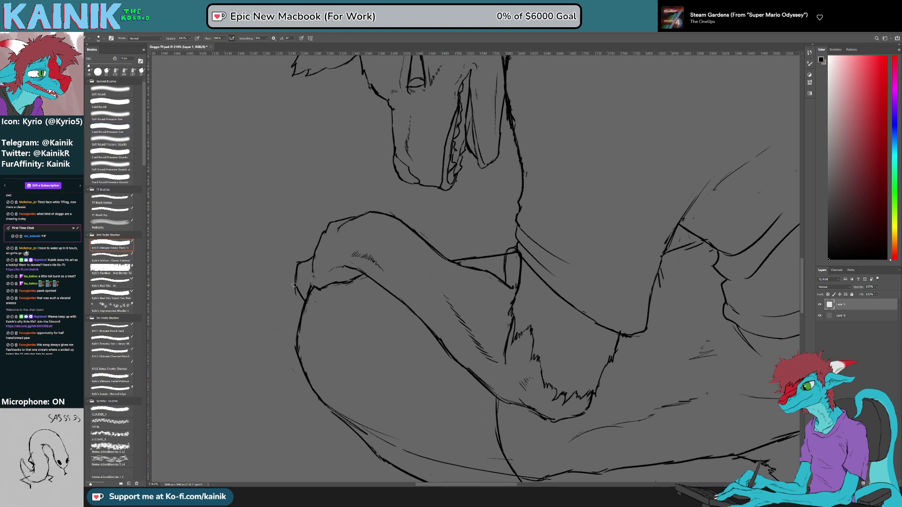
Step: Clean up the outline of the fingers hanging over the knee and add small shading strokes to them
key(e)
key(b)
mouse_move(297, 274)
mouse_down()
mouse_move(298, 285)
mouse_move(299, 263)
mouse_move(303, 289)
mouse_up()
key(e)
key(b)
key(e)
key(b)
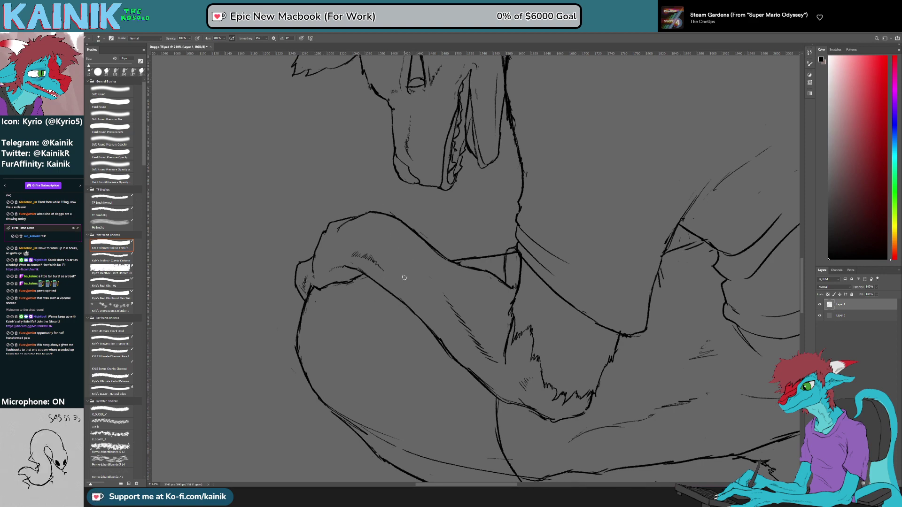
Step: Erase and redraw the forearm's upper edge where it meets the sleeve cuff
key(r)
mouse_move(474, 331)
mouse_down()
mouse_move(538, 268)
mouse_move(535, 251)
mouse_up()
key(e)
mouse_move(479, 299)
mouse_down()
mouse_move(461, 322)
mouse_move(469, 263)
mouse_move(392, 249)
mouse_up()
key(r)
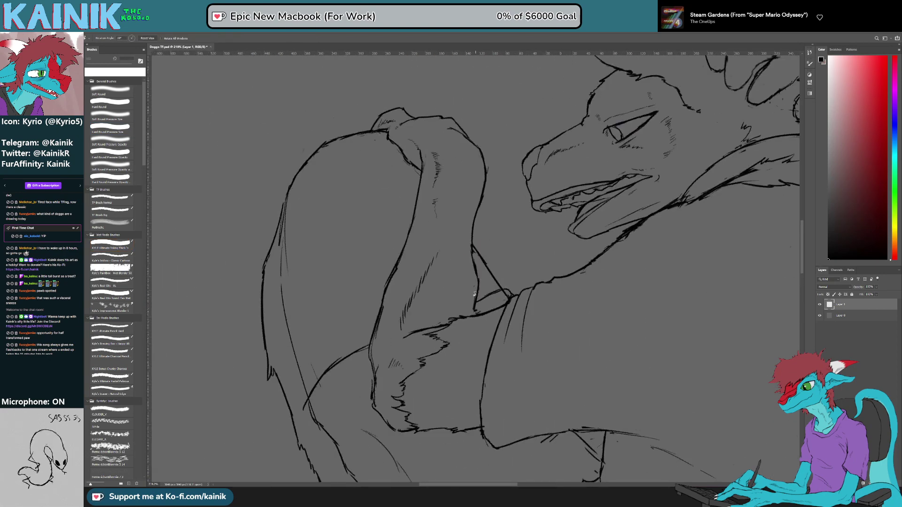
key(b)
mouse_move(477, 314)
mouse_down()
mouse_move(470, 281)
mouse_move(515, 258)
mouse_move(518, 313)
mouse_up()
key(b)
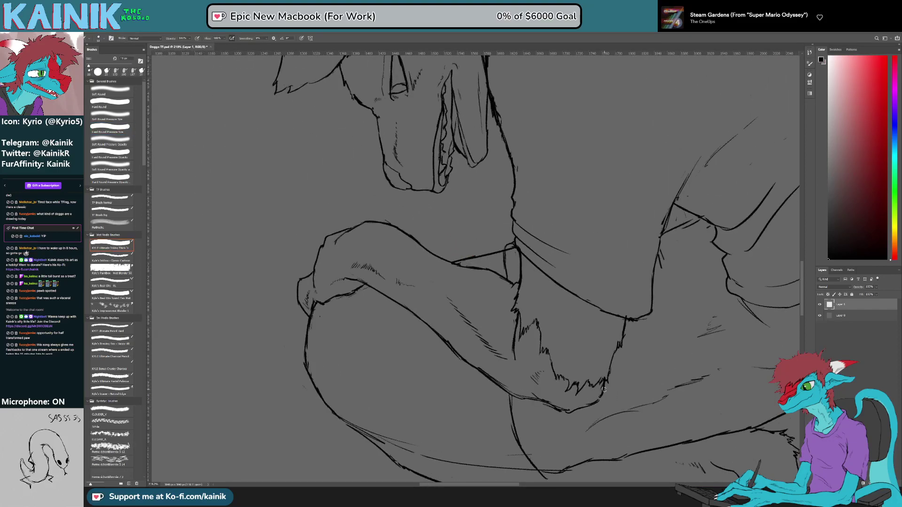
Step: Clean up and redraw the underside of the elbow beneath the fur boundary
drag(587, 405, 595, 336)
key(comma)
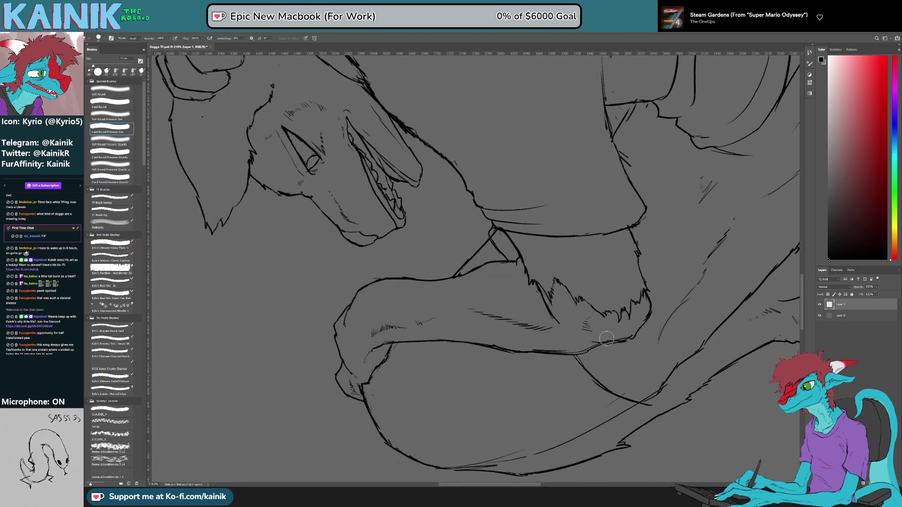
key(period)
key(comma)
key(period)
mouse_move(621, 342)
mouse_down()
mouse_move(651, 312)
mouse_move(529, 389)
mouse_move(613, 388)
mouse_up()
key(comma)
key(b)
key(r)
key(e)
key(b)
Step: Refine the forearm's lower contour against the thigh and redraw its join with the wrist crease
key(r)
mouse_move(451, 402)
mouse_down()
mouse_move(392, 359)
mouse_move(362, 270)
mouse_up()
key(b)
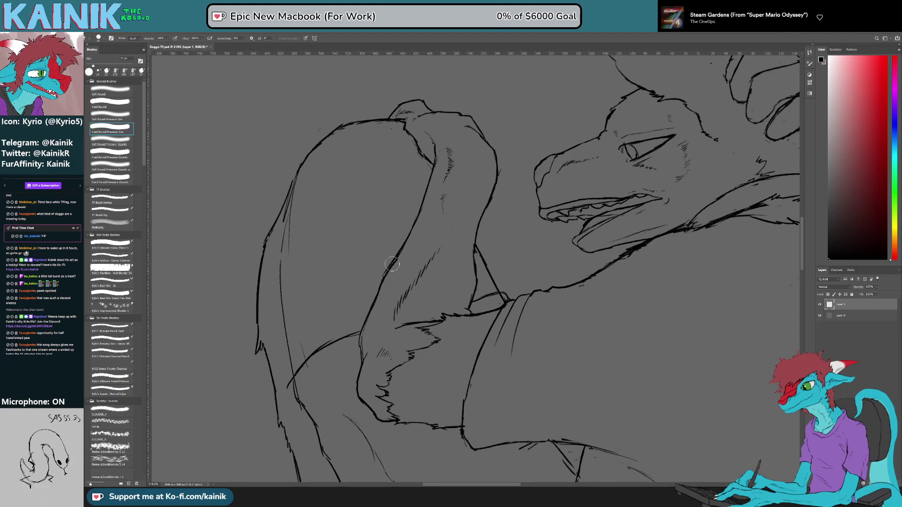
key(b)
key(e)
mouse_move(366, 331)
mouse_down()
mouse_move(362, 360)
mouse_move(544, 421)
mouse_move(610, 345)
mouse_move(540, 395)
mouse_move(520, 336)
mouse_move(680, 323)
mouse_up()
key(b)
key(r)
key(b)
key(e)
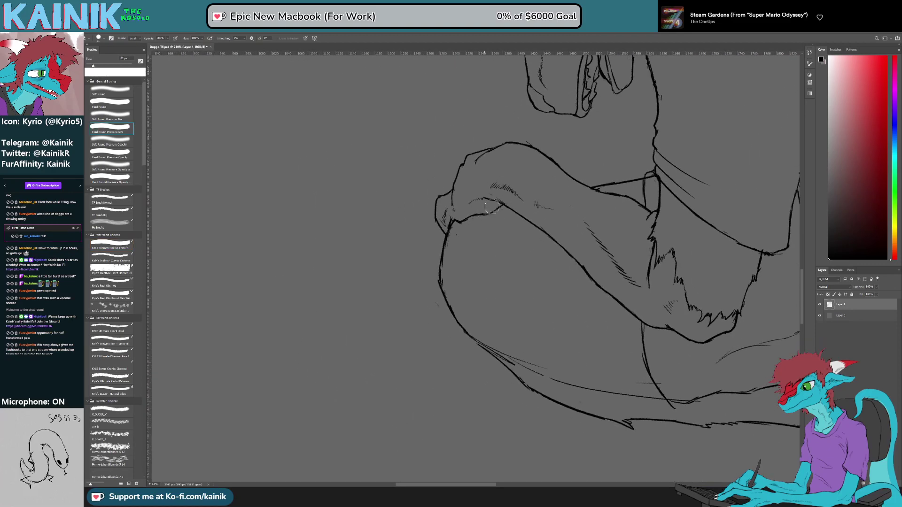
key(b)
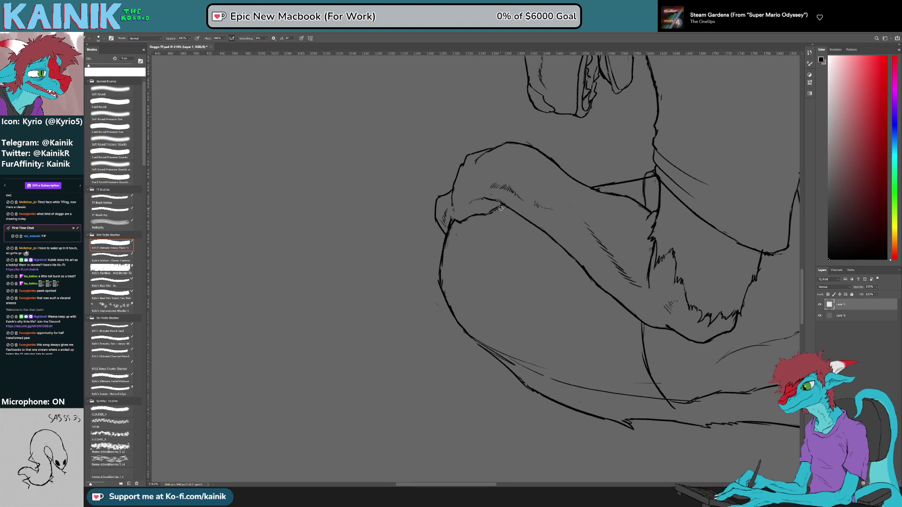
Step: Erase the smooth knee outline just below the hanging fingers and redraw it with small fur tufts
key(e)
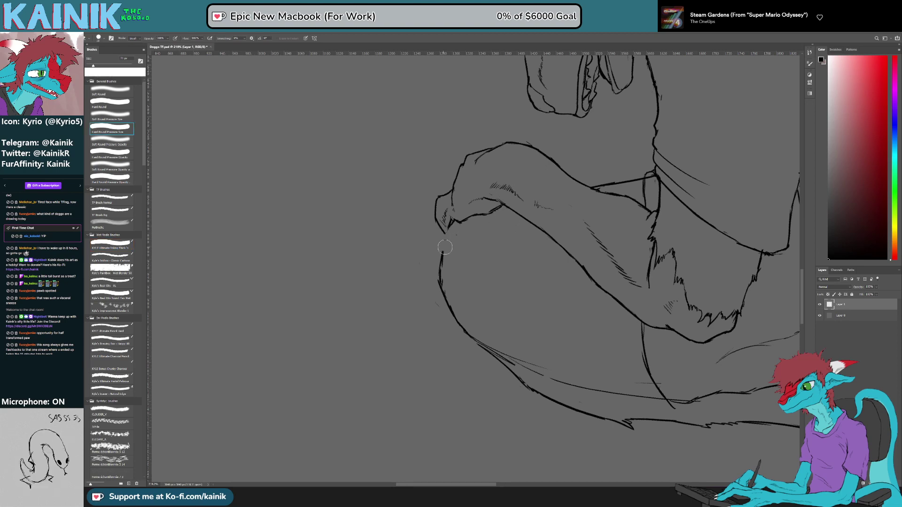
key(b)
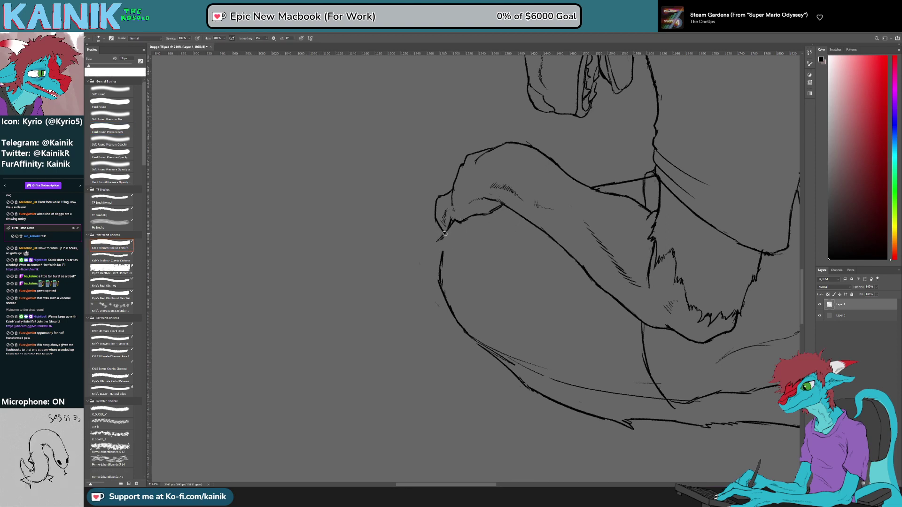
key(e)
drag(444, 256, 431, 302)
key(b)
drag(435, 297, 439, 295)
drag(470, 364, 414, 342)
Step: Extend the fur tufts down the front of the knee and blend them into the shin contour
key(e)
drag(436, 264, 430, 288)
key(b)
drag(431, 286, 429, 308)
key(r)
drag(531, 345, 569, 291)
key(e)
drag(453, 303, 463, 326)
key(b)
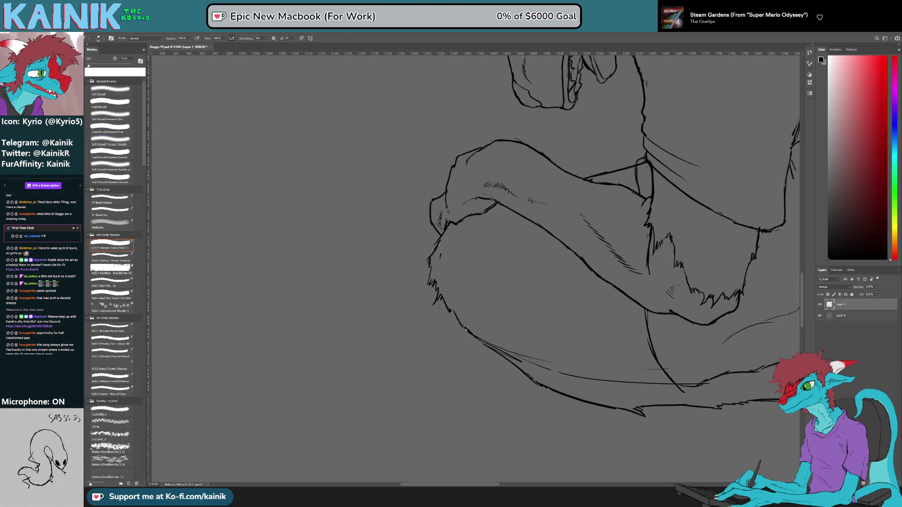
Step: Clean up stray lines at the knee and redraw the inner line between thigh and lower leg with ragged fur strokes
key(e)
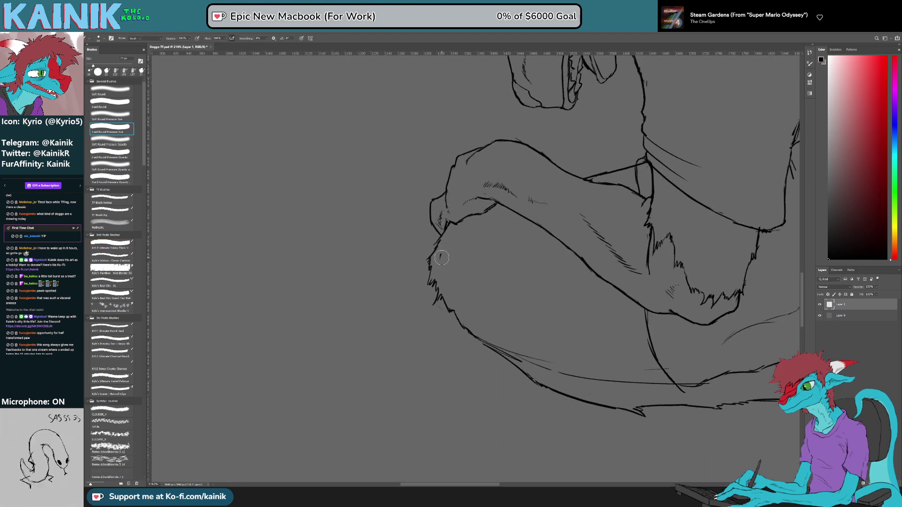
drag(534, 250, 489, 325)
mouse_move(522, 409)
mouse_down()
mouse_move(509, 298)
mouse_move(390, 377)
mouse_up()
key(r)
drag(419, 305, 582, 249)
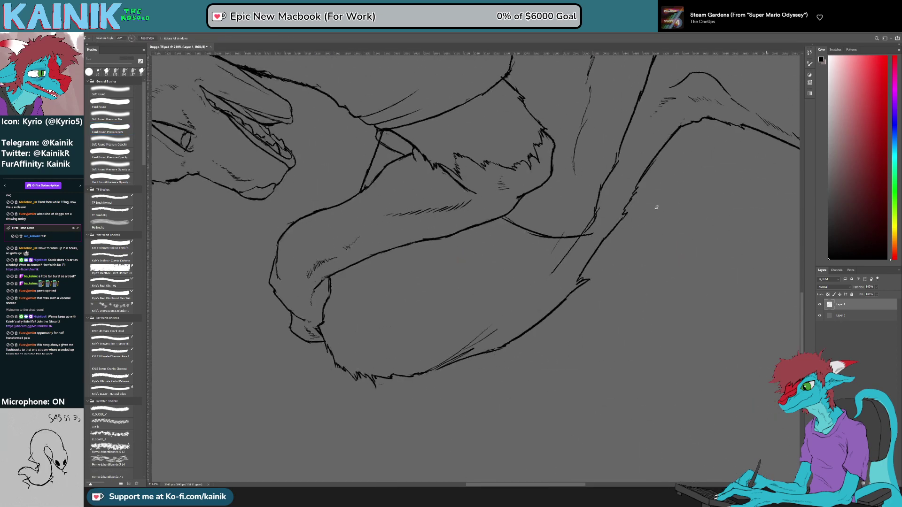
key(b)
key(b)
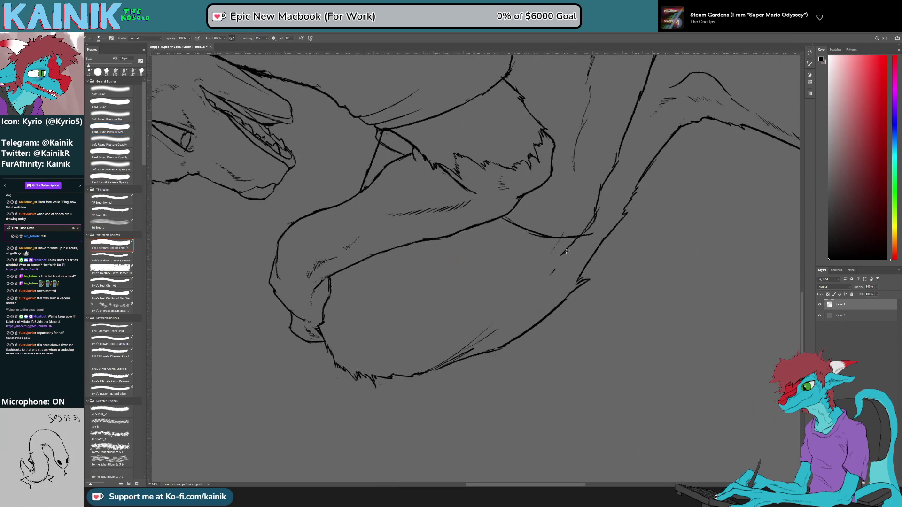
drag(549, 277, 518, 308)
key(r)
drag(616, 336, 365, 286)
key(b)
drag(418, 261, 424, 243)
Step: Erase and redraw a section of the shin's outer contour below the knee fur
key(e)
drag(434, 209, 429, 201)
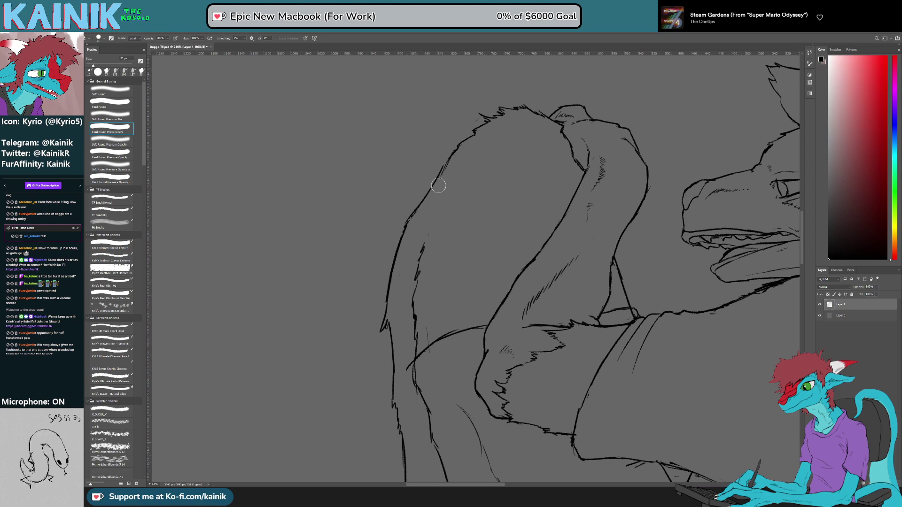
key(b)
drag(444, 165, 437, 186)
Step: Add short fur hatching and small tufts across the side of the bent leg, between knee and elbow
key(r)
mouse_move(424, 339)
mouse_down()
mouse_move(610, 298)
mouse_move(549, 343)
mouse_move(512, 340)
mouse_up()
key(e)
key(b)
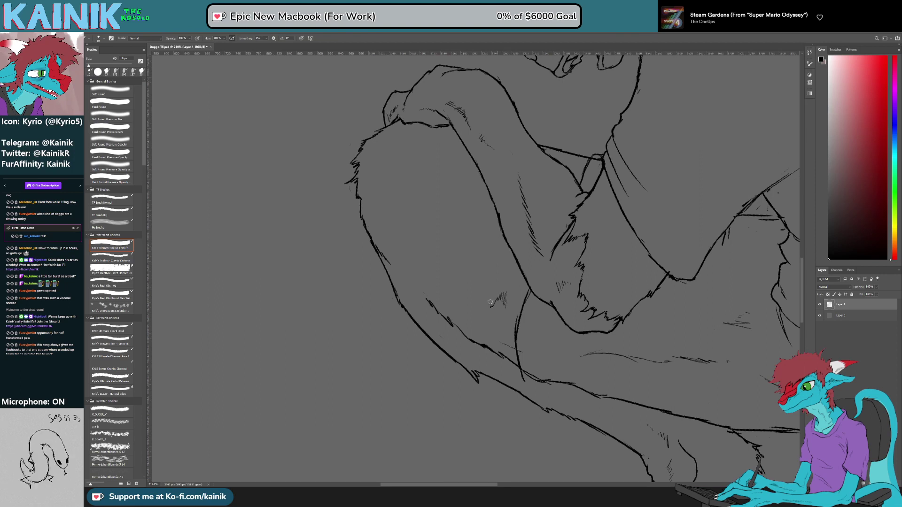
drag(455, 268, 463, 281)
key(e)
key(b)
key(r)
mouse_move(443, 360)
mouse_down()
mouse_move(492, 399)
mouse_move(438, 361)
mouse_up()
key(b)
drag(505, 316, 505, 323)
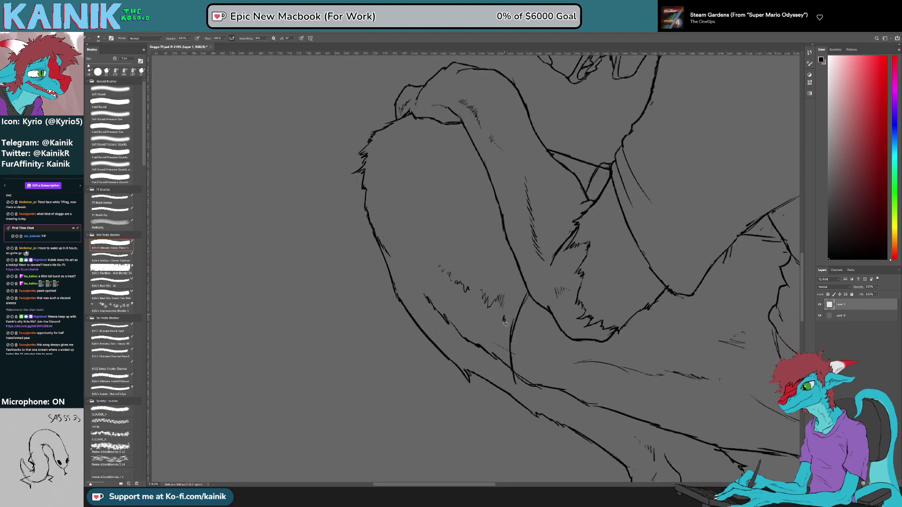
Step: Clean up and redraw the hand's lower edge where the fingers and wrist rest on the knee
key(r)
drag(500, 388, 481, 387)
key(space)
drag(449, 118, 389, 225)
key(e)
key(b)
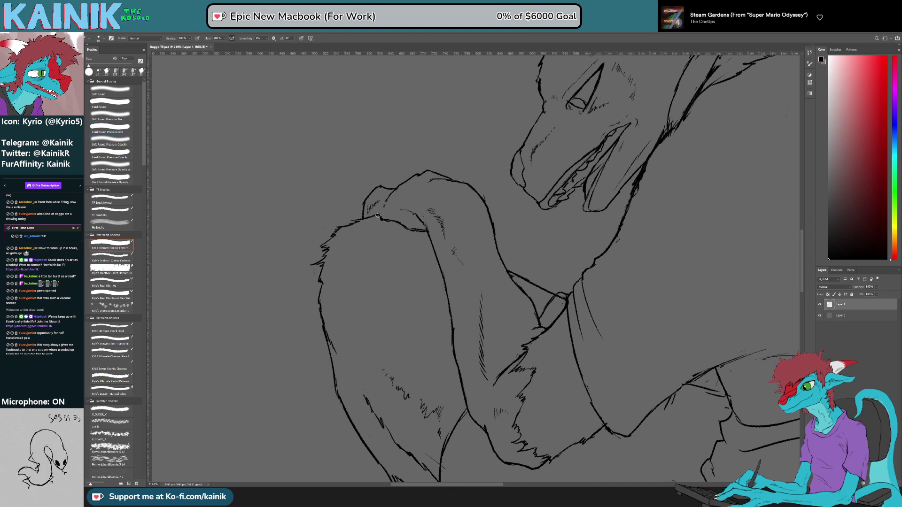
drag(374, 216, 382, 213)
key(r)
mouse_move(379, 306)
mouse_down()
mouse_move(403, 341)
mouse_move(445, 369)
mouse_up()
key(e)
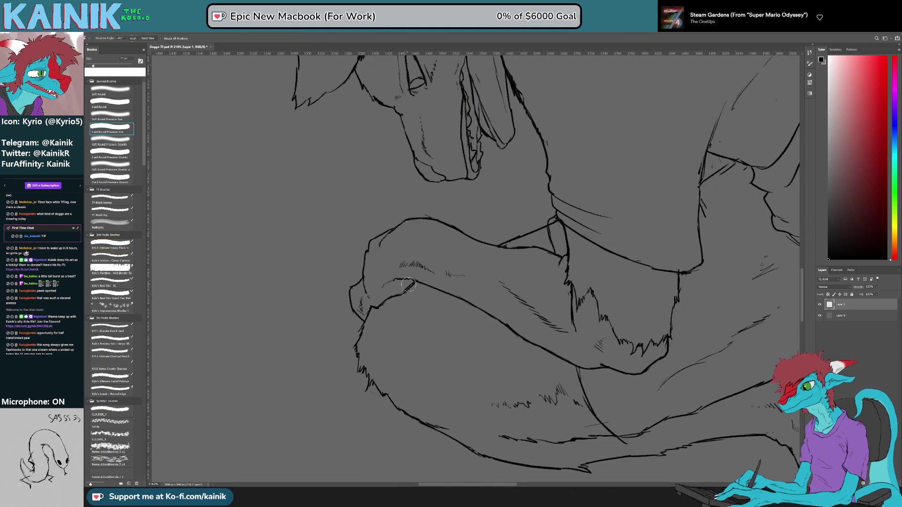
key(b)
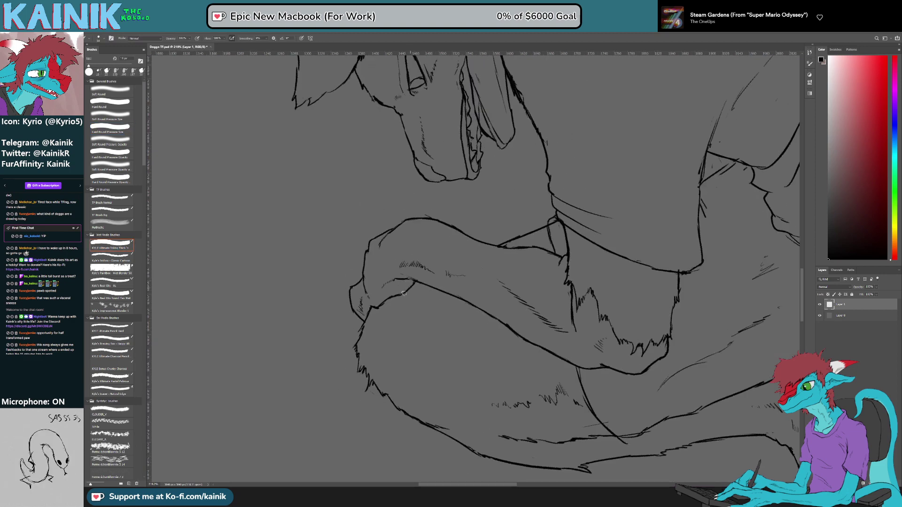
Step: Add fur hatching to the upper arm's furry patch and refine the lines inside the sleeve opening
key(r)
mouse_move(458, 414)
mouse_down()
mouse_move(381, 381)
mouse_move(370, 281)
mouse_move(335, 266)
mouse_up()
key(b)
key(b)
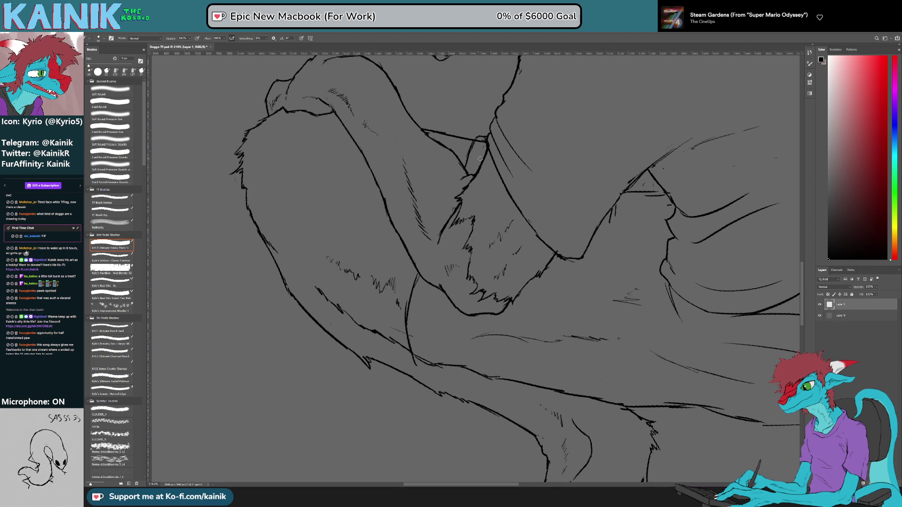
key(e)
key(b)
drag(487, 148, 481, 163)
drag(500, 322, 486, 222)
Step: Clean up the thigh's underside contour between the knee bend and the lower leg
key(e)
mouse_move(403, 257)
mouse_down()
mouse_move(428, 261)
mouse_move(474, 192)
mouse_up()
key(r)
key(e)
mouse_move(474, 230)
mouse_down()
mouse_move(539, 258)
mouse_move(466, 329)
mouse_move(471, 297)
mouse_up()
key(b)
key(r)
mouse_move(593, 272)
mouse_down()
mouse_move(588, 323)
mouse_move(520, 332)
mouse_up()
Step: Trim the long thigh line beneath the elbow and replace its front end with short hatching strokes
key(e)
key(b)
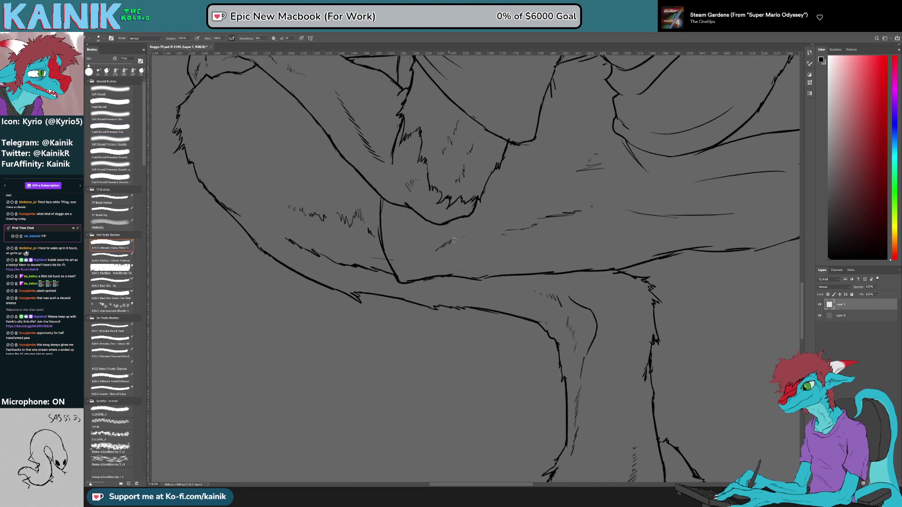
key(e)
mouse_move(591, 207)
mouse_down()
mouse_move(504, 234)
mouse_move(523, 221)
mouse_up()
key(b)
drag(509, 234, 537, 219)
Step: Erase part of the mid-thigh line and redraw it as slanted fur strokes toward the knee
drag(647, 261, 485, 357)
key(e)
mouse_move(465, 306)
mouse_down()
mouse_move(472, 318)
mouse_move(620, 268)
mouse_up()
key(b)
drag(471, 316, 496, 302)
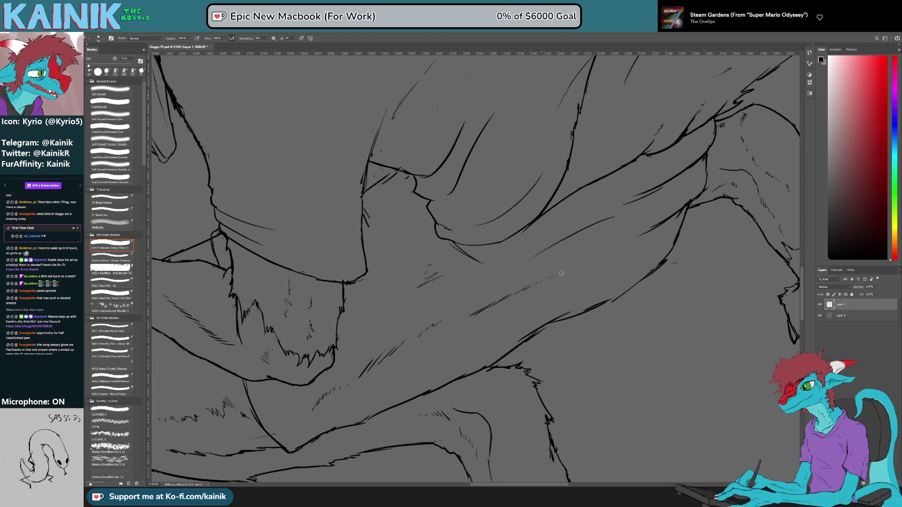
Step: Break up the upper thigh line below the shirt hem into shorter fur strokes
key(e)
drag(522, 335, 624, 275)
key(b)
key(e)
key(b)
drag(503, 266, 554, 245)
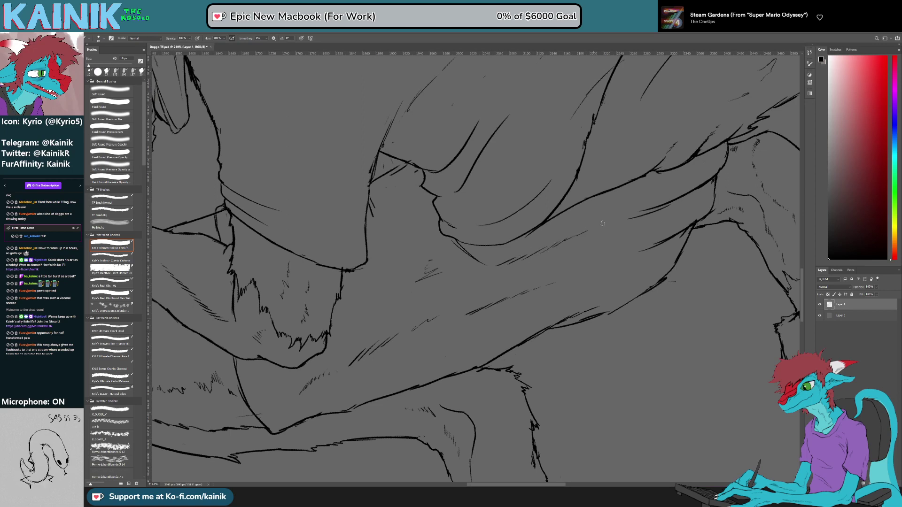
Step: Refine the thigh crease at the shirt hem's front corner and the fur strokes near the hip
key(e)
mouse_move(455, 242)
mouse_down()
mouse_move(475, 258)
mouse_move(459, 260)
mouse_move(456, 236)
mouse_up()
key(b)
drag(471, 272, 482, 269)
key(e)
mouse_move(675, 201)
mouse_down()
mouse_move(623, 219)
mouse_move(688, 193)
mouse_move(658, 205)
mouse_up()
key(b)
Step: Erase and redraw the thigh's rear underside contour where it meets the far hind leg
key(r)
drag(731, 227, 586, 280)
key(r)
drag(537, 397, 609, 319)
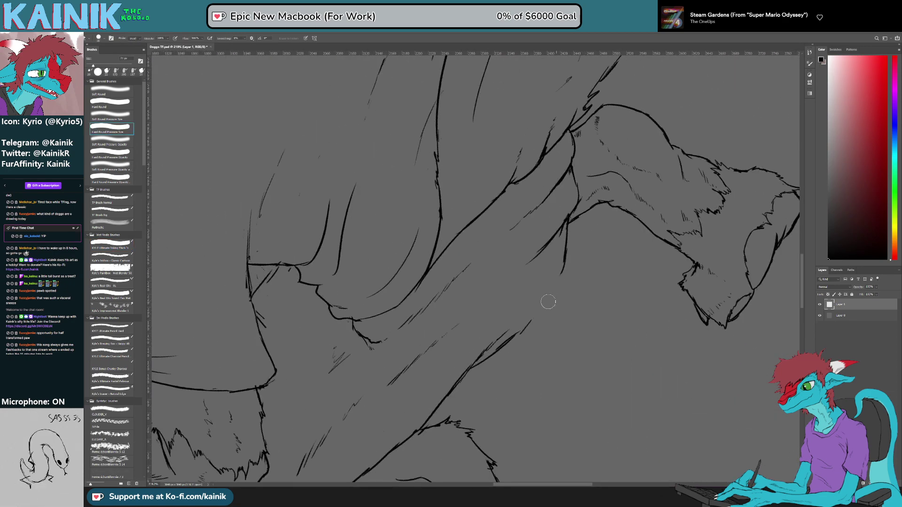
key(b)
mouse_move(563, 271)
mouse_down()
mouse_move(503, 346)
mouse_move(593, 425)
mouse_move(527, 465)
mouse_up()
Step: Clean up and redraw the sleeve's lower edge and the fold where it meets the shirt's side
key(r)
scroll(593, 410, down, 6)
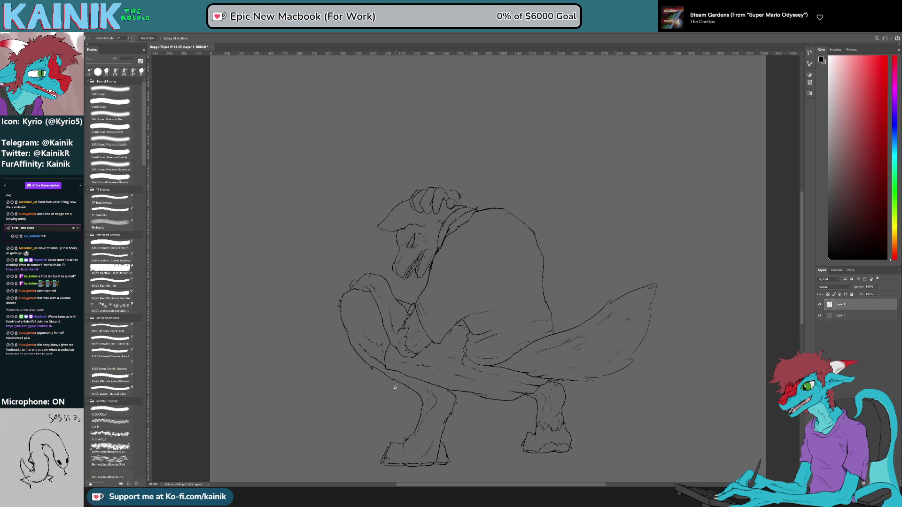
scroll(427, 204, up, 3)
scroll(458, 357, up, 2)
drag(464, 390, 439, 316)
scroll(439, 317, up, 3)
key(b)
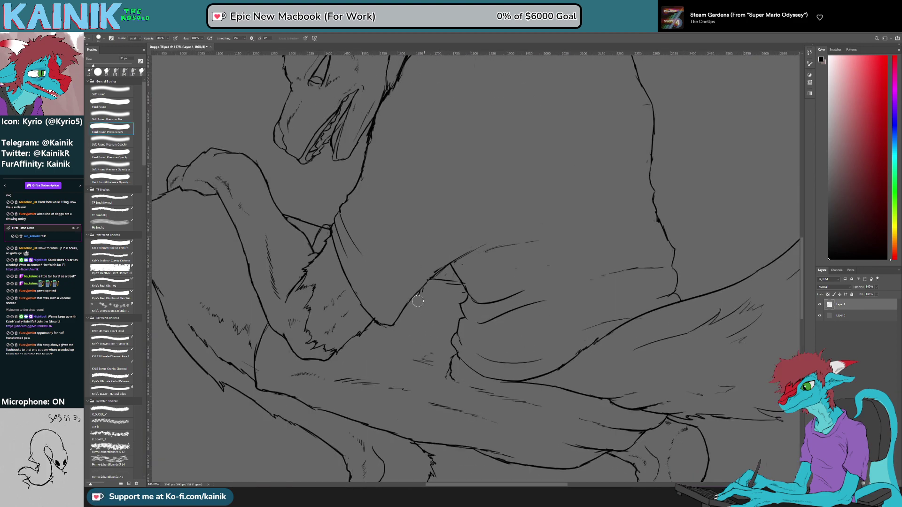
key(r)
drag(542, 288, 508, 329)
key(e)
mouse_move(456, 277)
mouse_down()
mouse_move(459, 267)
mouse_move(452, 283)
mouse_move(461, 247)
mouse_up()
key(b)
Step: Refine the fold lines on the lower shirt between the waist and the tail base
key(r)
drag(510, 381, 540, 367)
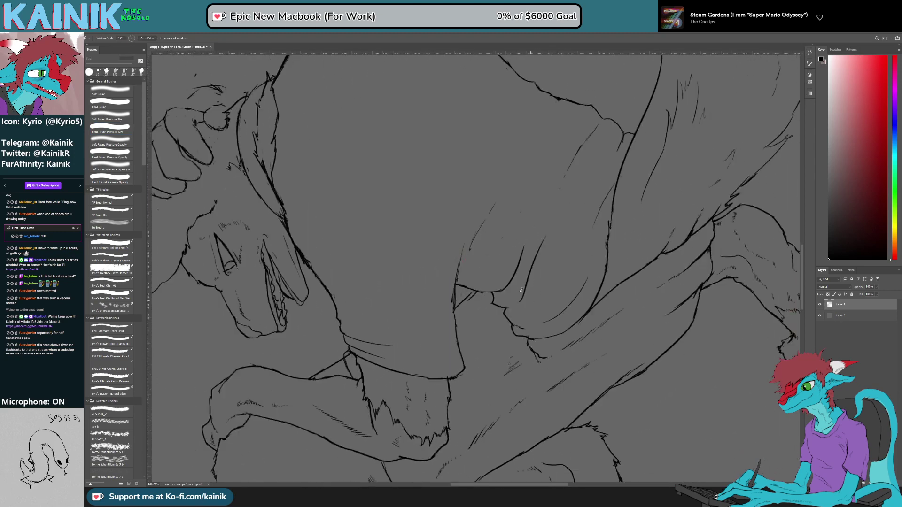
key(e)
key(b)
key(e)
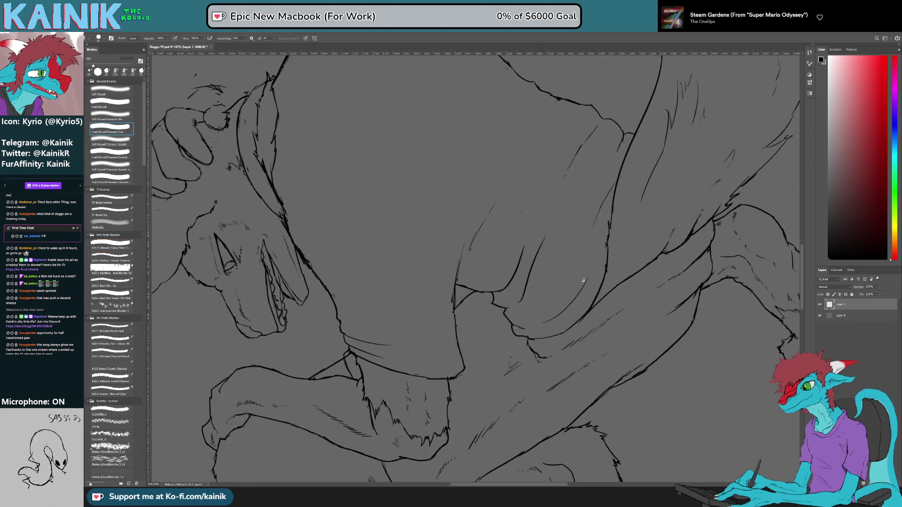
key(r)
drag(520, 239, 529, 264)
key(e)
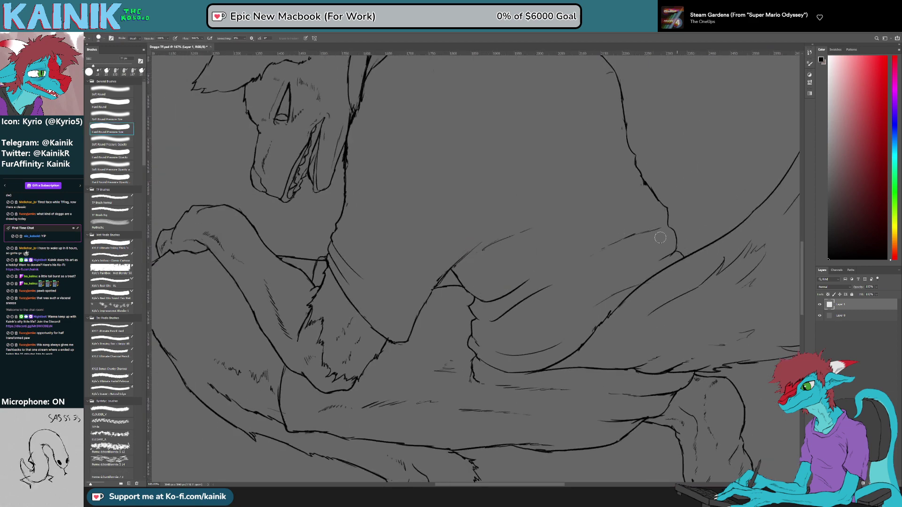
Step: Add light crease strokes to the shirt's shoulder area and trim the small fold line at the upper back
mouse_move(488, 250)
mouse_down()
mouse_move(526, 232)
mouse_move(514, 338)
mouse_move(520, 374)
mouse_up()
key(b)
mouse_move(450, 217)
mouse_down()
mouse_move(465, 236)
mouse_move(463, 304)
mouse_up()
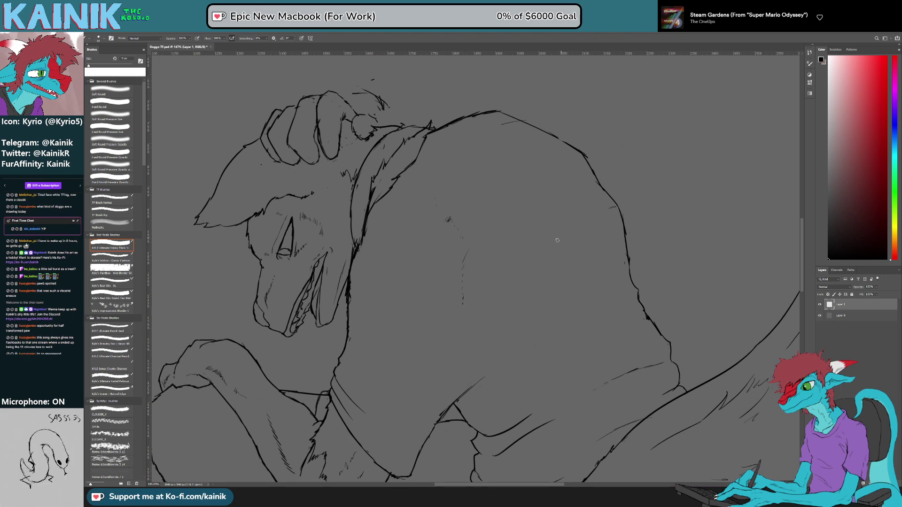
key(e)
drag(612, 208, 607, 208)
Step: Clean up the outer contour of the shirt's back
key(r)
drag(687, 279, 618, 413)
key(b)
key(comma)
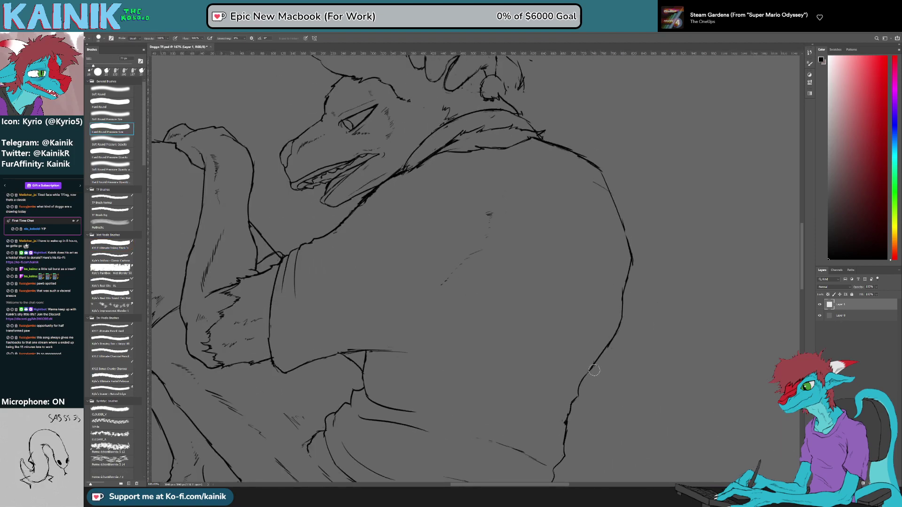
key(r)
drag(646, 343, 688, 258)
drag(391, 220, 424, 214)
Step: Redraw the chest outline below the jaw and clean its join with the neck fur
key(b)
key(b)
key(period)
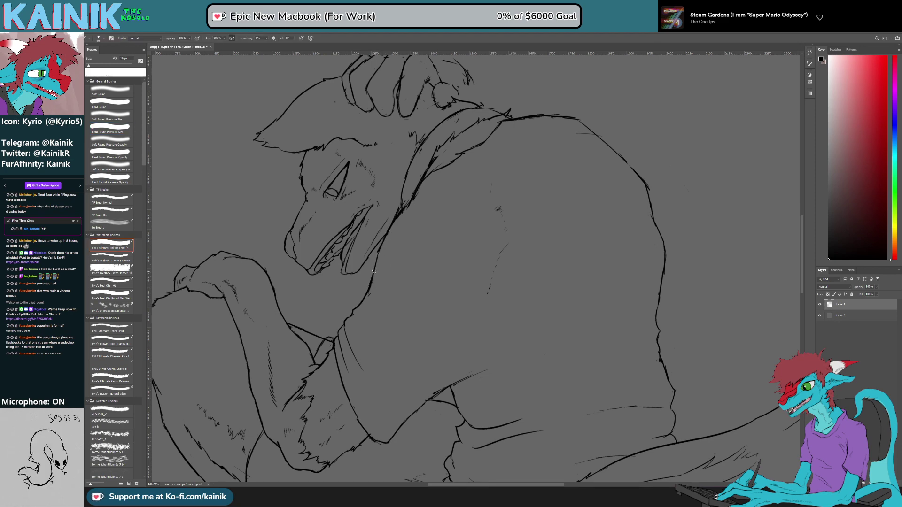
key(comma)
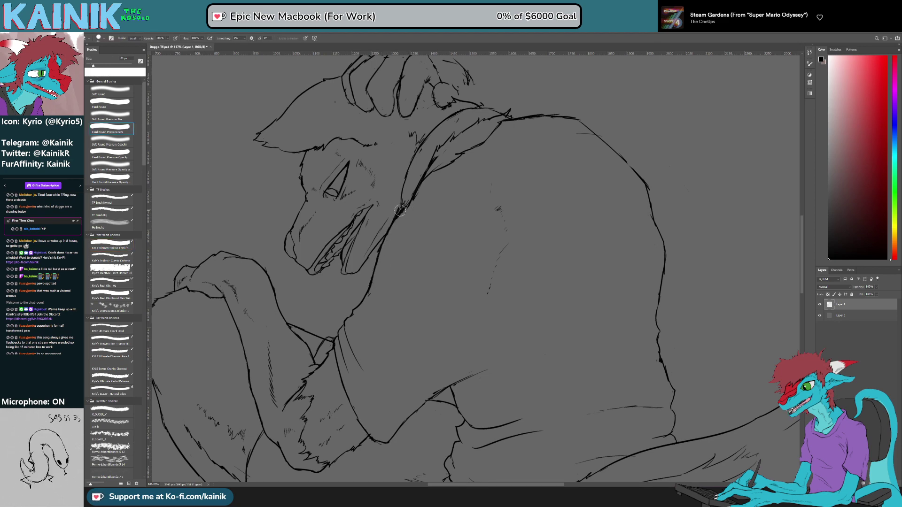
key(period)
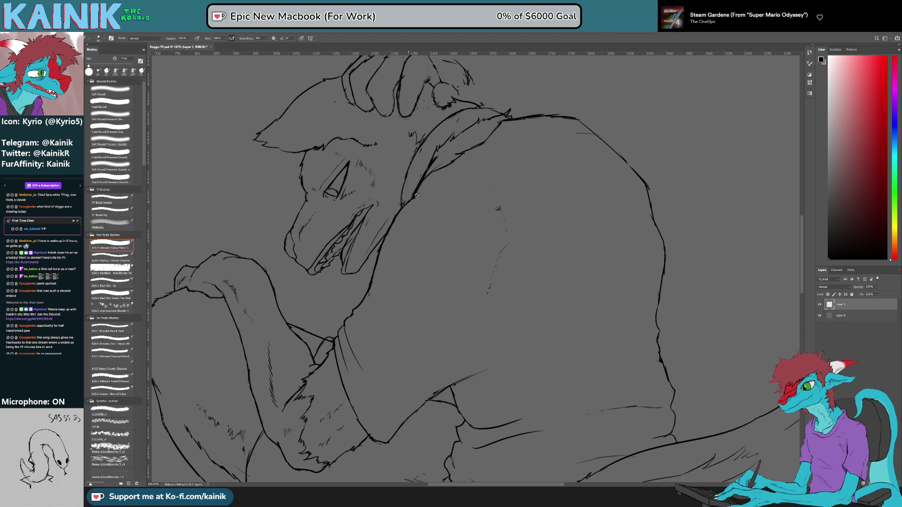
Step: Erase and redraw the lower edge of the neck fur along the shirt collar
key(comma)
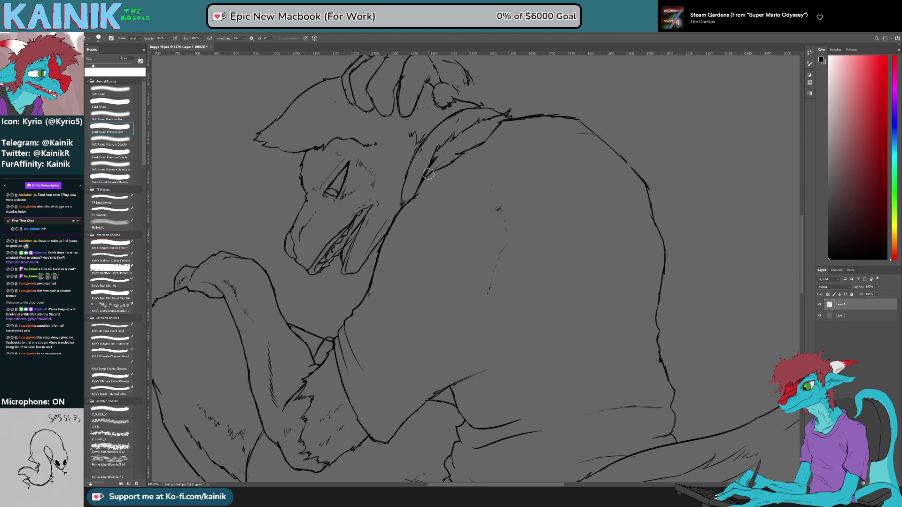
key(period)
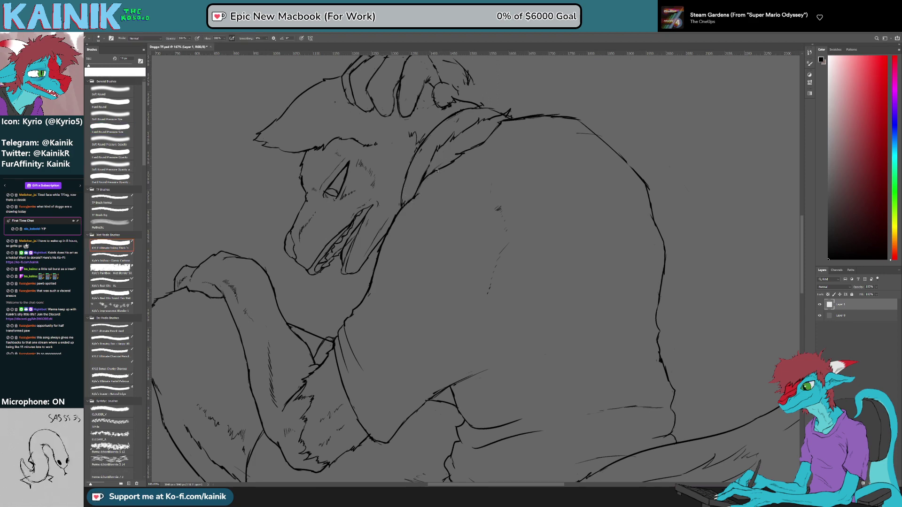
key(comma)
key(period)
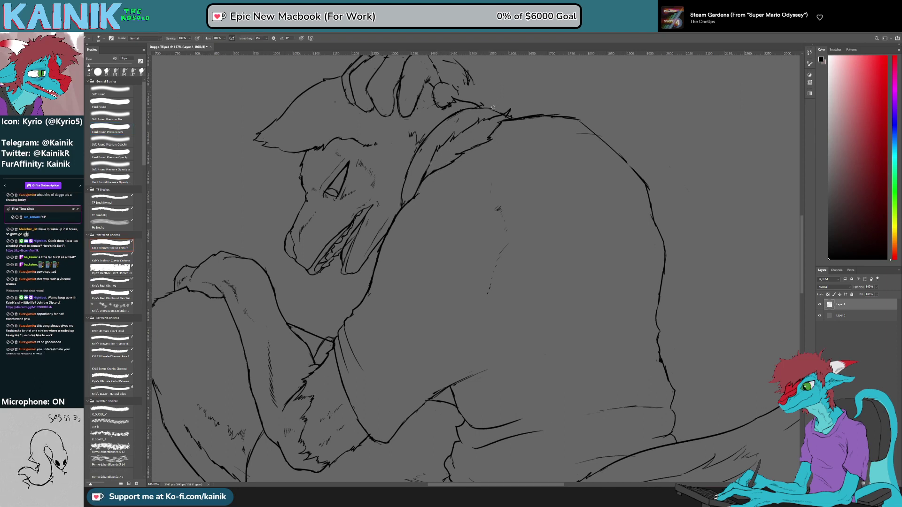
Step: Erase and redraw the inner edge of the neck fur just behind the jaw
key(e)
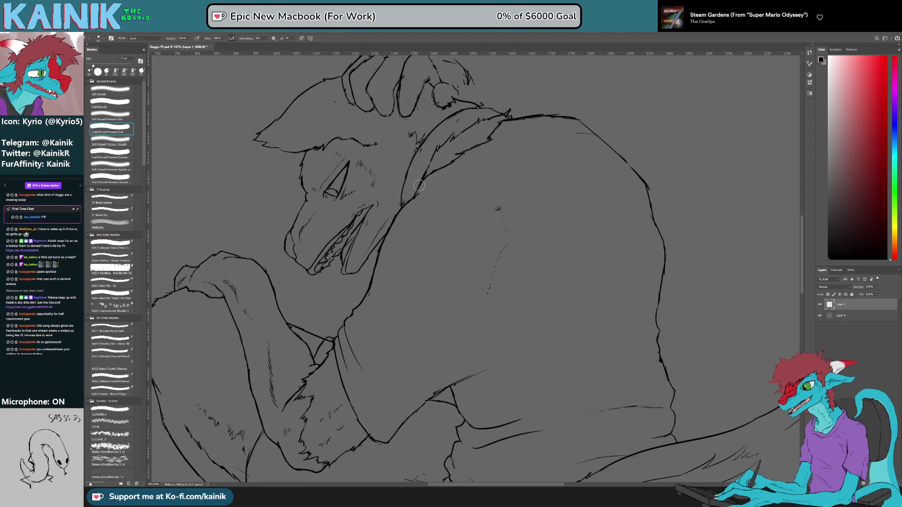
drag(427, 169, 425, 177)
key(b)
key(comma)
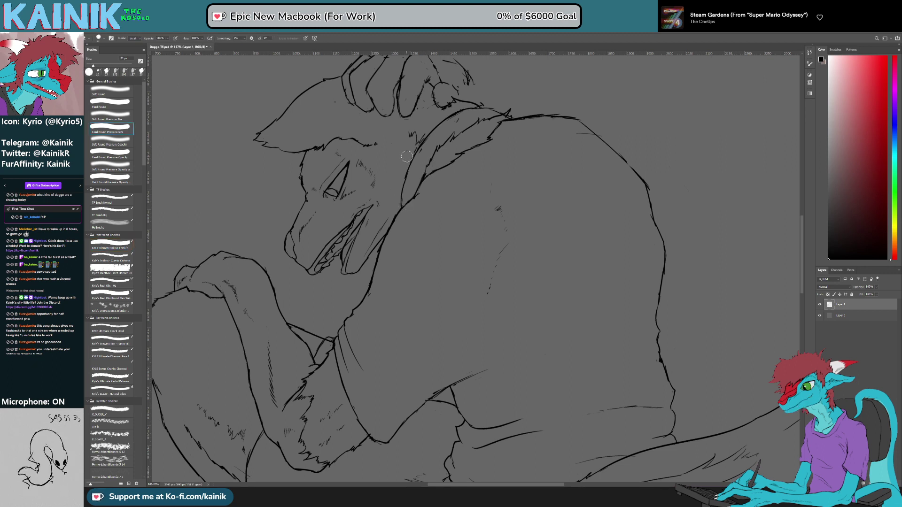
key(period)
drag(408, 177, 403, 195)
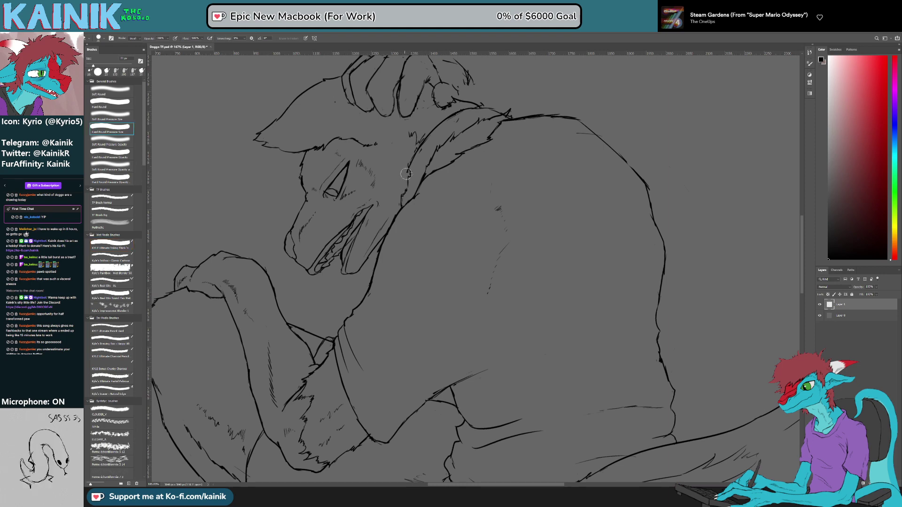
Step: Extend the fur strokes along the front of the neck beside the cheek and tidy the neck fur's upper line
key(r)
mouse_move(506, 110)
mouse_down()
mouse_move(588, 183)
mouse_move(510, 134)
mouse_up()
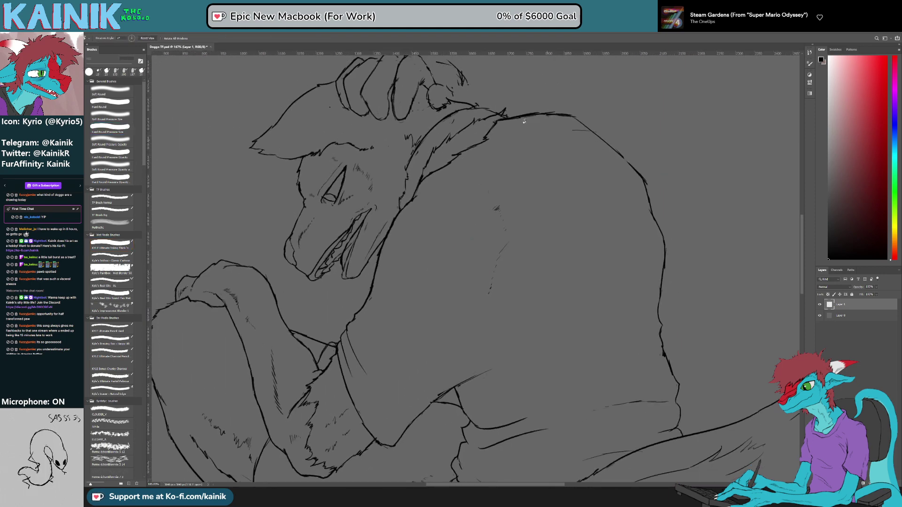
key(b)
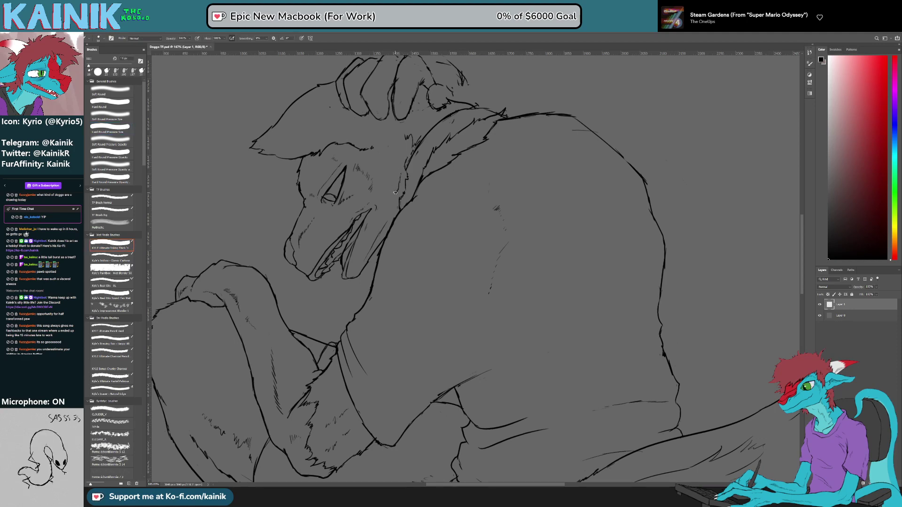
key(e)
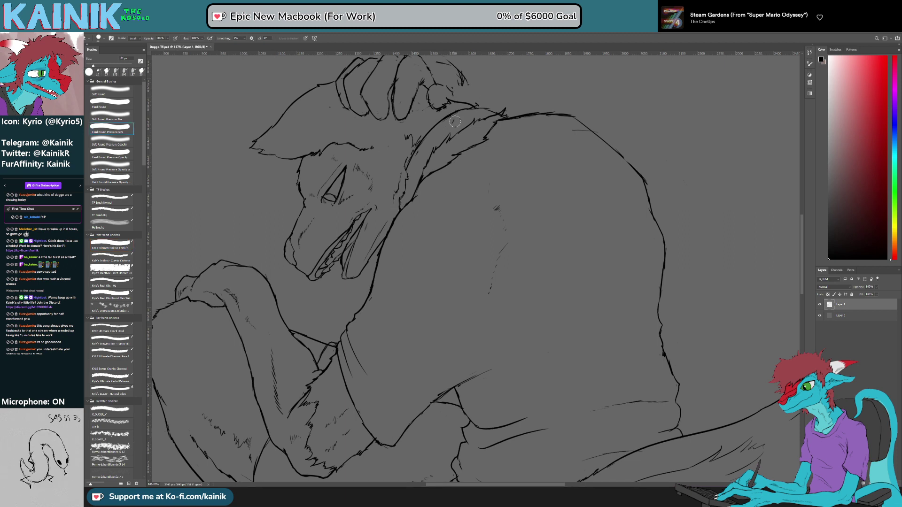
drag(450, 123, 427, 202)
key(b)
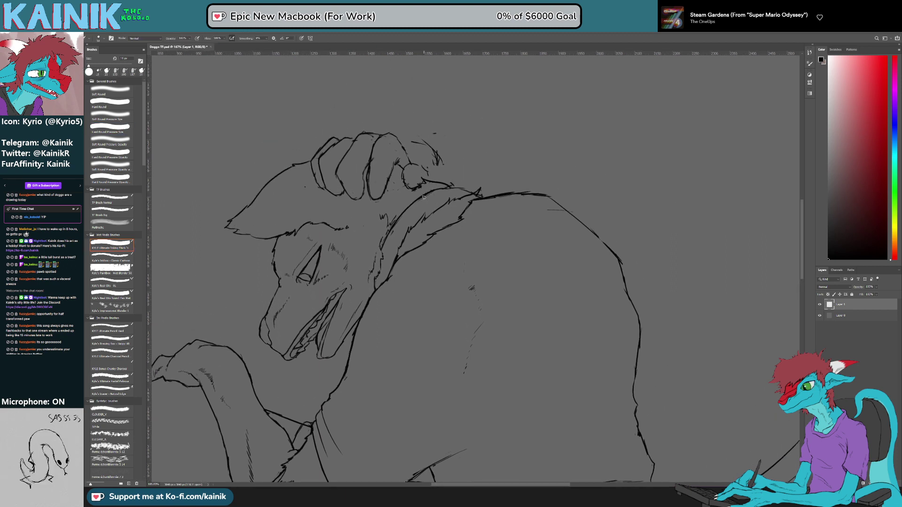
key(e)
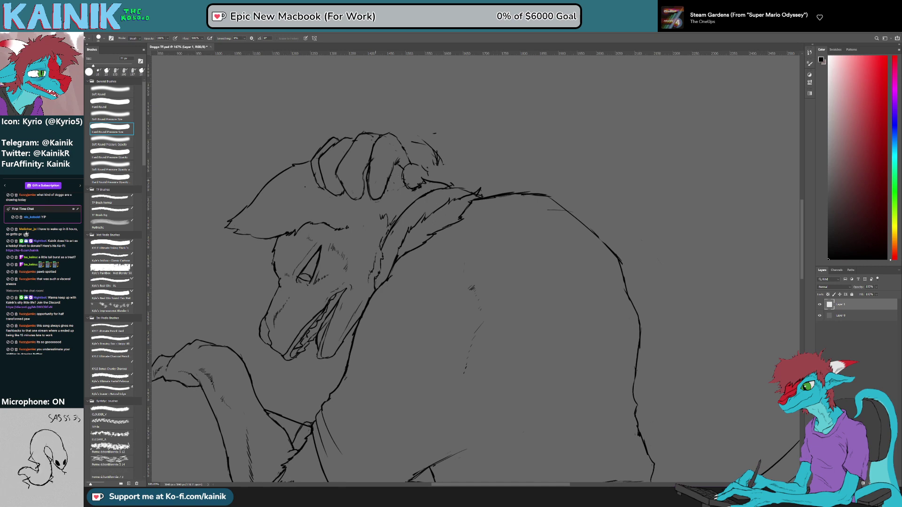
Step: Erase the stray speck inside the ear and rework the ear tip with short fur strokes
drag(305, 182, 311, 187)
key(b)
mouse_move(265, 236)
mouse_down()
mouse_move(338, 229)
mouse_move(331, 222)
mouse_up()
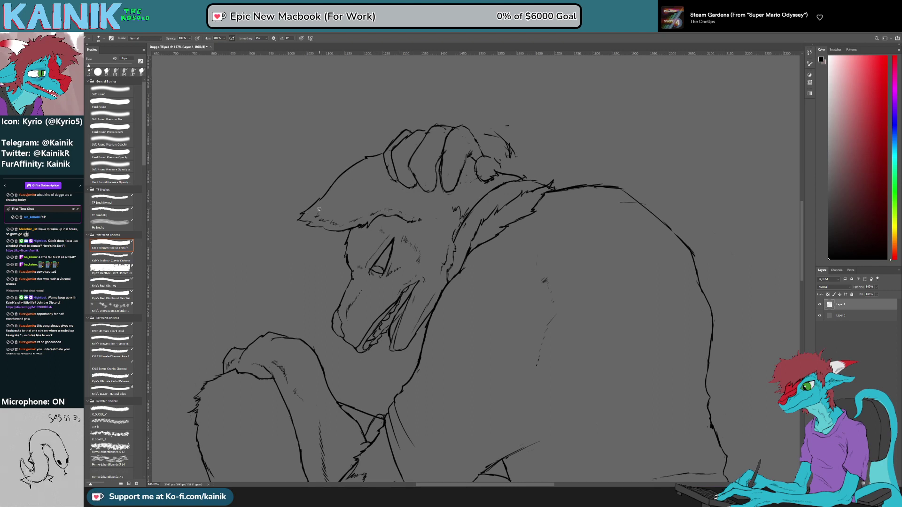
key(e)
key(b)
drag(320, 201, 310, 204)
key(e)
key(b)
key(e)
drag(314, 204, 298, 215)
key(b)
Step: Clean up and redraw the upper neck line running from the thumb towards the shirt collar
scroll(555, 228, up, 2)
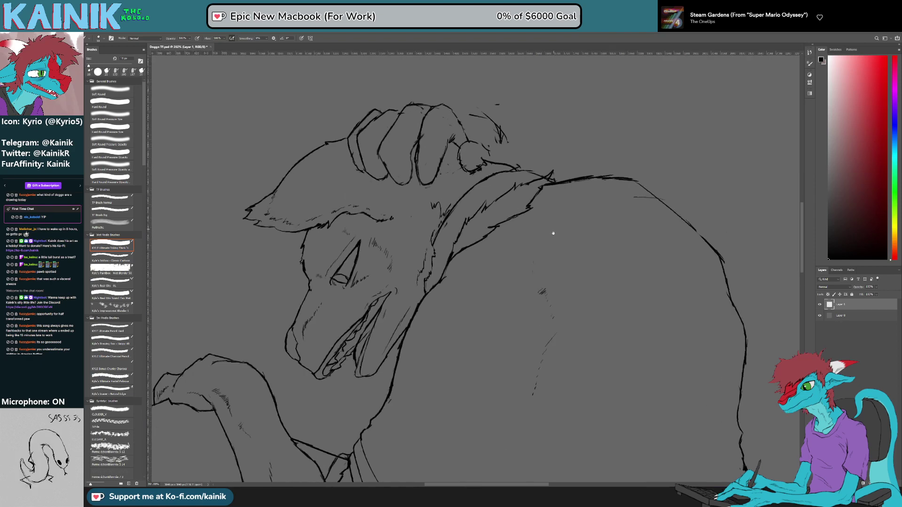
drag(554, 227, 559, 293)
key(e)
key(b)
mouse_move(450, 293)
mouse_down()
mouse_move(477, 261)
mouse_move(464, 270)
mouse_up()
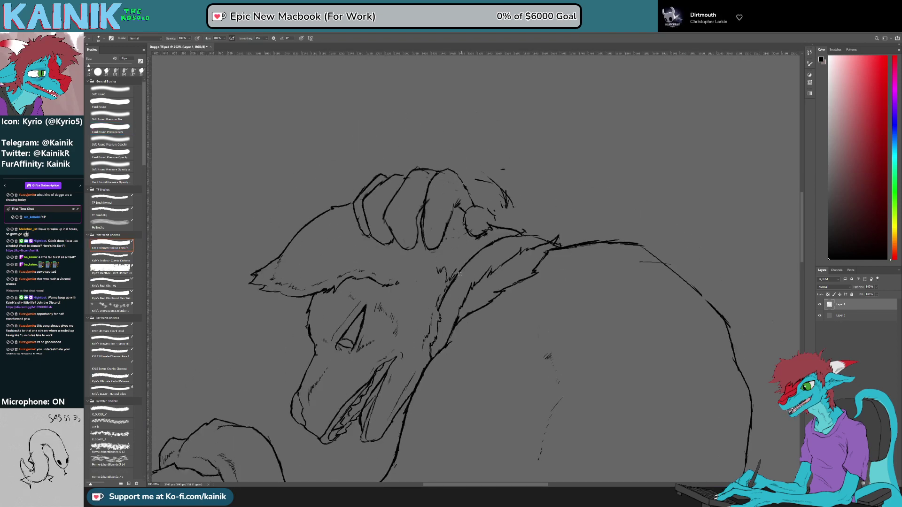
key(r)
drag(588, 221, 535, 181)
key(e)
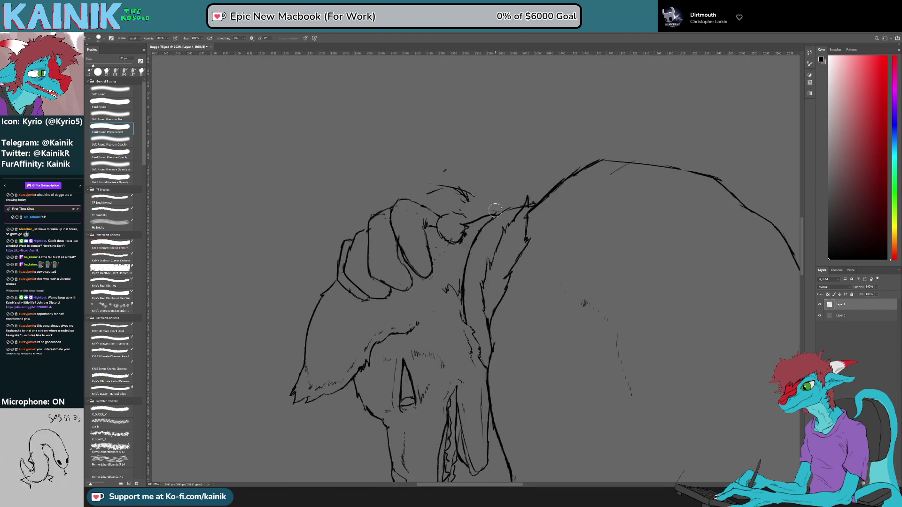
key(b)
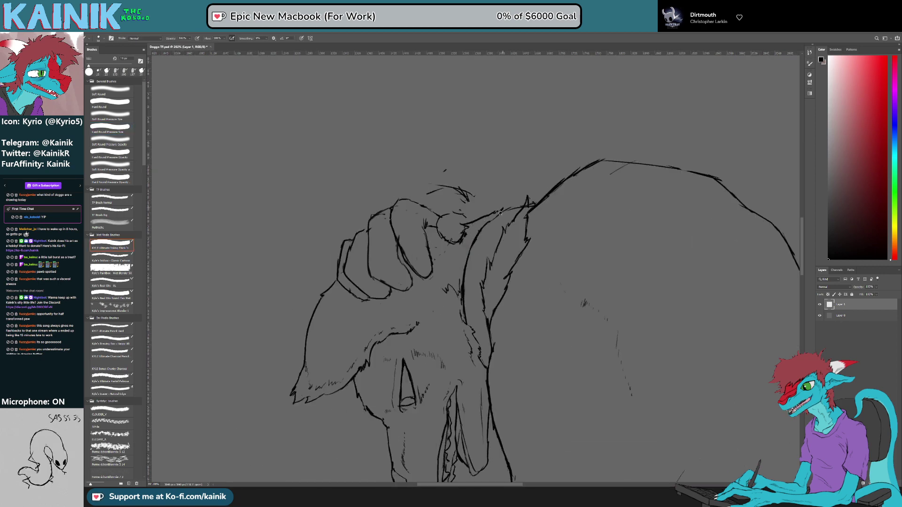
drag(488, 223, 509, 208)
Step: Refine the fur tuft at the nape where the neck line meets the shirt collar
key(r)
mouse_move(590, 225)
mouse_down()
mouse_move(531, 378)
mouse_move(515, 385)
mouse_up()
key(e)
mouse_move(528, 306)
mouse_down()
mouse_move(536, 305)
mouse_move(536, 168)
mouse_up()
key(b)
key(r)
key(b)
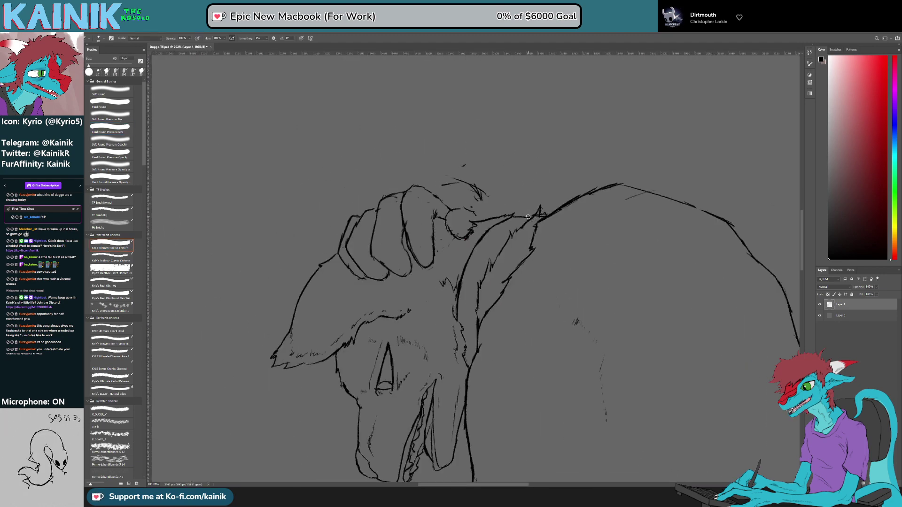
key(e)
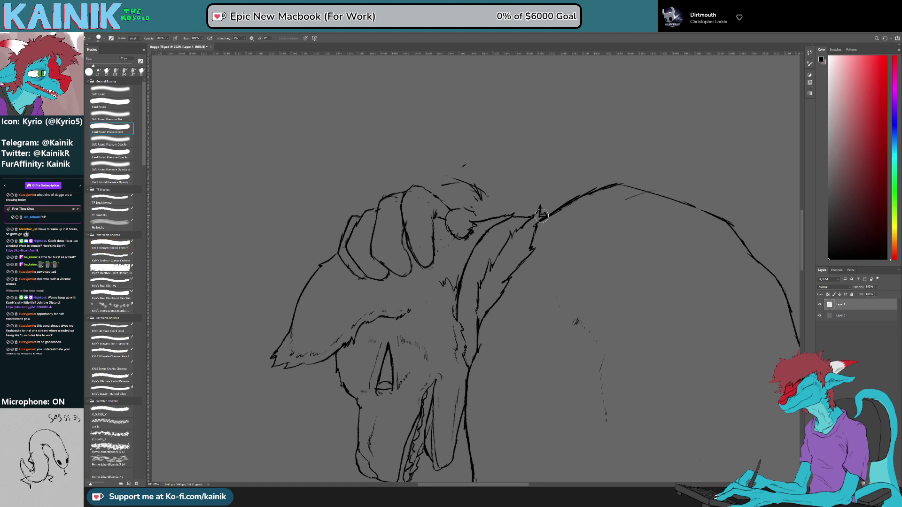
key(b)
Step: Draw a pointed claw on the tip of the finger nearest the thumb and erase the overlapping outline
key(r)
mouse_move(546, 213)
mouse_down()
mouse_move(475, 261)
mouse_move(556, 268)
mouse_up()
key(b)
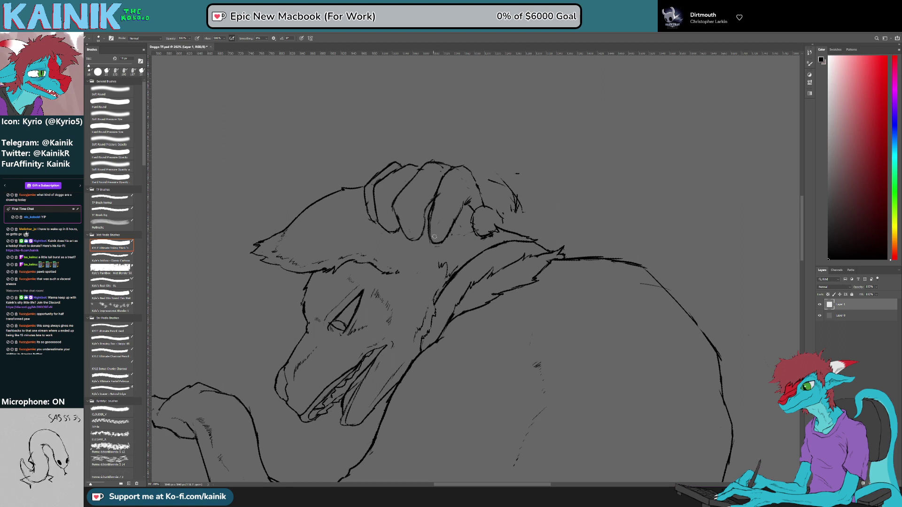
key(e)
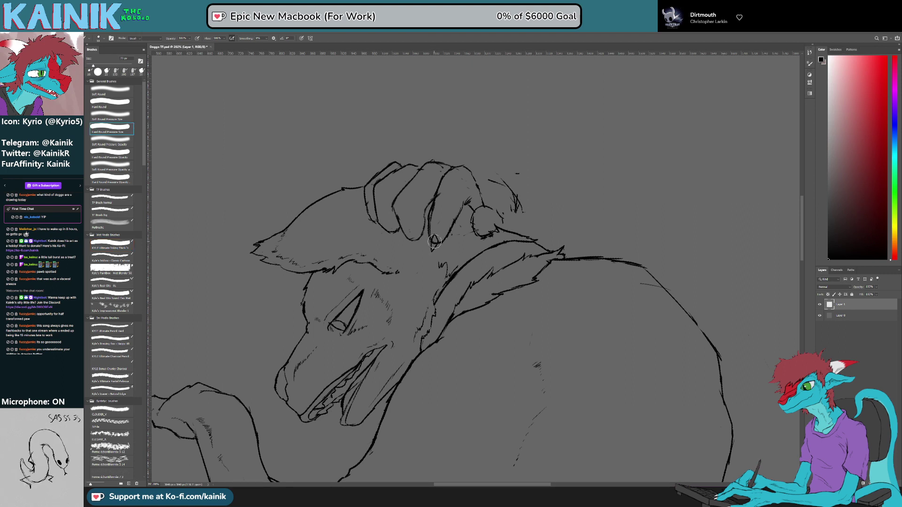
drag(434, 215, 432, 224)
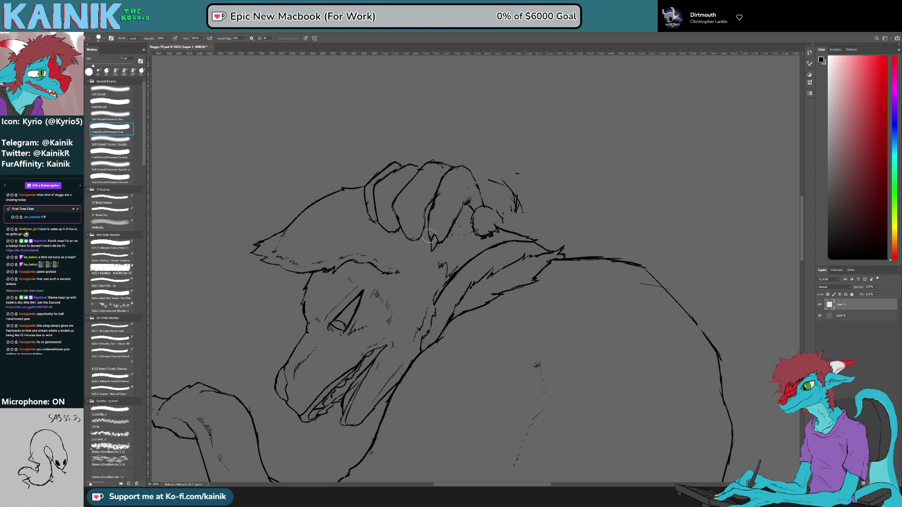
key(b)
key(e)
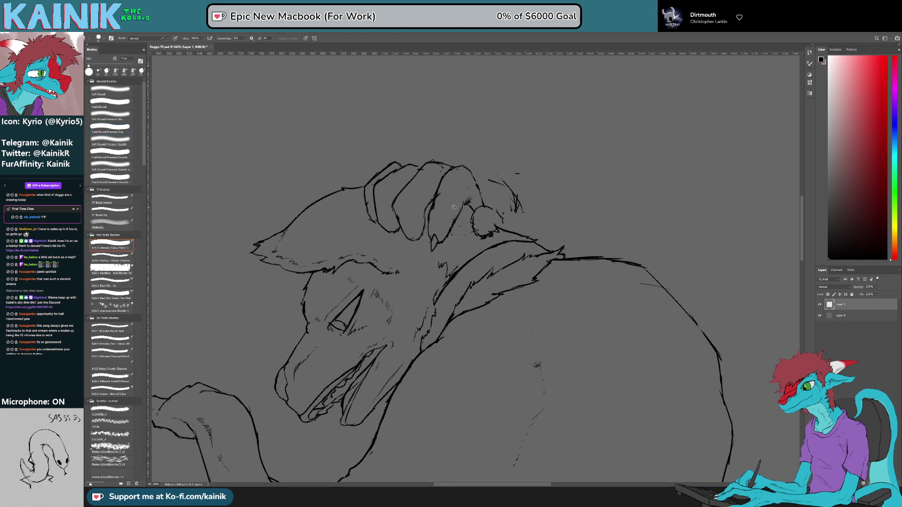
Step: Erase the stray sketch strokes around and above the thumb
key(e)
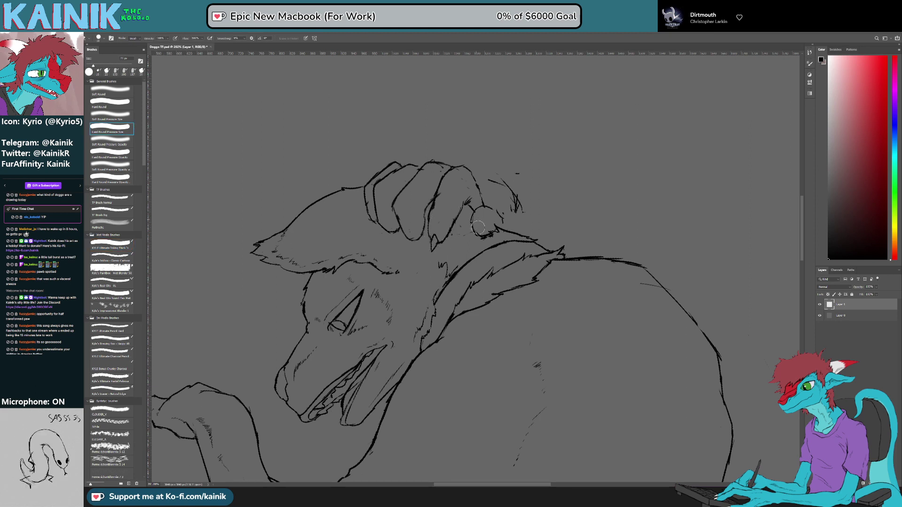
key(b)
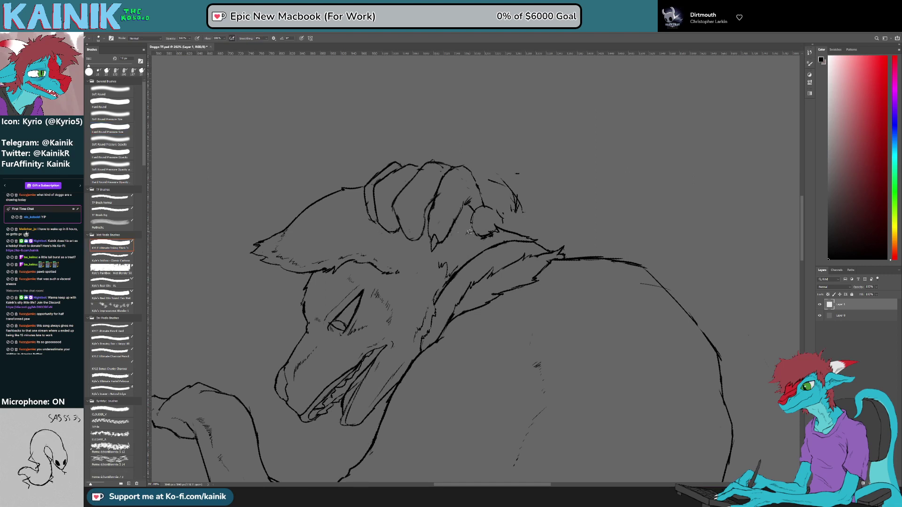
key(e)
mouse_move(499, 175)
mouse_down()
mouse_move(517, 182)
mouse_move(516, 216)
mouse_move(505, 211)
mouse_move(517, 169)
mouse_up()
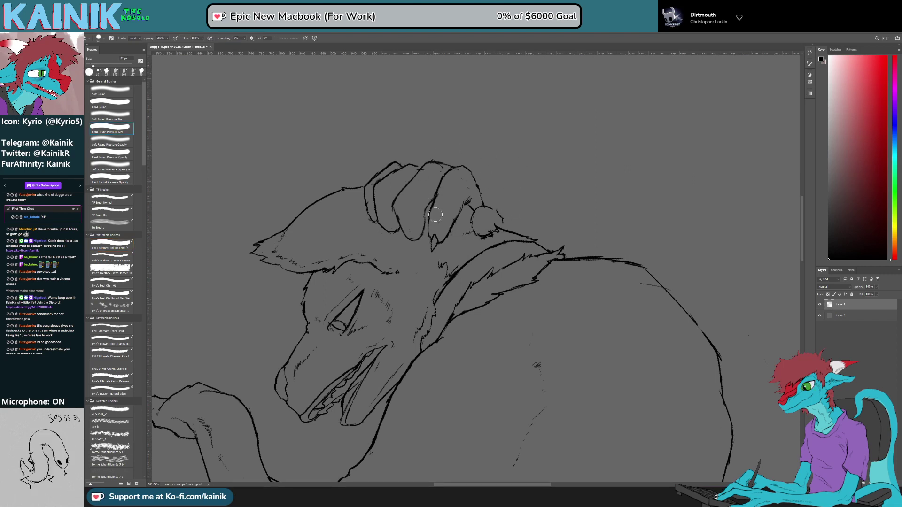
Step: Add short hatching strokes along the clawed finger, at its tip, inner bend and knuckle
key(b)
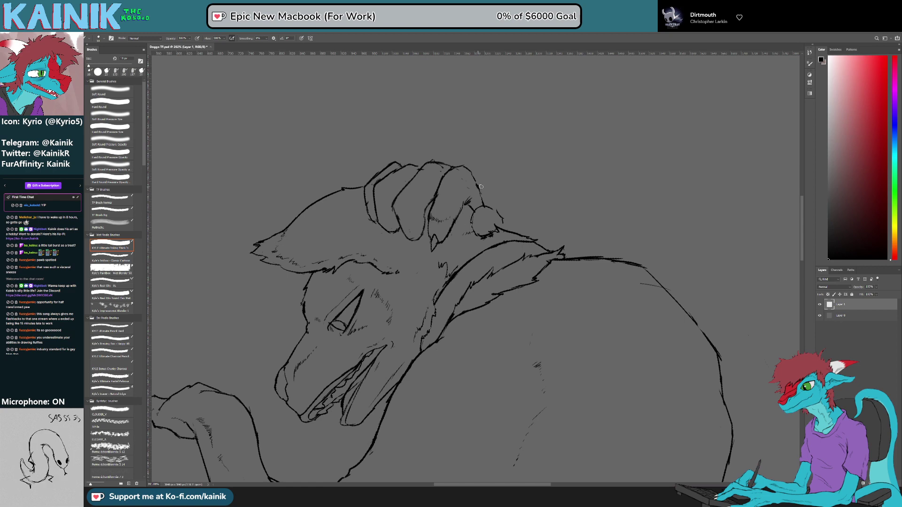
key(e)
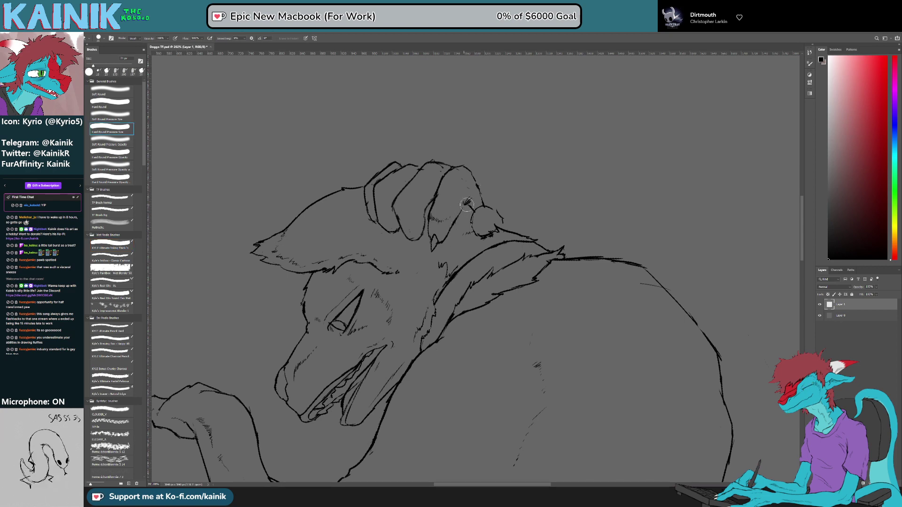
key(r)
drag(482, 172, 479, 191)
key(b)
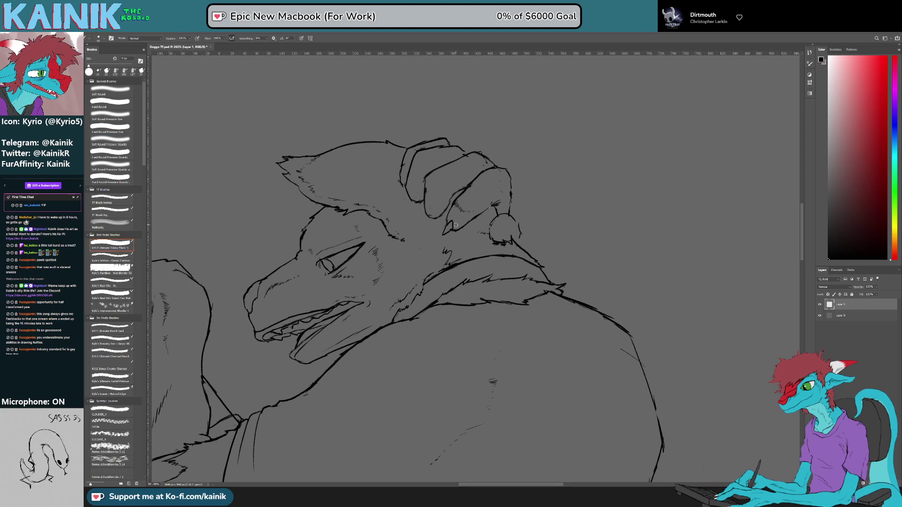
key(r)
drag(576, 166, 489, 145)
key(b)
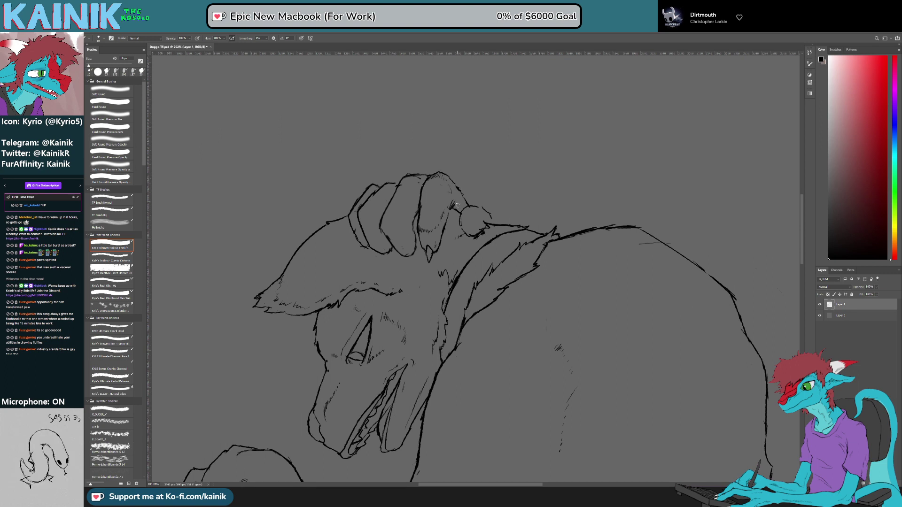
drag(449, 210, 450, 210)
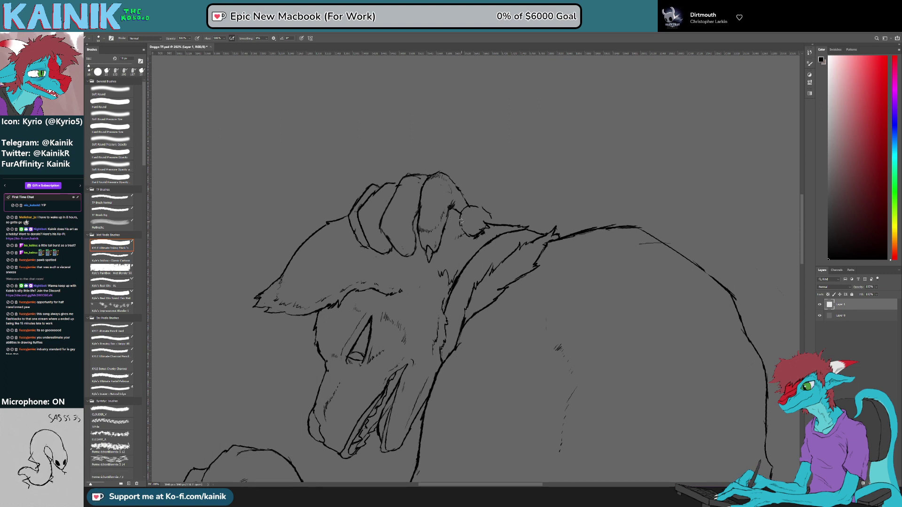
Step: Erase and redraw the rounded outline of the thumb beside the clawed finger
key(e)
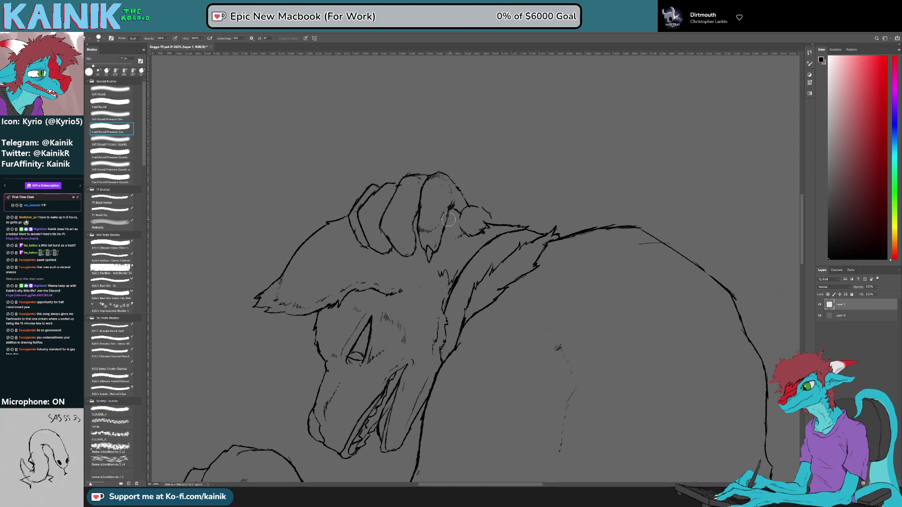
key(b)
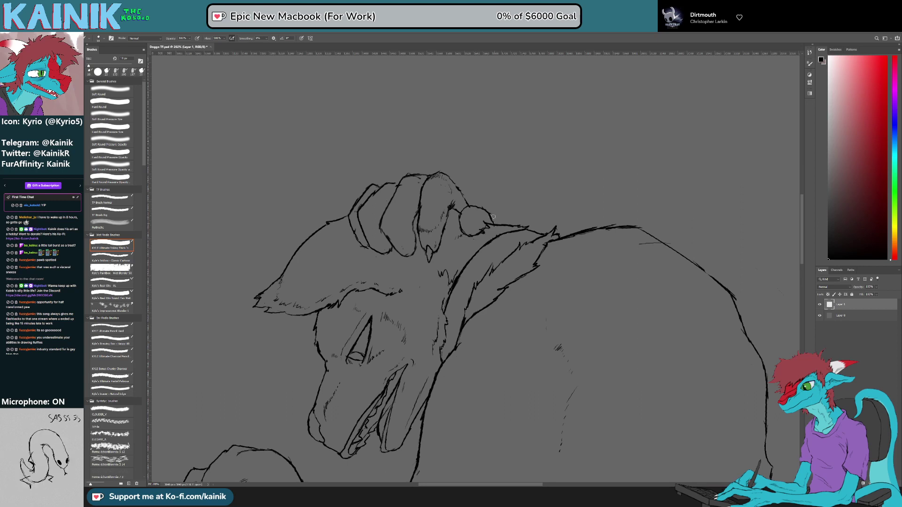
key(e)
key(b)
Step: Add hatching strokes to the lower part and side of the middle finger
key(e)
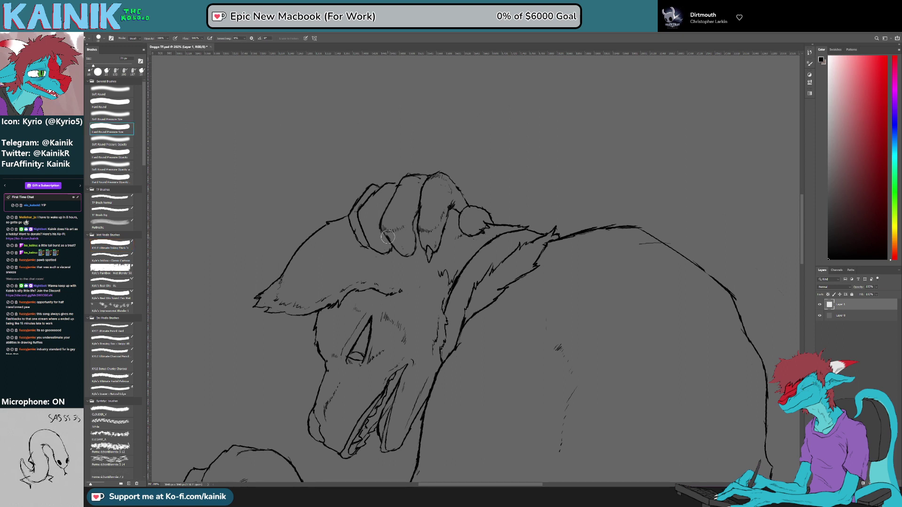
key(b)
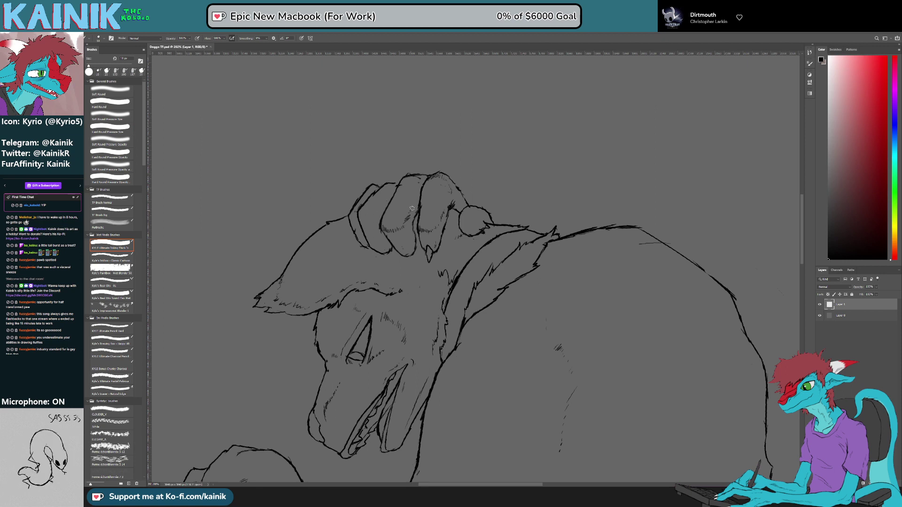
drag(416, 204, 411, 215)
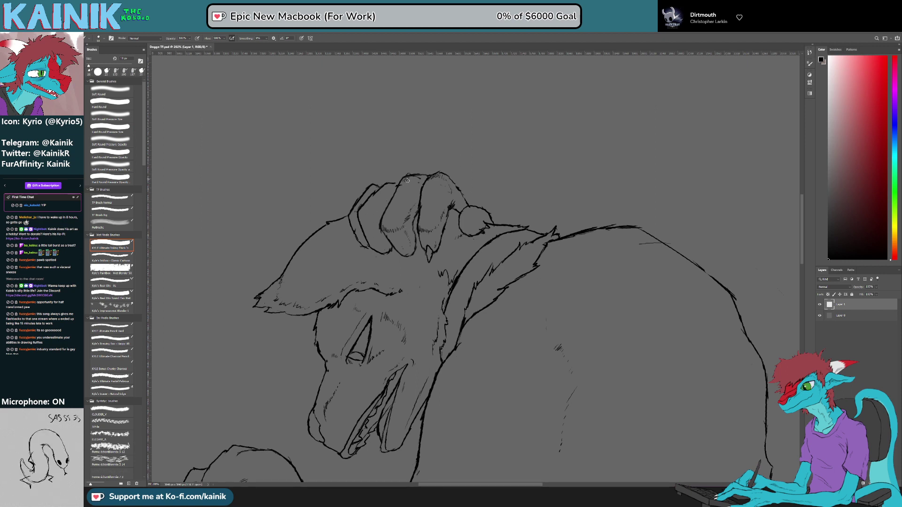
Step: Refine the knuckle contour of the middle finger and tidy the hatching along its lower side
key(e)
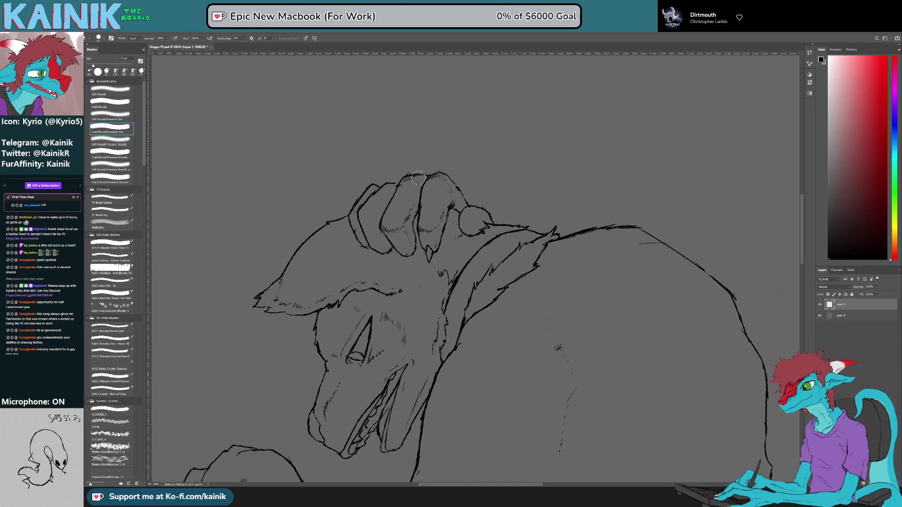
key(b)
key(e)
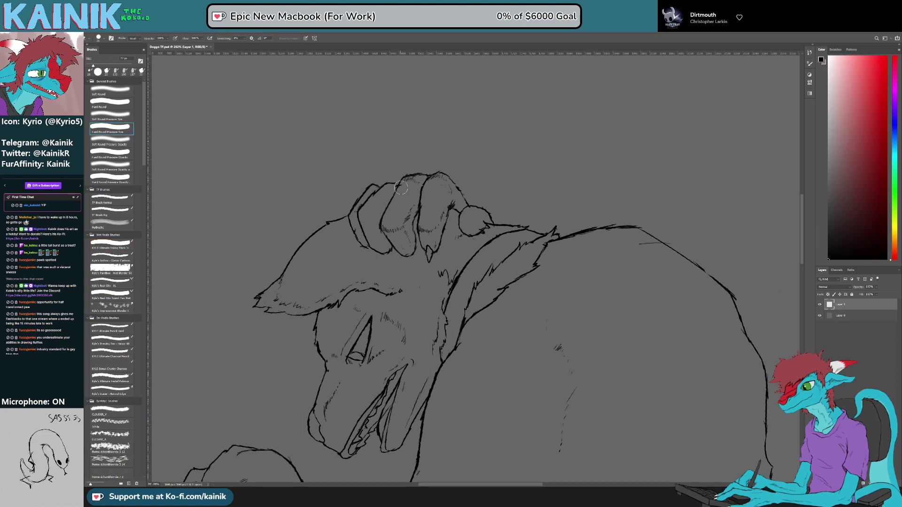
key(b)
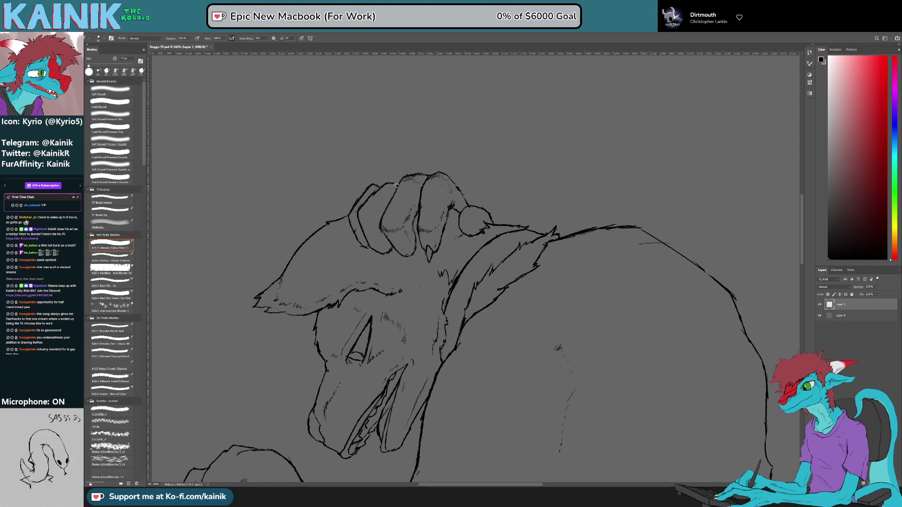
key(e)
key(b)
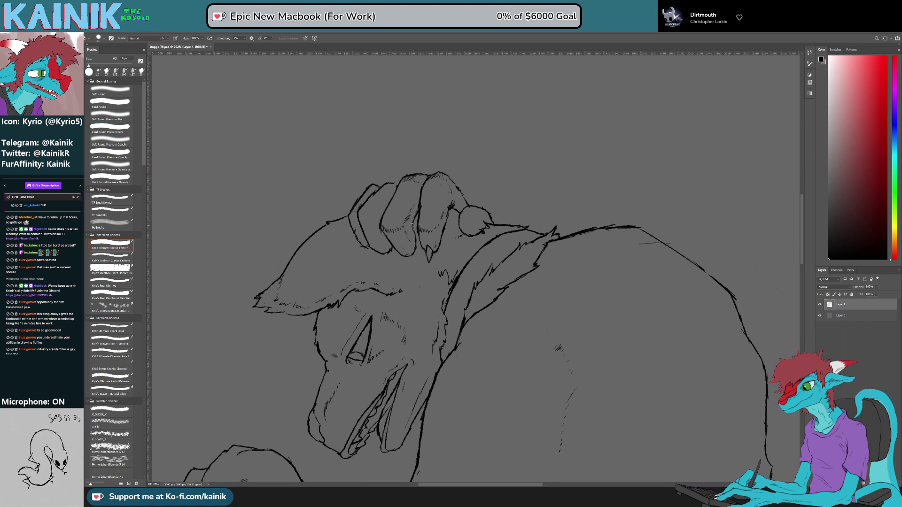
key(e)
key(b)
key(b)
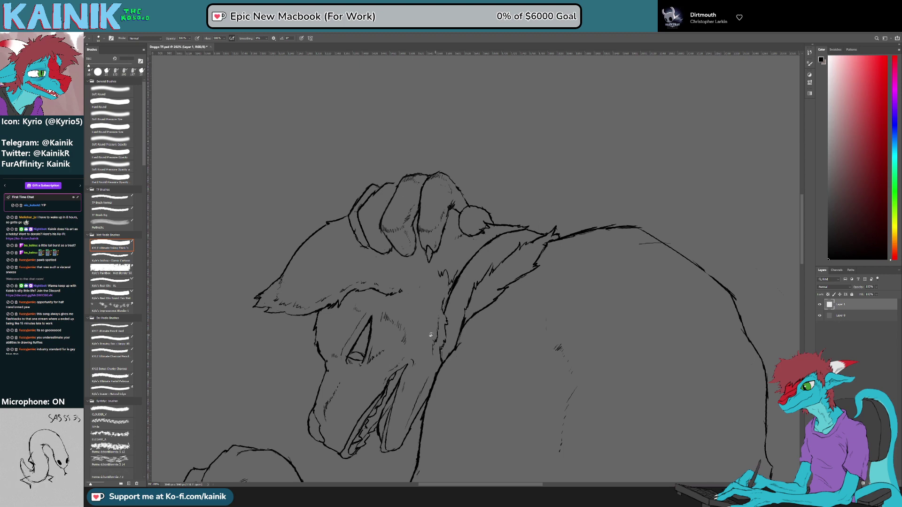
Step: Draw a pointed claw at the tip of the middle finger and erase the lines crossing it
drag(435, 332, 433, 276)
drag(436, 197, 436, 214)
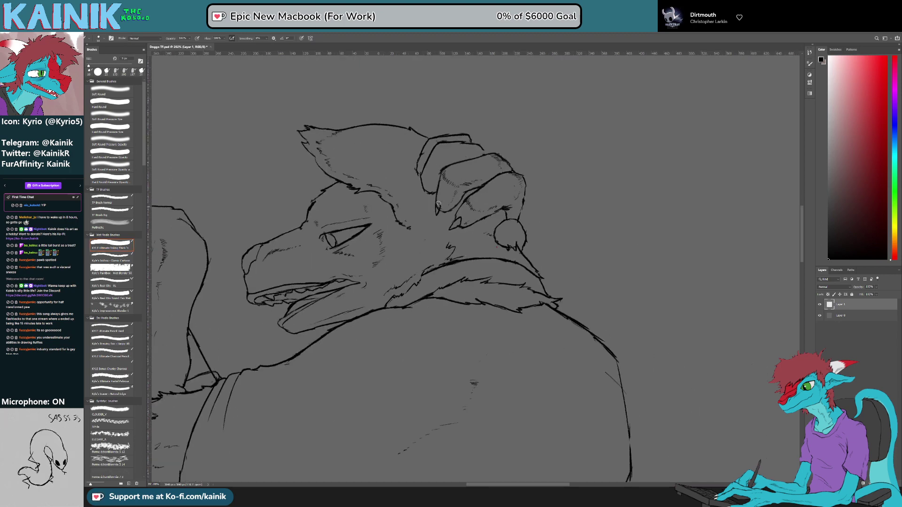
key(e)
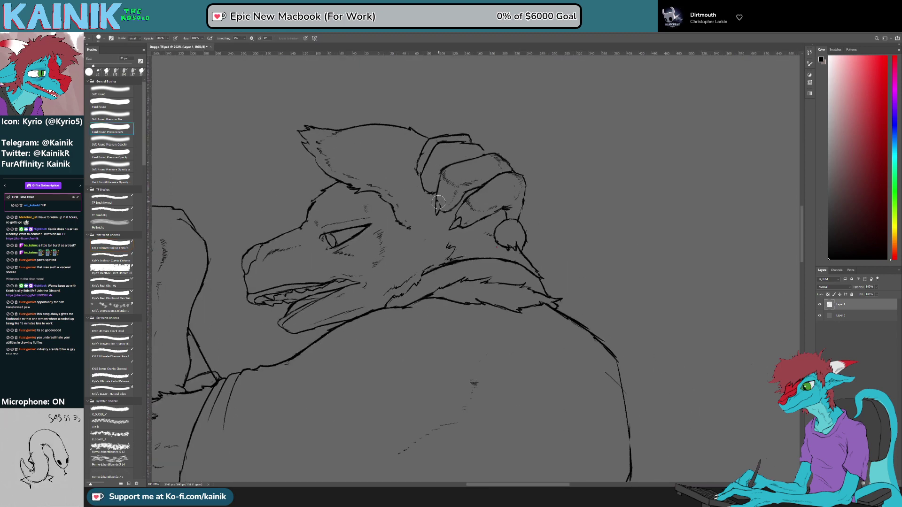
key(r)
drag(477, 263, 423, 114)
drag(568, 198, 446, 166)
key(b)
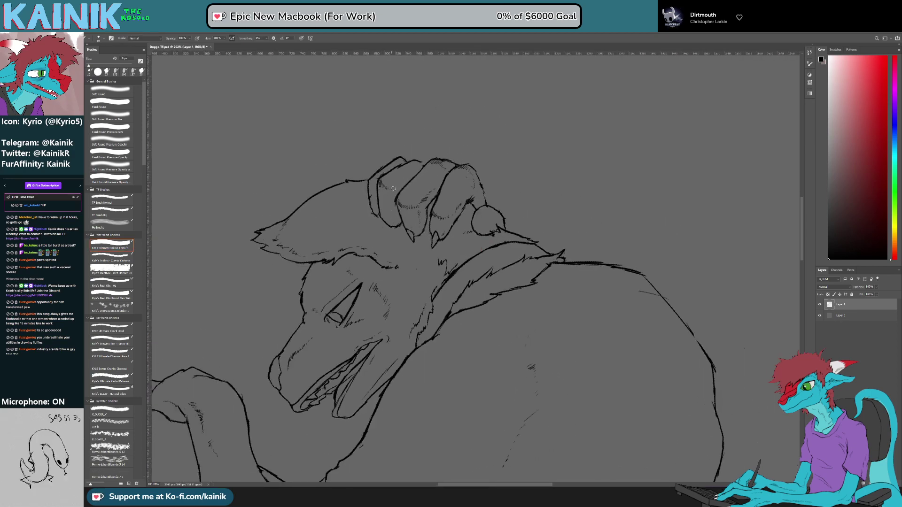
Step: Add short hatching strokes below the knuckle of the third finger
drag(420, 127, 370, 169)
key(b)
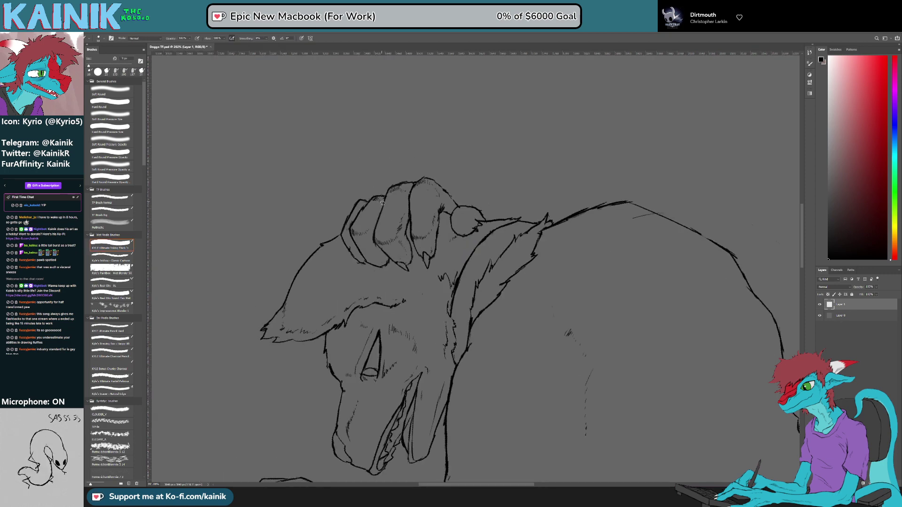
drag(443, 275, 385, 232)
key(b)
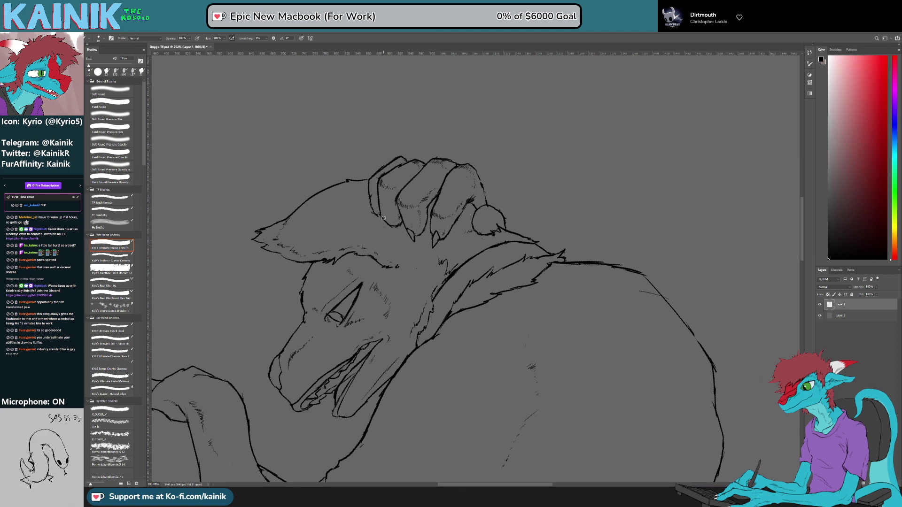
Step: Draw a claw at the tip of the third finger and clean up the lines around it
drag(390, 228, 383, 220)
key(r)
drag(376, 239, 364, 303)
key(e)
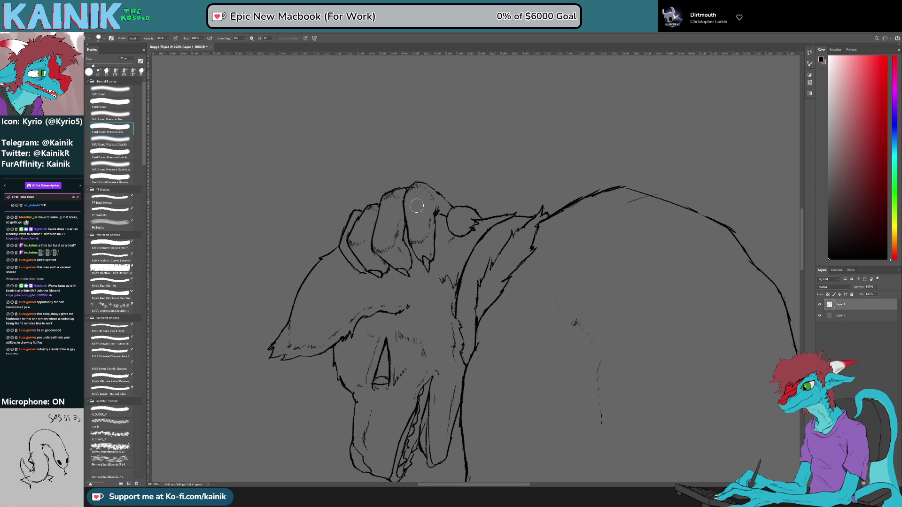
key(b)
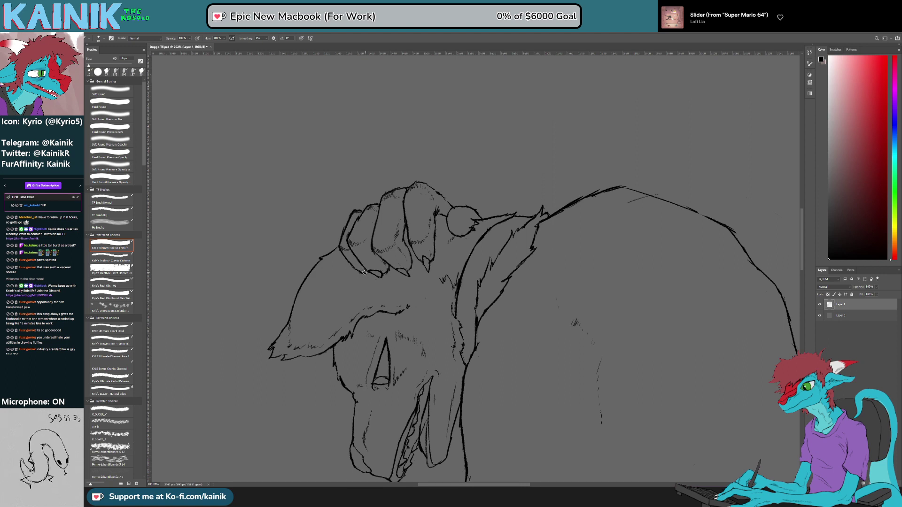
Step: Erase the rounded tip of the outermost finger and draw a claw in its place
key(e)
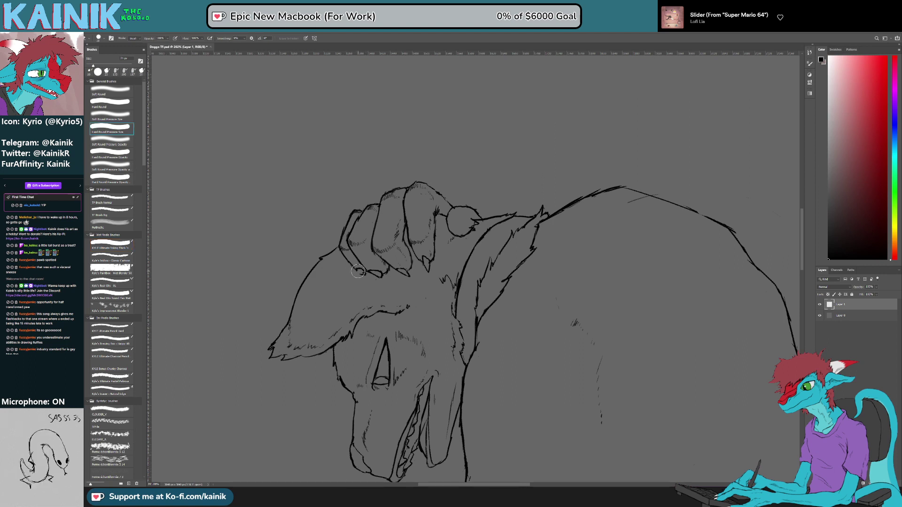
drag(357, 272, 364, 272)
key(b)
key(r)
mouse_move(358, 351)
mouse_down()
mouse_move(306, 256)
mouse_move(331, 325)
mouse_move(481, 404)
mouse_move(535, 390)
mouse_up()
key(b)
Step: Draw a curved claw outline inside the rounded tip of the thumb
key(r)
mouse_move(440, 264)
mouse_down()
mouse_move(477, 271)
mouse_move(480, 262)
mouse_up()
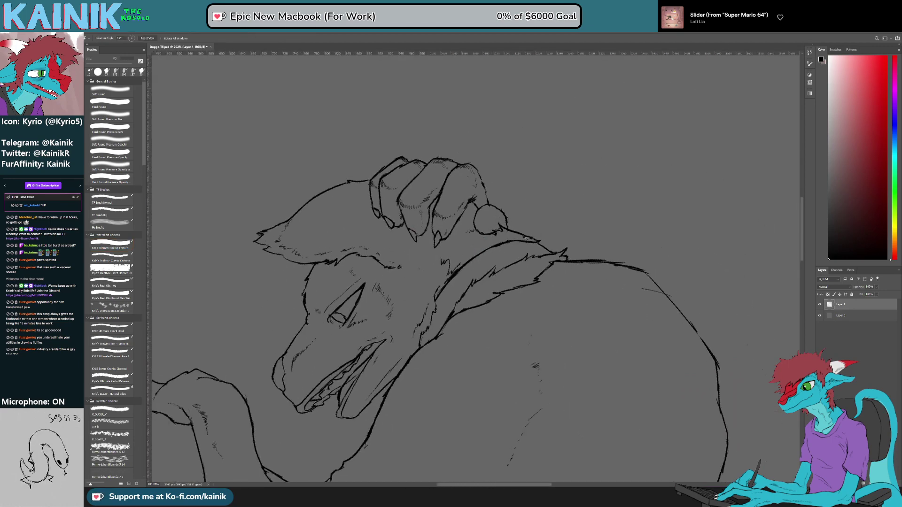
mouse_move(591, 202)
mouse_down()
mouse_move(477, 264)
mouse_move(462, 207)
mouse_up()
key(b)
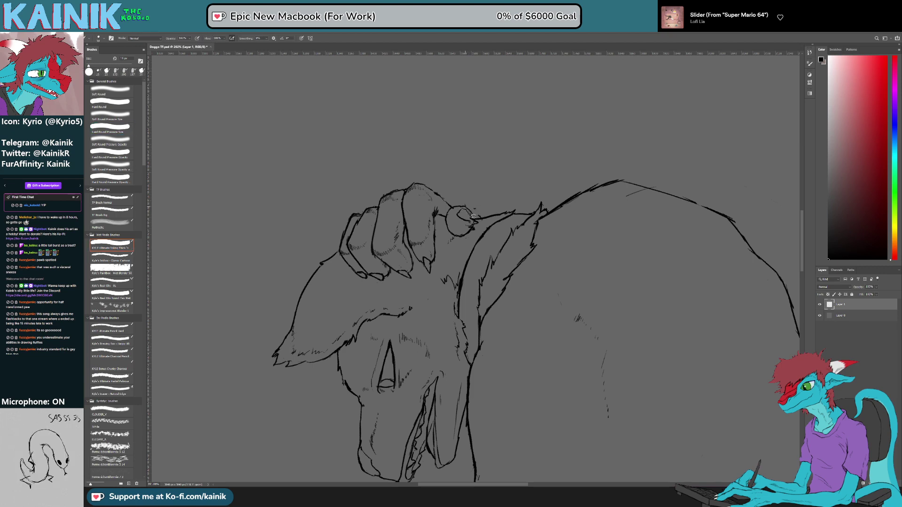
Step: Add small fur tufts around the thumb claw and erase the overlapping lines at the thumb's tip
key(r)
drag(512, 329, 417, 328)
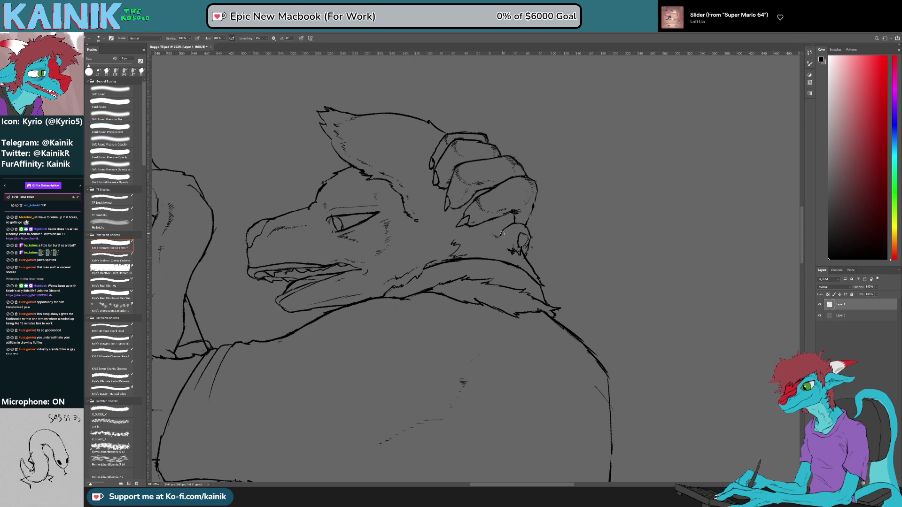
key(r)
drag(519, 236, 460, 232)
key(b)
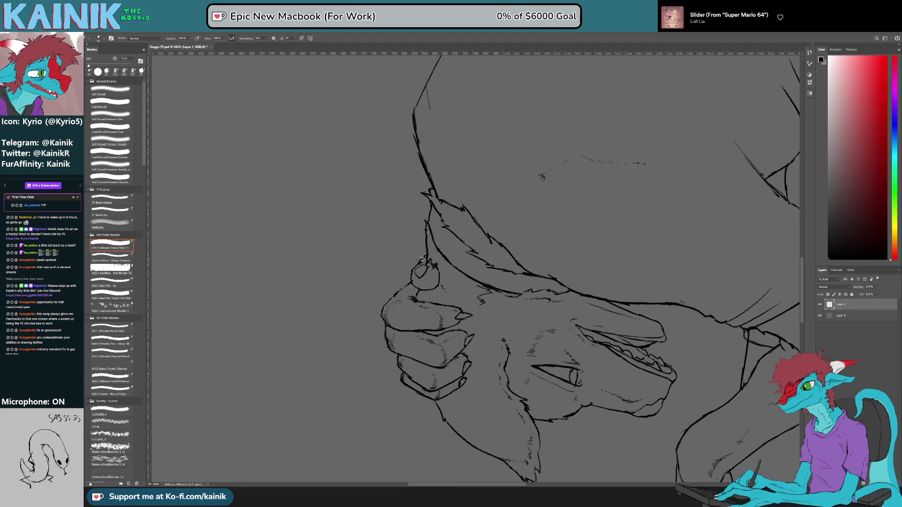
key(e)
mouse_move(433, 261)
mouse_down()
mouse_move(436, 268)
mouse_move(361, 329)
mouse_up()
key(b)
key(r)
key(b)
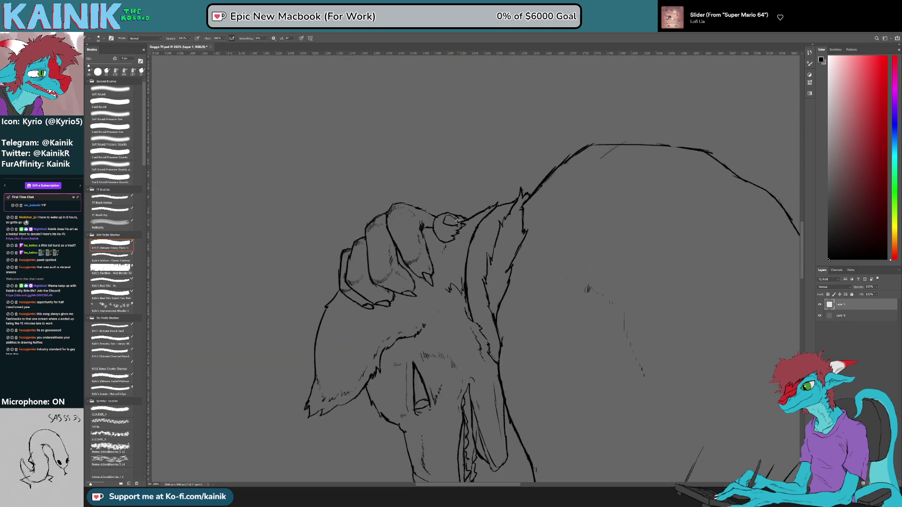
Step: Draw small fur strokes on the head where the finger claws press into it, erasing the excess
key(r)
drag(448, 216, 595, 334)
key(b)
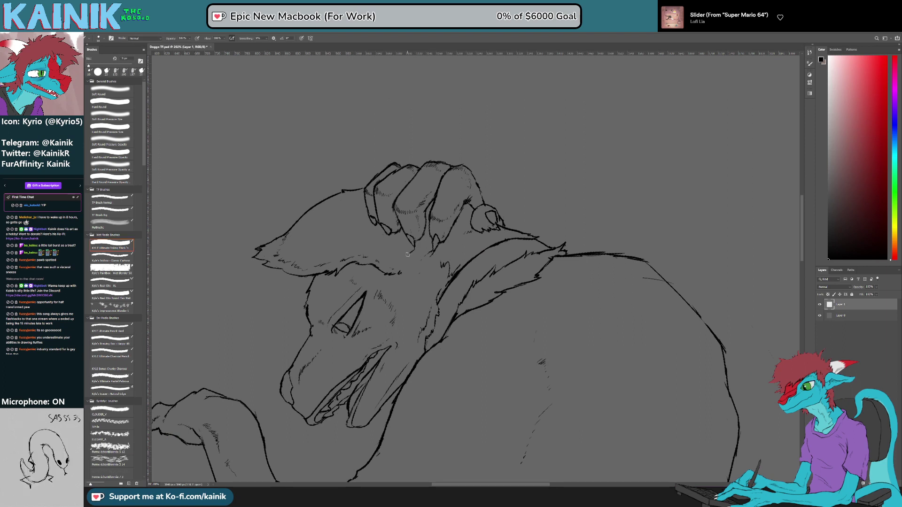
key(e)
key(b)
drag(413, 250, 370, 222)
key(e)
key(b)
key(e)
key(b)
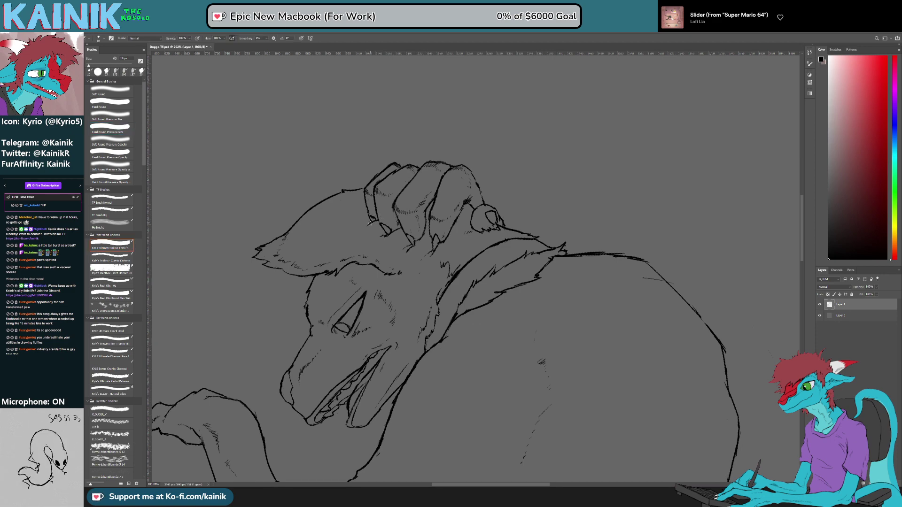
Step: Review the clawed hand against the whole figure and save the drawing
key(r)
mouse_move(422, 361)
mouse_down()
mouse_move(324, 290)
mouse_move(429, 364)
mouse_up()
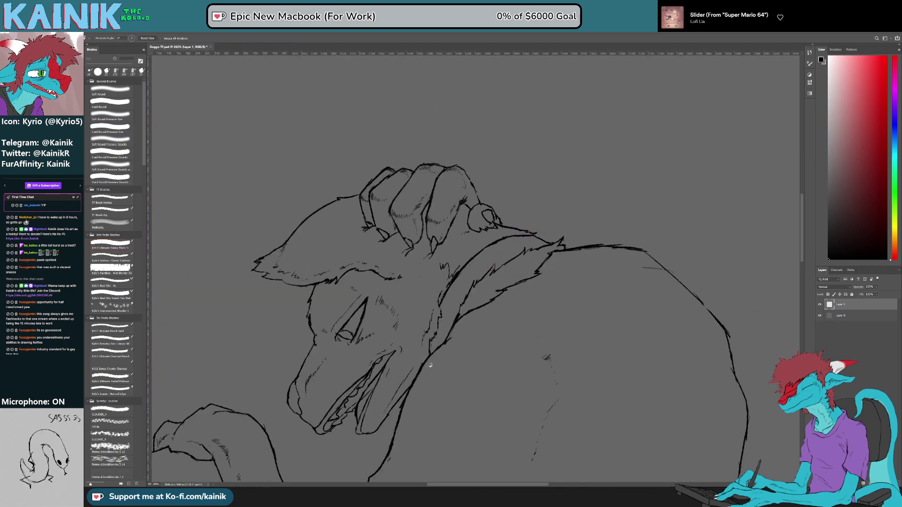
scroll(443, 242, down, 5)
scroll(450, 213, down, 4)
scroll(453, 218, up, 6)
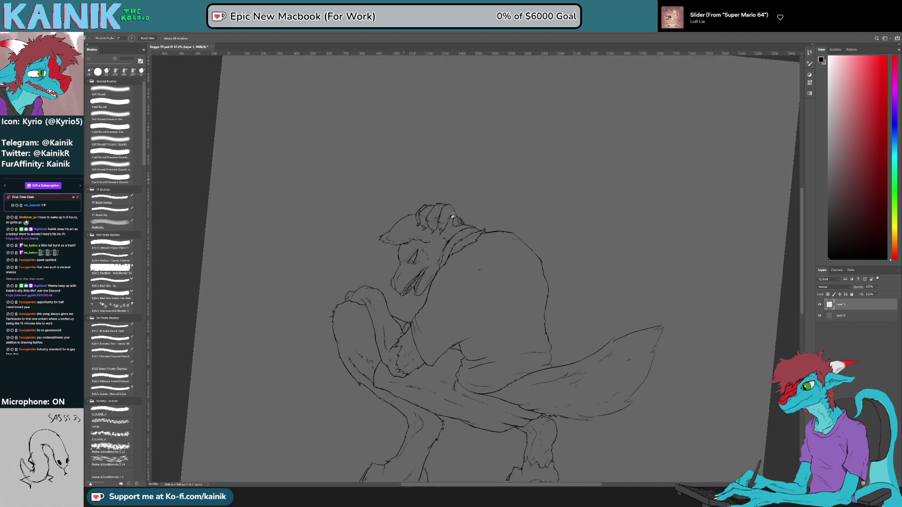
drag(453, 217, 444, 258)
key(b)
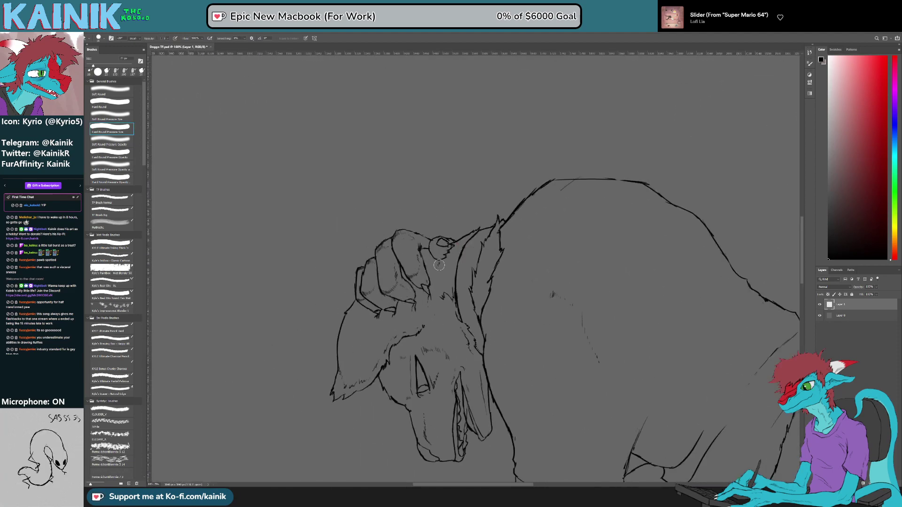
key(r)
mouse_move(438, 267)
mouse_down()
mouse_move(426, 315)
mouse_move(436, 356)
mouse_move(418, 335)
mouse_up()
key(b)
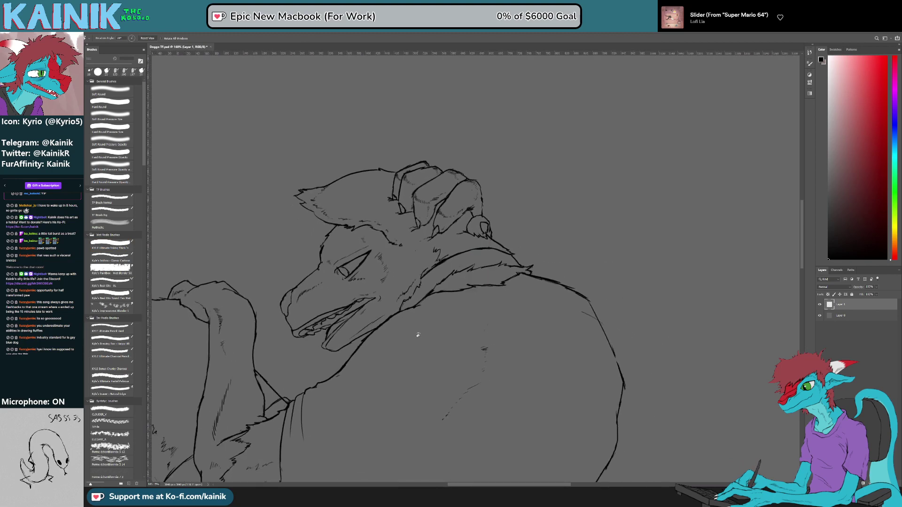
scroll(419, 247, down, 10)
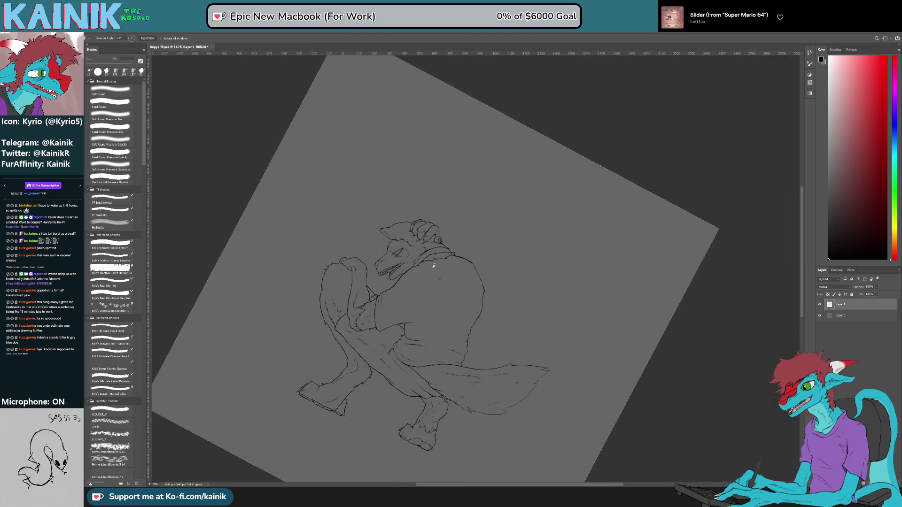
drag(586, 379, 604, 342)
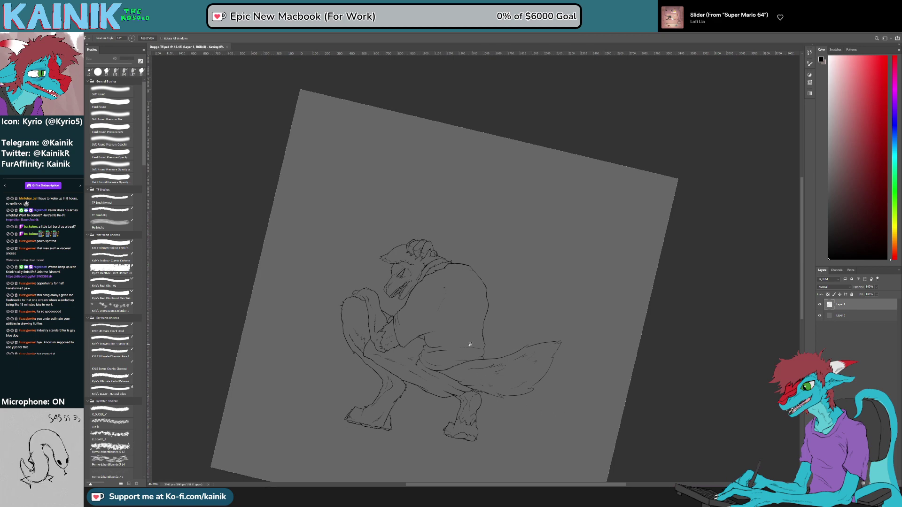
Step: Erase and redraw the contour of the back just behind the neck fur
scroll(465, 329, up, 5)
drag(635, 159, 371, 167)
key(b)
drag(336, 288, 341, 255)
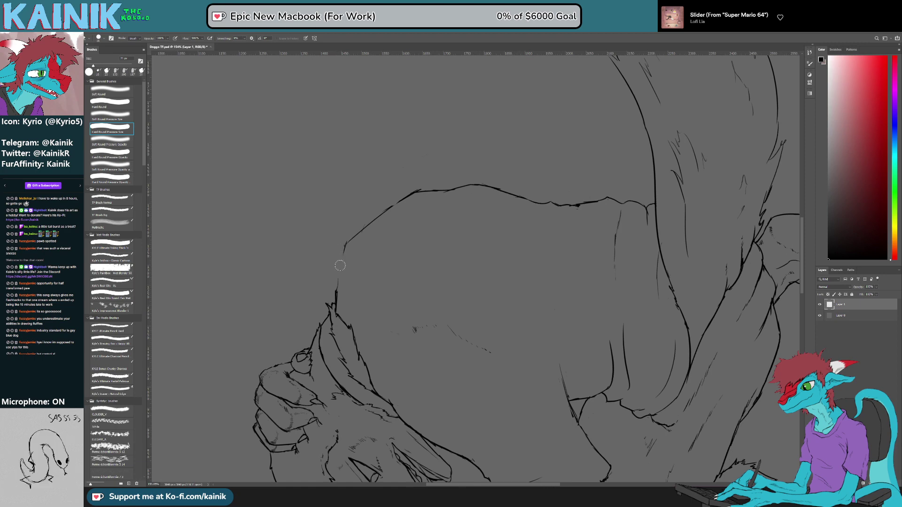
key(b)
drag(336, 307, 345, 254)
Step: Erase and redraw the contour of the shirt along the upper back as a cleaner curve
key(r)
mouse_move(606, 264)
mouse_down()
mouse_move(570, 358)
mouse_move(369, 342)
mouse_up()
key(e)
drag(596, 217, 590, 245)
key(b)
drag(590, 196, 586, 256)
Step: Clean up and redraw the contour along the middle of the back
key(r)
mouse_move(614, 209)
mouse_down()
mouse_move(513, 107)
mouse_move(329, 242)
mouse_up()
key(e)
mouse_move(423, 189)
mouse_down()
mouse_move(377, 217)
mouse_move(432, 191)
mouse_up()
key(b)
key(r)
mouse_move(570, 254)
mouse_down()
mouse_move(497, 362)
mouse_move(421, 347)
mouse_move(570, 278)
mouse_move(557, 297)
mouse_move(580, 257)
mouse_up()
key(e)
key(b)
Step: Erase and redraw the wrinkled contour of the shirt at the lower back
key(r)
key(e)
mouse_move(556, 292)
mouse_down()
mouse_move(552, 259)
mouse_move(563, 233)
mouse_move(553, 300)
mouse_up()
key(b)
key(e)
key(b)
Step: Replace the faint sketch marks on the shirt with hatching strokes curving down from the shoulder
key(r)
mouse_move(651, 207)
mouse_down()
mouse_move(340, 151)
mouse_move(353, 240)
mouse_up()
key(e)
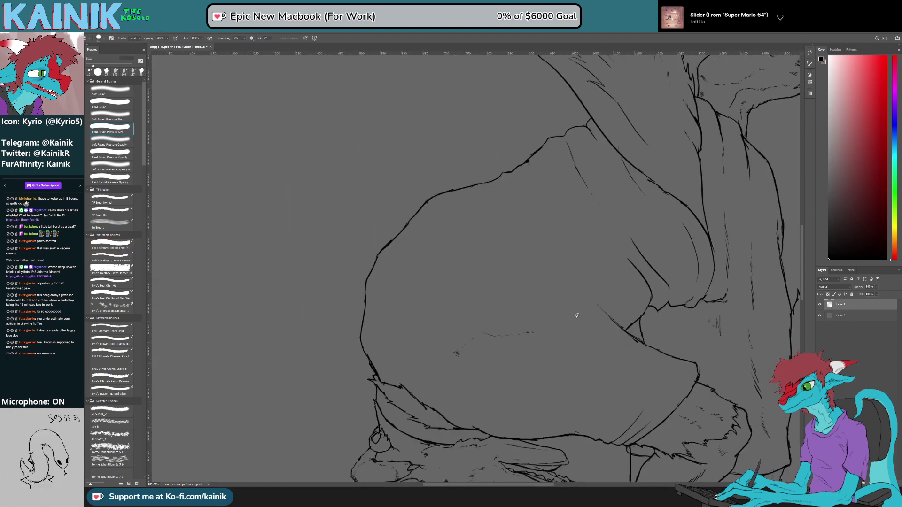
key(r)
drag(573, 312, 447, 237)
key(e)
key(b)
mouse_move(382, 188)
mouse_down()
mouse_move(375, 203)
mouse_move(396, 214)
mouse_up()
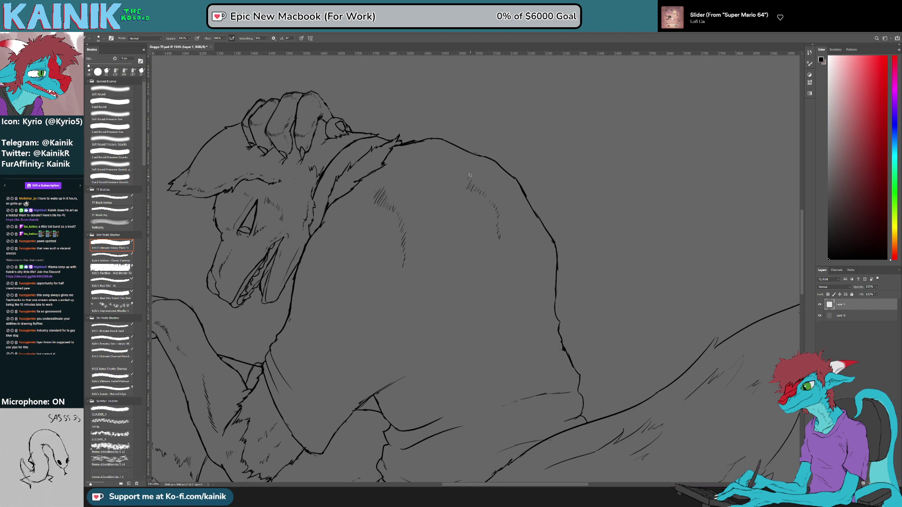
Step: Erase the second patch of hatching strokes from the upper back of the shirt
key(e)
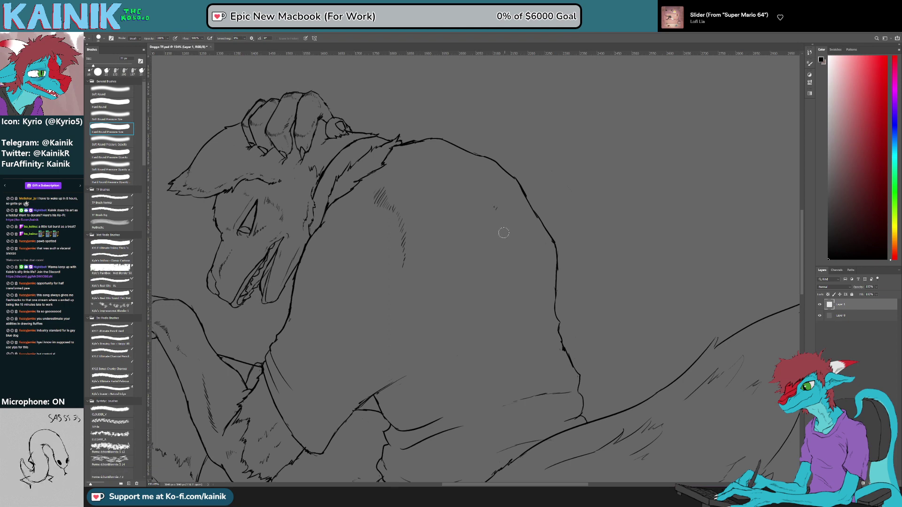
key(r)
mouse_move(506, 232)
mouse_down()
mouse_move(508, 302)
mouse_move(487, 276)
mouse_move(475, 323)
mouse_up()
key(b)
key(e)
drag(500, 285, 477, 319)
key(b)
Step: Add a column of short hatching strokes to the shirt near the lower back contour
key(r)
mouse_move(539, 219)
mouse_down()
mouse_move(622, 256)
mouse_move(616, 278)
mouse_up()
scroll(590, 231, down, 8)
scroll(572, 214, down, 2)
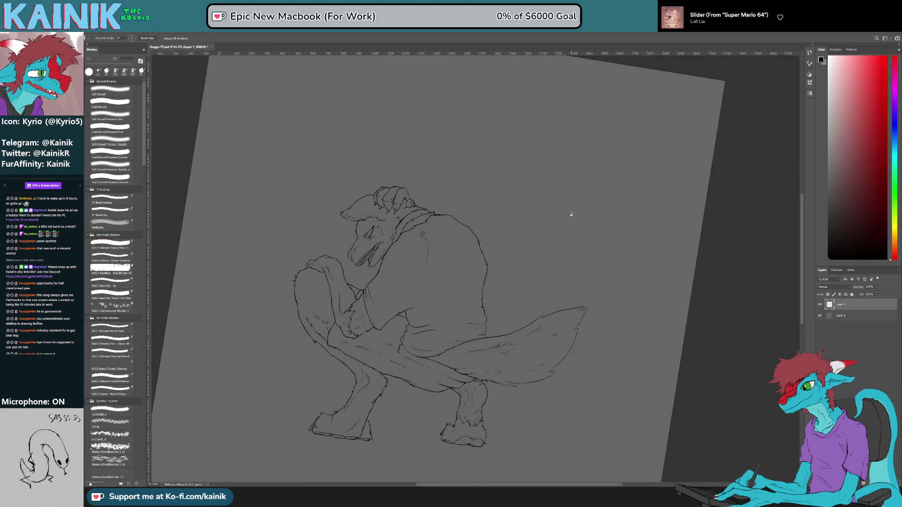
key(Escape)
scroll(536, 336, up, 5)
key(b)
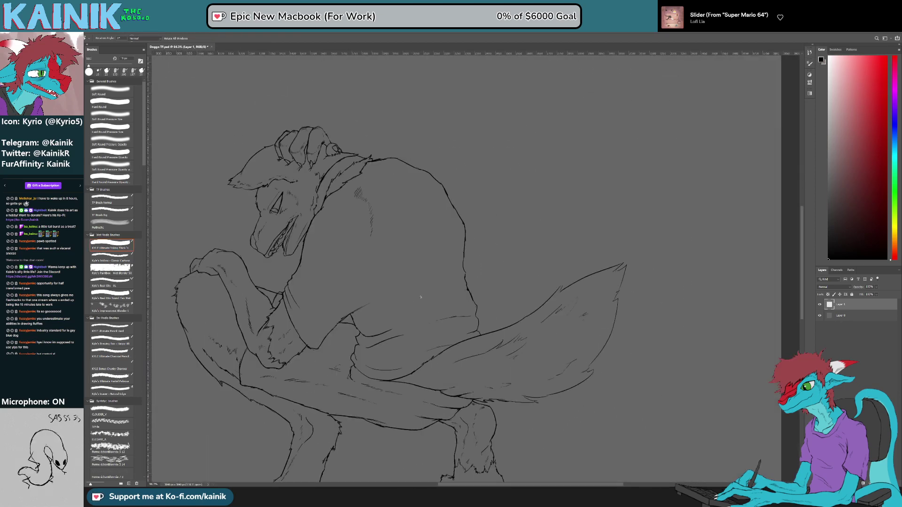
drag(437, 296, 431, 296)
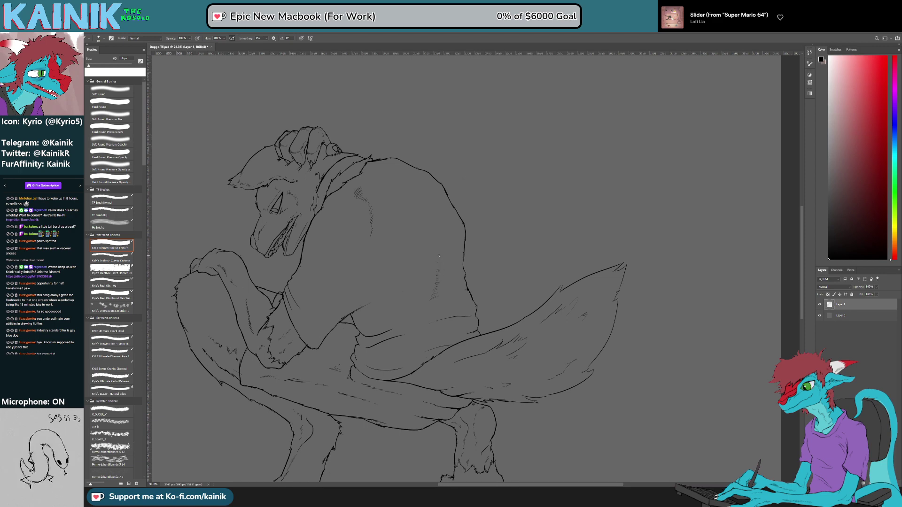
Step: Erase and redraw the shirt contour where the sleeve's lower edge meets the side of the torso
drag(413, 261, 456, 267)
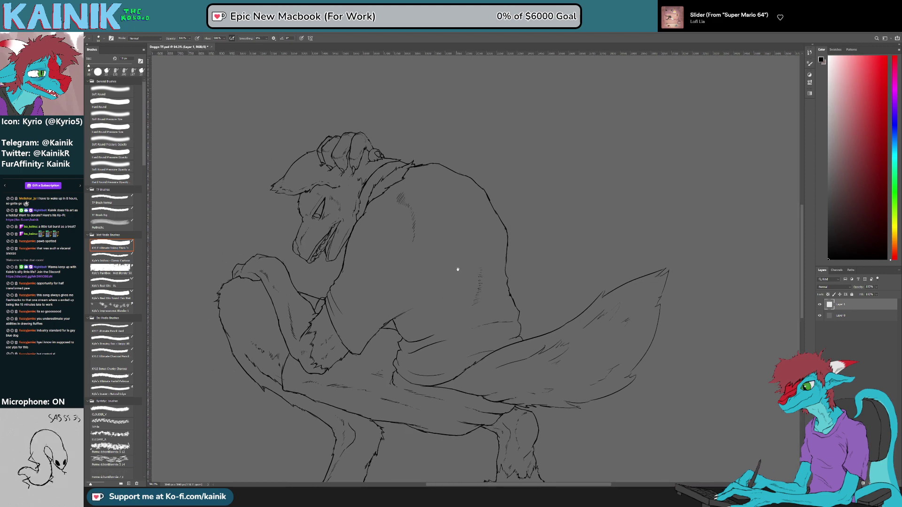
scroll(430, 314, up, 4)
key(e)
mouse_move(377, 325)
mouse_down()
mouse_move(399, 326)
mouse_move(389, 351)
mouse_move(379, 334)
mouse_move(388, 323)
mouse_move(386, 345)
mouse_move(372, 336)
mouse_move(396, 331)
mouse_move(386, 336)
mouse_move(381, 315)
mouse_move(378, 327)
mouse_move(409, 309)
mouse_up()
key(b)
key(e)
key(b)
key(e)
key(b)
key(e)
drag(394, 339, 391, 346)
key(b)
key(e)
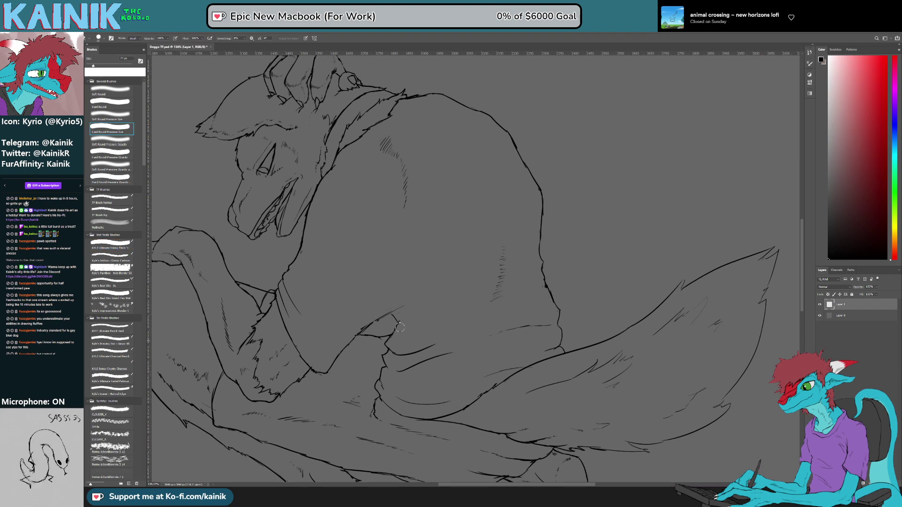
Step: Add short fold strokes to the shirt just beside the sleeve opening
key(b)
key(e)
key(b)
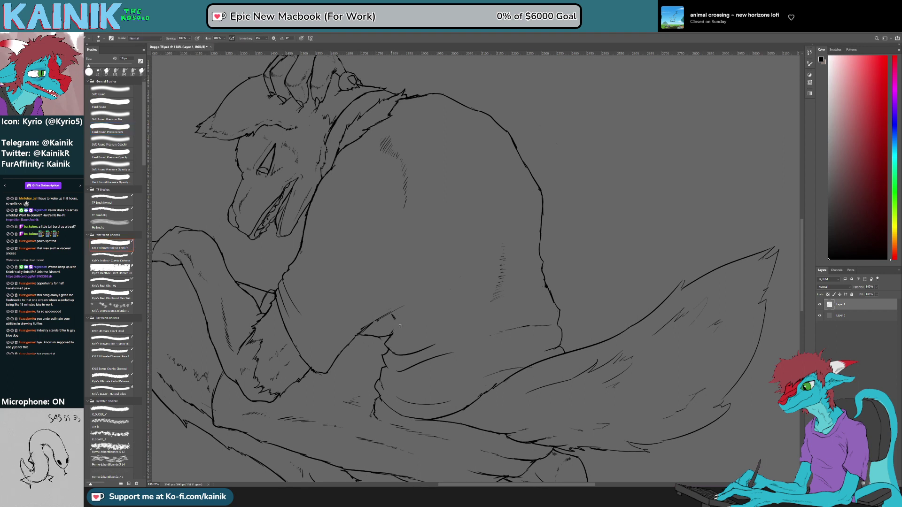
mouse_move(395, 326)
mouse_down()
mouse_move(409, 347)
mouse_move(423, 337)
mouse_up()
key(r)
key(e)
key(b)
key(b)
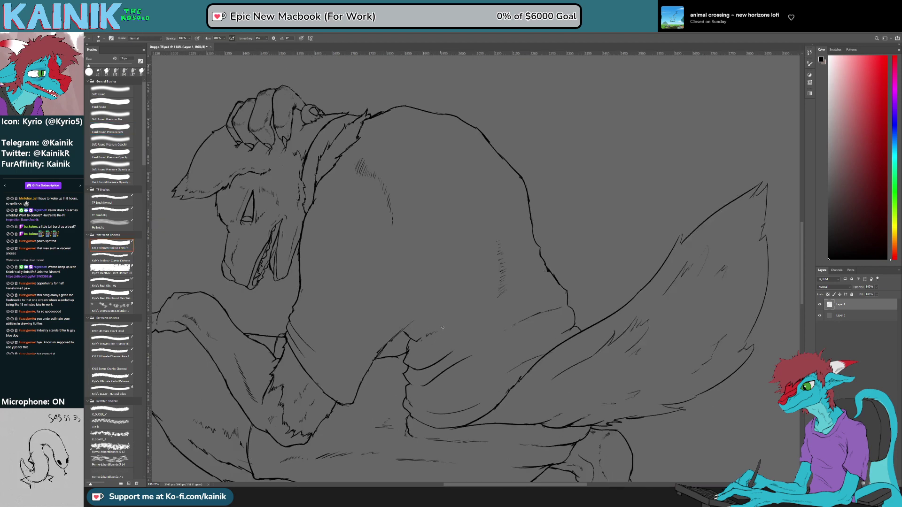
Step: Move the character line art horizontally to the right on the canvas and save the document
key(ctrl+0)
key(r)
drag(635, 346, 614, 378)
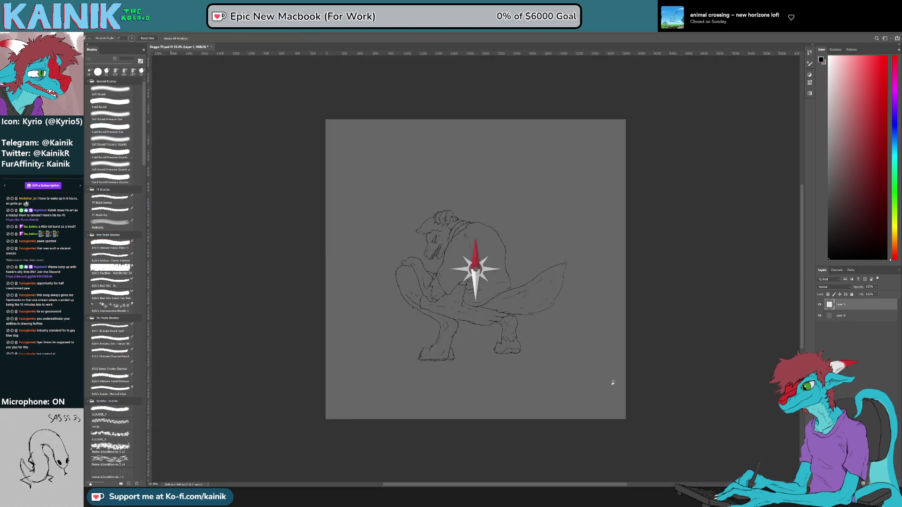
key(ctrl+0)
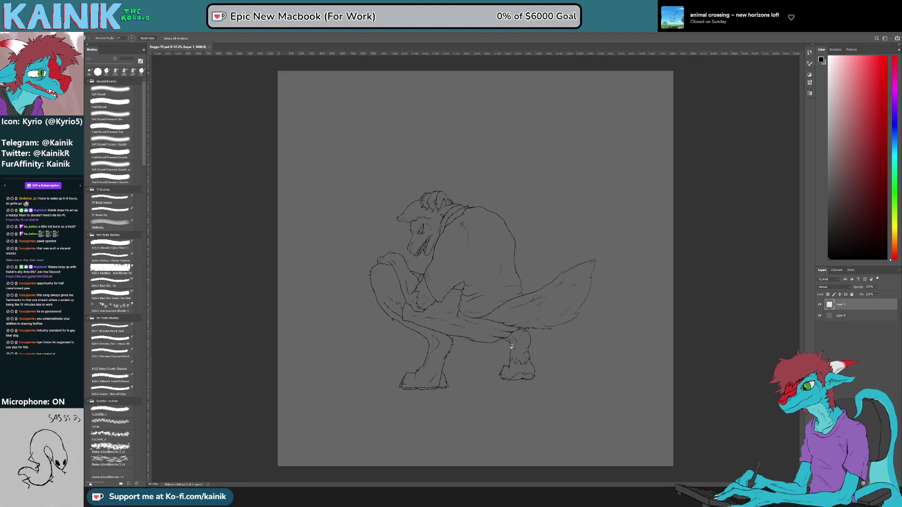
scroll(510, 361, up, 2)
key(v)
drag(420, 235, 495, 235)
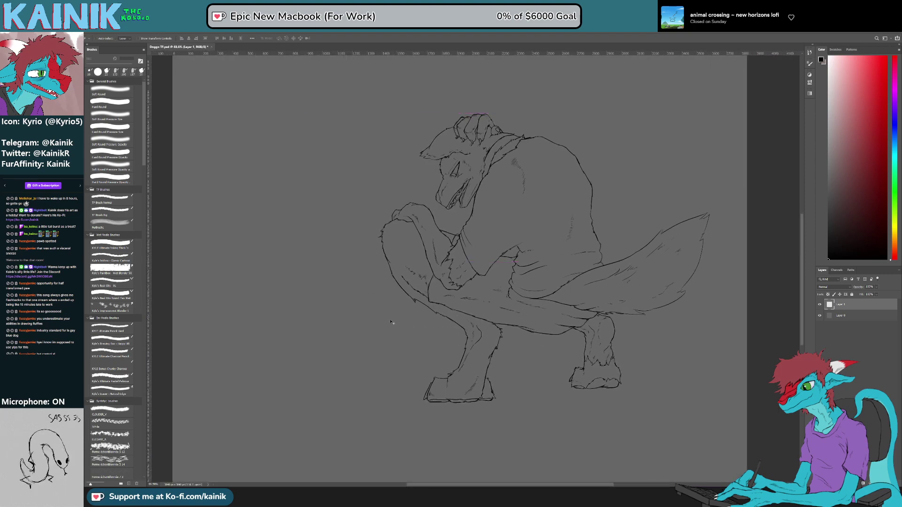
scroll(394, 318, up, 2)
key(ctrl+s)
scroll(405, 429, up, 2)
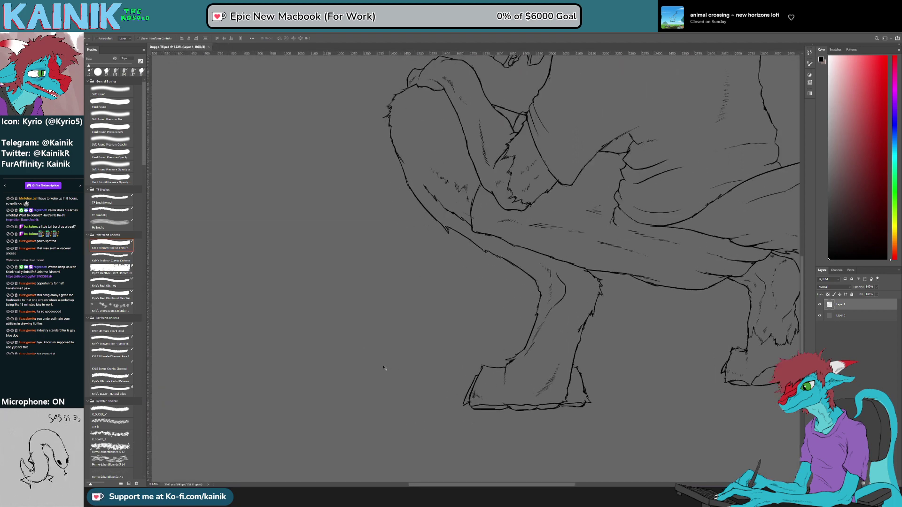
Step: Draw the long curved base line of a bowl beside the character's front foot, with a short outer side edge
key(b)
mouse_move(296, 384)
mouse_down()
mouse_move(403, 378)
mouse_move(394, 394)
mouse_move(342, 393)
mouse_up()
key(ctrl+z)
key(ctrl+z)
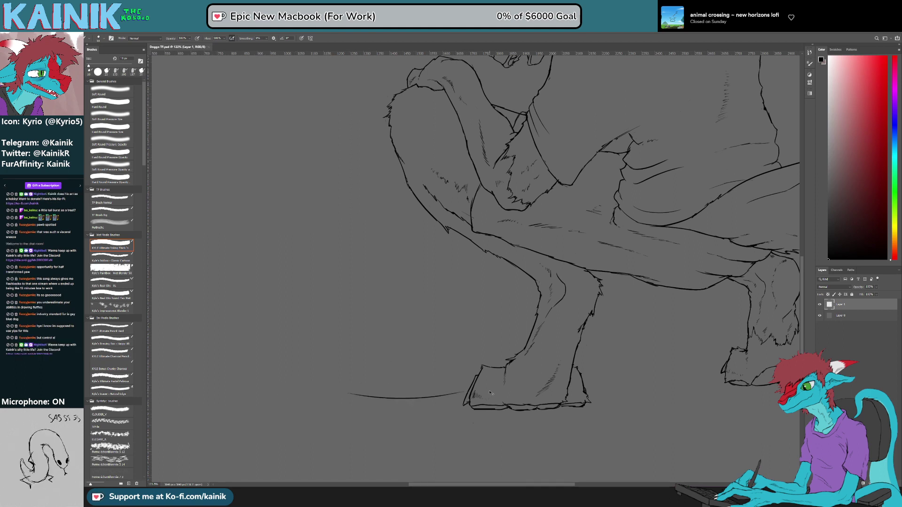
key(ctrl+z)
drag(470, 384, 318, 391)
key(ctrl+z)
drag(468, 390, 380, 398)
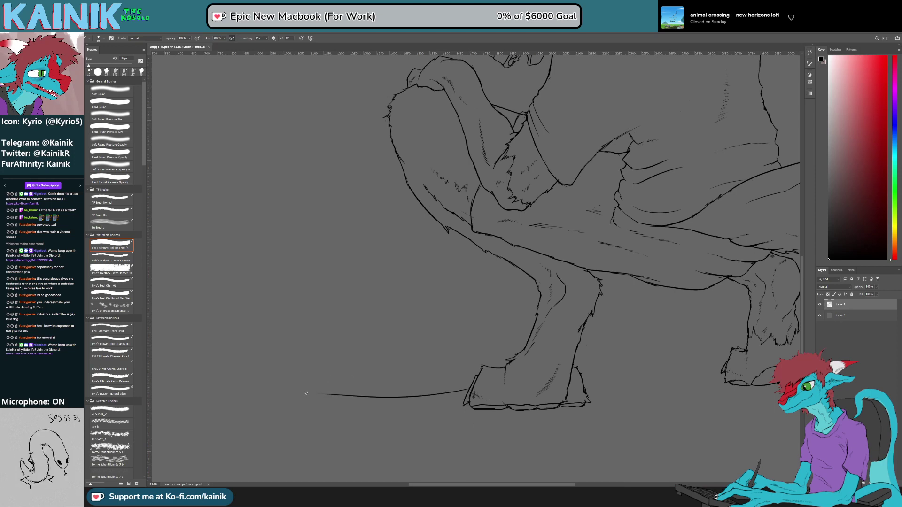
key(ctrl+z)
key(r)
mouse_move(459, 416)
mouse_down()
mouse_move(552, 419)
mouse_move(610, 362)
mouse_up()
key(space)
mouse_move(600, 321)
mouse_down()
mouse_move(441, 411)
mouse_move(423, 378)
mouse_move(368, 362)
mouse_up()
key(r)
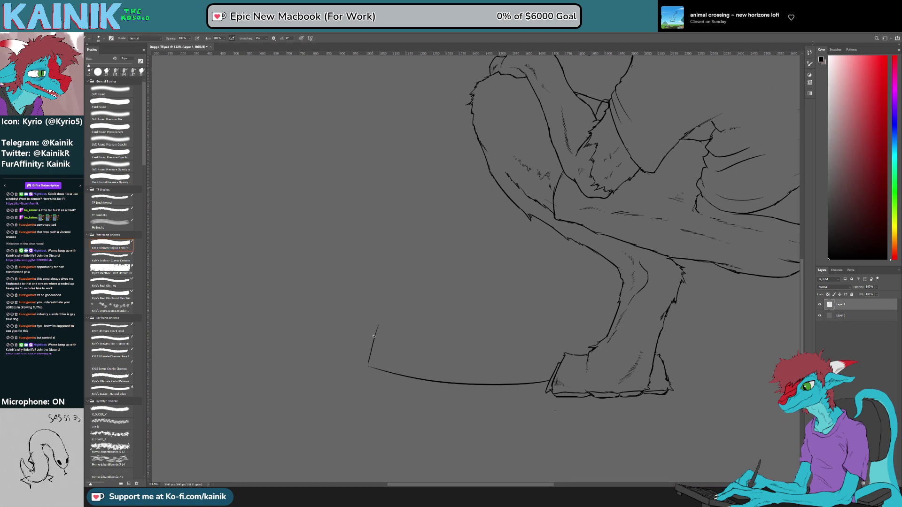
Step: Draw the bowl's curved upper rim parallel to its base line, retrying the stroke until it is smooth
key(r)
mouse_move(542, 453)
mouse_down()
mouse_move(593, 297)
mouse_move(417, 359)
mouse_up()
key(b)
key(ctrl+z)
drag(572, 286, 421, 361)
key(ctrl+z)
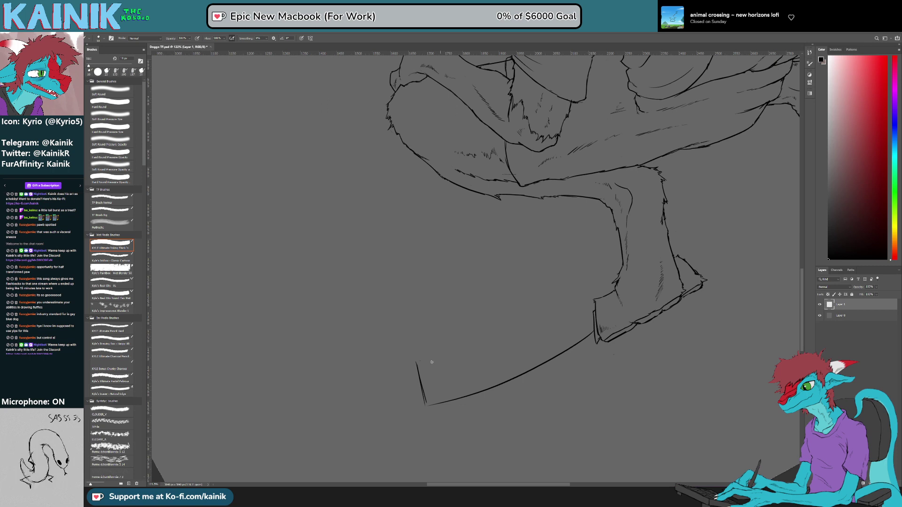
drag(585, 296, 421, 362)
key(ctrl+z)
drag(578, 293, 444, 360)
key(ctrl+z)
drag(571, 287, 400, 361)
key(ctrl+z)
drag(581, 282, 405, 360)
key(ctrl+z)
drag(575, 289, 384, 370)
Step: Trim the outer end of the bowl's rim and round the lower corner into the base line
key(r)
drag(568, 431, 475, 454)
key(e)
mouse_move(388, 325)
mouse_down()
mouse_move(367, 319)
mouse_move(365, 356)
mouse_up()
key(b)
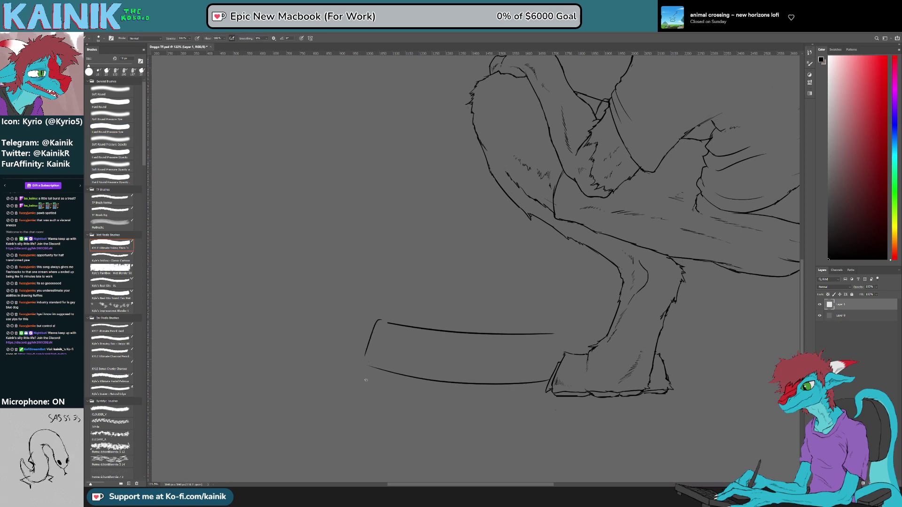
drag(416, 412, 332, 255)
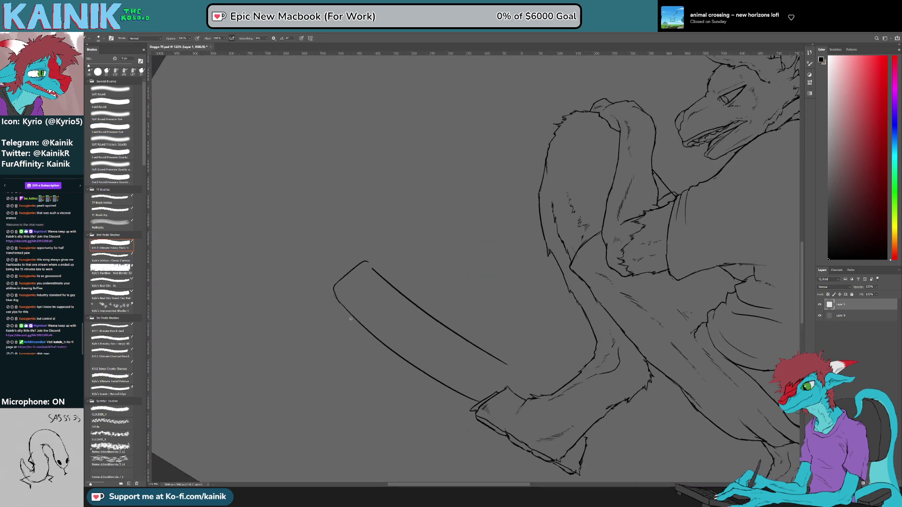
key(r)
mouse_move(400, 394)
mouse_down()
mouse_move(347, 326)
mouse_move(334, 274)
mouse_up()
key(e)
mouse_move(370, 169)
mouse_down()
mouse_move(380, 167)
mouse_move(370, 187)
mouse_up()
key(b)
mouse_move(346, 363)
mouse_down()
mouse_move(487, 425)
mouse_move(636, 378)
mouse_move(534, 150)
mouse_move(524, 160)
mouse_move(573, 211)
mouse_move(582, 268)
mouse_move(577, 297)
mouse_up()
Step: Draw the bowl's inner side edge from the rim down to the foot and check the whole composition
key(r)
key(e)
key(r)
drag(650, 290, 552, 179)
key(b)
key(r)
drag(655, 308, 472, 339)
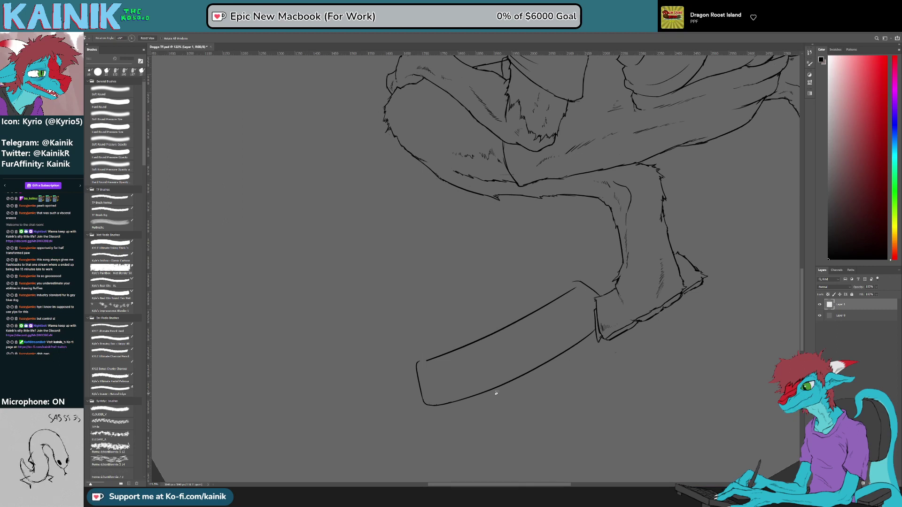
drag(579, 294, 588, 448)
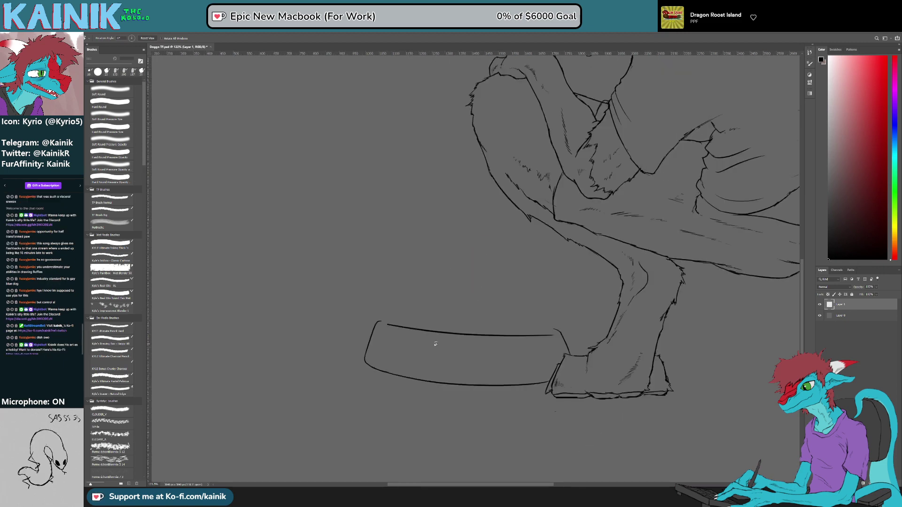
scroll(435, 344, down, 9)
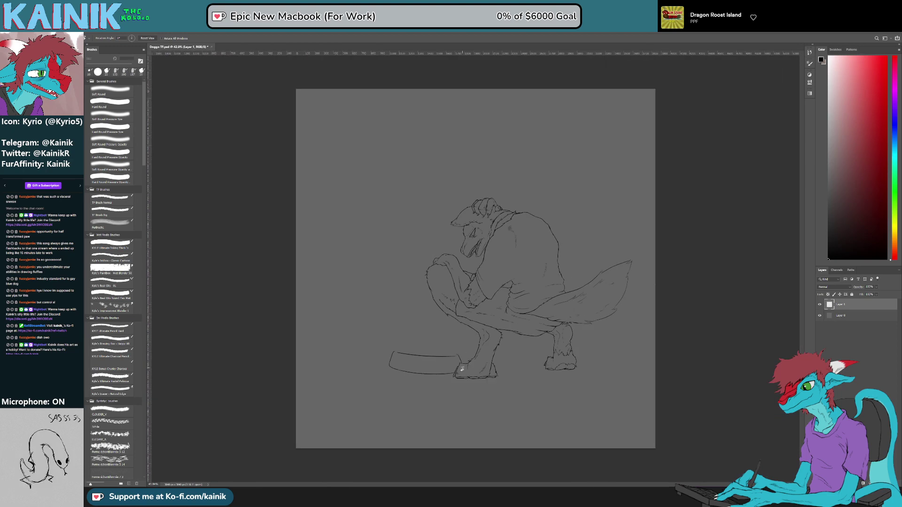
scroll(461, 367, up, 12)
drag(424, 409, 477, 391)
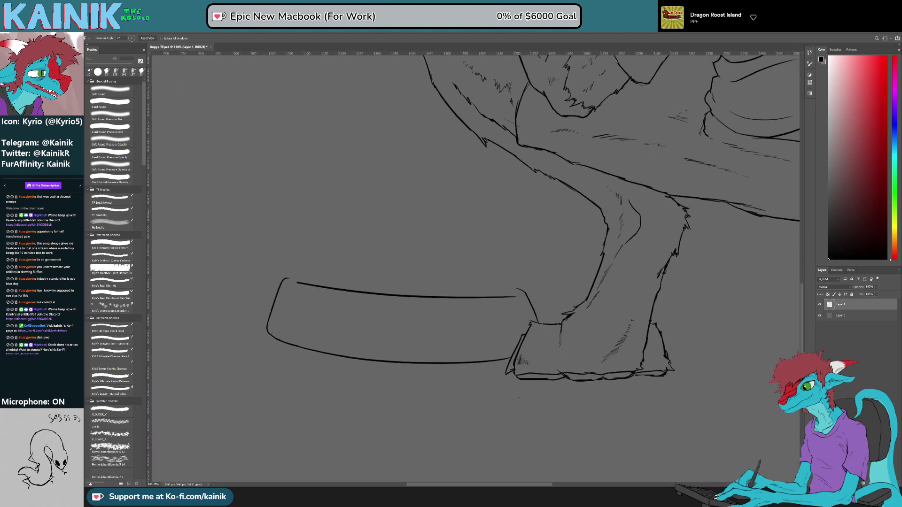
Step: Erase the whole bowl outline beside the front foot
key(e)
drag(382, 362, 509, 357)
mouse_move(341, 355)
mouse_down()
mouse_move(379, 357)
mouse_move(264, 334)
mouse_move(267, 312)
mouse_move(384, 288)
mouse_move(514, 297)
mouse_move(478, 298)
mouse_up()
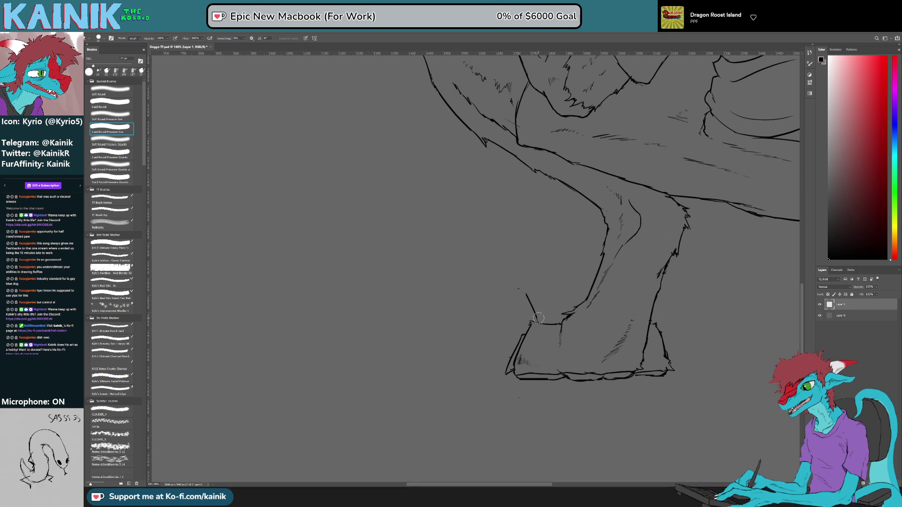
drag(476, 324, 713, 283)
Step: Draw a long, slightly curved base line for a new bowl in the empty area before the foot and trim its ends
key(b)
drag(257, 354, 623, 362)
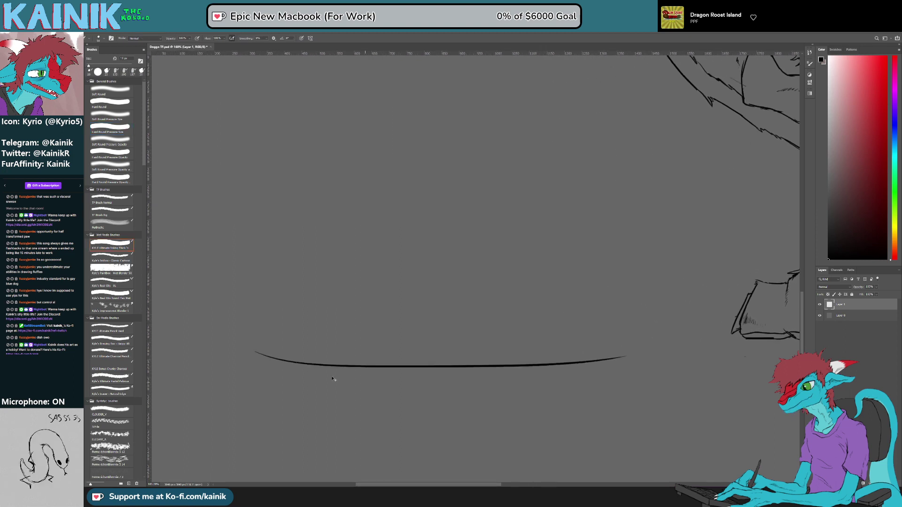
key(ctrl+z)
drag(249, 343, 588, 360)
key(ctrl+z)
drag(222, 350, 625, 327)
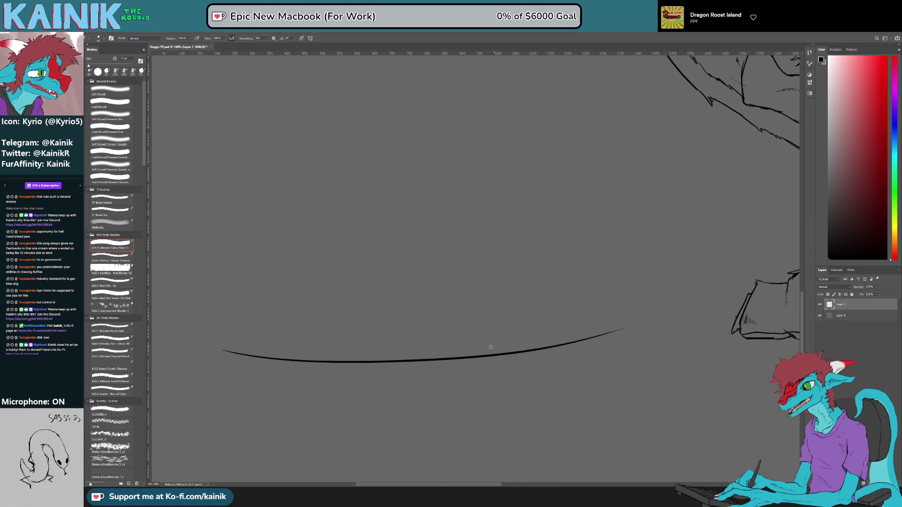
key(e)
drag(559, 345, 624, 329)
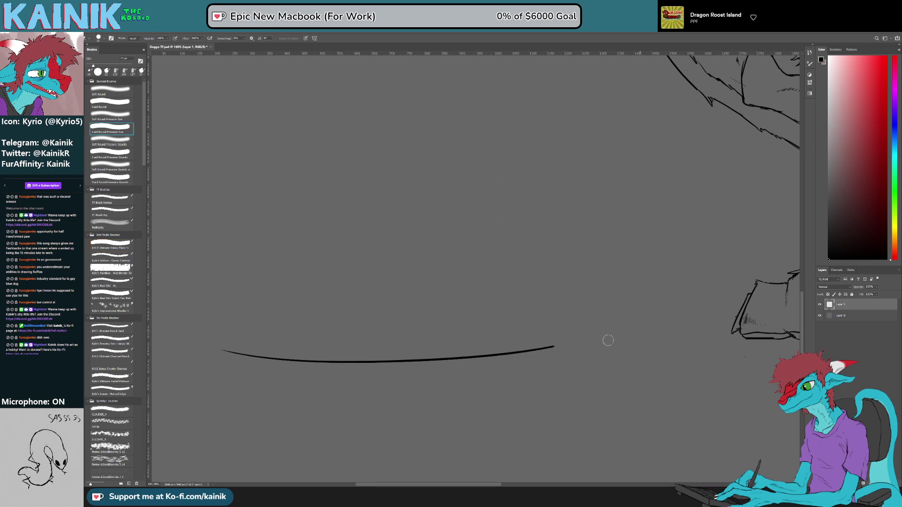
key(b)
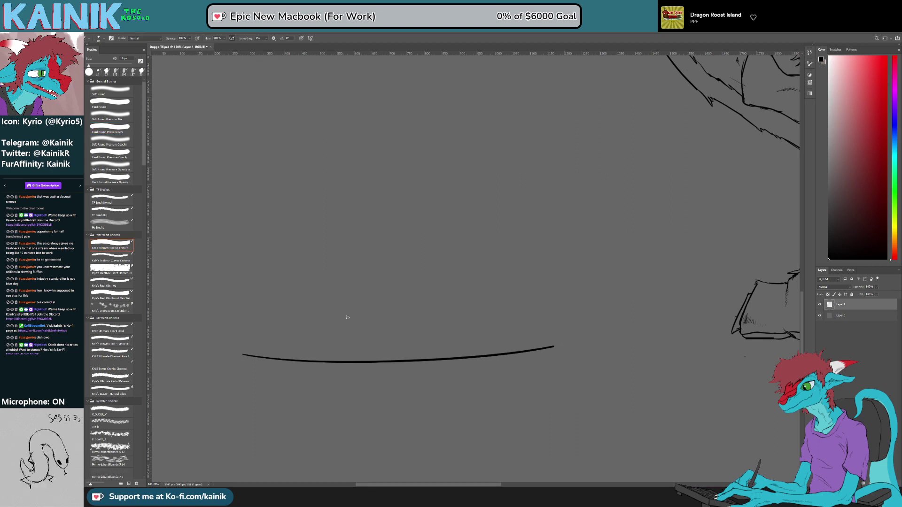
Step: Draw the new bowl's left side edge rising inward from the end of the base line
drag(277, 303, 526, 307)
key(ctrl+z)
mouse_move(245, 355)
mouse_down()
mouse_move(243, 336)
mouse_move(266, 283)
mouse_up()
drag(557, 347, 522, 275)
key(ctrl+z)
Step: Draw the bowl's right side edge from the other end of the base line and erase it again
key(r)
drag(659, 309, 352, 191)
key(b)
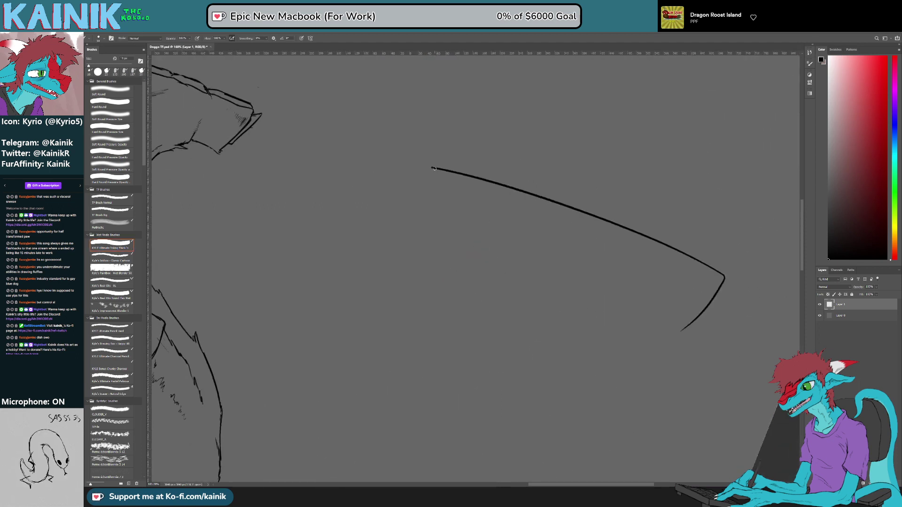
drag(445, 162, 412, 248)
mouse_move(618, 387)
mouse_down()
mouse_move(302, 284)
mouse_move(312, 254)
mouse_up()
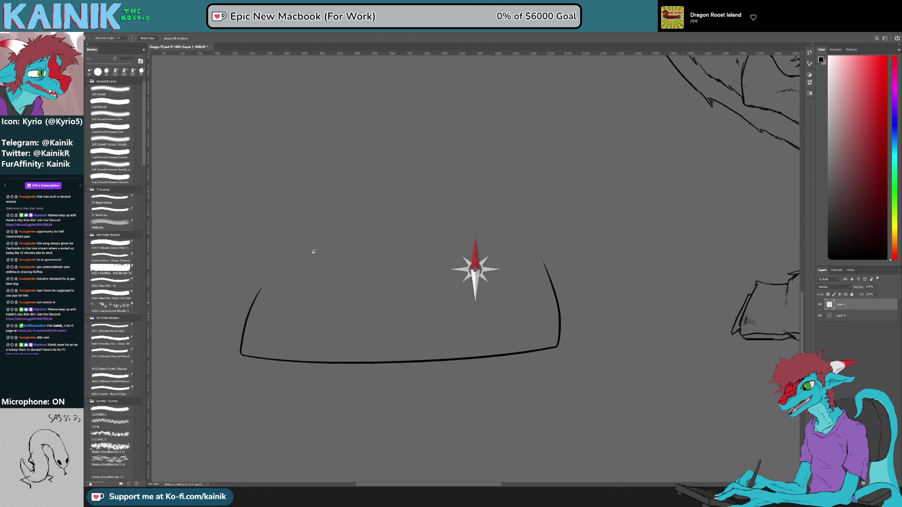
mouse_move(557, 338)
mouse_down()
mouse_move(550, 276)
mouse_move(556, 304)
mouse_up()
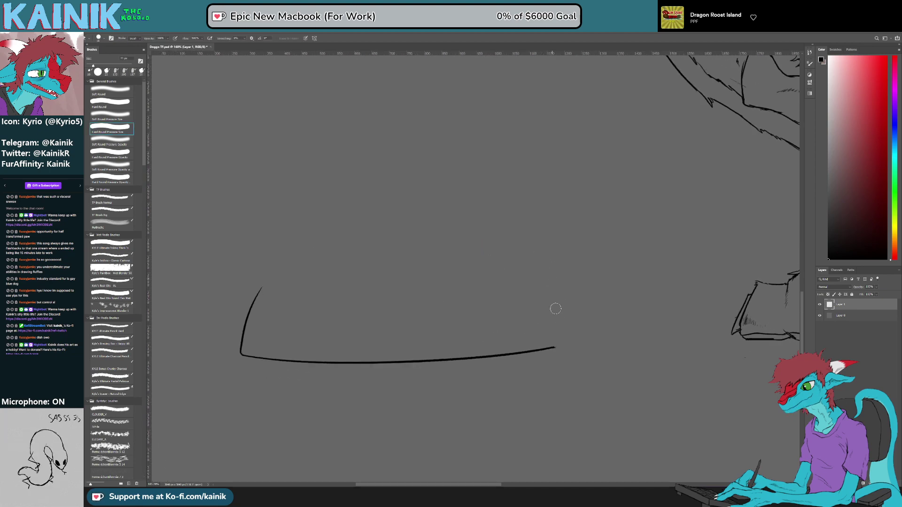
Step: Try further strokes for the bowl's right side edge and upper rim
drag(618, 274, 456, 365)
drag(506, 155, 499, 410)
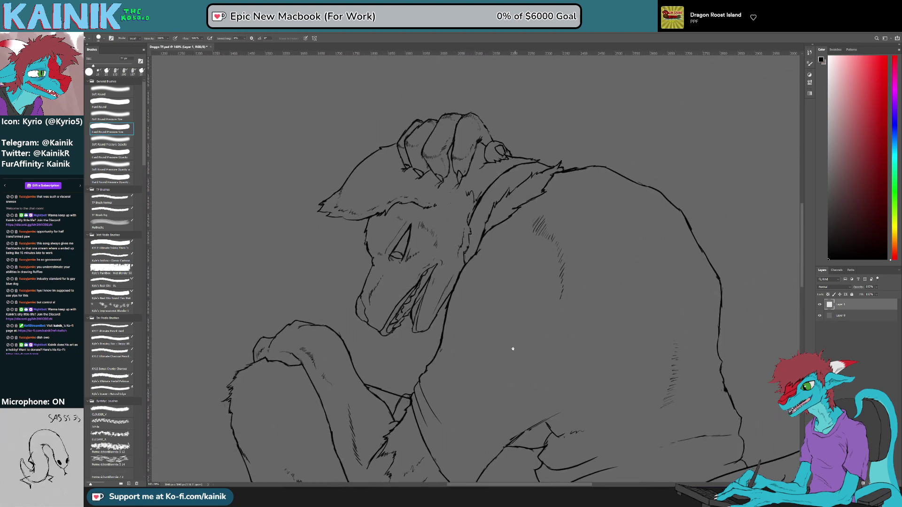
drag(435, 401, 630, 162)
drag(399, 451, 604, 225)
key(r)
mouse_move(584, 387)
mouse_down()
mouse_move(500, 427)
mouse_move(343, 362)
mouse_up()
key(b)
drag(494, 101, 464, 305)
key(ctrl+z)
drag(495, 107, 478, 370)
key(ctrl+z)
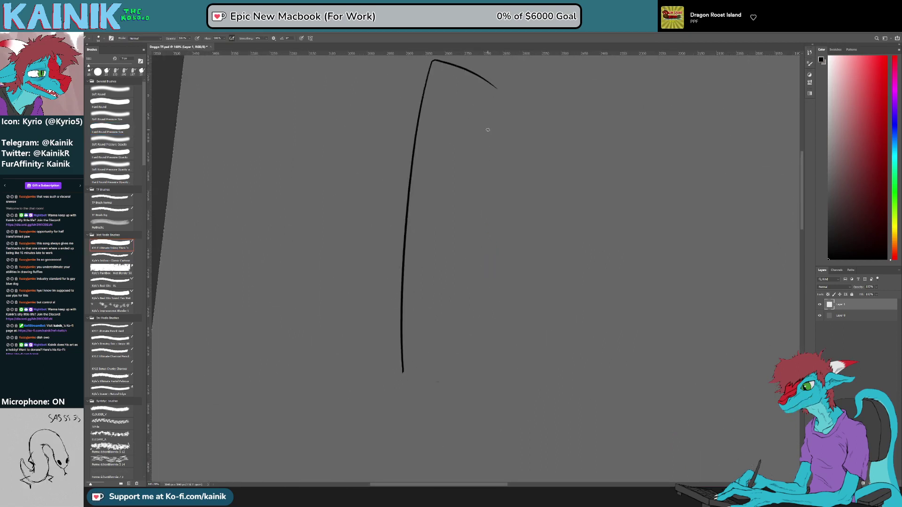
drag(496, 101, 482, 345)
mouse_move(528, 298)
mouse_down()
mouse_move(413, 110)
mouse_move(393, 117)
mouse_up()
key(ctrl+z)
drag(307, 272, 515, 264)
key(ctrl+z)
Step: Erase the right half of the bowl's base and draw a curved upper rim trimmed at the middle
key(r)
drag(620, 346, 636, 359)
key(e)
drag(426, 342, 521, 343)
key(b)
drag(310, 268, 526, 270)
key(e)
drag(423, 275, 544, 268)
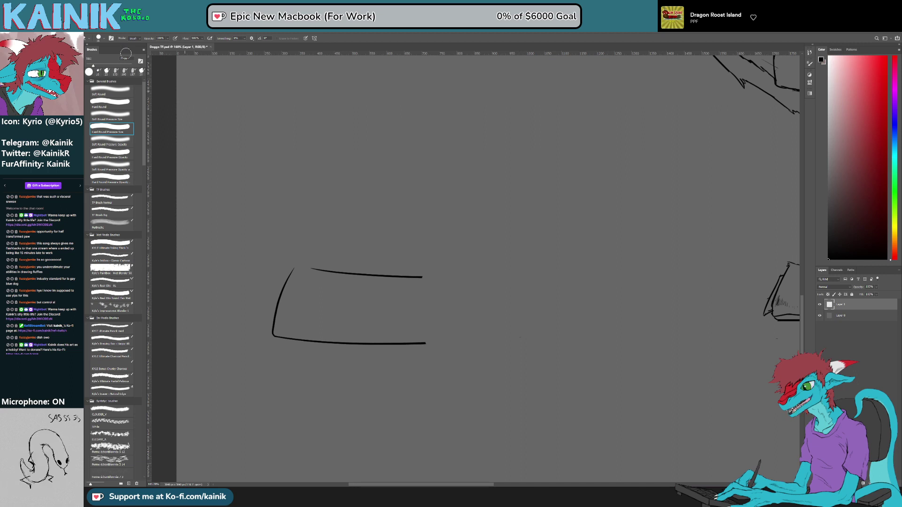
Step: Copy the left half of the bowl to a new layer and flip it horizontally to form the matching right half
key(m)
mouse_move(425, 249)
mouse_down()
mouse_move(221, 397)
mouse_move(210, 389)
mouse_up()
key(ctrl+j)
drag(415, 311, 383, 324)
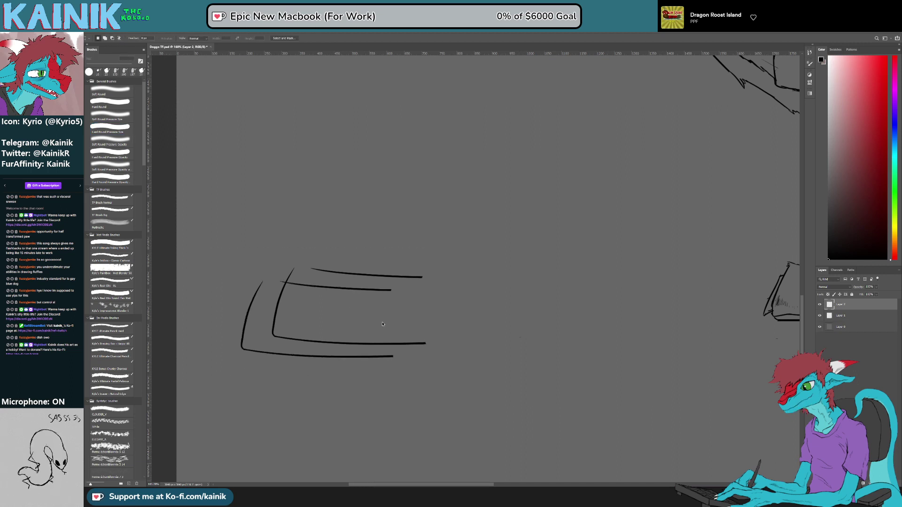
key(ctrl+t)
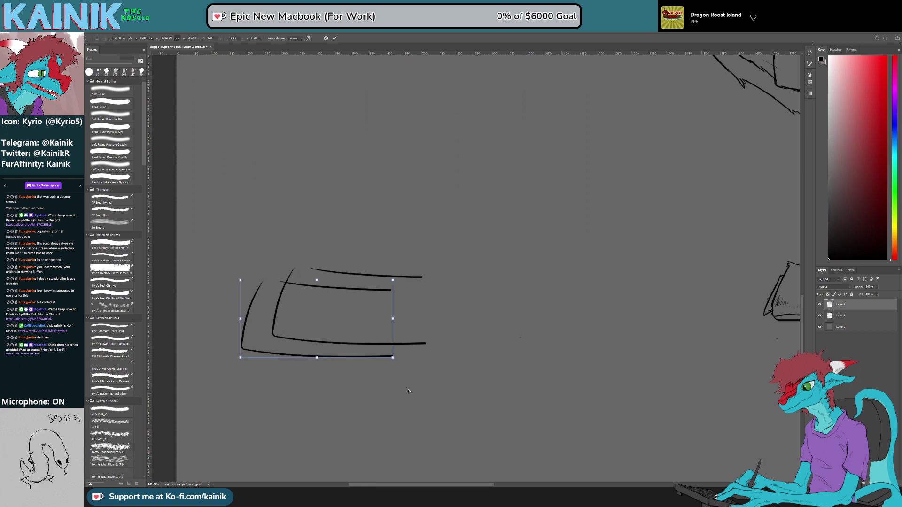
click(411, 415)
mouse_move(348, 342)
mouse_down()
mouse_move(456, 324)
mouse_move(507, 329)
mouse_move(493, 329)
mouse_up()
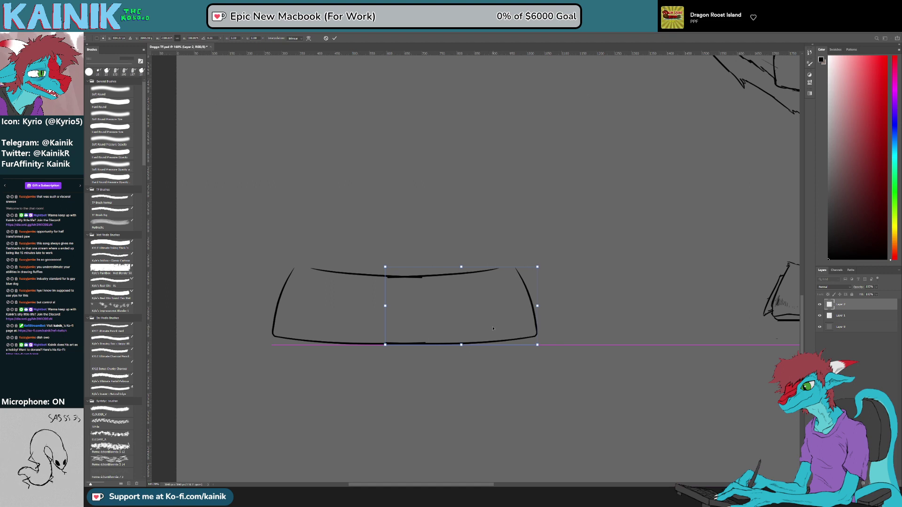
key(Return)
Step: Erase the overlapping line ends where the bowl's two halves join, working on both layers
key(r)
drag(439, 406, 534, 399)
key(b)
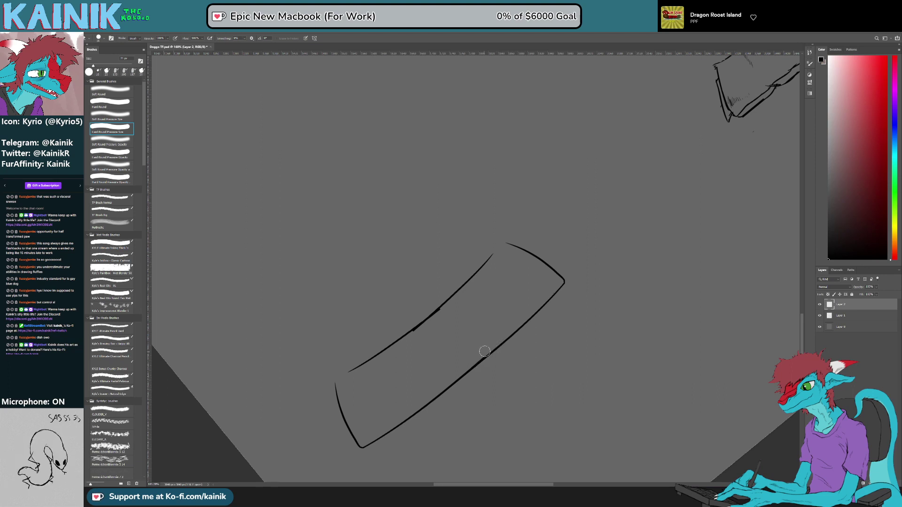
mouse_move(520, 327)
mouse_down()
mouse_move(479, 366)
mouse_move(527, 322)
mouse_up()
click(831, 319)
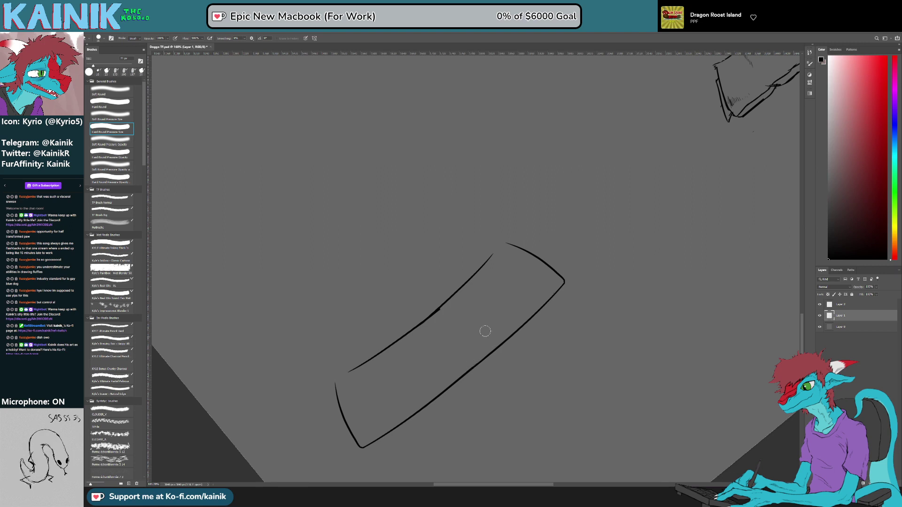
key(r)
drag(610, 348, 540, 439)
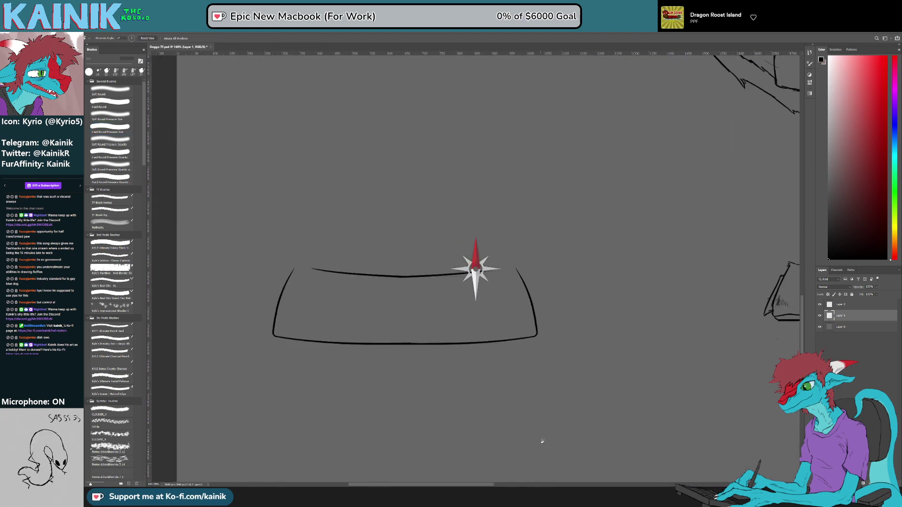
Step: Merge the mirrored half of the bowl into the layer below and retouch the base line where the halves meet
click(863, 306)
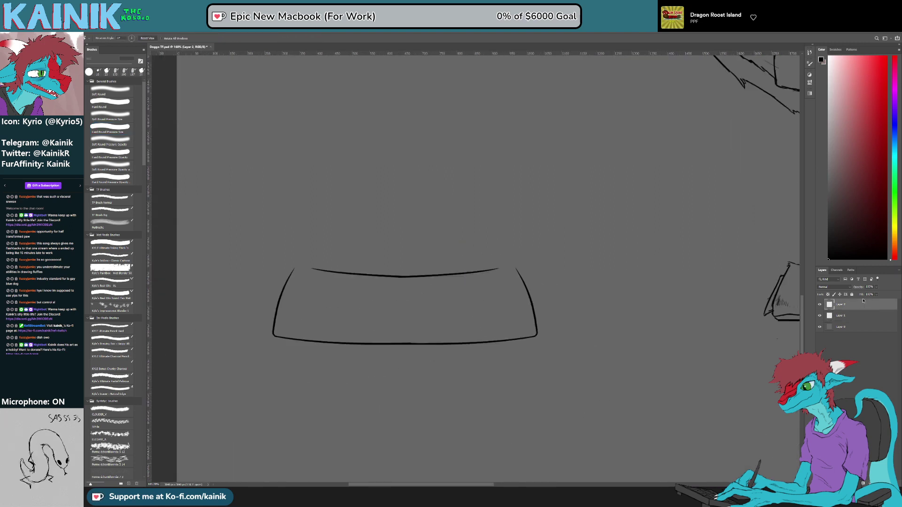
key(Delete)
mouse_move(227, 227)
mouse_down()
mouse_move(588, 375)
mouse_move(209, 313)
mouse_up()
mouse_move(632, 370)
mouse_down()
mouse_move(586, 419)
mouse_move(334, 328)
mouse_up()
mouse_move(477, 140)
mouse_down()
mouse_move(433, 202)
mouse_move(498, 110)
mouse_move(382, 288)
mouse_move(523, 92)
mouse_move(469, 156)
mouse_up()
key(b)
key(ctrl+z)
key(e)
key(ctrl+z)
key(ctrl+z)
drag(505, 111, 457, 173)
Step: Redraw the bowl's base line near its left corner so it runs into the corner as one curve
key(r)
mouse_move(520, 113)
mouse_down()
mouse_move(371, 328)
mouse_move(420, 408)
mouse_move(582, 316)
mouse_move(555, 263)
mouse_up()
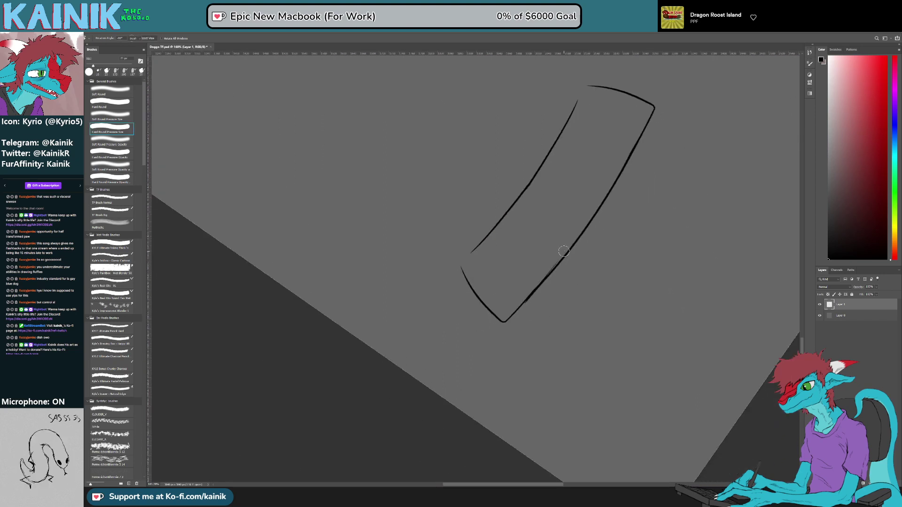
key(b)
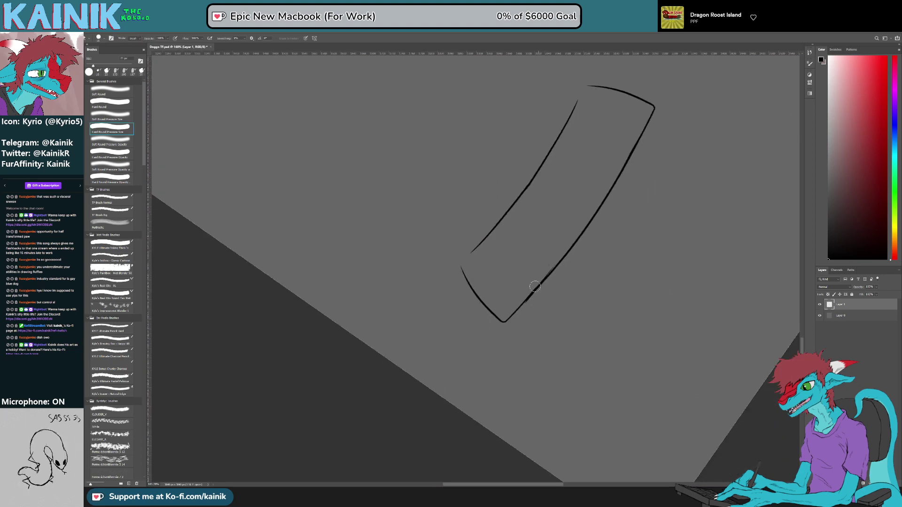
mouse_move(552, 267)
mouse_down()
mouse_move(527, 303)
mouse_move(565, 253)
mouse_move(508, 322)
mouse_up()
key(b)
key(ctrl+z)
key(ctrl+z)
drag(558, 264, 518, 306)
key(e)
key(r)
mouse_move(625, 287)
mouse_down()
mouse_move(570, 398)
mouse_move(555, 407)
mouse_up()
key(b)
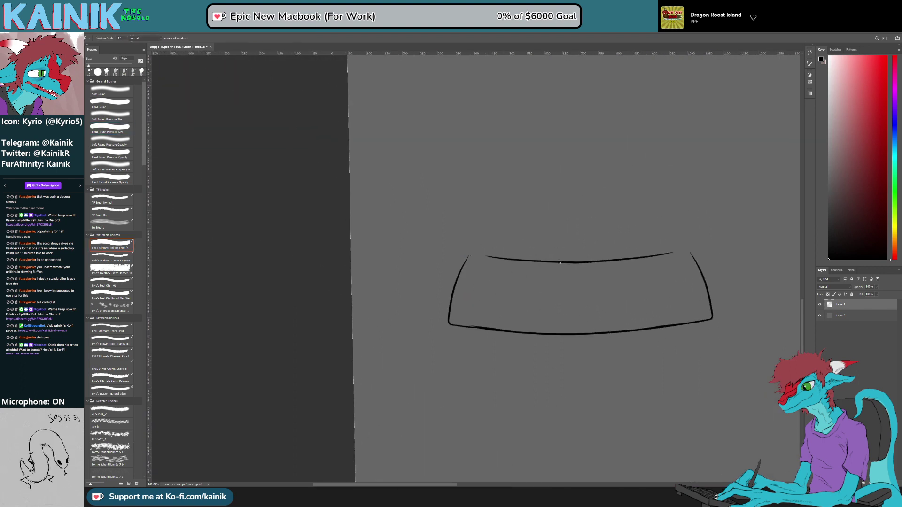
Step: Draw a lumpy heap of food above the bowl's rim, with small contour lines inside it
key(r)
drag(625, 297, 528, 305)
key(b)
drag(595, 333, 594, 341)
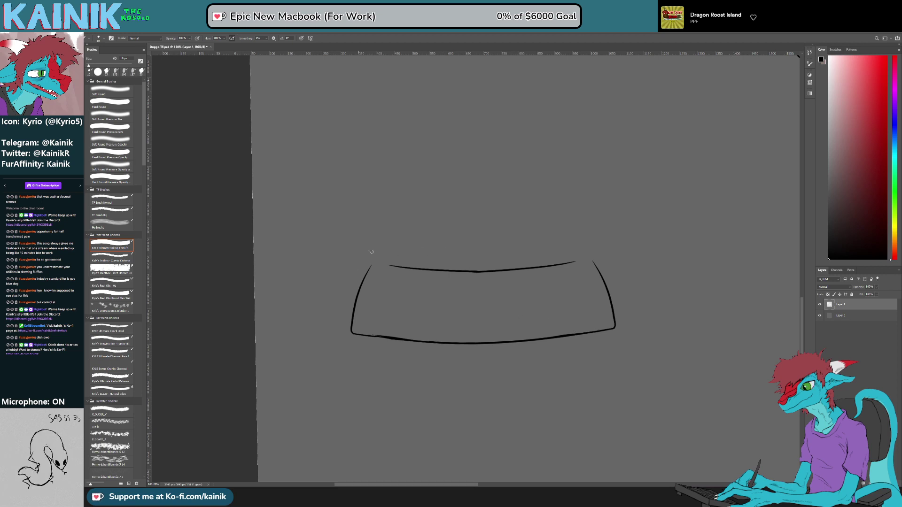
mouse_move(418, 244)
mouse_down()
mouse_move(438, 246)
mouse_move(455, 237)
mouse_move(511, 240)
mouse_up()
drag(570, 254, 574, 262)
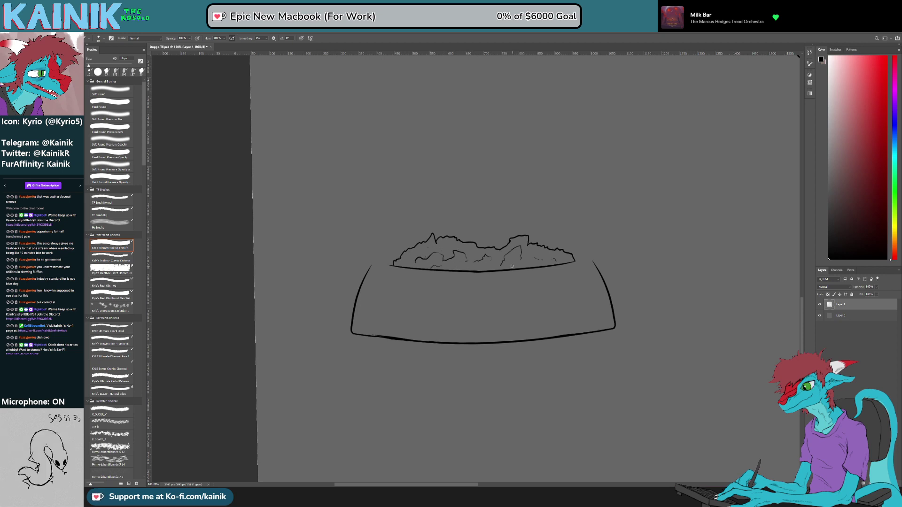
Step: Join the bowl's left side to the rim with a curved line and smooth the spike in the food's outline
key(r)
mouse_move(366, 291)
mouse_down()
mouse_move(378, 323)
mouse_move(412, 276)
mouse_up()
key(e)
key(e)
key(b)
key(e)
mouse_move(496, 233)
mouse_down()
mouse_move(517, 224)
mouse_move(502, 228)
mouse_up()
key(b)
Step: Draw the curved shoulder joining the bowl's right side to the end of the rim
key(r)
drag(620, 221, 578, 155)
key(b)
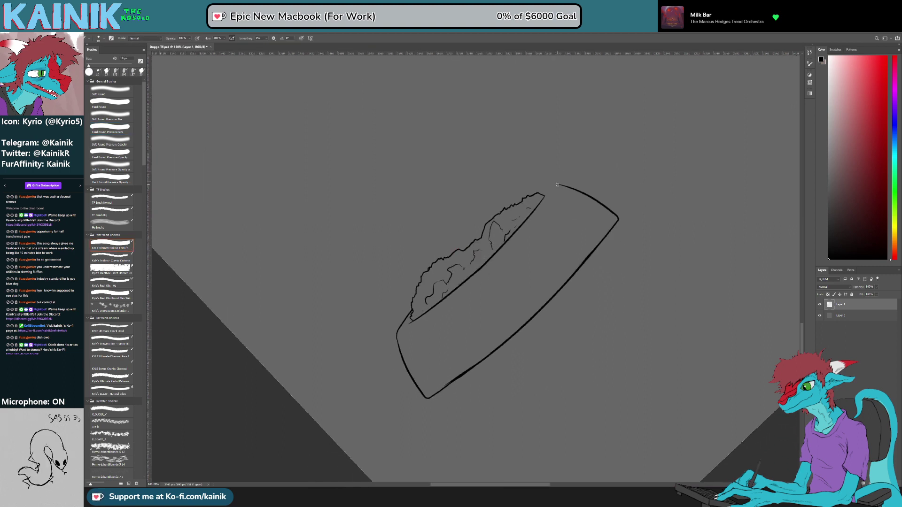
drag(558, 185, 536, 198)
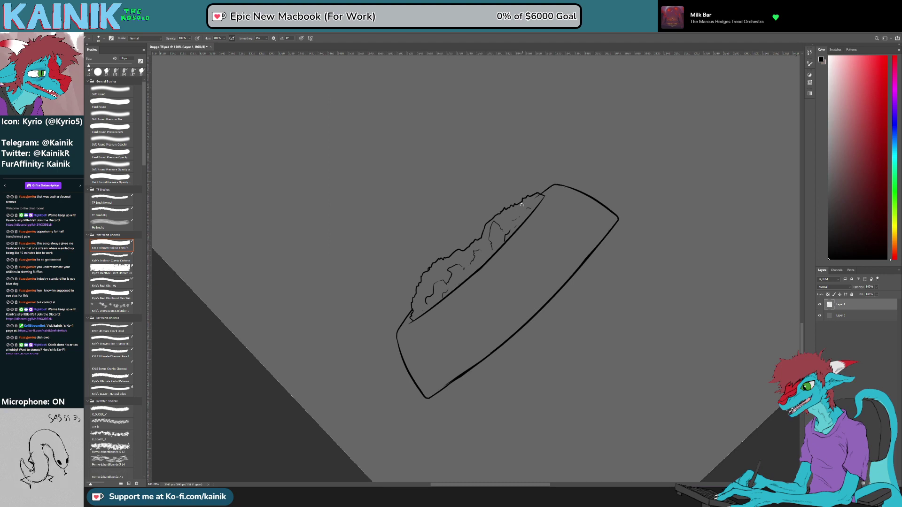
key(e)
key(b)
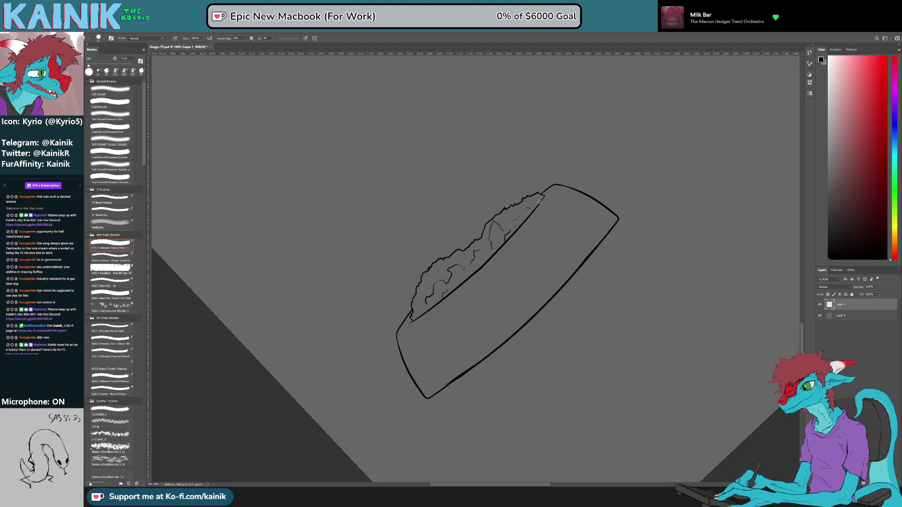
Step: Erase and redraw the base line at the bowl's left corner, trimming the excess thickness along it
mouse_move(659, 271)
mouse_down()
mouse_move(544, 396)
mouse_move(442, 413)
mouse_move(358, 357)
mouse_up()
key(e)
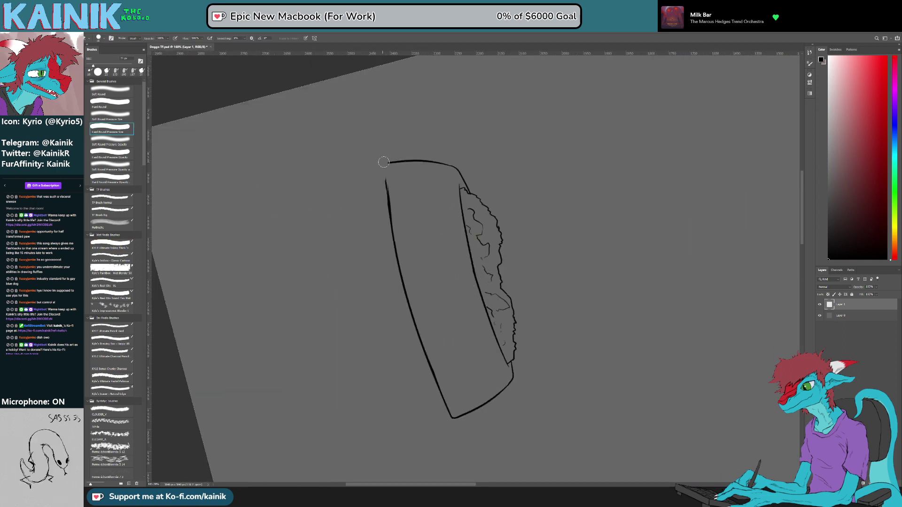
drag(384, 175, 387, 204)
key(b)
drag(387, 163, 393, 223)
key(r)
mouse_move(331, 226)
mouse_down()
mouse_move(324, 281)
mouse_move(442, 112)
mouse_up()
key(b)
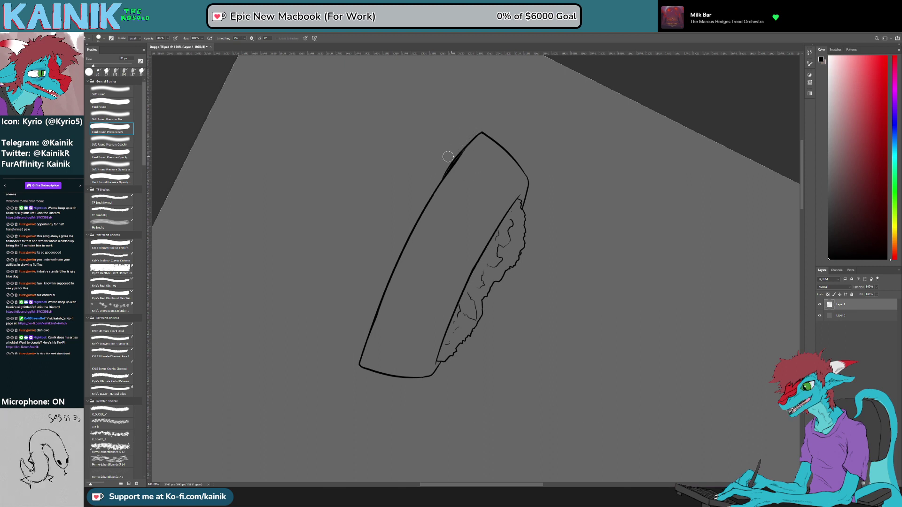
drag(460, 146, 430, 194)
key(r)
drag(336, 317, 590, 361)
drag(518, 374, 508, 358)
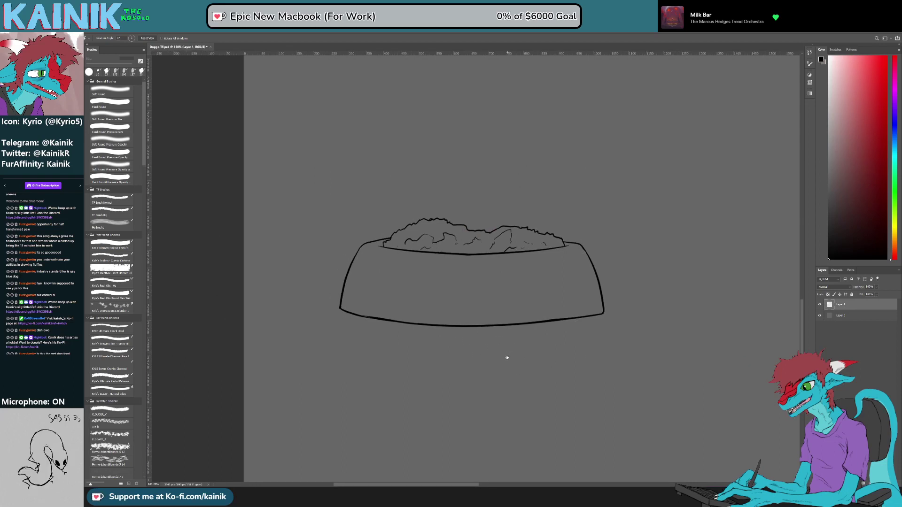
Step: Add short hatching marks below the bowl's right shoulder and at its lower left corner
key(b)
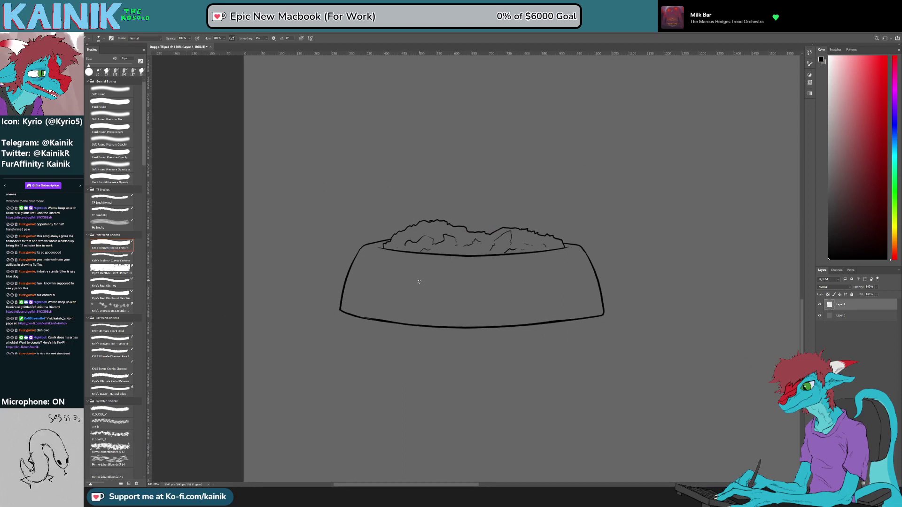
scroll(423, 296, down, 5)
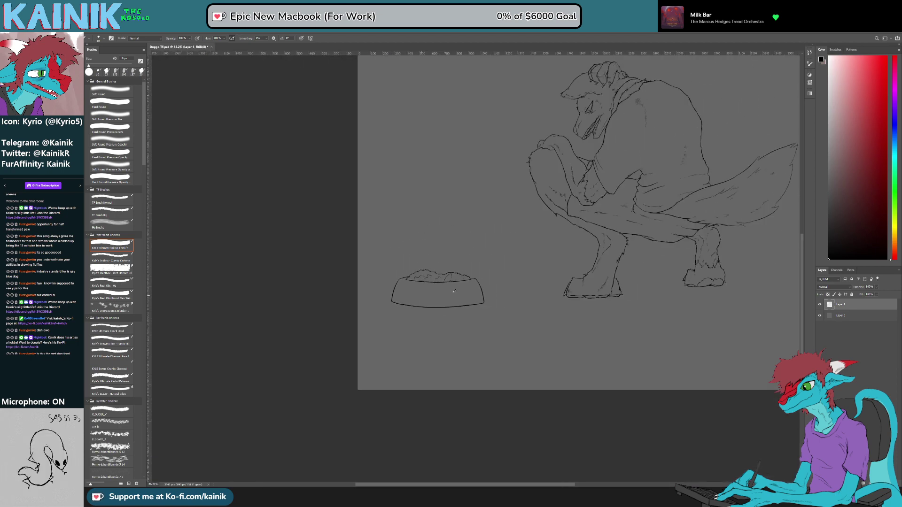
drag(596, 285, 536, 350)
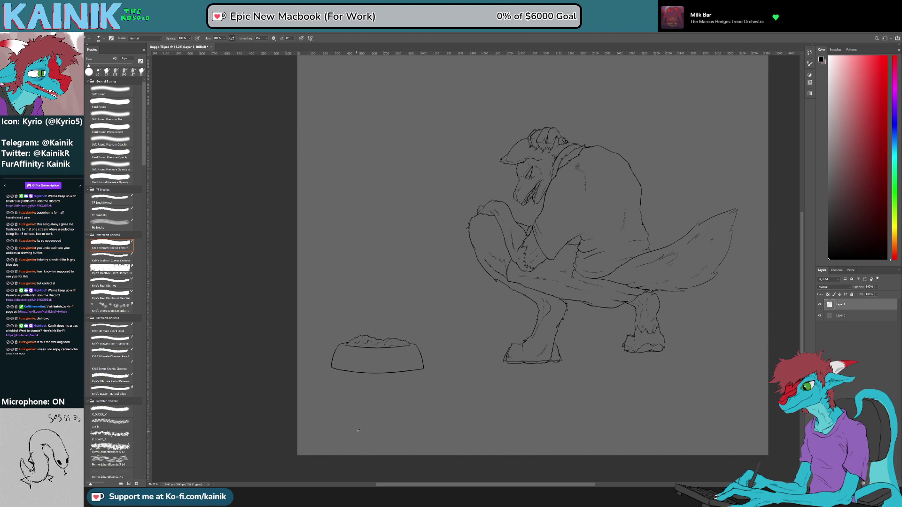
scroll(357, 417, up, 5)
drag(397, 414, 440, 389)
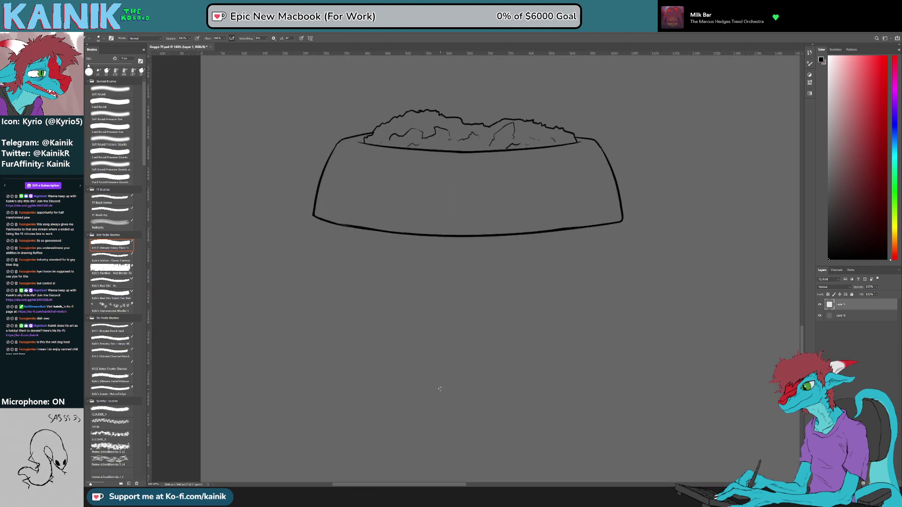
drag(580, 156, 589, 152)
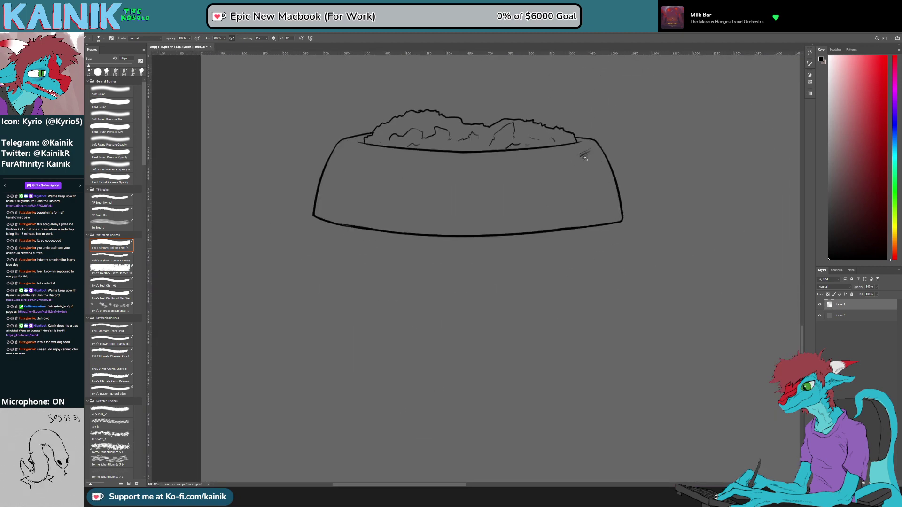
drag(343, 241, 372, 317)
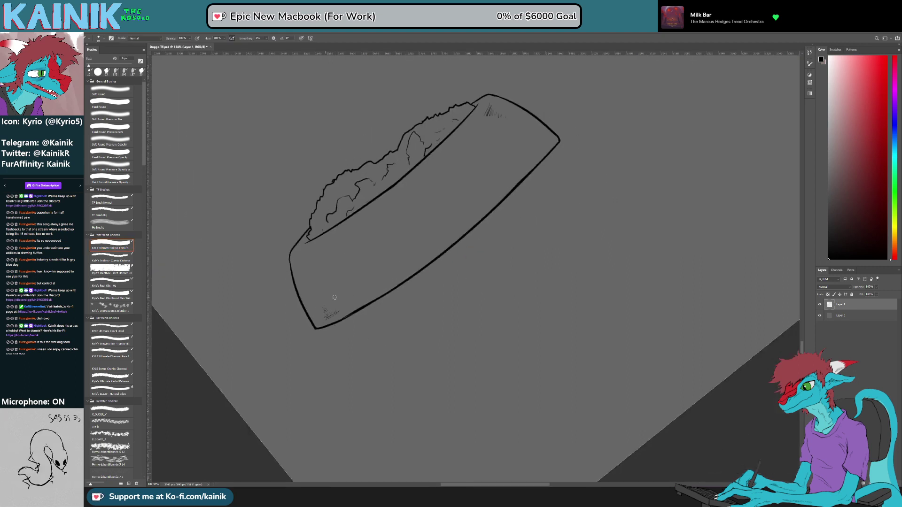
key(r)
drag(655, 302, 584, 399)
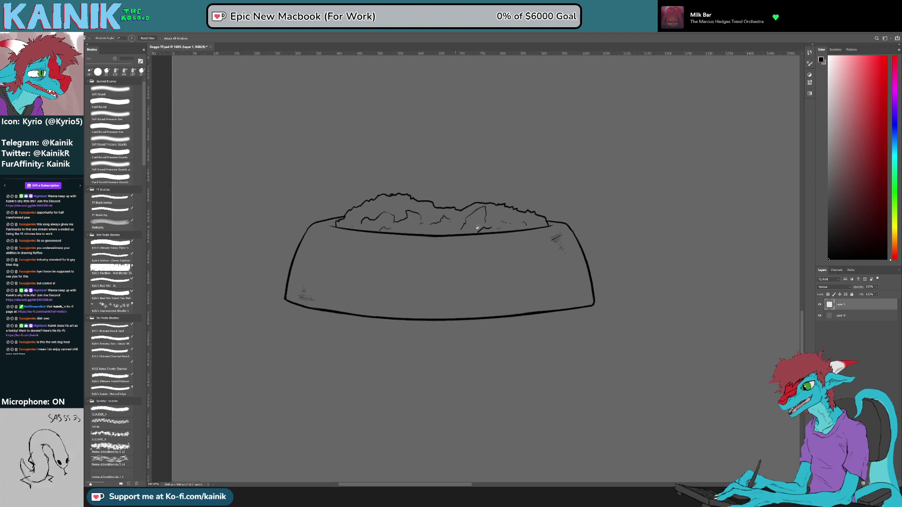
drag(485, 253, 444, 275)
scroll(444, 275, down, 5)
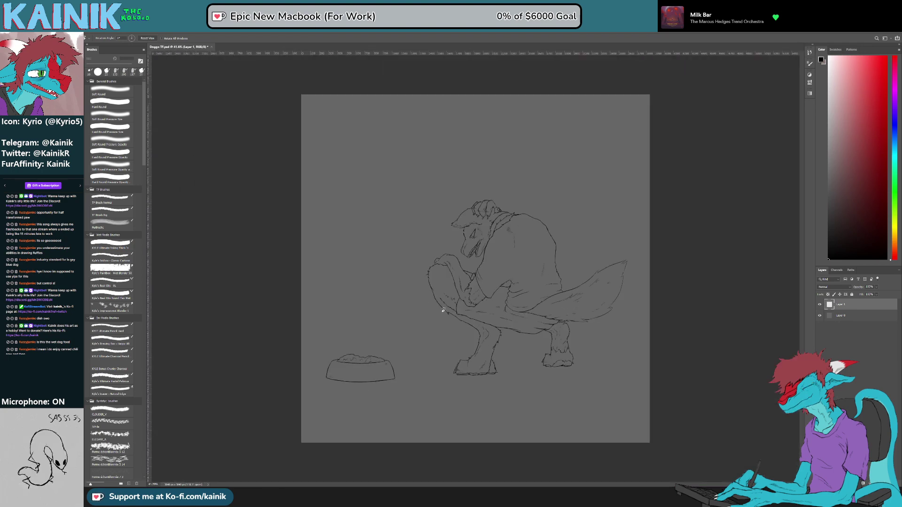
scroll(362, 433, up, 6)
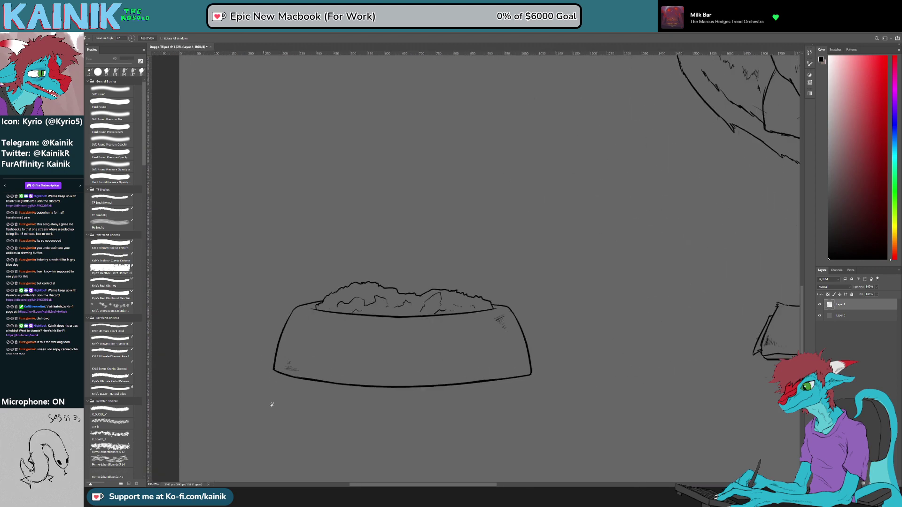
Step: Try an outlined block letter F on the left part of the bowl's front
scroll(314, 393, up, 3)
key(b)
drag(353, 281, 338, 343)
mouse_move(352, 281)
mouse_down()
mouse_move(408, 278)
mouse_move(403, 305)
mouse_move(370, 303)
mouse_move(406, 311)
mouse_move(403, 288)
mouse_move(357, 297)
mouse_move(360, 316)
mouse_move(404, 305)
mouse_move(400, 312)
mouse_move(410, 301)
mouse_move(396, 305)
mouse_move(388, 342)
mouse_move(354, 329)
mouse_move(370, 327)
mouse_move(358, 347)
mouse_move(365, 353)
mouse_move(351, 355)
mouse_move(369, 358)
mouse_up()
key(ctrl+z)
key(ctrl+z)
key(ctrl+z)
key(ctrl+z)
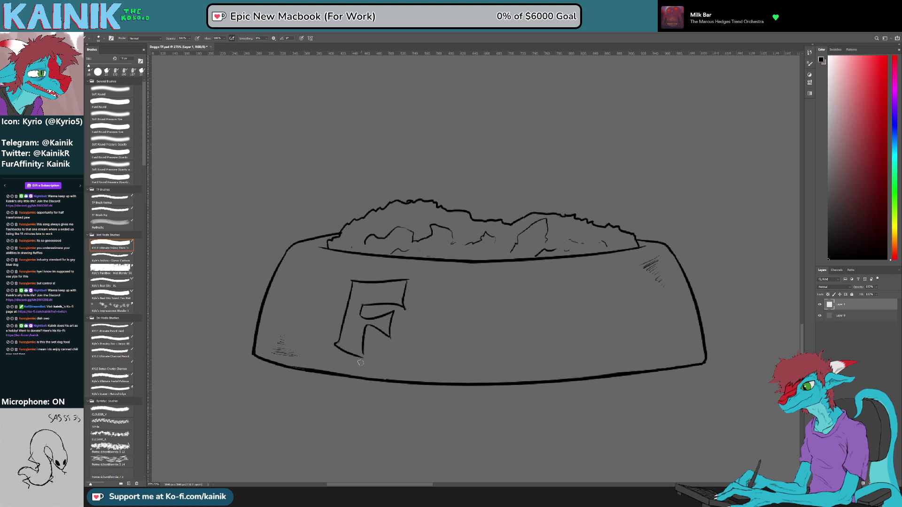
Step: Try first strokes for a letter O beside the F and undo them
mouse_move(435, 359)
mouse_down()
mouse_move(465, 258)
mouse_move(434, 280)
mouse_move(474, 331)
mouse_move(439, 365)
mouse_move(460, 297)
mouse_move(439, 365)
mouse_move(427, 353)
mouse_move(443, 365)
mouse_up()
key(ctrl+z)
key(ctrl+z)
key(ctrl+z)
key(ctrl+z)
key(ctrl+z)
key(ctrl+z)
Step: Try a tall outer oval for the first letter O beside the F, cleaning up its line
key(e)
key(b)
drag(499, 405, 365, 354)
key(e)
drag(370, 262, 390, 302)
key(b)
key(ctrl+z)
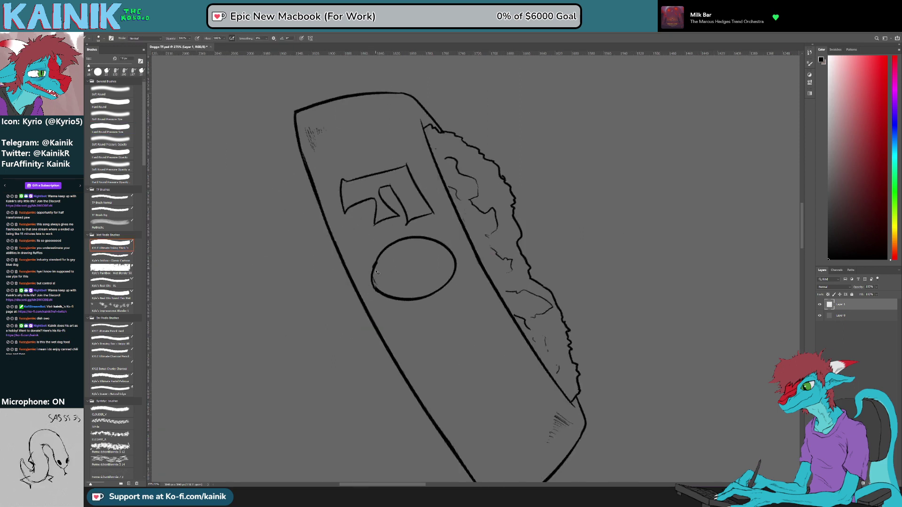
key(e)
key(b)
Step: Try a small inner oval inside the first letter O
mouse_move(374, 263)
mouse_down()
mouse_move(378, 292)
mouse_move(447, 379)
mouse_up()
key(r)
key(e)
key(b)
drag(434, 311, 439, 316)
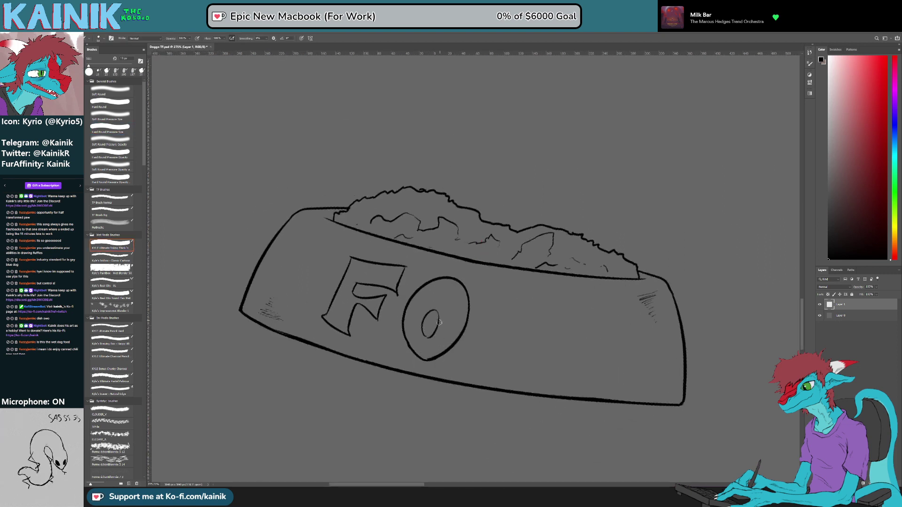
key(r)
drag(550, 397, 586, 395)
key(b)
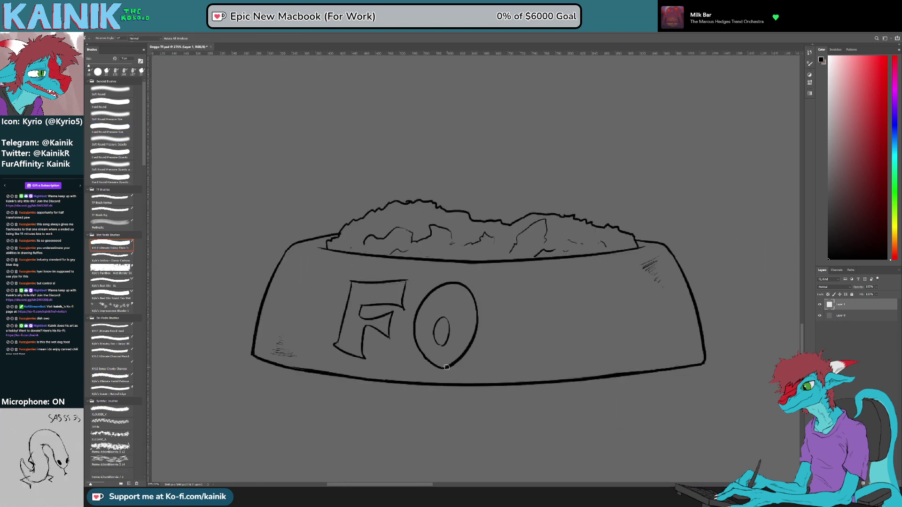
Step: Try a second letter O with an inner oval beside the first one, undoing the unsuitable strokes
mouse_move(516, 362)
mouse_down()
mouse_move(566, 341)
mouse_move(527, 368)
mouse_move(513, 360)
mouse_up()
key(ctrl+z)
key(ctrl+z)
mouse_move(517, 280)
mouse_down()
mouse_move(511, 367)
mouse_move(524, 281)
mouse_move(554, 324)
mouse_move(517, 335)
mouse_move(520, 324)
mouse_move(515, 340)
mouse_up()
key(ctrl+z)
key(ctrl+z)
key(ctrl+z)
key(ctrl+z)
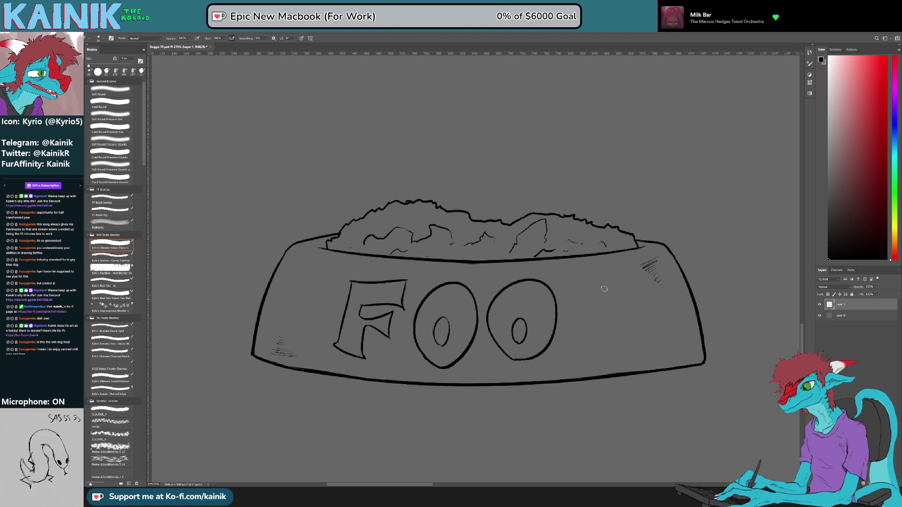
Step: Try an outlined letter D after the second O to complete the word FOOD on the bowl
mouse_move(562, 282)
mouse_down()
mouse_move(577, 315)
mouse_move(566, 356)
mouse_up()
mouse_move(562, 281)
mouse_down()
mouse_move(621, 288)
mouse_move(630, 312)
mouse_move(591, 353)
mouse_move(622, 335)
mouse_move(628, 342)
mouse_up()
key(e)
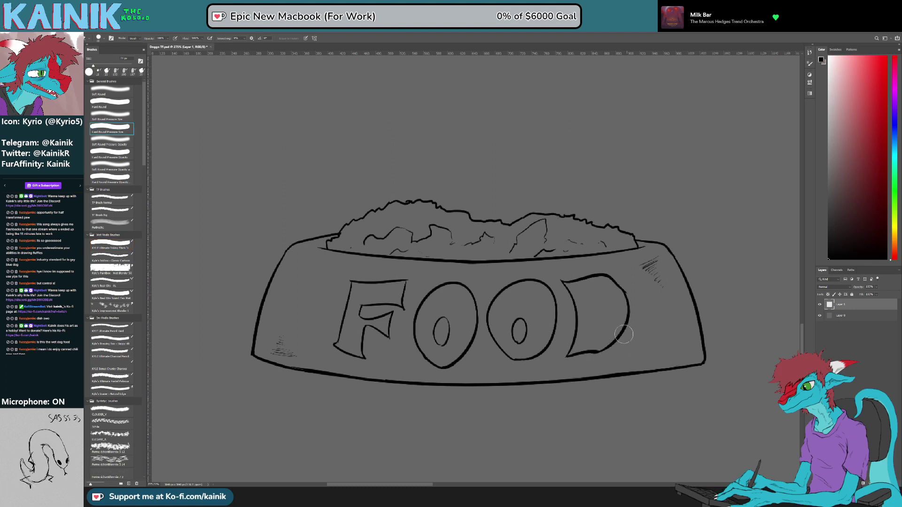
mouse_move(625, 285)
mouse_down()
mouse_move(633, 294)
mouse_move(588, 329)
mouse_move(601, 305)
mouse_move(593, 325)
mouse_up()
key(b)
scroll(374, 367, down, 6)
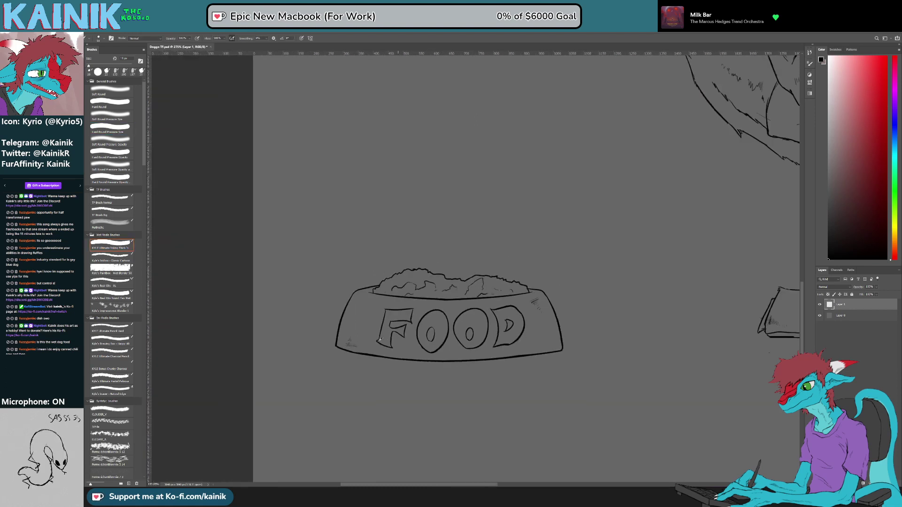
Step: Try a short horizontal ground line below the bowl and undo it
drag(374, 366, 404, 366)
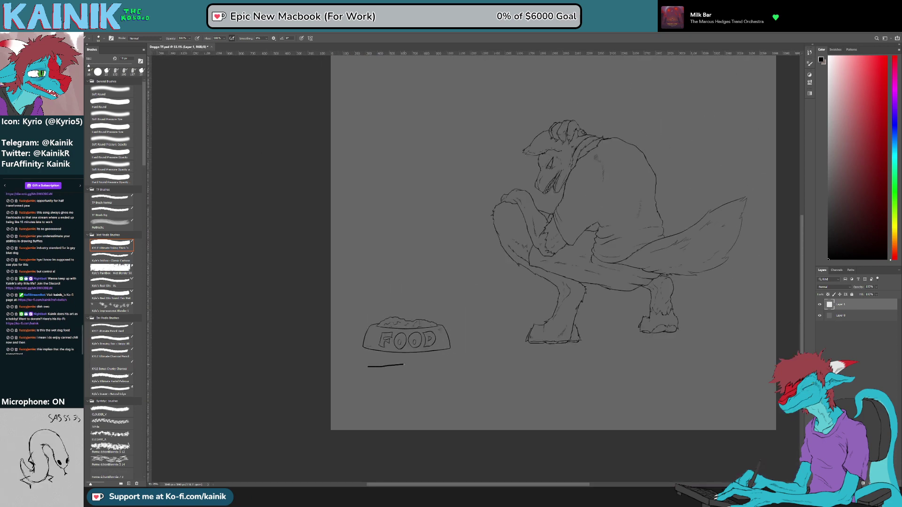
key(ctrl+z)
scroll(488, 376, up, 2)
drag(488, 376, 485, 380)
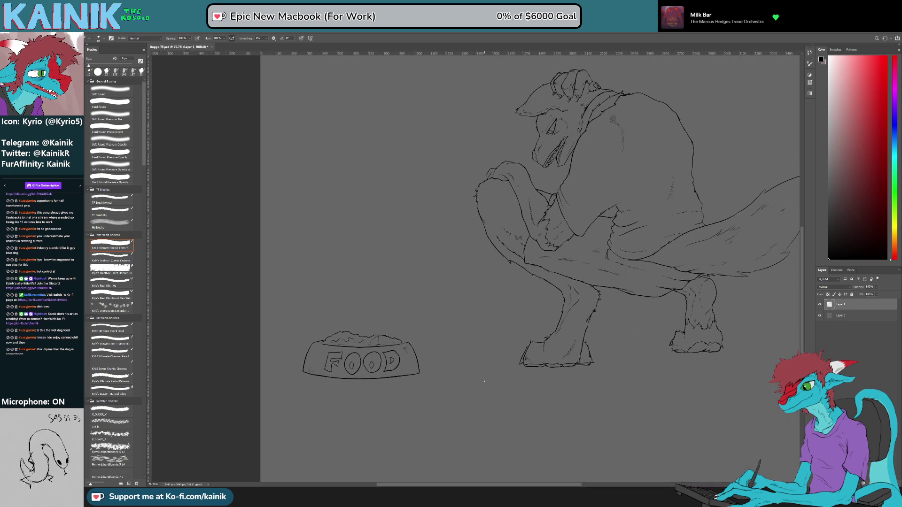
scroll(362, 396, up, 3)
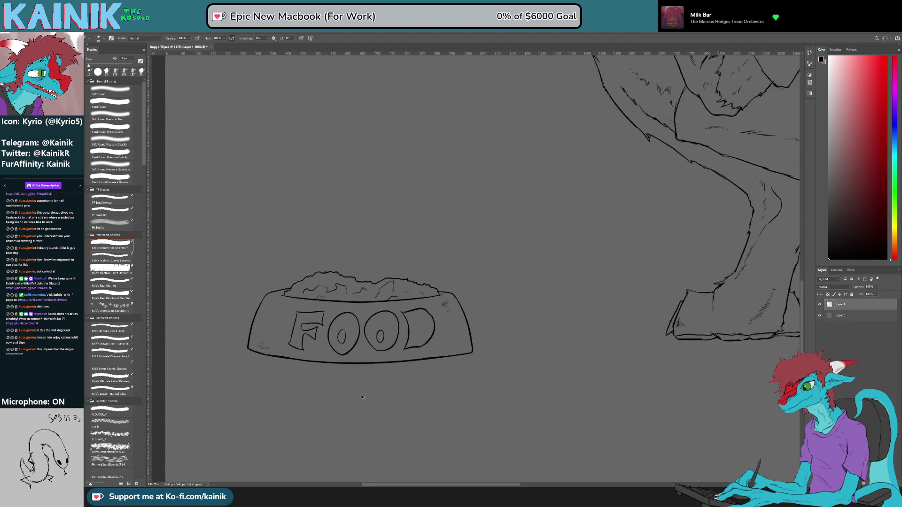
Step: Undo all strokes of the FOOD lettering on the bowl's front
key(ctrl+z)
key(ctrl+z)
key(ctrl+z)
key(ctrl+z)
key(ctrl+z)
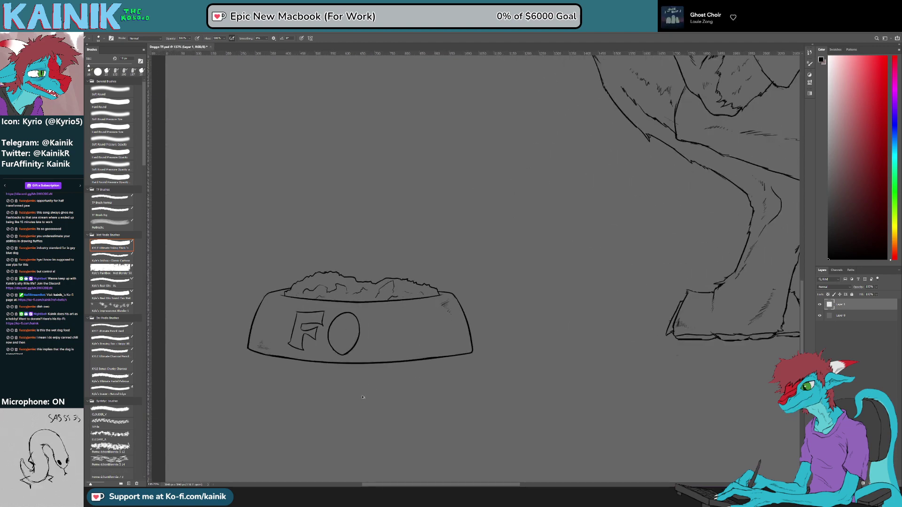
key(ctrl+z)
key(ctrl+z)
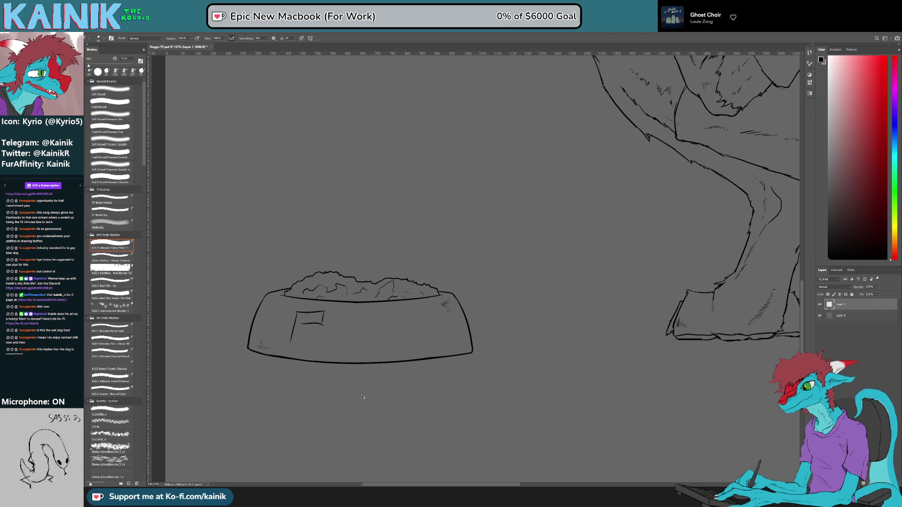
key(ctrl+z)
key(ctrl+z)
key(ctrl+z)
scroll(323, 387, up, 2)
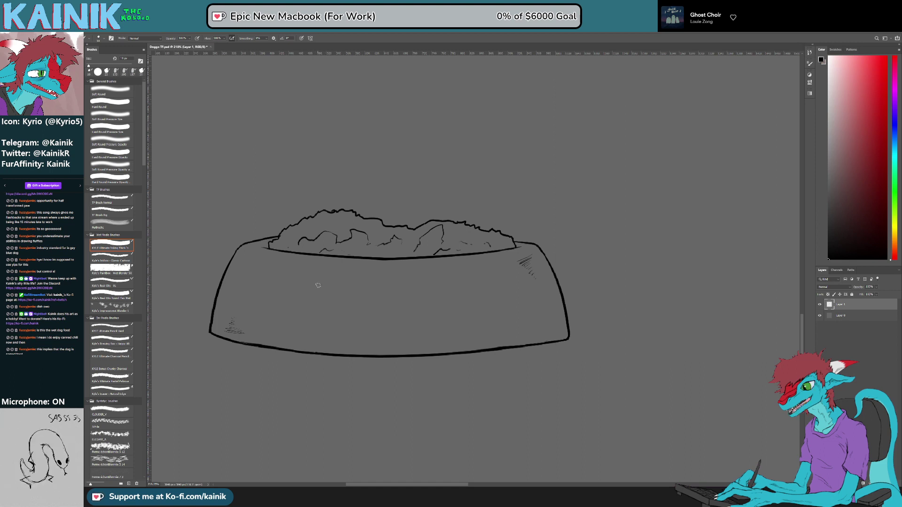
drag(344, 282, 382, 300)
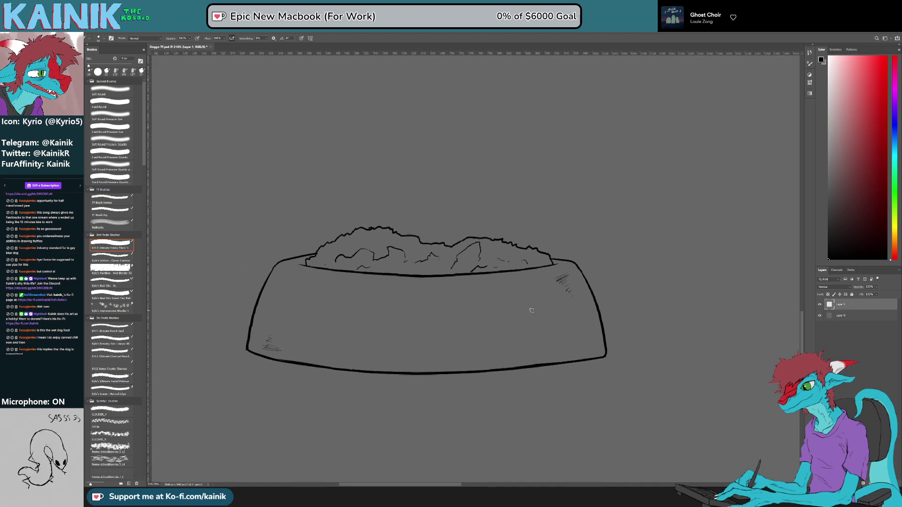
Step: Clean up the sleeve's lower edge where it meets the torso above the thigh, alternately erasing and redrawing the line
scroll(473, 317, down, 10)
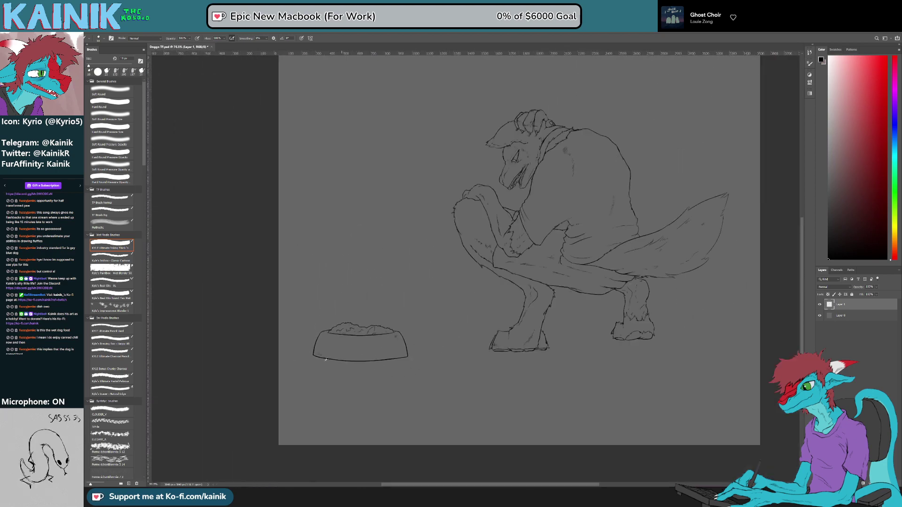
scroll(640, 231, up, 7)
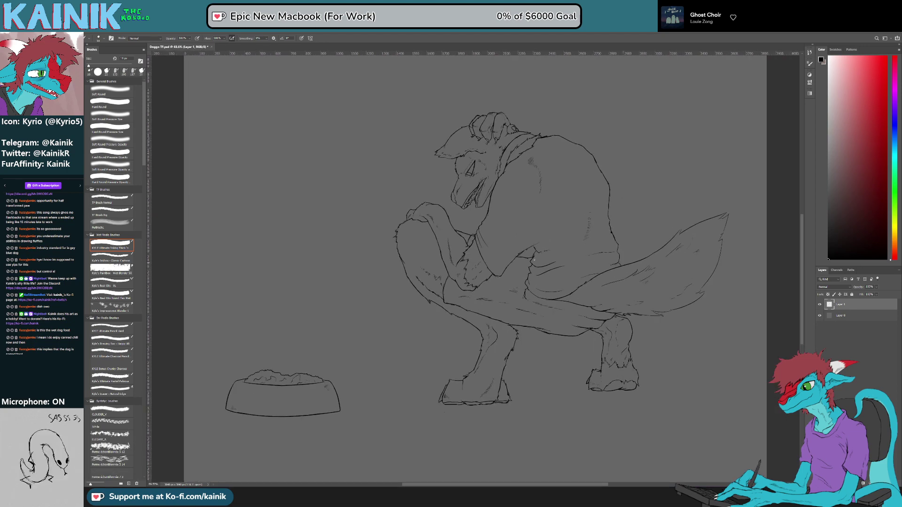
key(e)
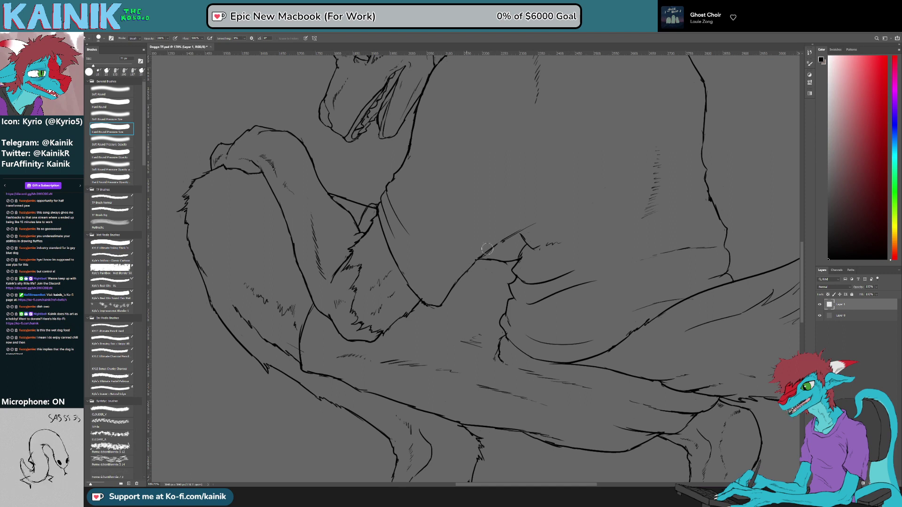
key(b)
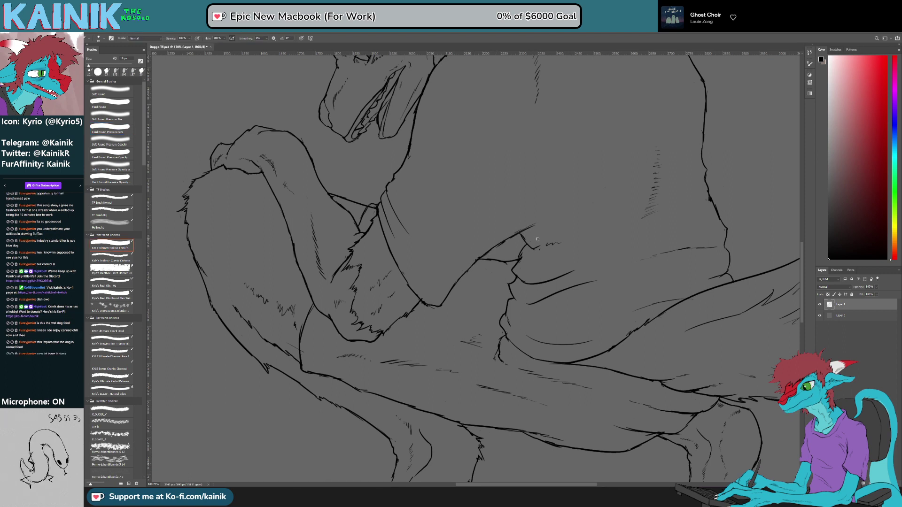
key(e)
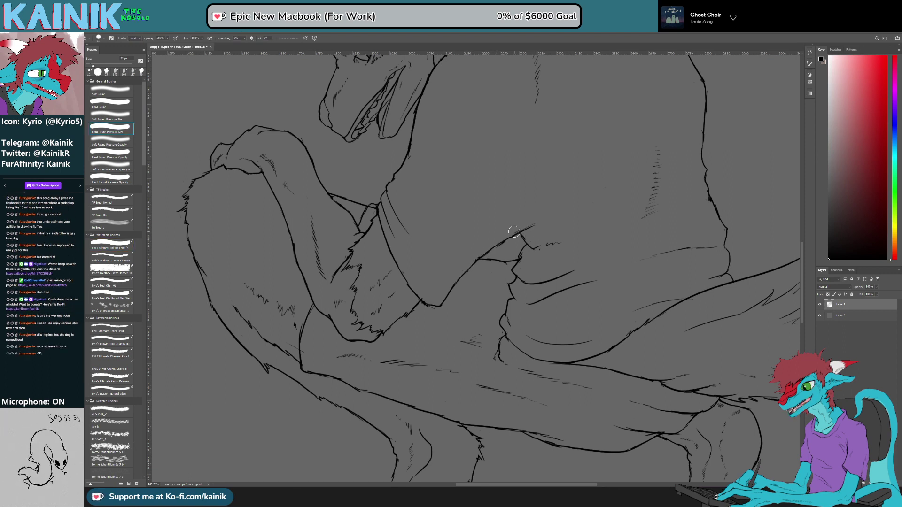
key(b)
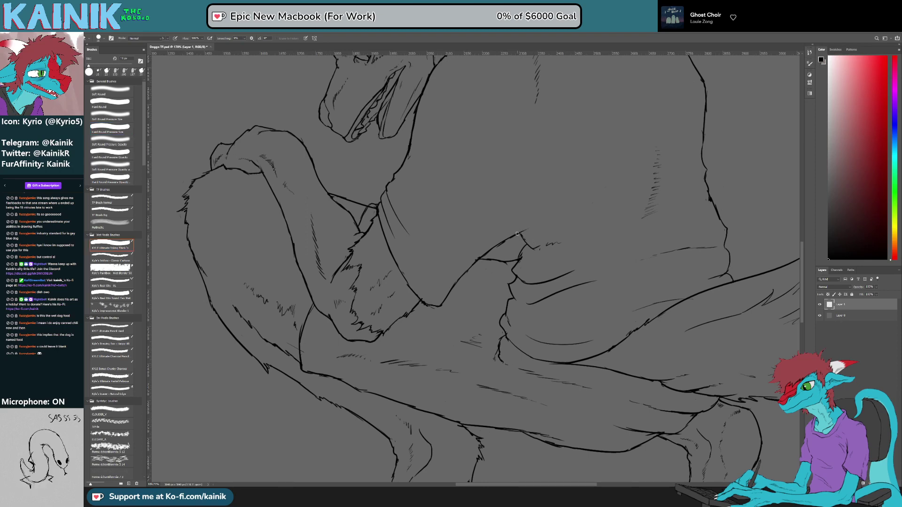
key(e)
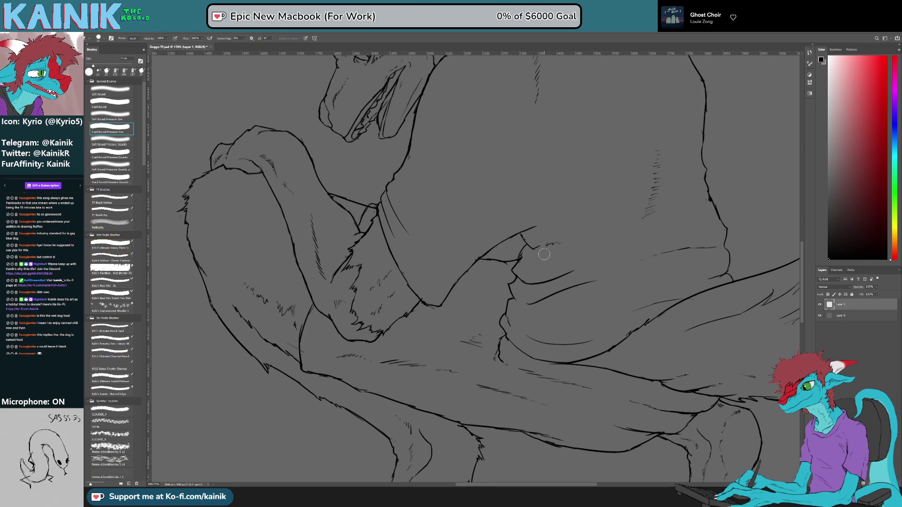
key(b)
drag(440, 291, 447, 311)
key(e)
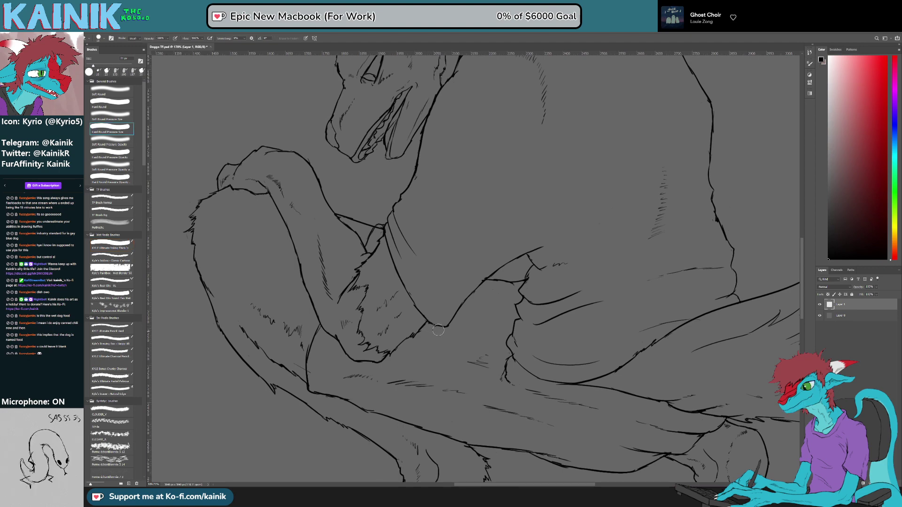
Step: Rework the outline of the character's upper back with short brush strokes, erasing the excess
mouse_move(505, 301)
mouse_down()
mouse_move(464, 408)
mouse_move(464, 395)
mouse_up()
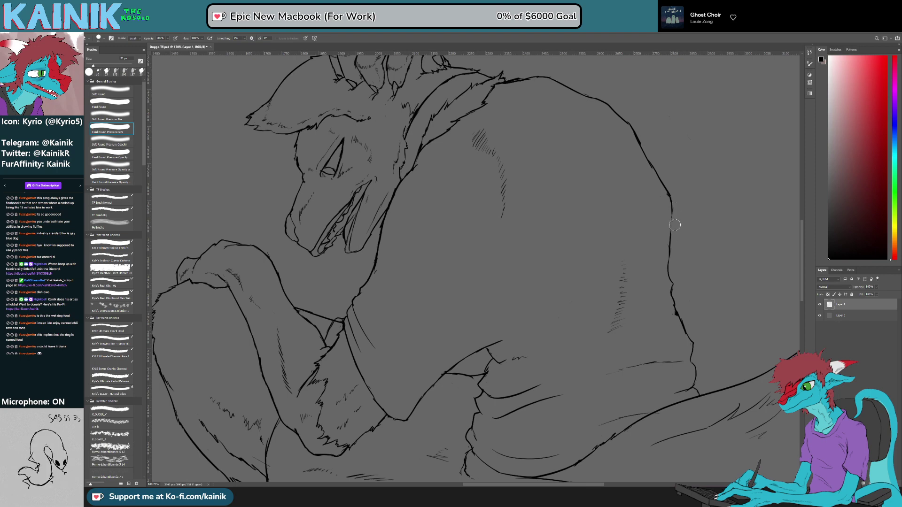
key(b)
mouse_move(672, 214)
mouse_down()
mouse_move(667, 286)
mouse_move(671, 227)
mouse_move(669, 248)
mouse_up()
key(e)
key(b)
key(e)
Step: Select the food bowl with a rectangular marquee, cut it from the line art and paste it onto its own layer
drag(493, 247, 519, 328)
mouse_move(459, 252)
mouse_down()
mouse_move(538, 247)
mouse_move(560, 216)
mouse_up()
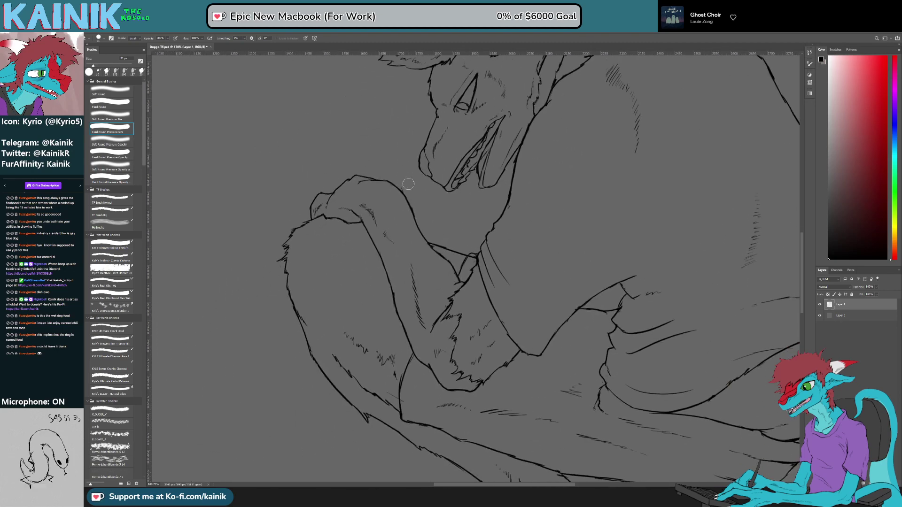
key(ctrl+0)
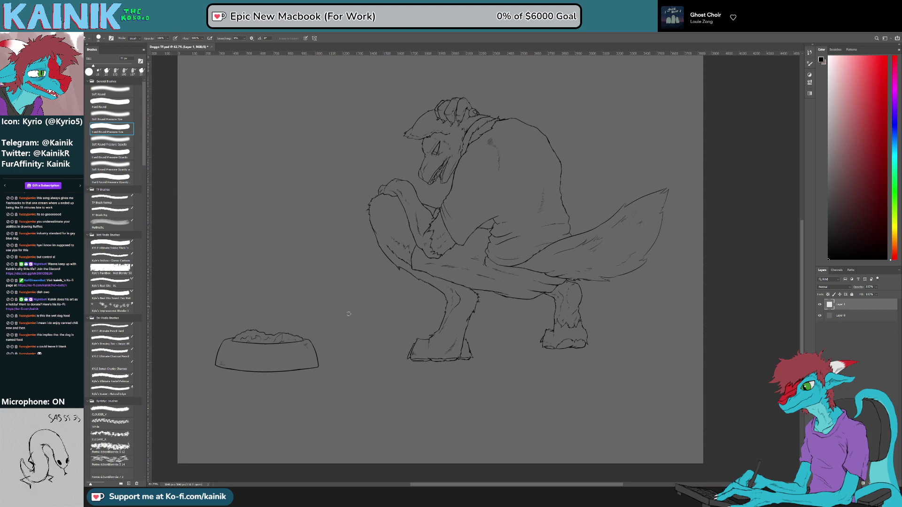
scroll(354, 303, up, 2)
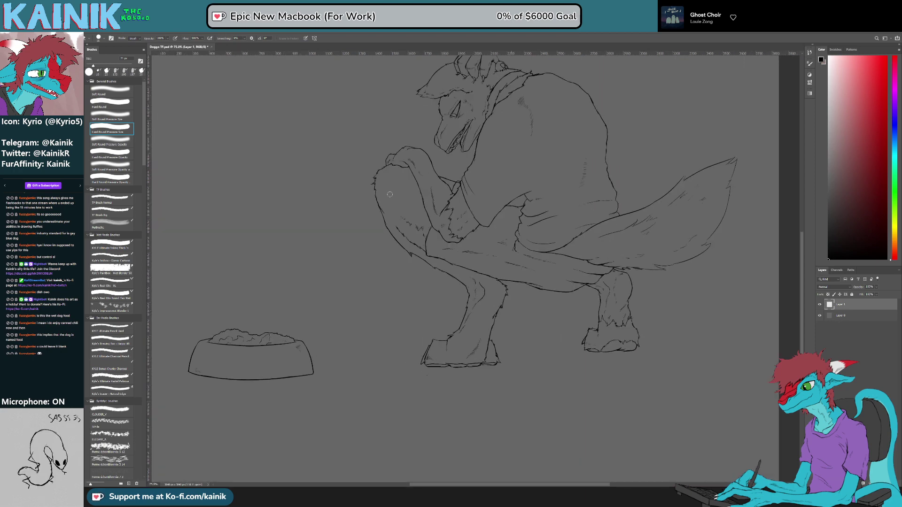
drag(329, 213, 408, 218)
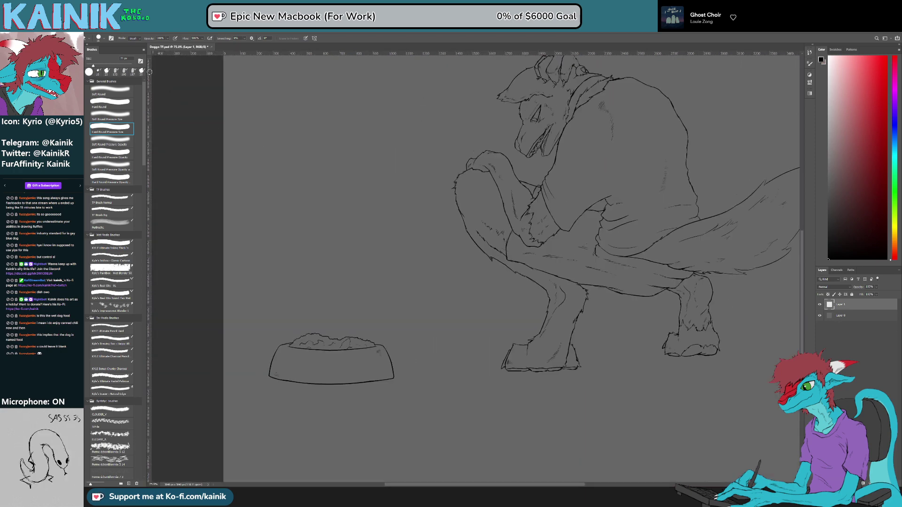
key(m)
drag(443, 306, 226, 421)
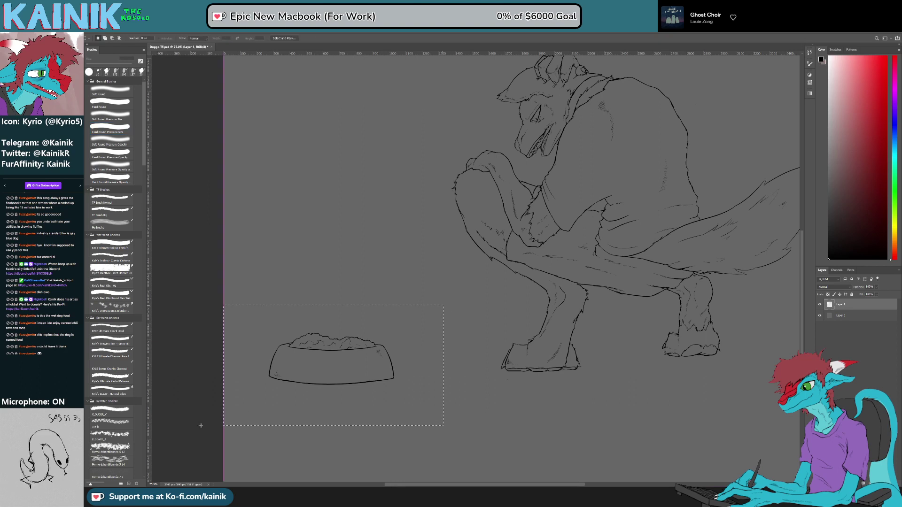
key(ctrl+x)
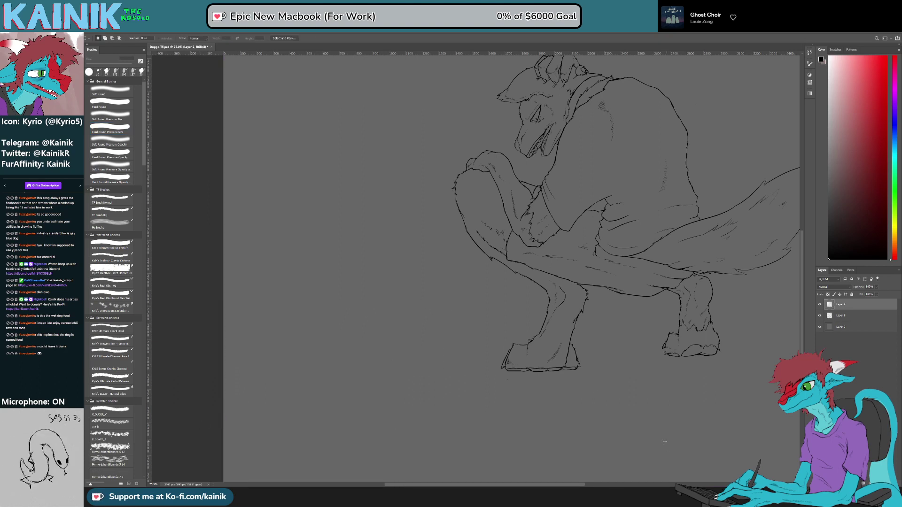
key(ctrl+v)
Step: Move the pasted bowl next to the character's front leg so that its near end overlaps the leg and foot
key(v)
drag(528, 299, 505, 348)
scroll(581, 340, up, 2)
key(m)
scroll(328, 312, down, 3)
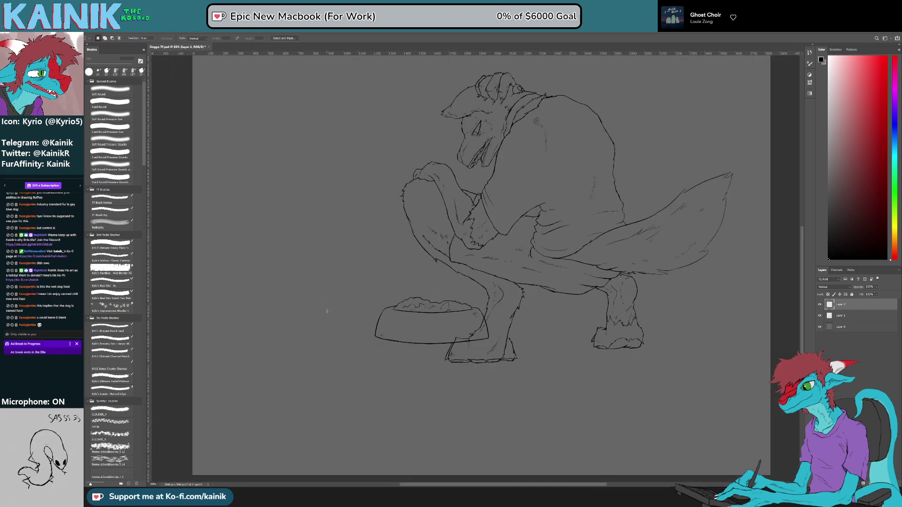
scroll(342, 318, up, 1)
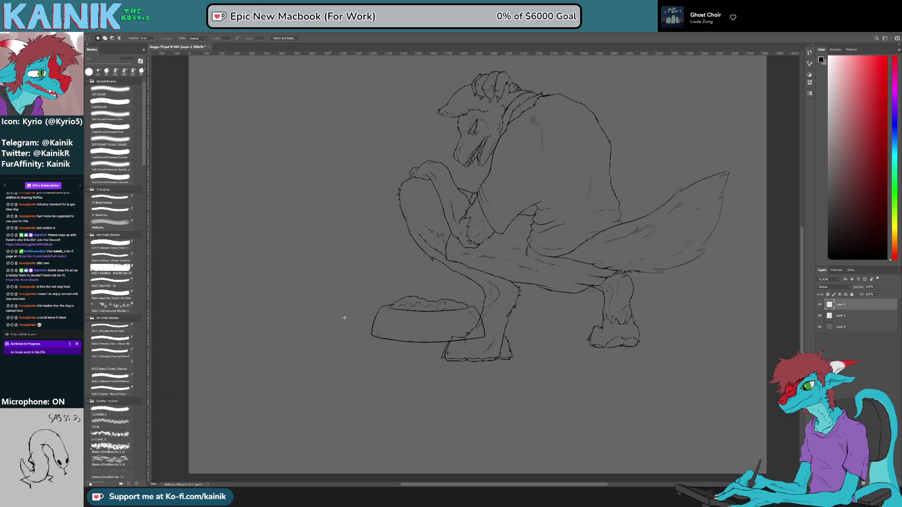
drag(445, 340, 440, 371)
key(v)
drag(276, 227, 292, 219)
mouse_move(436, 331)
mouse_down()
mouse_move(434, 342)
mouse_move(460, 335)
mouse_move(431, 322)
mouse_move(430, 337)
mouse_up()
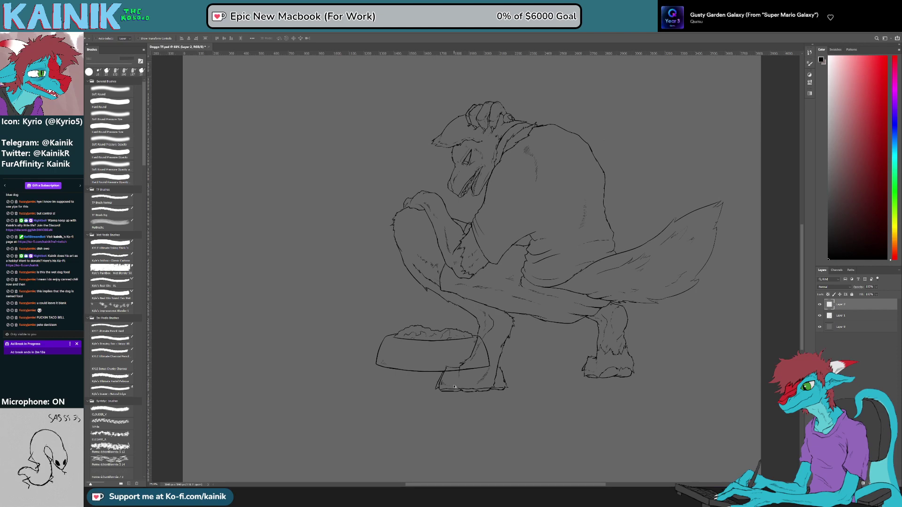
Step: Erase the bowl lines that cross the front leg and foot so the bowl sits behind them
scroll(454, 387, up, 5)
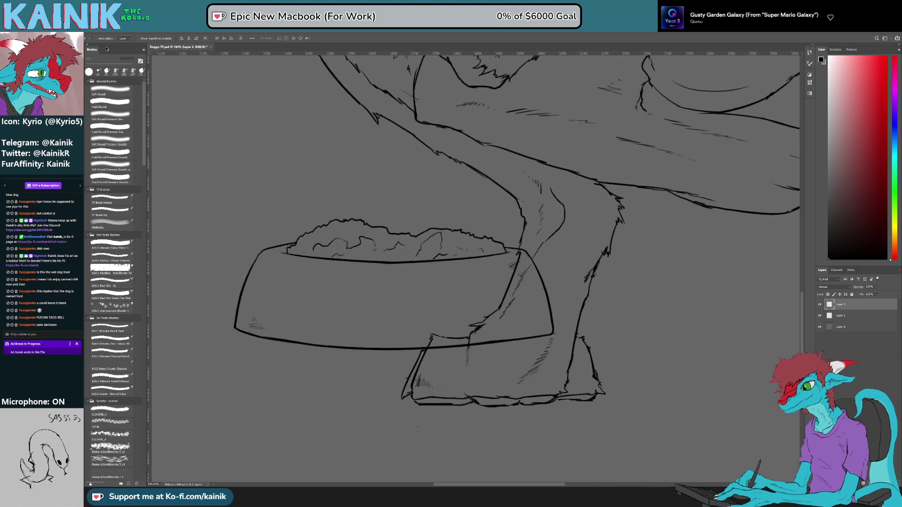
key(m)
key(b)
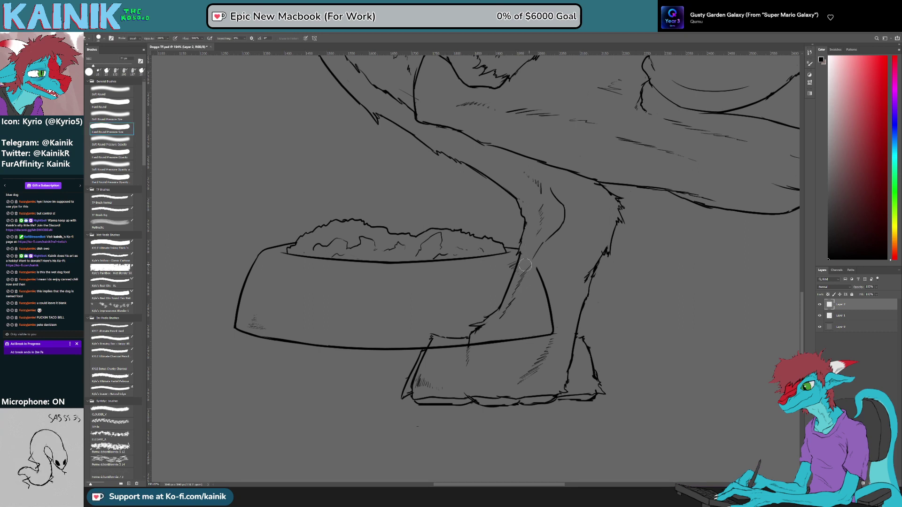
mouse_move(515, 300)
mouse_down()
mouse_move(547, 283)
mouse_move(551, 324)
mouse_move(539, 340)
mouse_move(557, 326)
mouse_move(502, 345)
mouse_move(429, 349)
mouse_up()
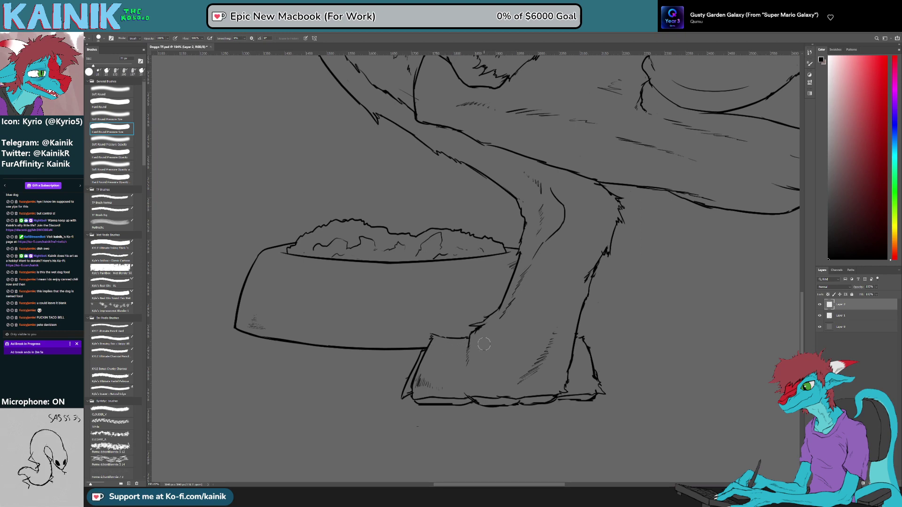
Step: Merge the bowl layer into the line-art layer and toggle the layer's visibility off and on to check it
scroll(488, 344, down, 5)
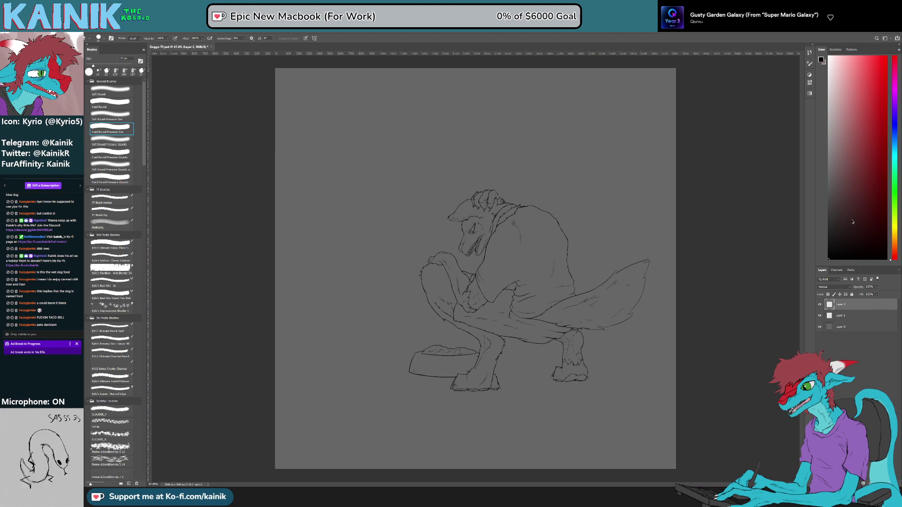
key(ctrl+e)
click(820, 304)
click(820, 305)
scroll(431, 353, down, 2)
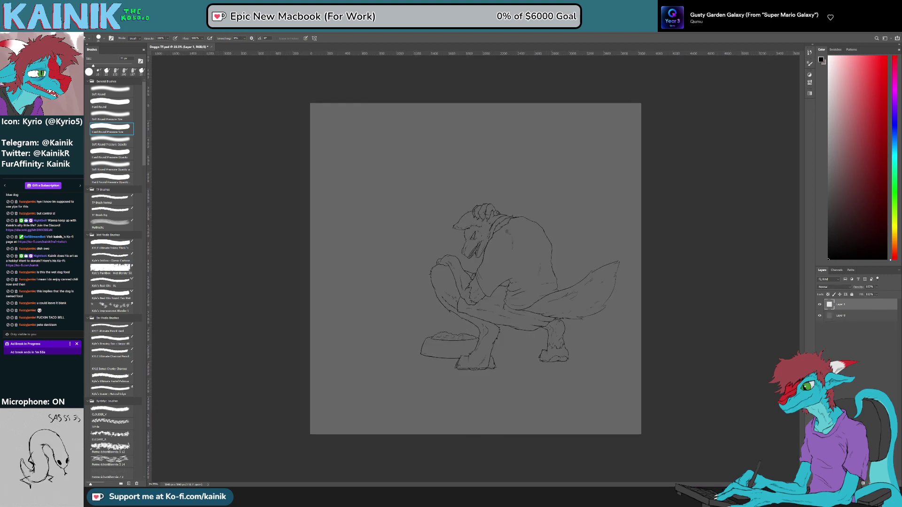
Step: Try a tight crop of the canvas around the crouching character and bowl, and undo it
key(m)
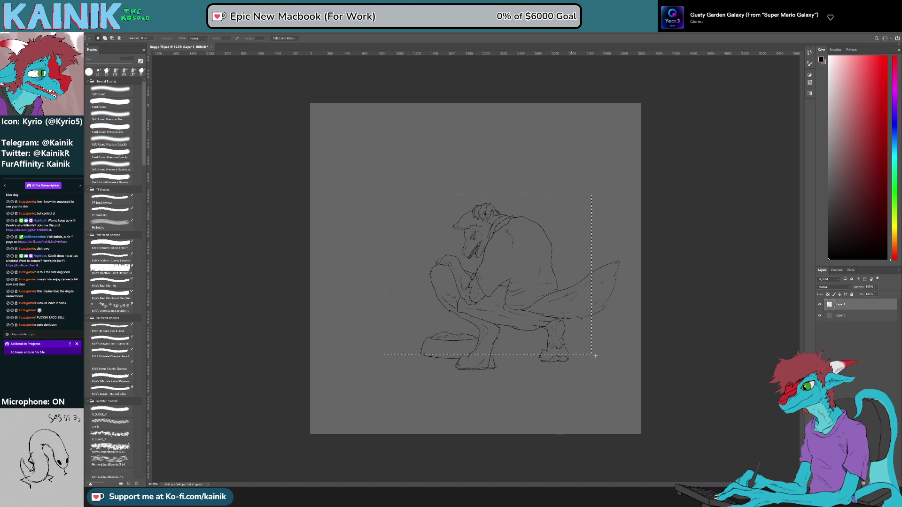
drag(630, 376, 633, 381)
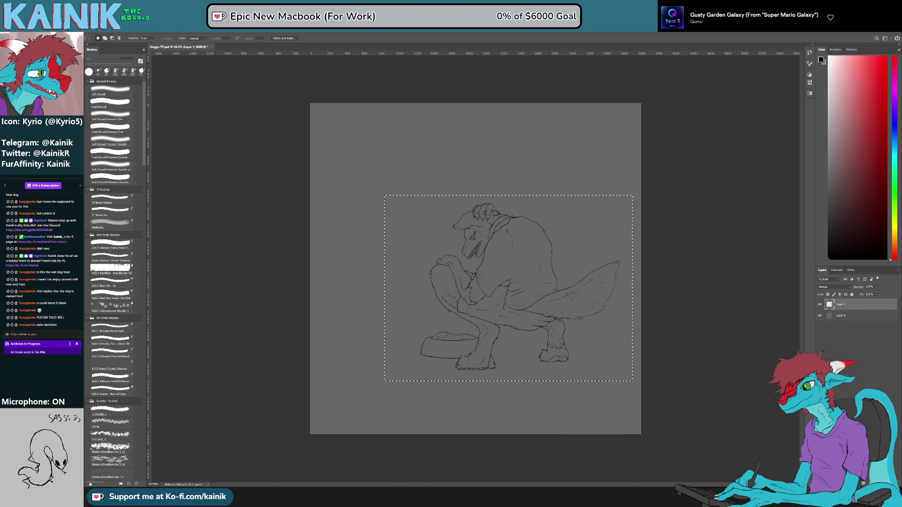
key(ctrl+d)
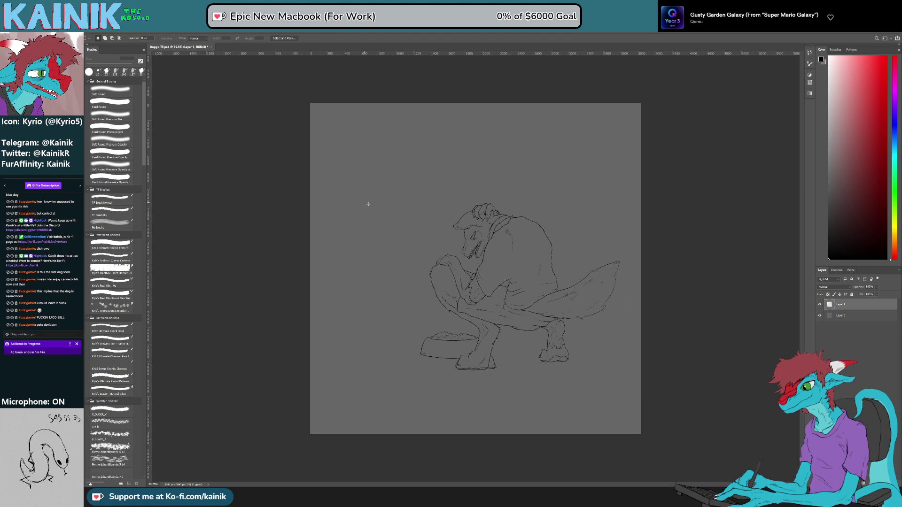
drag(625, 365, 634, 378)
click(369, 187)
drag(359, 178, 630, 379)
click(108, 83)
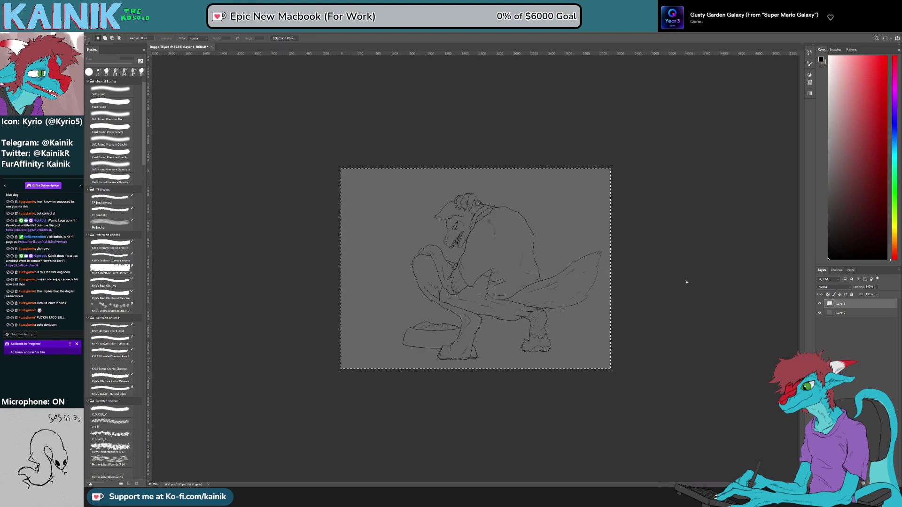
key(ctrl+z)
Step: Crop the canvas to a wider rectangle around the character and bowl, leaving extra space in front of the bowl
mouse_move(335, 168)
mouse_down()
mouse_move(598, 383)
mouse_move(649, 391)
mouse_up()
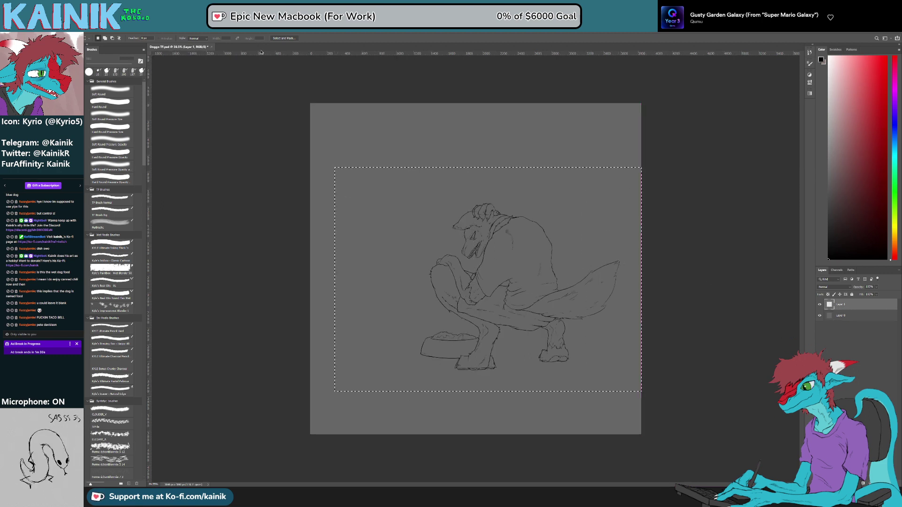
click(107, 85)
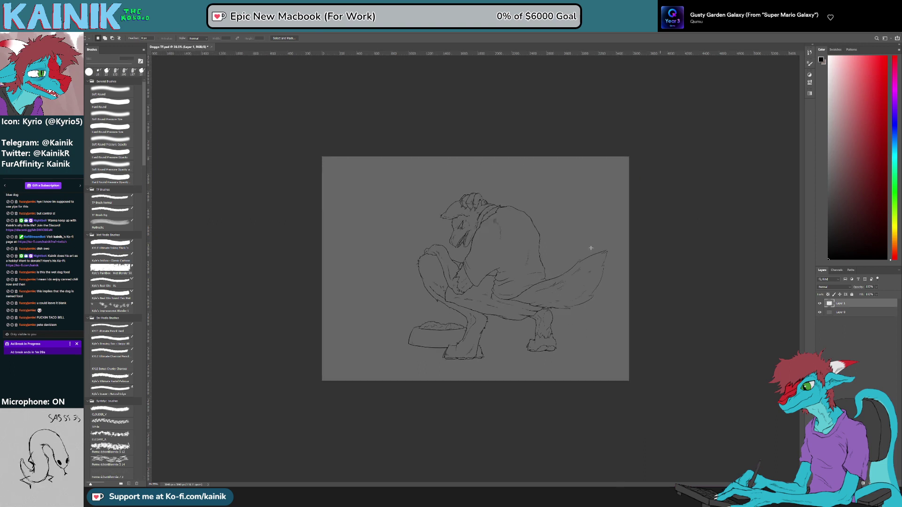
Step: Try cropping a vertical strip of empty canvas off the bowl's side, and undo the crop
drag(362, 156, 630, 380)
key(ctrl+d)
drag(447, 233, 630, 381)
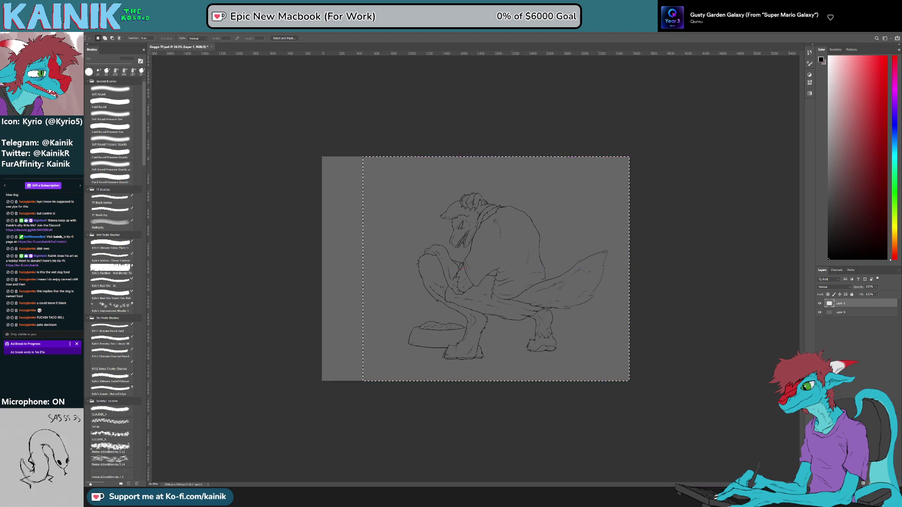
click(103, 84)
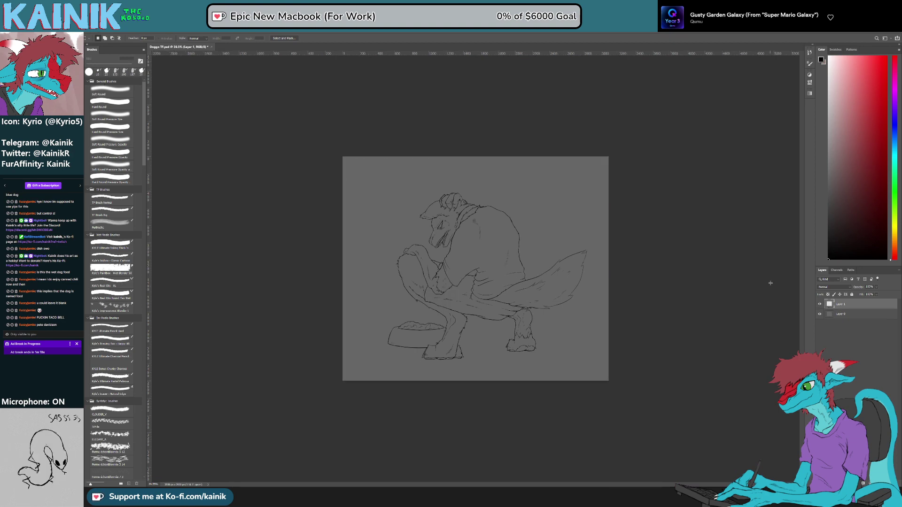
key(ctrl+z)
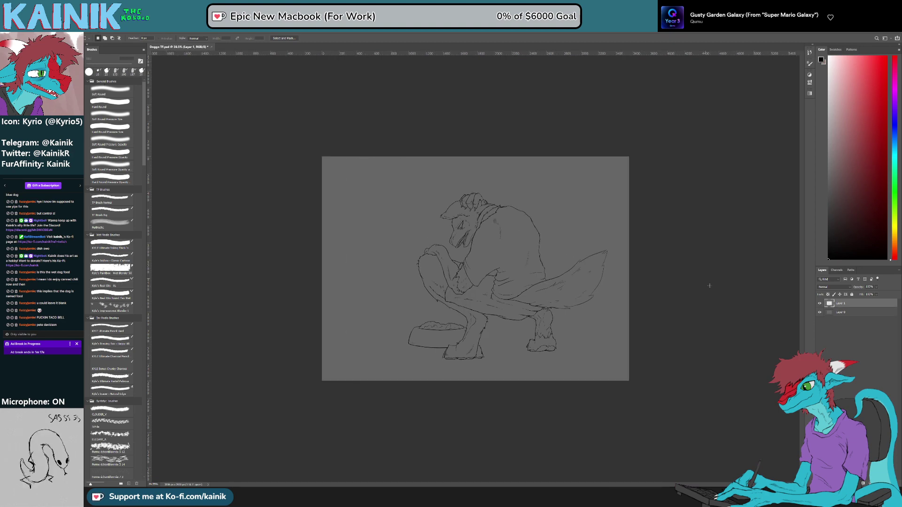
Step: Ink dark fur tufts at the tail's tip and along its outer edge just below, cleaning up the lower tuft
scroll(707, 304, up, 3)
scroll(699, 256, up, 5)
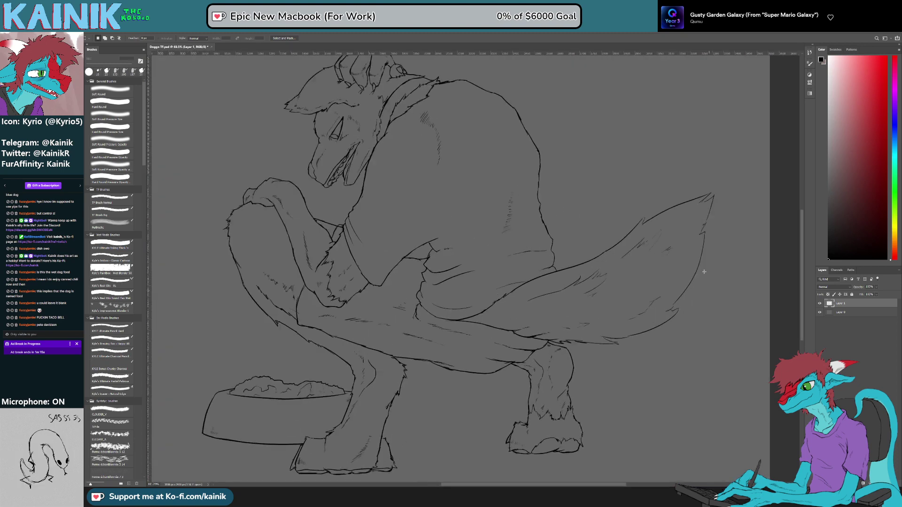
scroll(700, 256, up, 1)
key(b)
drag(716, 133, 711, 136)
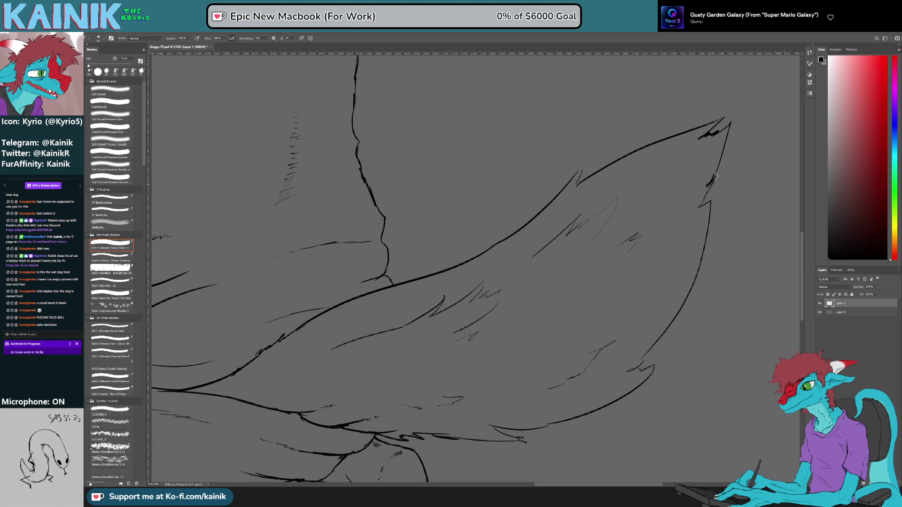
key(e)
drag(718, 172, 710, 183)
key(b)
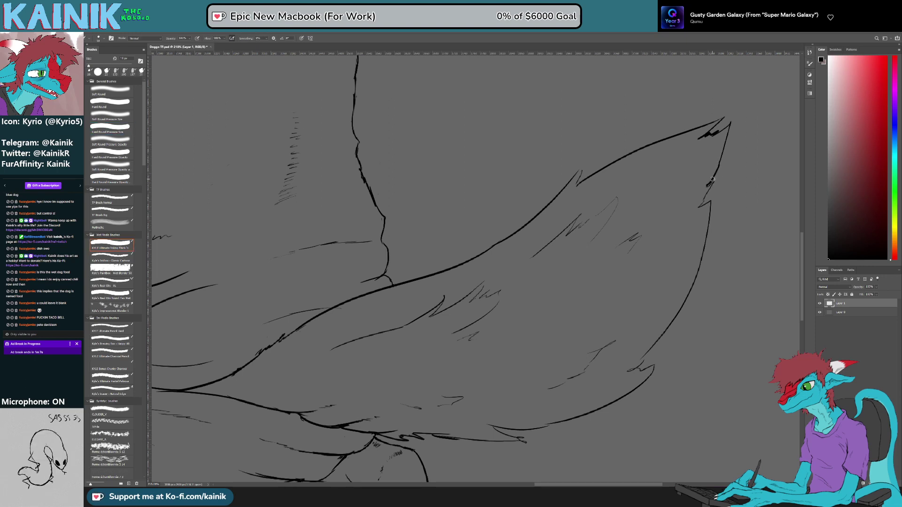
drag(727, 150, 733, 149)
Step: Close the fur spike on the tail's upper edge in black and redraw the jagged tuft on its lower outer curve
alt+click(727, 126)
drag(676, 159, 576, 186)
drag(836, 241, 828, 261)
mouse_move(464, 211)
mouse_down()
mouse_move(476, 197)
mouse_move(469, 215)
mouse_up()
scroll(517, 277, down, 3)
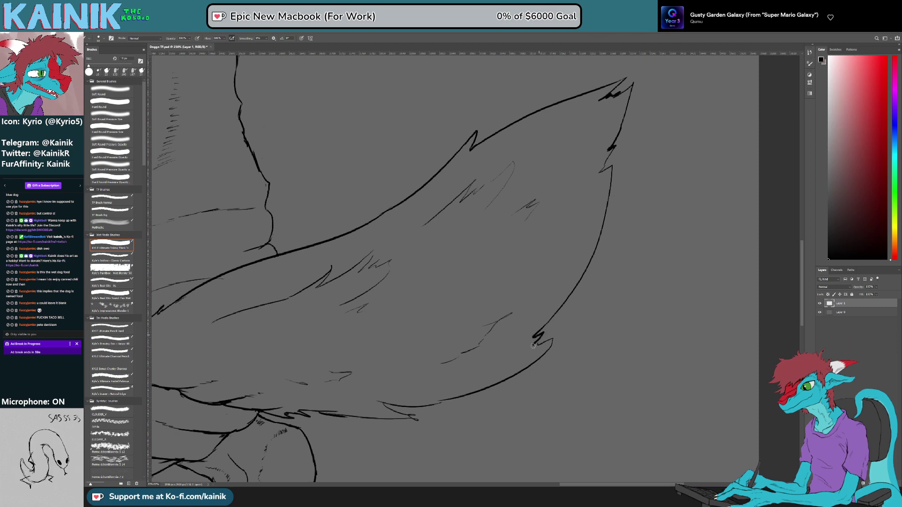
key(ctrl+z)
mouse_move(534, 345)
mouse_down()
mouse_move(551, 347)
mouse_move(606, 283)
mouse_up()
Step: Erase and re-ink the tuft on the tail's outer edge just below the tip
drag(722, 150, 489, 325)
key(e)
mouse_move(468, 266)
mouse_down()
mouse_move(483, 257)
mouse_move(477, 275)
mouse_up()
key(b)
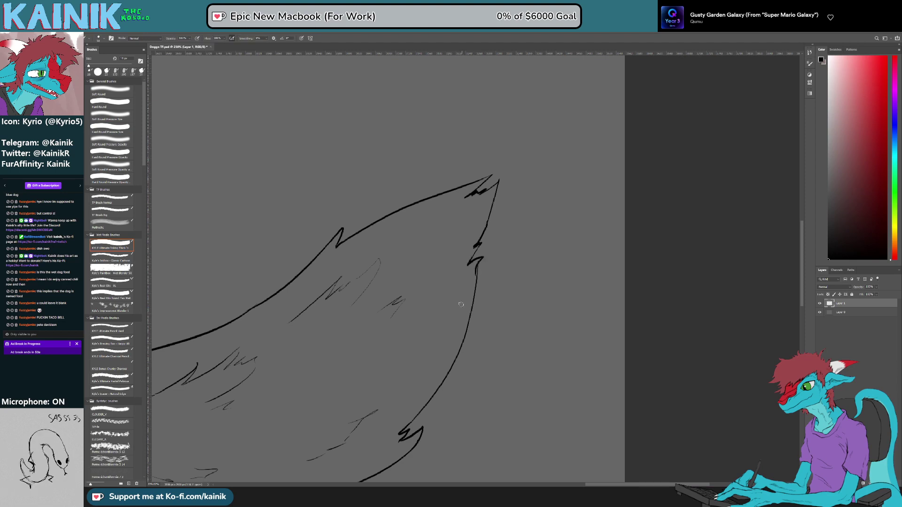
key(e)
key(b)
Step: Erase the thin fur lines on the tail's underside and redraw them as bold pointed spikes
scroll(527, 264, down, 3)
scroll(528, 263, left, 3)
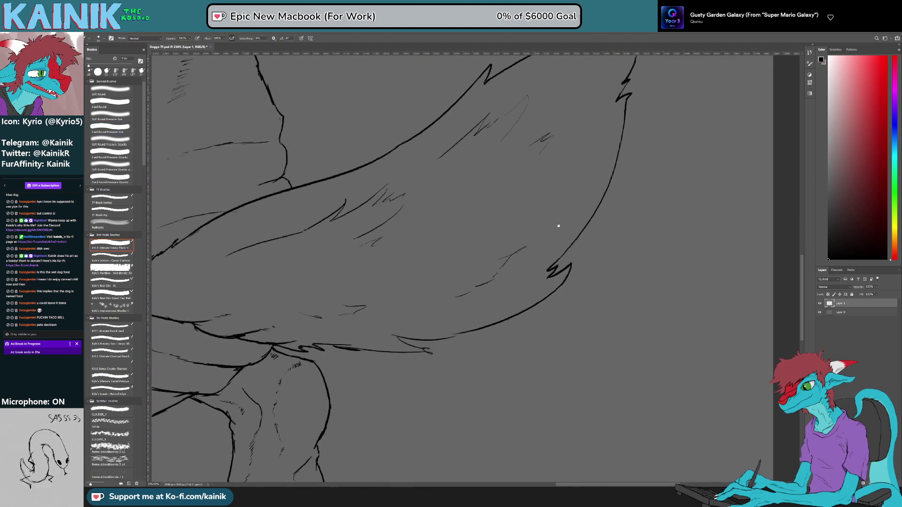
key(r)
drag(530, 282, 524, 240)
key(e)
mouse_move(513, 314)
mouse_down()
mouse_move(486, 342)
mouse_move(464, 335)
mouse_up()
key(b)
key(e)
key(b)
drag(504, 308, 475, 329)
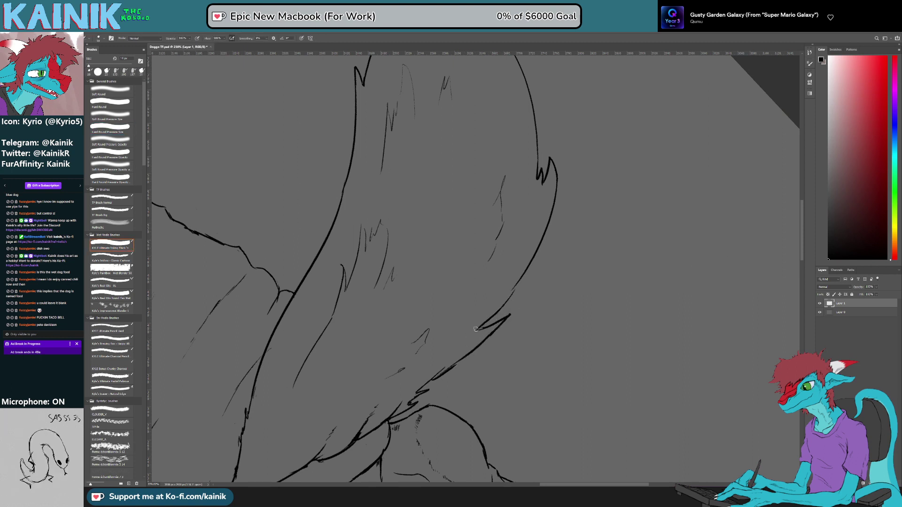
Step: Refine the tail's contour where it runs from the lower outer curve into the underside spikes
key(e)
key(b)
mouse_move(513, 292)
mouse_down()
mouse_move(502, 308)
mouse_move(521, 288)
mouse_up()
mouse_move(521, 288)
mouse_down()
mouse_move(510, 295)
mouse_move(518, 284)
mouse_up()
Step: Clean up the jagged tuft on the tail's lower outer curve and re-ink the contour running below it
mouse_move(558, 341)
mouse_down()
mouse_move(500, 358)
mouse_move(476, 422)
mouse_up()
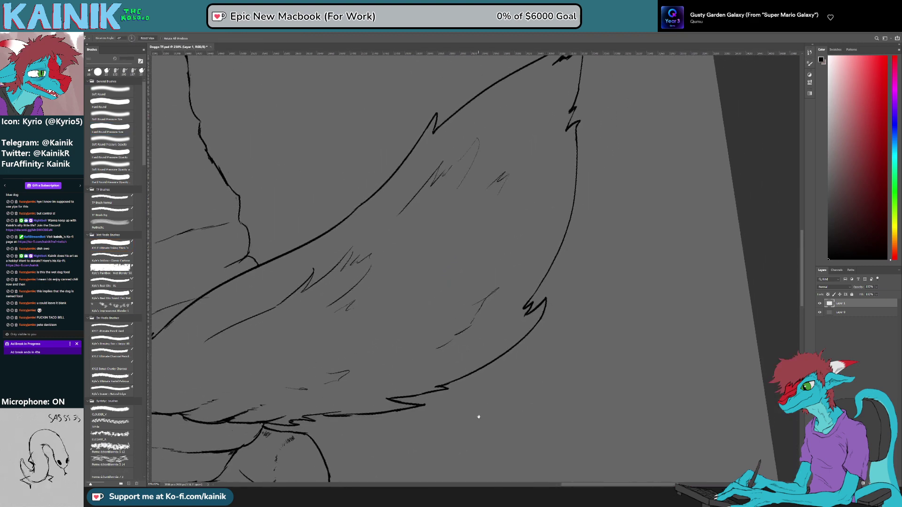
key(e)
drag(552, 301, 522, 344)
key(b)
drag(546, 299, 516, 347)
key(ctrl+z)
drag(546, 299, 508, 351)
key(e)
key(b)
Step: Re-ink the tail's long outer contour between the tuft near the tip and the lower tuft with a heavier line
mouse_move(572, 274)
mouse_down()
mouse_move(538, 331)
mouse_move(576, 314)
mouse_move(509, 376)
mouse_move(473, 387)
mouse_up()
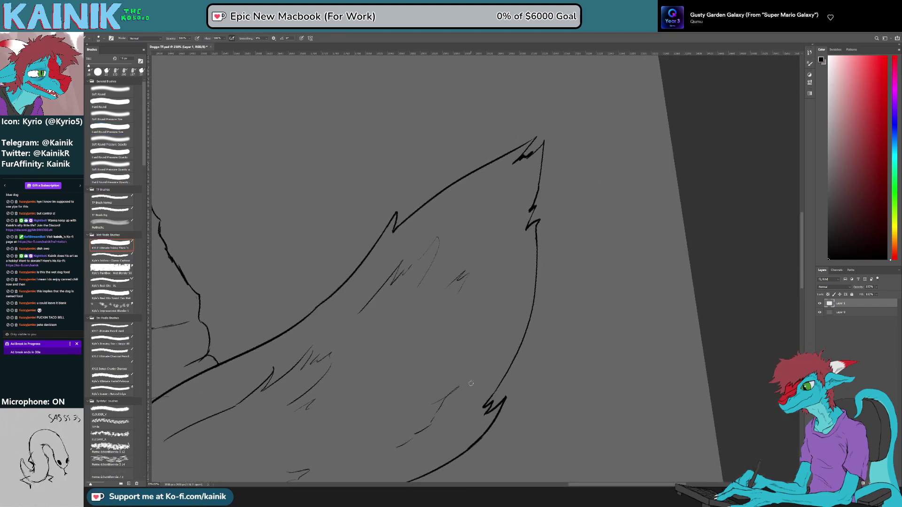
key(ctrl+0)
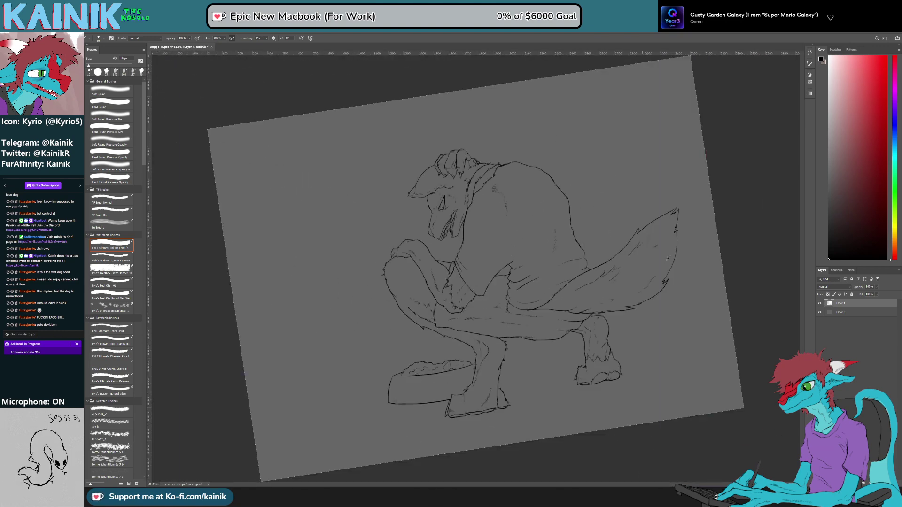
key(r)
drag(680, 284, 584, 302)
scroll(699, 302, up, 5)
scroll(579, 244, up, 2)
mouse_move(581, 159)
mouse_down()
mouse_move(495, 57)
mouse_move(260, 233)
mouse_move(264, 309)
mouse_up()
key(b)
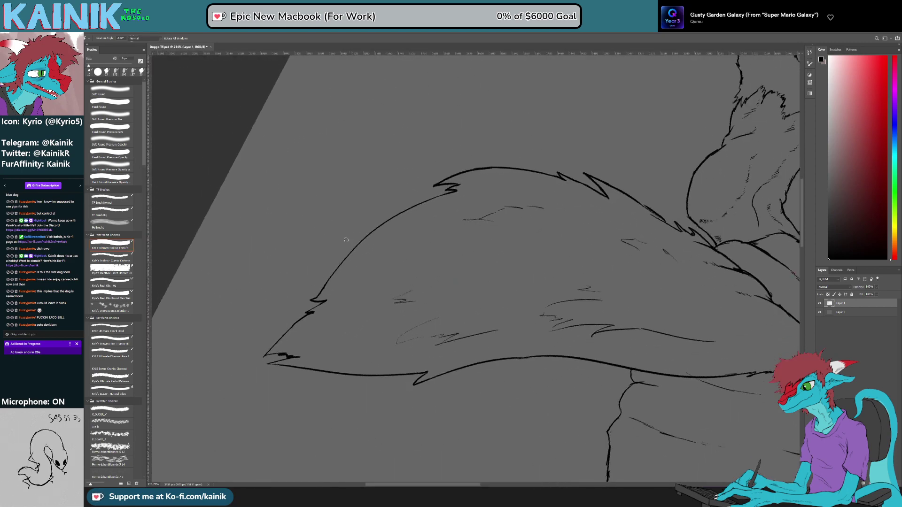
drag(325, 286, 371, 237)
key(ctrl+z)
drag(324, 286, 377, 231)
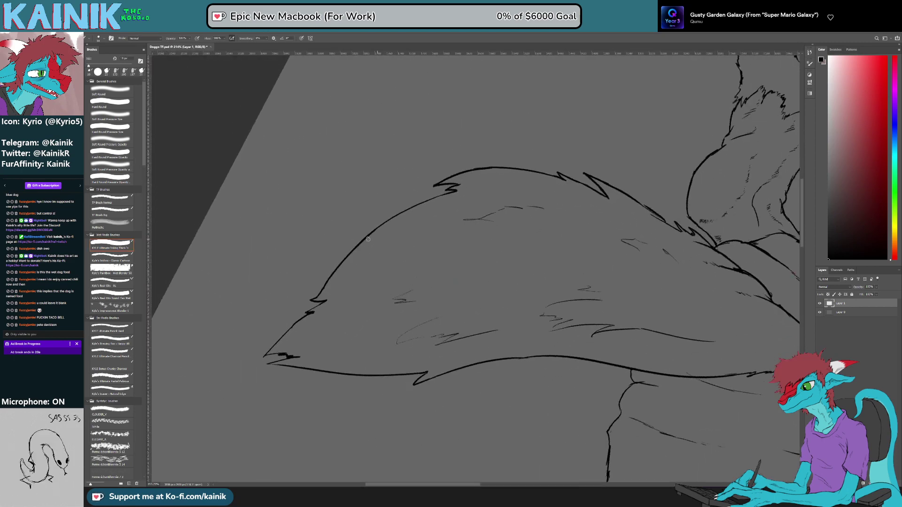
Step: Erase the heavy tuft at the tail's tip and redraw it as a cleaner zigzag closing the point
mouse_move(373, 276)
mouse_down()
mouse_move(464, 231)
mouse_move(502, 228)
mouse_up()
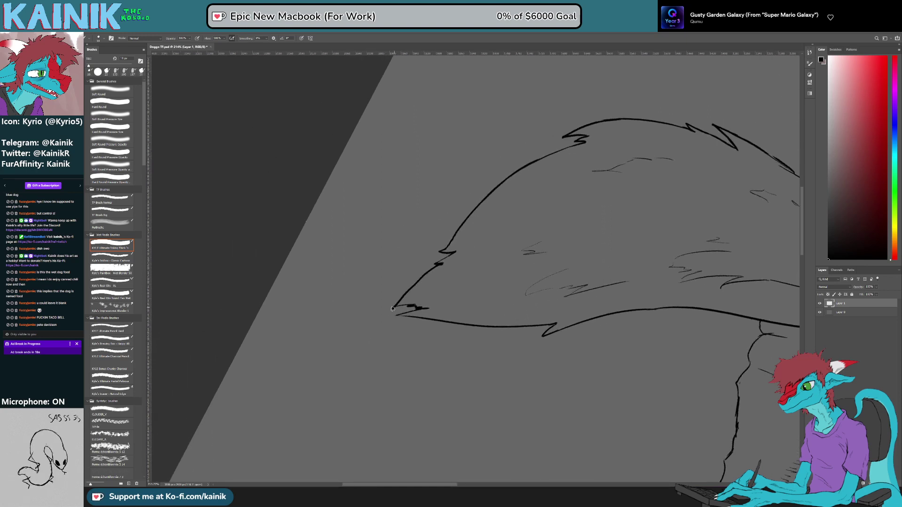
key(r)
drag(361, 347, 434, 400)
key(e)
drag(446, 345, 467, 324)
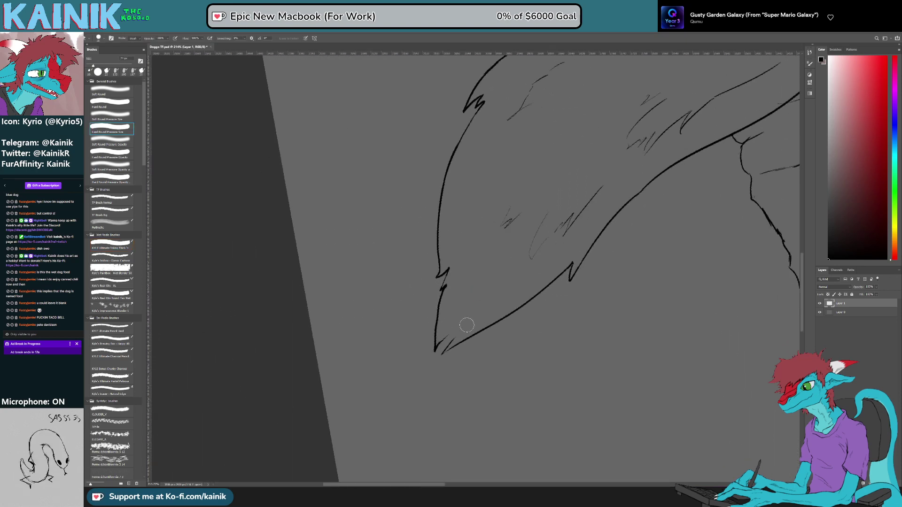
key(b)
key(b)
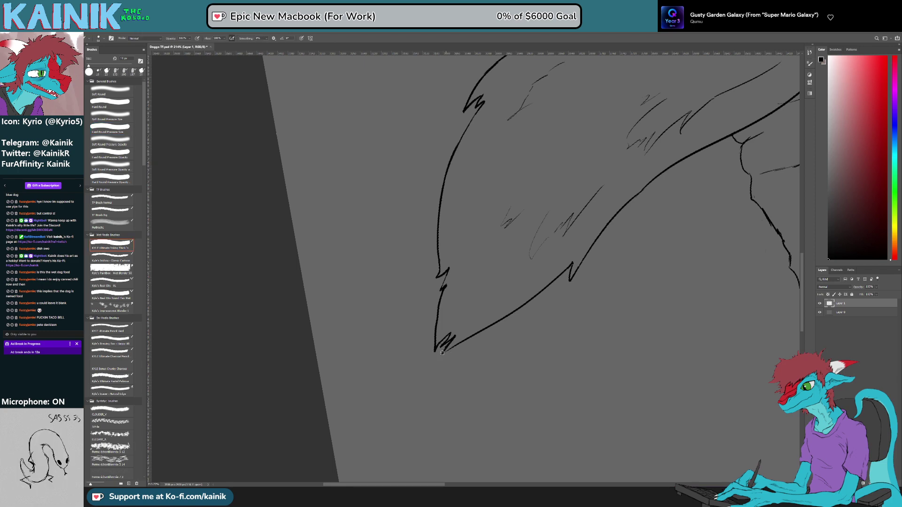
Step: Erase the faint fur stroke inside the tail's upper part and replace it with bold zigzag fur marks
key(r)
drag(604, 363, 403, 229)
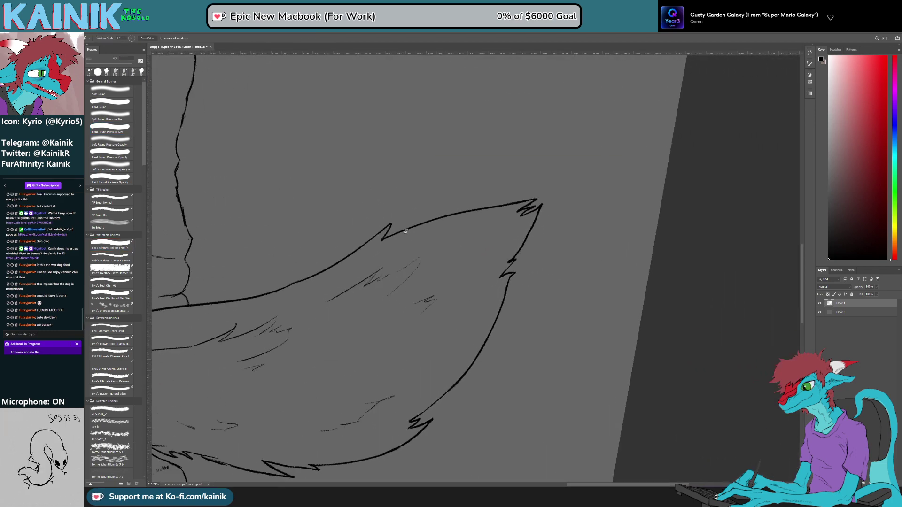
key(b)
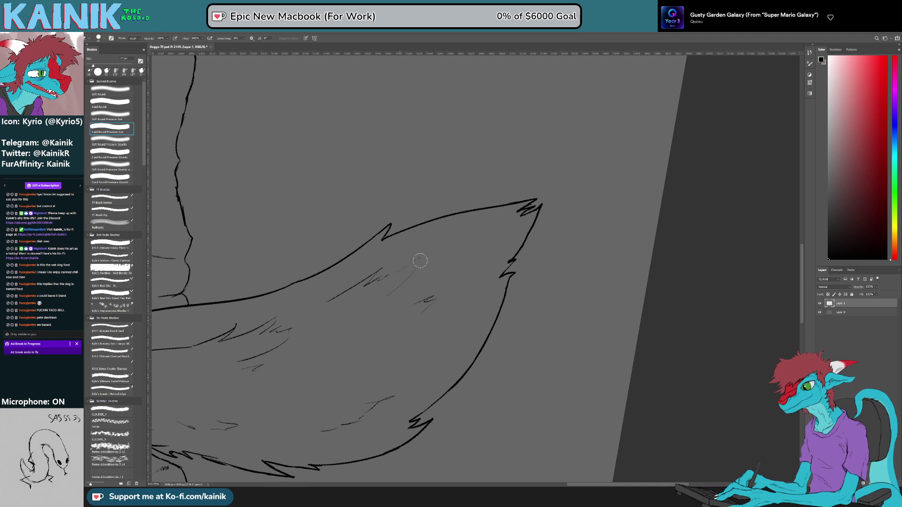
mouse_move(420, 267)
mouse_down()
mouse_move(435, 263)
mouse_move(423, 279)
mouse_up()
drag(386, 346, 509, 318)
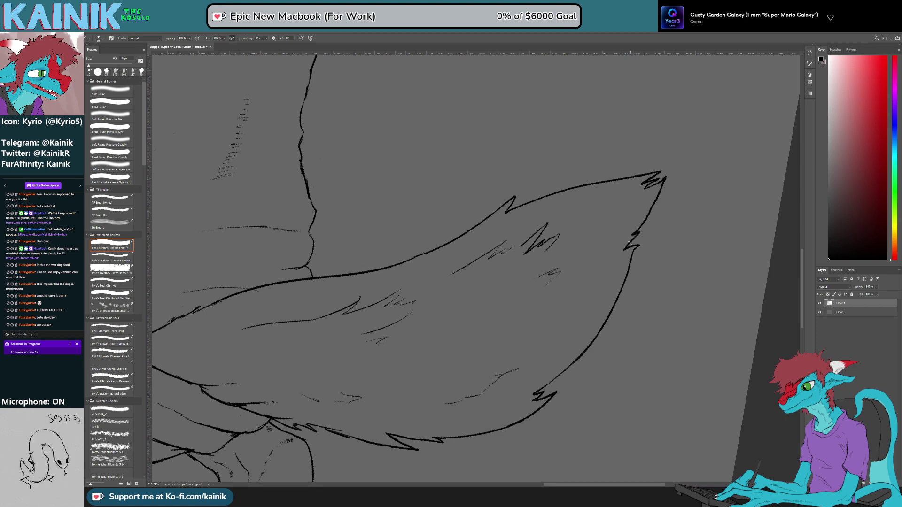
Step: Examine the tail's inked outline up close and against the whole character with the canvas upright
drag(658, 342, 600, 262)
drag(576, 347, 607, 314)
key(r)
scroll(509, 345, down, 6)
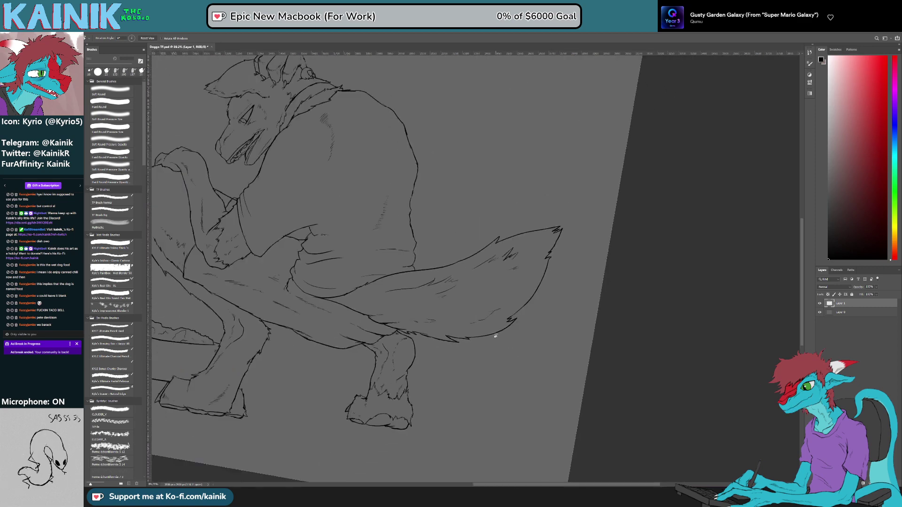
mouse_move(647, 399)
mouse_down()
mouse_move(664, 356)
mouse_move(489, 379)
mouse_move(462, 374)
mouse_move(433, 324)
mouse_up()
scroll(658, 358, down, 3)
scroll(506, 389, up, 7)
scroll(479, 398, up, 4)
key(b)
mouse_move(540, 278)
mouse_down()
mouse_move(391, 337)
mouse_move(419, 330)
mouse_move(451, 367)
mouse_up()
key(b)
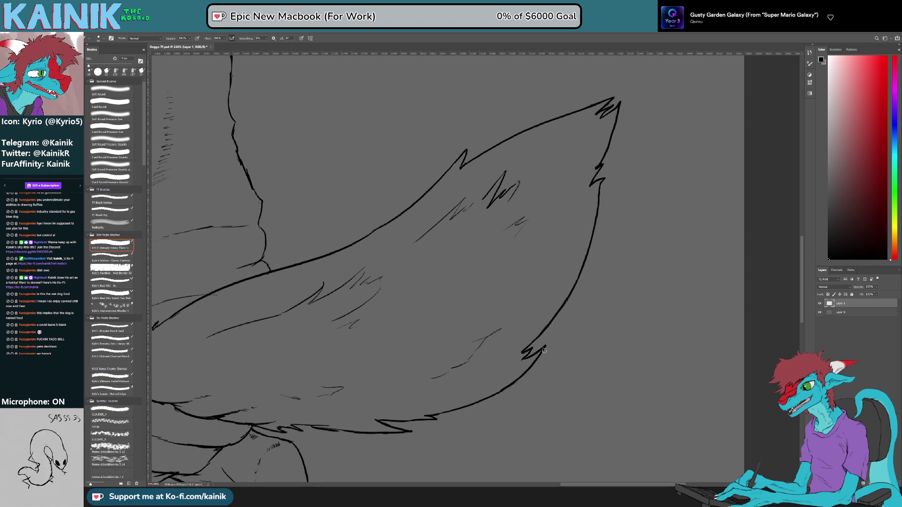
scroll(545, 349, down, 8)
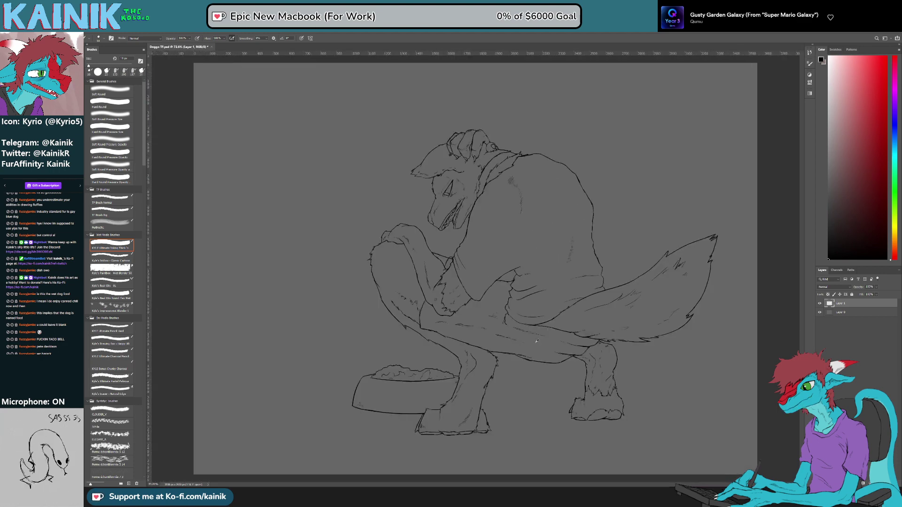
scroll(537, 341, up, 3)
mouse_move(536, 342)
mouse_down()
mouse_move(444, 388)
mouse_move(447, 302)
mouse_move(449, 354)
mouse_up()
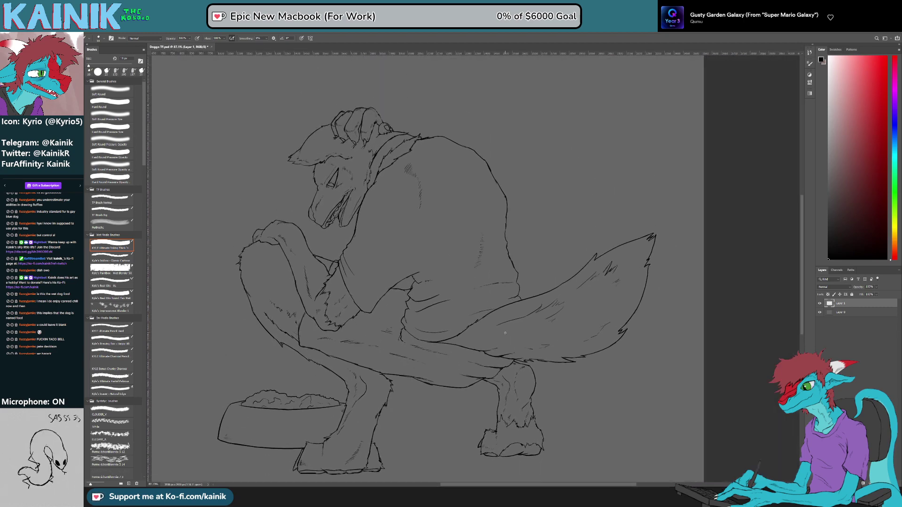
Step: Touch up the sleeve's underside line and re-ink the short crease where it meets the shirt's front
scroll(506, 333, up, 6)
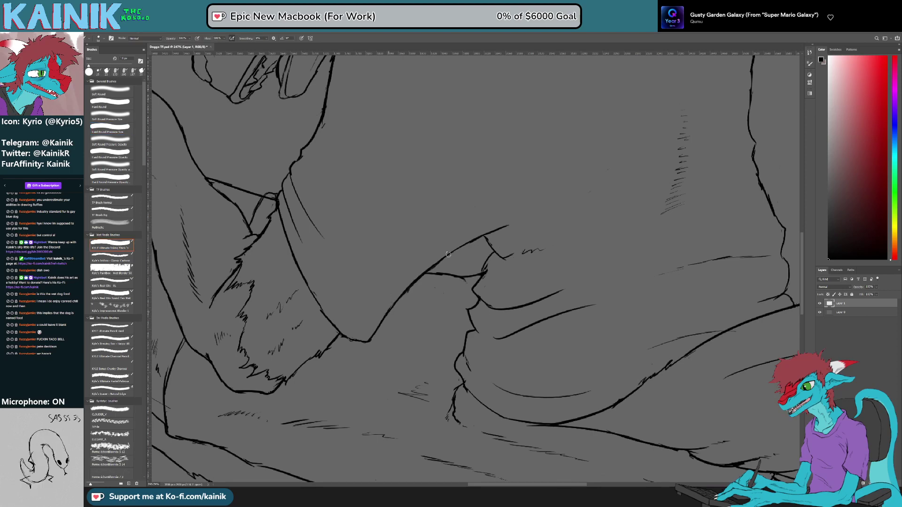
key(e)
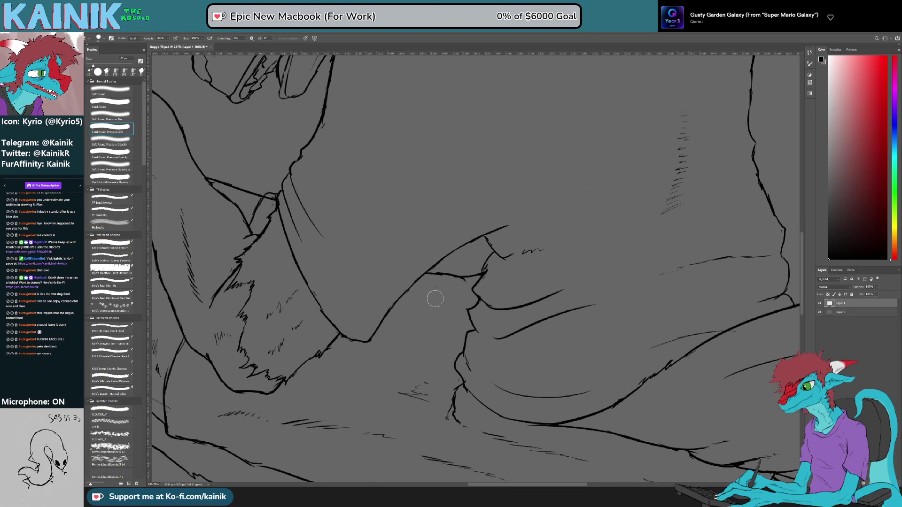
key(b)
drag(407, 295, 389, 314)
key(ctrl+z)
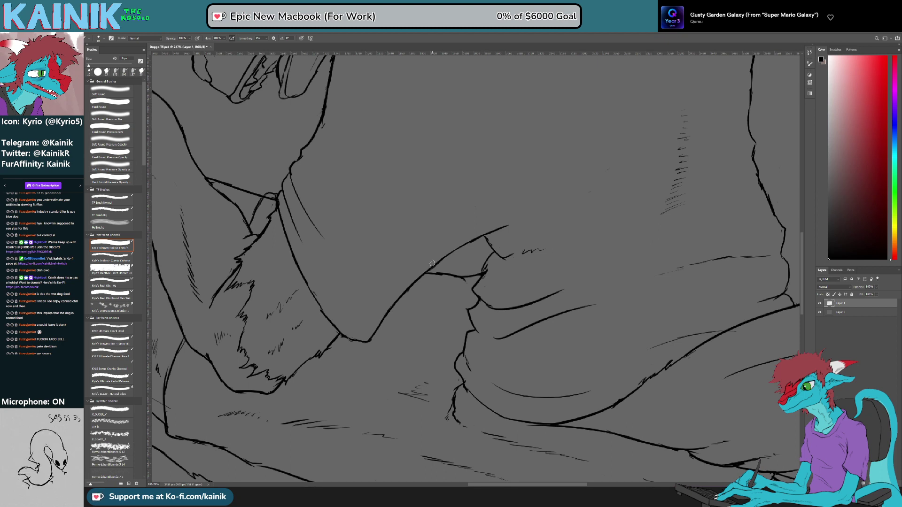
scroll(539, 290, up, 2)
key(e)
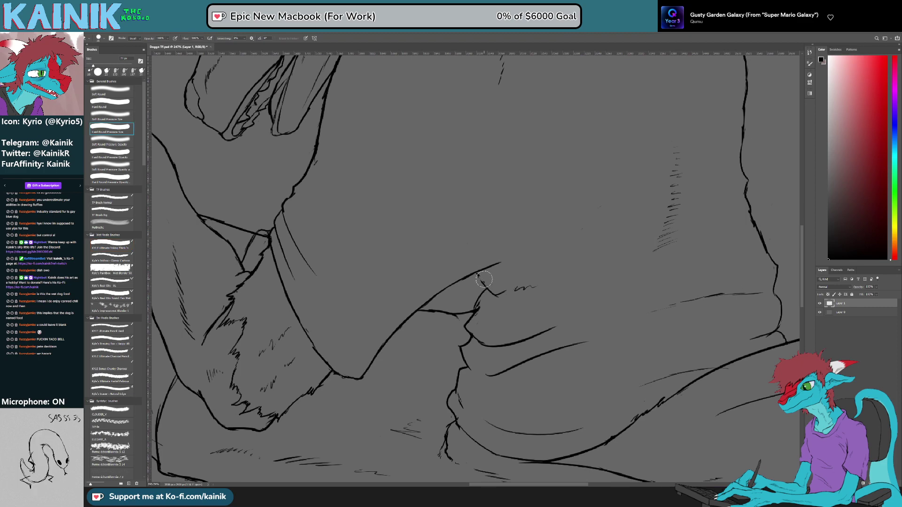
key(b)
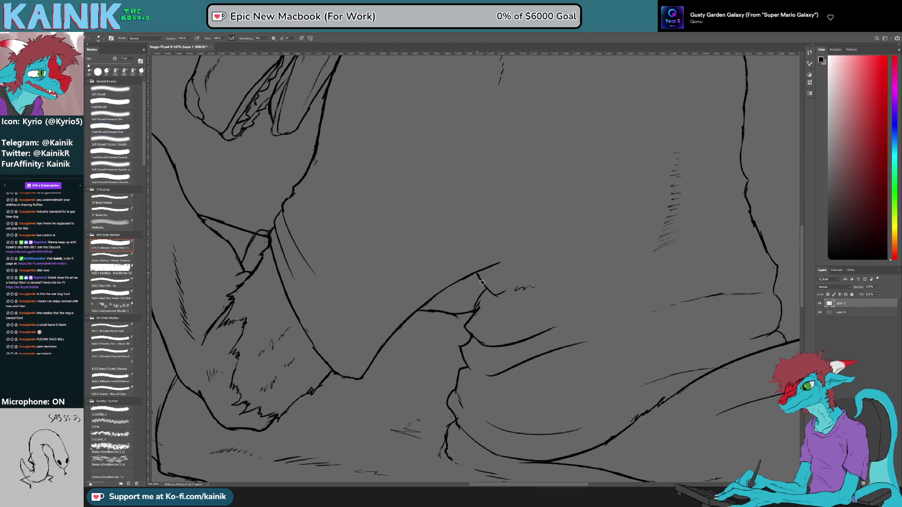
Step: Erase rough spots on the shirt's back contour and re-ink its middle stretch, undoing the last stroke
scroll(428, 333, down, 5)
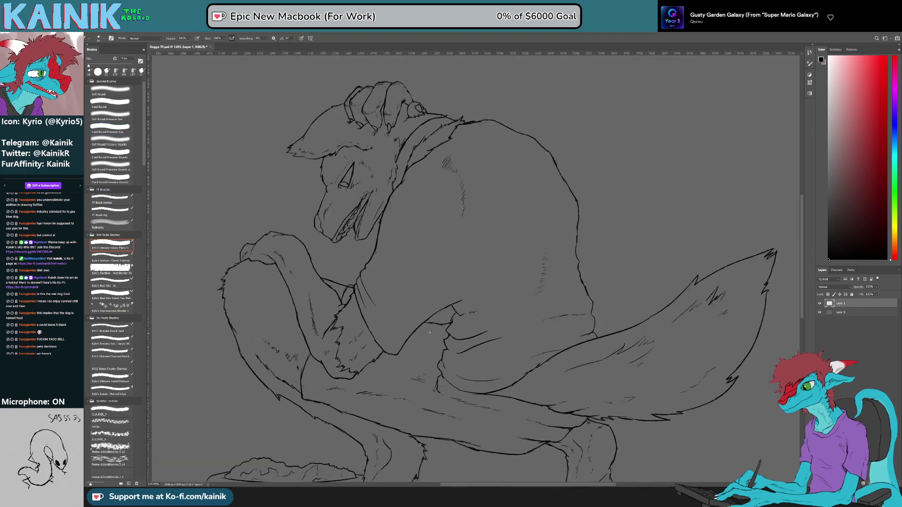
scroll(599, 231, up, 5)
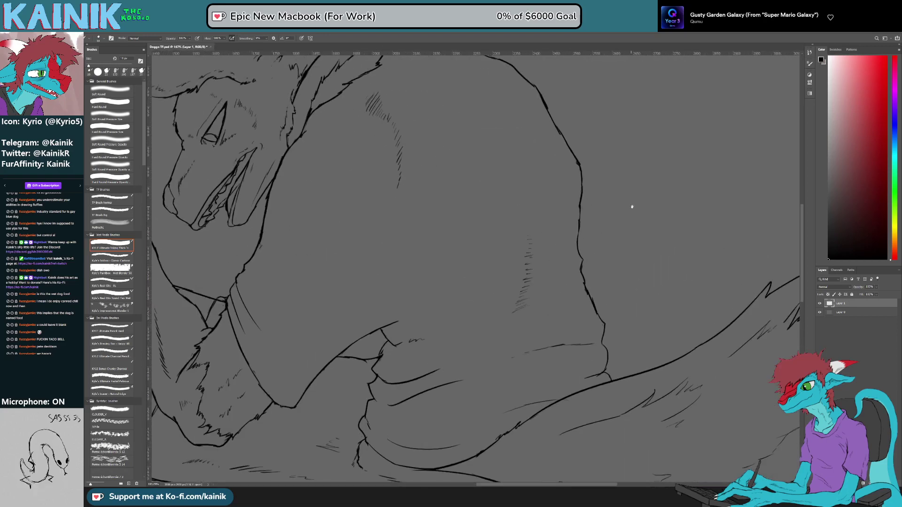
key(r)
drag(583, 352, 545, 450)
key(e)
mouse_move(434, 305)
mouse_down()
mouse_move(429, 313)
mouse_move(461, 275)
mouse_move(429, 310)
mouse_up()
key(b)
key(e)
key(b)
drag(460, 267, 422, 325)
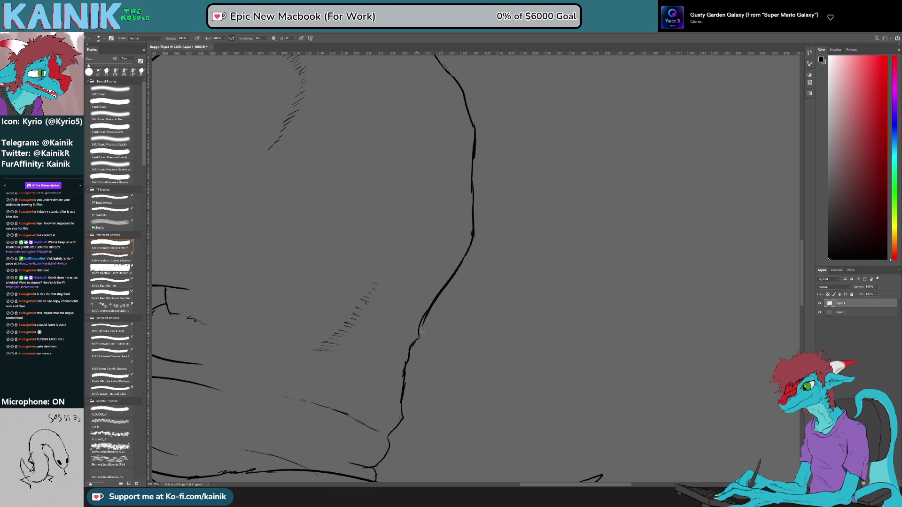
key(ctrl+z)
Step: Clean up and re-ink the shirt's lower back contour down to the hem above the tail
key(e)
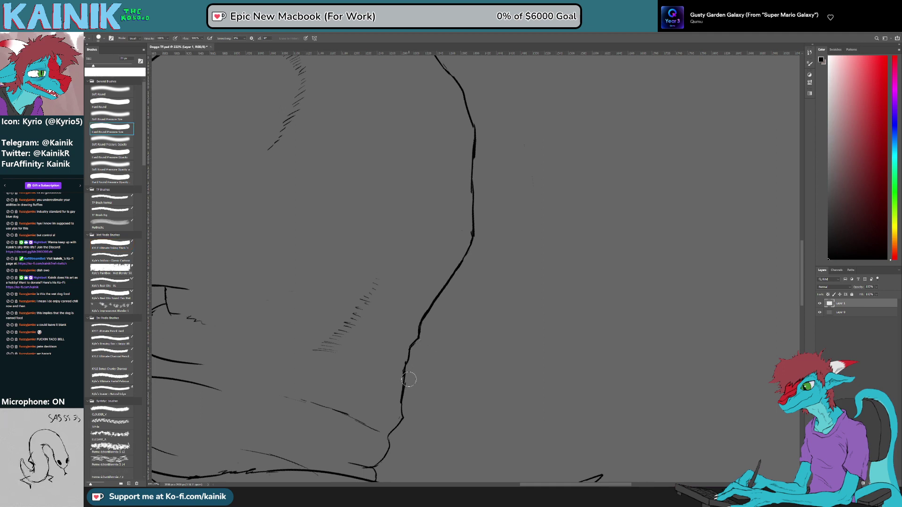
key(b)
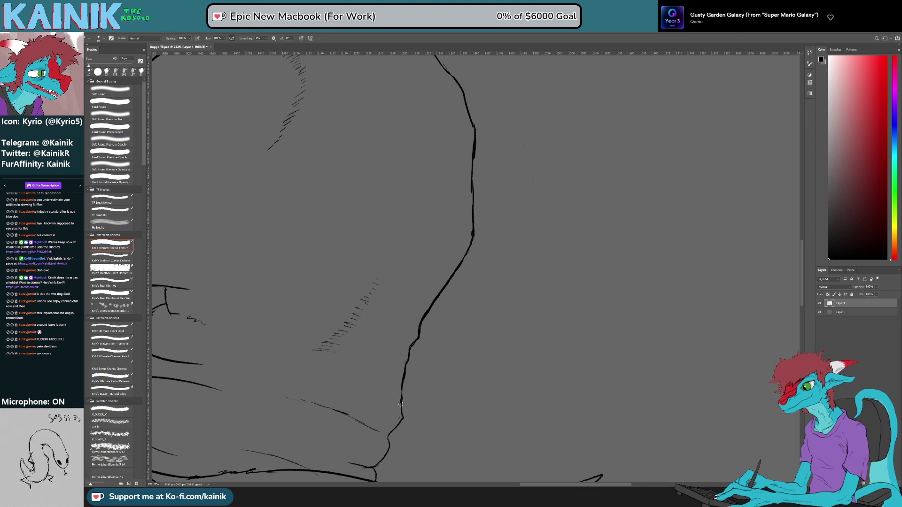
drag(393, 417, 451, 323)
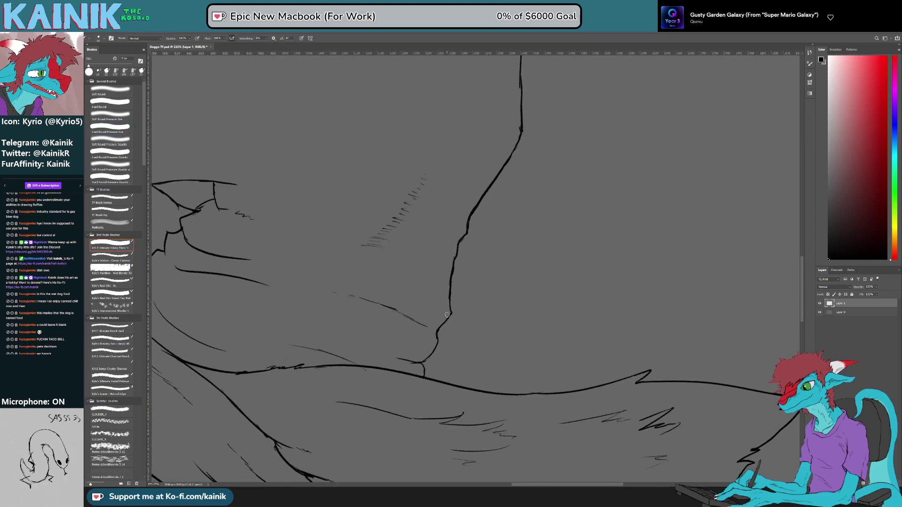
key(r)
mouse_move(447, 315)
mouse_down()
mouse_move(584, 312)
mouse_move(548, 186)
mouse_up()
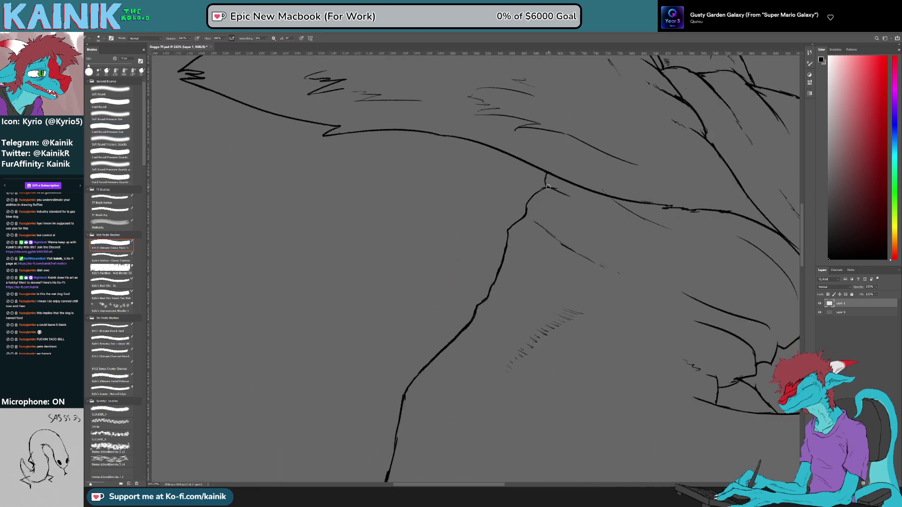
Step: Erase the rough line ends at the shirt's hem corner where it meets the tail
key(e)
drag(590, 334, 425, 390)
key(b)
key(e)
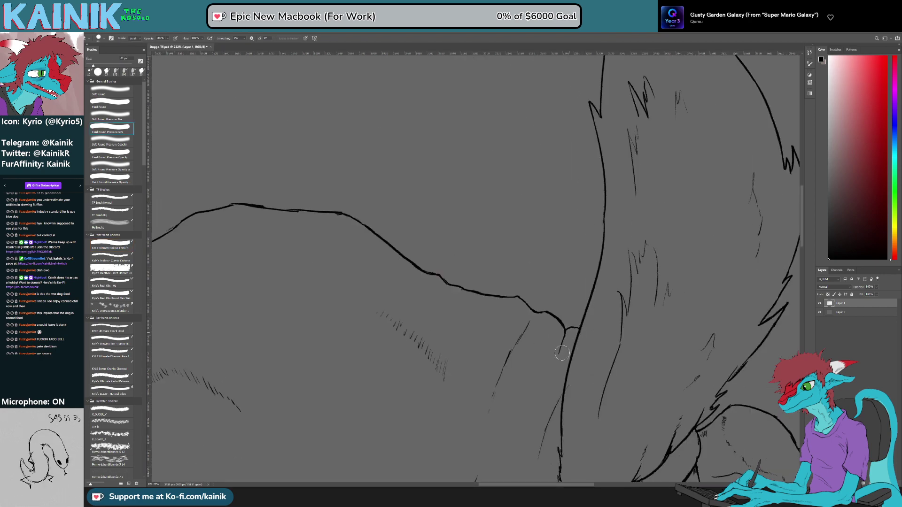
drag(569, 339, 566, 349)
key(b)
Step: Rotate the canvas and smooth the uneven edges along the bend in the shirt's middle back contour
key(r)
drag(616, 328, 450, 437)
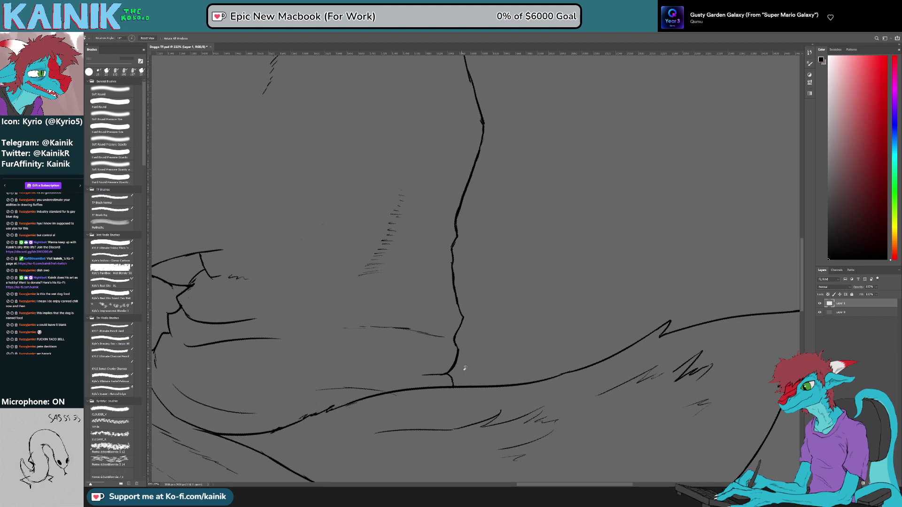
scroll(507, 244, down, 8)
scroll(511, 145, up, 11)
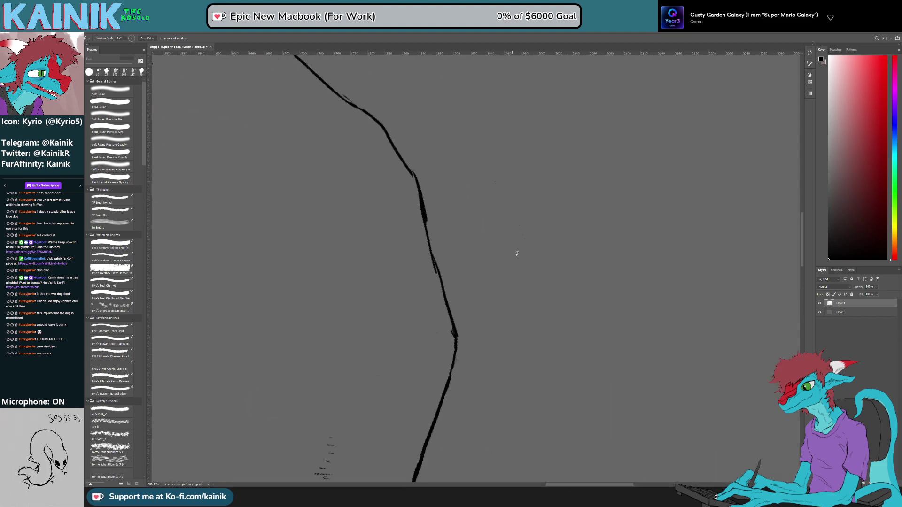
key(b)
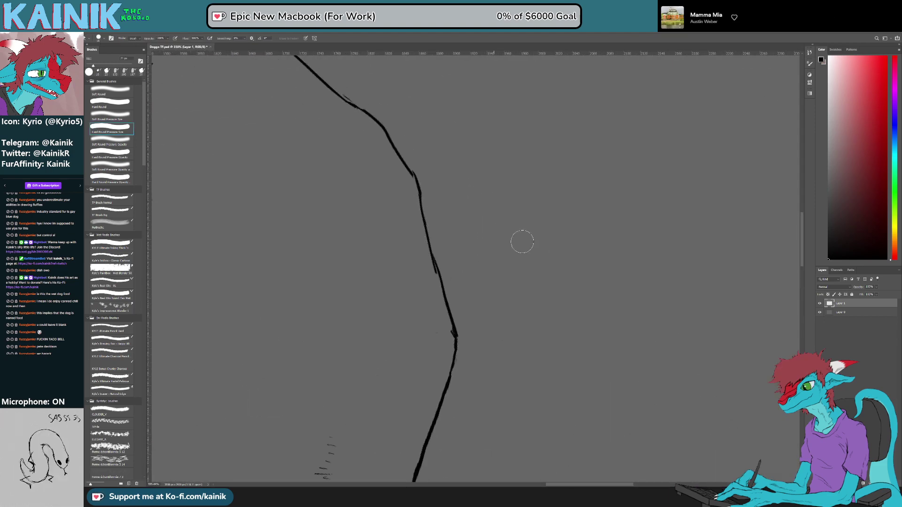
mouse_move(424, 257)
mouse_down()
mouse_move(433, 277)
mouse_move(428, 320)
mouse_move(435, 337)
mouse_move(434, 254)
mouse_move(450, 342)
mouse_up()
key(b)
key(e)
key(b)
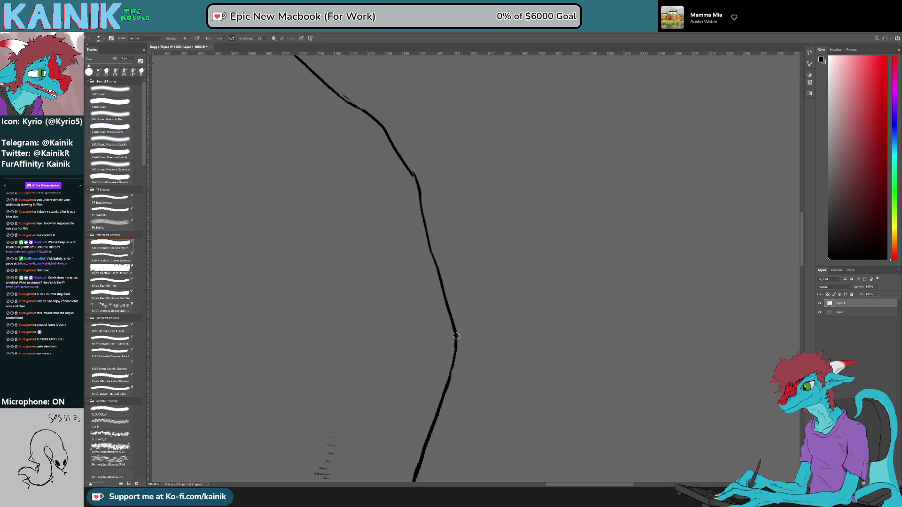
Step: Touch up the shirt's upper back contour with the canvas returned upright, and save the document
scroll(496, 311, down, 3)
scroll(436, 201, up, 3)
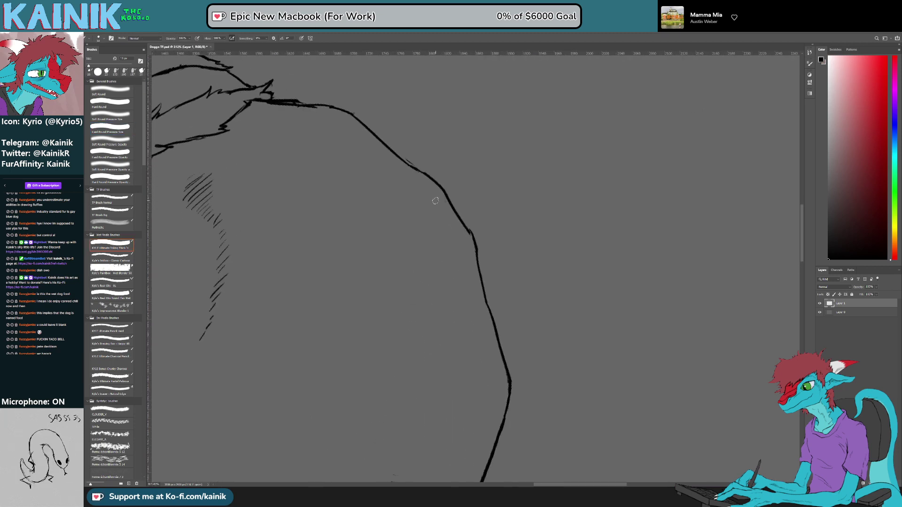
key(e)
mouse_move(409, 152)
mouse_down()
mouse_move(416, 158)
mouse_move(326, 296)
mouse_move(383, 386)
mouse_up()
key(b)
key(r)
drag(446, 275, 434, 288)
scroll(435, 288, down, 6)
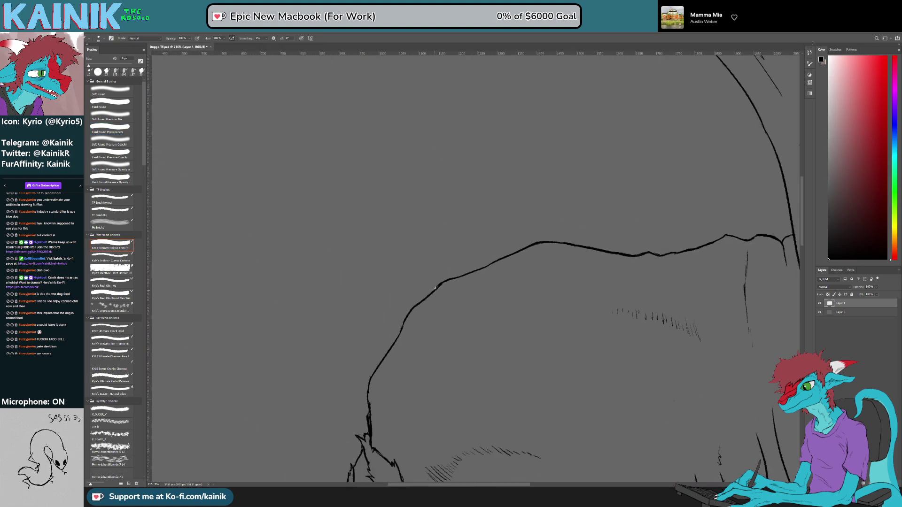
key(r)
drag(573, 337, 398, 405)
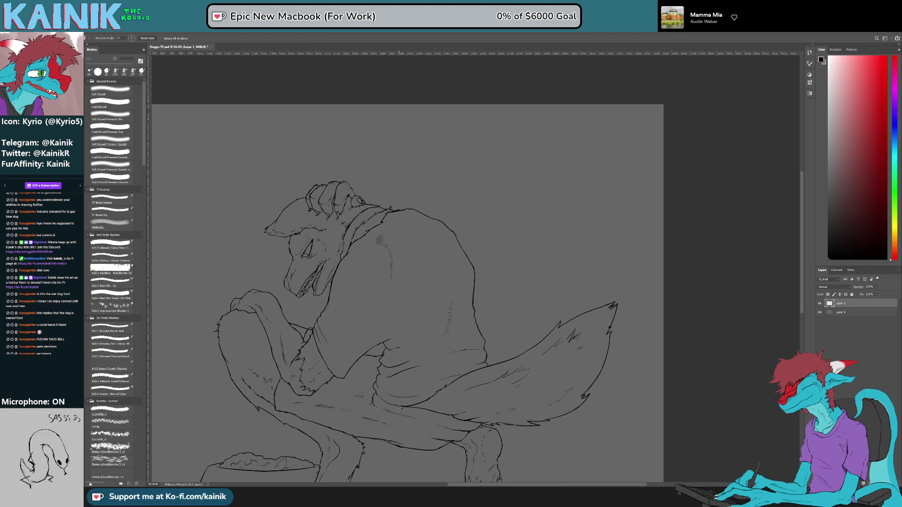
key(ctrl+s)
Step: Clean up the small lines between the forearm and the shirt's front below the muzzle
scroll(394, 403, down, 2)
scroll(460, 383, up, 3)
key(e)
key(b)
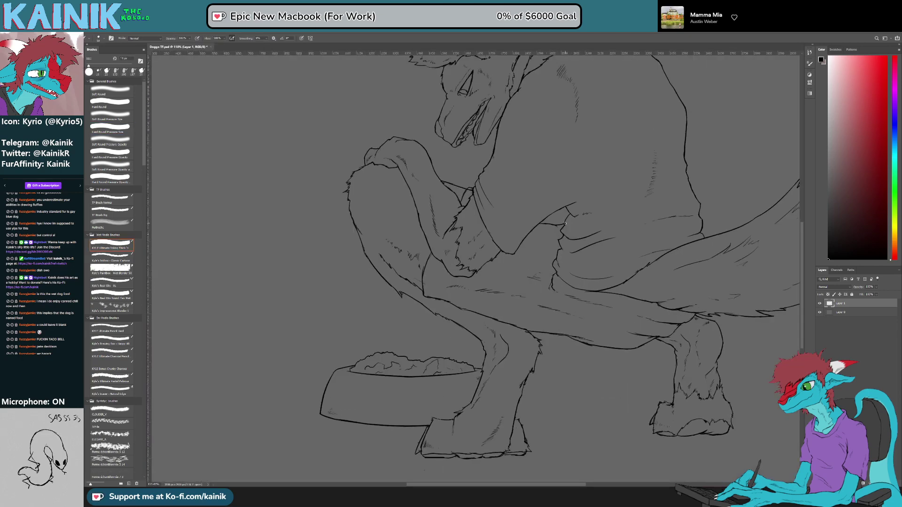
scroll(403, 171, up, 2)
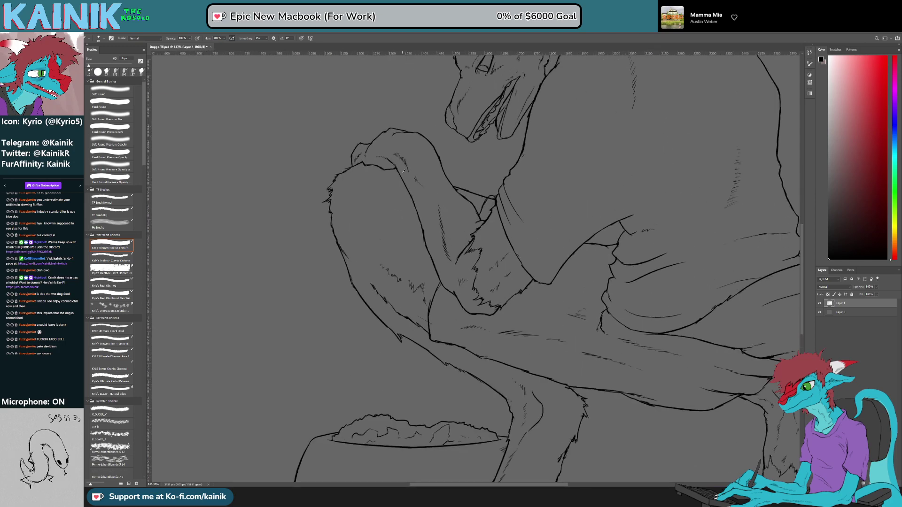
key(e)
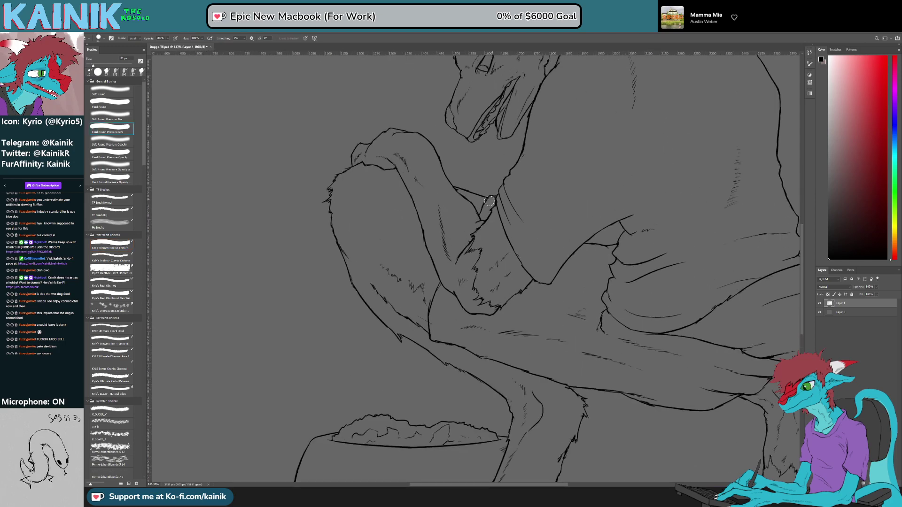
mouse_move(531, 149)
mouse_down()
mouse_move(502, 224)
mouse_move(505, 214)
mouse_up()
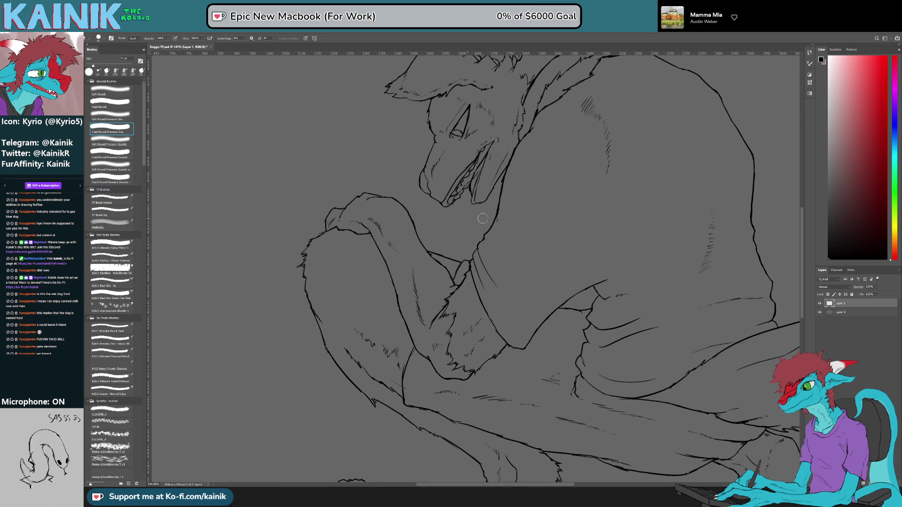
key(b)
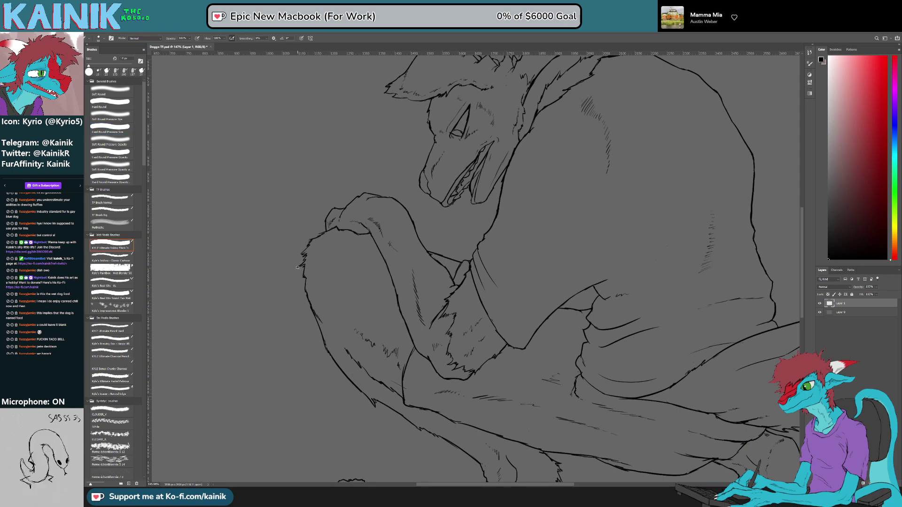
Step: Clean up and re-ink the front leg's contour near the bowl and its junction with the thigh's underside
scroll(306, 250, down, 6)
scroll(400, 449, up, 5)
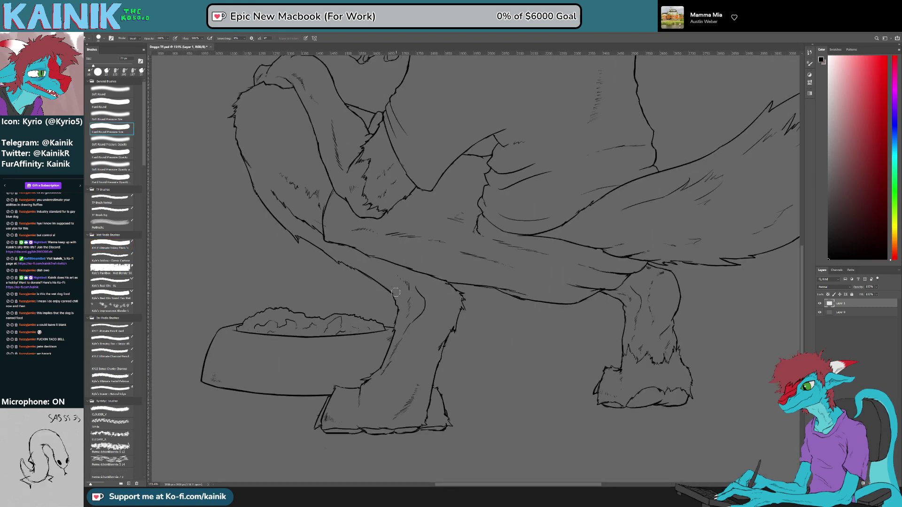
key(e)
key(b)
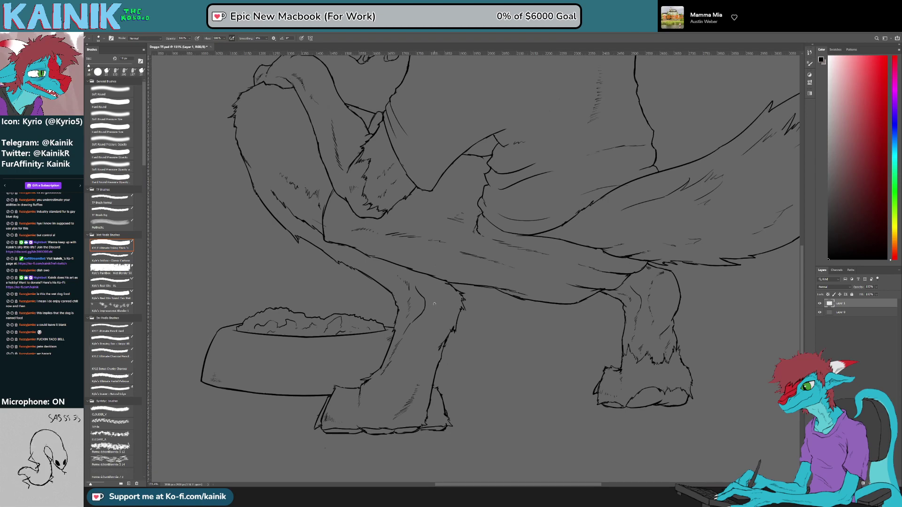
scroll(435, 304, down, 3)
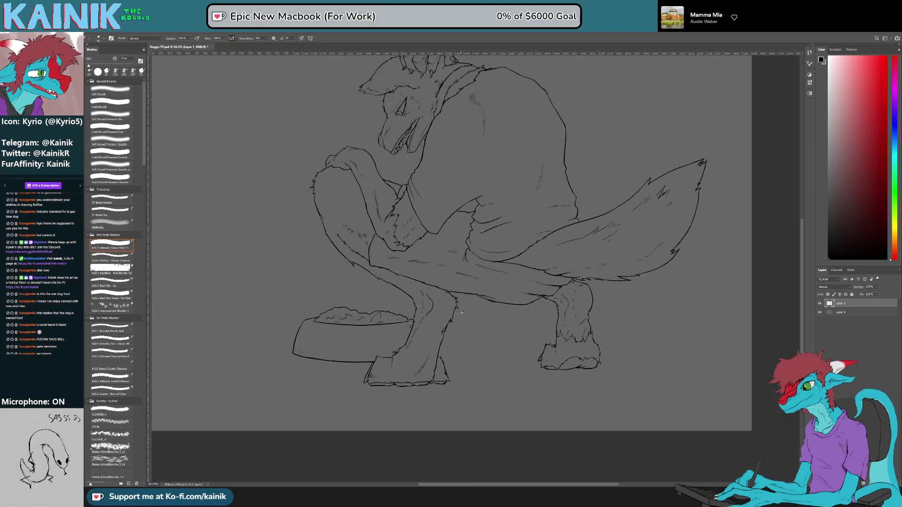
scroll(463, 311, up, 3)
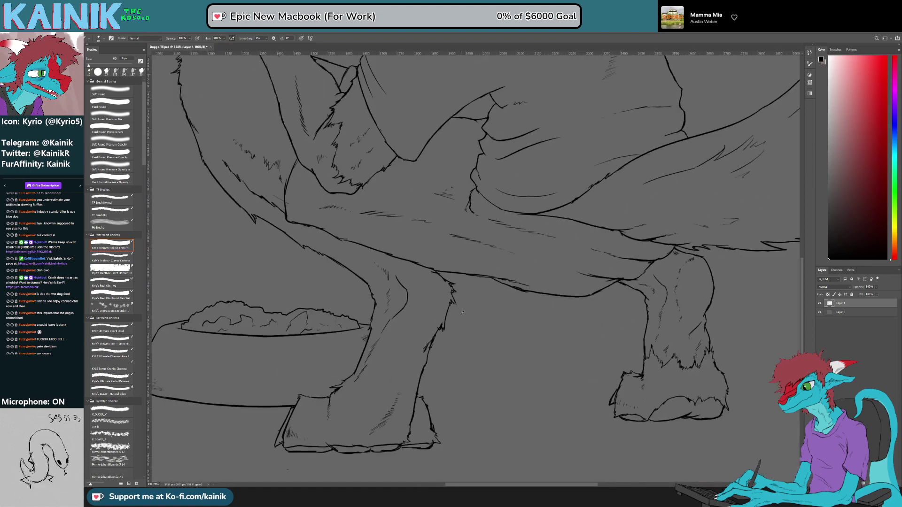
key(e)
key(b)
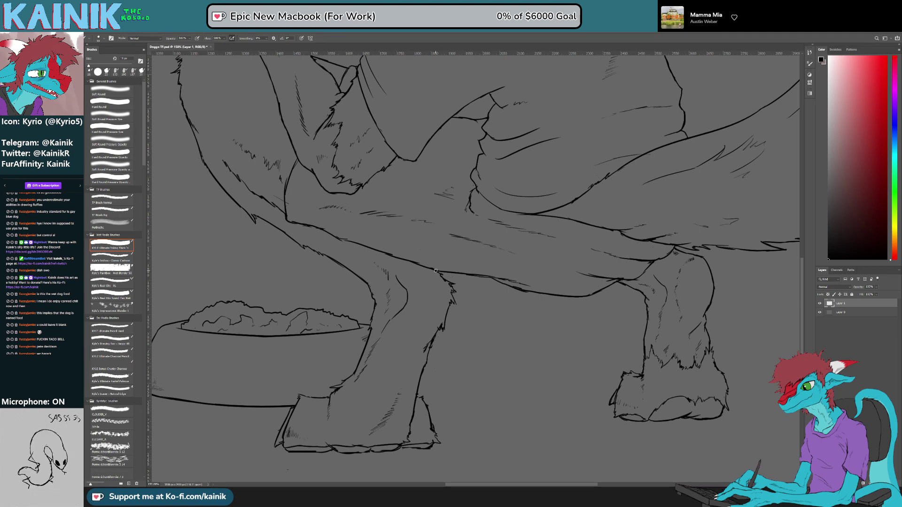
Step: Fill the bottom background layer with white
scroll(435, 271, down, 5)
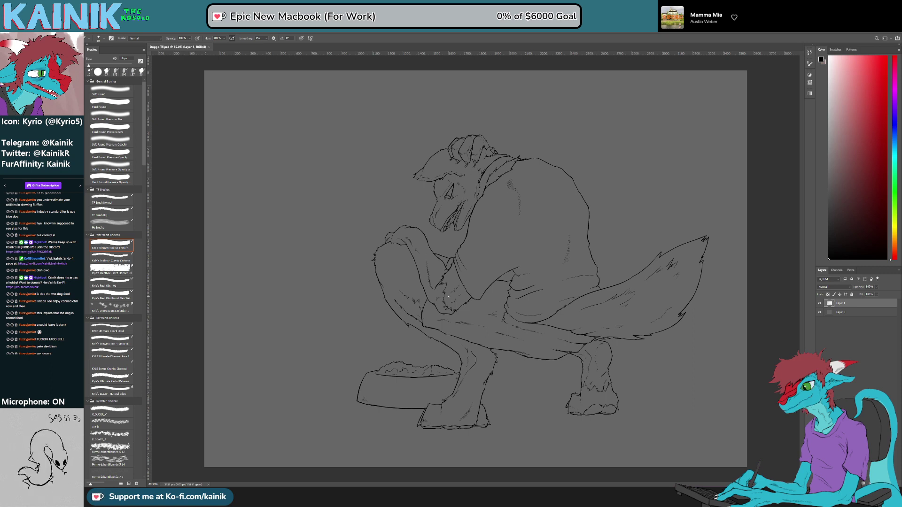
click(866, 313)
click(828, 56)
key(g)
key(g)
click(346, 296)
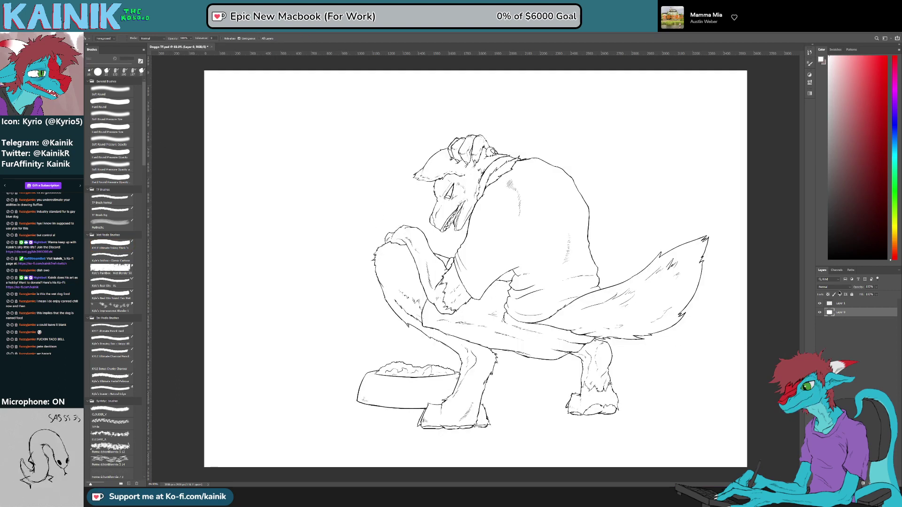
Step: Rename the inked layer Lineart, add a layer named Colour beneath it, and make the Lineart layer active
double_click(843, 306)
text(Lineart)
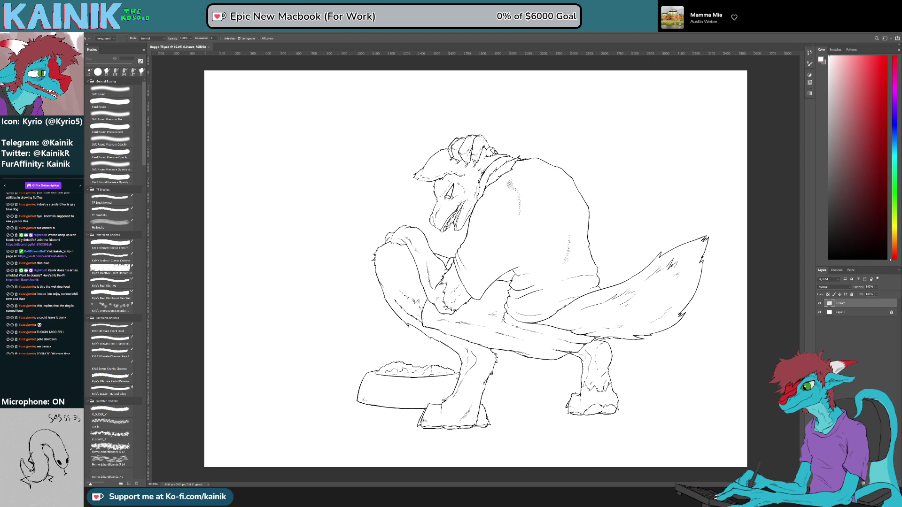
drag(849, 321, 845, 314)
text(Colour)
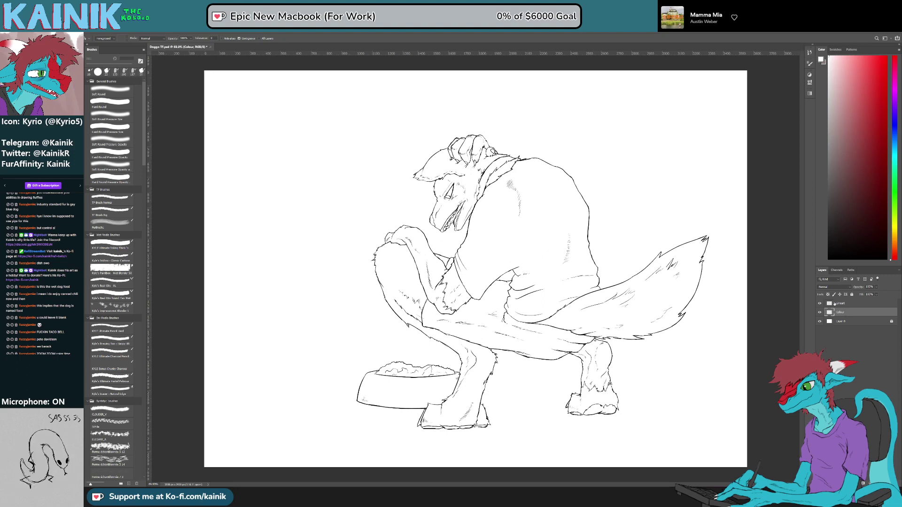
click(883, 305)
key(b)
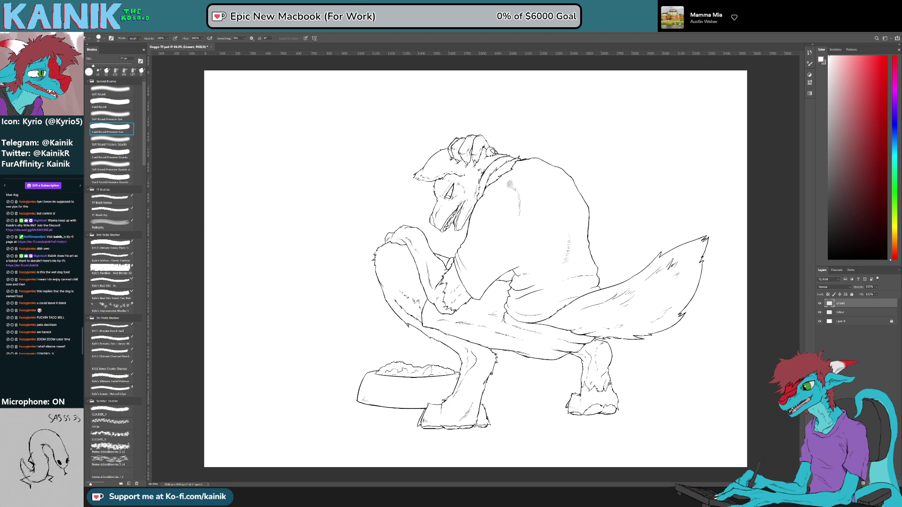
key(w)
click(585, 137)
key(ctrl+d)
key(m)
drag(509, 114, 587, 118)
Step: Try a short black ink stroke on top of the knuckle of the hand on the head and undo it
scroll(451, 172, up, 3)
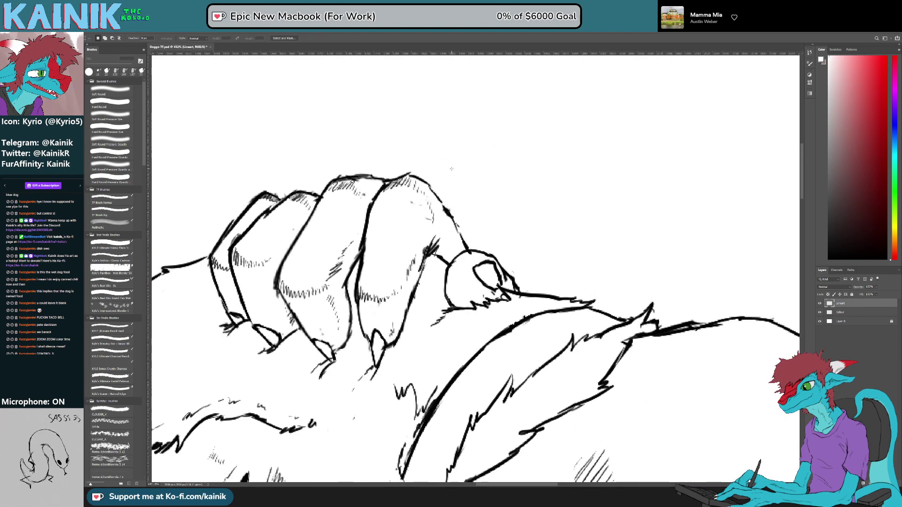
key(b)
drag(404, 175, 414, 177)
key(ctrl+z)
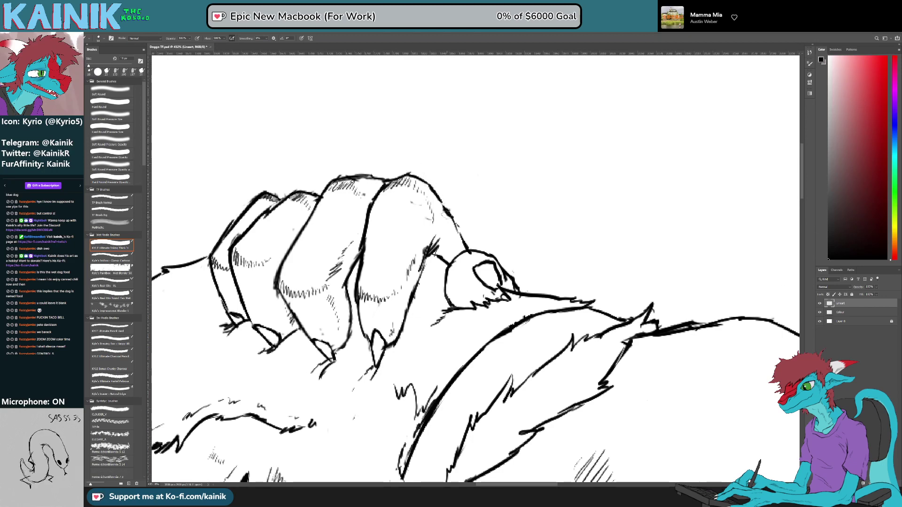
Step: Examine the outline from the hand along the collar and down the shirt's back for gaps
drag(529, 284, 432, 271)
key(e)
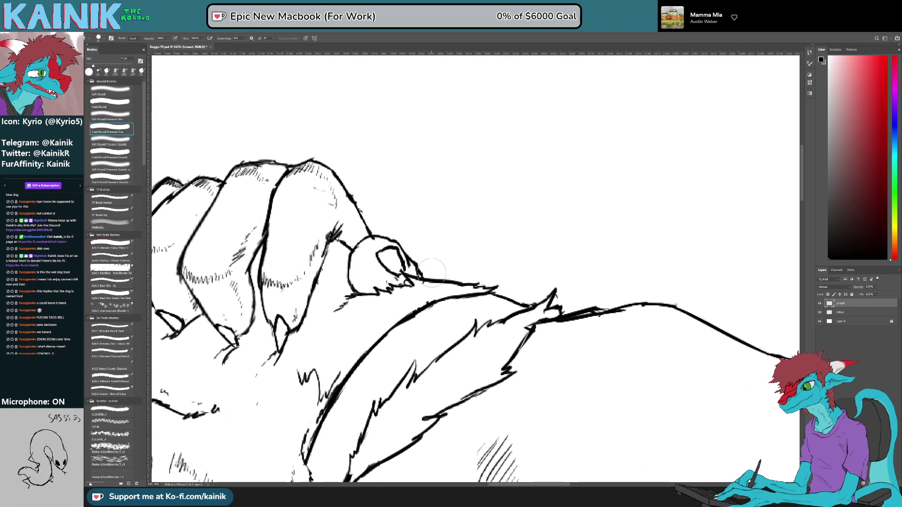
drag(604, 339, 515, 305)
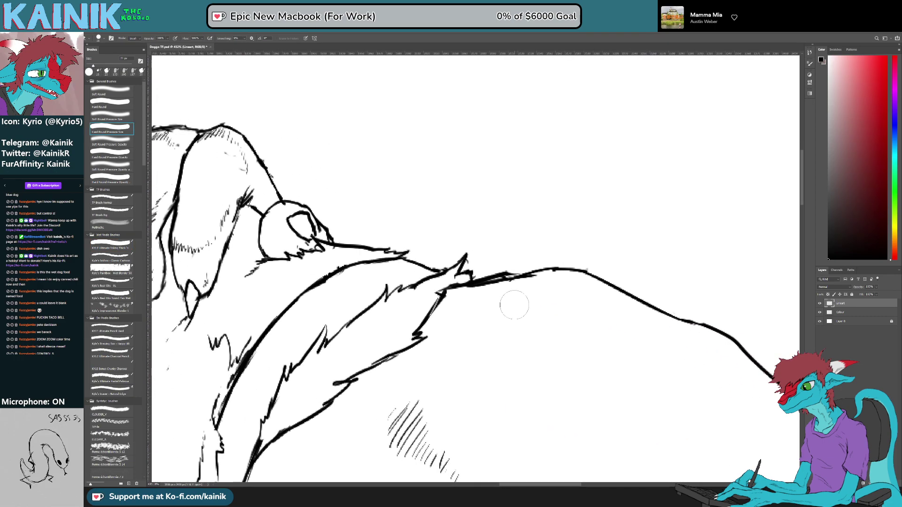
scroll(516, 308, down, 5)
drag(556, 365, 514, 141)
drag(544, 232, 535, 101)
mouse_move(604, 465)
mouse_down()
mouse_move(562, 198)
mouse_move(511, 222)
mouse_up()
Step: Select the blank area around the character and bowl with the magic wand and refine it into a clean silhouette selection
click(79, 75)
click(447, 427)
scroll(539, 363, down, 5)
scroll(537, 363, down, 3)
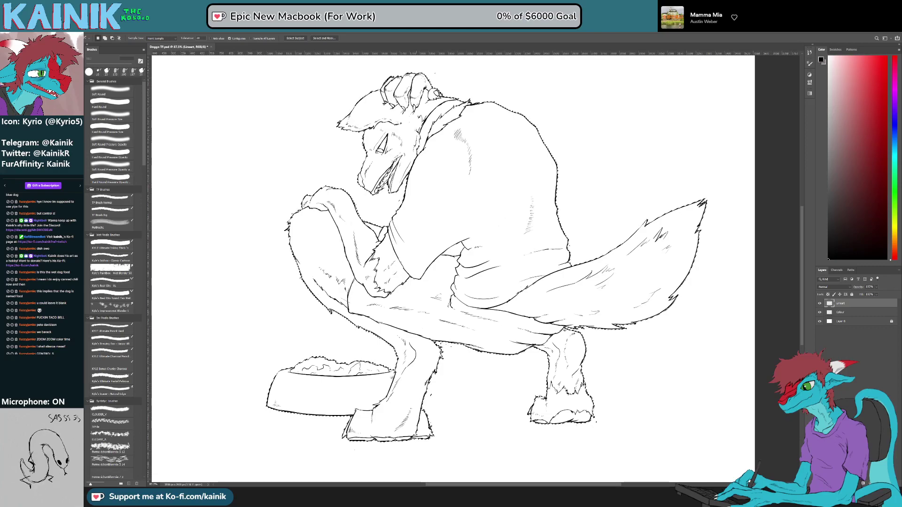
scroll(410, 388, up, 5)
mouse_move(530, 401)
mouse_down()
mouse_move(423, 228)
mouse_move(433, 239)
mouse_up()
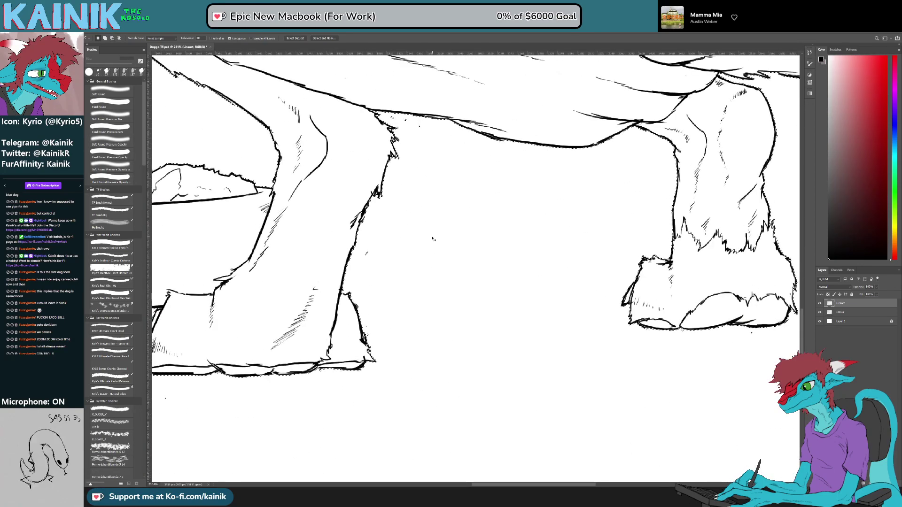
key(shift+F5)
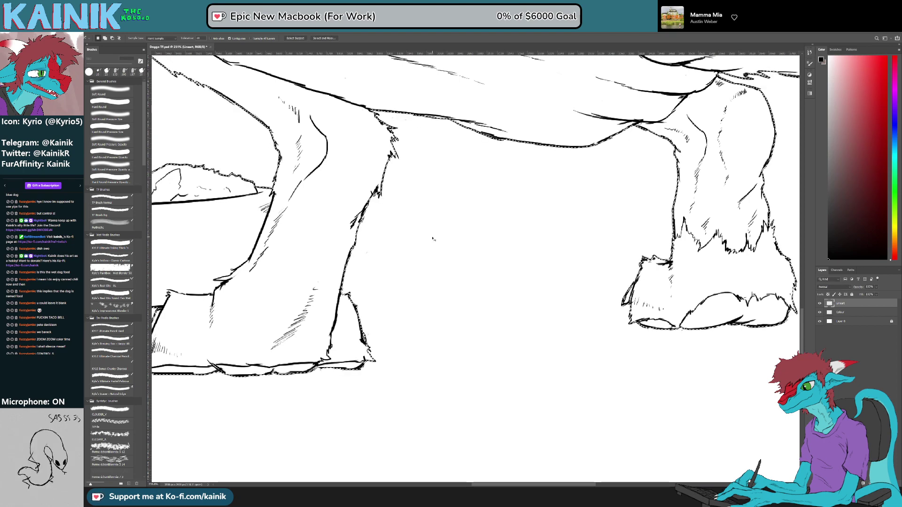
mouse_move(430, 259)
mouse_down()
mouse_move(611, 282)
mouse_move(512, 329)
mouse_up()
key(g)
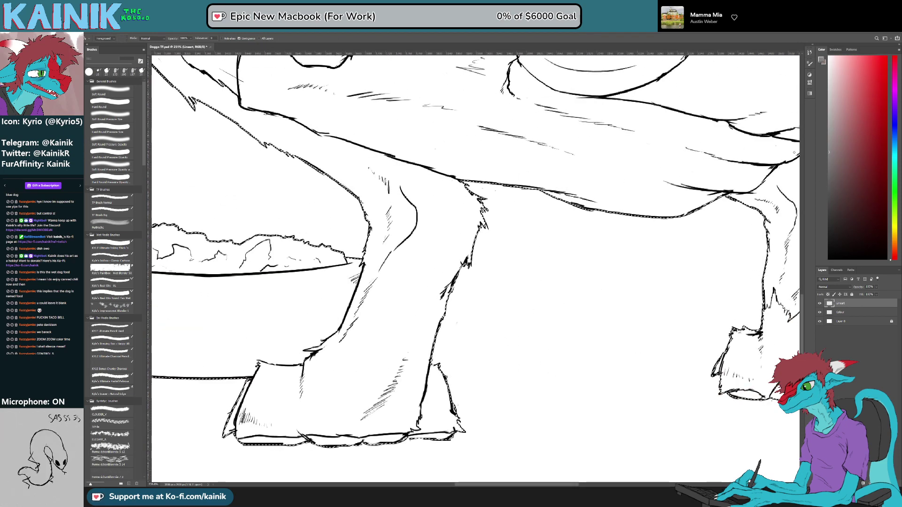
click(379, 316)
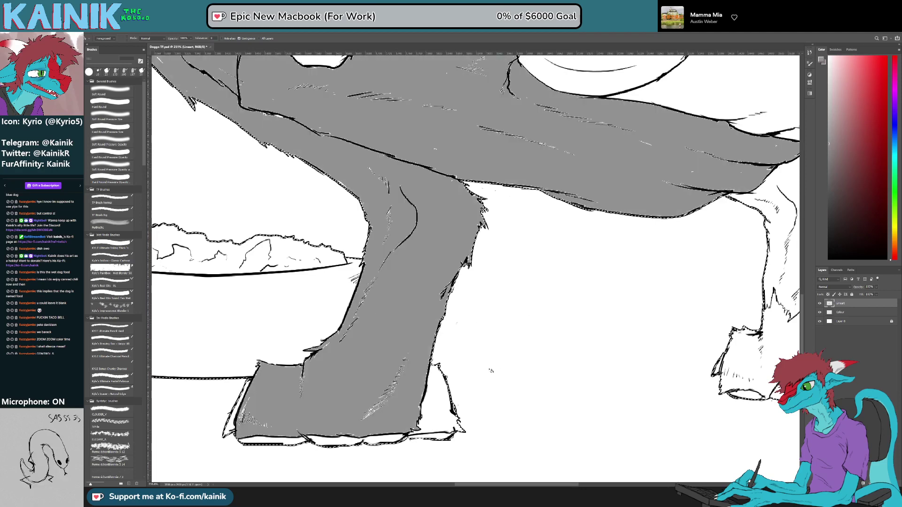
key(ctrl+z)
Step: Lock the Lineart layer and fill the character's silhouette with grey on the Colour layer
click(853, 295)
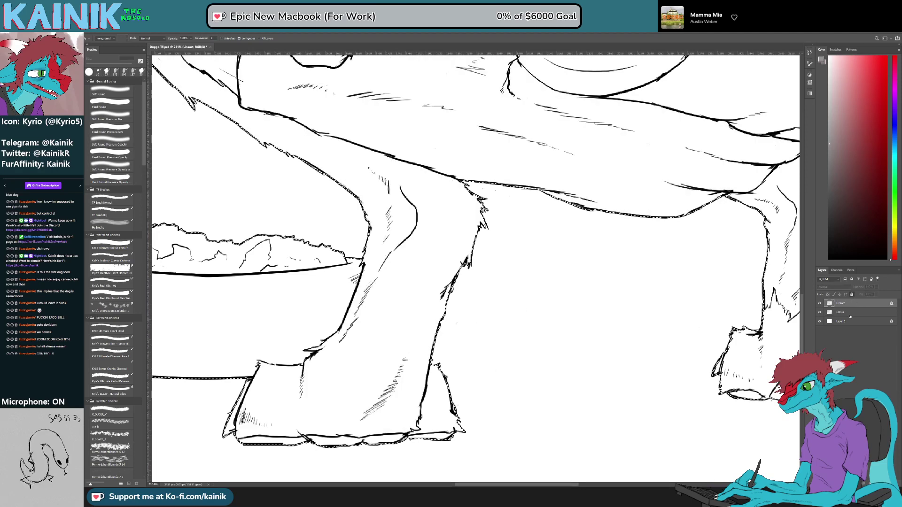
click(845, 312)
click(445, 258)
Step: Pick a muted light brown and refill the character's silhouette with it on the Colour layer
drag(517, 244, 690, 399)
drag(545, 240, 577, 424)
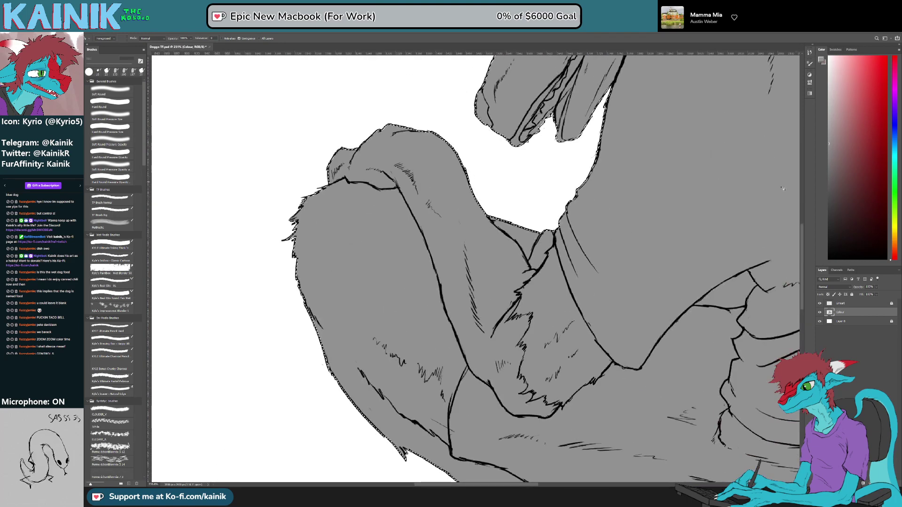
drag(739, 203, 669, 270)
drag(898, 251, 895, 243)
click(844, 115)
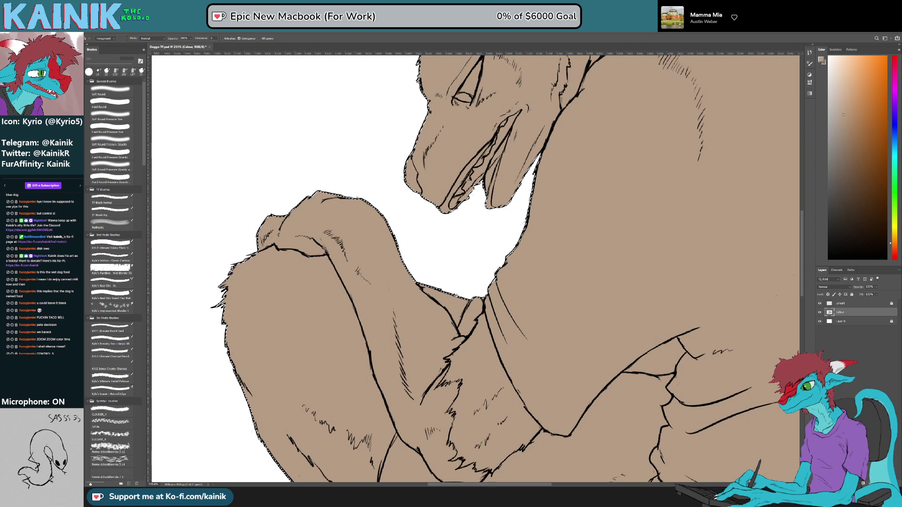
Step: Refill the character and bowl silhouette with a light orange-tan on the Colour layer and clear the selection
click(850, 82)
click(503, 437)
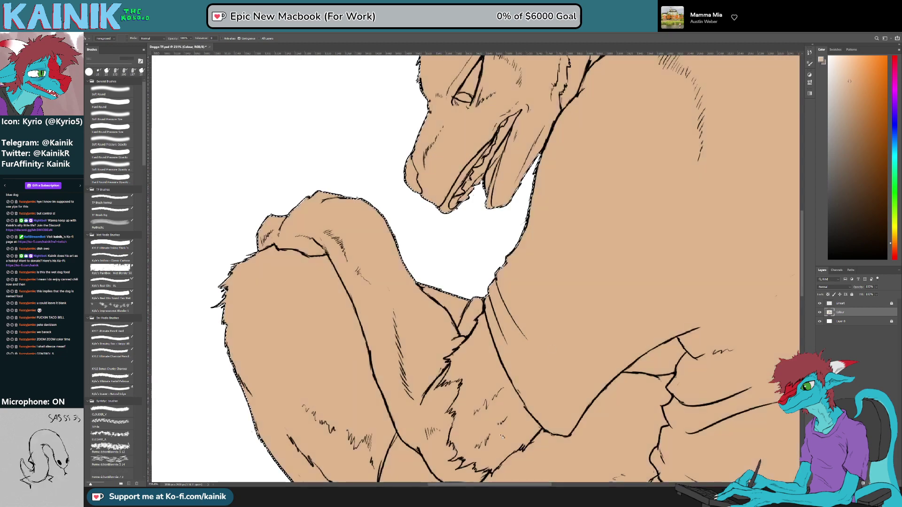
drag(667, 274, 633, 396)
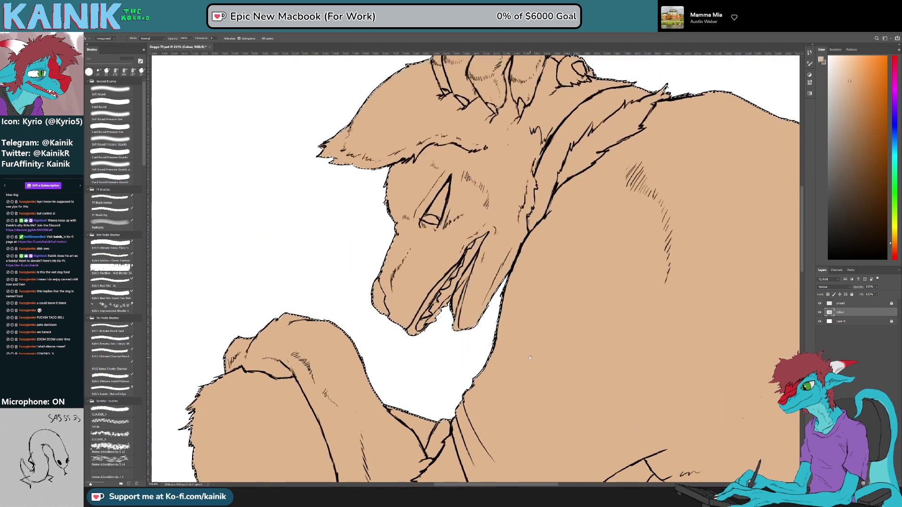
click(853, 71)
click(559, 349)
key(ctrl+d)
drag(521, 374, 545, 100)
scroll(544, 99, down, 8)
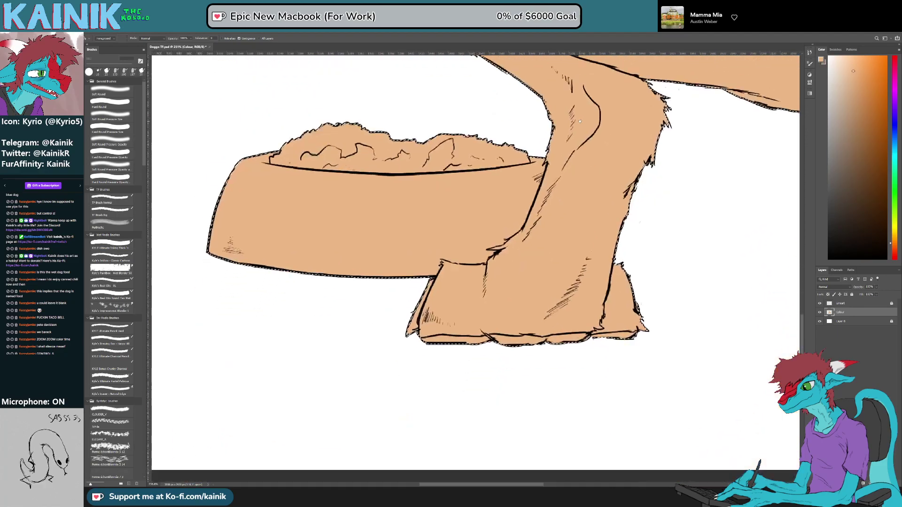
scroll(464, 96, up, 3)
scroll(463, 96, up, 8)
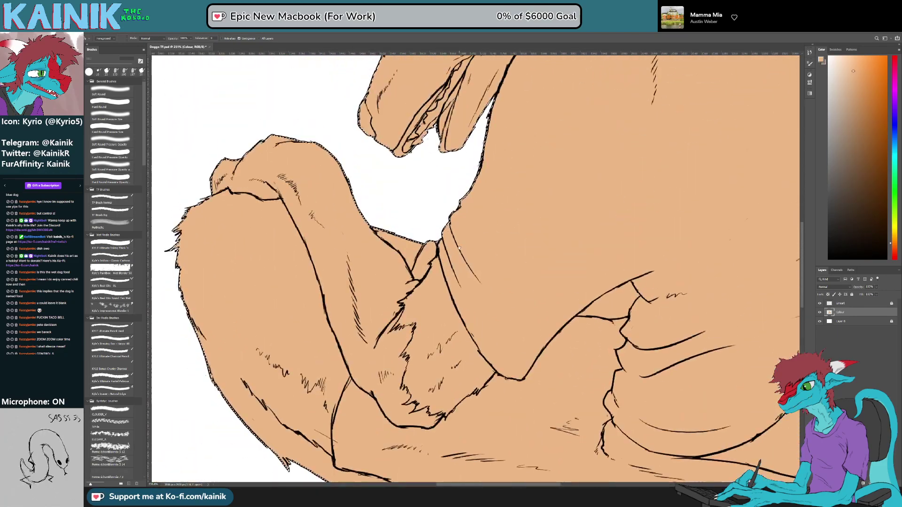
key(m)
key(ctrl+d)
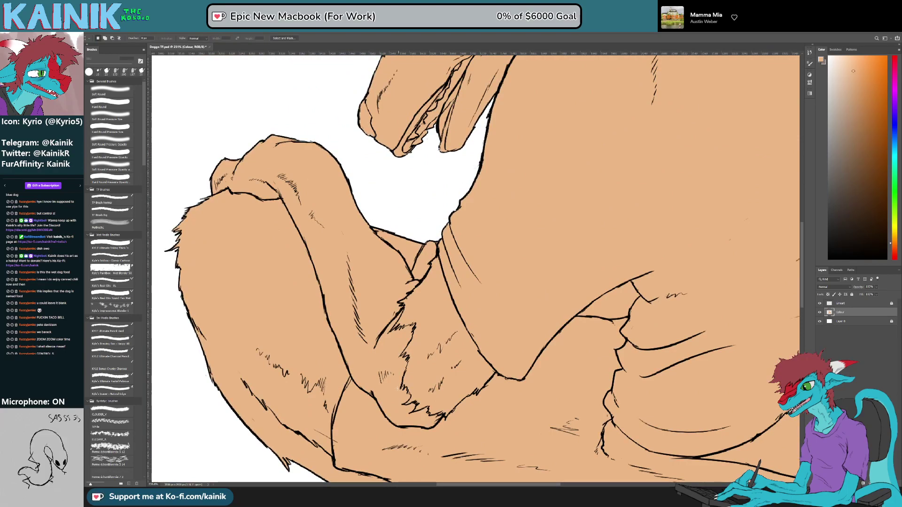
Step: Examine the edges of the tan fill around the legs, bowl, head and underside for gaps or spill
scroll(470, 220, down, 8)
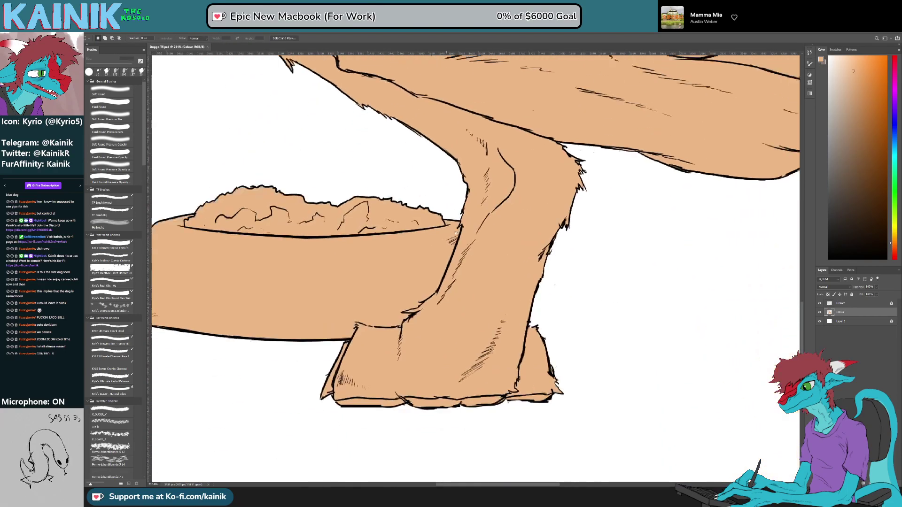
drag(469, 219, 447, 367)
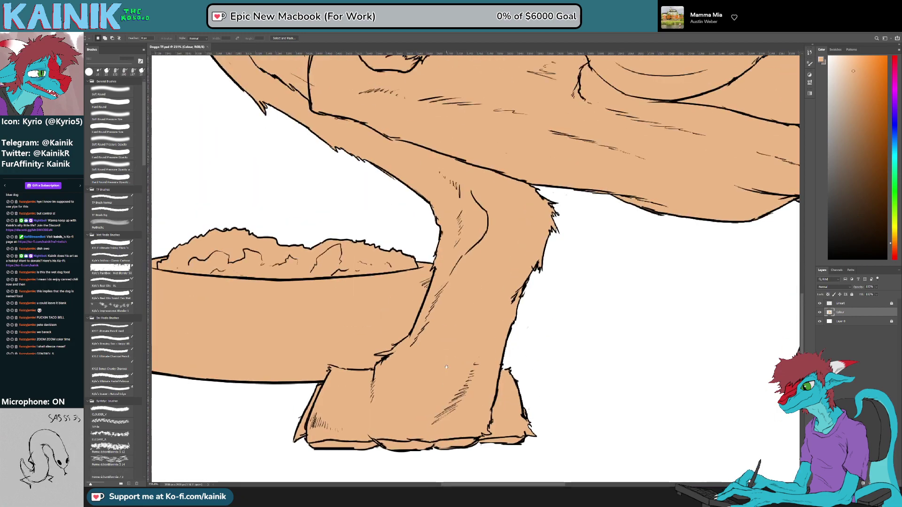
drag(384, 232, 406, 335)
drag(386, 277, 467, 429)
drag(388, 151, 425, 267)
scroll(424, 267, up, 8)
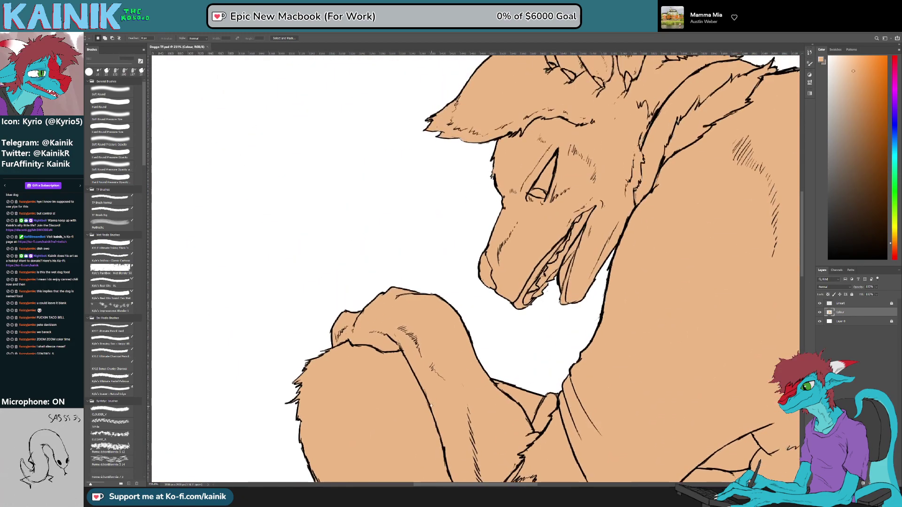
drag(447, 375, 254, 203)
drag(618, 406, 341, 197)
drag(494, 447, 523, 252)
drag(503, 317, 536, 212)
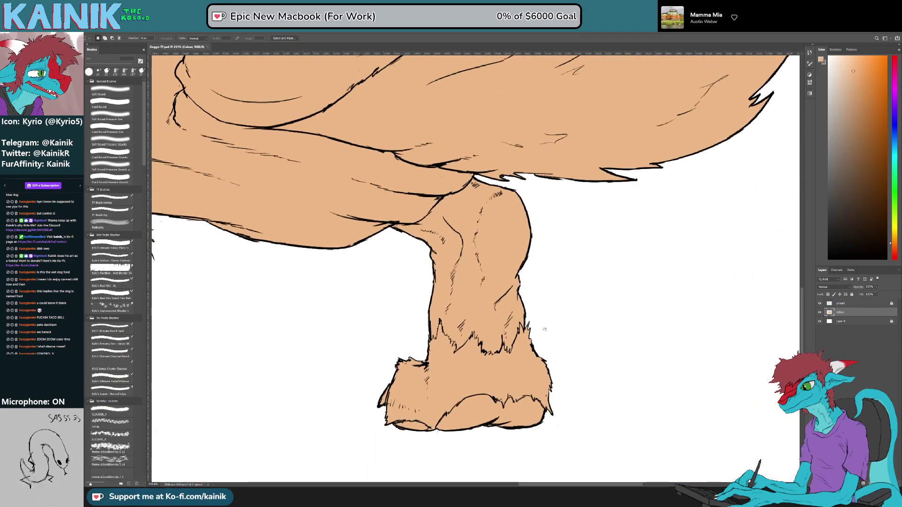
drag(386, 285, 630, 389)
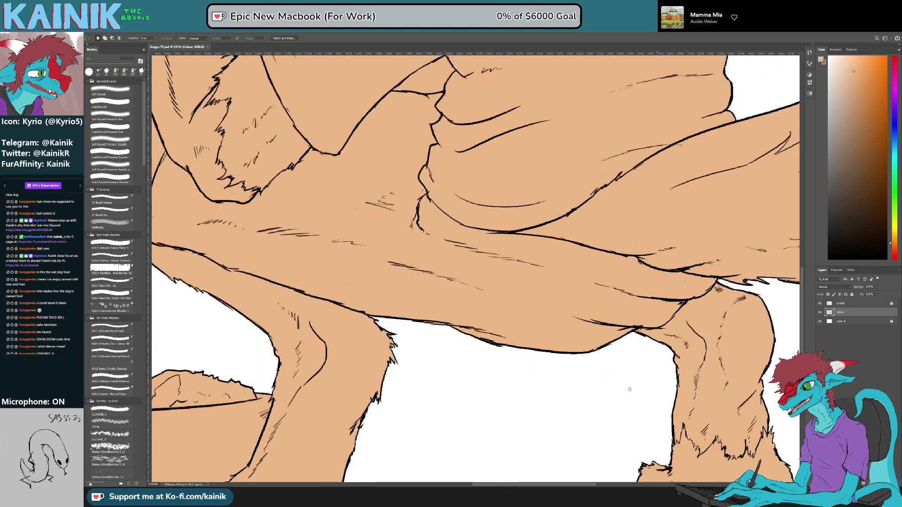
drag(492, 403, 586, 306)
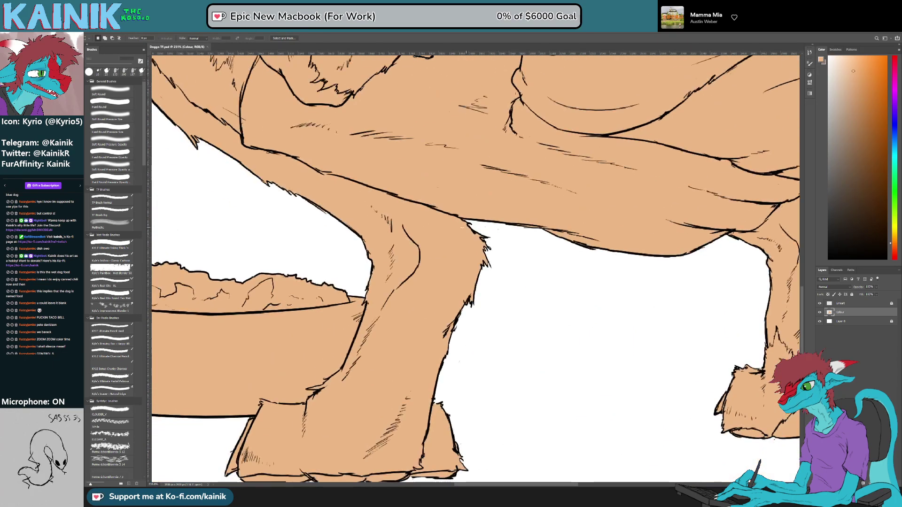
Step: Brush tan into the fur tips at the back of the knee on the leg beside the bowl
key(b)
drag(486, 240, 493, 239)
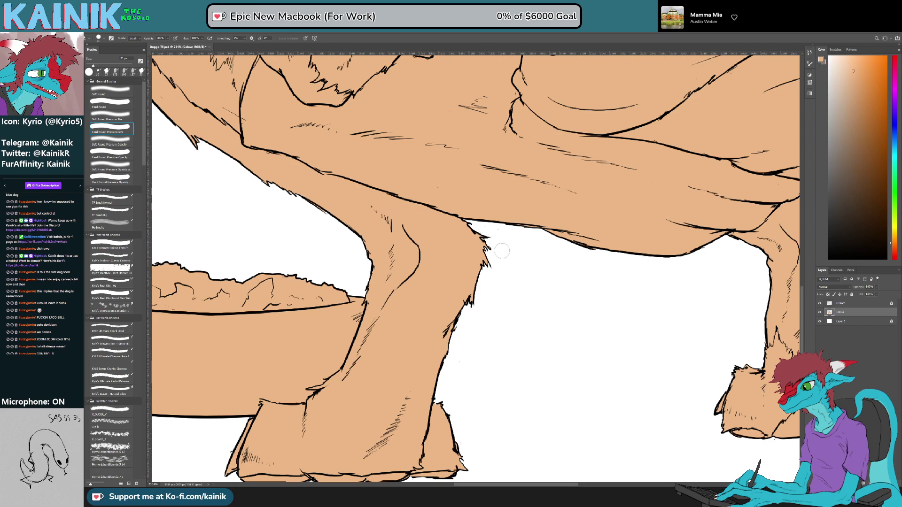
drag(414, 367, 500, 249)
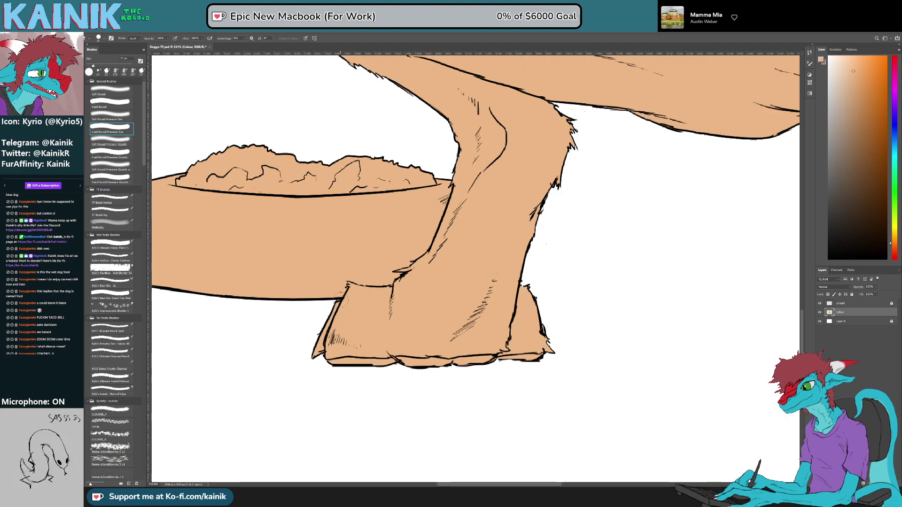
drag(345, 242, 409, 389)
drag(347, 243, 395, 425)
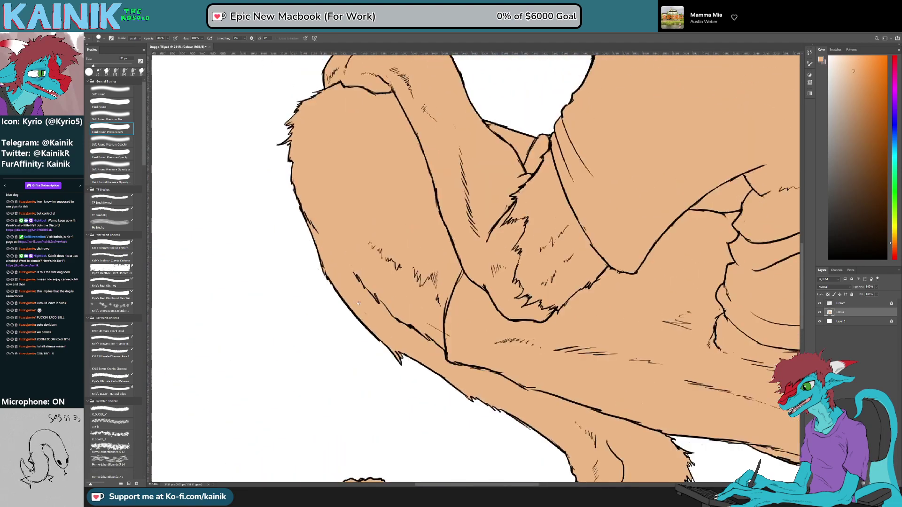
drag(436, 118, 347, 481)
scroll(404, 309, down, 12)
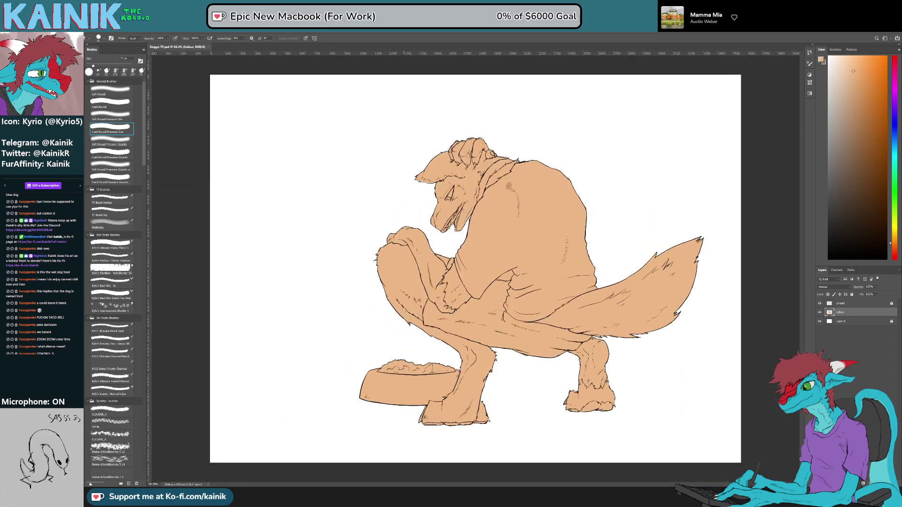
scroll(475, 268, up, 1)
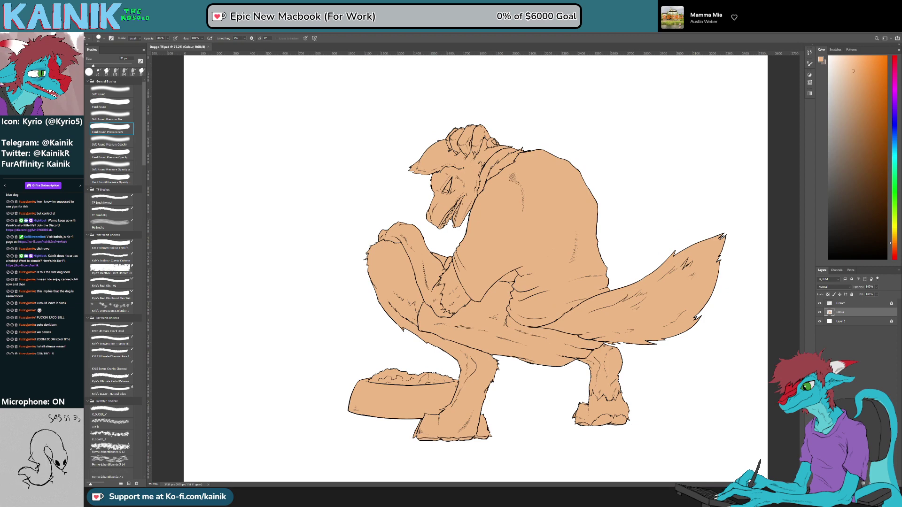
Step: Create a new layer clipped to the Colour layer and pick a pale pink as the foreground colour
key(w)
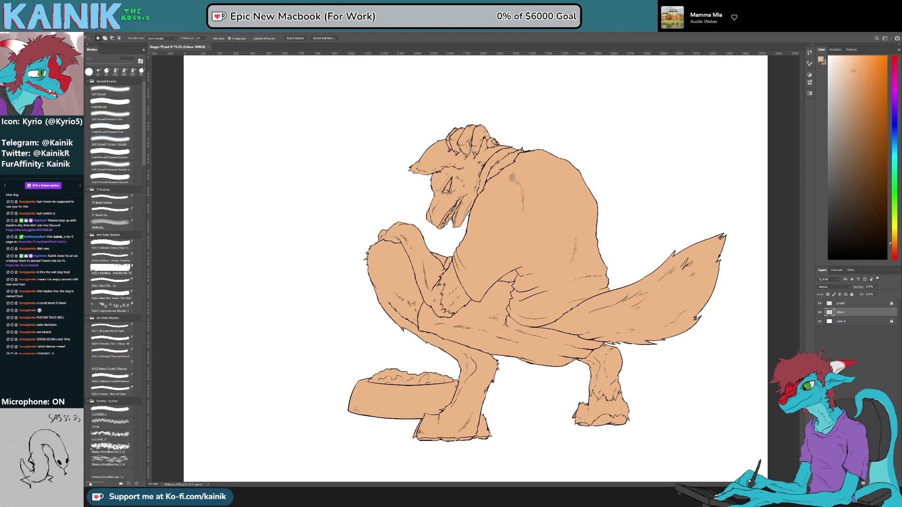
key(ctrl+shift+alt+n)
key(ctrl+alt+g)
click(892, 247)
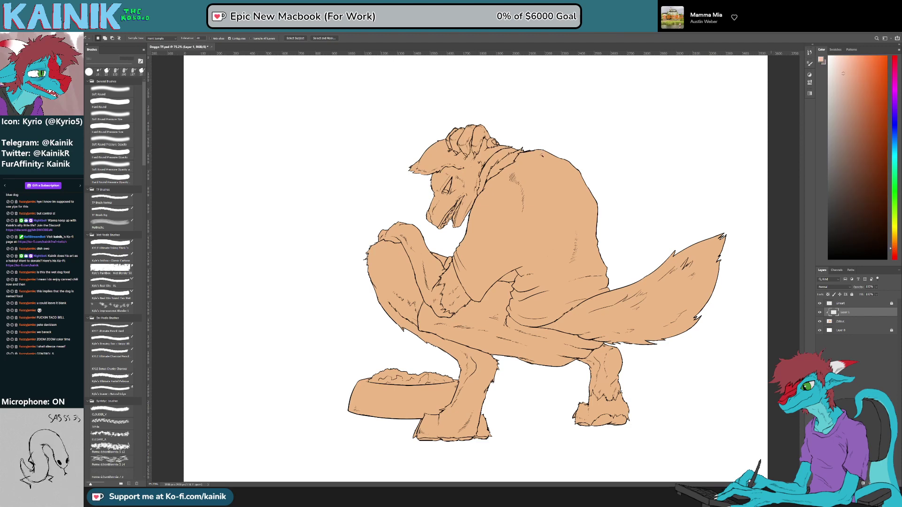
key(ctrl+plus)
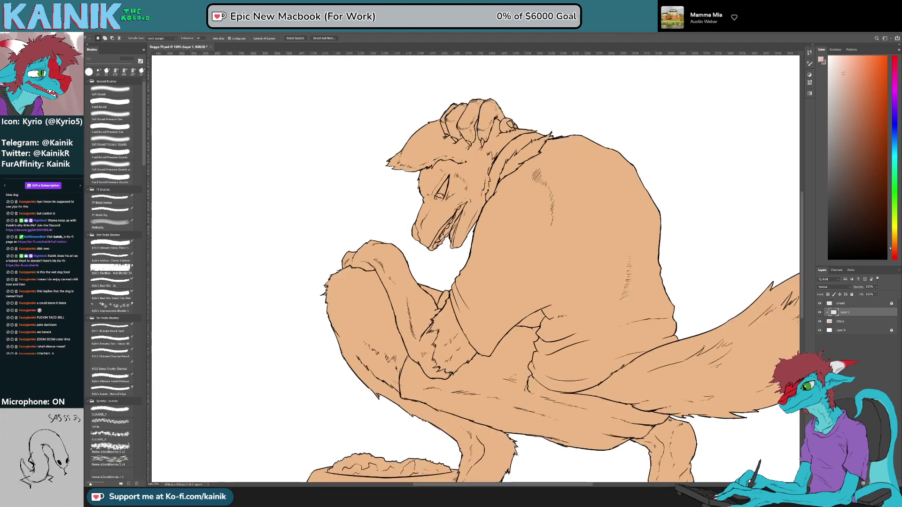
Step: Select the forearm, the raised hand's fingers and the hind leg above its fur cuff from the line art, and make the clipped layer active
key(alt+bracketright)
click(410, 299)
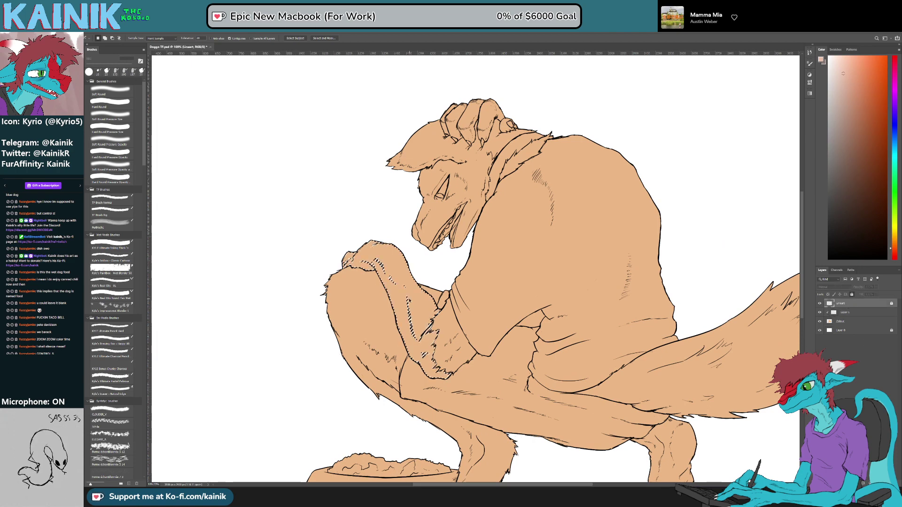
click(488, 113)
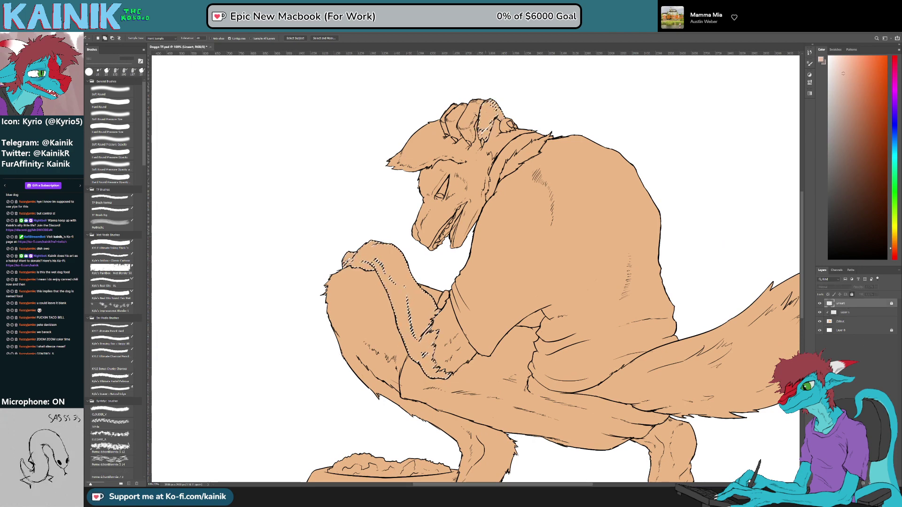
click(470, 114)
click(451, 113)
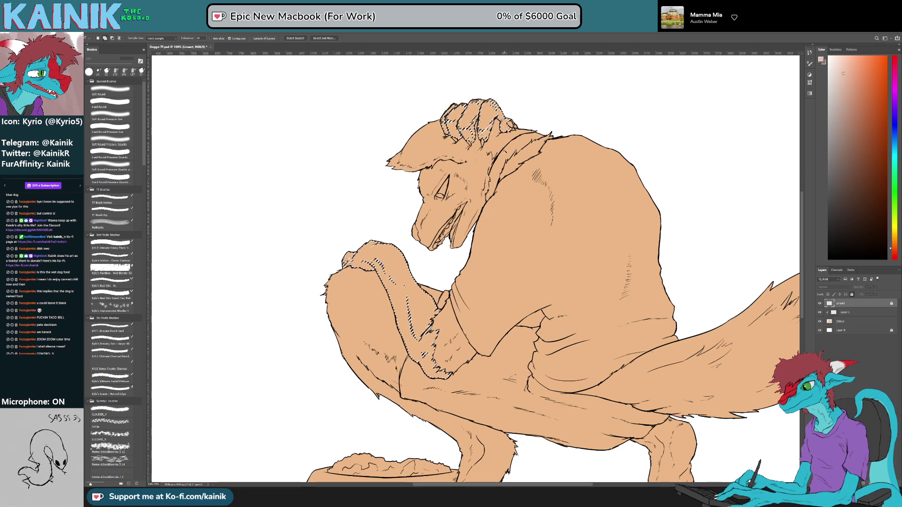
scroll(475, 267, down, 5)
shift+click(672, 302)
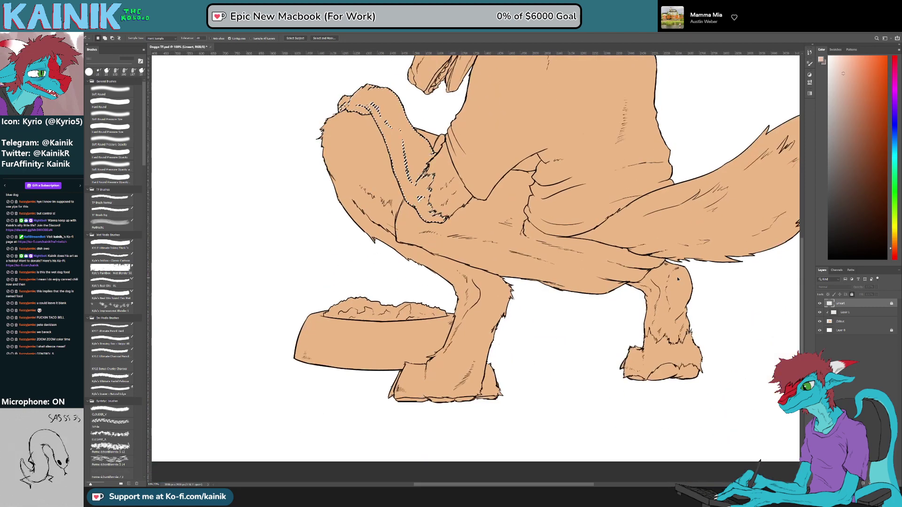
drag(561, 287, 541, 353)
key(ctrl+z)
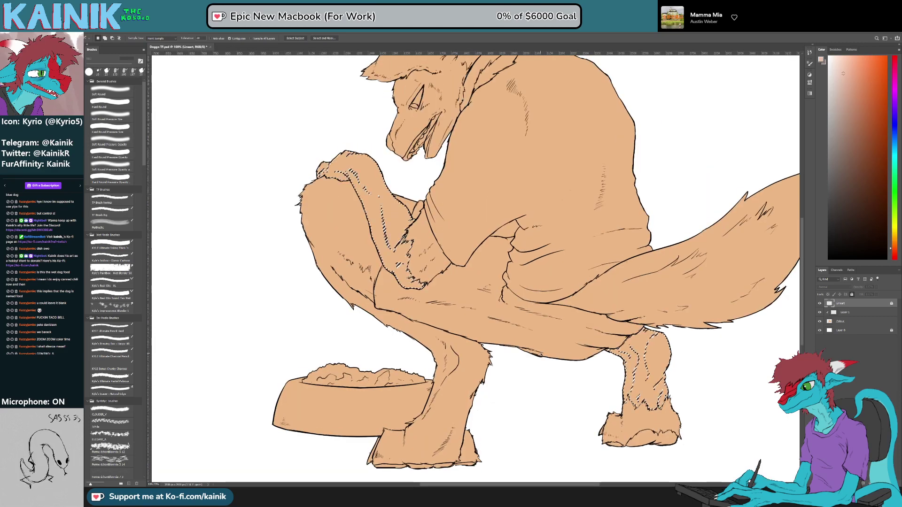
key(g)
click(845, 313)
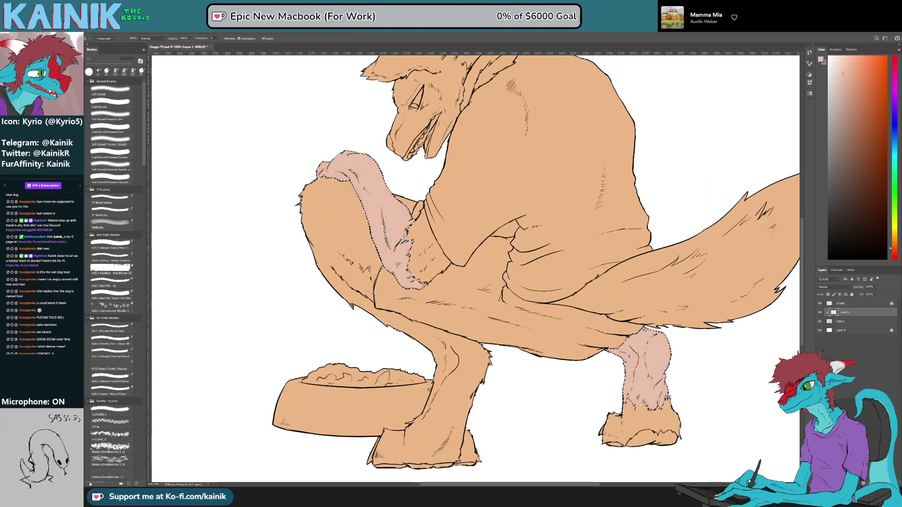
Step: Try filling the selected forearm, fingers and hind leg with several pale pink tones on the clipped layer
click(648, 377)
key(ctrl+z)
click(836, 63)
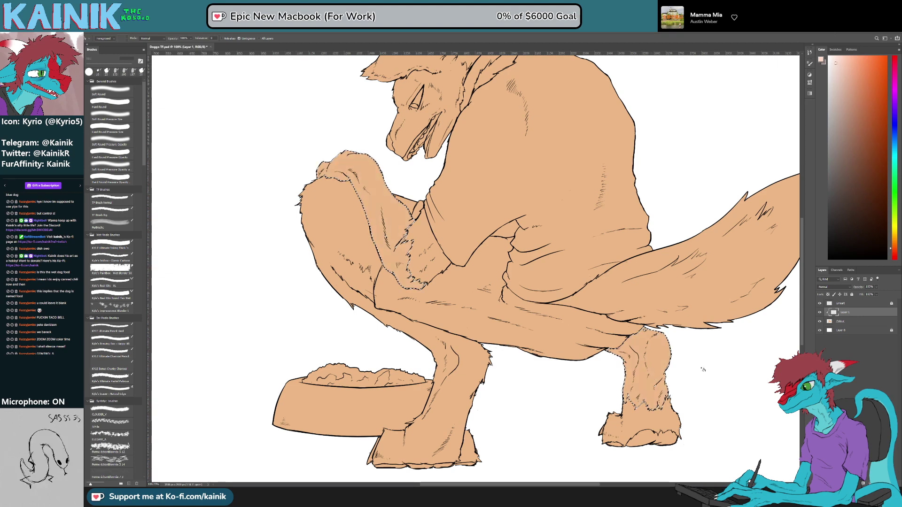
click(659, 348)
key(ctrl+z)
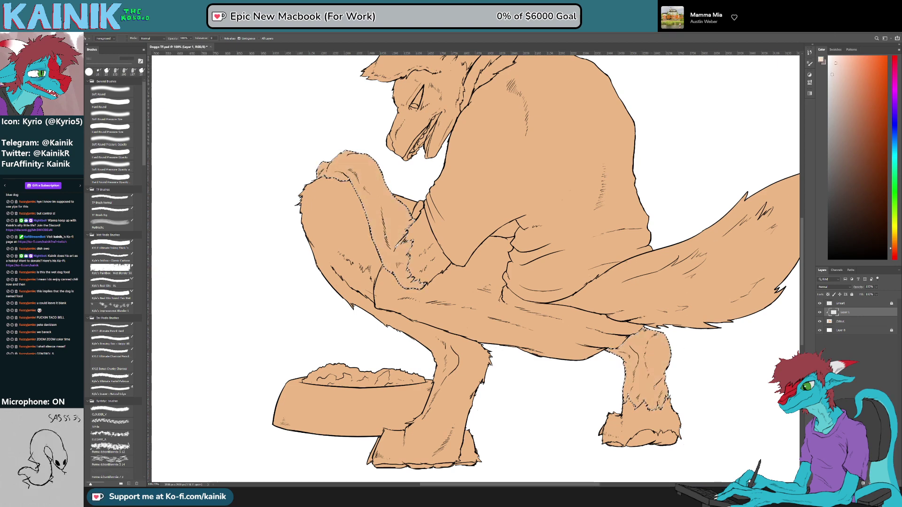
click(662, 368)
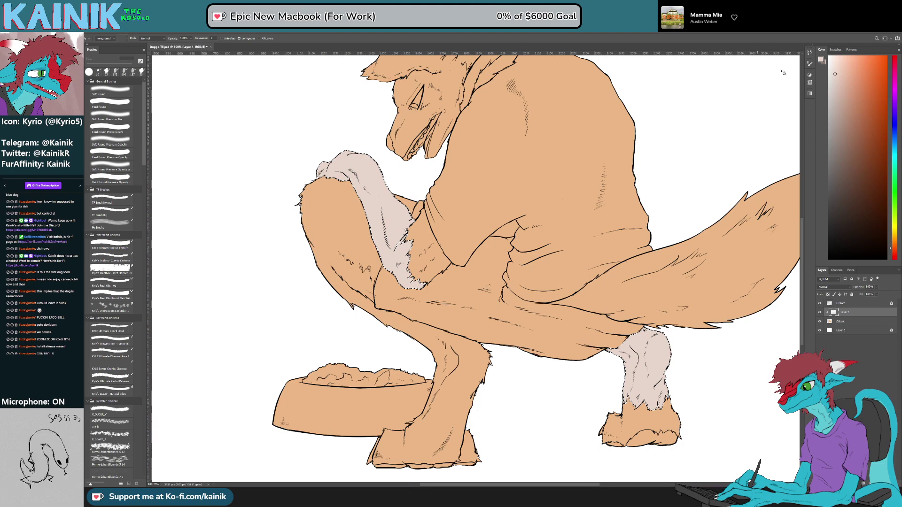
key(ctrl+z)
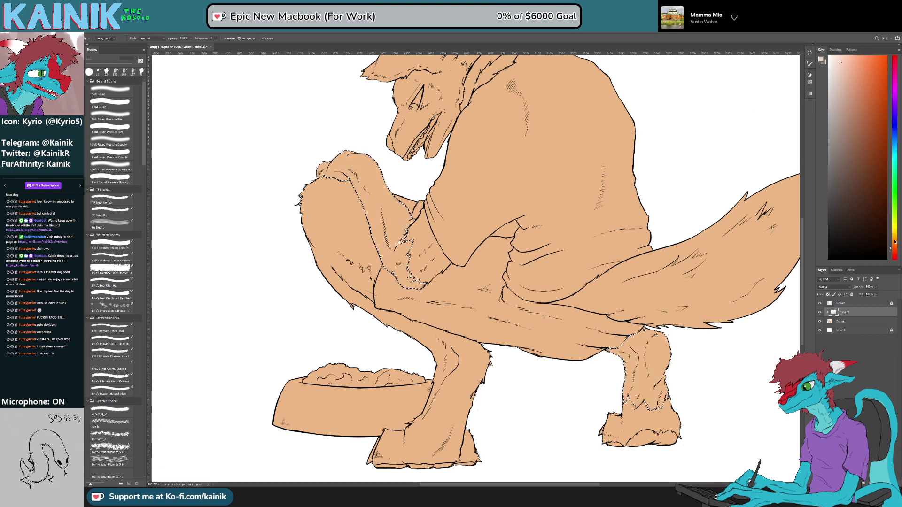
Step: Fill the selected forearm, fingers and hind leg with a cream hue, darkening the hind leg to a slightly deeper beige
click(895, 242)
click(638, 400)
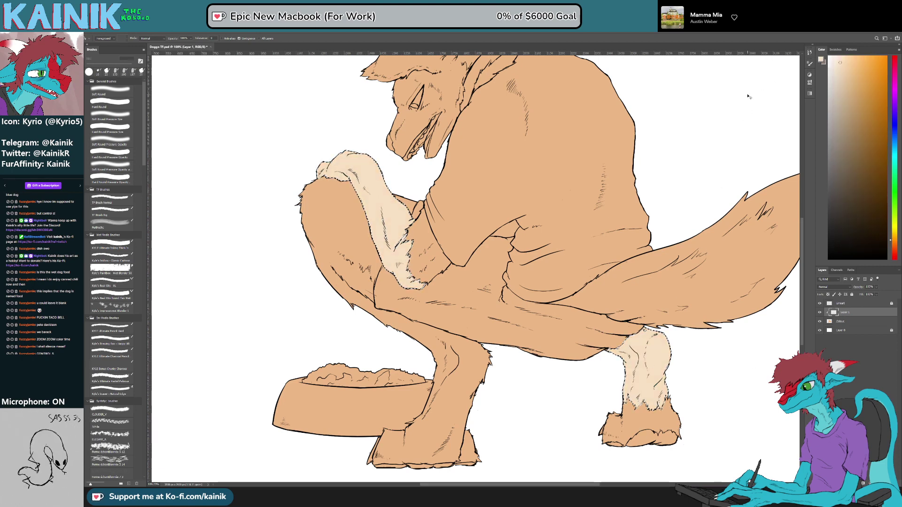
key(ctrl+z)
click(647, 371)
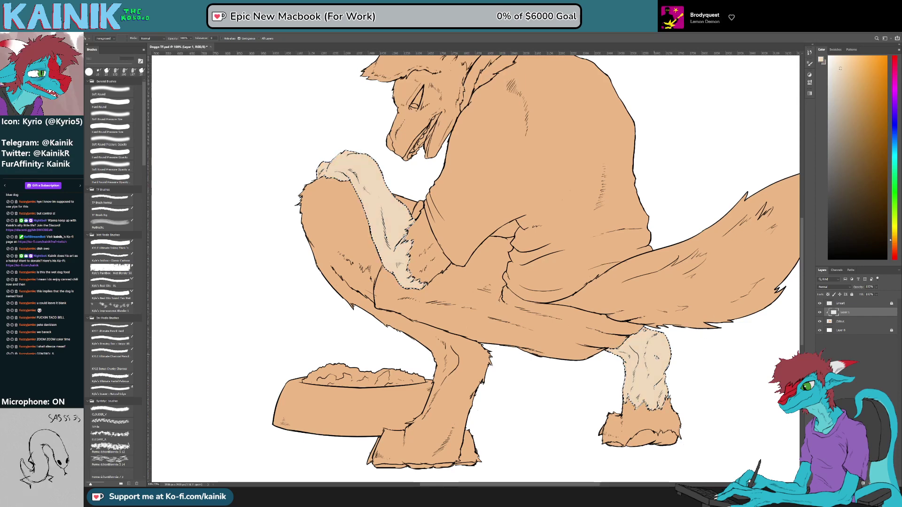
drag(563, 214, 560, 296)
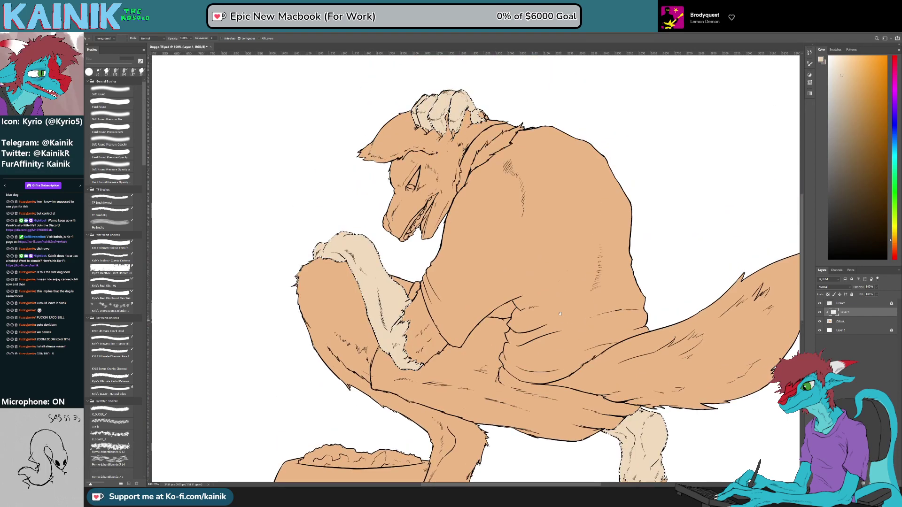
scroll(562, 281, down, 3)
click(650, 398)
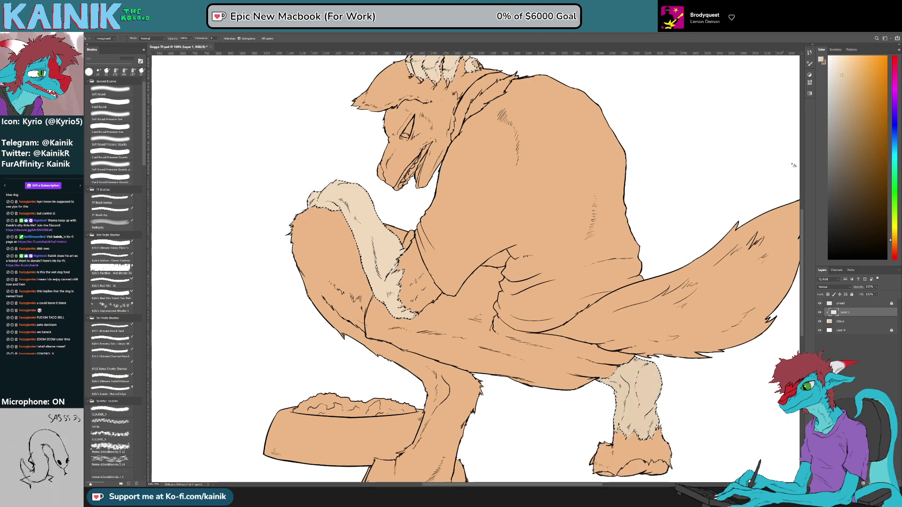
Step: Try a dusty pink fill on the selected part of the hind leg
click(897, 250)
key(alt+BackSpace)
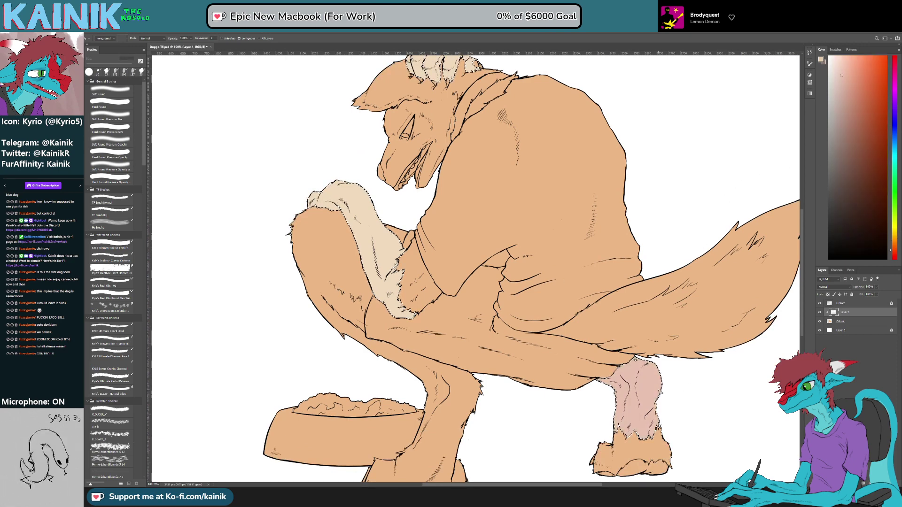
key(ctrl+z)
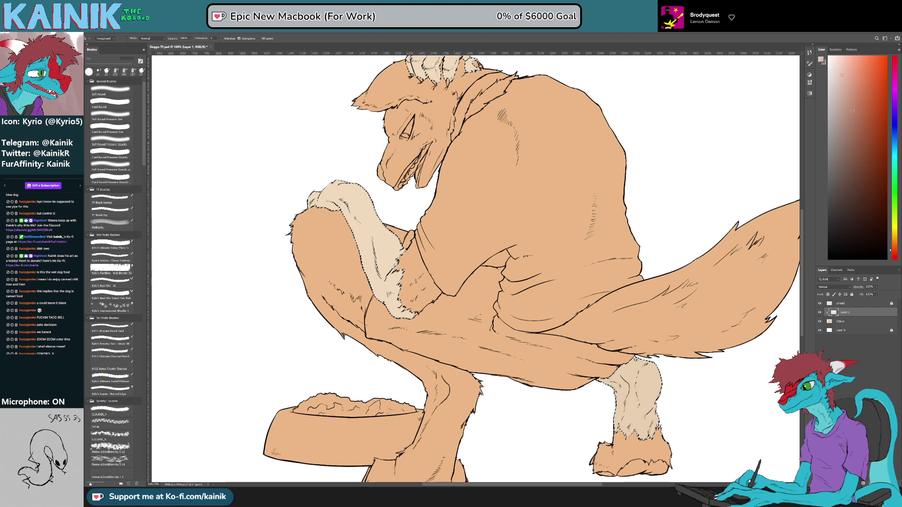
Step: Fill the hind leg, forearm and raised hand's fingers with soft pink on the clipped layer and clear the selection
click(843, 74)
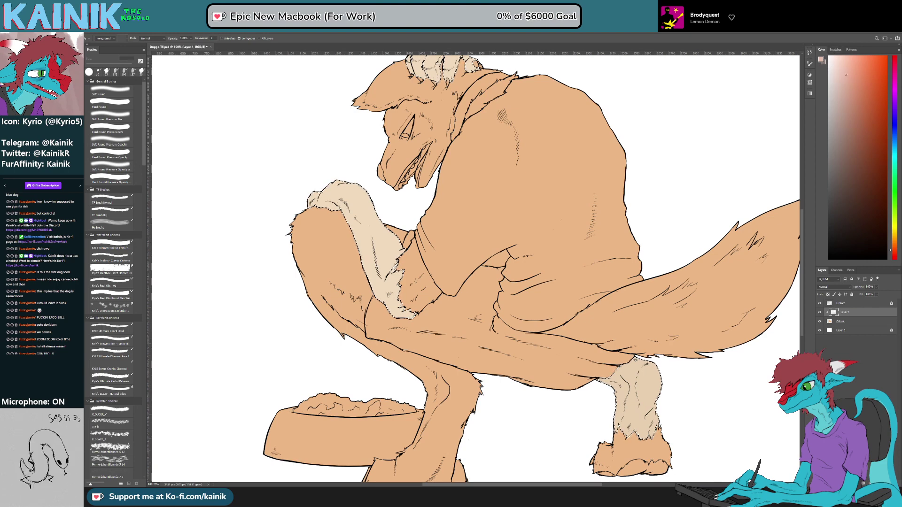
key(alt+BackSpace)
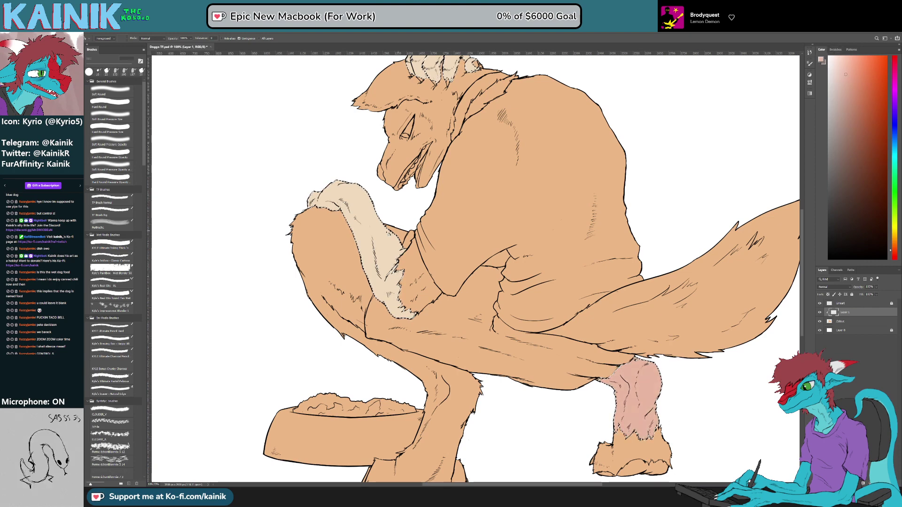
key(alt+BackSpace)
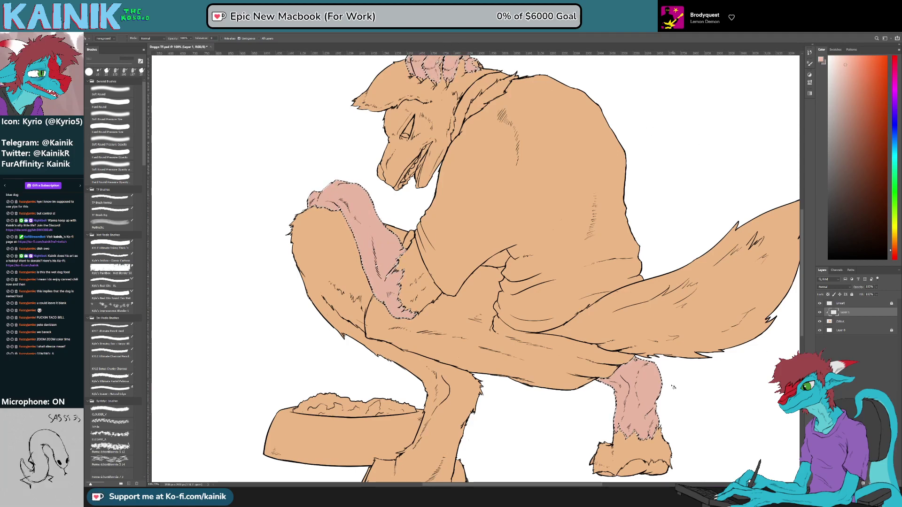
key(ctrl+d)
scroll(491, 319, up, 3)
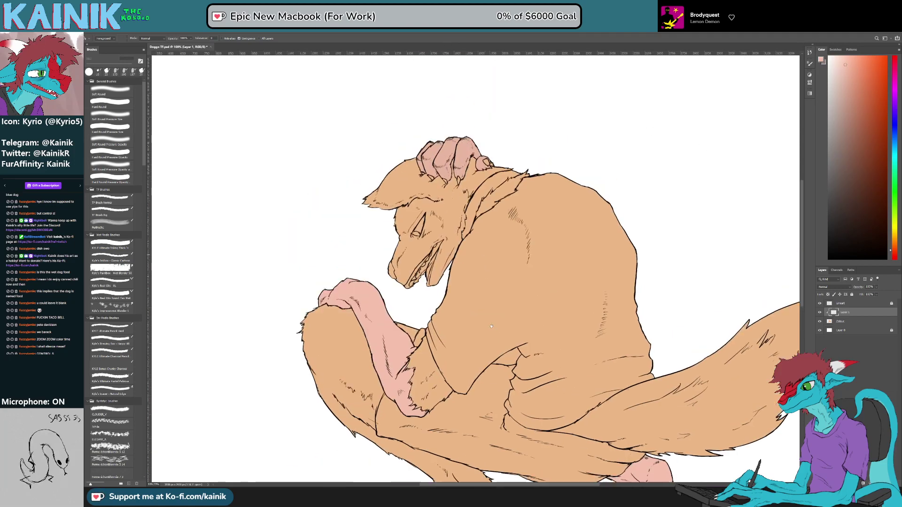
scroll(518, 246, down, 5)
key(ctrl+z)
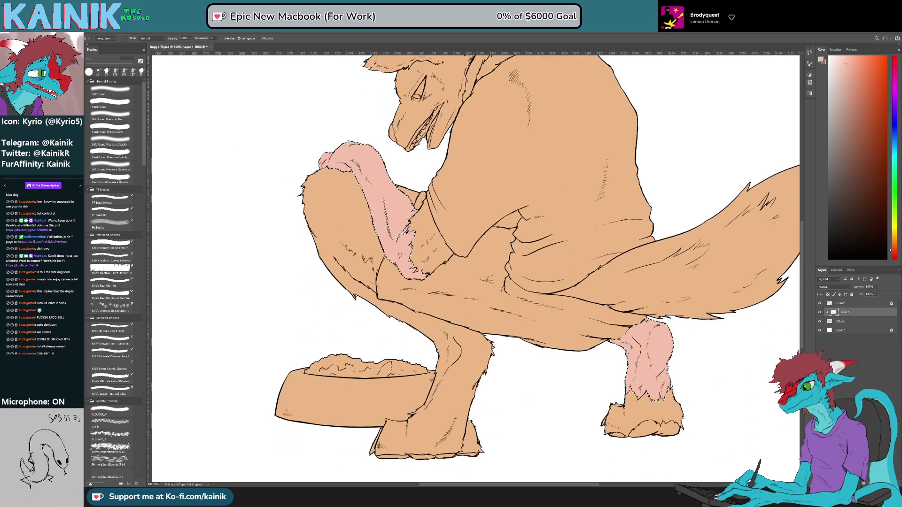
key(m)
key(ctrl+0)
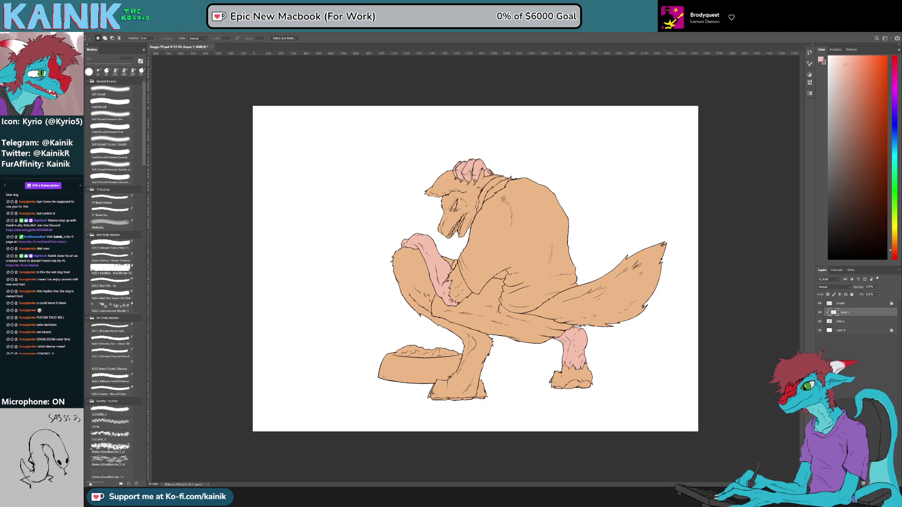
scroll(481, 273, up, 3)
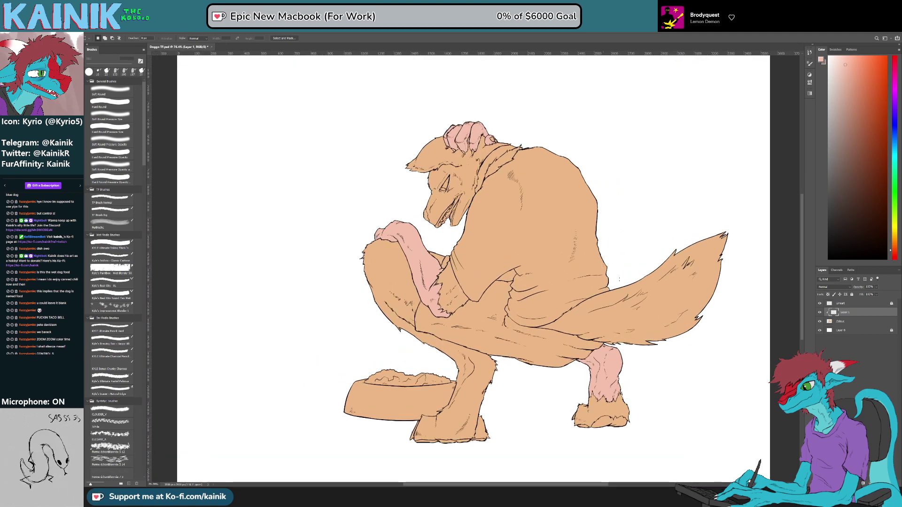
Step: Refill the character's base layer with a slightly darker tan sampled from the tail
click(865, 322)
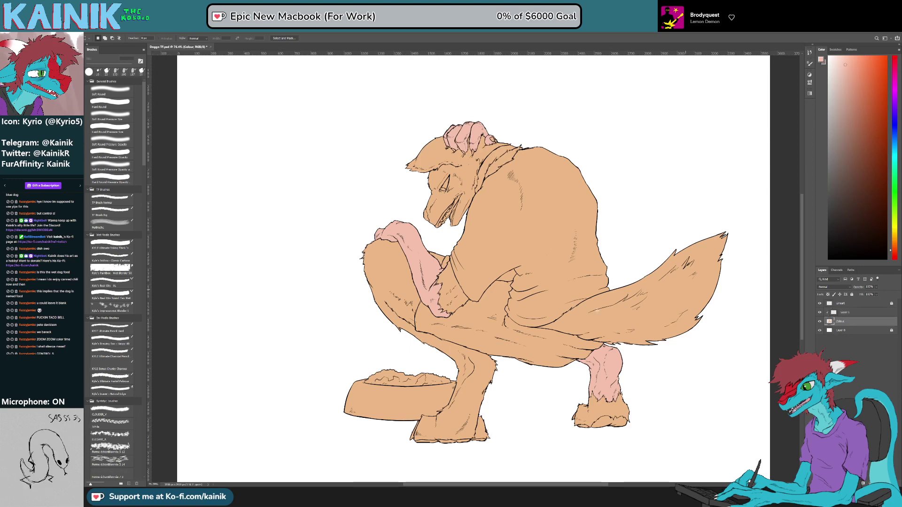
key(b)
alt+click(670, 295)
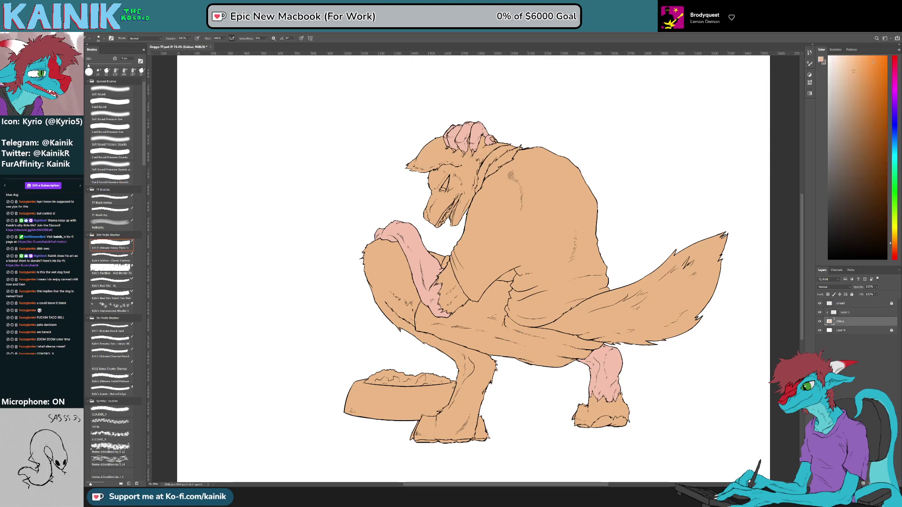
key(g)
click(527, 221)
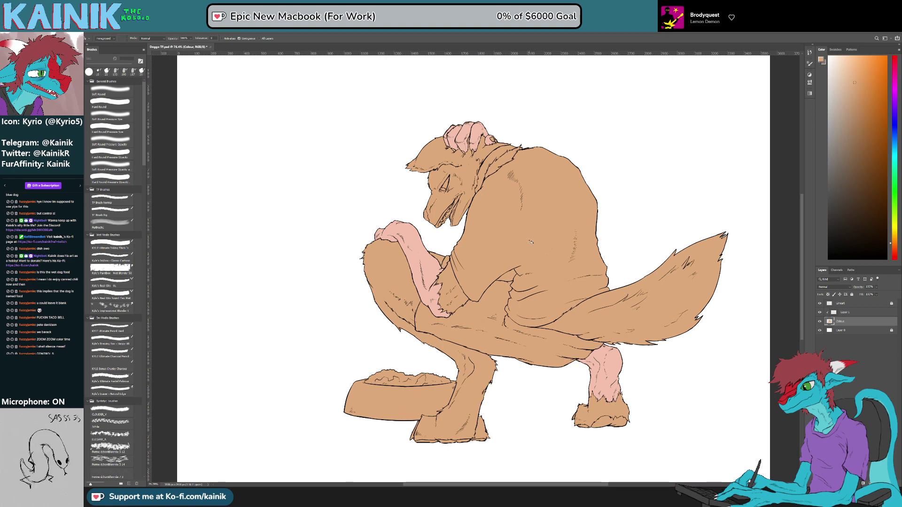
scroll(454, 337, up, 1)
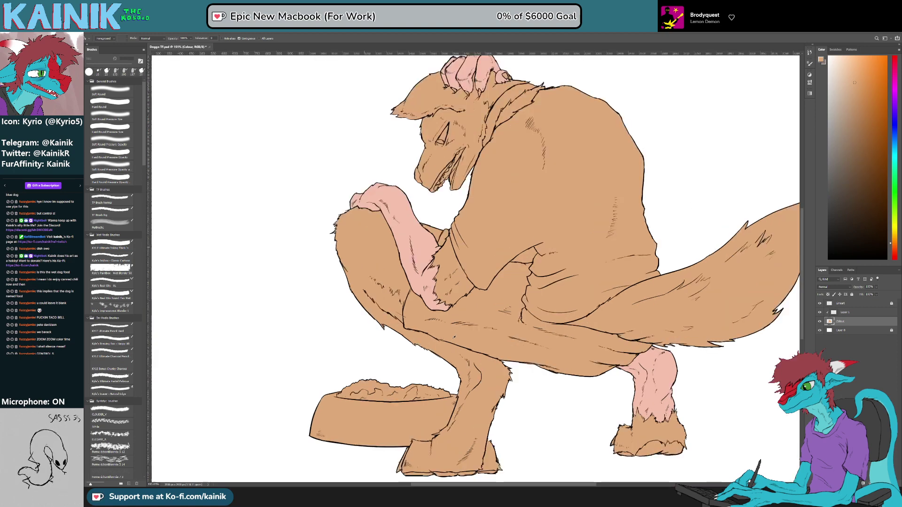
Step: Lighten the pink of the forearm, fingers and hind leg on the clipped layer, starting from the sampled pink
scroll(454, 336, up, 2)
alt+click(684, 407)
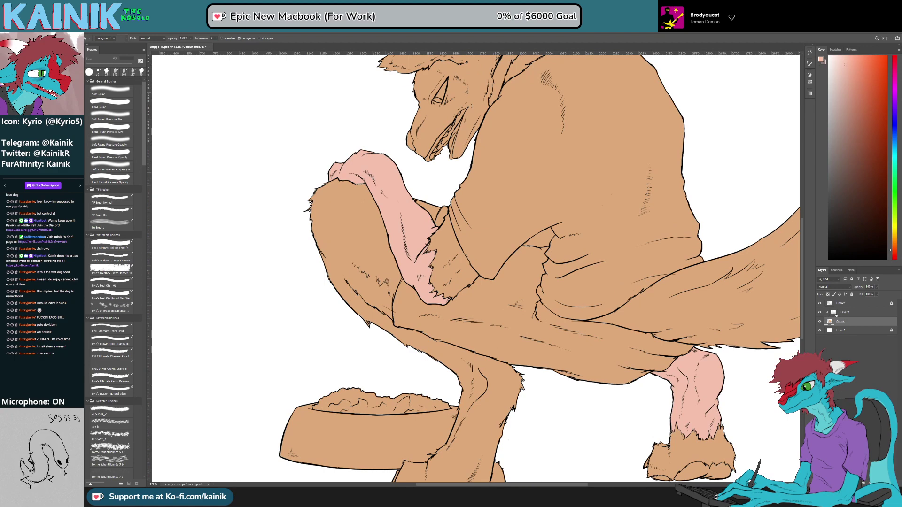
click(833, 314)
click(845, 62)
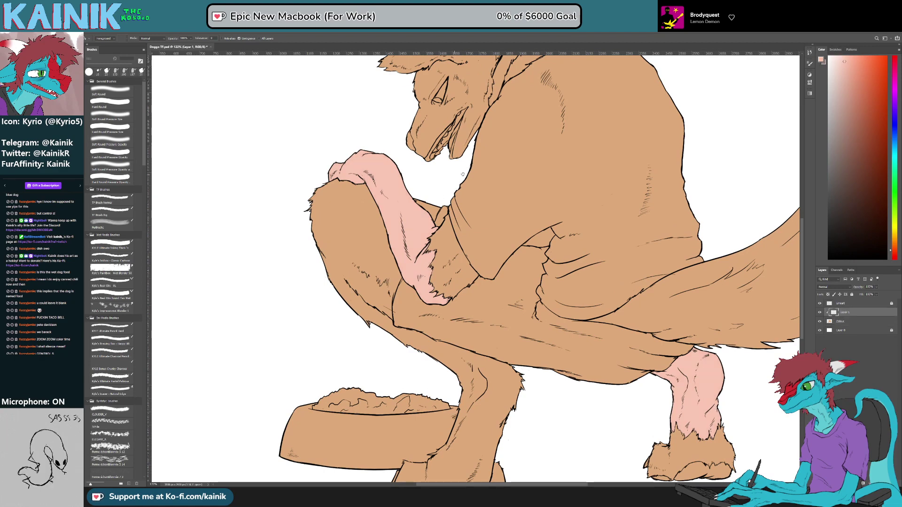
drag(464, 179, 454, 362)
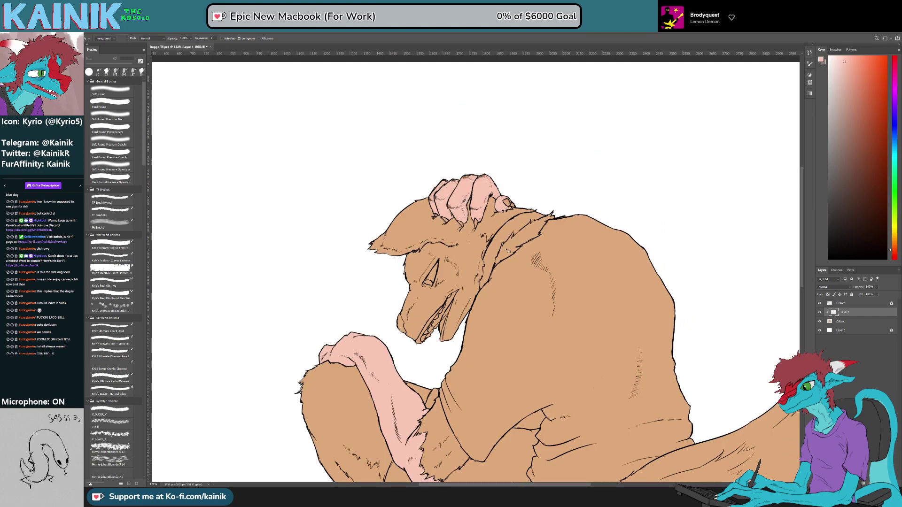
scroll(510, 319, down, 10)
scroll(510, 320, up, 8)
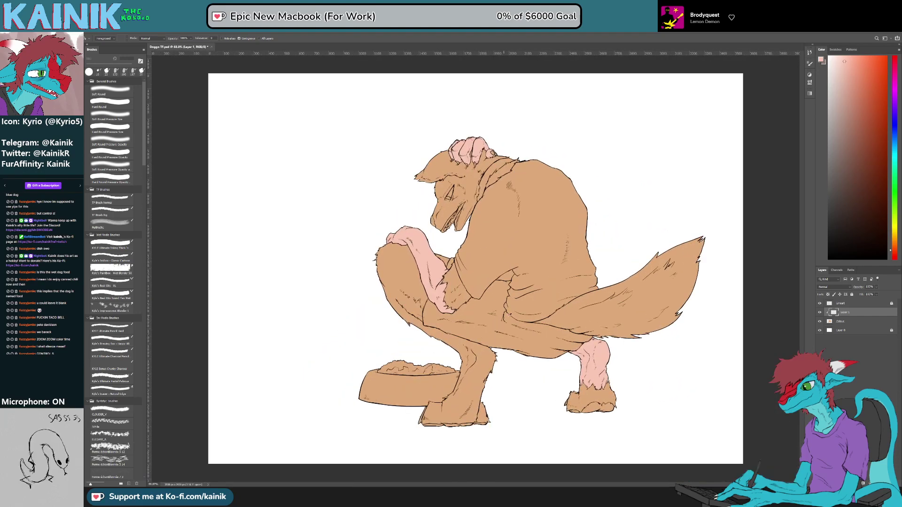
scroll(473, 335, up, 3)
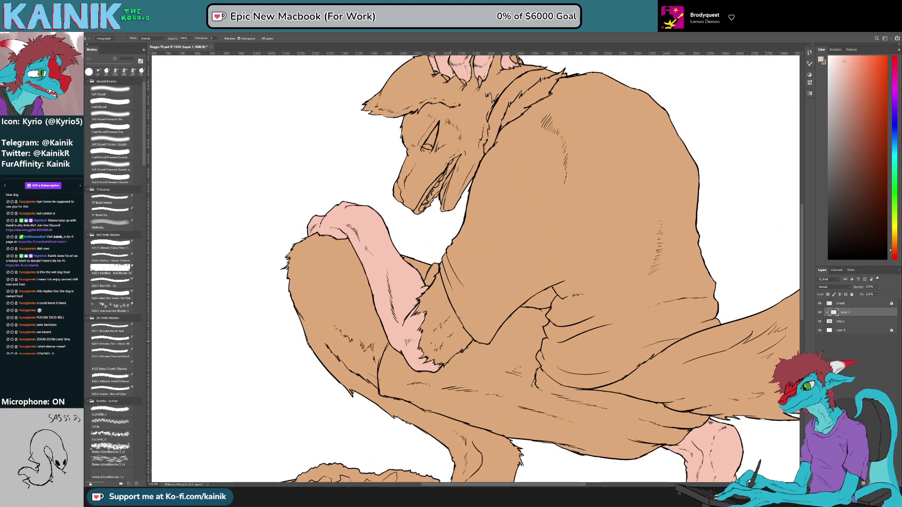
drag(446, 231, 417, 194)
scroll(412, 323, up, 5)
scroll(412, 324, down, 5)
Step: Select the small gap between the arm and torso from the line art and delete the tan base inside it
key(w)
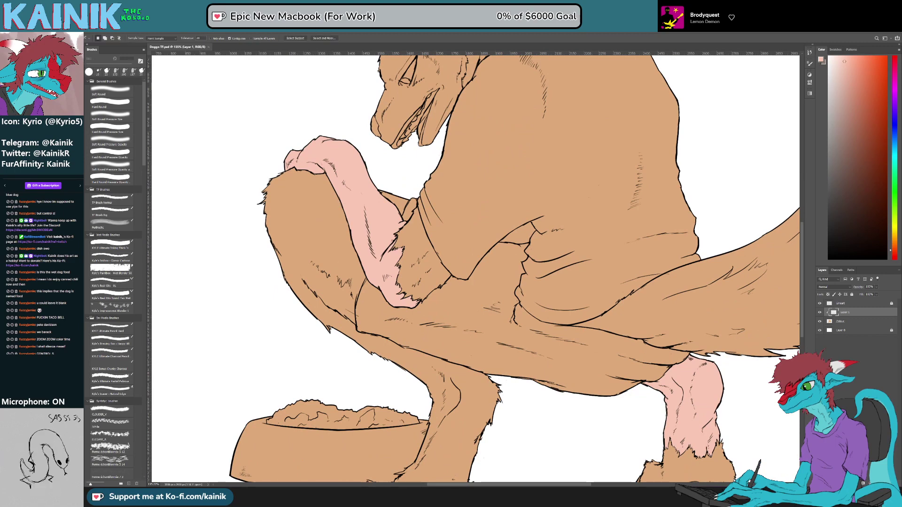
click(841, 303)
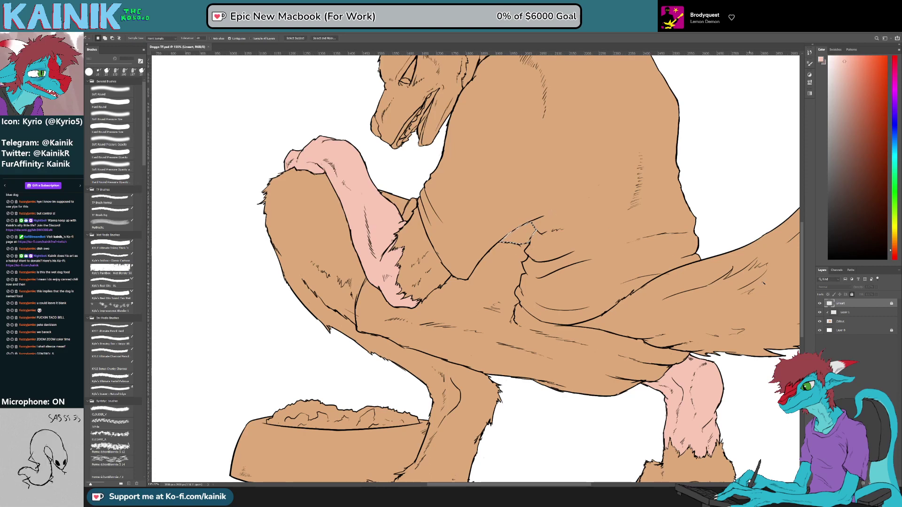
click(831, 322)
key(Delete)
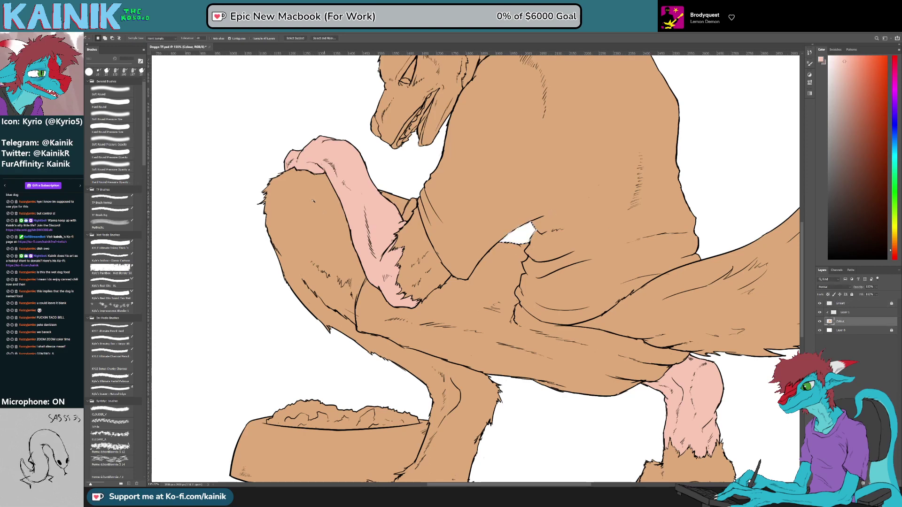
key(m)
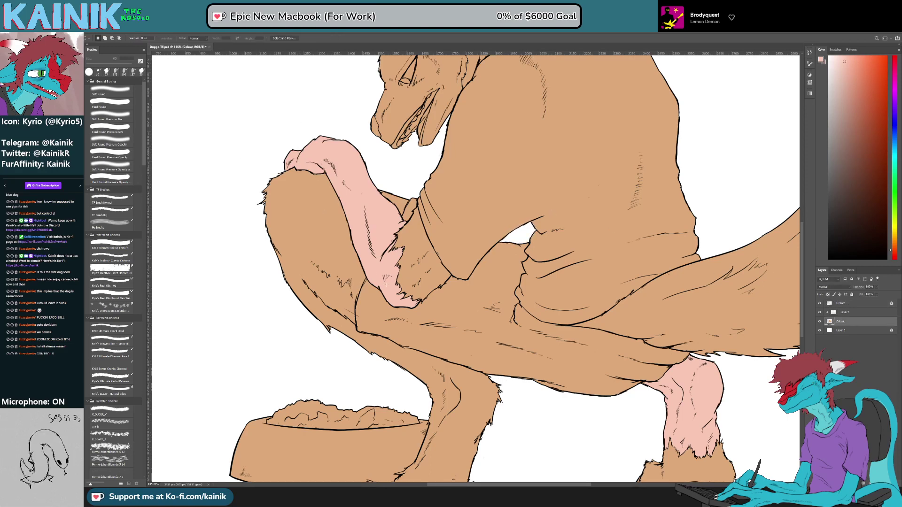
Step: Select the shirt, including its sleeve, from the line art and make the clipped layer active for filling
key(ctrl+0)
scroll(501, 277, up, 3)
drag(509, 305, 518, 338)
drag(509, 269, 516, 303)
key(w)
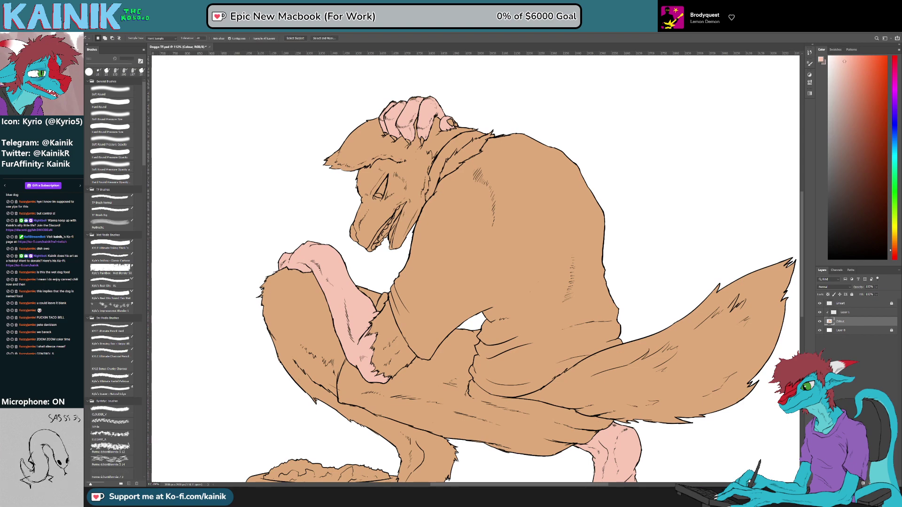
click(853, 314)
ctrl+click(834, 313)
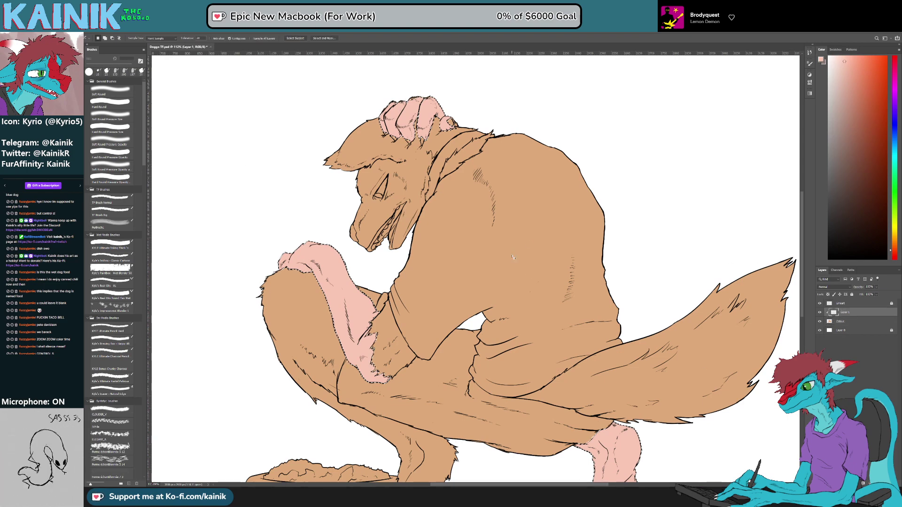
click(845, 303)
click(534, 253)
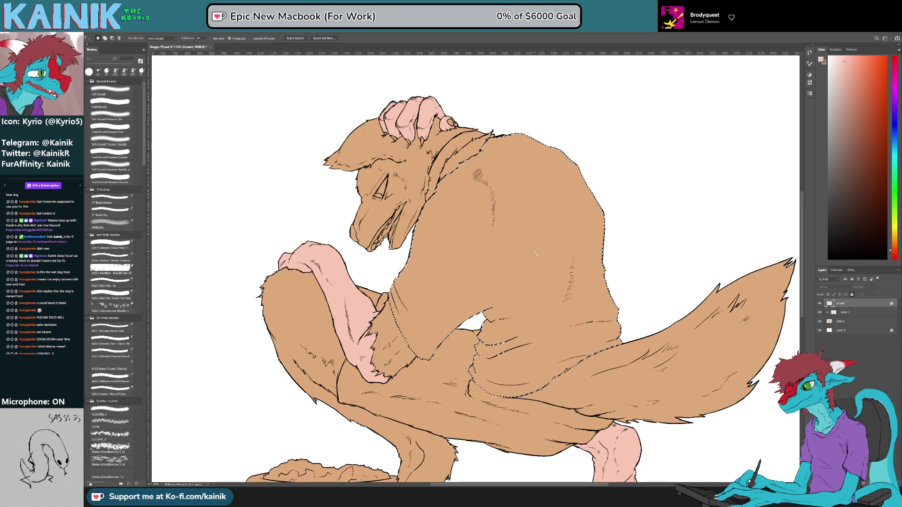
key(g)
click(849, 314)
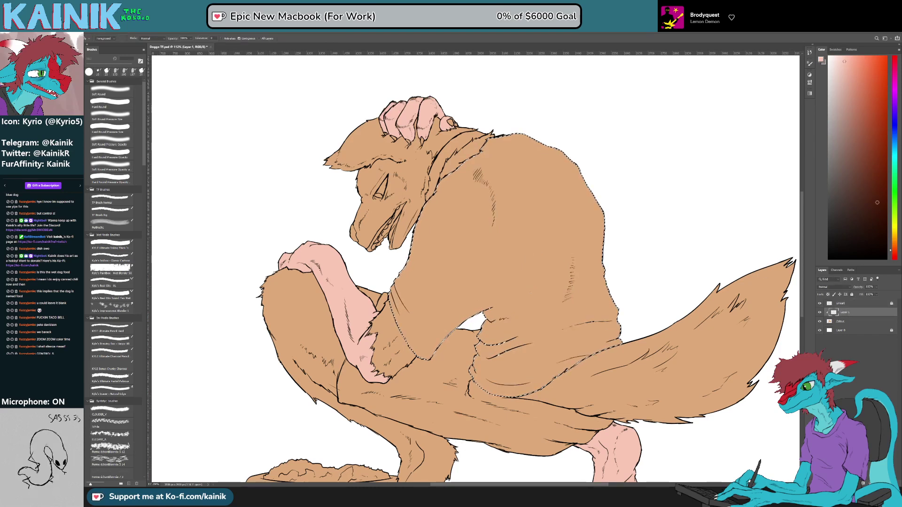
Step: Try filling the selected shirt with a pale mint green and a muted blue on the clipped layer
click(896, 171)
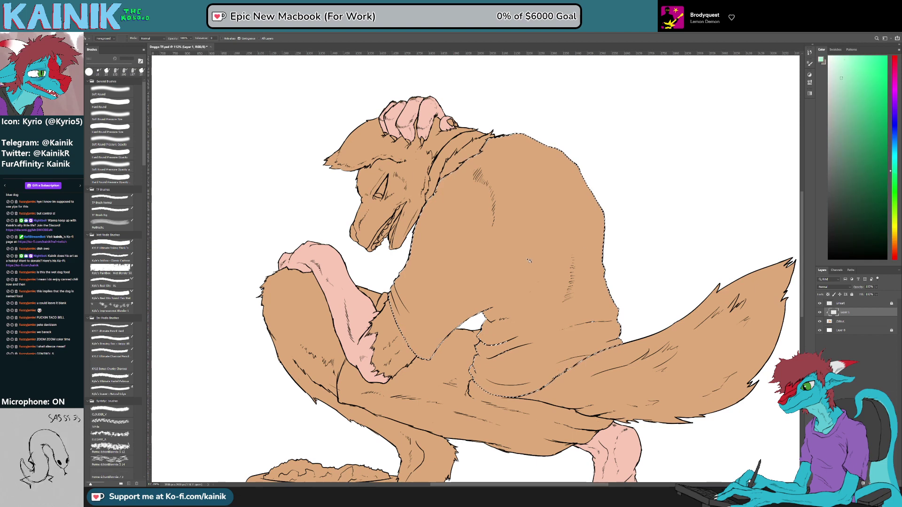
click(536, 277)
key(ctrl+z)
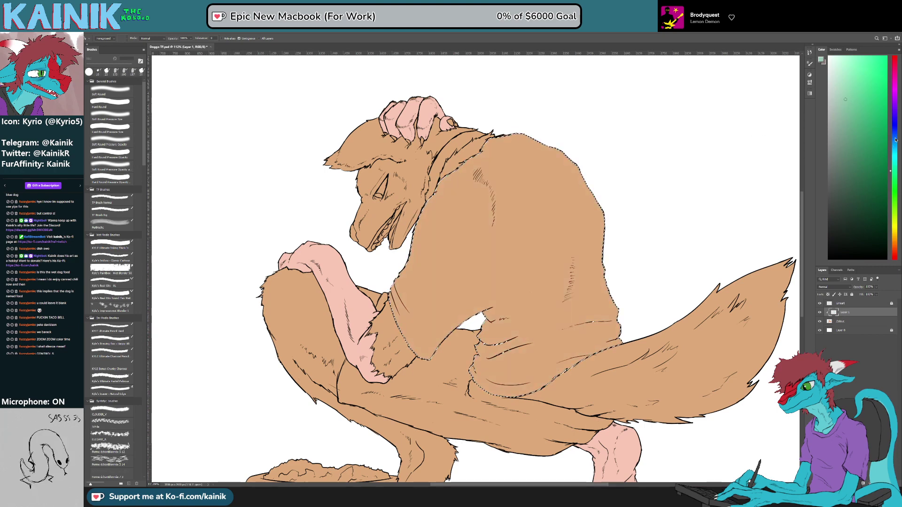
click(896, 140)
click(433, 249)
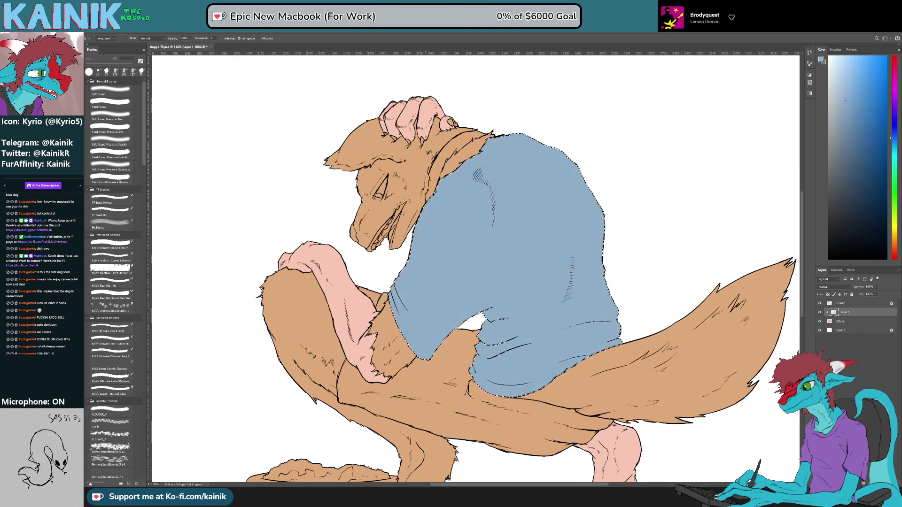
Step: Fill the selected shirt with a soft green and clear the selection
click(895, 174)
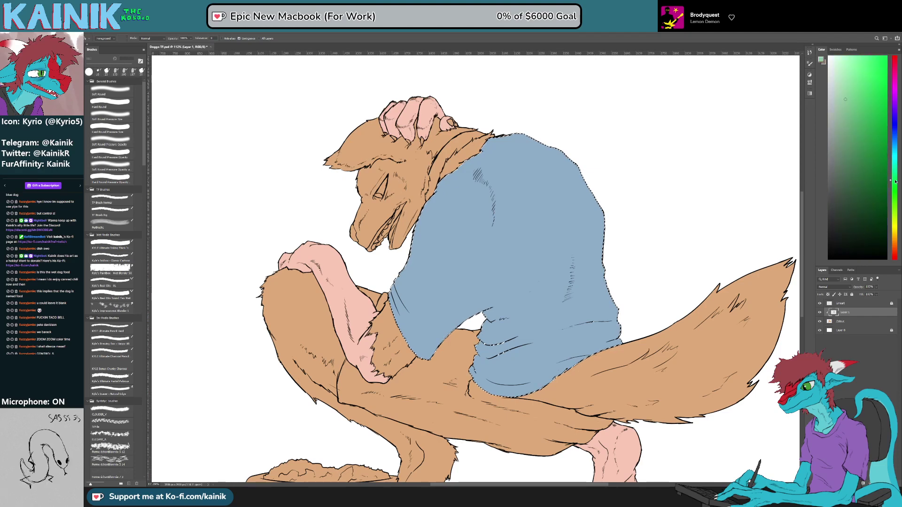
click(512, 234)
key(m)
key(ctrl+d)
drag(531, 291, 540, 232)
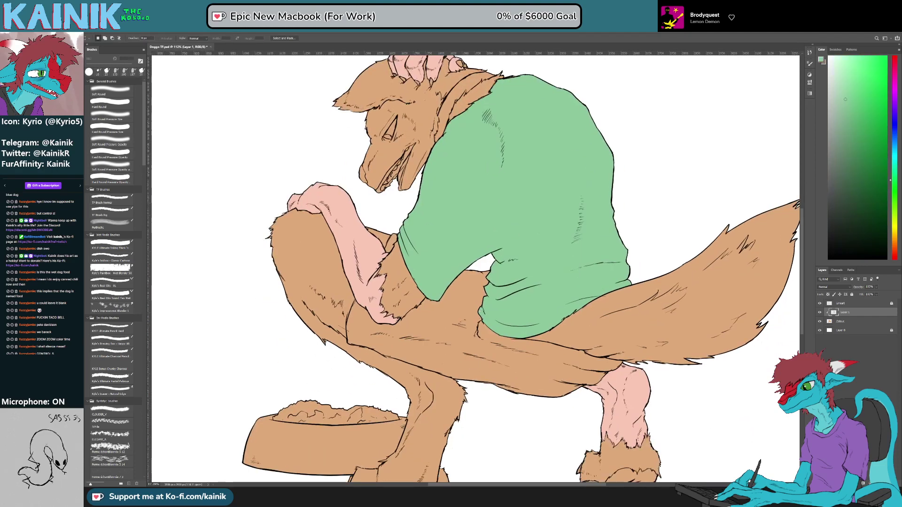
Step: Choose a muted blue-grey, try to select the near leg below the shirt from the line art, and clear the selection
key(w)
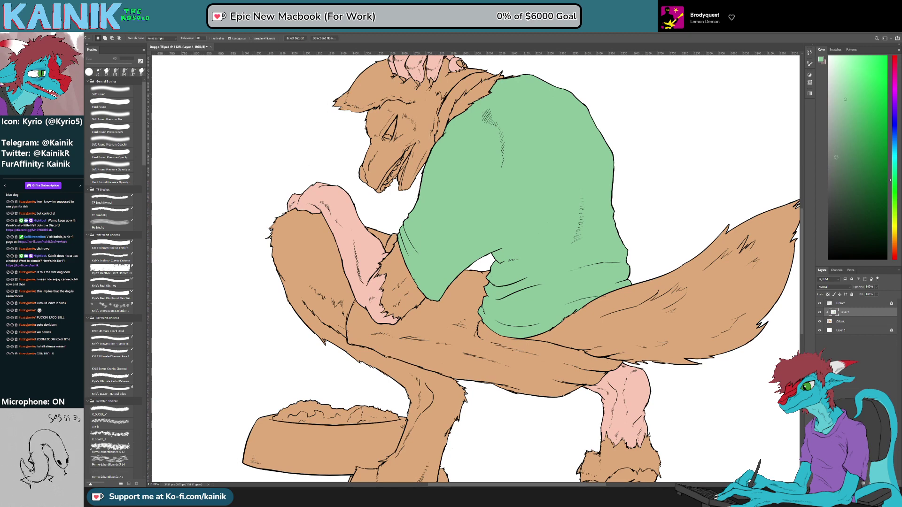
click(894, 117)
click(834, 149)
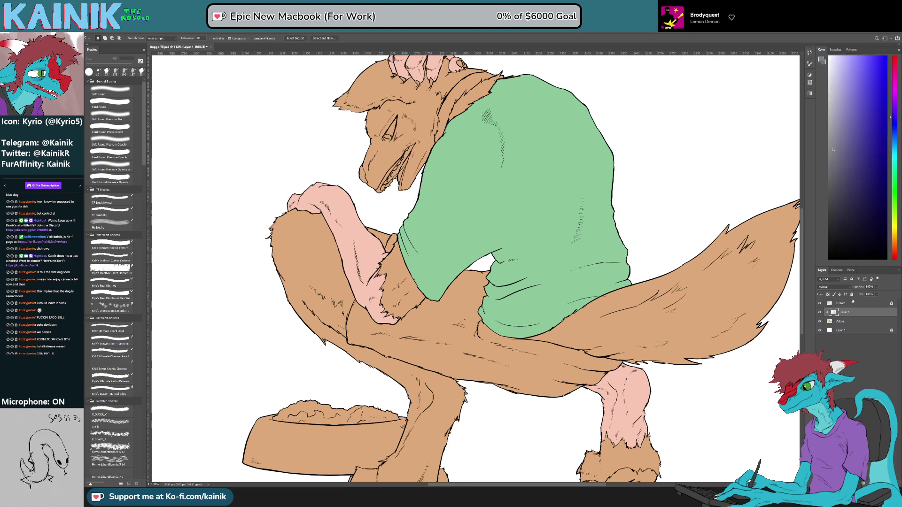
click(853, 303)
click(453, 315)
drag(473, 352, 468, 329)
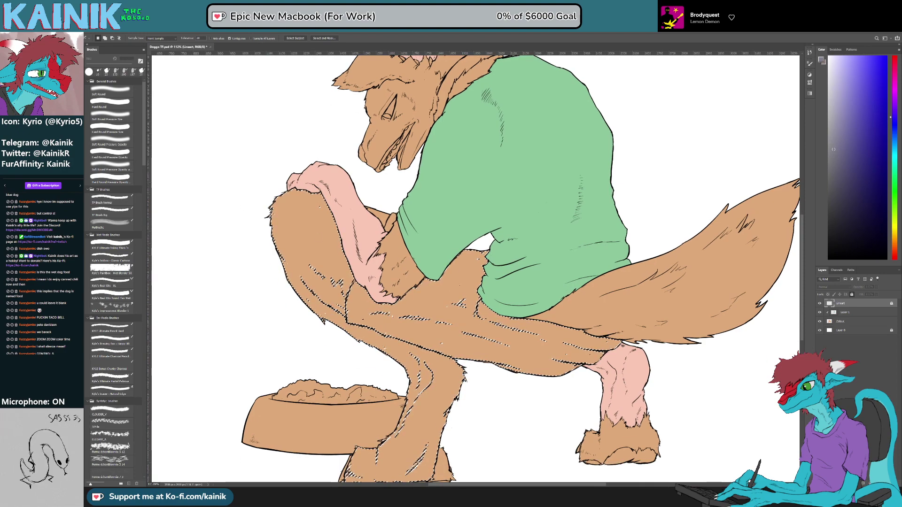
scroll(373, 342, up, 5)
scroll(385, 338, up, 2)
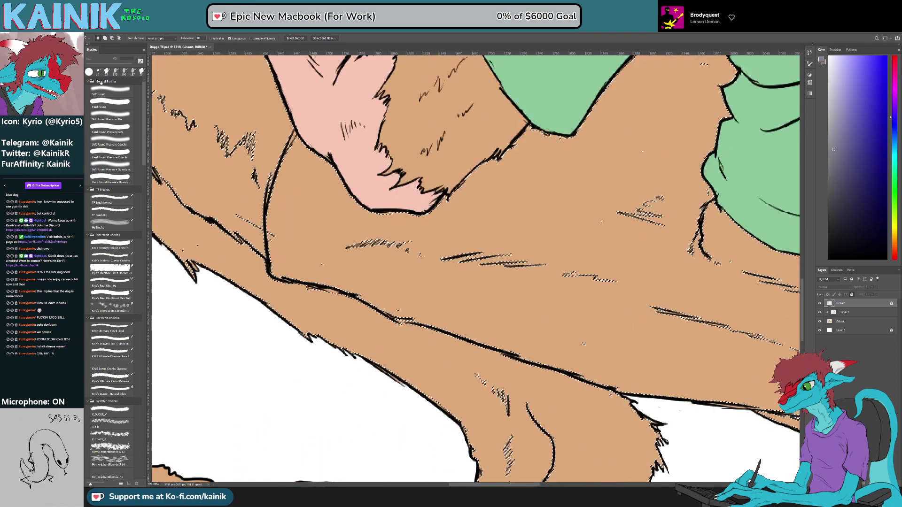
key(m)
key(ctrl+d)
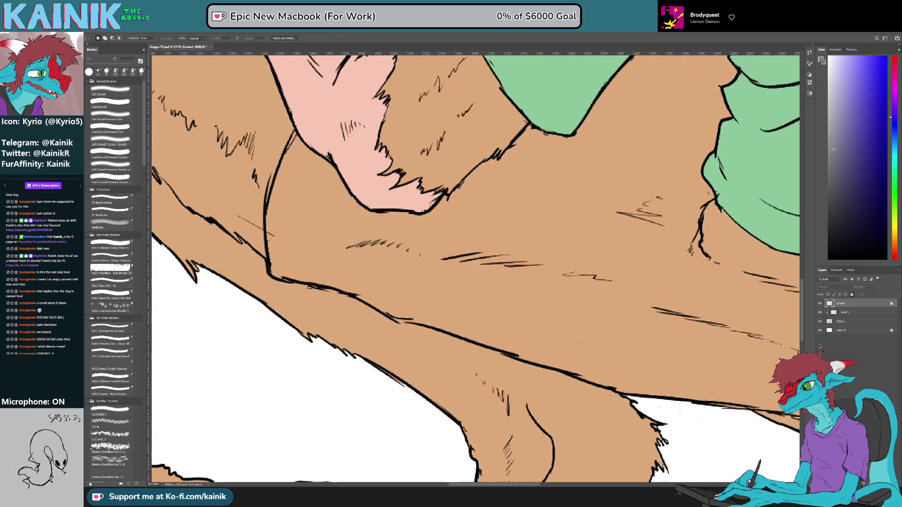
Step: Unlock the line art layer, close the small gap in the near thigh's lower outline with a black brush stroke, and relock the layer
click(850, 242)
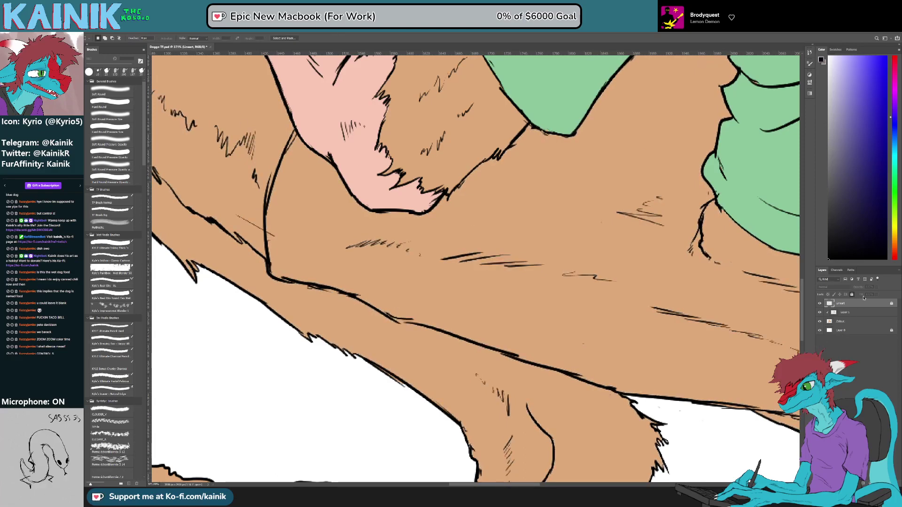
click(852, 294)
key(b)
drag(407, 323, 413, 322)
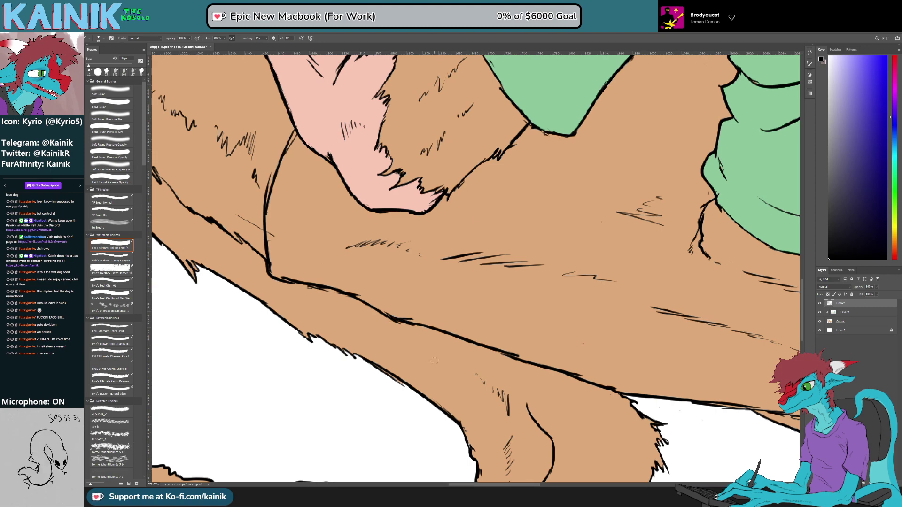
scroll(464, 375, down, 6)
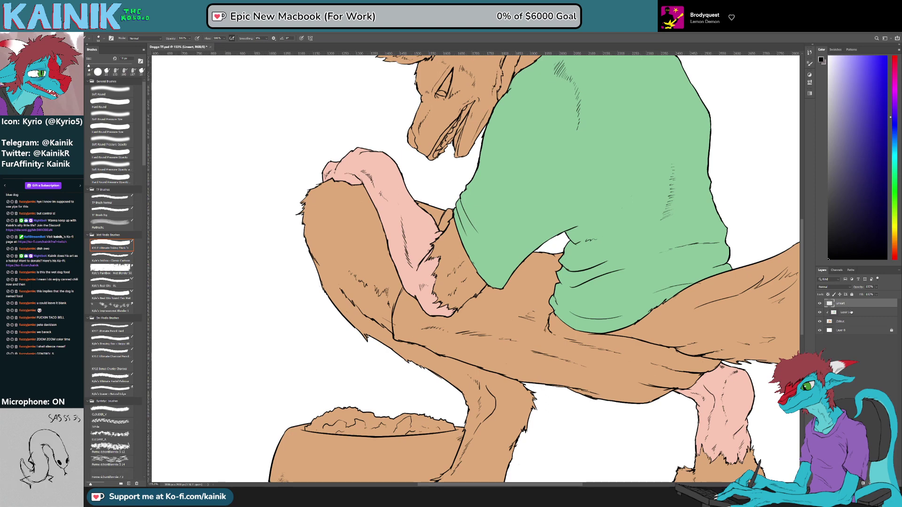
click(852, 295)
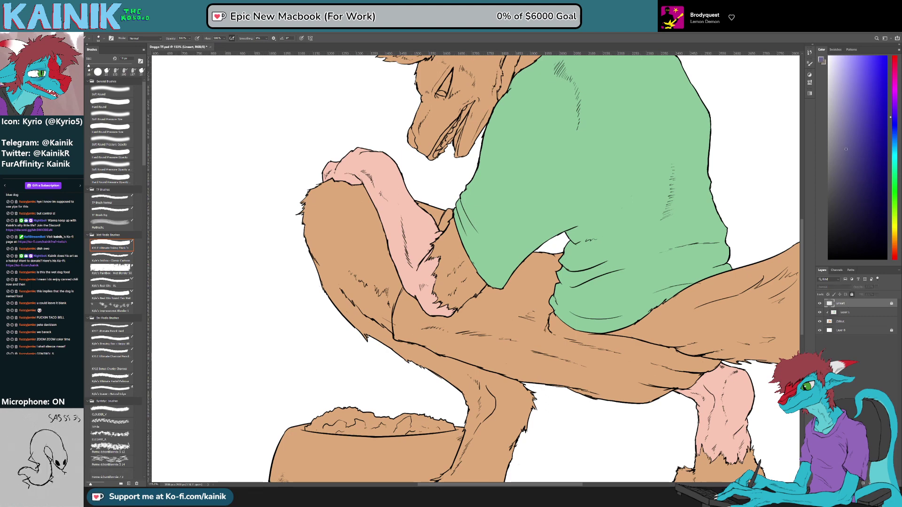
Step: Select the near thigh area below the shirt from the line art, fill it with muted blue-grey on the clipped layer, and clear the selection
drag(845, 148, 838, 149)
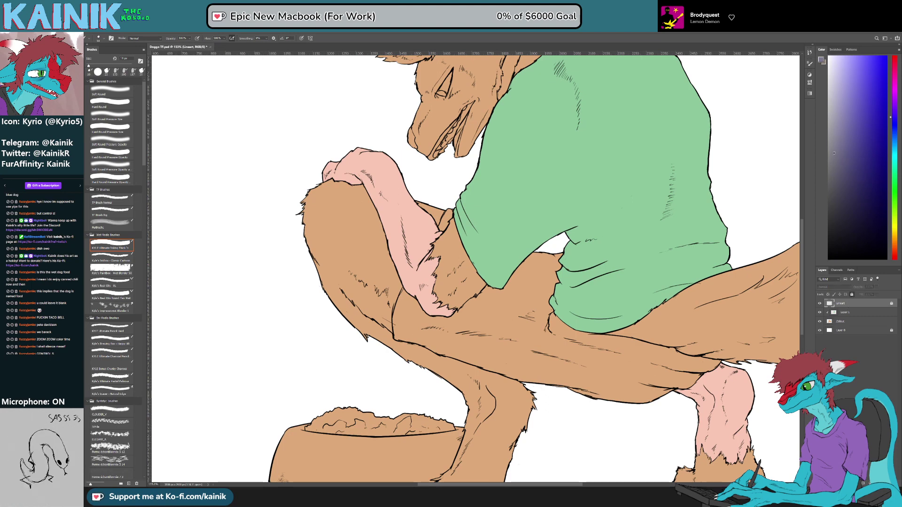
scroll(163, 100, down, 2)
key(w)
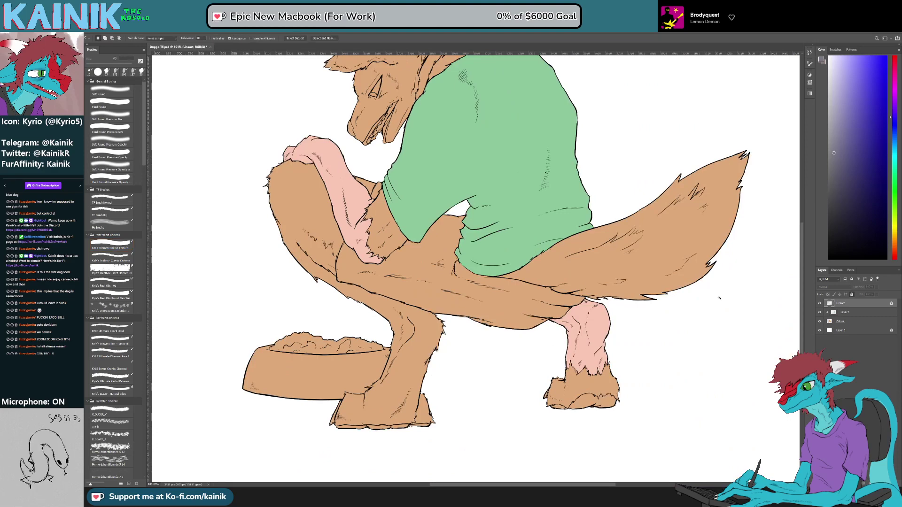
click(441, 246)
key(g)
click(850, 312)
click(474, 309)
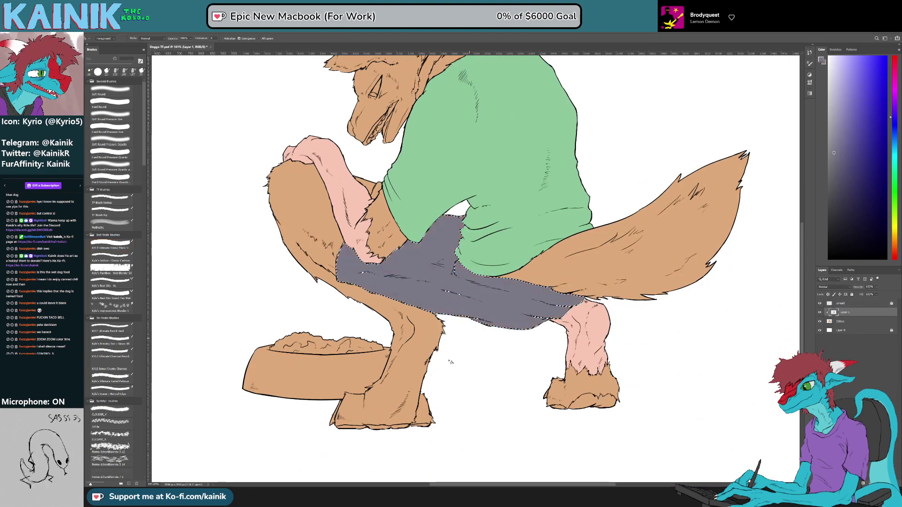
scroll(329, 201, up, 3)
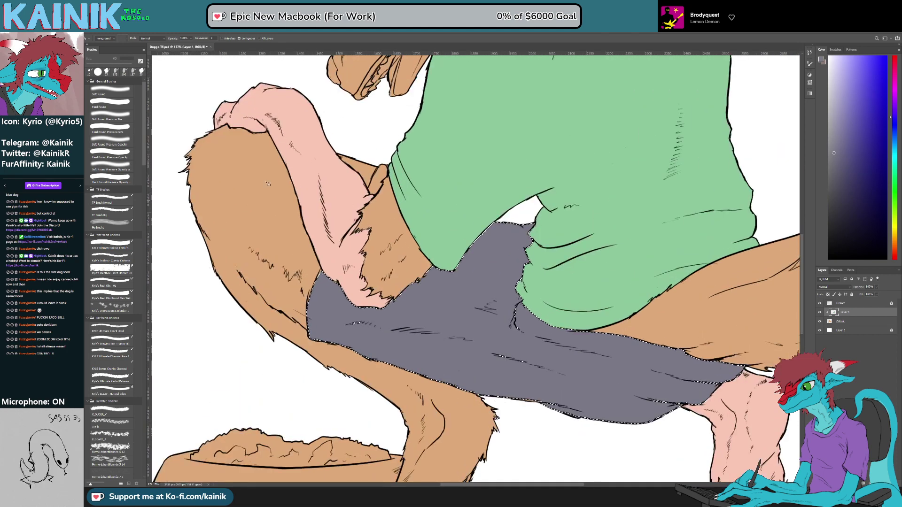
key(m)
key(ctrl+d)
Step: Paint the small sliver of shorts between the pink arm and the shirt sleeve with the same muted blue-grey
scroll(385, 146, up, 3)
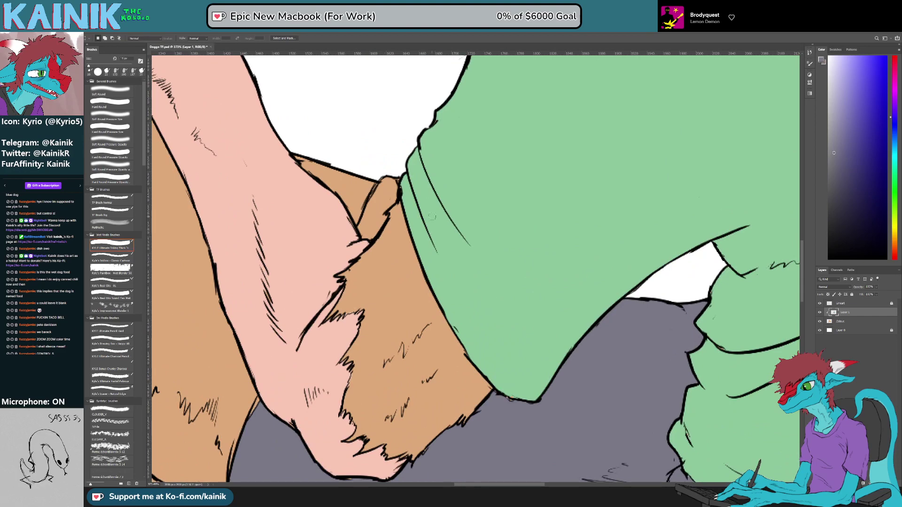
key(b)
mouse_move(362, 226)
mouse_down()
mouse_move(375, 190)
mouse_move(394, 186)
mouse_move(379, 229)
mouse_move(374, 207)
mouse_move(389, 187)
mouse_move(390, 197)
mouse_up()
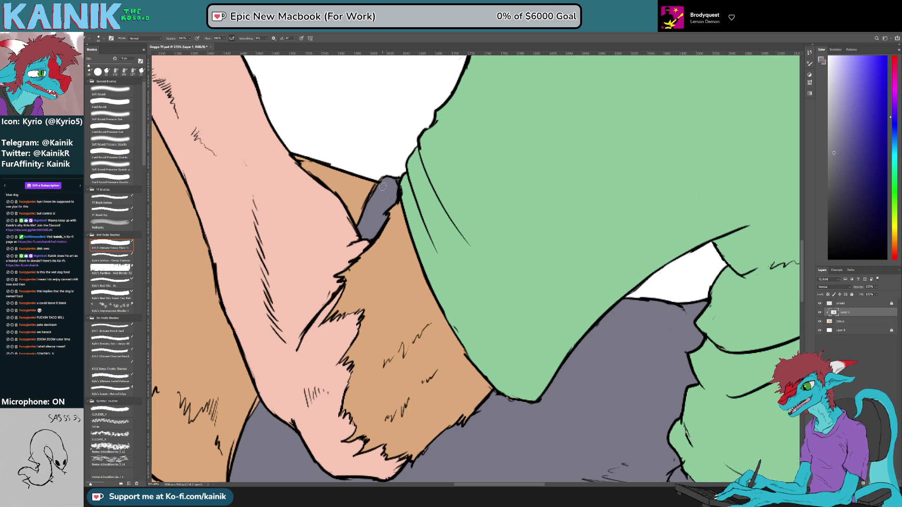
Step: Touch up the colour edges where the green shirt meets the blue-grey shorts, using green and blue-grey sampled from the drawing
alt+click(513, 398)
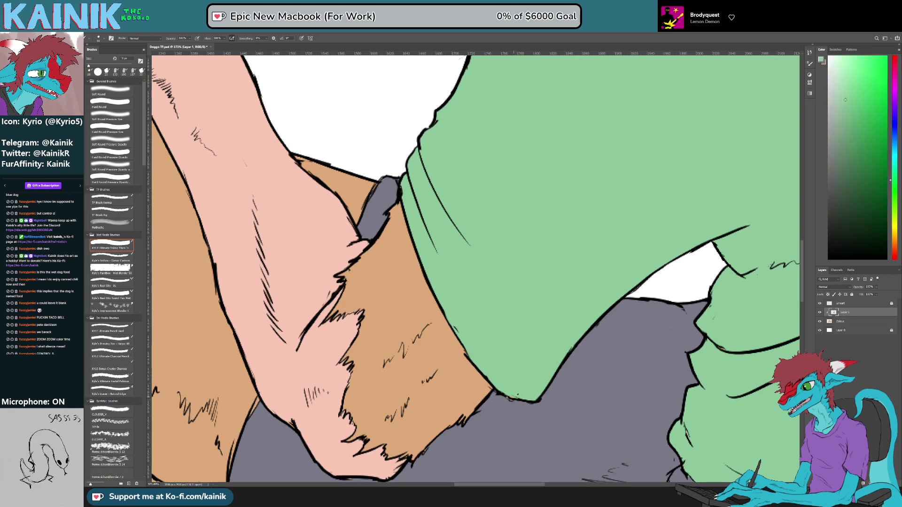
alt+click(515, 397)
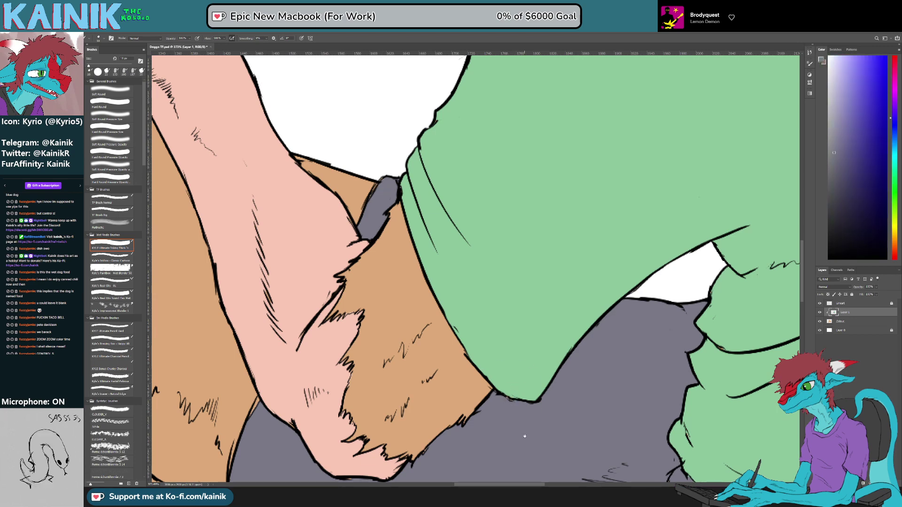
drag(521, 429, 389, 339)
alt+click(581, 199)
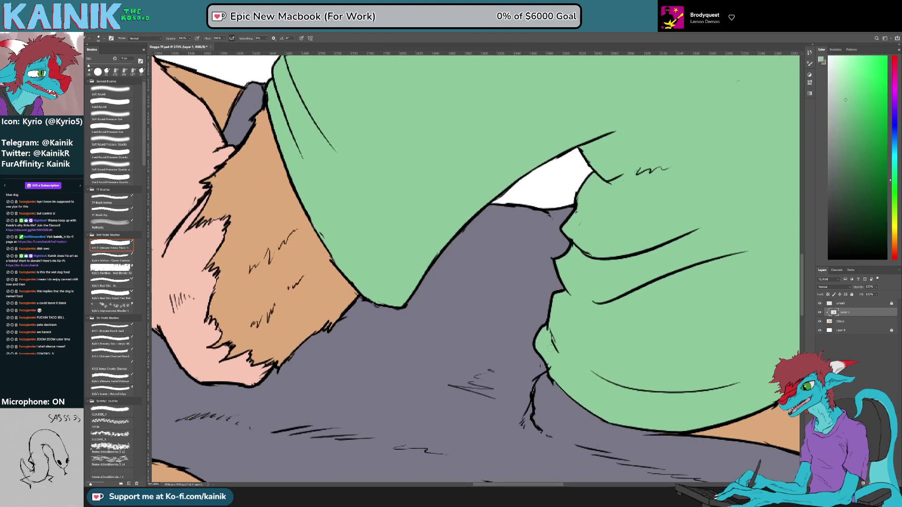
alt+click(537, 396)
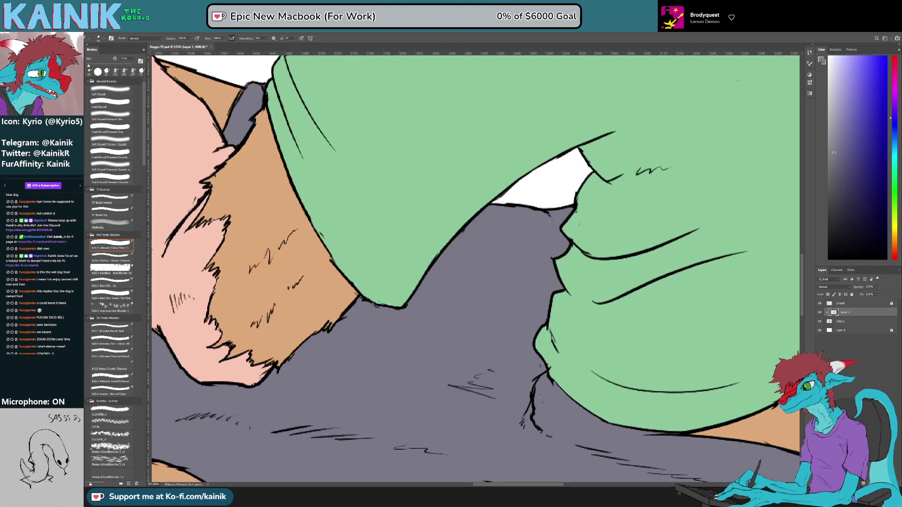
mouse_move(626, 411)
mouse_down()
mouse_move(596, 413)
mouse_move(442, 325)
mouse_up()
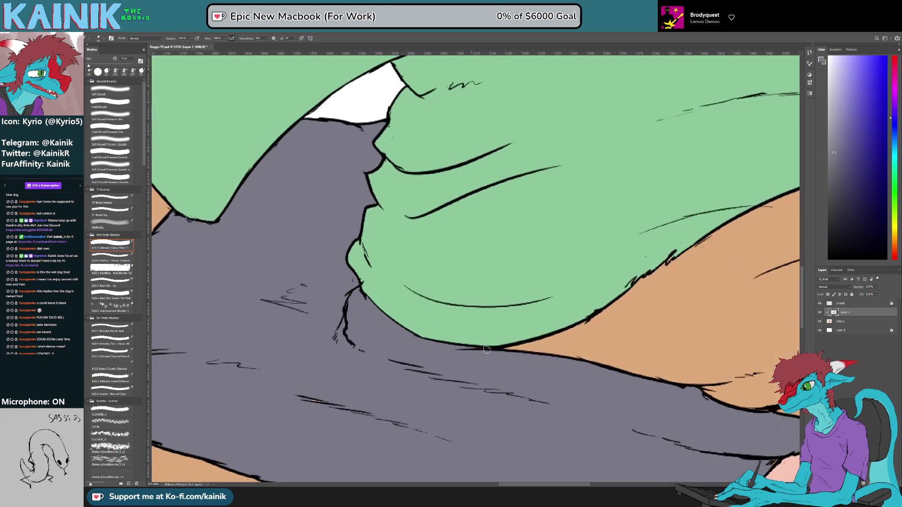
drag(526, 328, 347, 249)
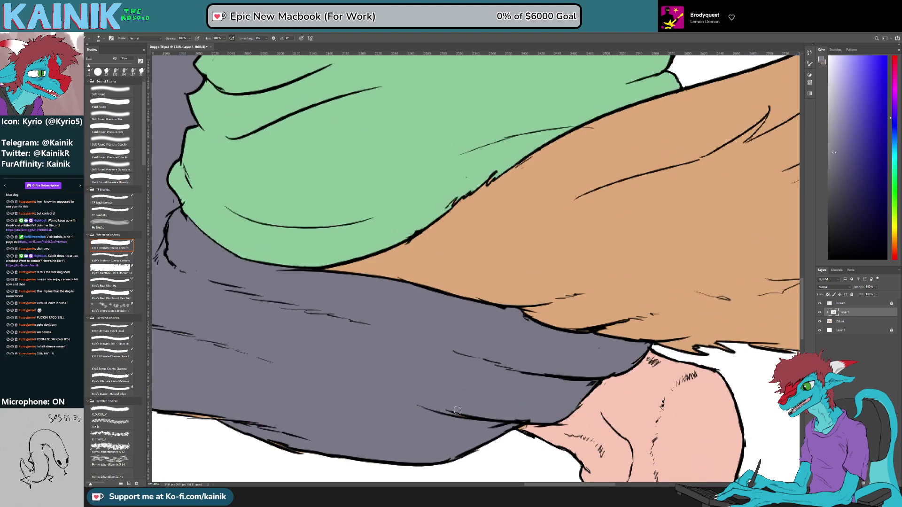
Step: Touch up the edges of the far lower leg with sampled pink at the shorts and sampled tan at the fur
alt+click(521, 427)
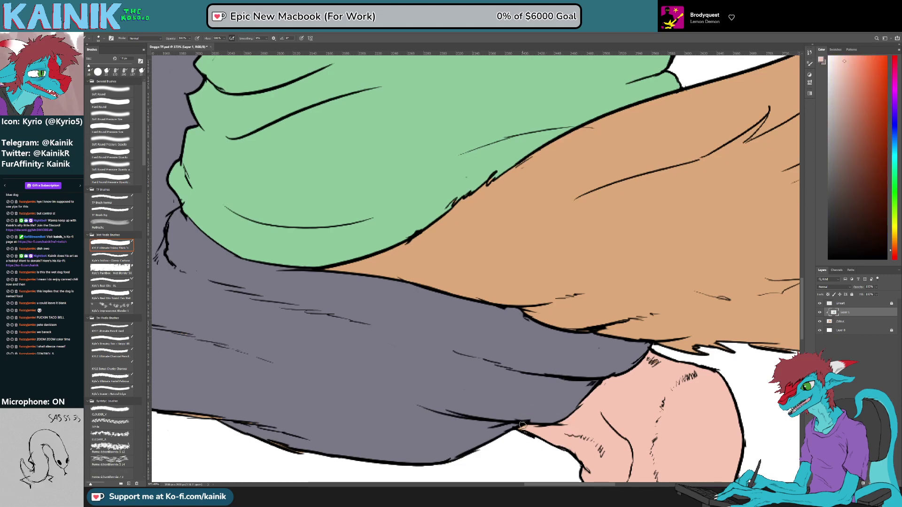
drag(685, 391, 645, 188)
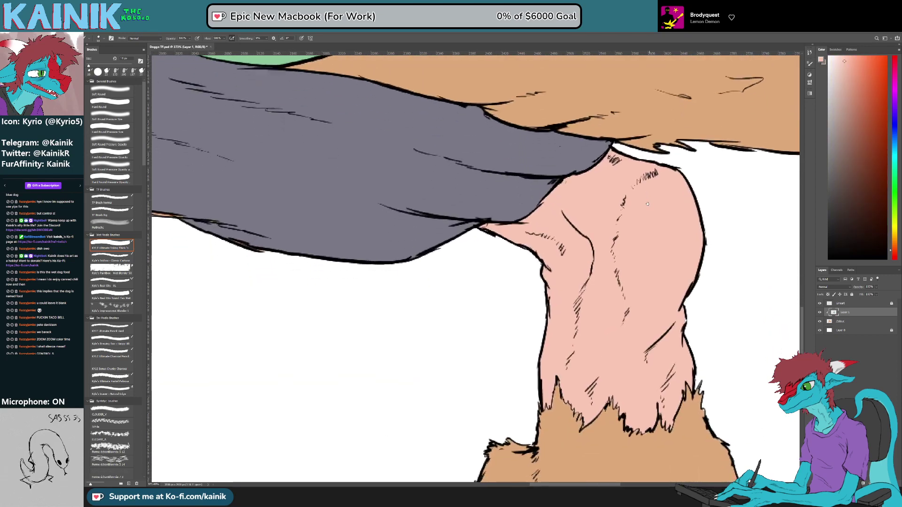
alt+click(648, 438)
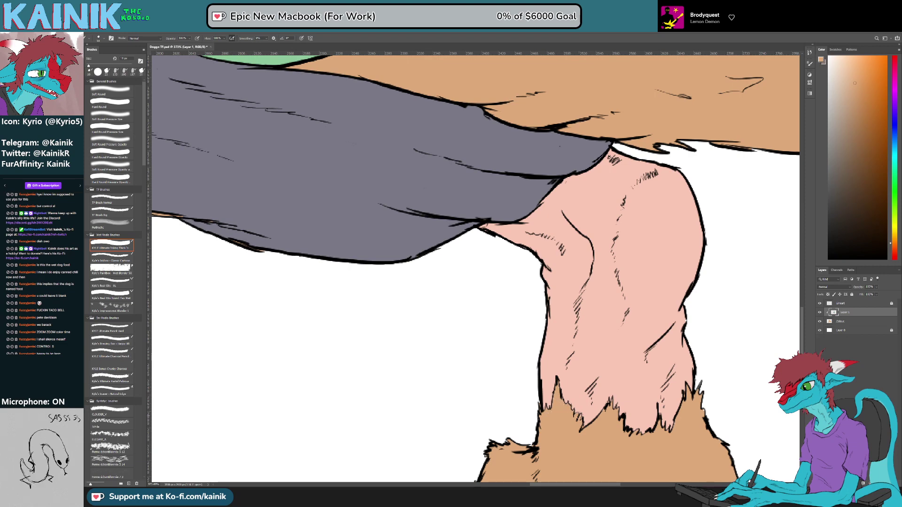
drag(564, 256, 417, 200)
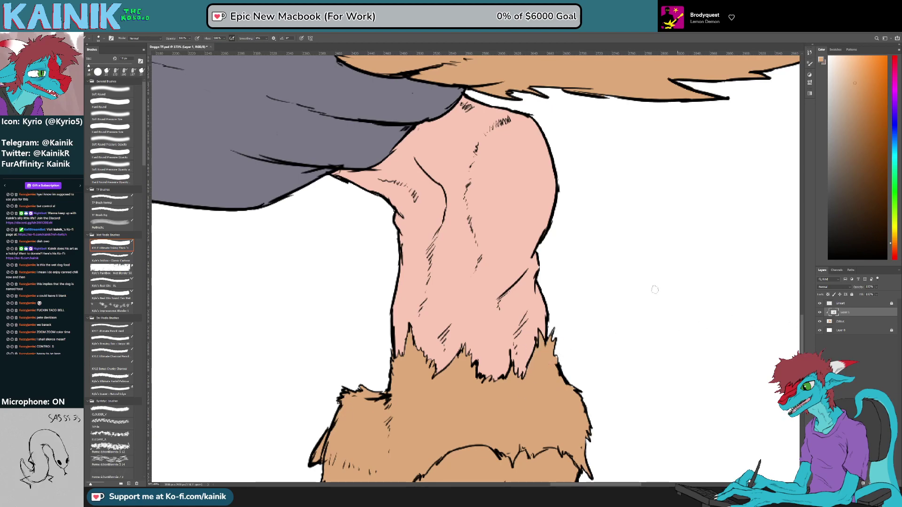
Step: Fit the whole drawing in view and save the document
scroll(674, 300, up, 10)
key(ctrl+0)
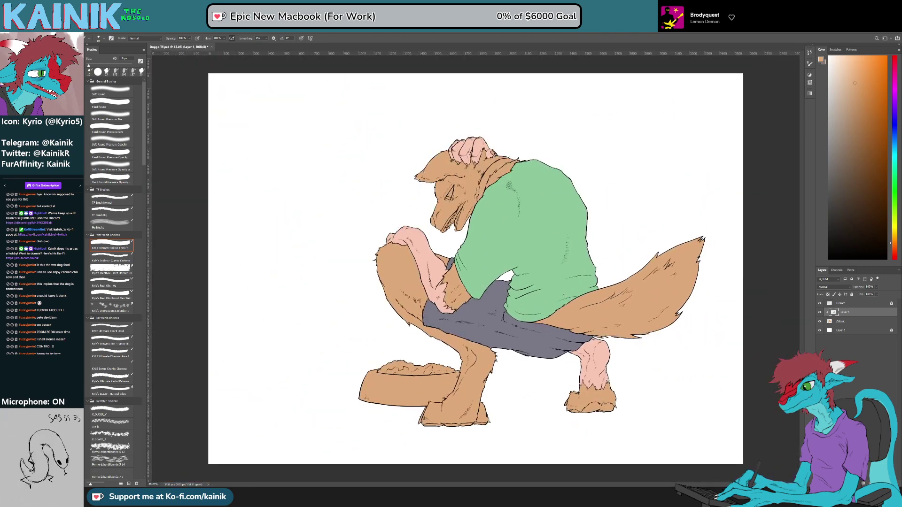
key(ctrl+s)
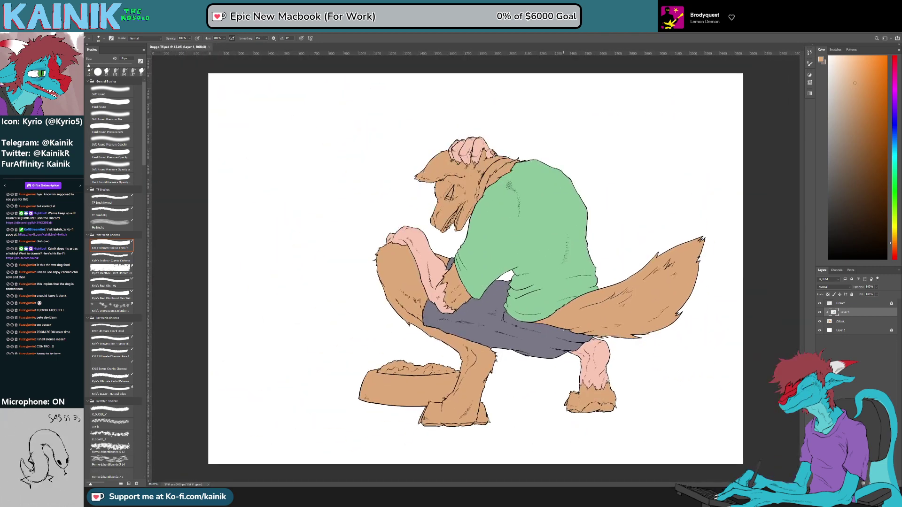